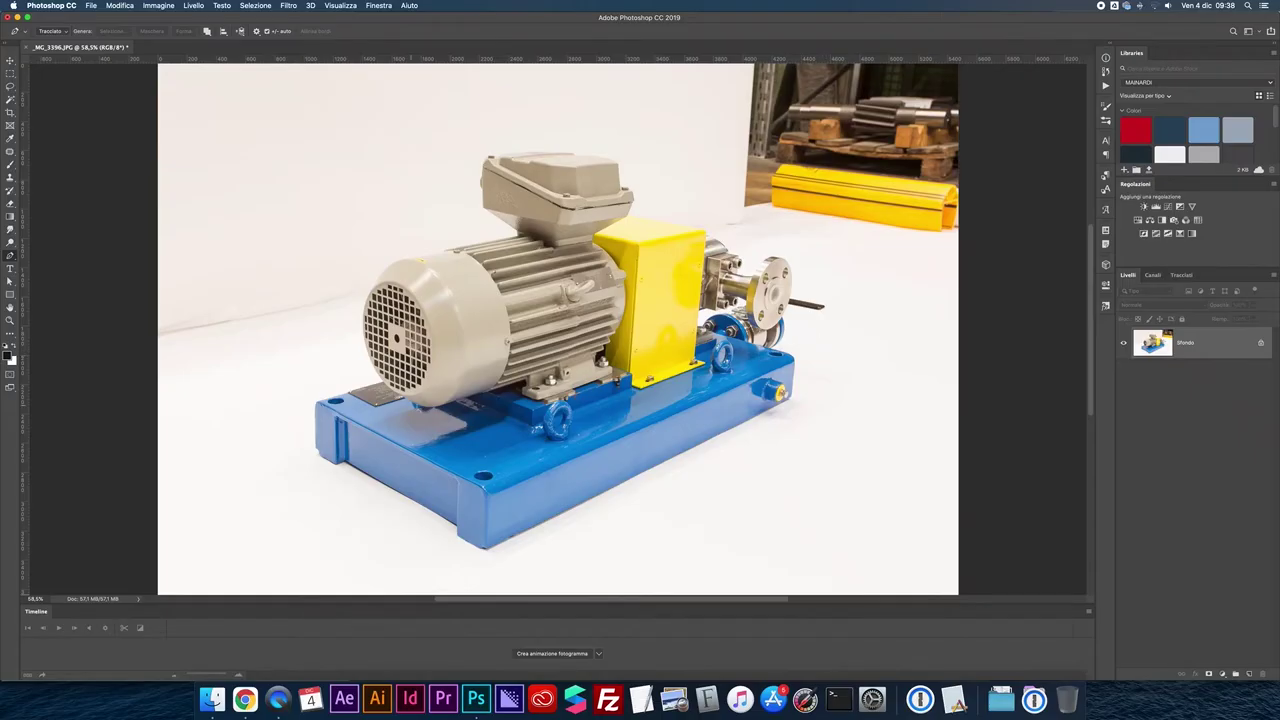
# - Zoom from 58.5% to 400% on the motor's fan cover and the nameplate above the blue base
pyautogui.scroll(3, 471, 370)
pyautogui.scroll(2, 471, 370)
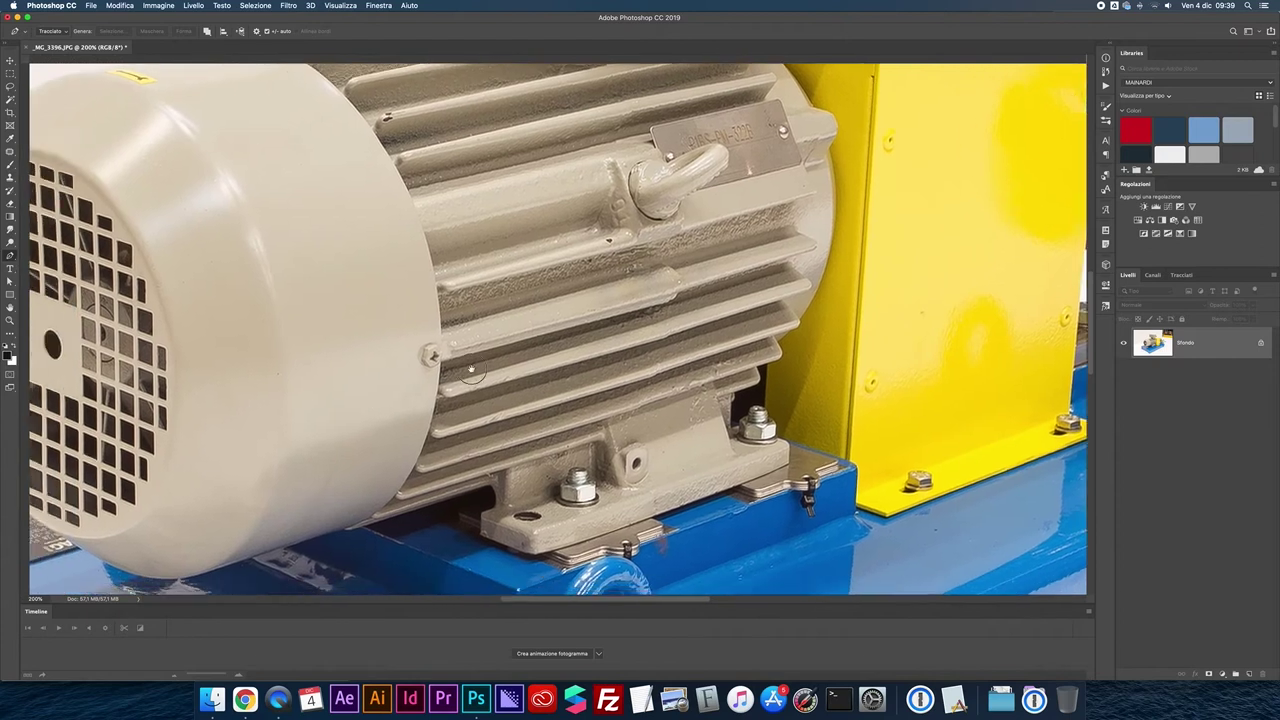
pyautogui.hscroll(-10, 471, 370)
pyautogui.scroll(2, 471, 370)
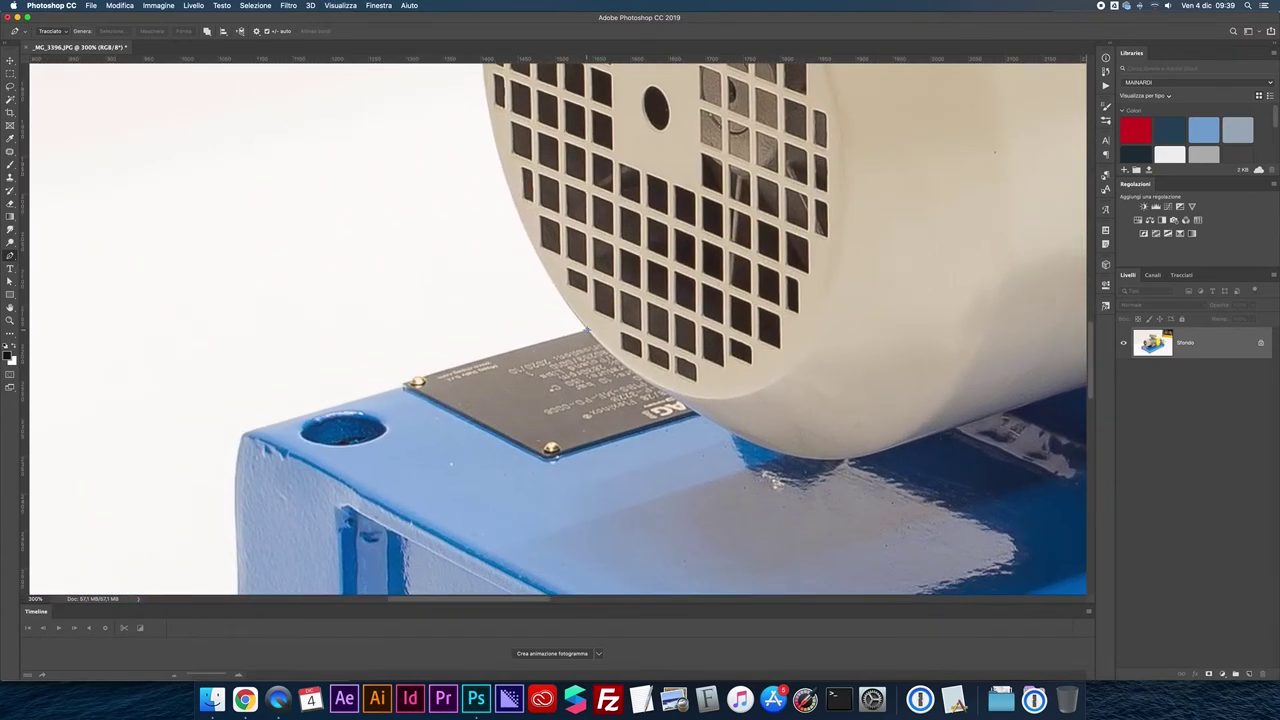
pyautogui.scroll(1, 451, 463)
pyautogui.scroll(1, 460, 466)
pyautogui.scroll(1, 471, 470)
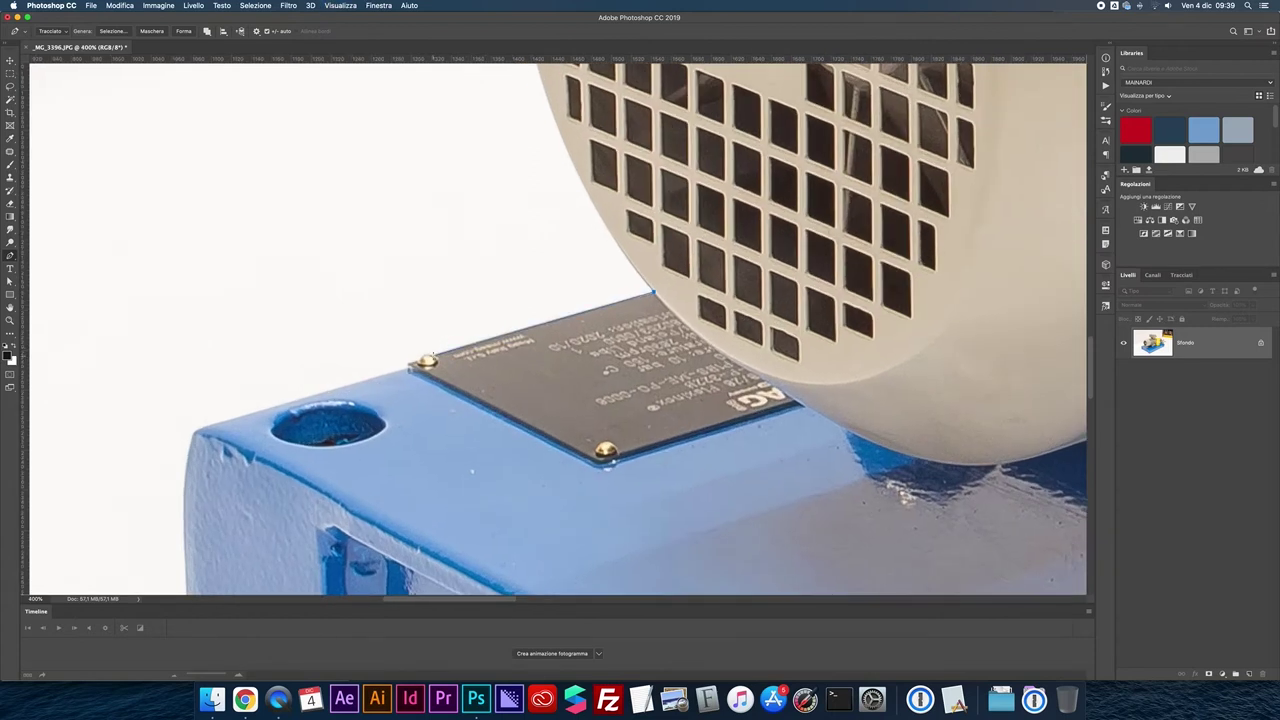
# - Anchor the path at the nameplate corner, along the base's top edge and down its left side
pyautogui.click(411, 366)
pyautogui.click(210, 424)
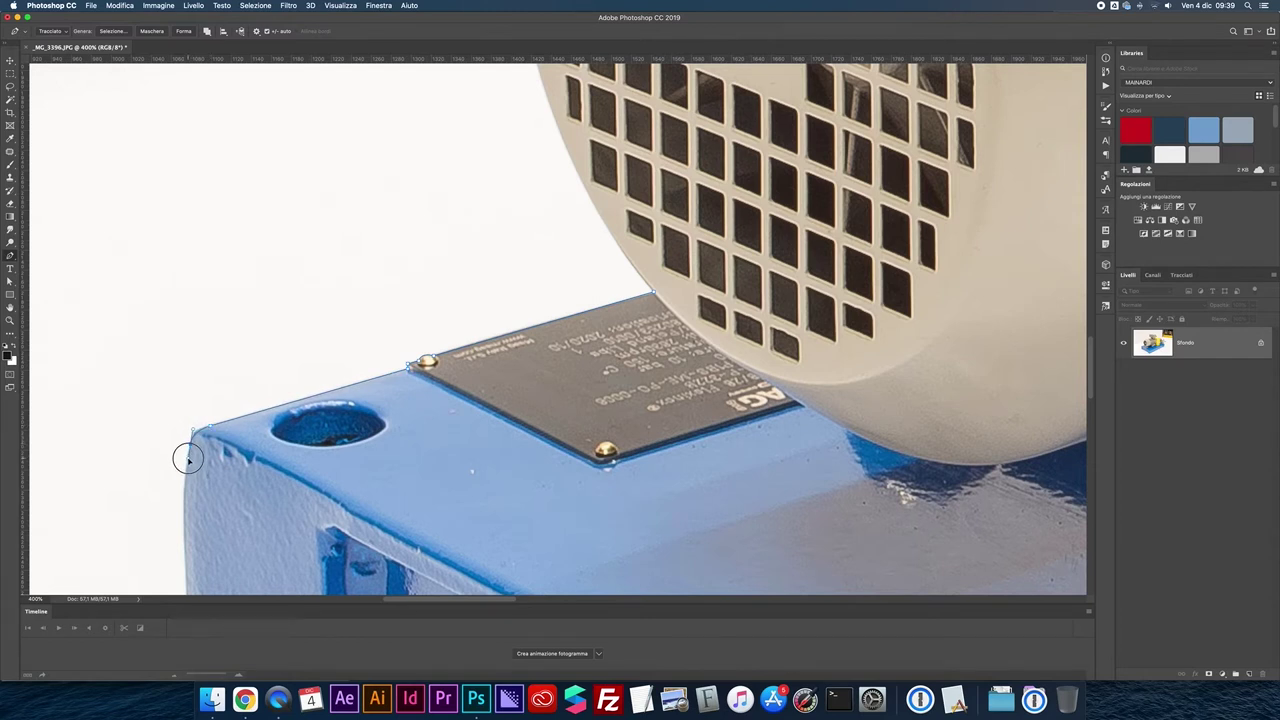
pyautogui.scroll(-3, 220, 400)
pyautogui.scroll(-3, 250, 328)
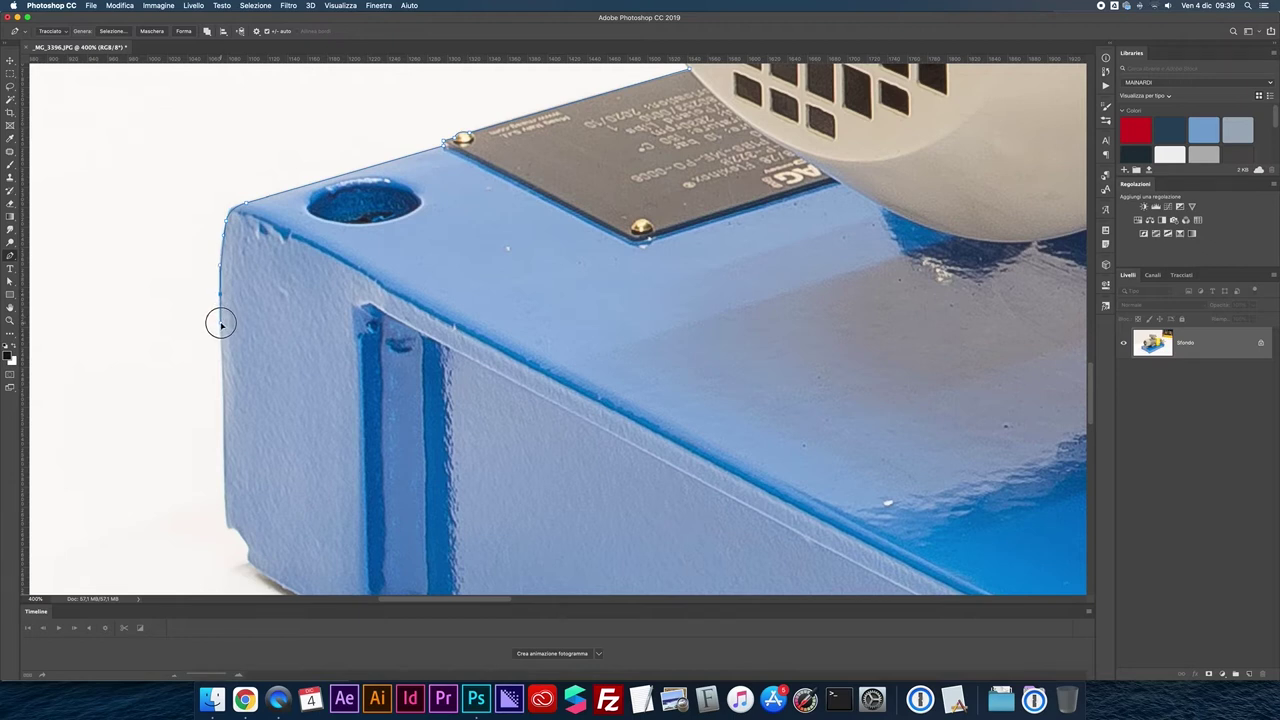
pyautogui.click(224, 508)
pyautogui.click(229, 528)
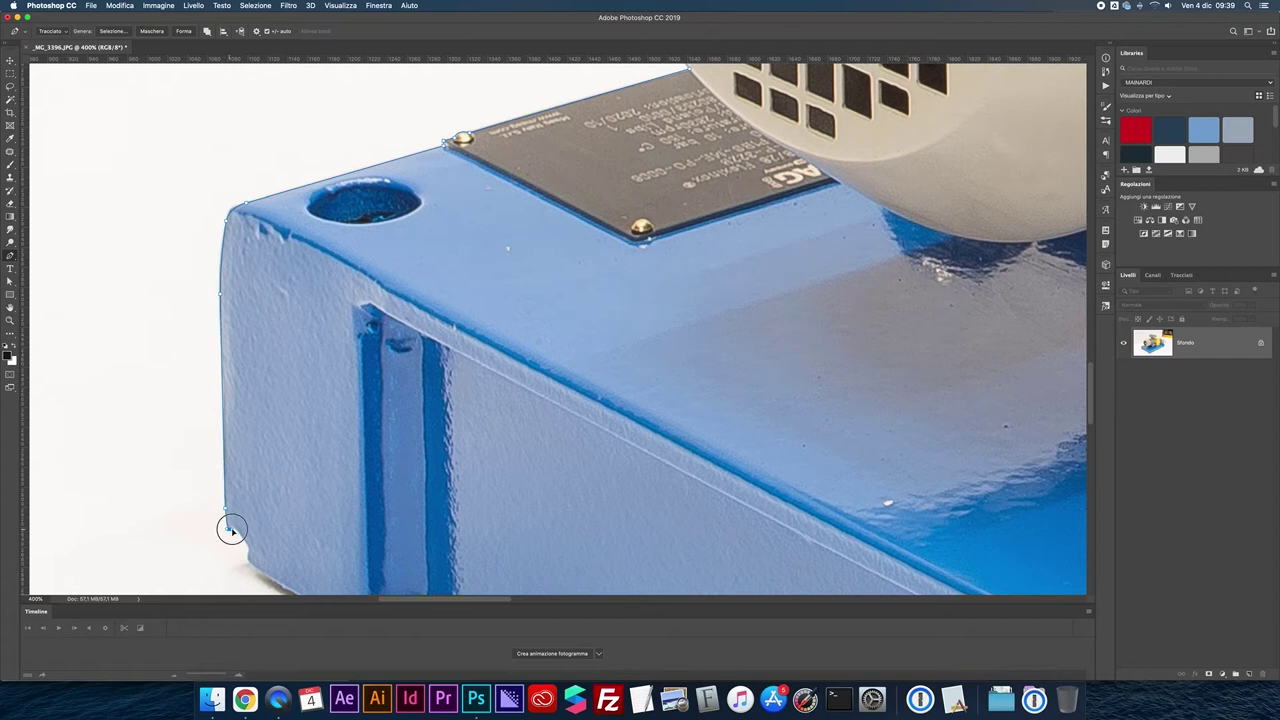
# - Round the base's bottom corner and start the path along its bottom edge
pyautogui.moveTo(233, 530); pyautogui.dragTo(241, 537)
pyautogui.click(247, 548)
pyautogui.scroll(-3, 247, 420)
pyautogui.scroll(-5, 247, 420)
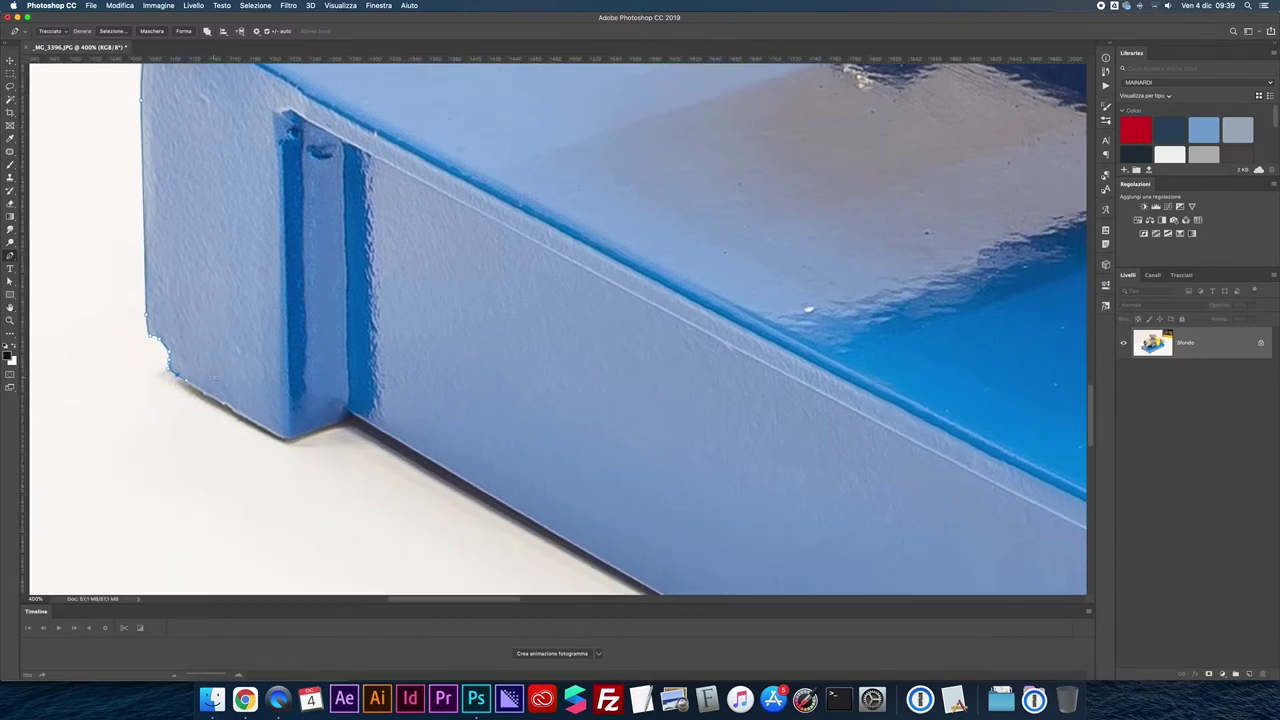
pyautogui.click(288, 437)
pyautogui.click(301, 436)
# - Trace the path along the base's bottom edge to its lower front corner
pyautogui.hscroll(5, 434, 474)
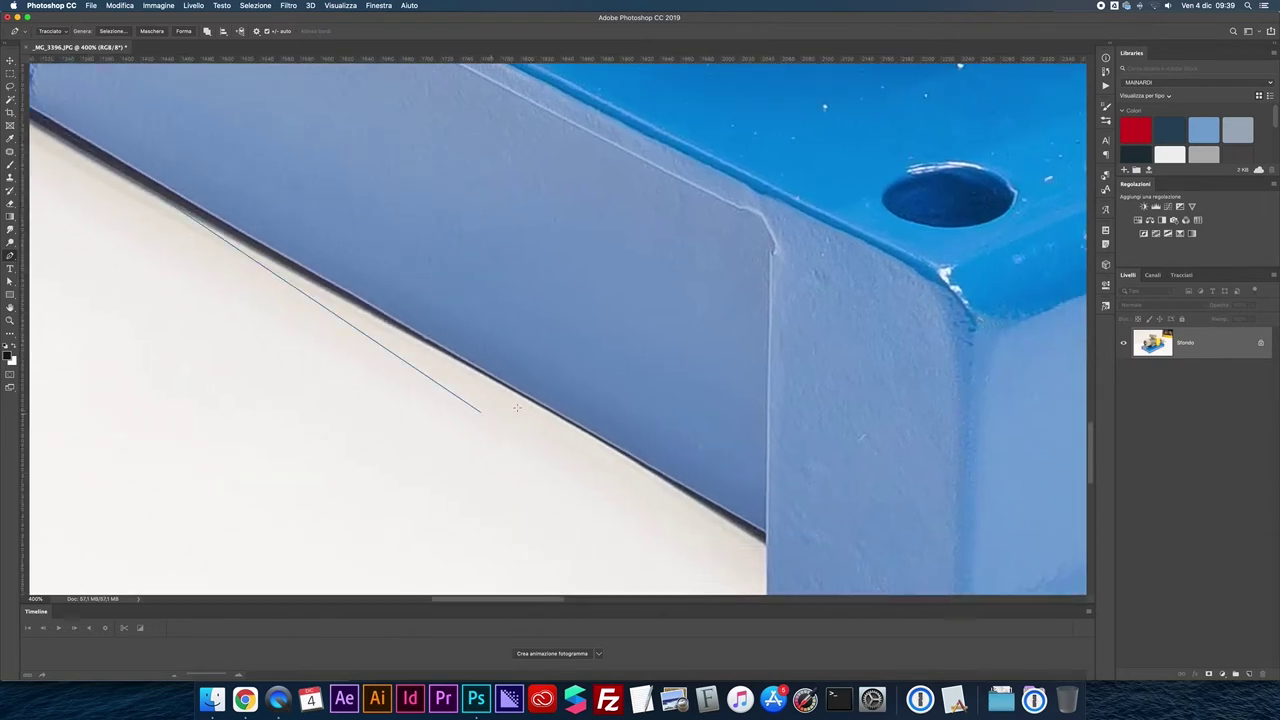
pyautogui.click(759, 527)
pyautogui.click(185, 203)
pyautogui.moveTo(778, 548); pyautogui.dragTo(752, 293)
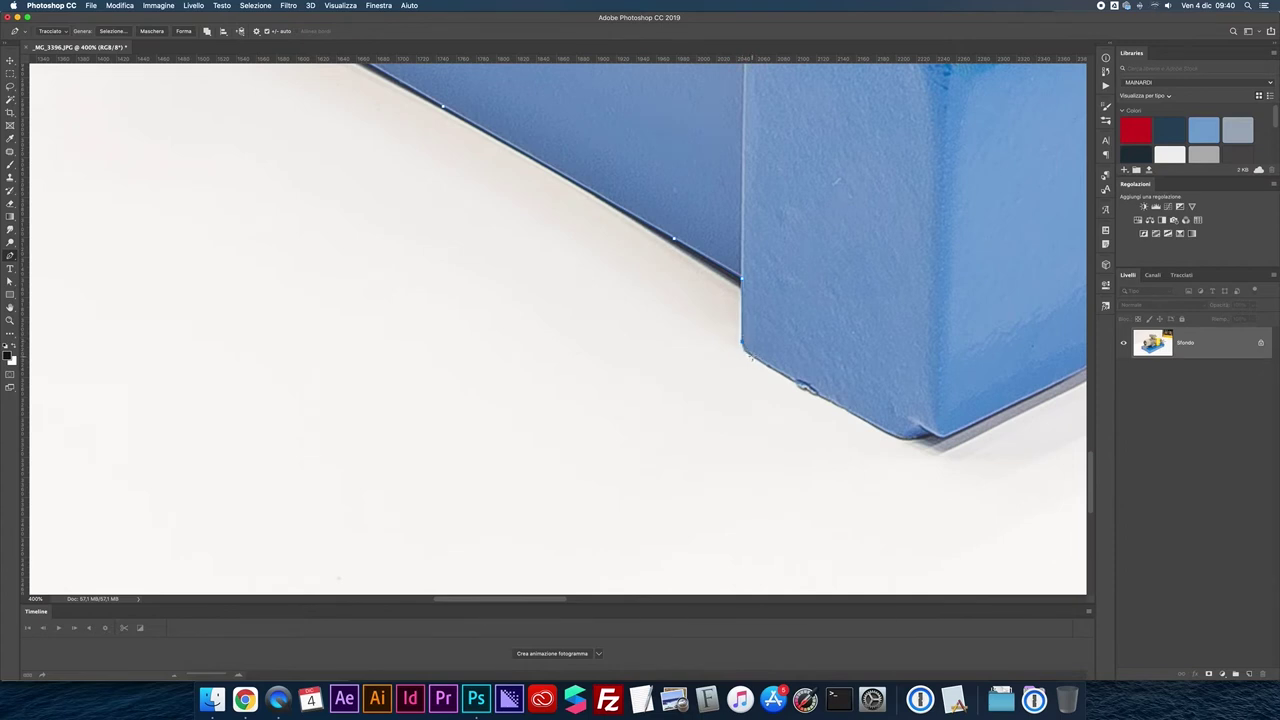
pyautogui.moveTo(761, 364)
pyautogui.mouseDown()
pyautogui.moveTo(886, 432)
pyautogui.moveTo(958, 424)
pyautogui.mouseUp()
# - Follow the base's long lower edge with the Hand tool and zoom out to 300%
pyautogui.moveTo(955, 425); pyautogui.dragTo(818, 390)
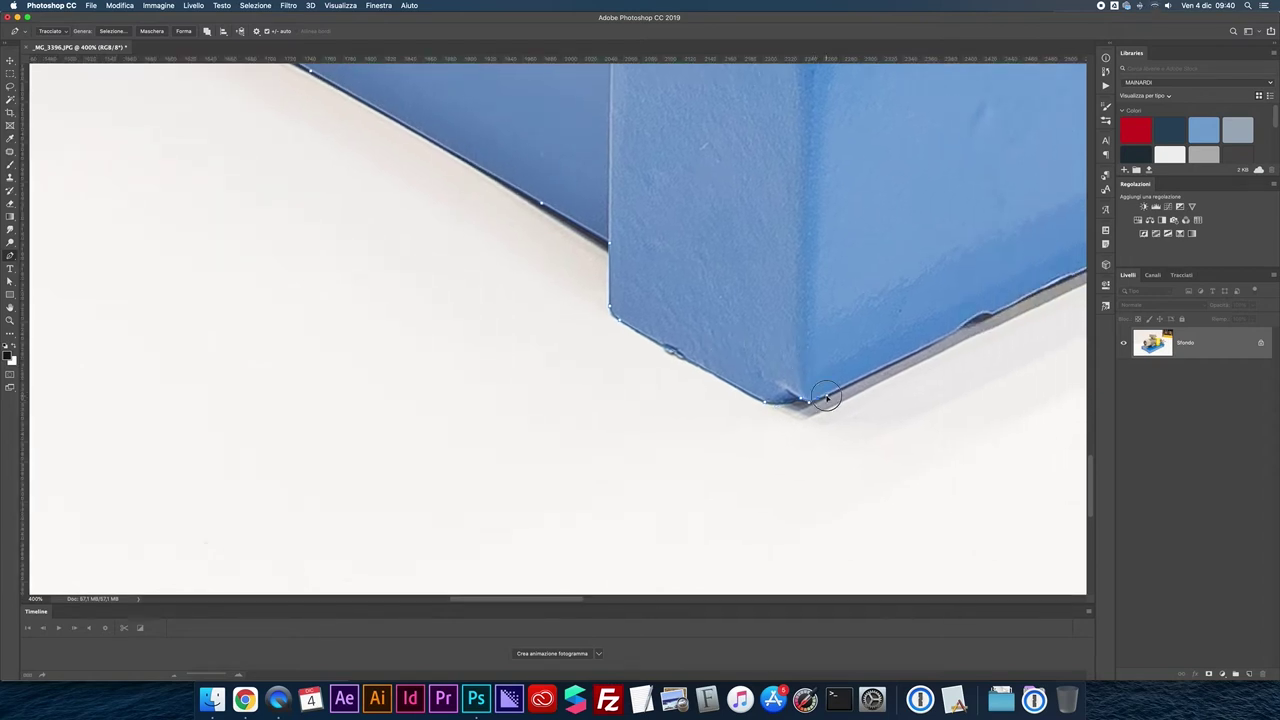
pyautogui.moveTo(891, 349); pyautogui.dragTo(666, 436)
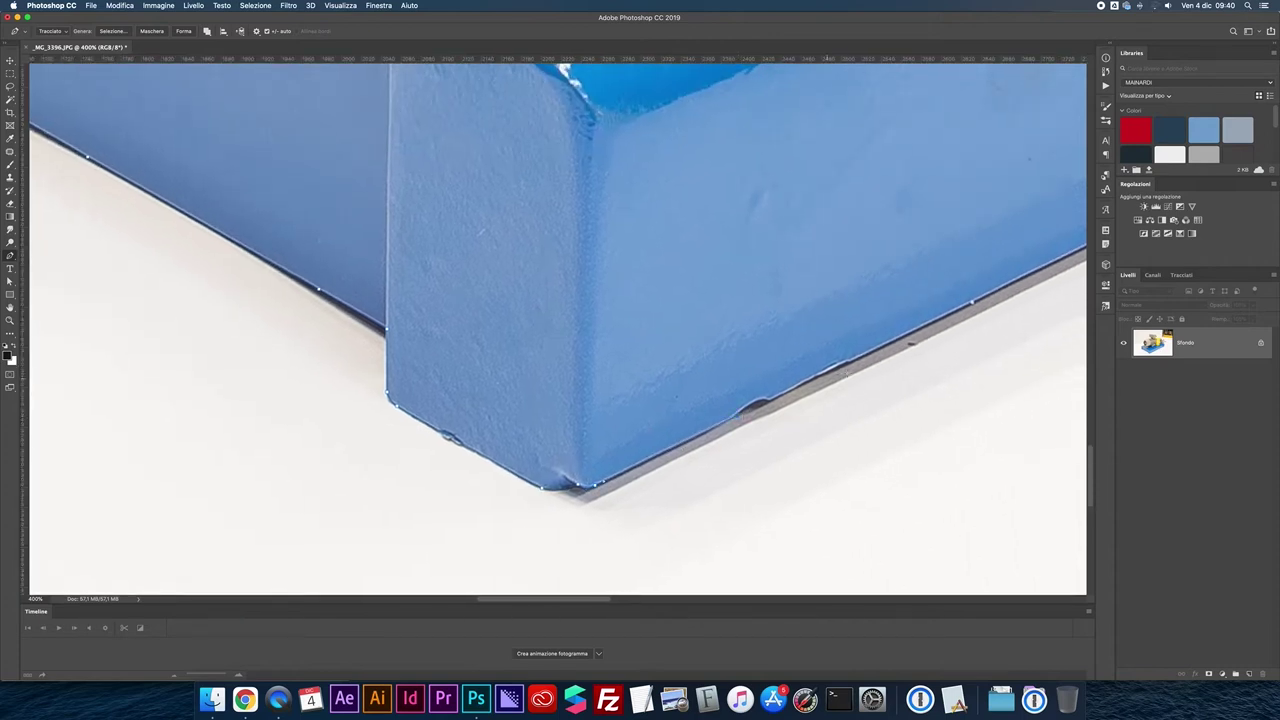
pyautogui.moveTo(826, 372)
pyautogui.mouseDown()
pyautogui.moveTo(552, 394)
pyautogui.moveTo(508, 434)
pyautogui.mouseUp()
pyautogui.moveTo(897, 200); pyautogui.dragTo(537, 336)
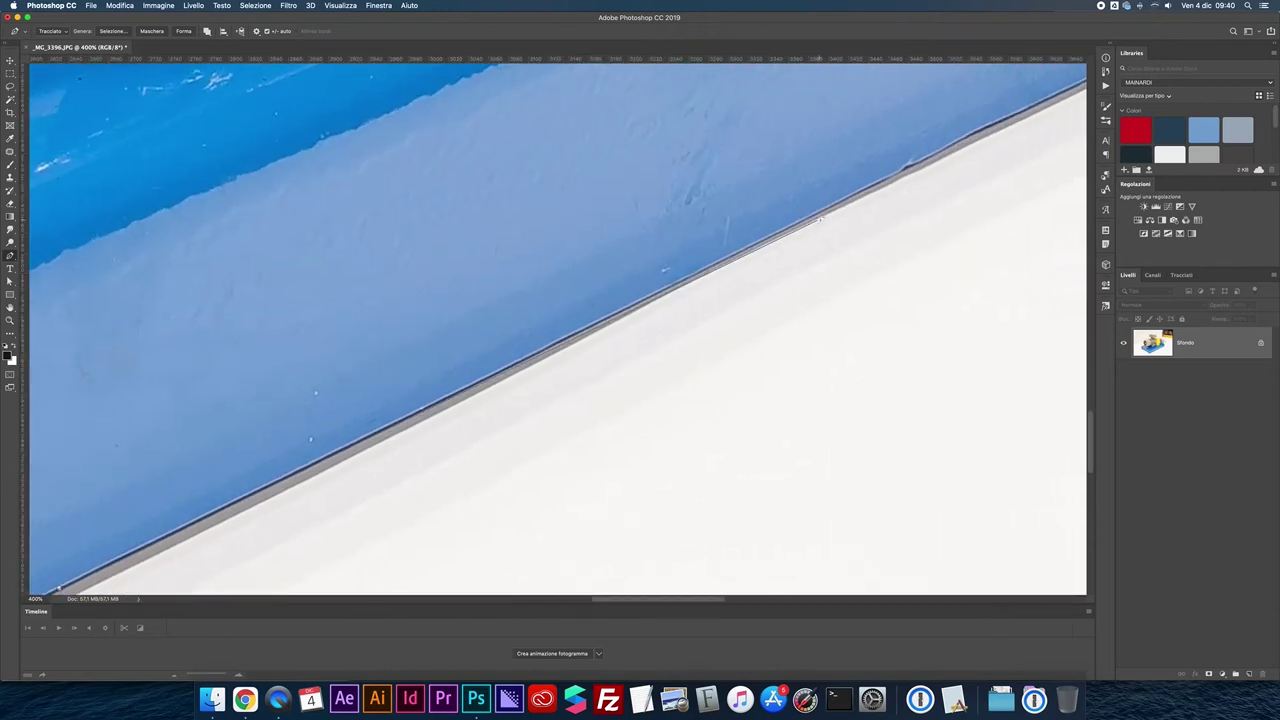
pyautogui.scroll(-3, 822, 214)
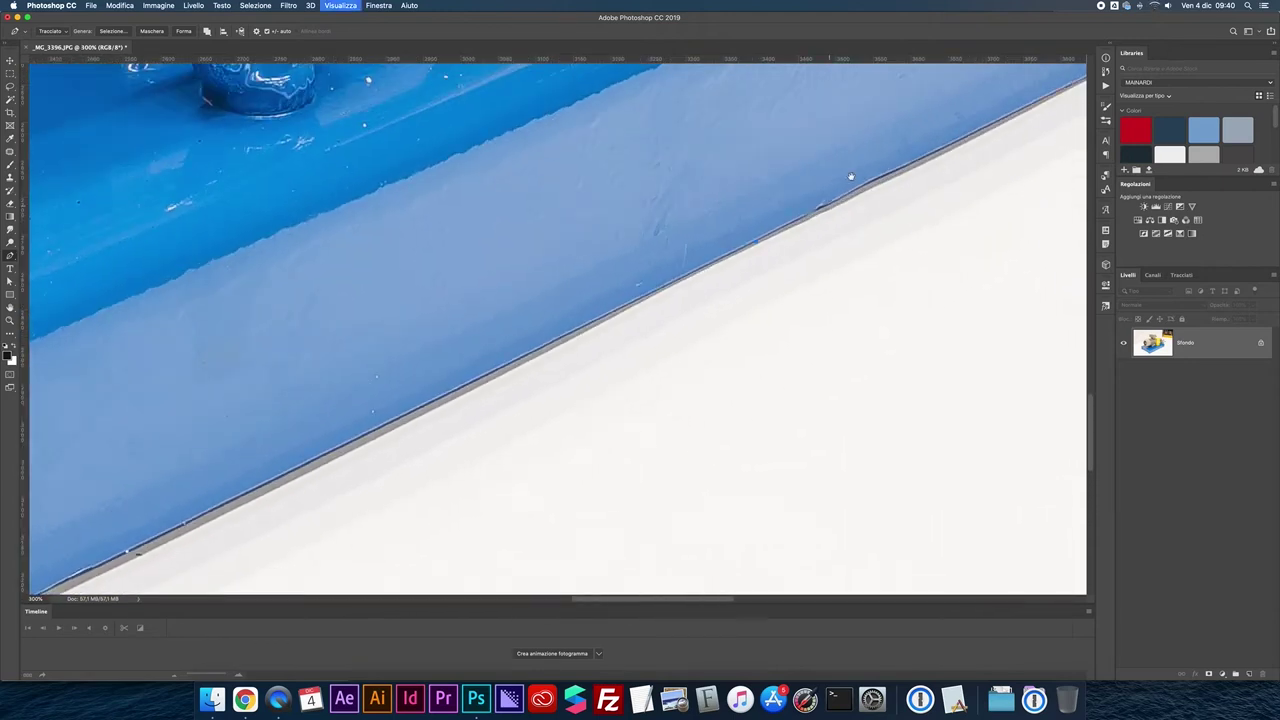
pyautogui.scroll(-2, 297, 423)
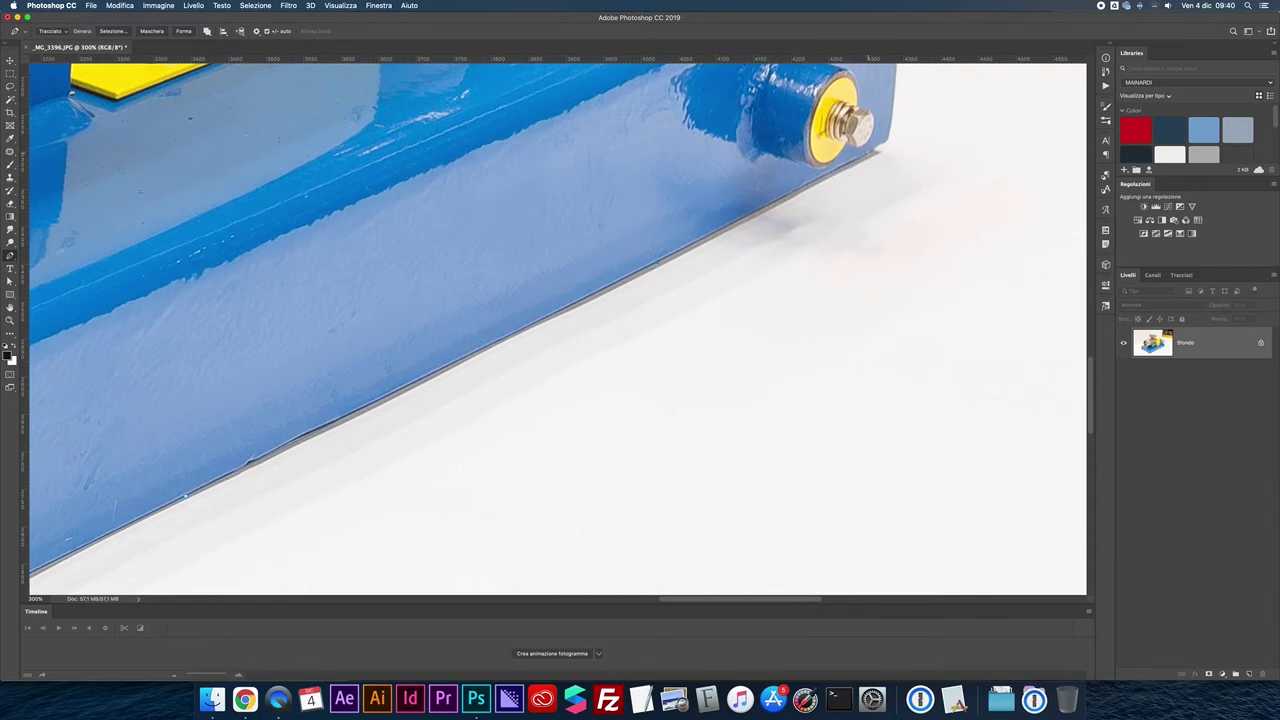
# - Zoom in on the base's end and curve the path around its corner by the bolt fitting
pyautogui.press('super+plus')
pyautogui.press('super+plus')
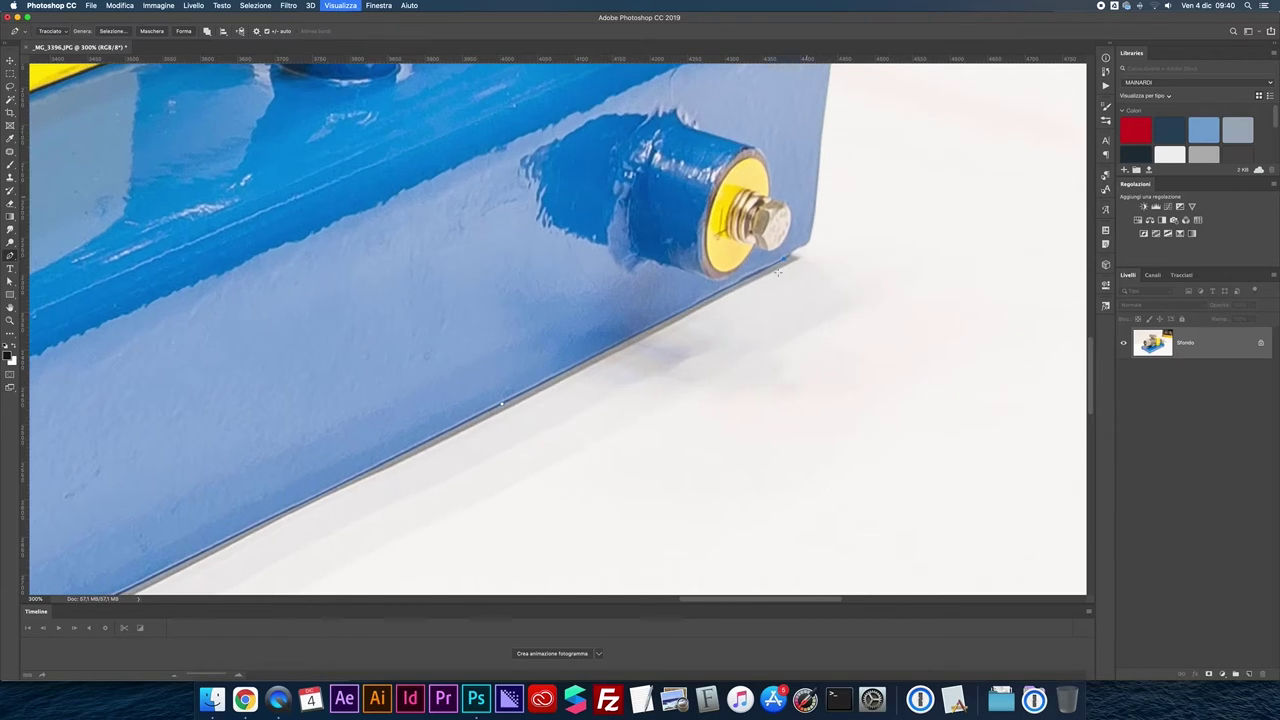
pyautogui.press('super+plus')
pyautogui.press('super+plus')
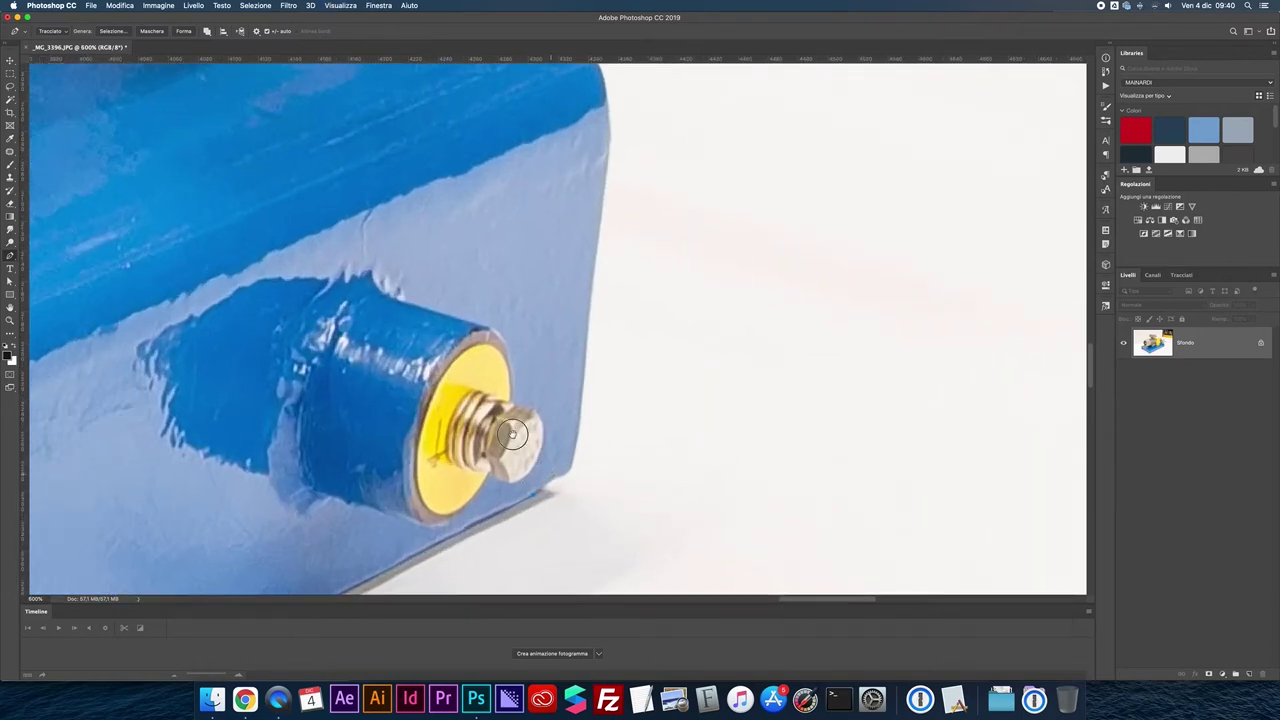
pyautogui.press('super+minus')
pyautogui.click(466, 451)
pyautogui.moveTo(500, 431); pyautogui.dragTo(518, 431)
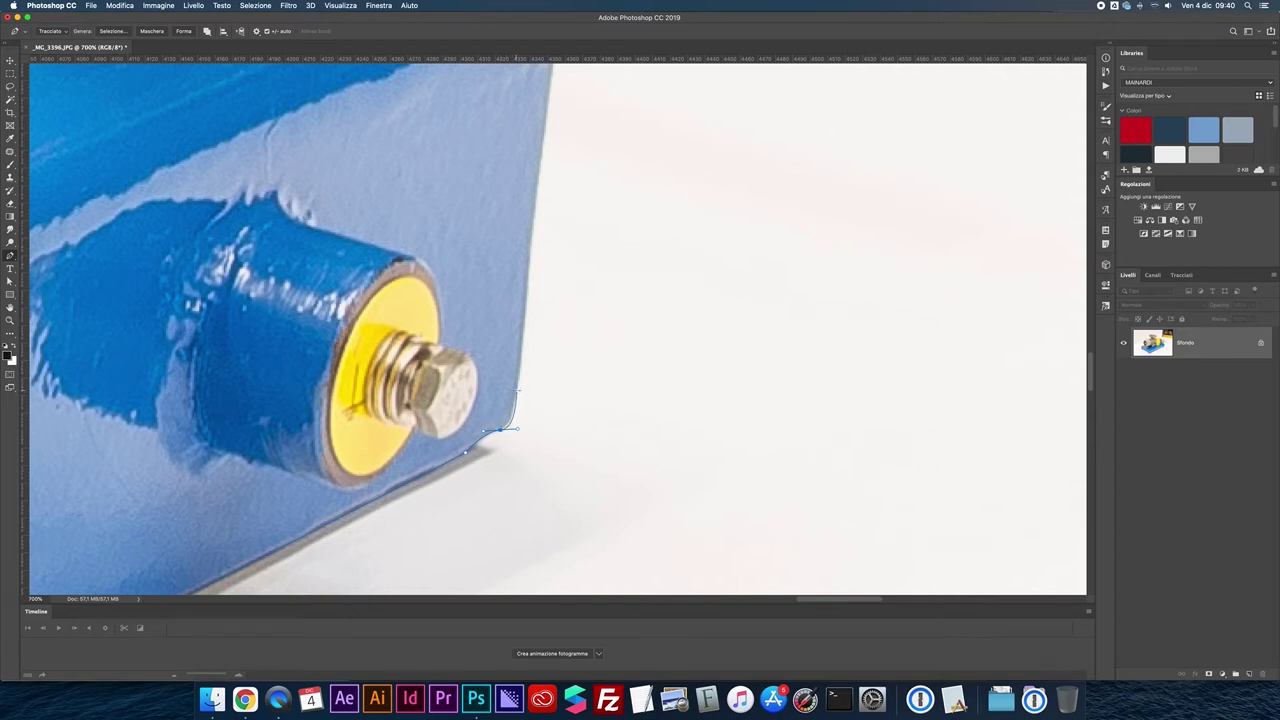
pyautogui.click(511, 428)
# - Trace up the base's end side and over its rounded top corner with a sharp turn
pyautogui.scroll(1, 537, 200)
pyautogui.scroll(5, 537, 194)
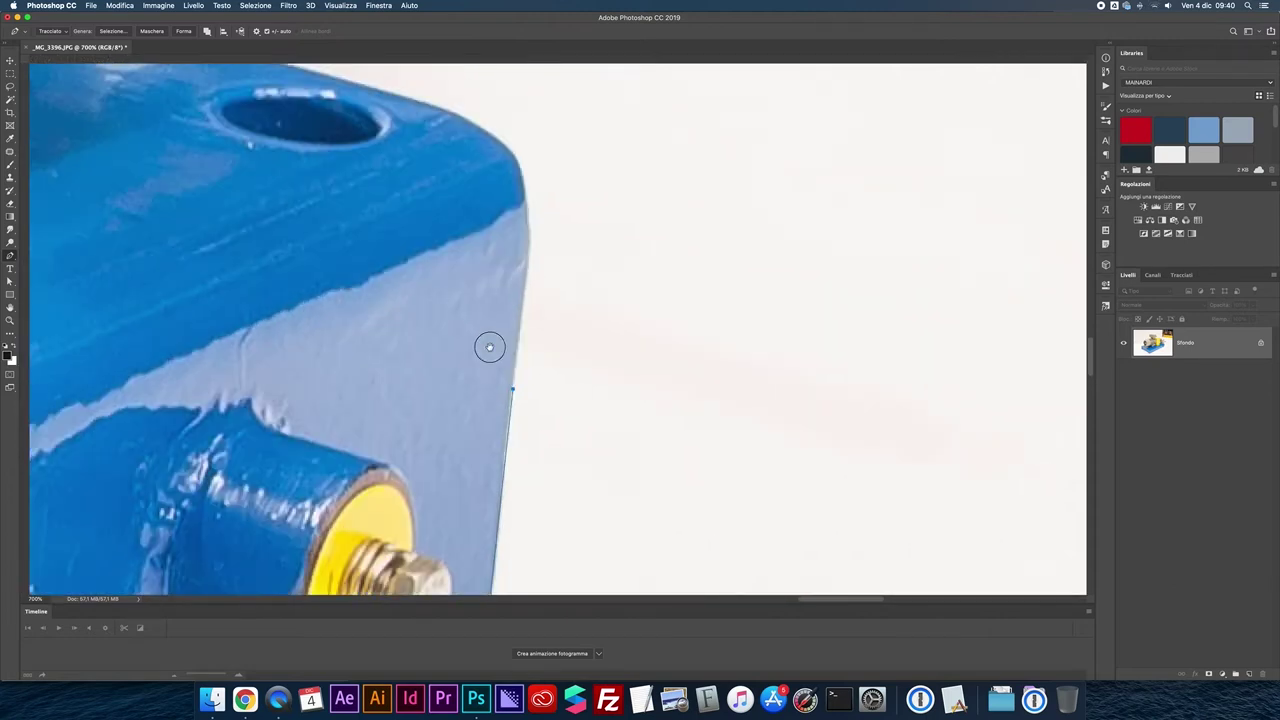
pyautogui.scroll(2, 491, 346)
pyautogui.click(501, 453)
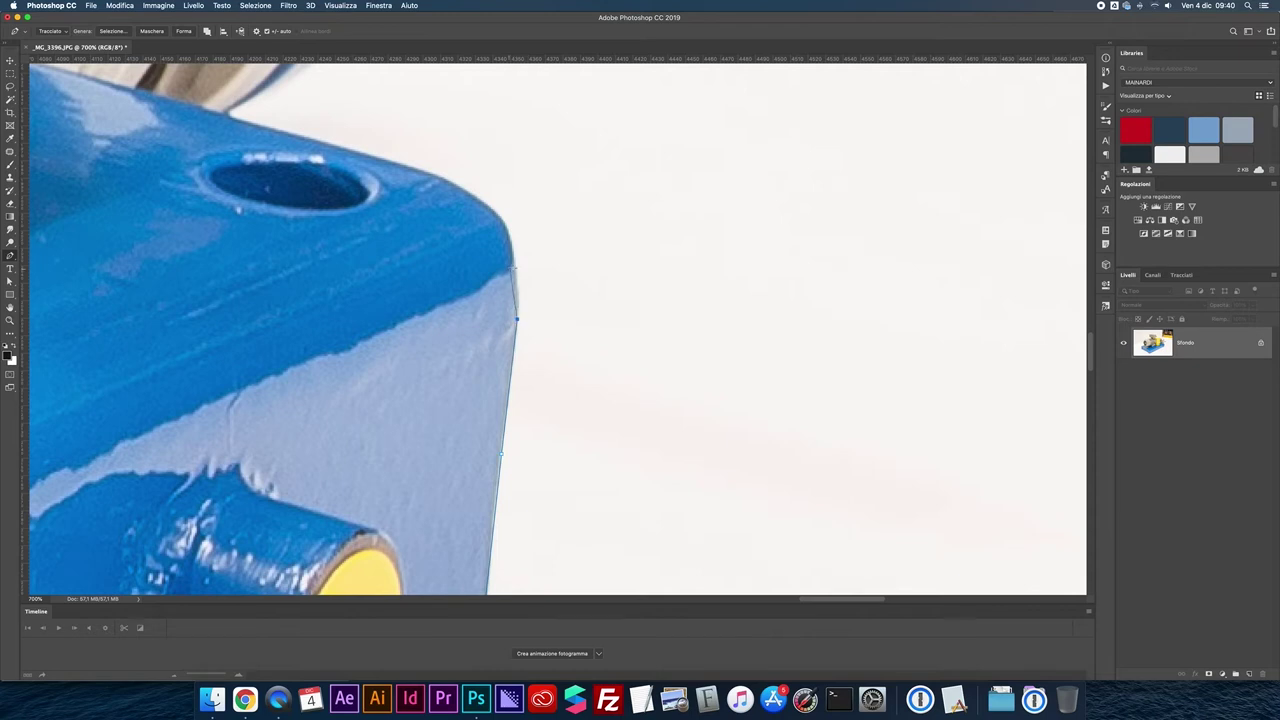
pyautogui.click(507, 243)
pyautogui.moveTo(507, 243); pyautogui.dragTo(508, 242)
pyautogui.click(517, 268)
pyautogui.scroll(2, 496, 245)
pyautogui.moveTo(510, 264); pyautogui.dragTo(472, 241)
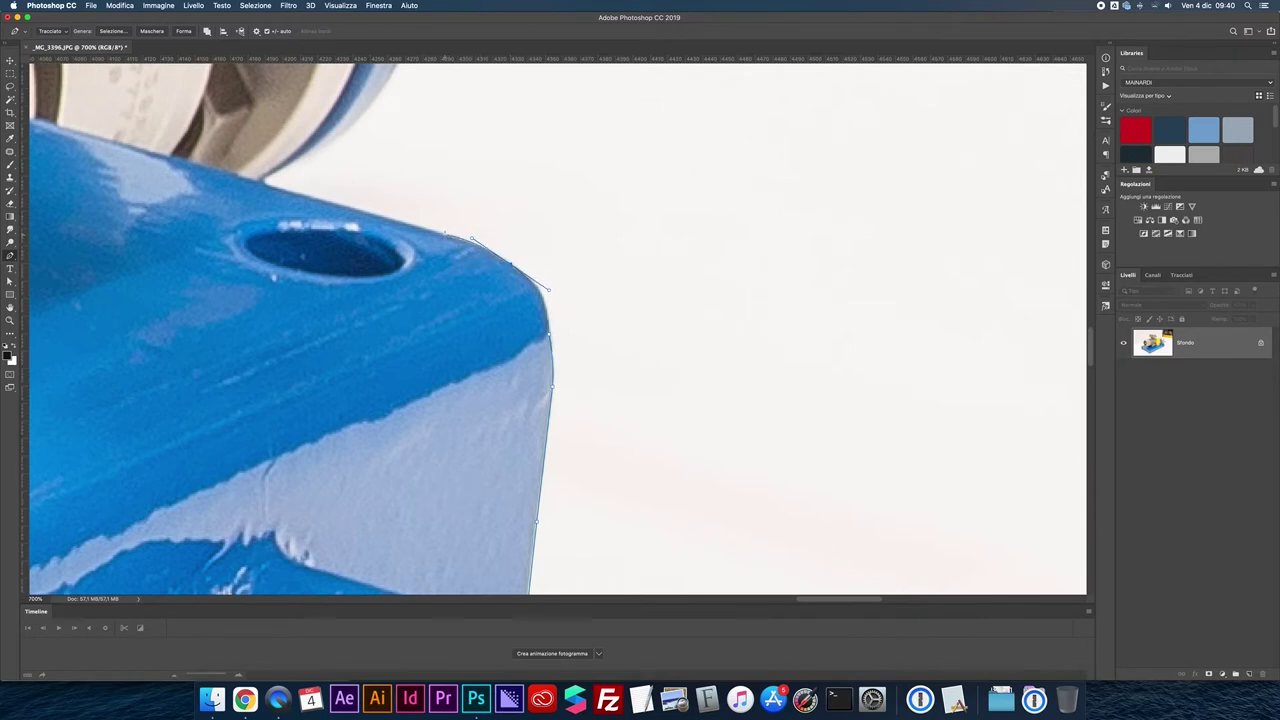
pyautogui.keyDown('alt'); pyautogui.click(510, 264); pyautogui.keyUp('alt')
# - Curve the path along the blue fitting's edge up toward the beige disc
pyautogui.moveTo(226, 184); pyautogui.dragTo(497, 404)
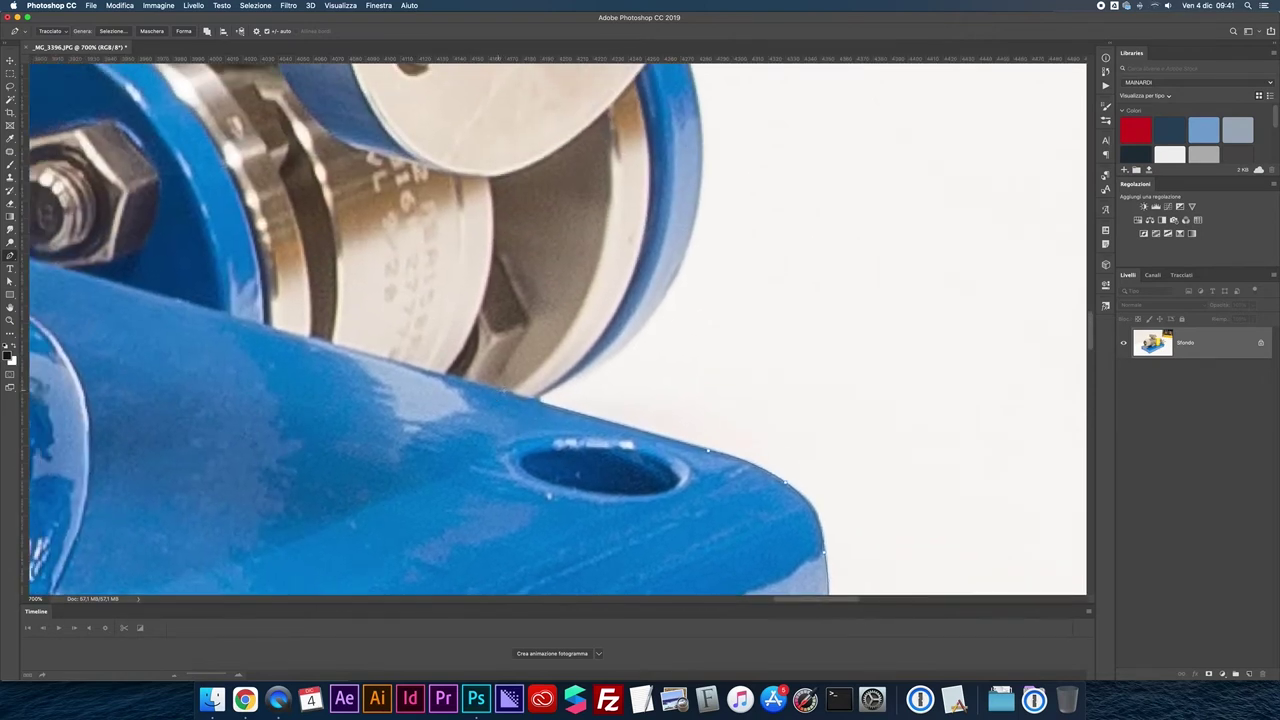
pyautogui.click(612, 346)
pyautogui.moveTo(651, 314)
pyautogui.mouseDown()
pyautogui.moveTo(703, 250)
pyautogui.moveTo(711, 386)
pyautogui.mouseUp()
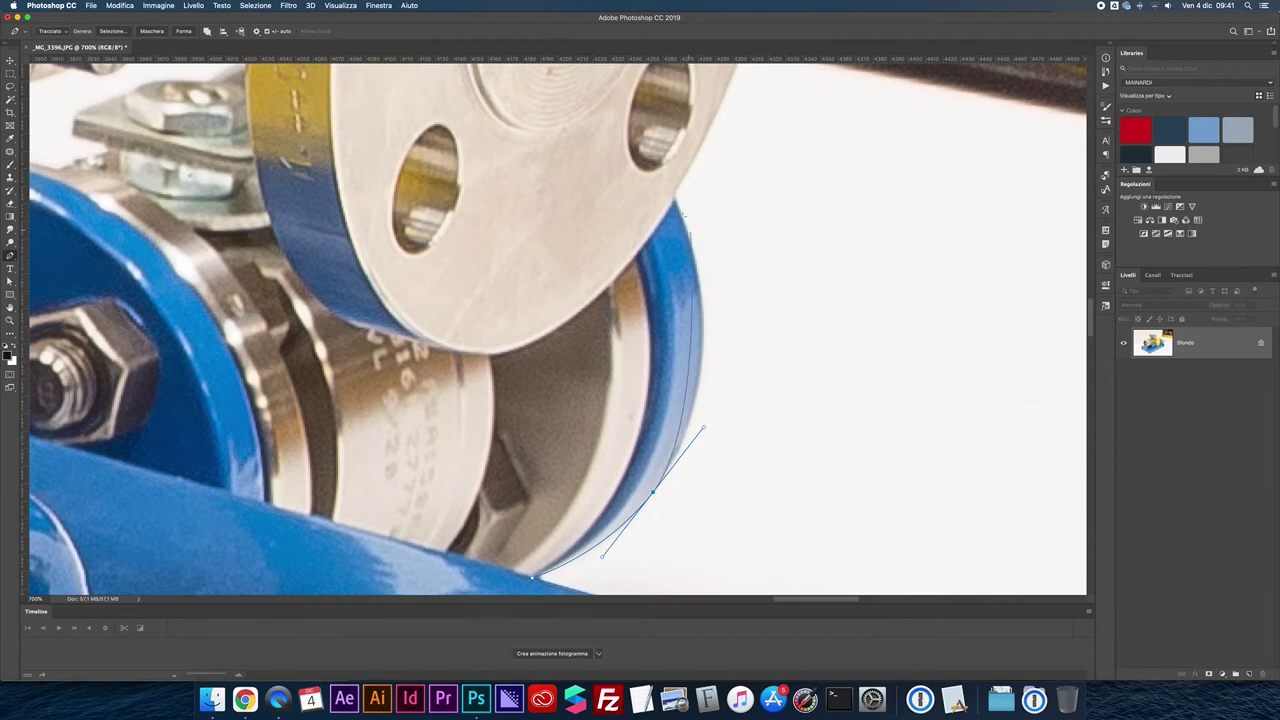
pyautogui.moveTo(673, 199); pyautogui.dragTo(625, 95)
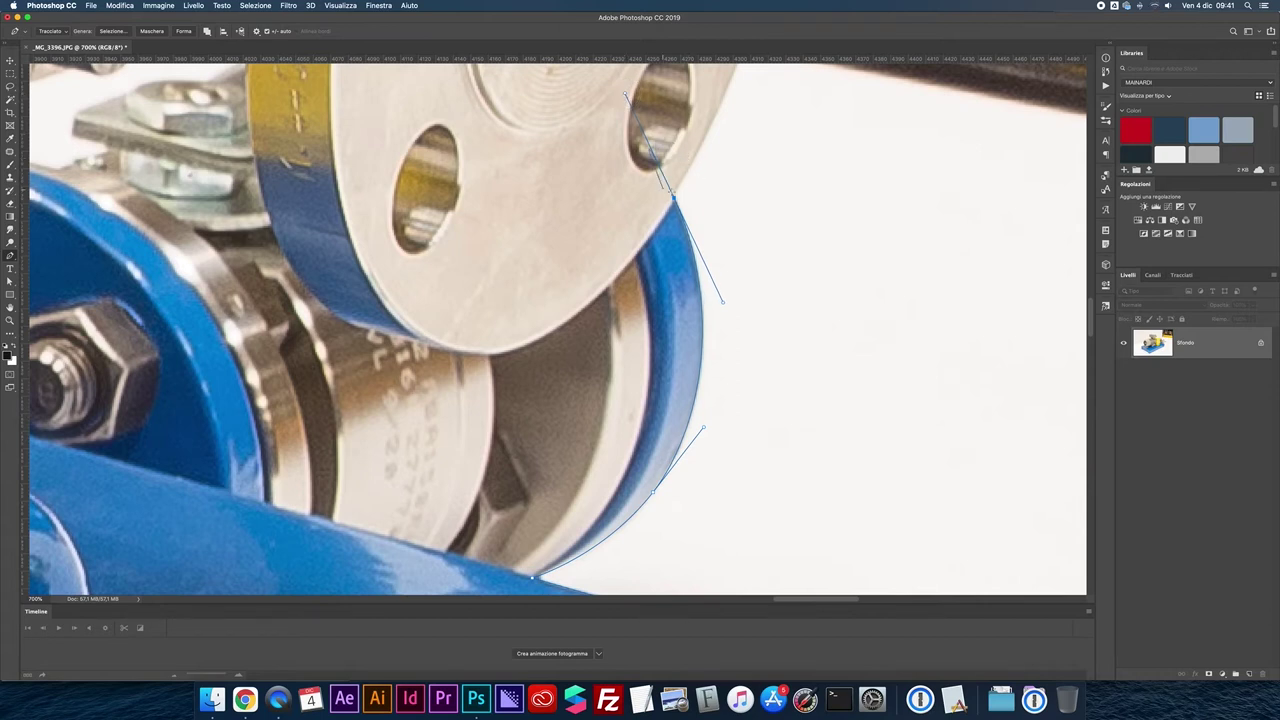
# - Set a curved anchor at the flange, run along the dark rod's underside and round its tip
pyautogui.scroll(5, 555, 325)
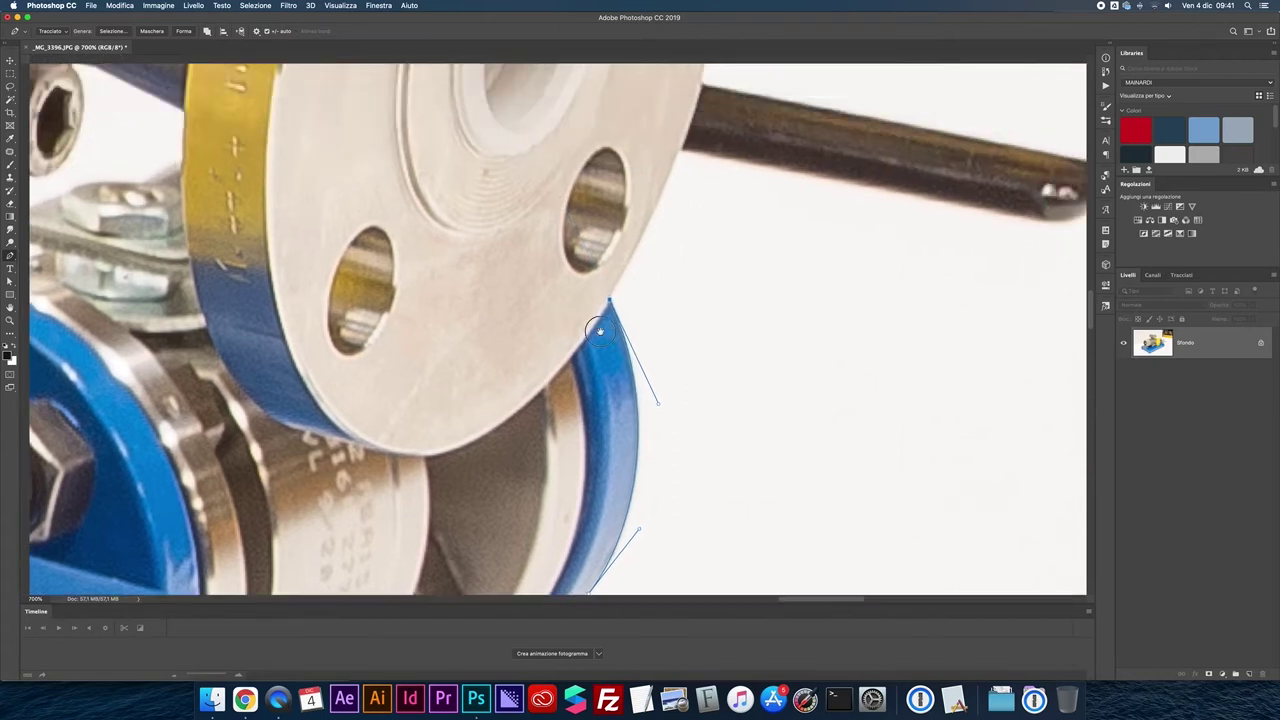
pyautogui.hscroll(3, 555, 325)
pyautogui.moveTo(563, 309); pyautogui.dragTo(590, 239)
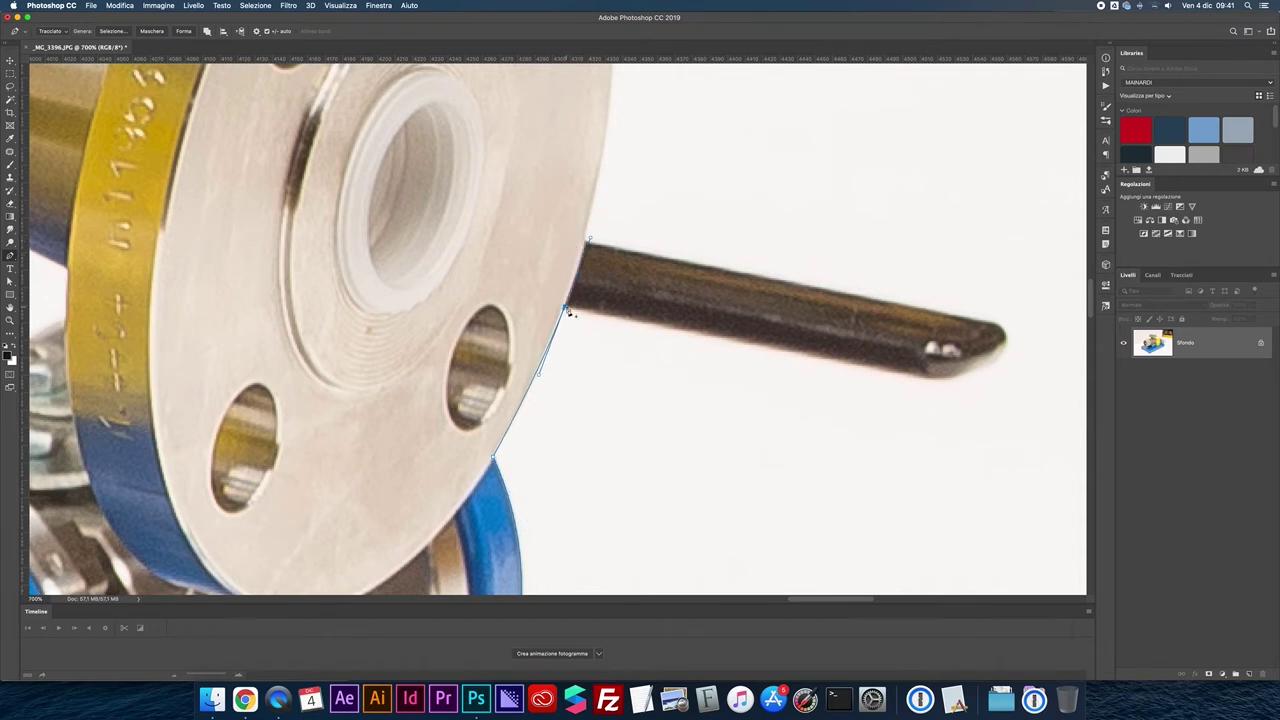
pyautogui.click(911, 378)
pyautogui.moveTo(911, 378); pyautogui.dragTo(996, 355)
pyautogui.click(953, 385)
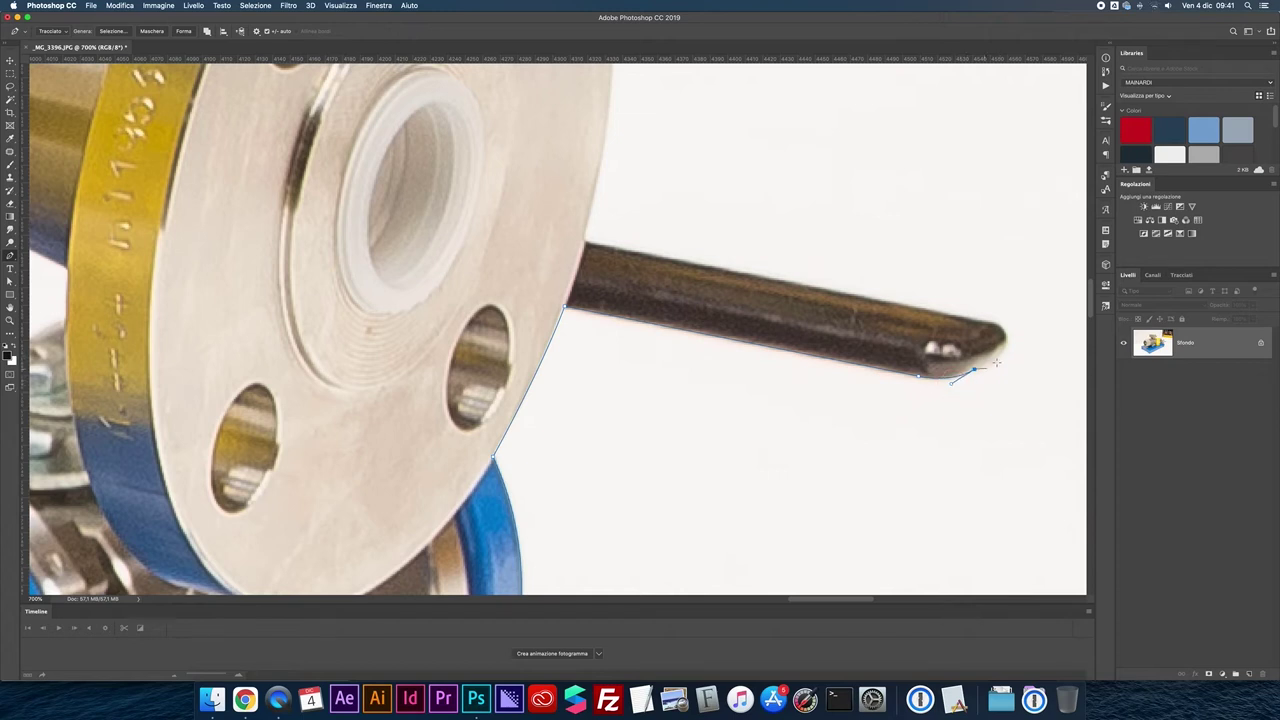
pyautogui.click(998, 355)
pyautogui.moveTo(995, 322); pyautogui.dragTo(973, 318)
pyautogui.moveTo(972, 322); pyautogui.dragTo(969, 322)
# - Curve the path over the round flange rim, breaking the handle for a sharp turn
pyautogui.scroll(10, 731, 551)
pyautogui.hotkey('ctrl', '-')
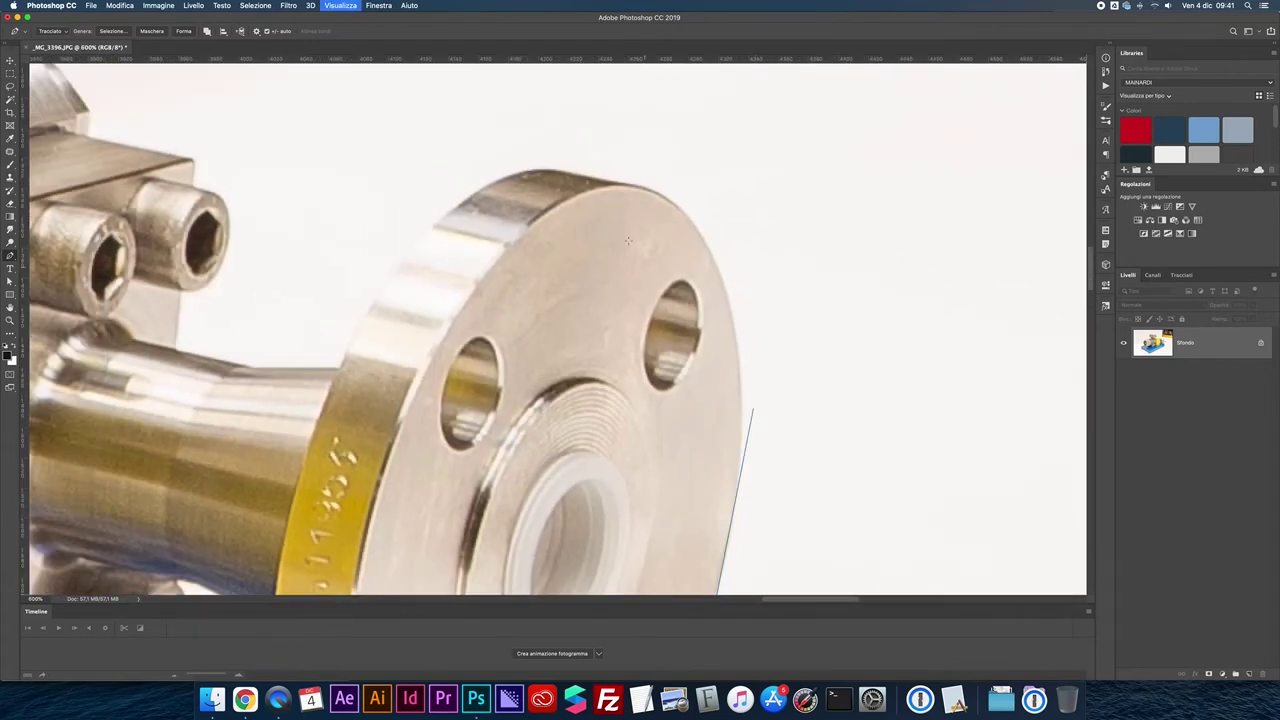
pyautogui.click(663, 200)
pyautogui.moveTo(663, 200)
pyautogui.mouseDown()
pyautogui.moveTo(528, 118)
pyautogui.moveTo(531, 107)
pyautogui.mouseUp()
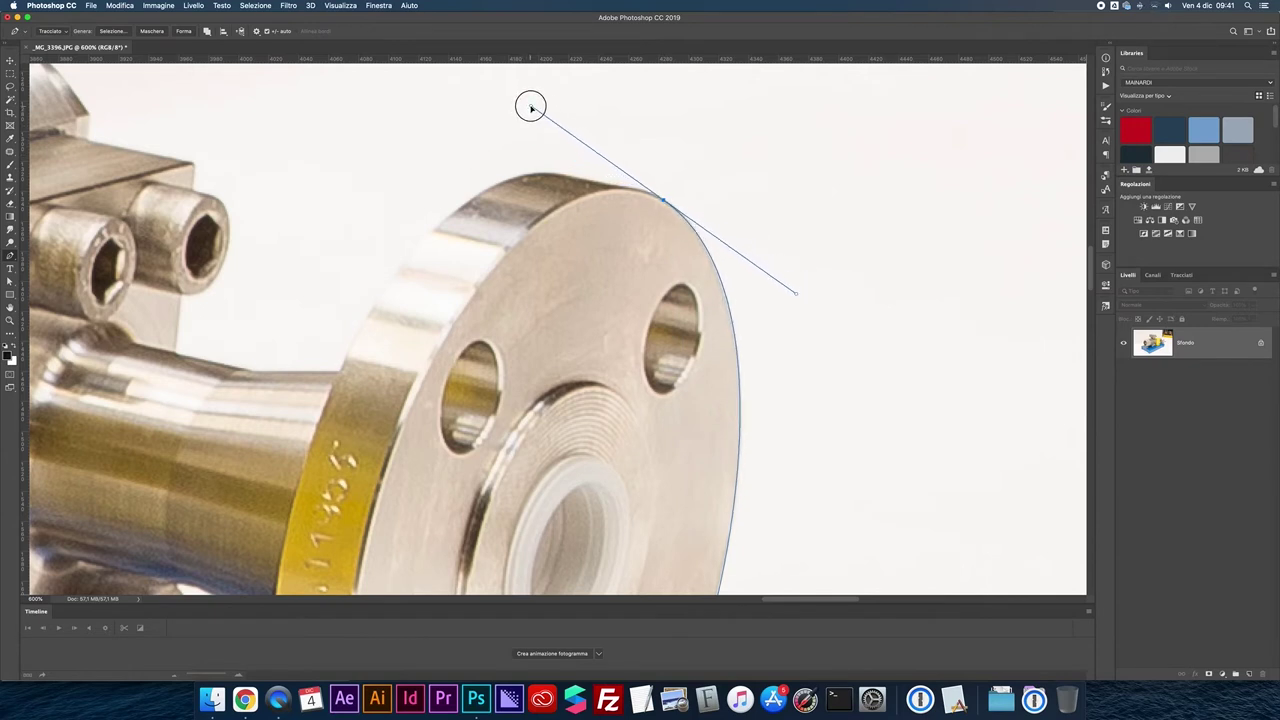
pyautogui.keyDown('alt'); pyautogui.click(663, 200); pyautogui.keyUp('alt')
pyautogui.click(621, 186)
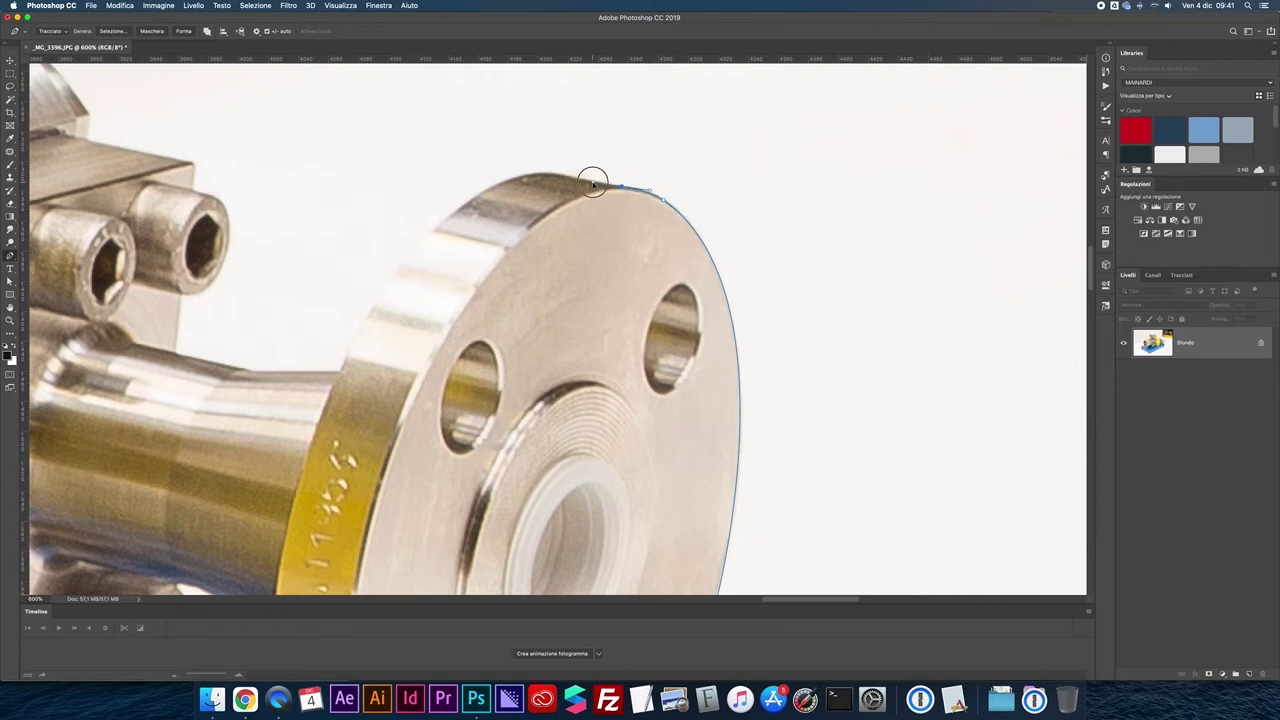
pyautogui.click(593, 184)
pyautogui.moveTo(579, 175); pyautogui.dragTo(561, 172)
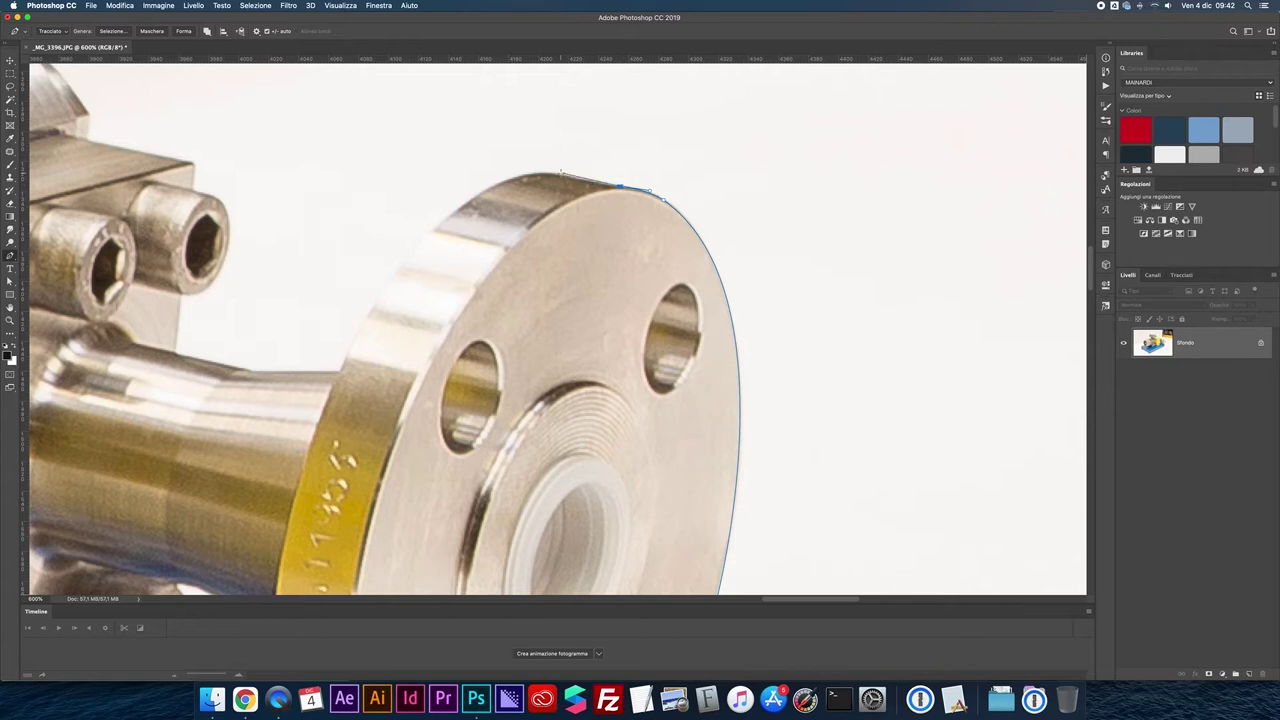
# - Continue the path down the flange, across the pipe and up the fitting's side to its top
pyautogui.moveTo(341, 370); pyautogui.dragTo(234, 587)
pyautogui.keyDown('alt'); pyautogui.click(341, 363); pyautogui.keyUp('alt')
pyautogui.click(247, 364)
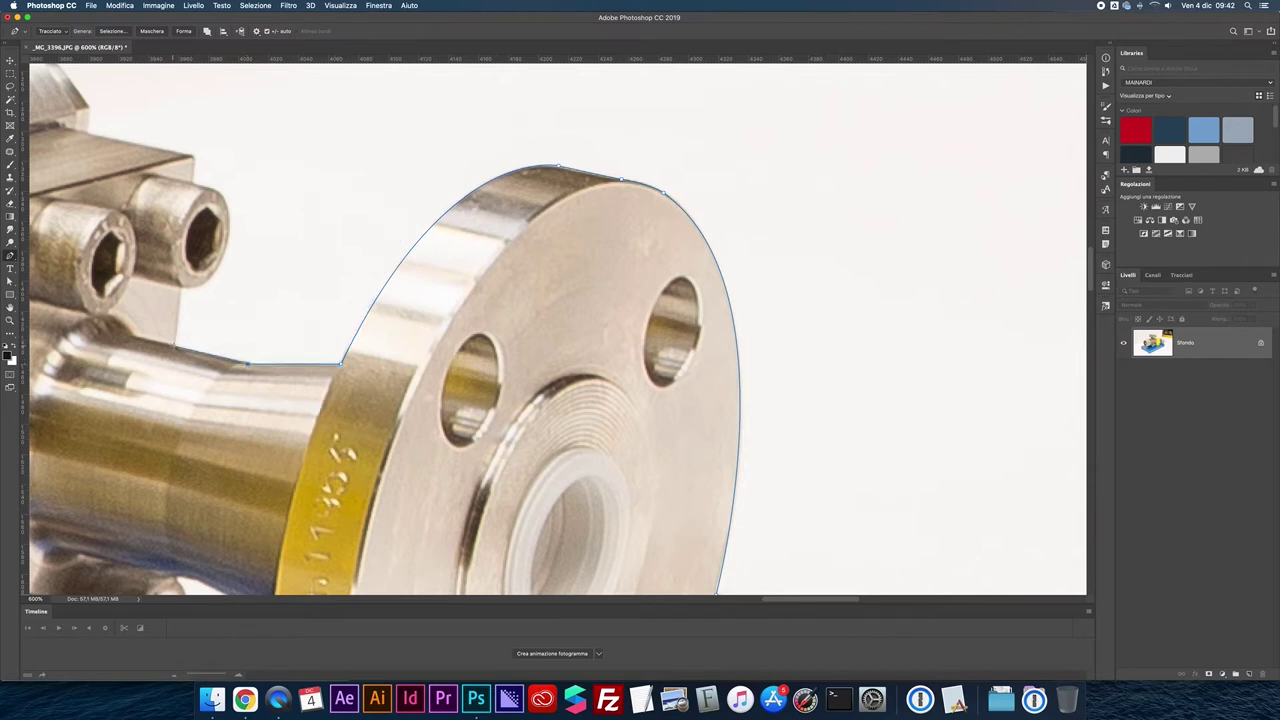
pyautogui.click(175, 346)
pyautogui.moveTo(222, 258); pyautogui.dragTo(232, 227)
pyautogui.moveTo(210, 186); pyautogui.dragTo(201, 185)
pyautogui.click(208, 186)
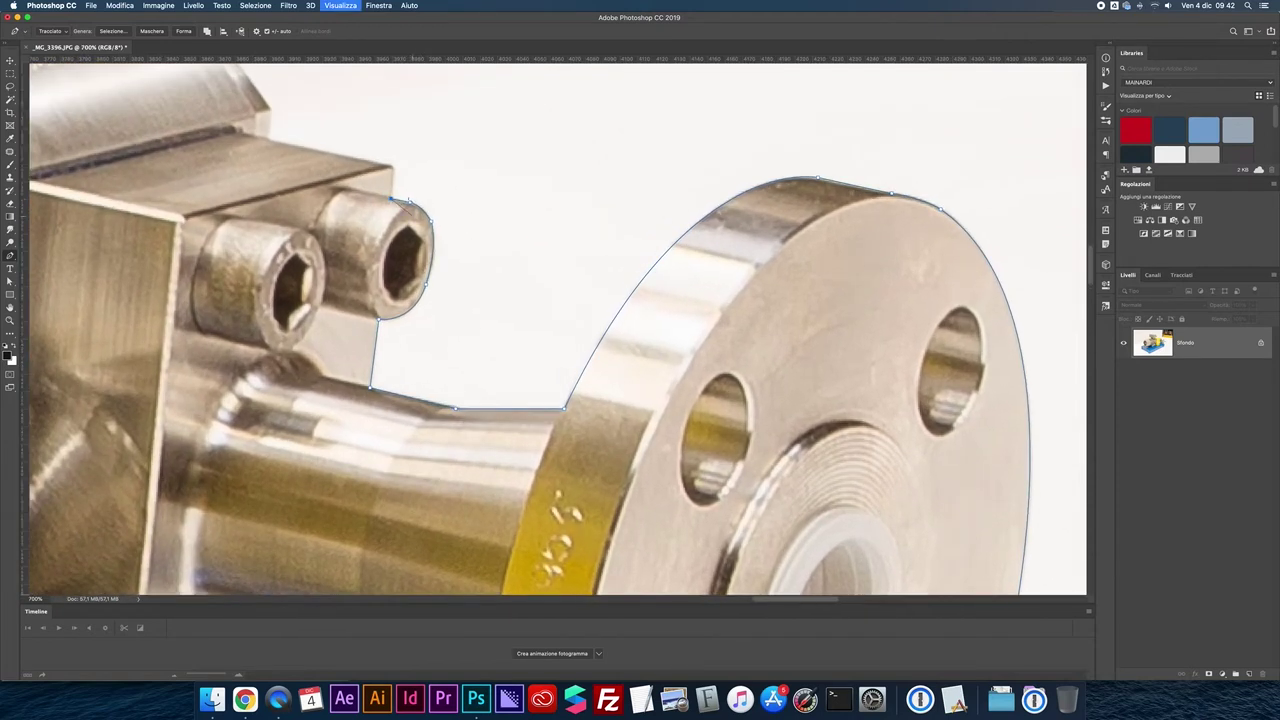
# - Zoom in and anchor the path along the metal block's top edge to its corner
pyautogui.press('super+plus')
pyautogui.moveTo(434, 210); pyautogui.dragTo(598, 303)
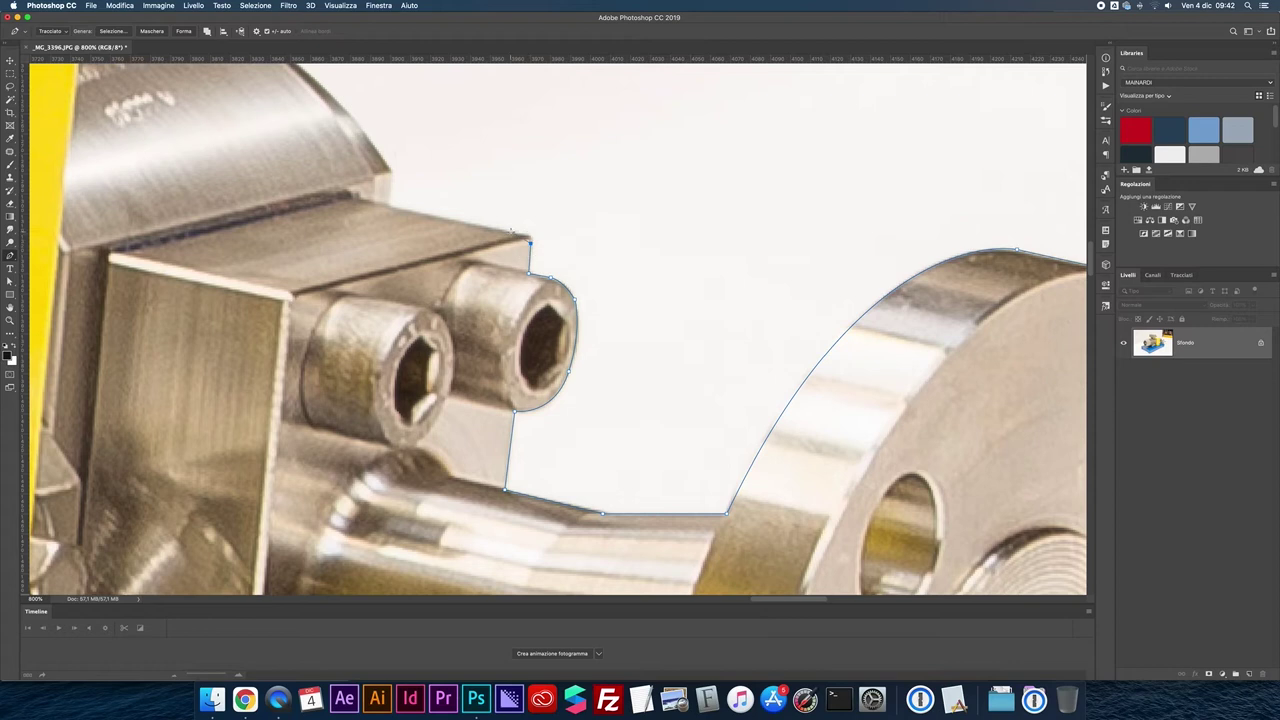
pyautogui.click(495, 232)
pyautogui.click(389, 209)
# - Curve the path over the silver housing's arc and around the yellow part's rounded corner
pyautogui.scroll(5, 391, 172)
pyautogui.hscroll(-4, 391, 172)
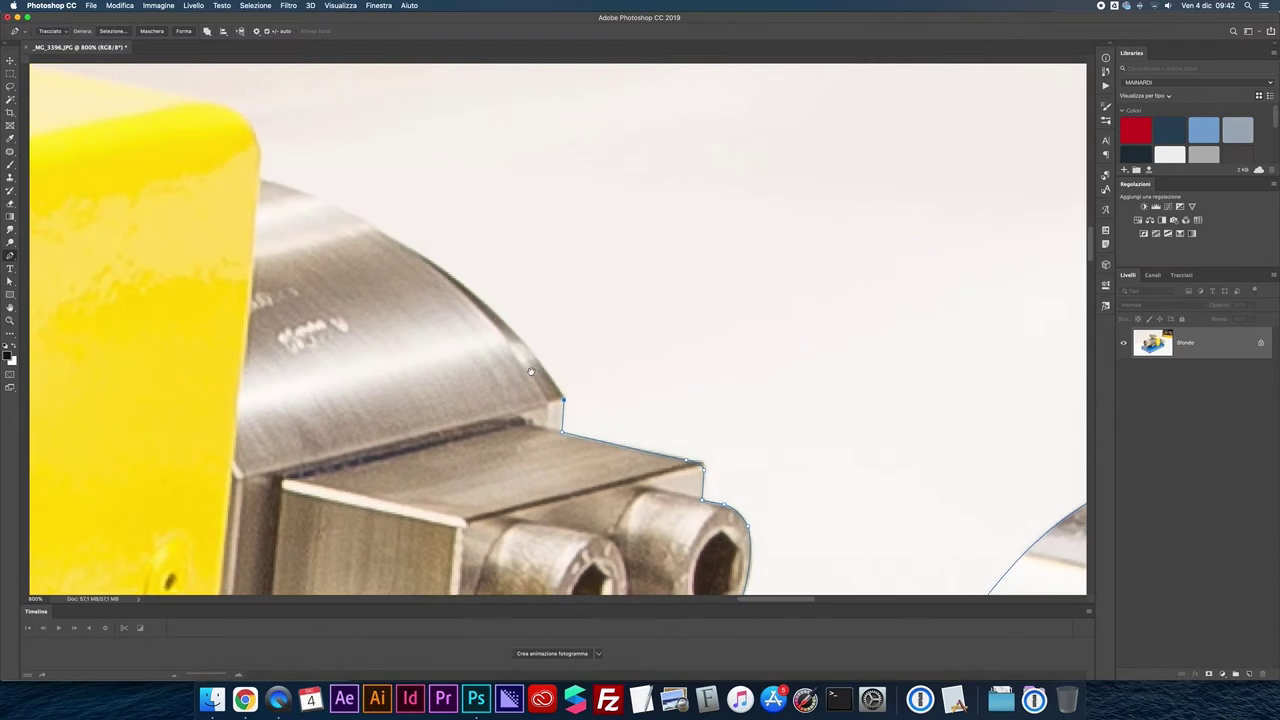
pyautogui.moveTo(258, 182)
pyautogui.mouseDown()
pyautogui.moveTo(113, 160)
pyautogui.moveTo(36, 117)
pyautogui.moveTo(40, 104)
pyautogui.mouseUp()
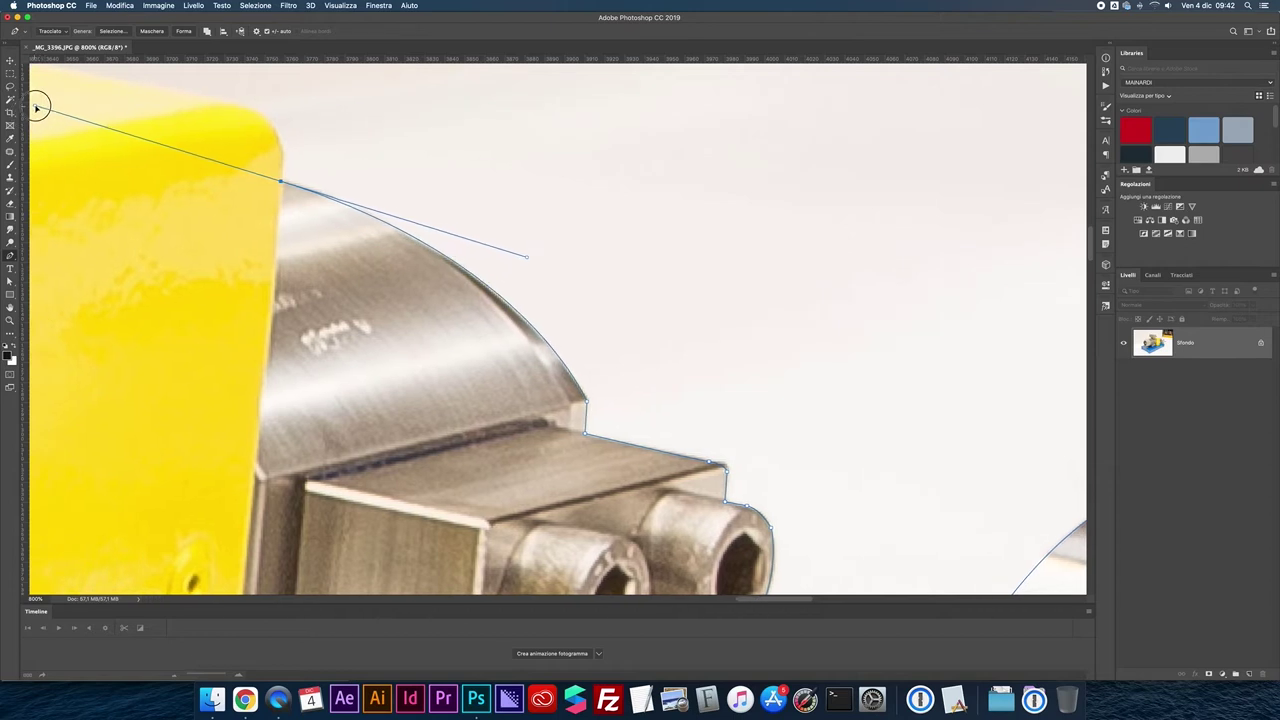
pyautogui.keyDown('alt'); pyautogui.click(281, 182); pyautogui.keyUp('alt')
pyautogui.hscroll(-3, 343, 205)
pyautogui.hscroll(-5, 343, 205)
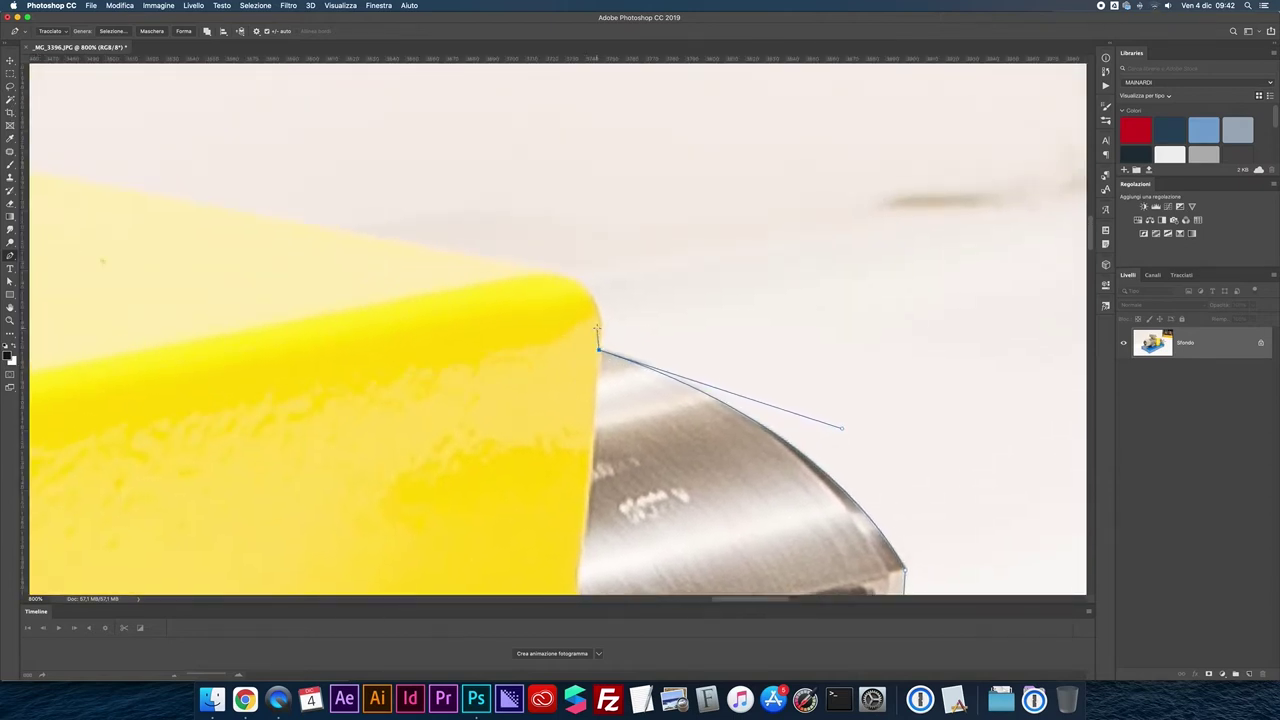
pyautogui.click(598, 326)
pyautogui.moveTo(548, 271); pyautogui.dragTo(492, 261)
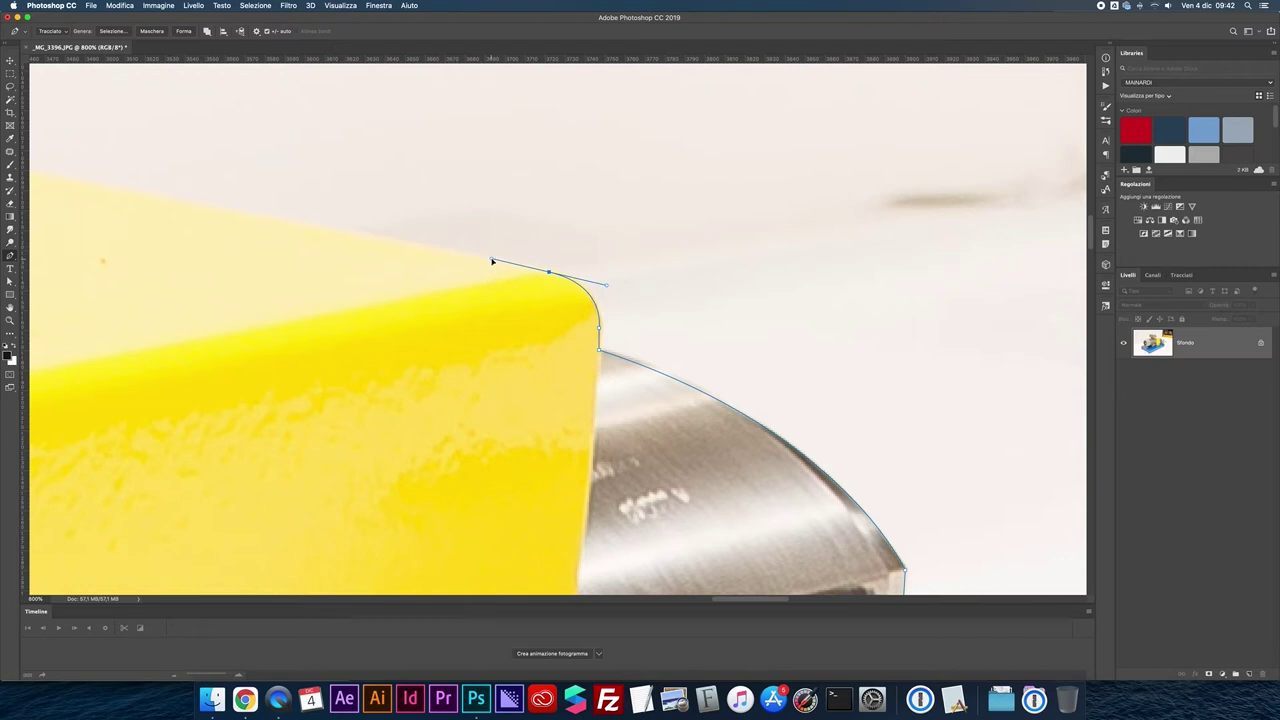
# - Run the path along the yellow part's top edge to the beige housing's lower corner
pyautogui.press('super+minus')
pyautogui.hscroll(-10, 400, 330)
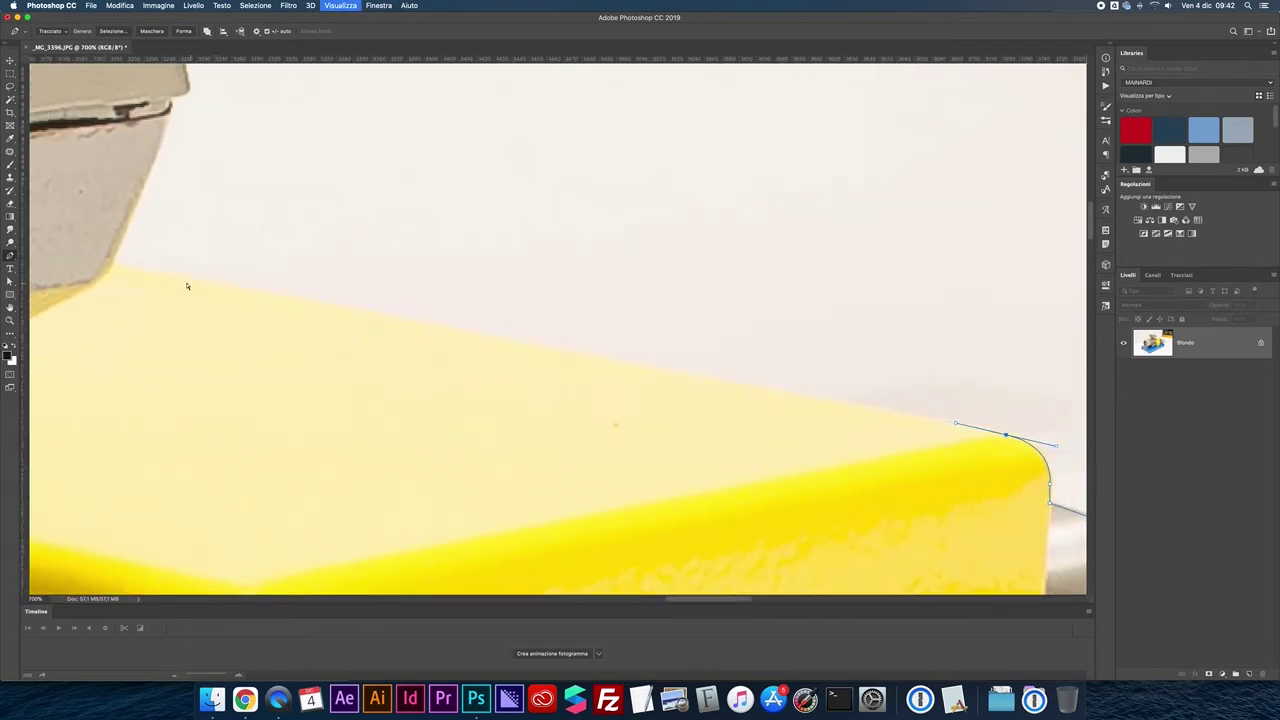
pyautogui.press('super+plus')
pyautogui.click(178, 272)
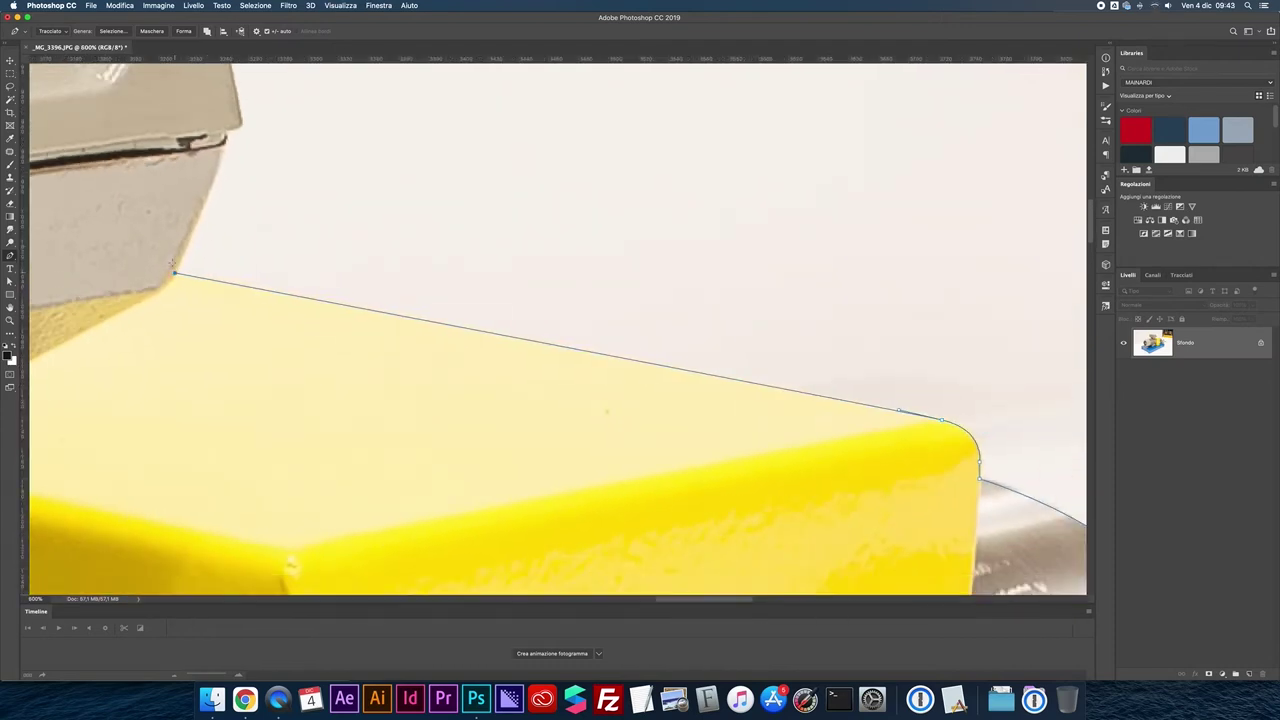
pyautogui.hscroll(-10, 220, 257)
pyautogui.scroll(3, 220, 257)
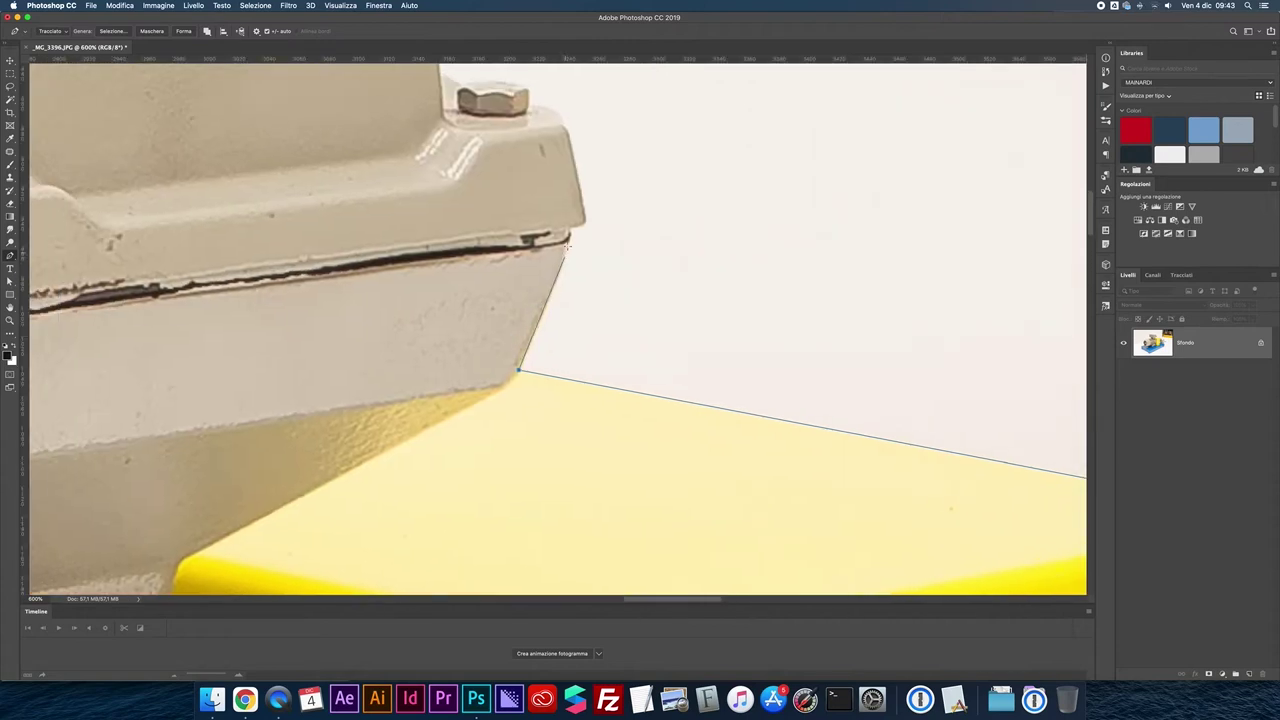
pyautogui.moveTo(567, 243); pyautogui.dragTo(569, 231)
# - Curve the path up the housing's slanted edge and around its small lip
pyautogui.scroll(2, 570, 232)
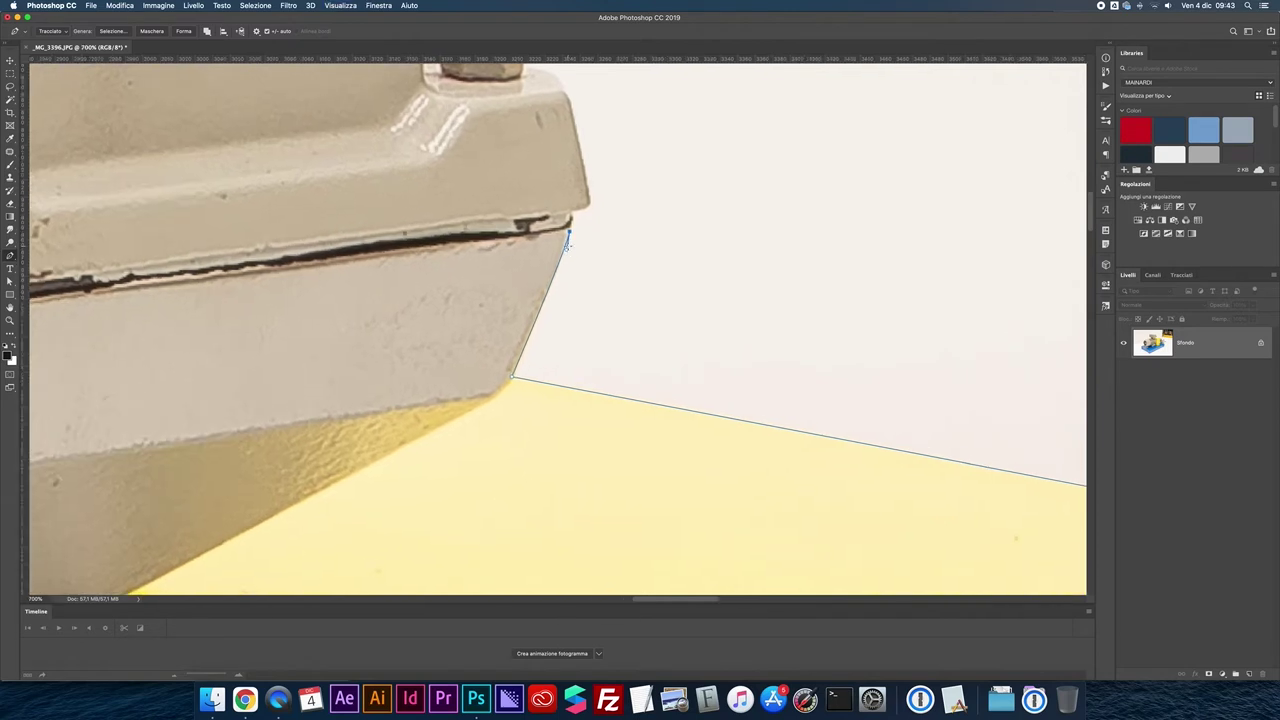
pyautogui.scroll(1, 575, 228)
pyautogui.scroll(1, 577, 225)
pyautogui.scroll(1, 585, 255)
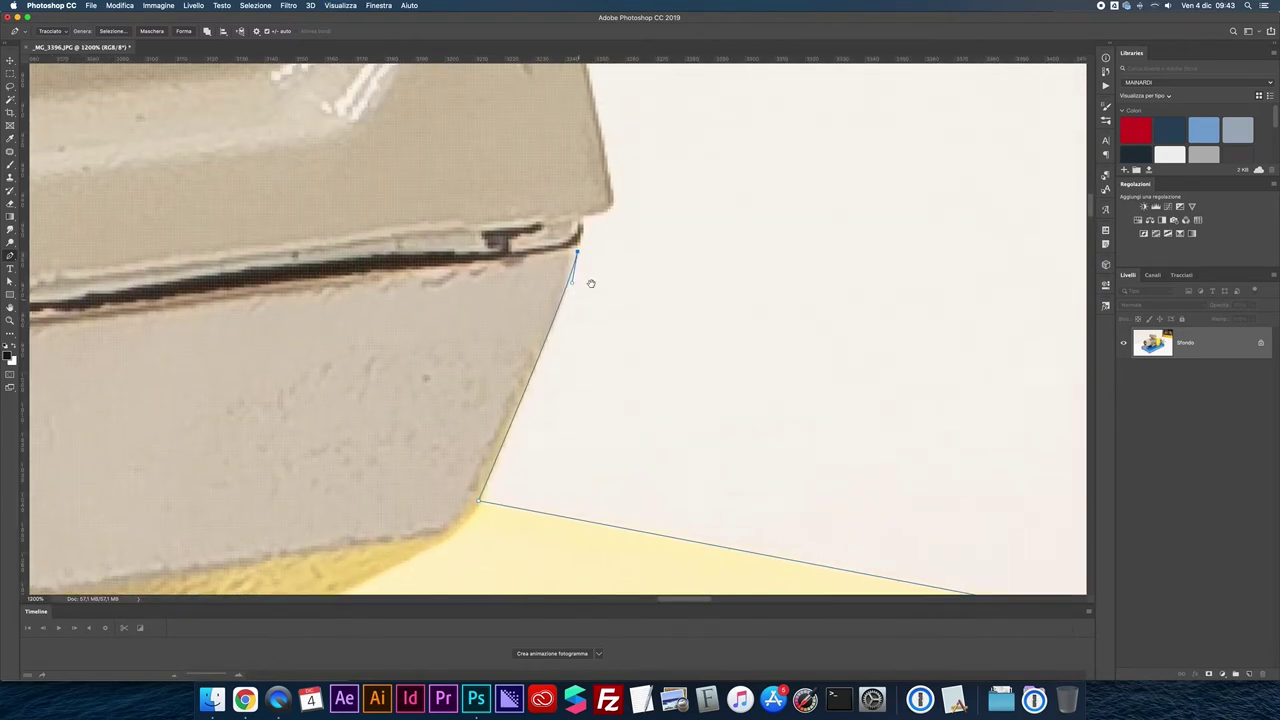
pyautogui.moveTo(580, 222); pyautogui.dragTo(569, 211)
pyautogui.click(580, 222)
pyautogui.moveTo(586, 215); pyautogui.dragTo(605, 189)
# - Anchor the path up the housing's side and around the small hex bolt
pyautogui.press('super+minus')
pyautogui.press('super+minus')
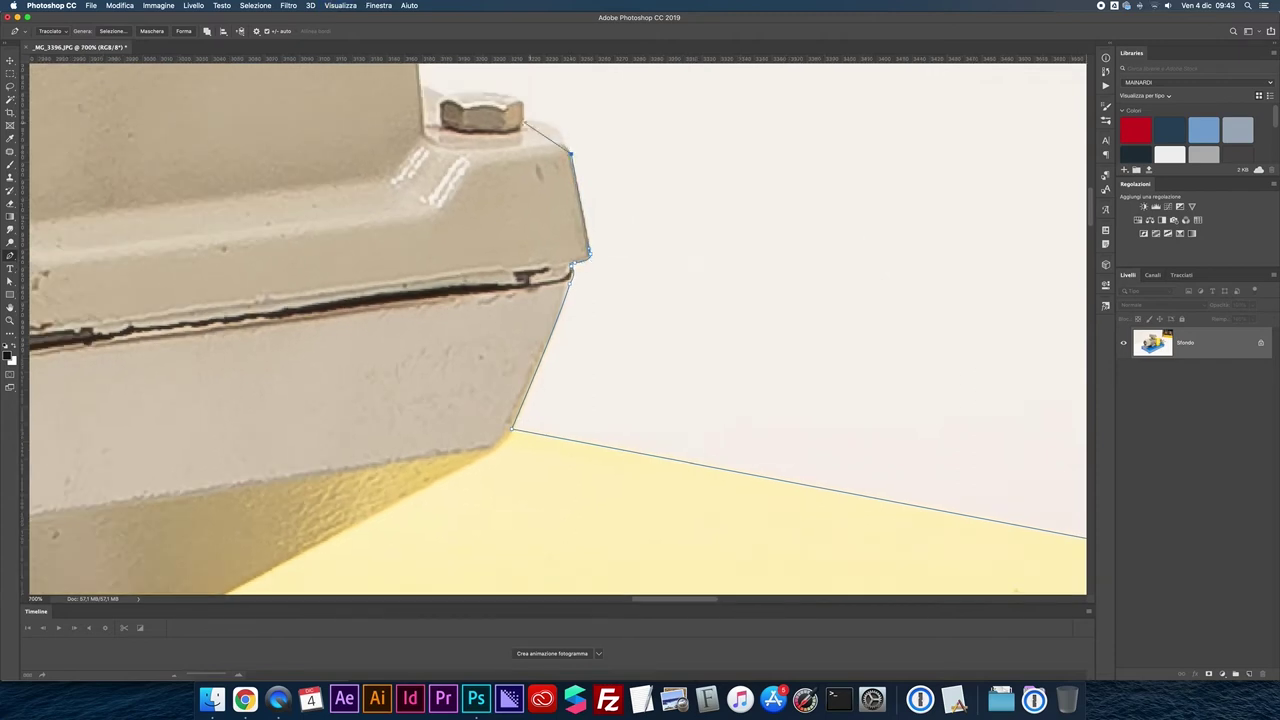
pyautogui.click(561, 134)
pyautogui.click(539, 123)
pyautogui.click(534, 123)
pyautogui.scroll(3, 580, 300)
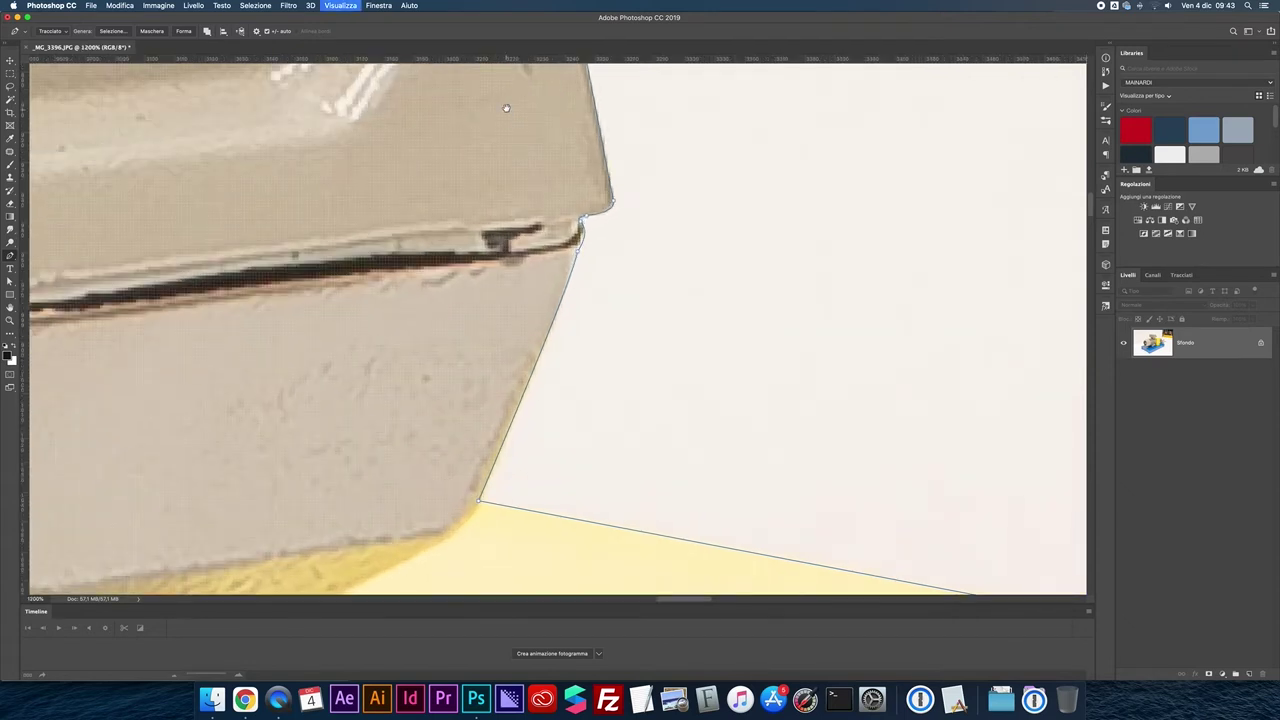
pyautogui.scroll(3, 580, 300)
pyautogui.click(563, 285)
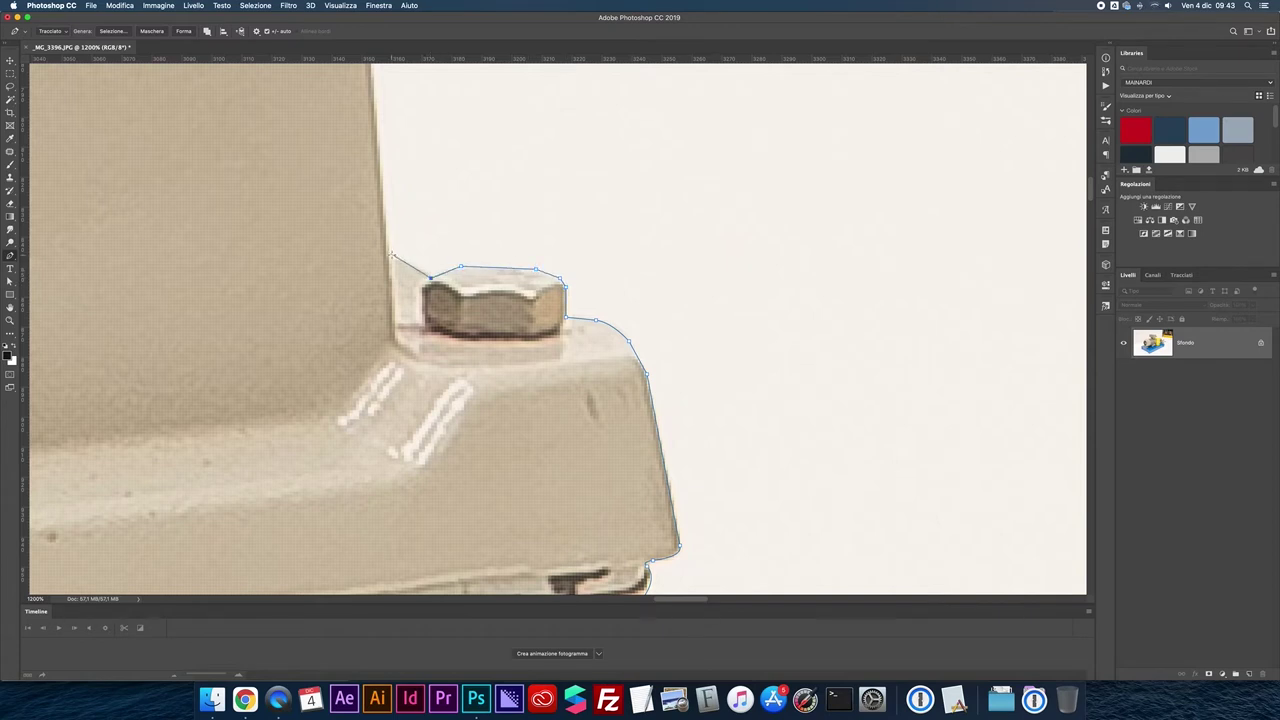
# - Anchor the path at the top of the housing's upright edge with its handle removed
pyautogui.moveTo(362, 265); pyautogui.dragTo(571, 451)
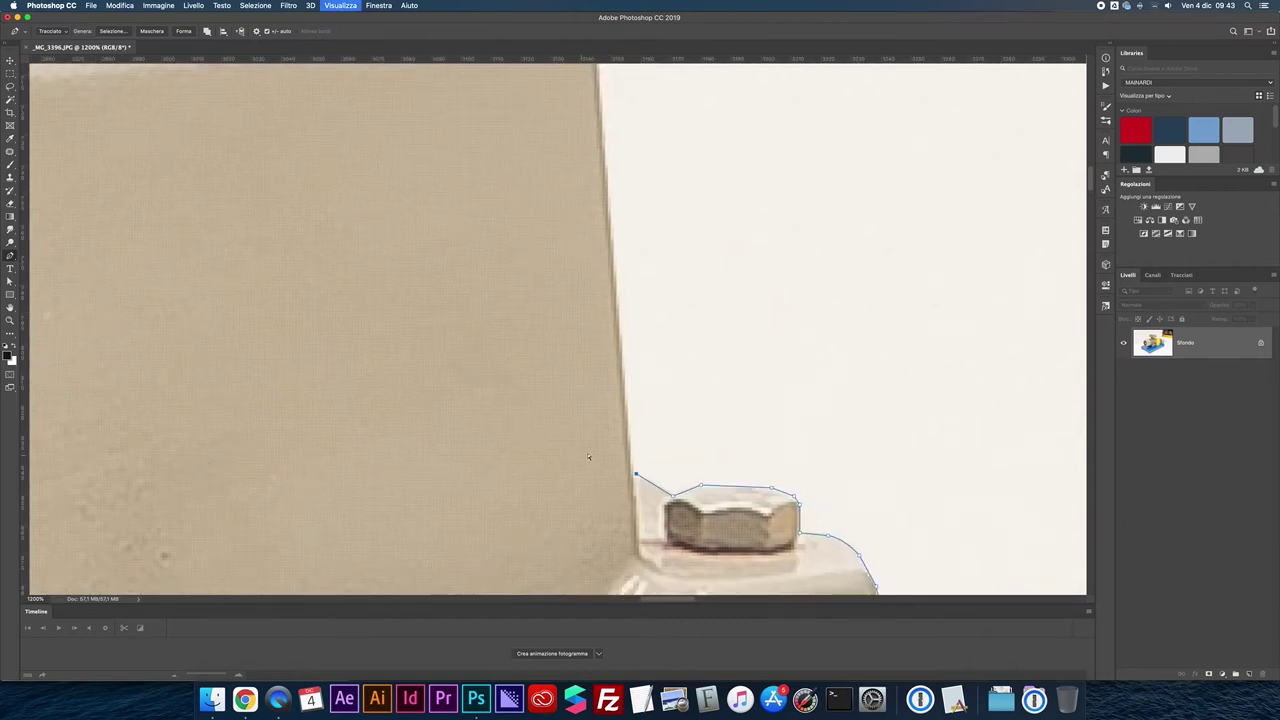
pyautogui.scroll(-2, 590, 450)
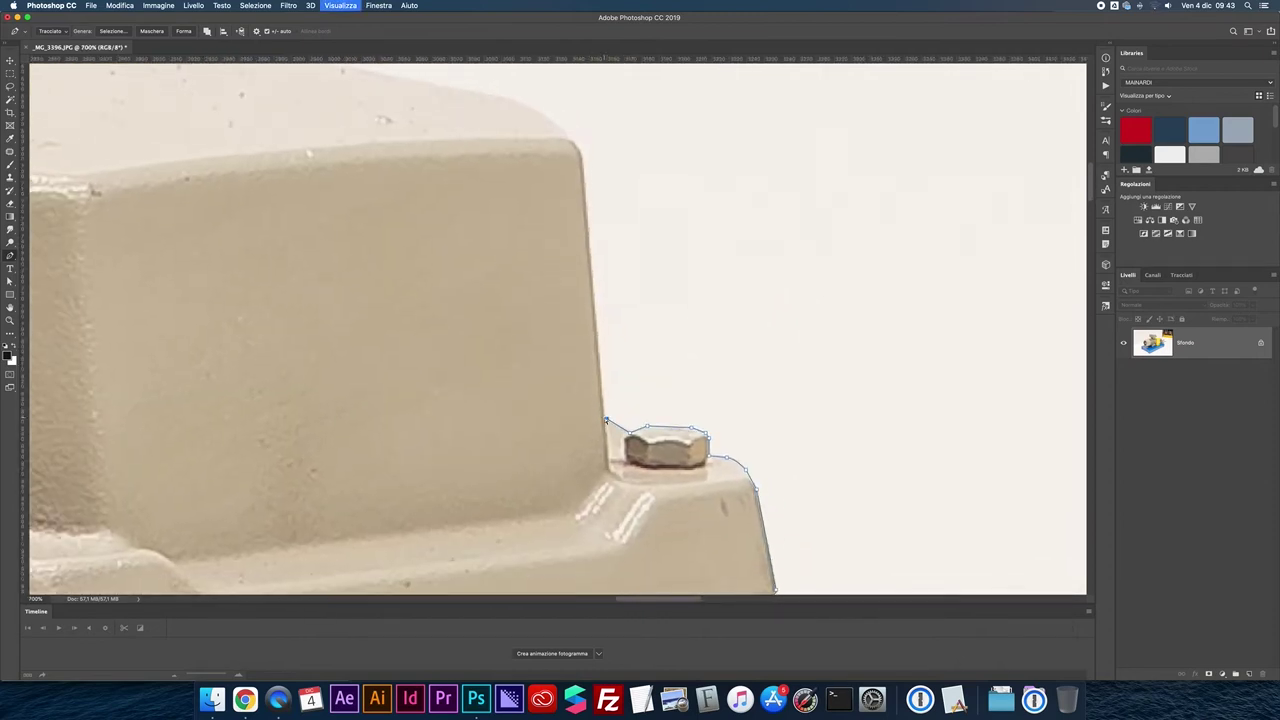
pyautogui.scroll(1, 637, 486)
pyautogui.scroll(1, 665, 505)
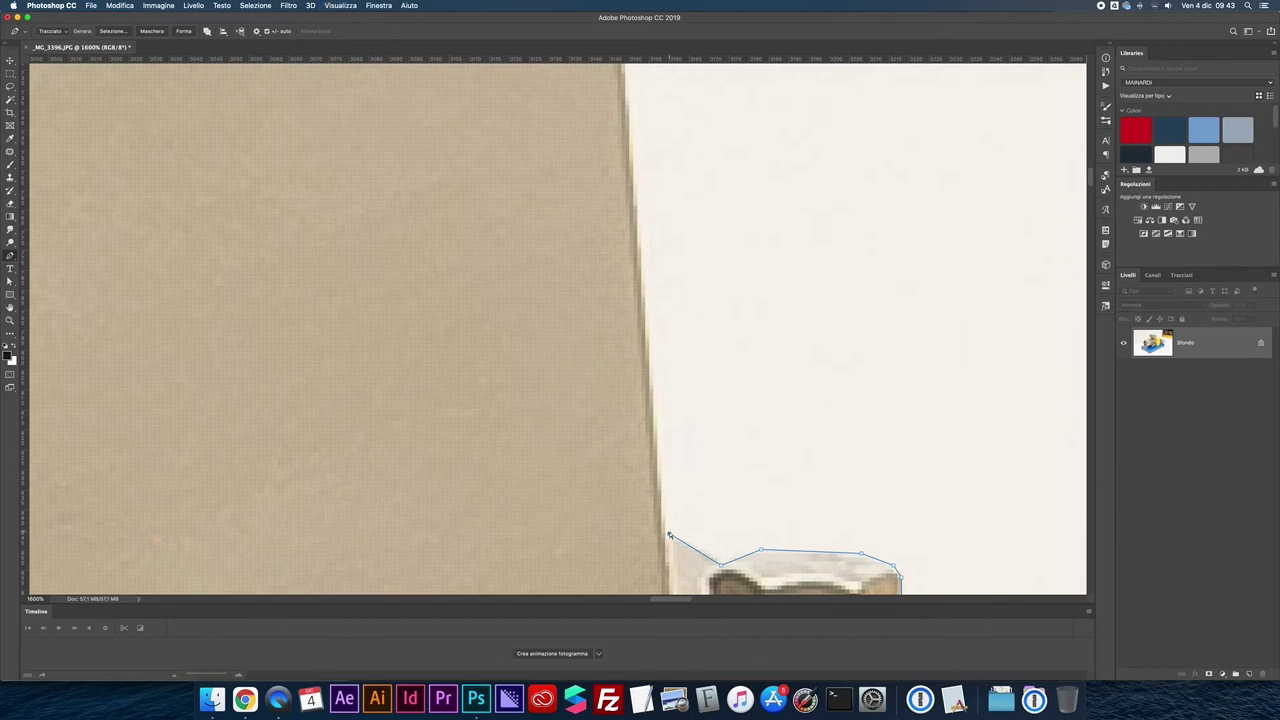
pyautogui.scroll(-1, 658, 447)
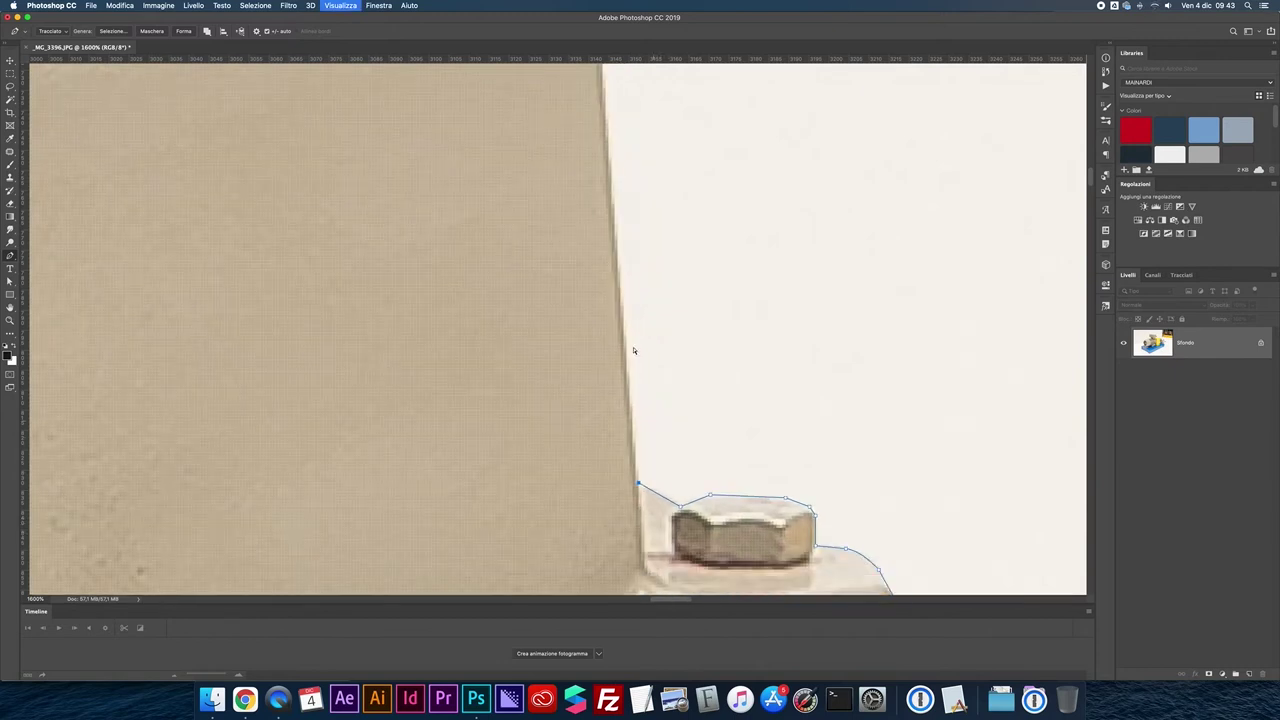
pyautogui.scroll(-1, 631, 349)
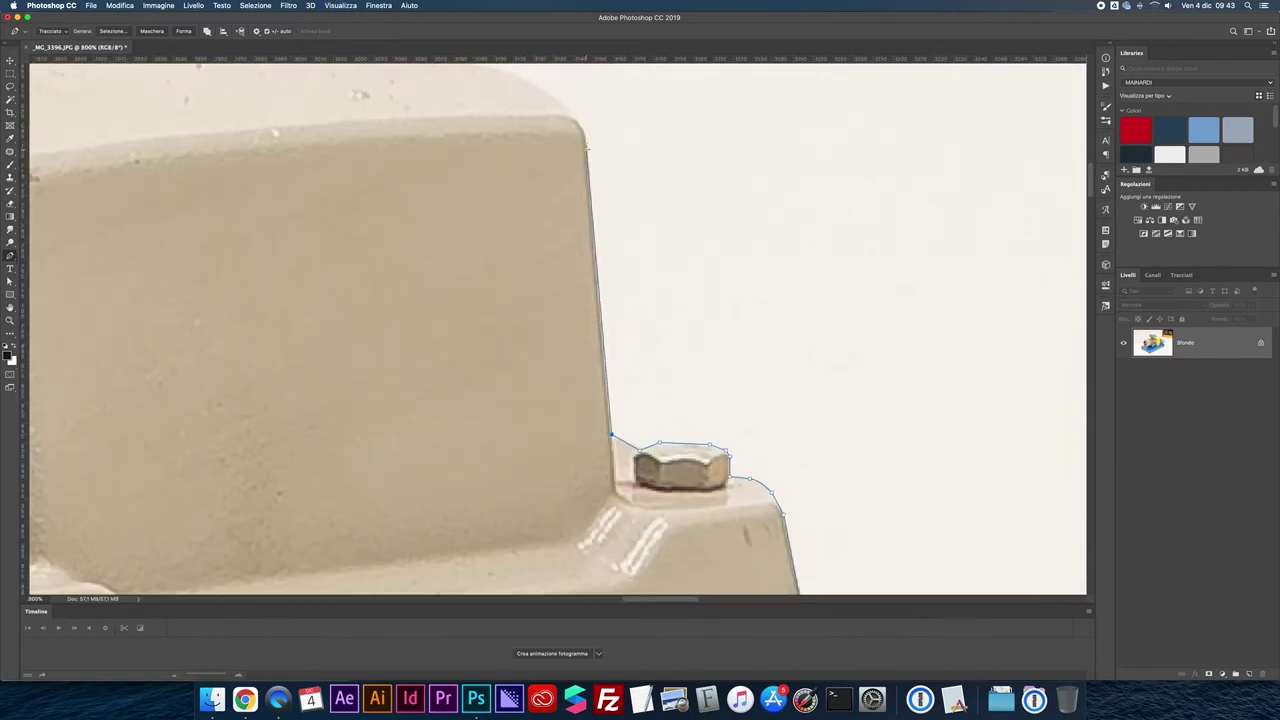
pyautogui.moveTo(571, 114); pyautogui.dragTo(550, 102)
pyautogui.keyDown('alt'); pyautogui.click(571, 114); pyautogui.keyUp('alt')
# - Curve the path around the housing's rounded shoulder and left along its top
pyautogui.scroll(5, 580, 206)
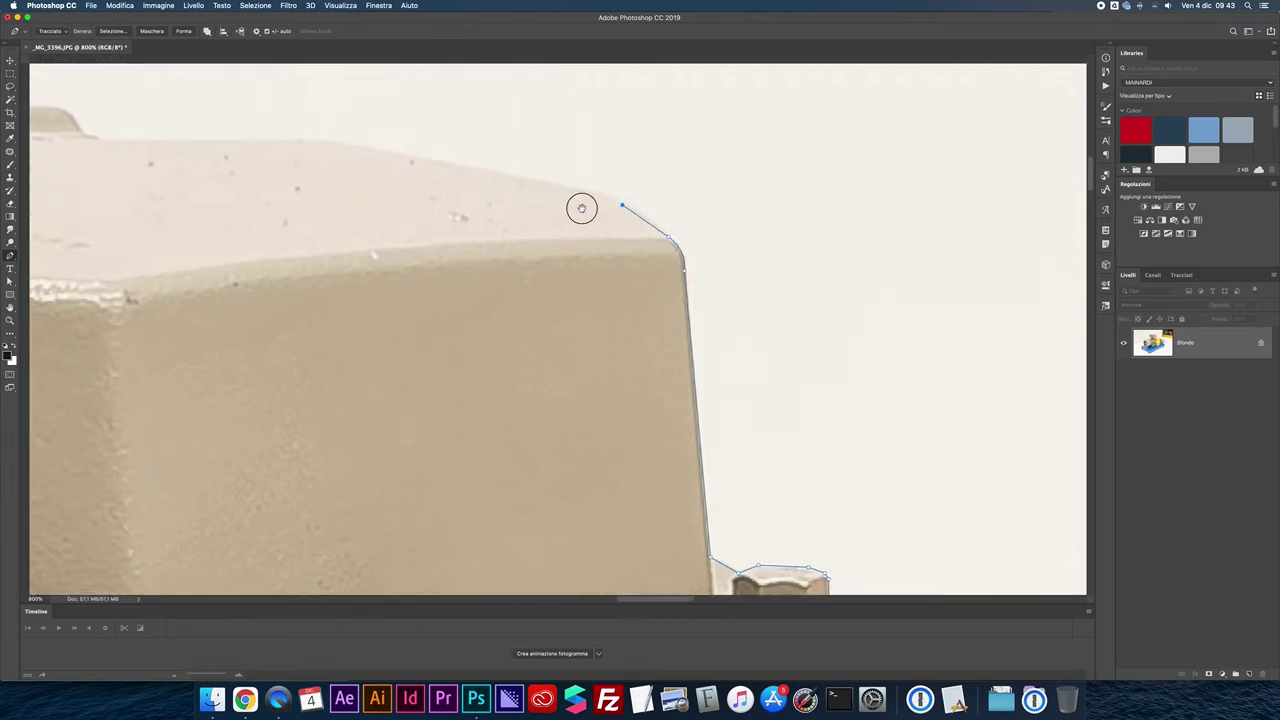
pyautogui.moveTo(553, 192); pyautogui.dragTo(493, 182)
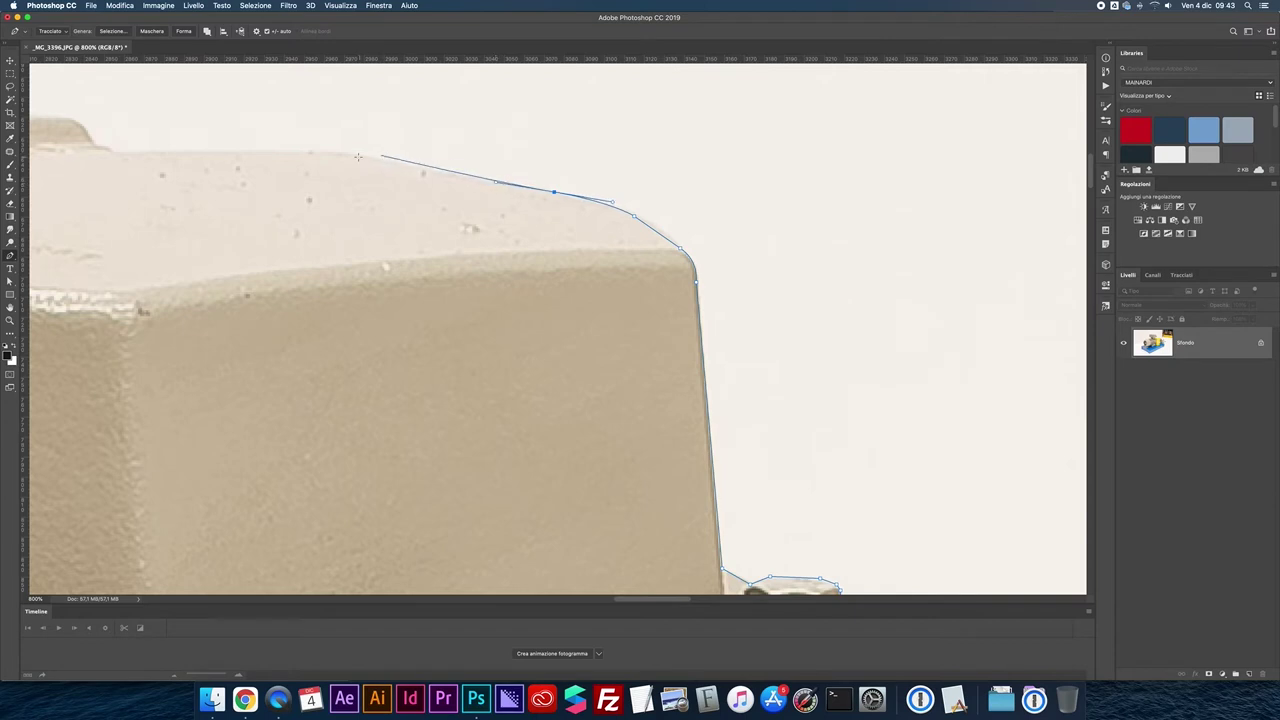
pyautogui.moveTo(360, 156); pyautogui.dragTo(347, 152)
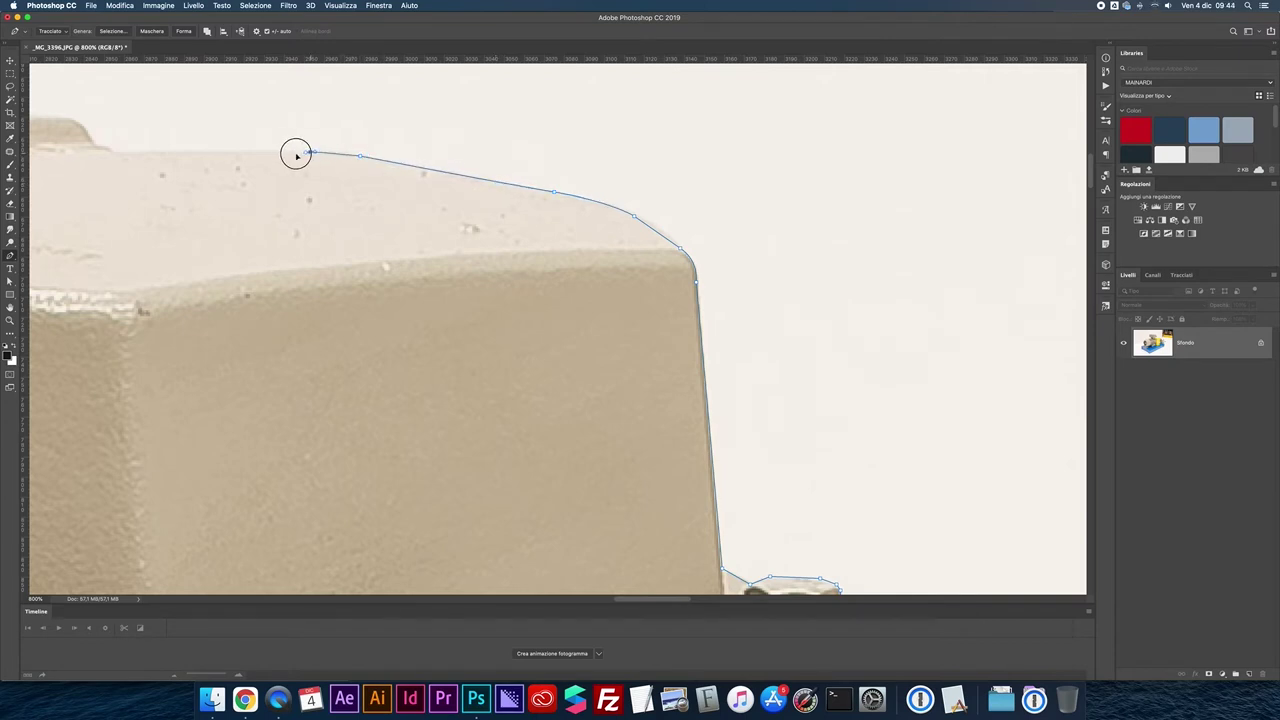
pyautogui.hscroll(-3, 290, 160)
pyautogui.hscroll(-5, 316, 174)
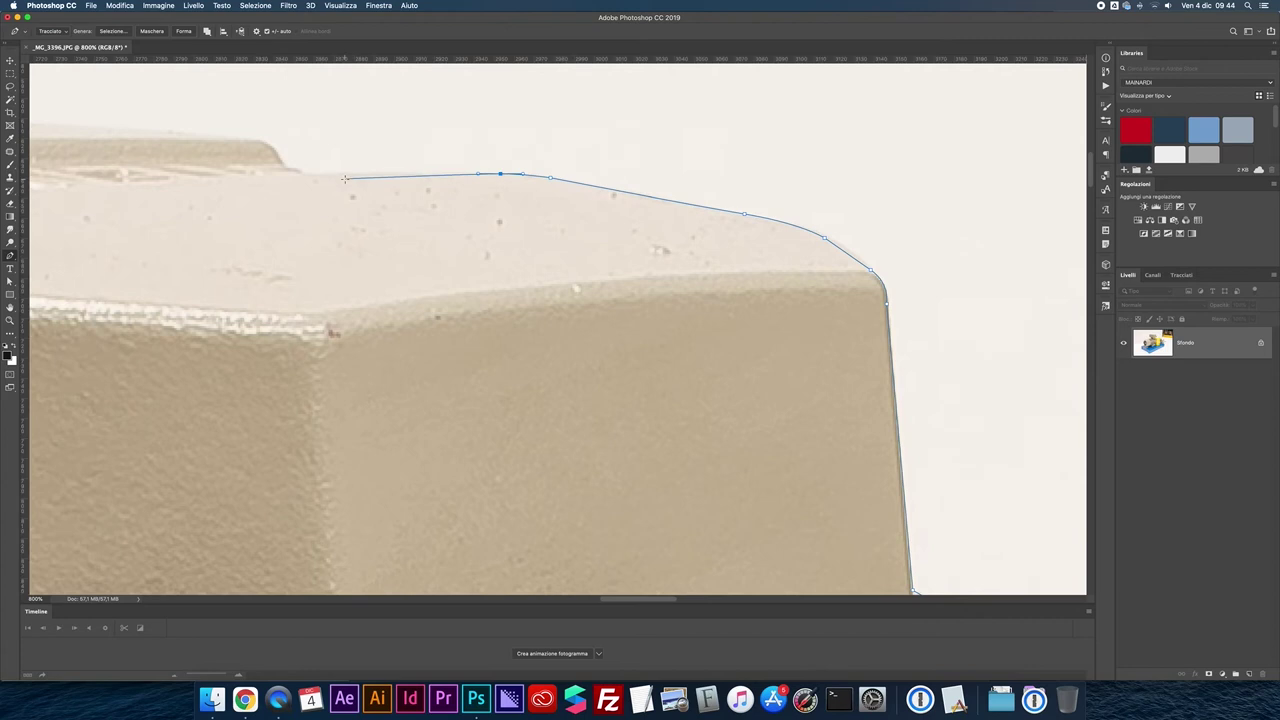
pyautogui.scroll(-3, 299, 169)
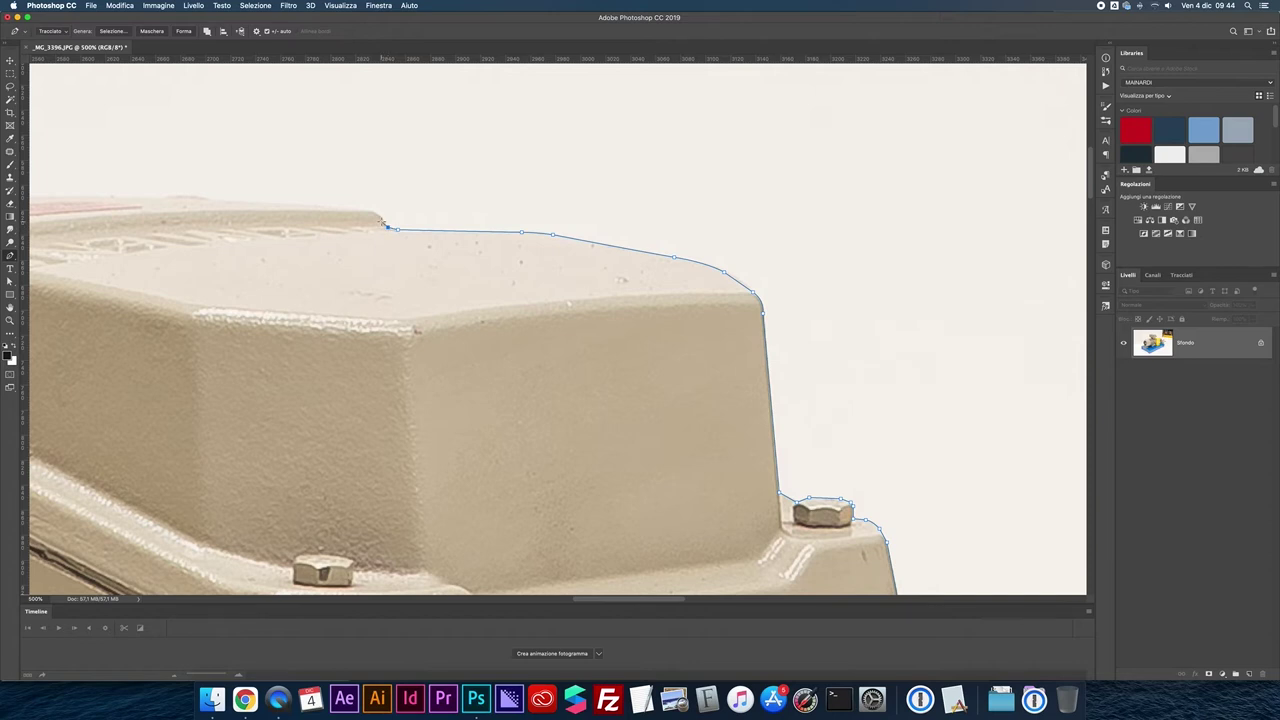
# - Extend the path left along the beige housing's top edge past the red label
pyautogui.click(380, 214)
pyautogui.click(359, 211)
pyautogui.hscroll(-3, 380, 210)
pyautogui.hscroll(-3, 395, 210)
pyautogui.hscroll(-3, 405, 222)
pyautogui.click(348, 206)
pyautogui.moveTo(261, 204); pyautogui.dragTo(521, 219)
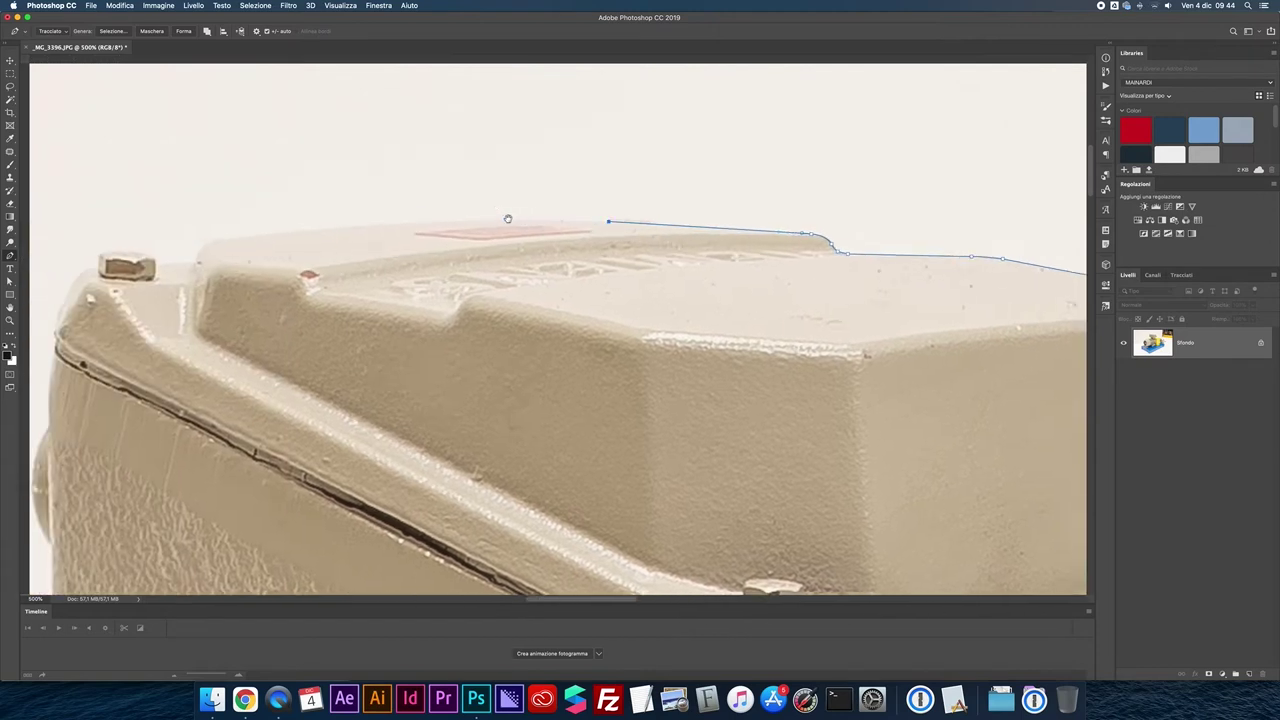
pyautogui.click(496, 220)
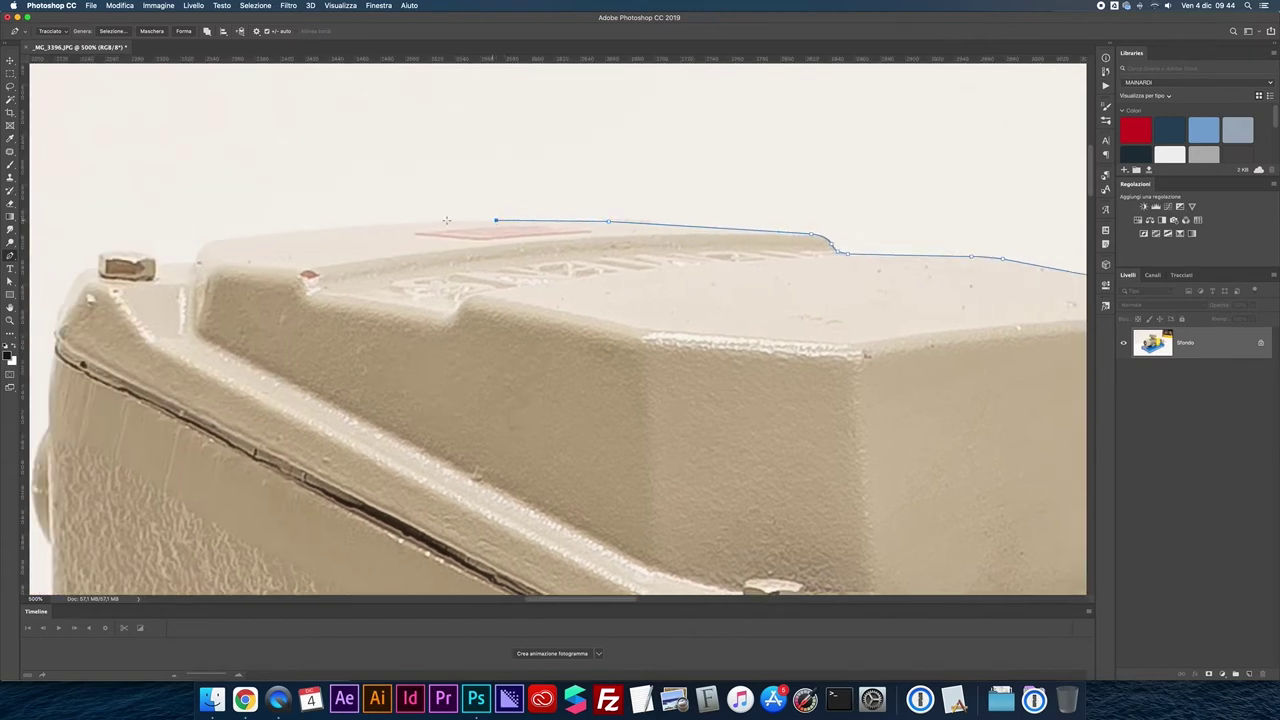
pyautogui.click(417, 224)
# - Curve the path down the left shoulder to the second bolt, then zoom to 1200%
pyautogui.click(225, 241)
pyautogui.moveTo(195, 263); pyautogui.dragTo(188, 288)
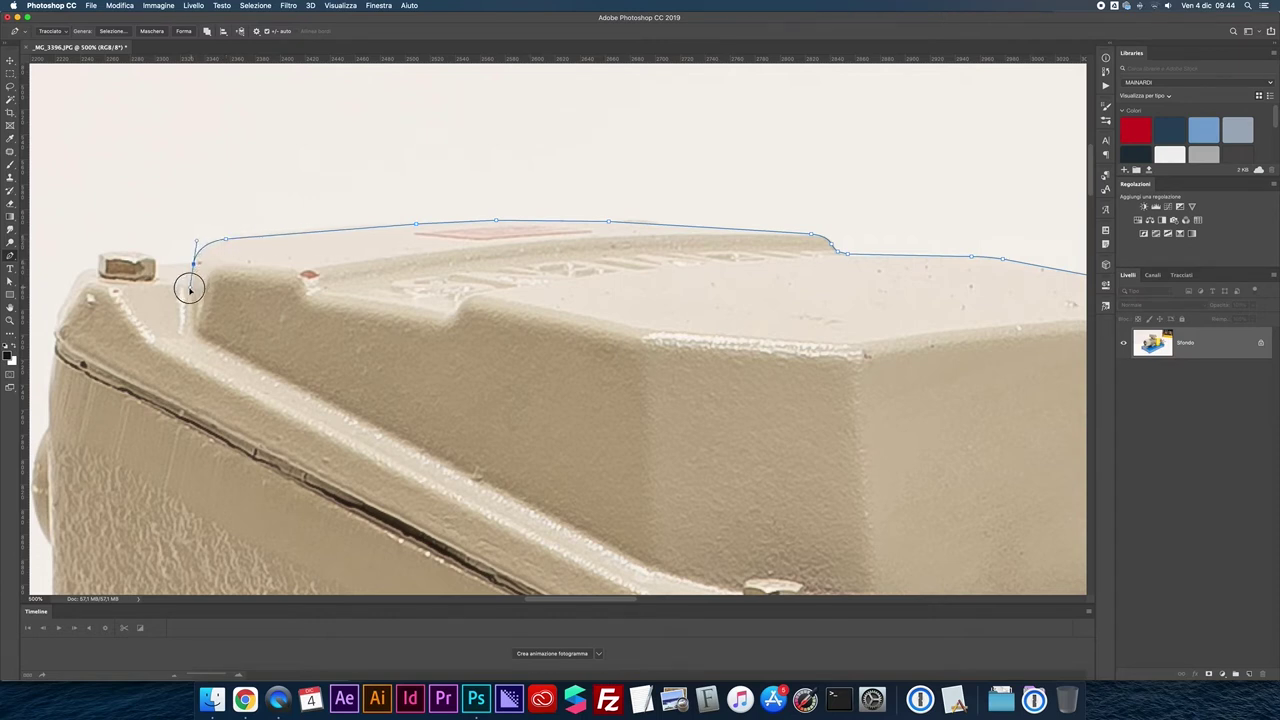
pyautogui.keyDown('alt'); pyautogui.click(194, 263); pyautogui.keyUp('alt')
pyautogui.click(155, 266)
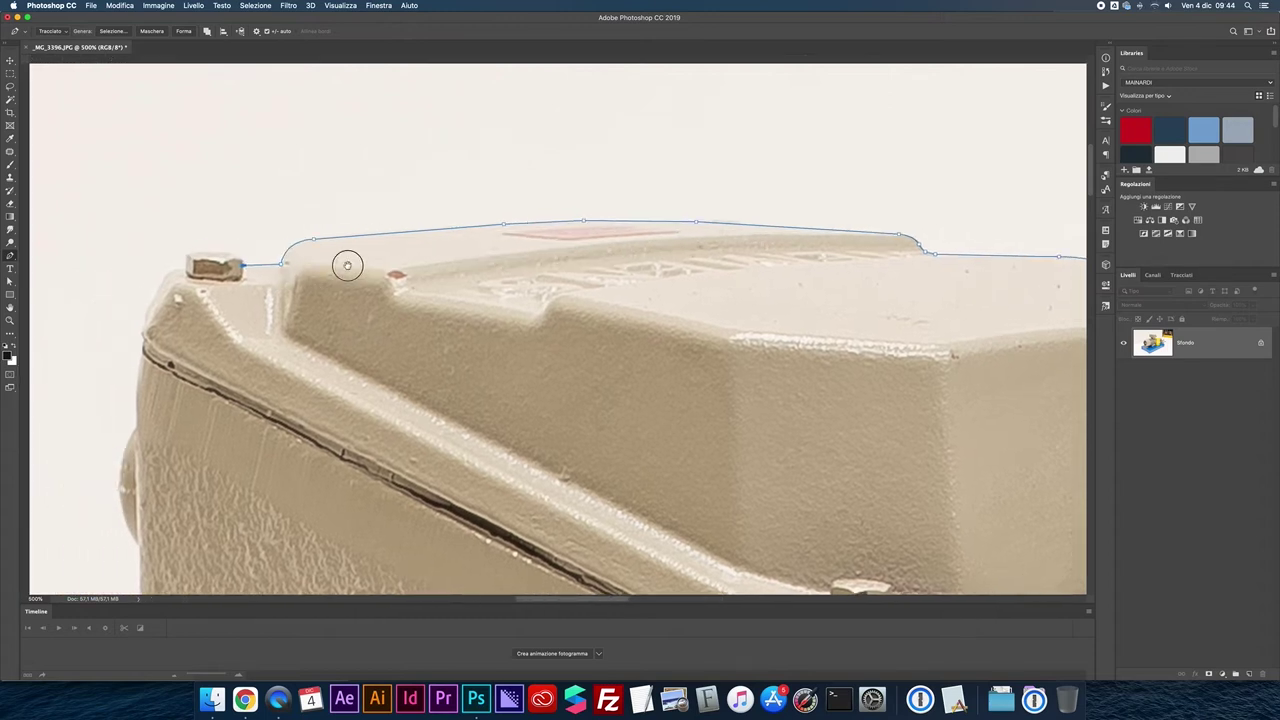
pyautogui.hscroll(-5, 343, 266)
pyautogui.scroll(3, 404, 265)
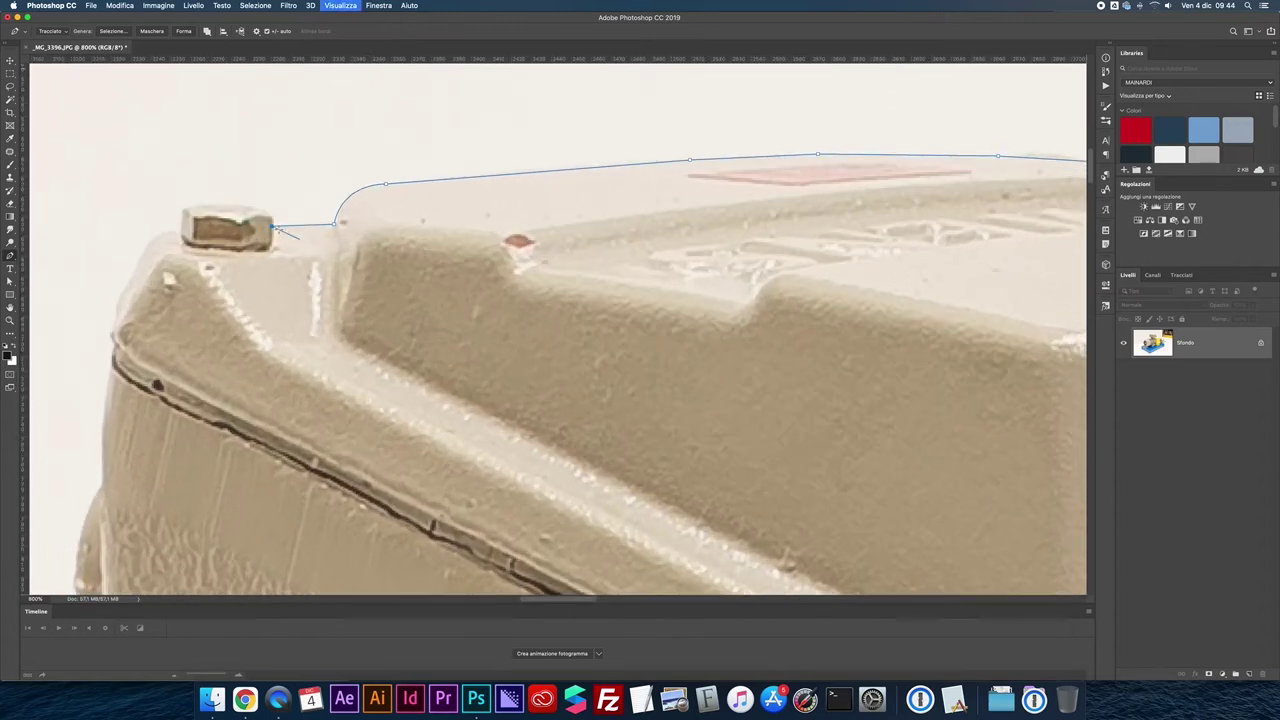
pyautogui.hscroll(-5, 452, 241)
pyautogui.press('super+plus')
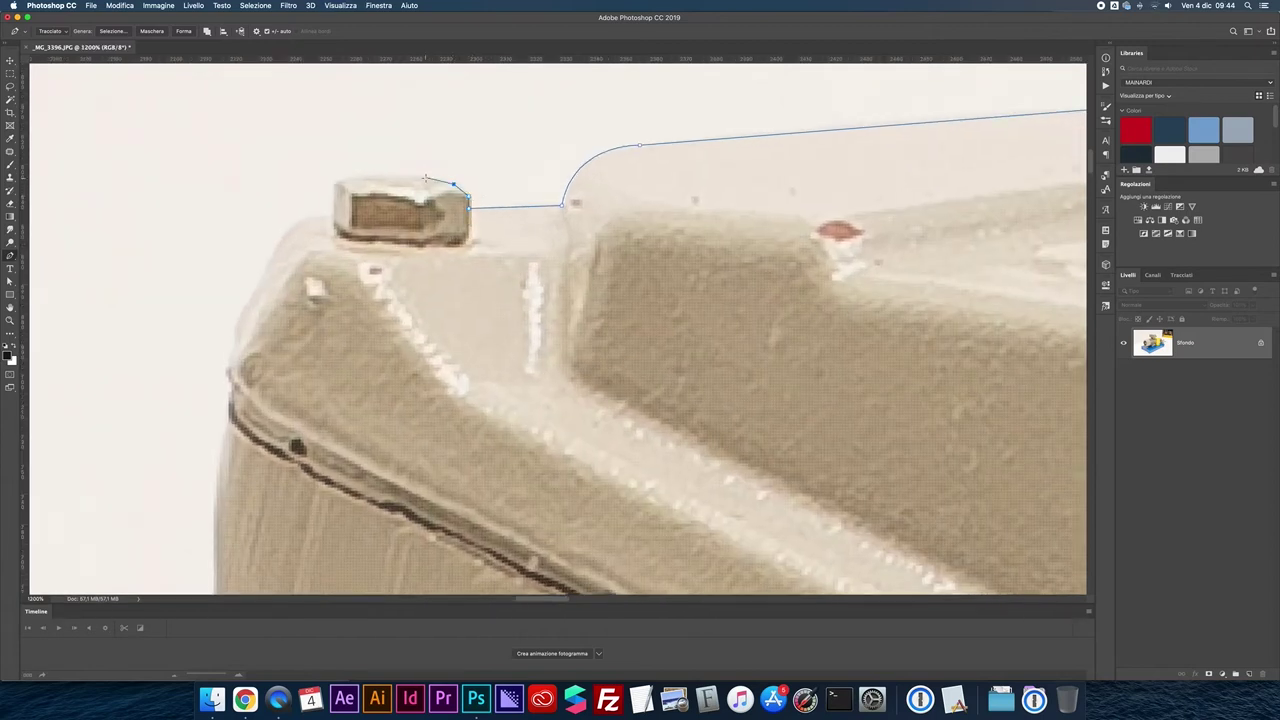
# - Trace the pen path over the left hex bolt and down the casing's rounded left corner and side
pyautogui.click(334, 184)
pyautogui.moveTo(276, 246); pyautogui.dragTo(255, 284)
pyautogui.click(237, 325)
pyautogui.click(237, 345)
pyautogui.moveTo(229, 372); pyautogui.dragTo(234, 389)
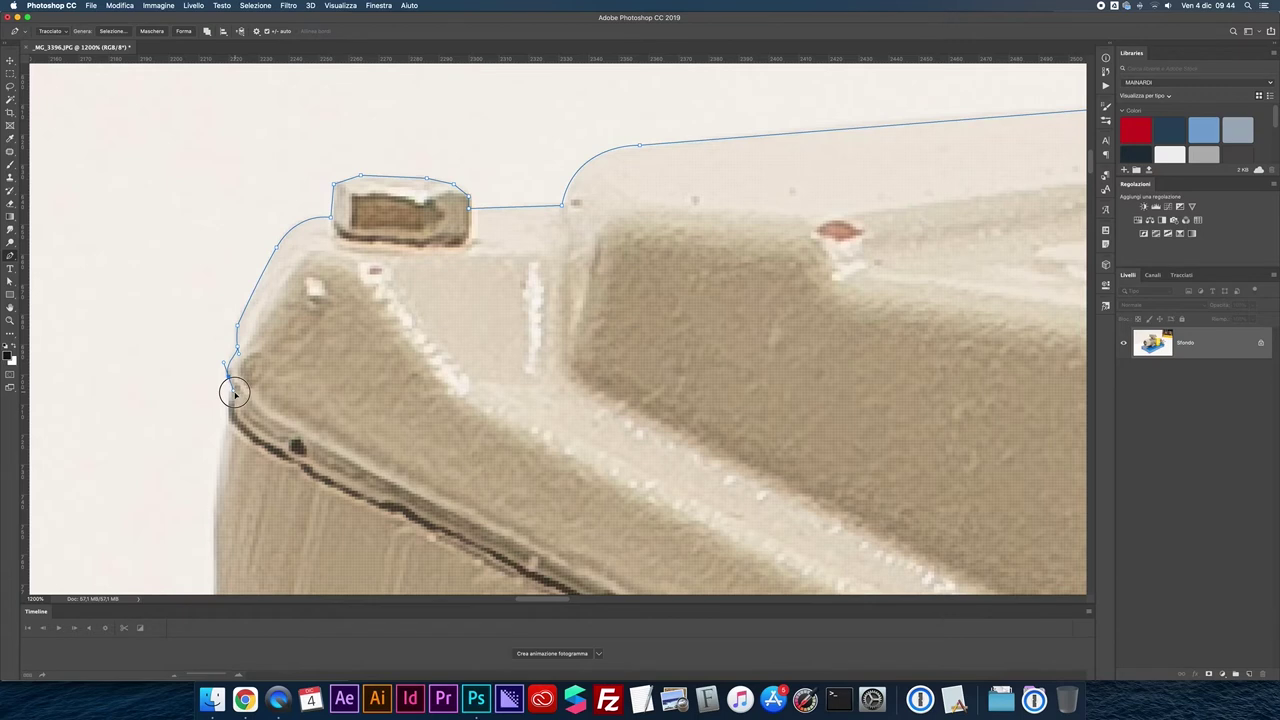
pyautogui.click(228, 422)
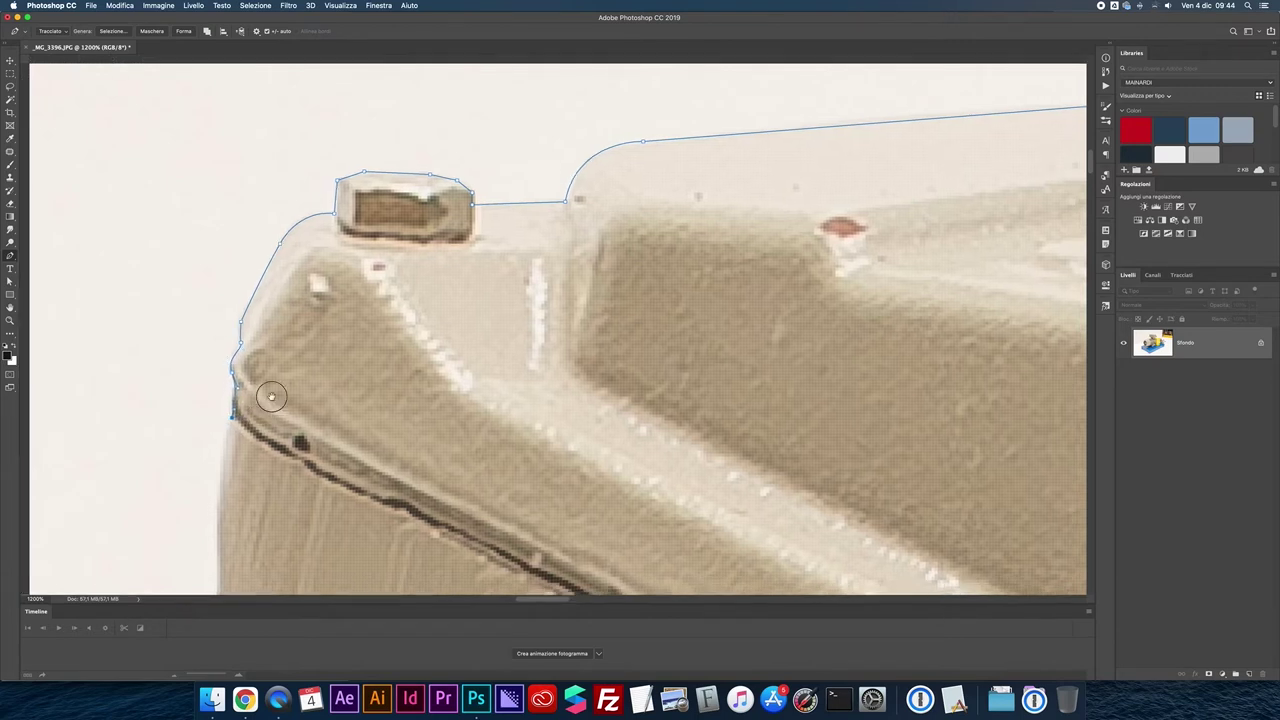
pyautogui.scroll(-10, 230, 420)
pyautogui.moveTo(286, 402); pyautogui.dragTo(294, 512)
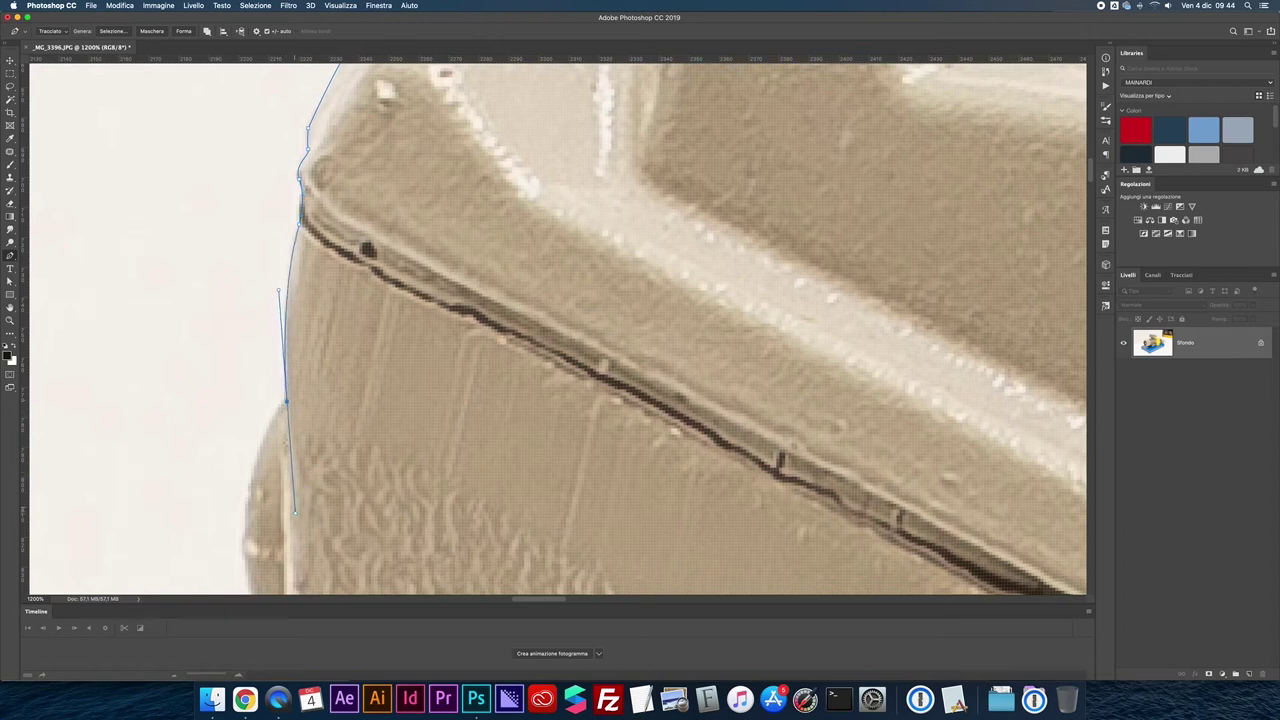
# - Zoom out and extend the pen path further down the terminal box's left side
pyautogui.press('super+minus')
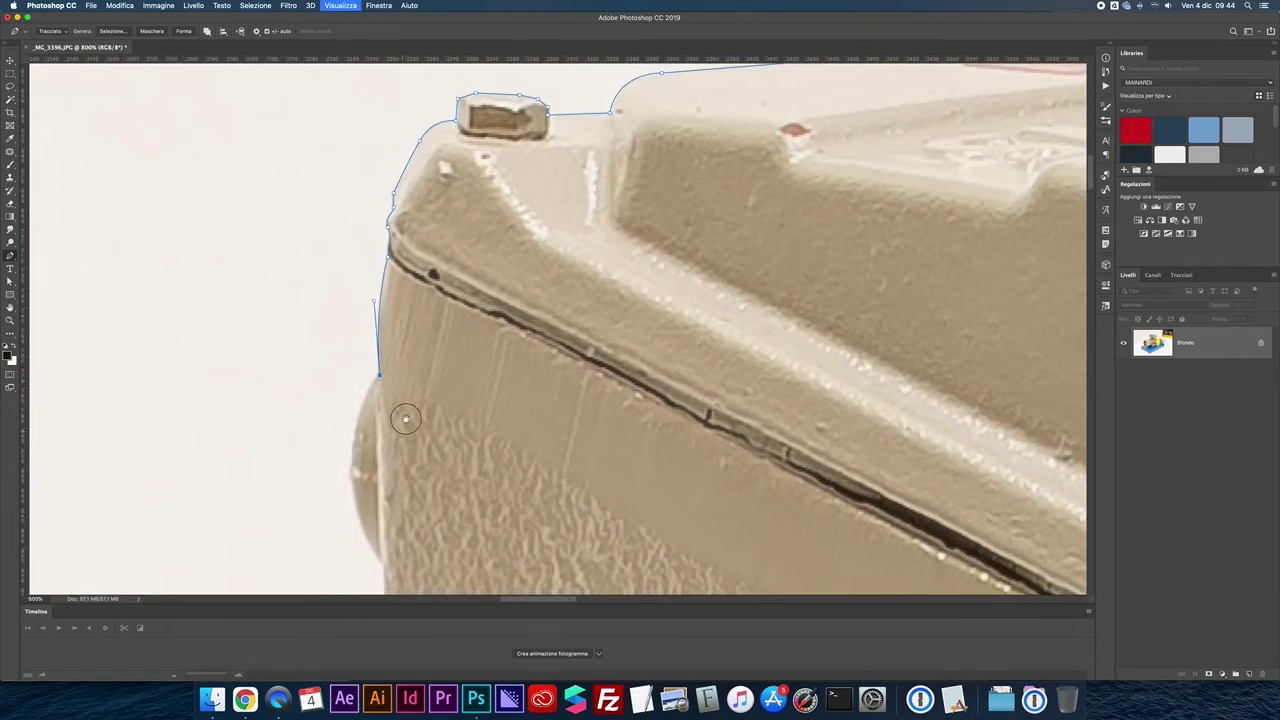
pyautogui.scroll(-2, 416, 322)
pyautogui.moveTo(380, 252); pyautogui.dragTo(376, 336)
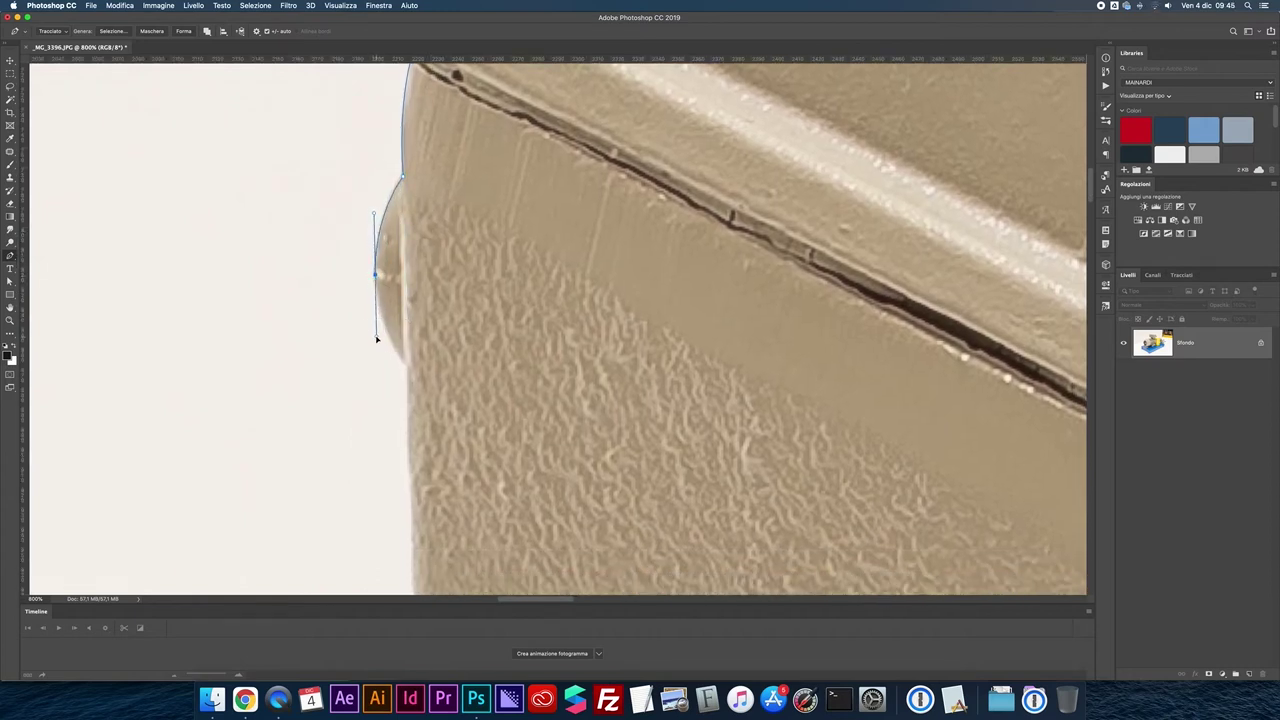
pyautogui.click(403, 365)
pyautogui.scroll(-5, 405, 365)
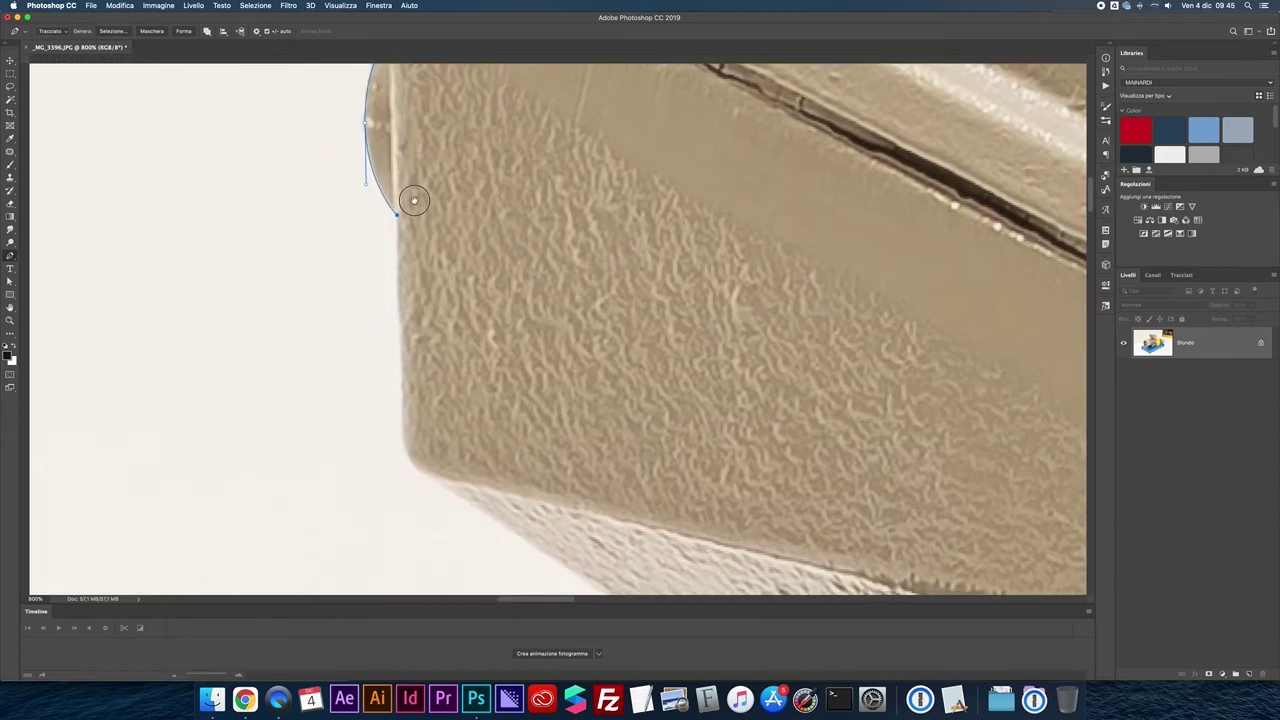
pyautogui.scroll(1, 397, 315)
pyautogui.click(397, 315)
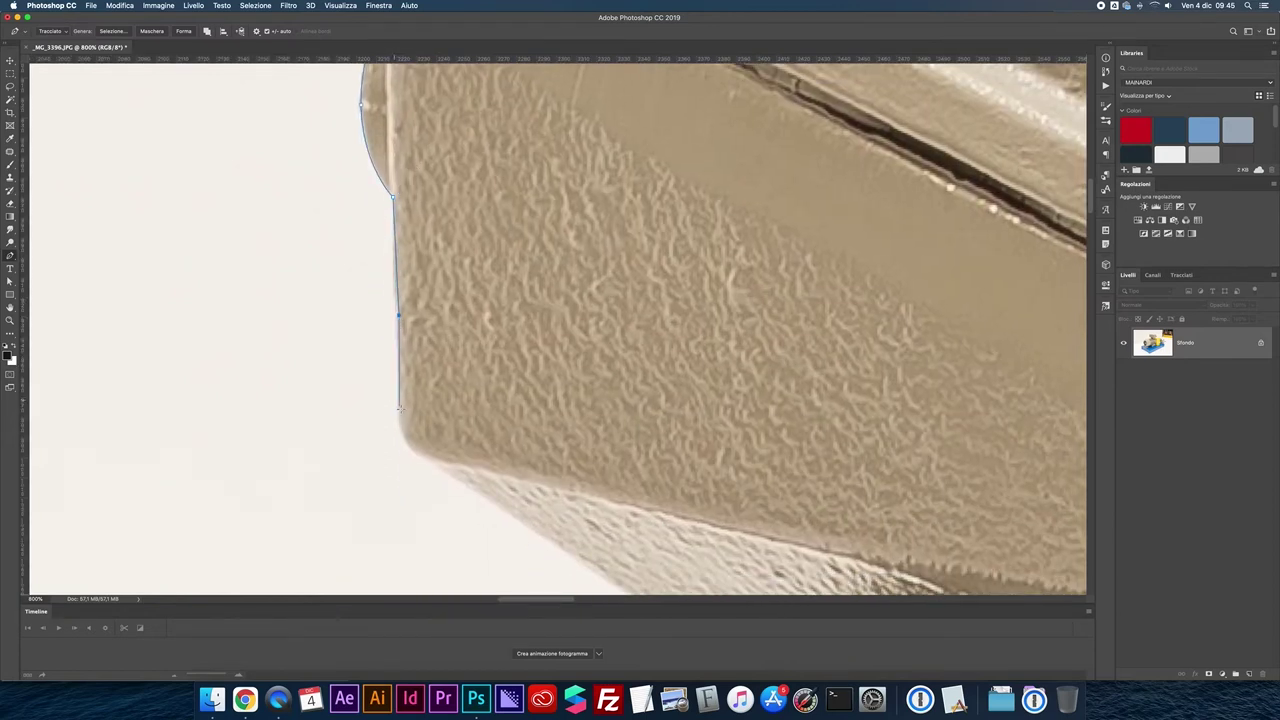
pyautogui.moveTo(399, 316); pyautogui.dragTo(400, 399)
# - Round the box's lower-left corner and trace its sloping underside toward the cooling fins
pyautogui.scroll(-1, 400, 399)
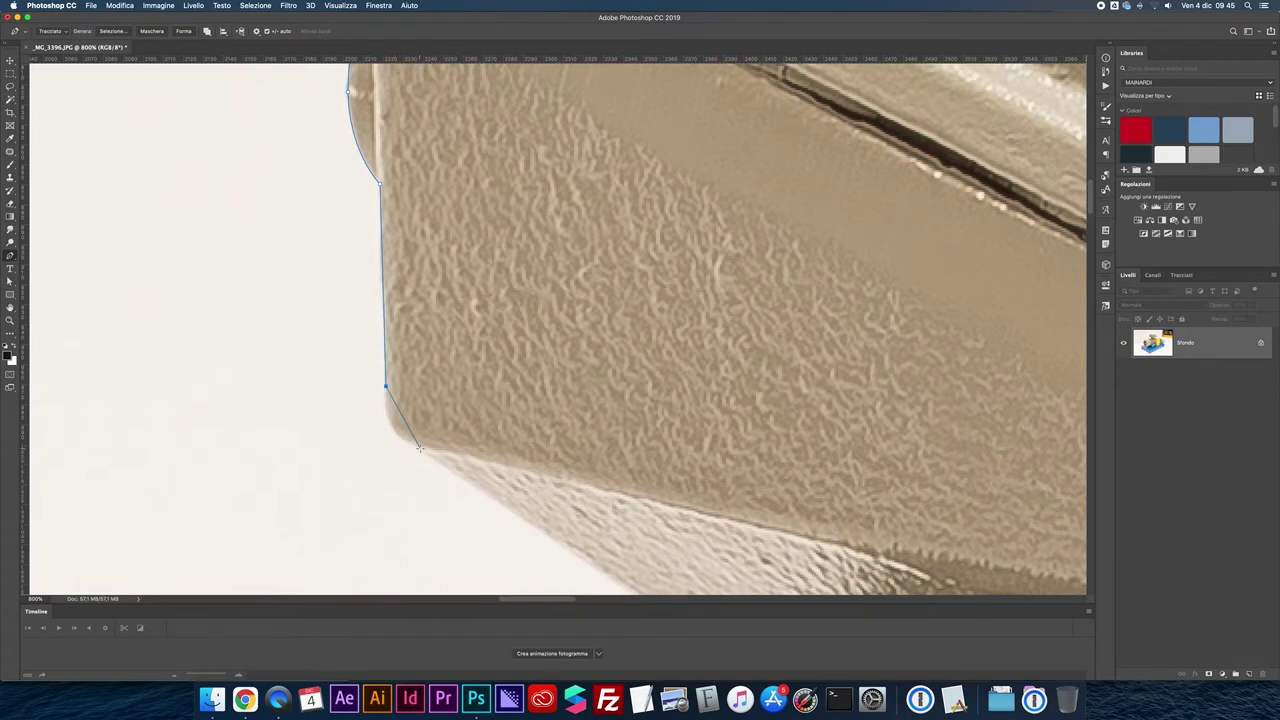
pyautogui.moveTo(419, 448); pyautogui.dragTo(458, 470)
pyautogui.scroll(-5, 403, 263)
pyautogui.scroll(-5, 403, 263)
pyautogui.hscroll(3, 403, 263)
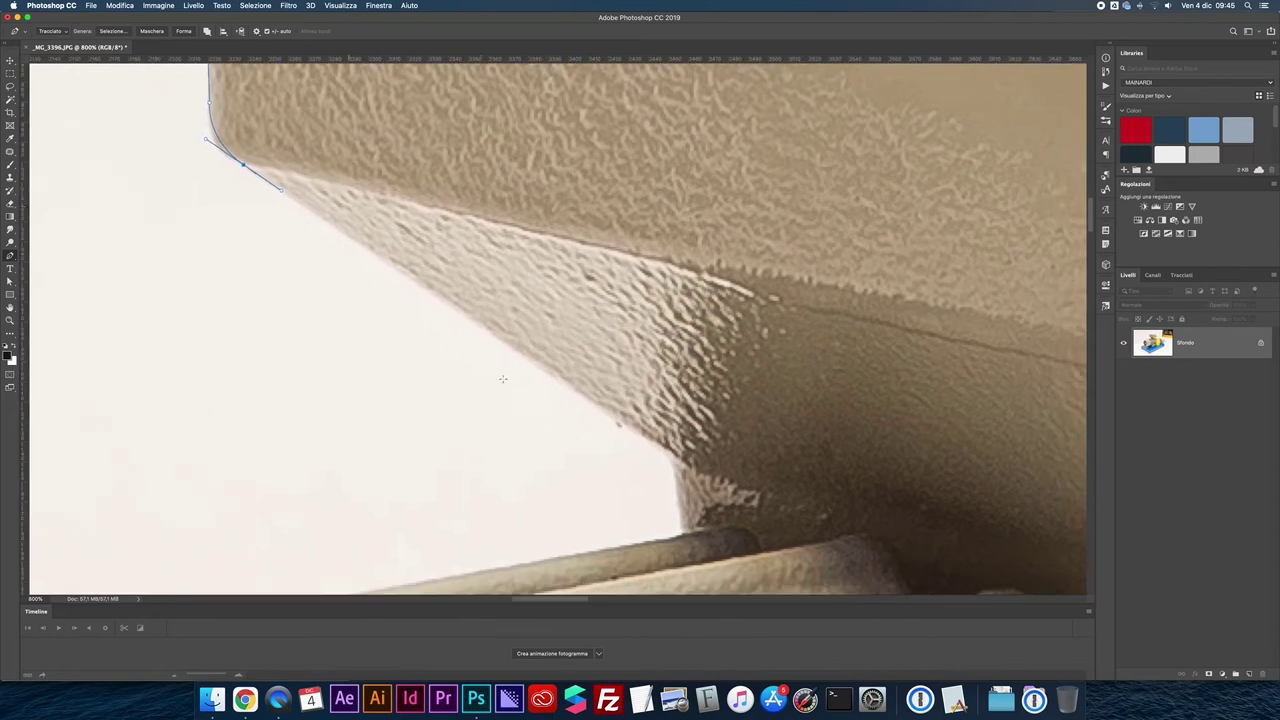
pyautogui.click(671, 456)
pyautogui.scroll(-10, 621, 503)
pyautogui.press('super+minus')
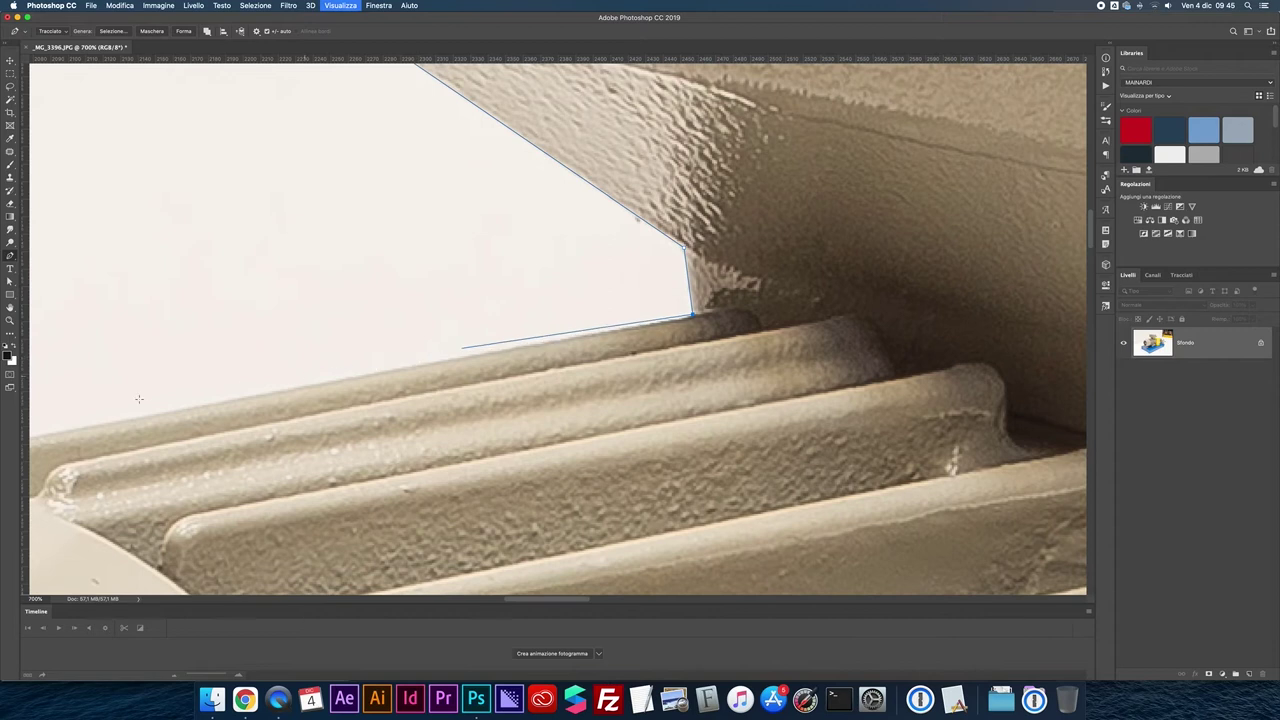
# - Place pen anchors along the top of the cooling fins and curve over the fin tip
pyautogui.click(71, 432)
pyautogui.hscroll(-5, 658, 281)
pyautogui.scroll(-2, 658, 281)
pyautogui.hscroll(-5, 658, 281)
pyautogui.scroll(-1, 658, 281)
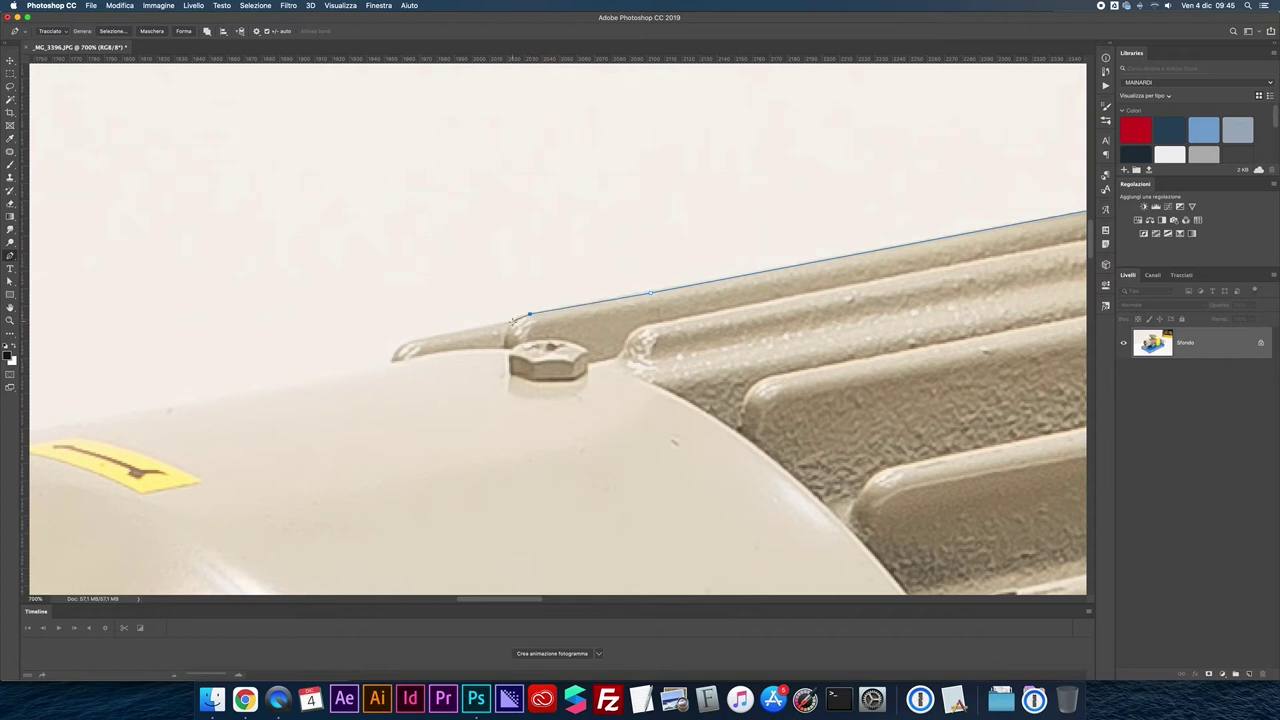
pyautogui.moveTo(511, 322); pyautogui.dragTo(508, 329)
pyautogui.click(411, 342)
pyautogui.click(411, 342)
pyautogui.moveTo(390, 364); pyautogui.dragTo(387, 388)
# - Continue the path over the motor's rounded top and around its shoulder
pyautogui.moveTo(357, 366); pyautogui.dragTo(752, 224)
pyautogui.click(290, 316)
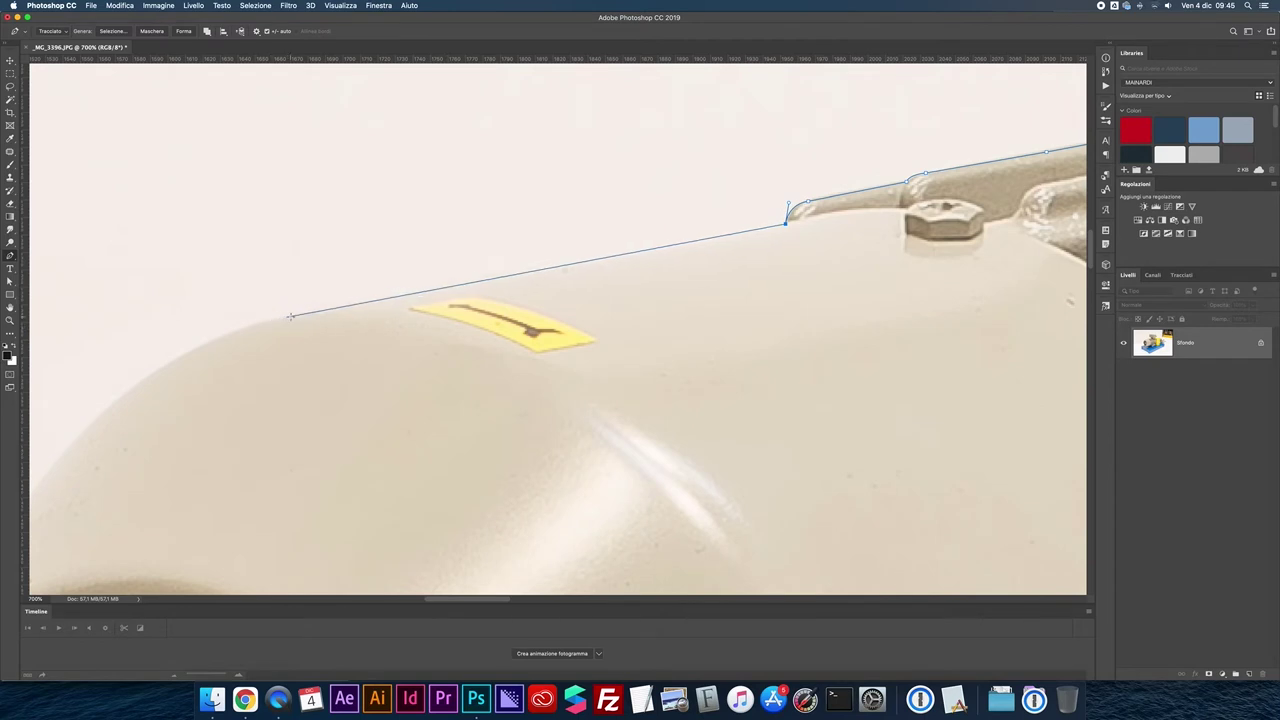
pyautogui.moveTo(219, 353); pyautogui.dragTo(451, 186)
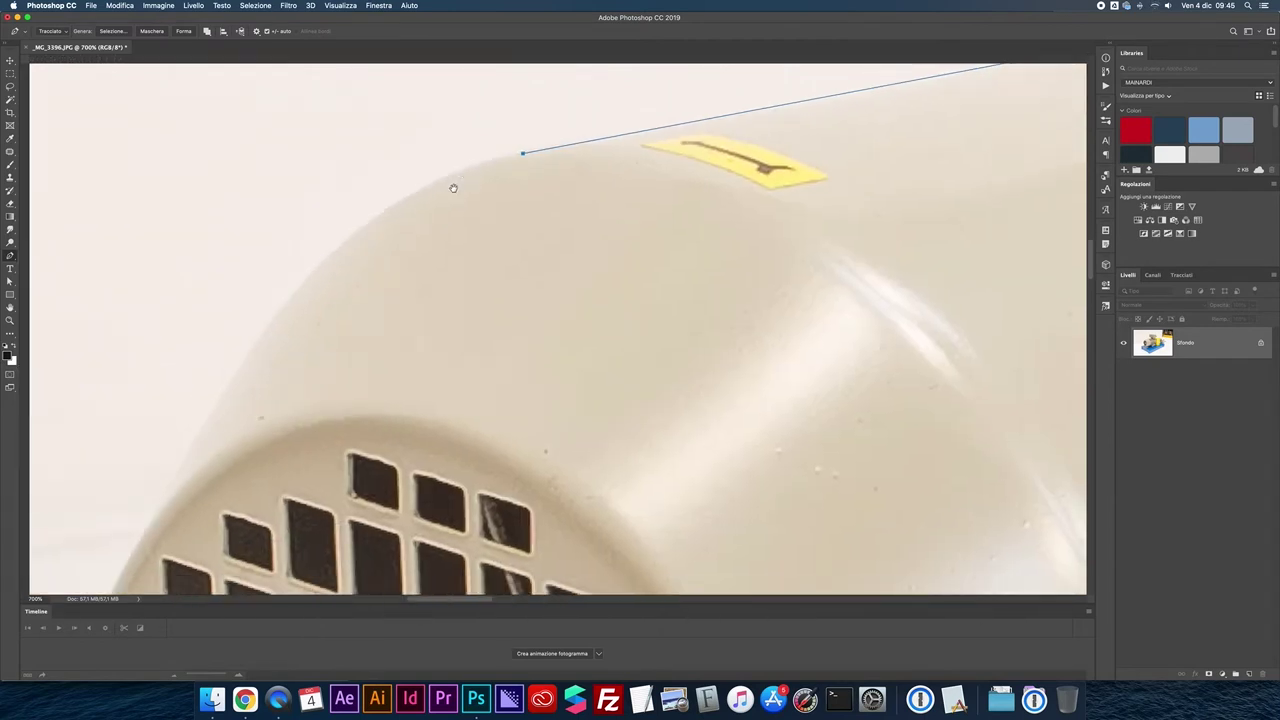
pyautogui.press('super+plus')
pyautogui.press('super+minus')
pyautogui.press('super+minus')
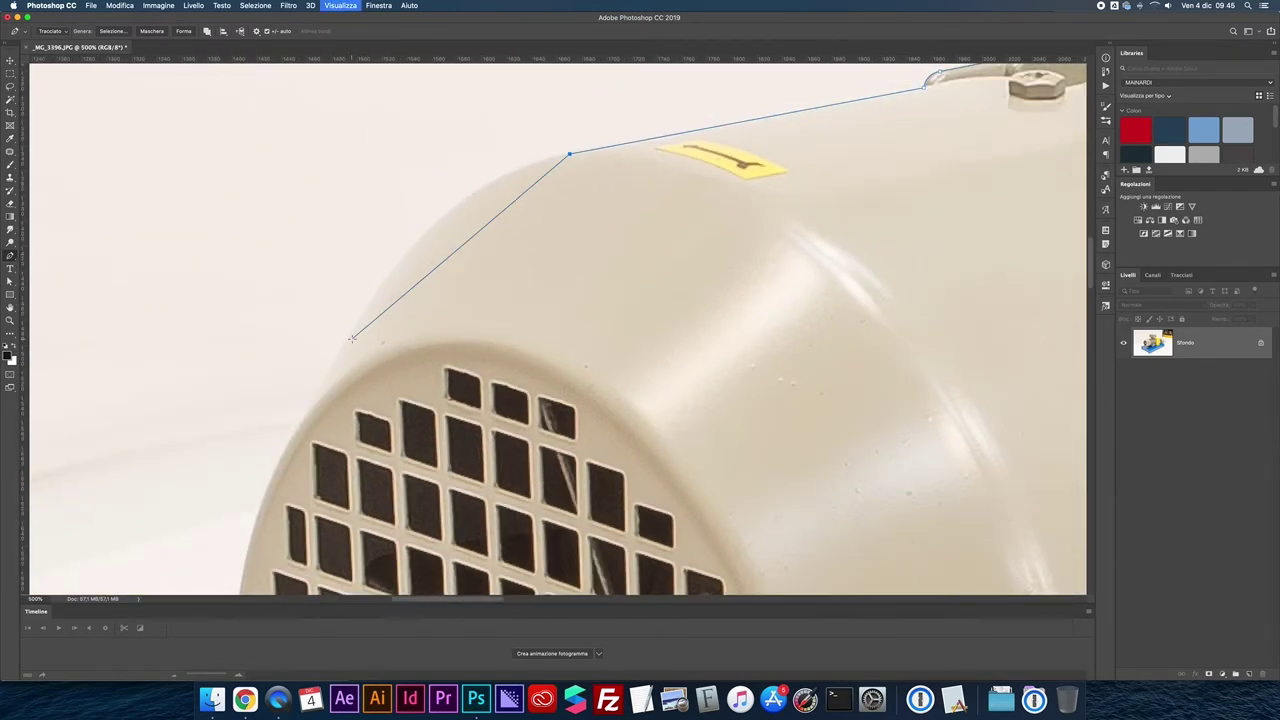
pyautogui.press('super+minus')
pyautogui.press('super+minus')
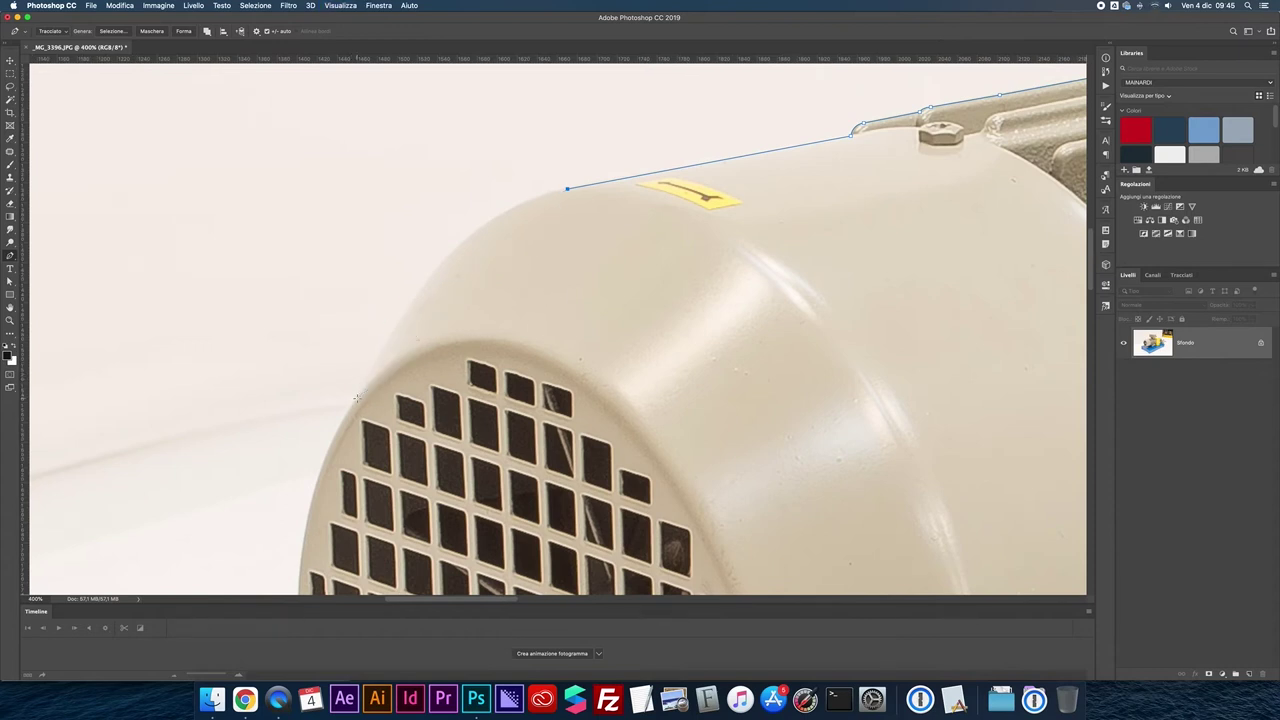
pyautogui.moveTo(356, 398); pyautogui.dragTo(256, 590)
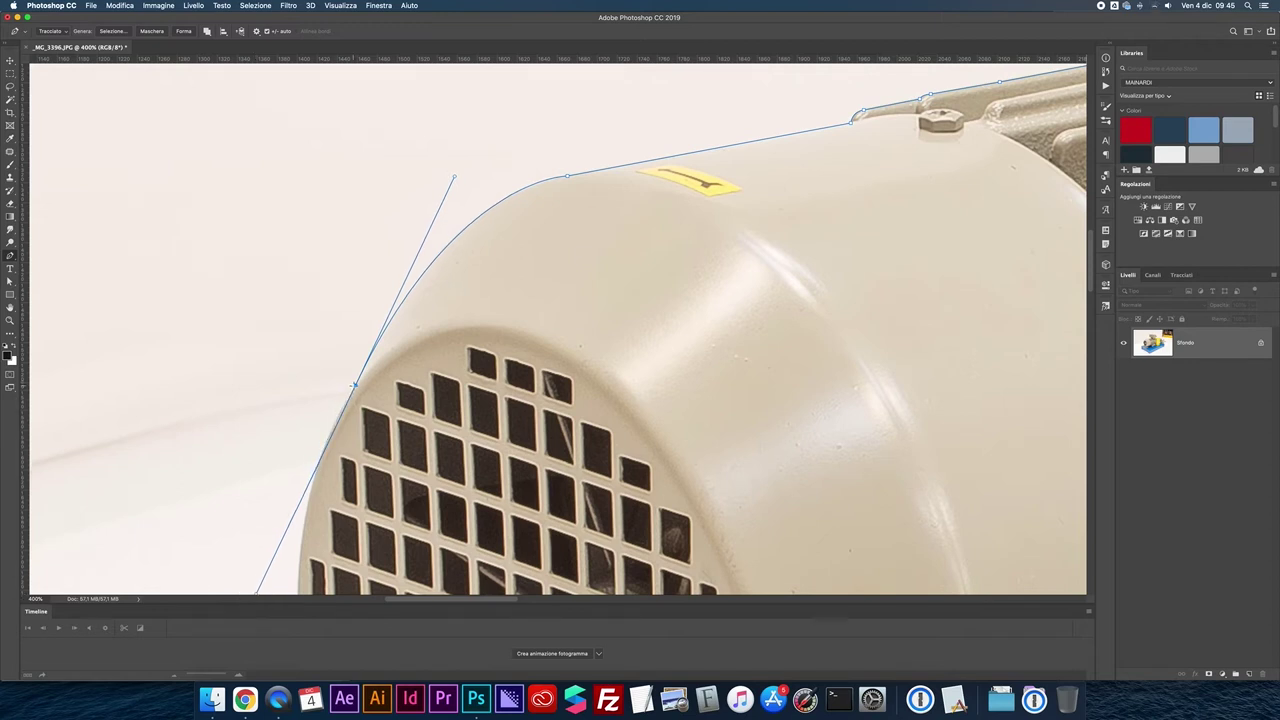
# - Curve the path around the round grille's rim down to where it meets the base
pyautogui.scroll(-5, 353, 385)
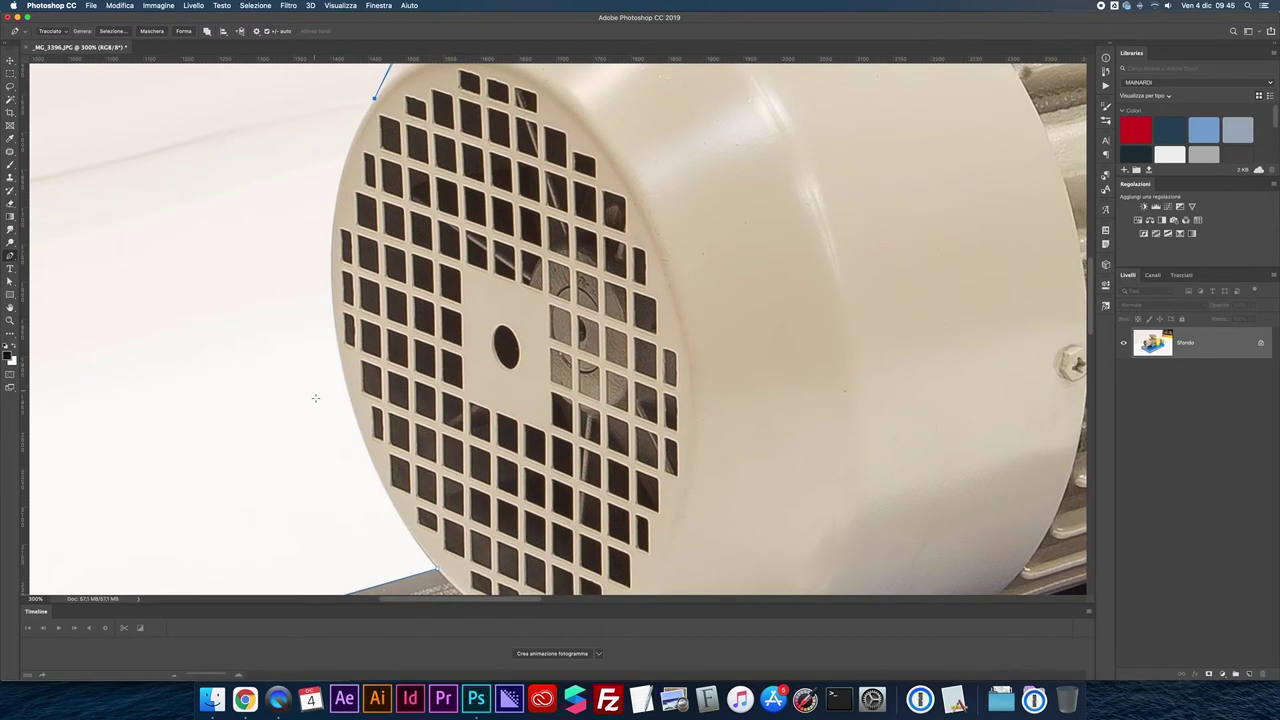
pyautogui.click(330, 277)
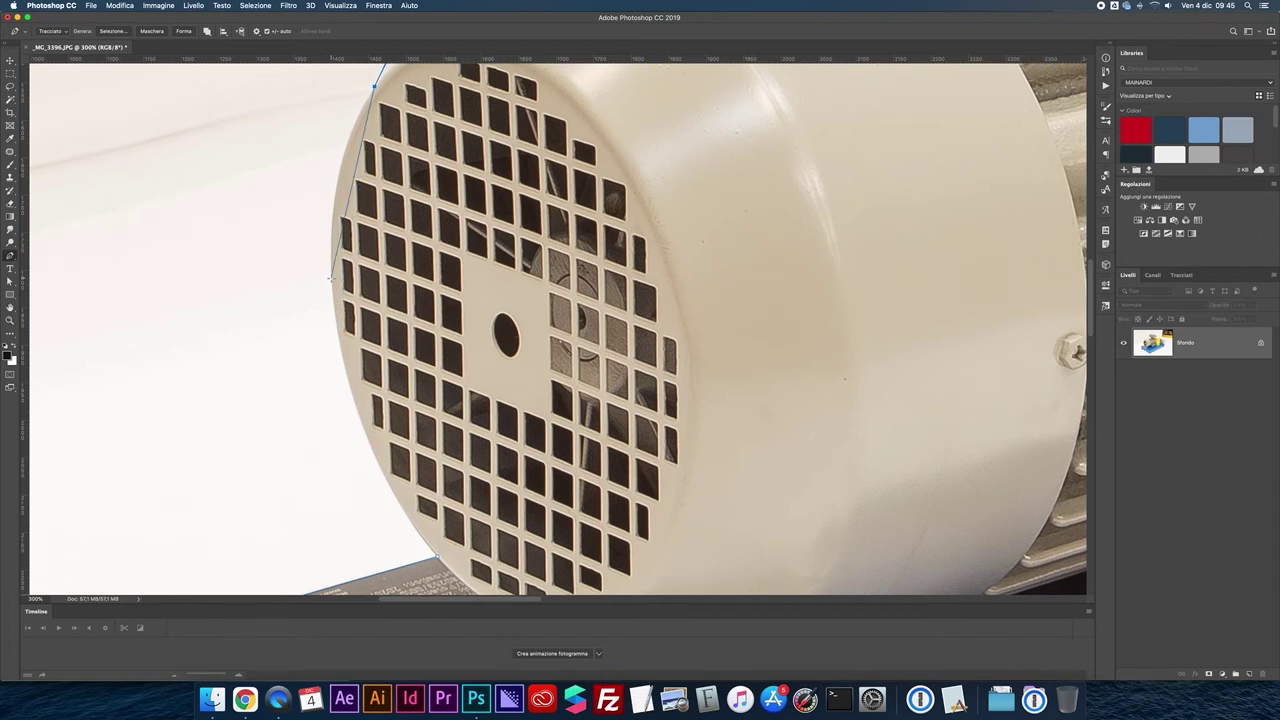
pyautogui.moveTo(330, 277); pyautogui.dragTo(340, 398)
pyautogui.scroll(-1, 345, 430)
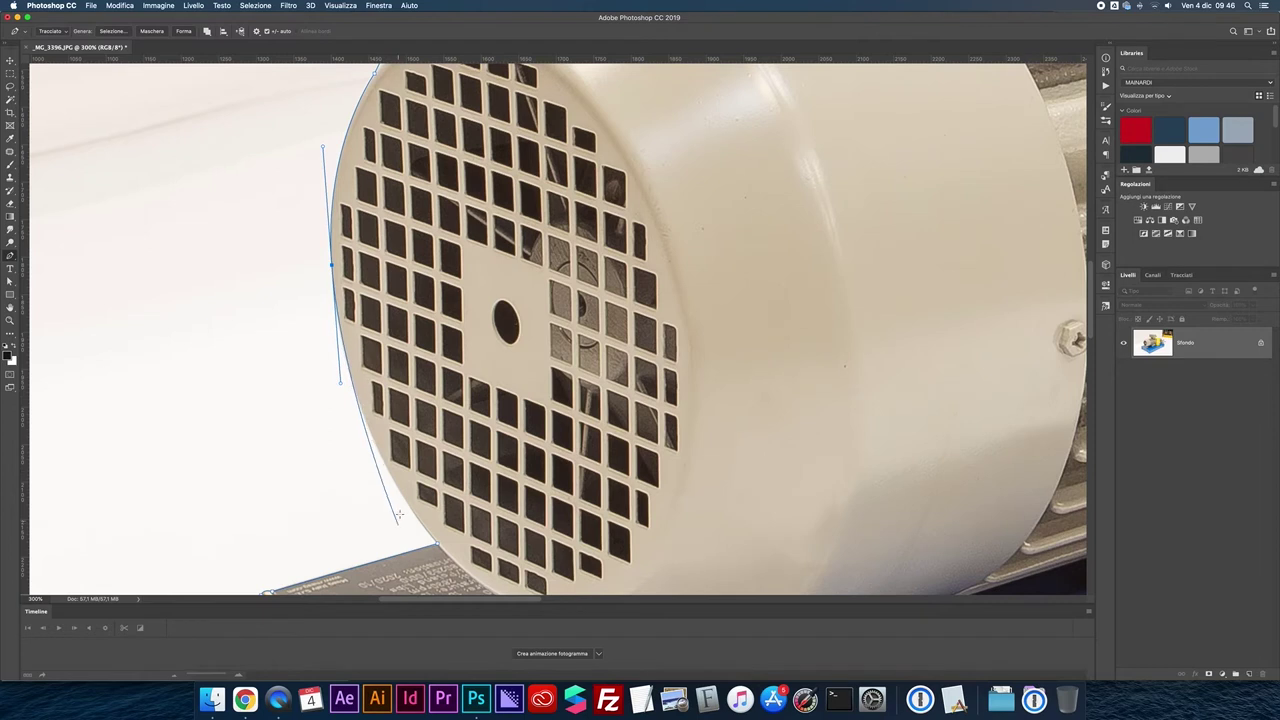
pyautogui.click(390, 481)
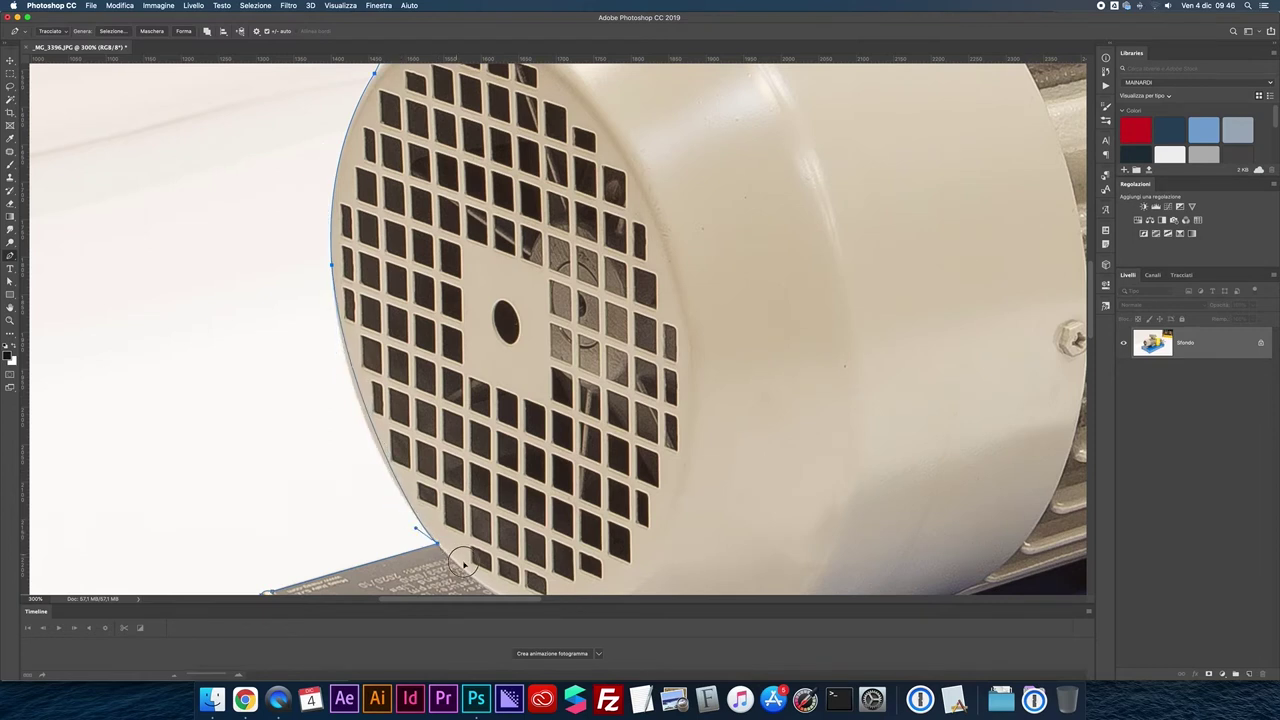
pyautogui.scroll(-1, 486, 601)
pyautogui.moveTo(486, 601); pyautogui.dragTo(503, 572)
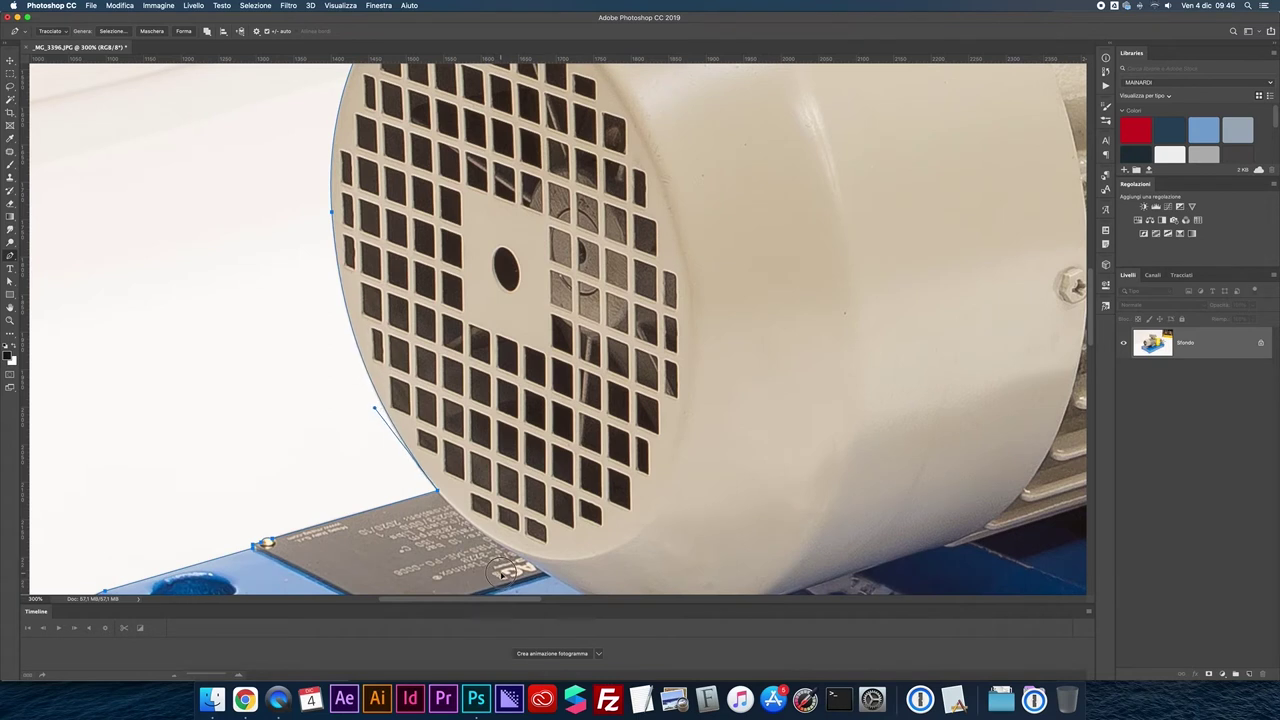
pyautogui.scroll(-5, 500, 572)
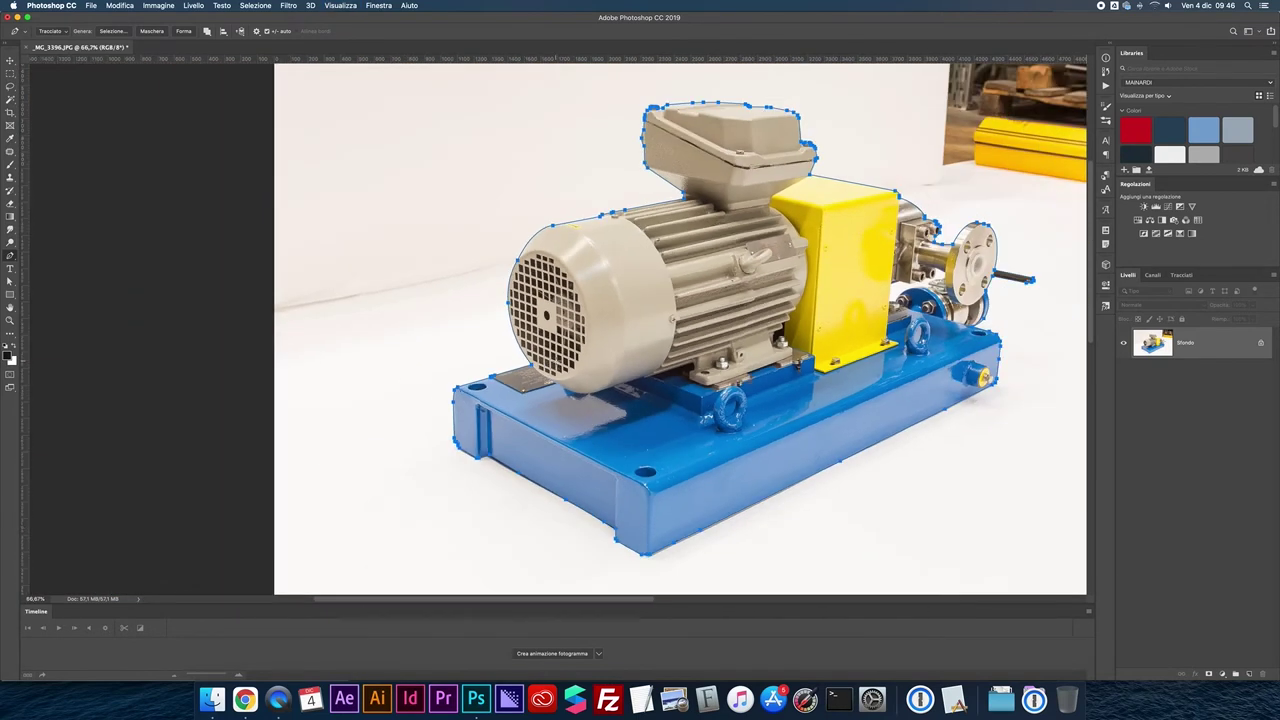
# - Combine the path shapes and save the work path as Tracciato1
pyautogui.click(207, 31)
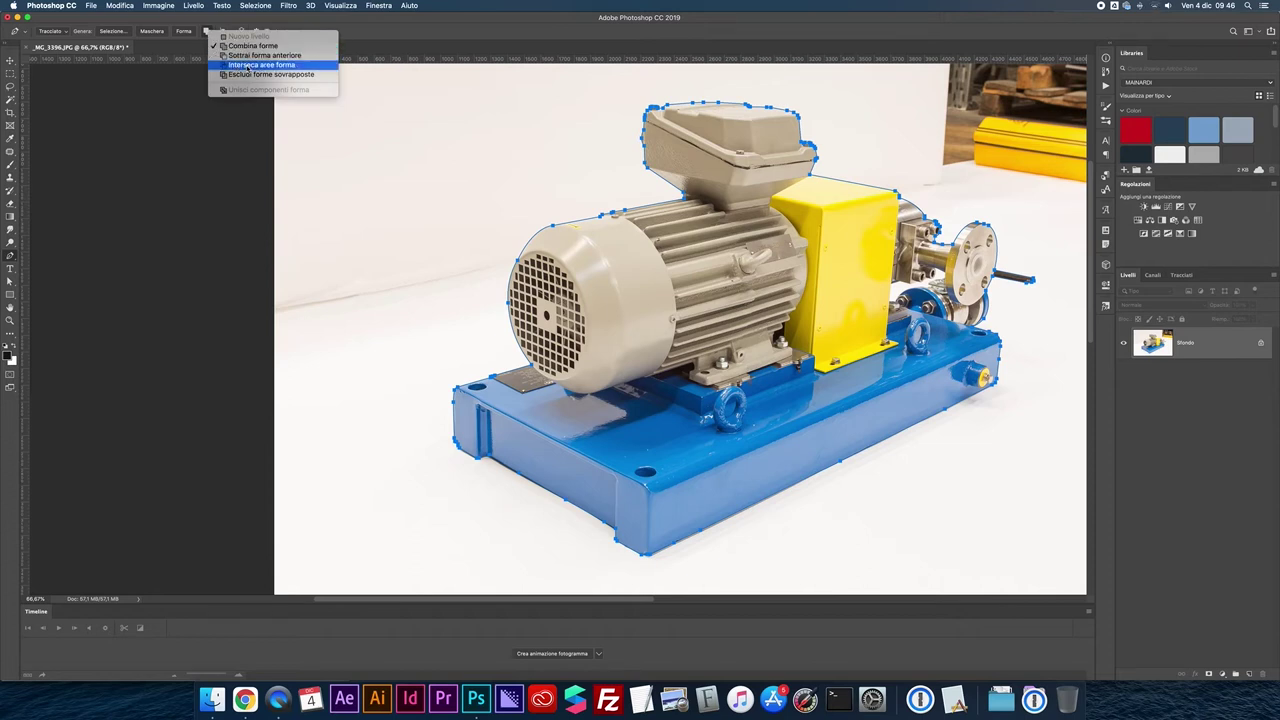
pyautogui.click(250, 45)
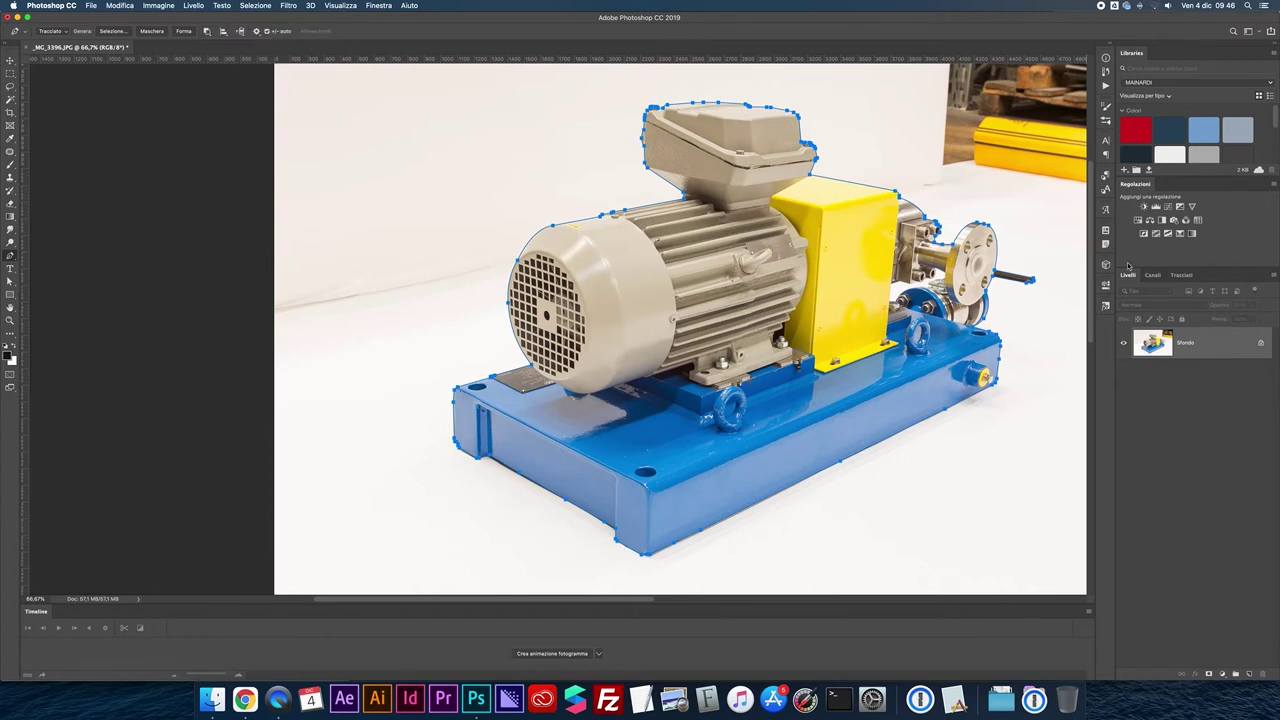
pyautogui.click(1181, 275)
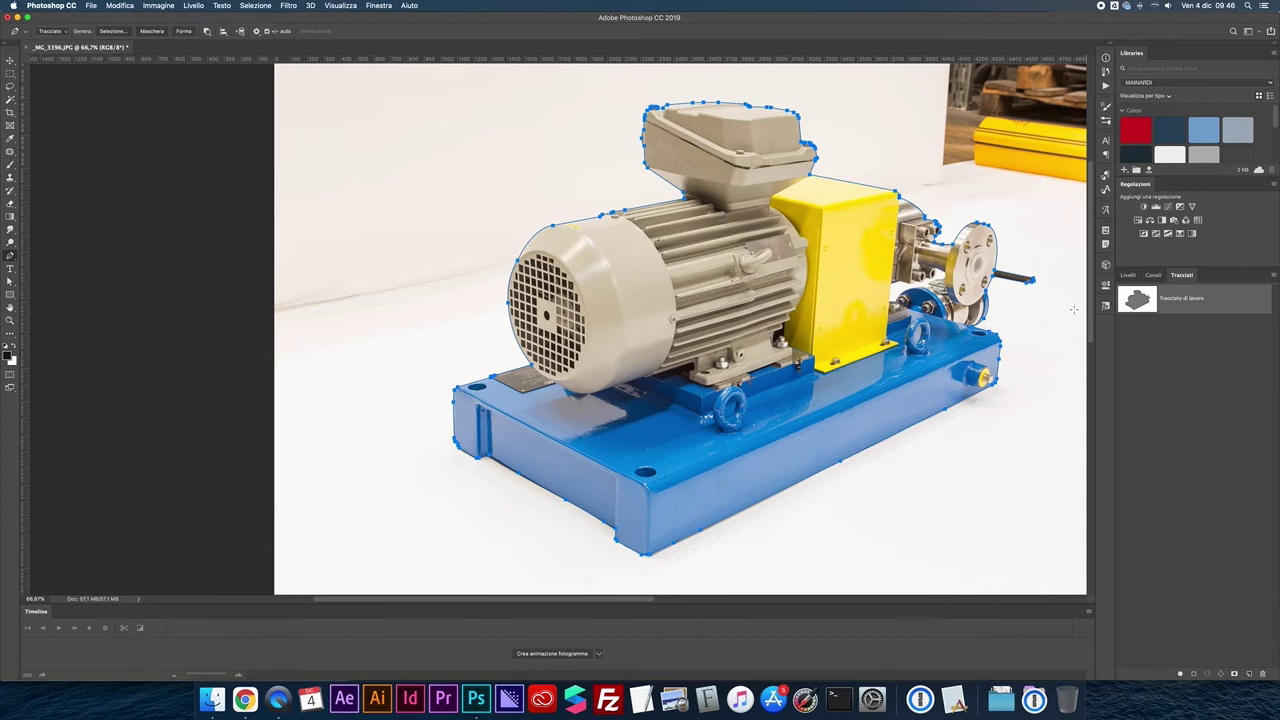
pyautogui.scroll(5, 1073, 309)
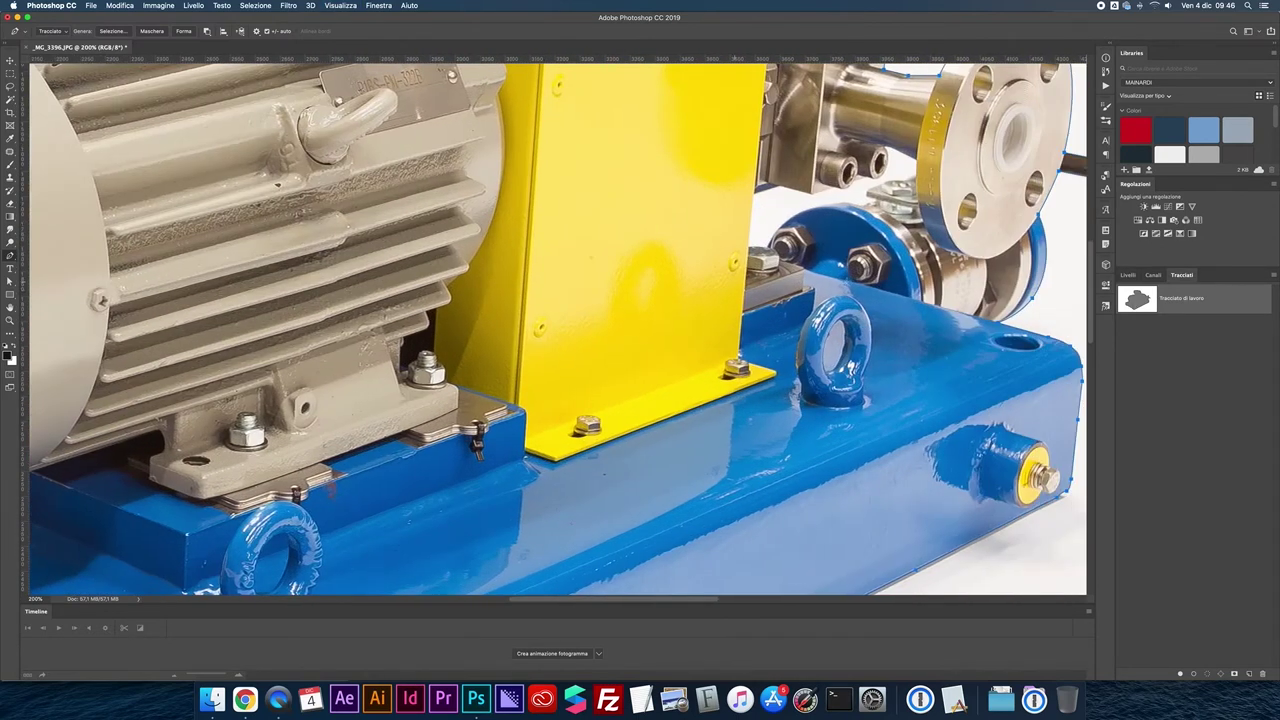
pyautogui.scroll(2, 811, 313)
pyautogui.scroll(2, 811, 313)
pyautogui.scroll(2, 811, 313)
pyautogui.scroll(1, 811, 313)
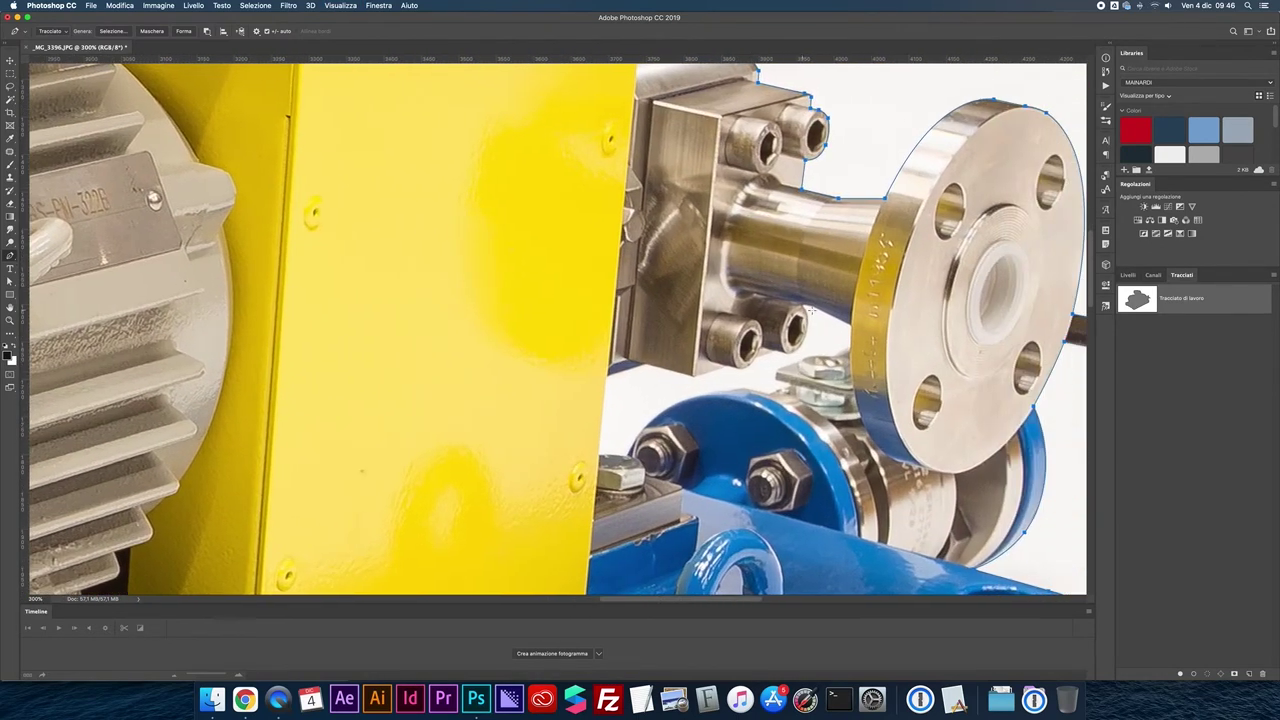
pyautogui.scroll(1, 811, 313)
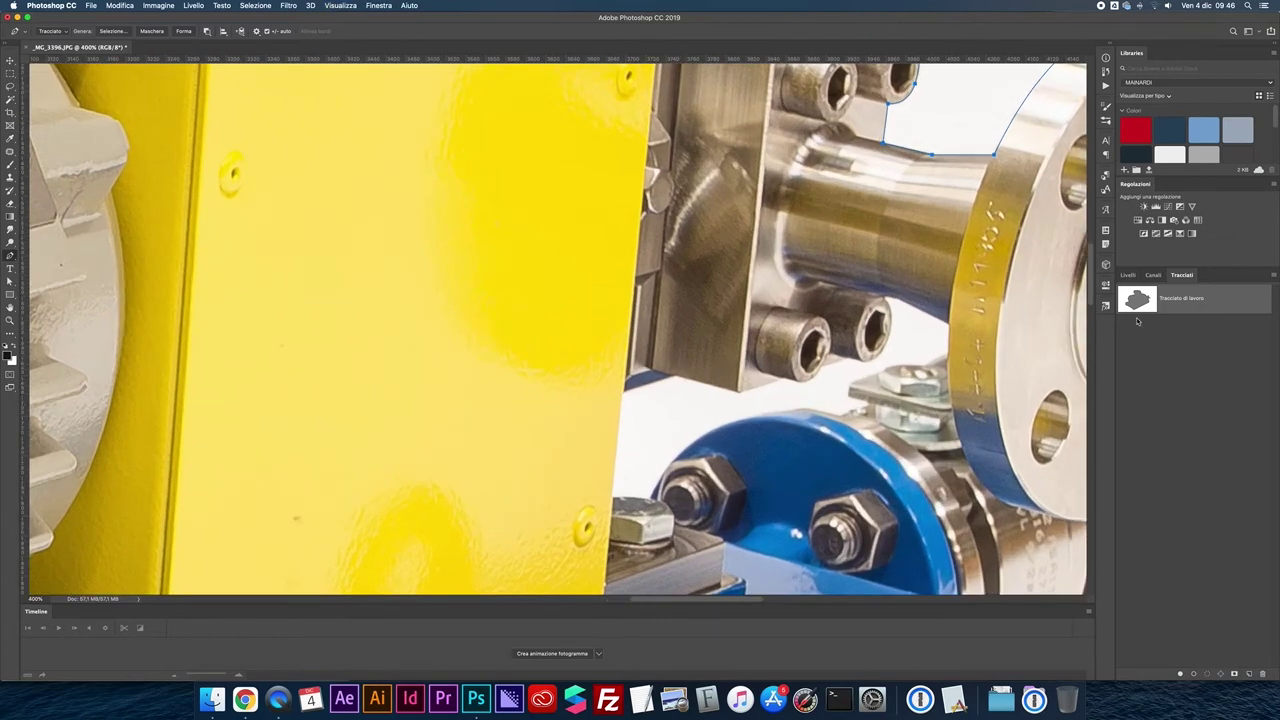
pyautogui.click(1273, 274)
pyautogui.click(1190, 287)
pyautogui.press('Return')
# - Set a path operation for Tracciato1 and make it a clipping path
pyautogui.click(207, 31)
pyautogui.click(224, 44)
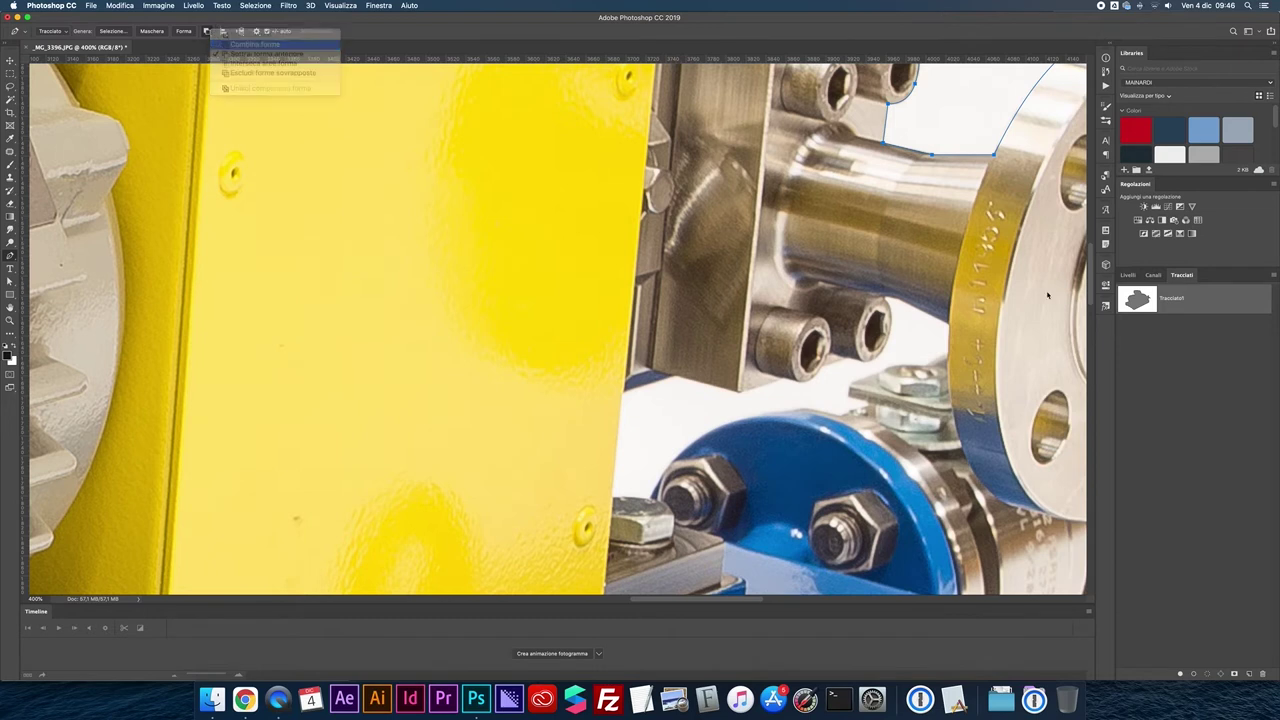
pyautogui.click(1273, 274)
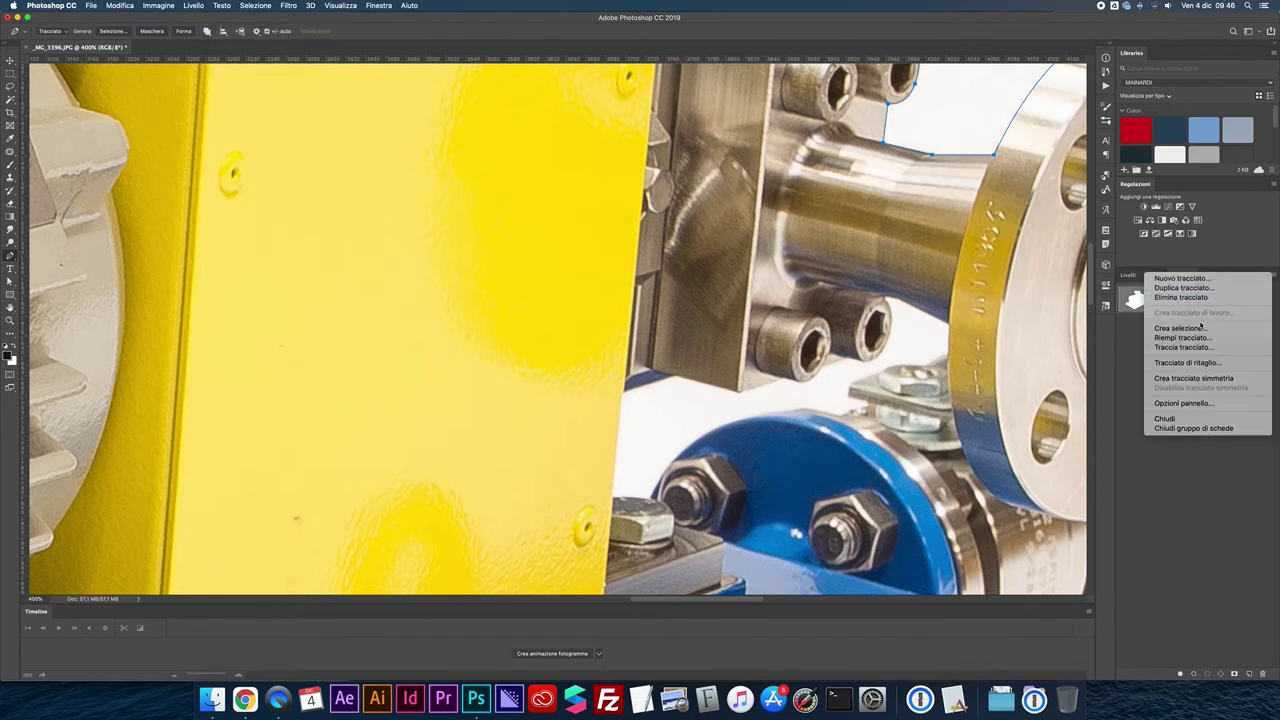
pyautogui.click(1197, 363)
pyautogui.press('Return')
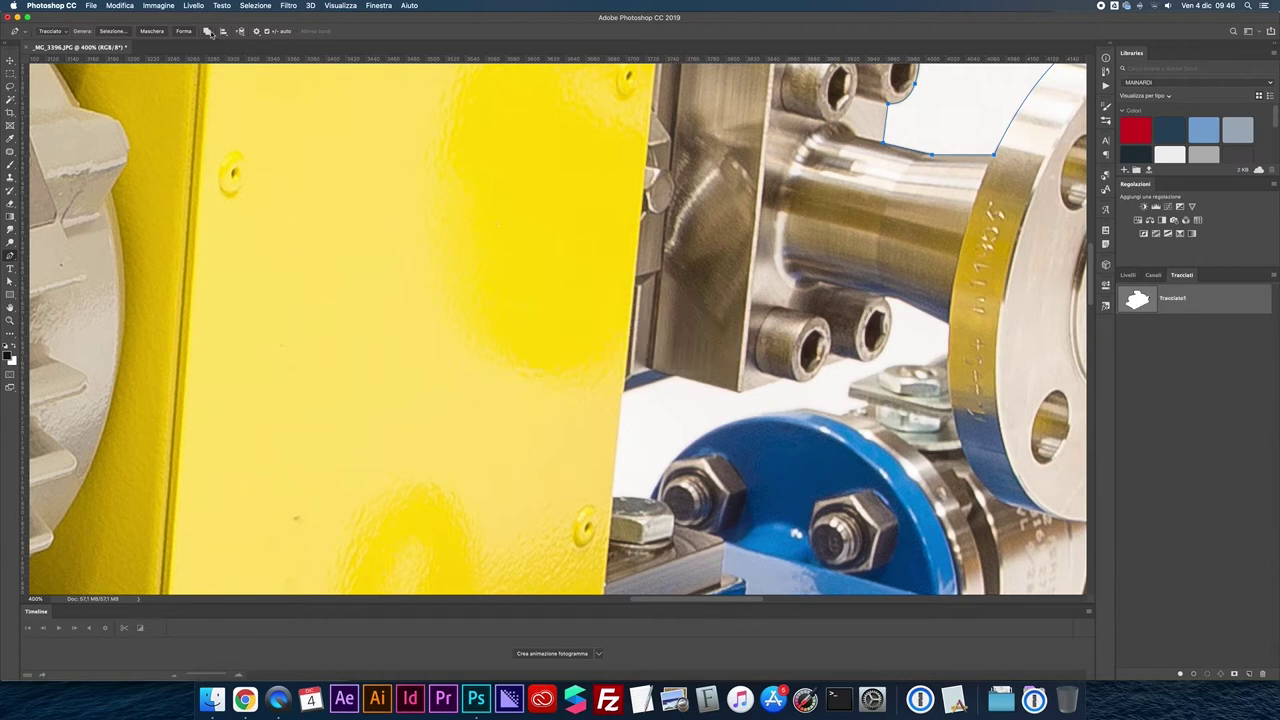
# - Deselect the pump outline and set new shapes to Sottrai forma anteriore
pyautogui.click(1126, 420)
pyautogui.click(205, 31)
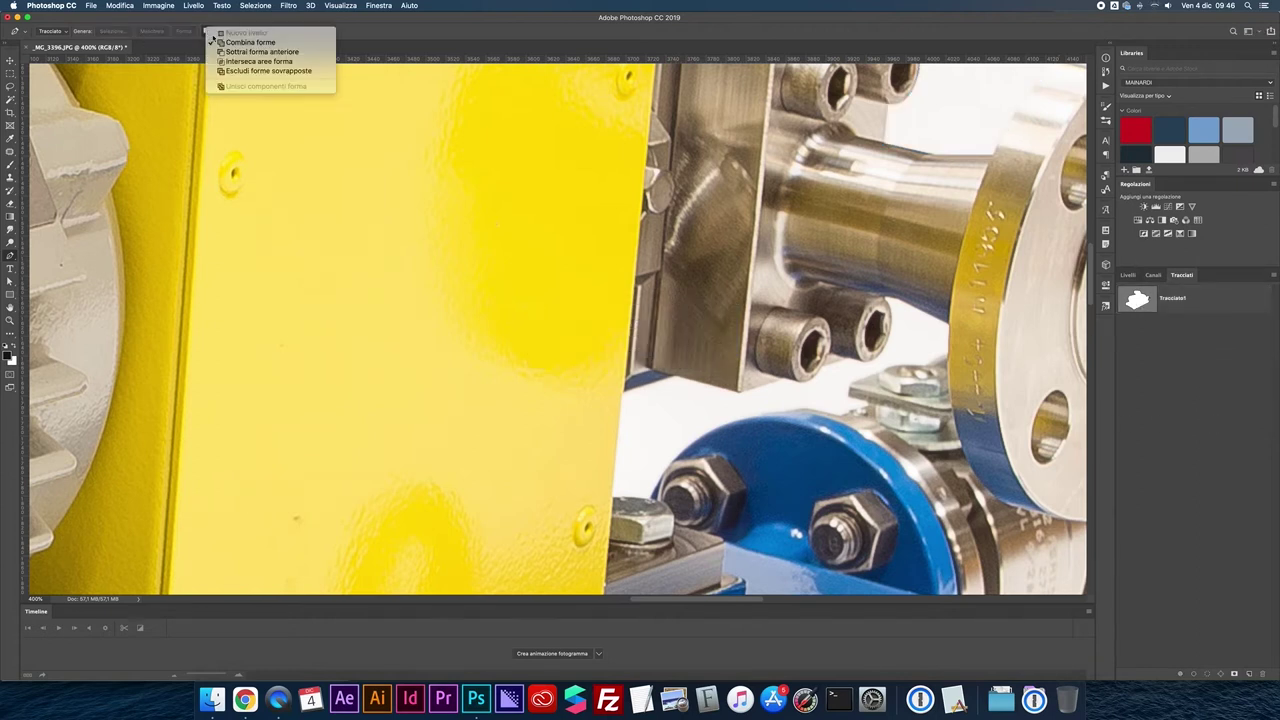
pyautogui.click(223, 52)
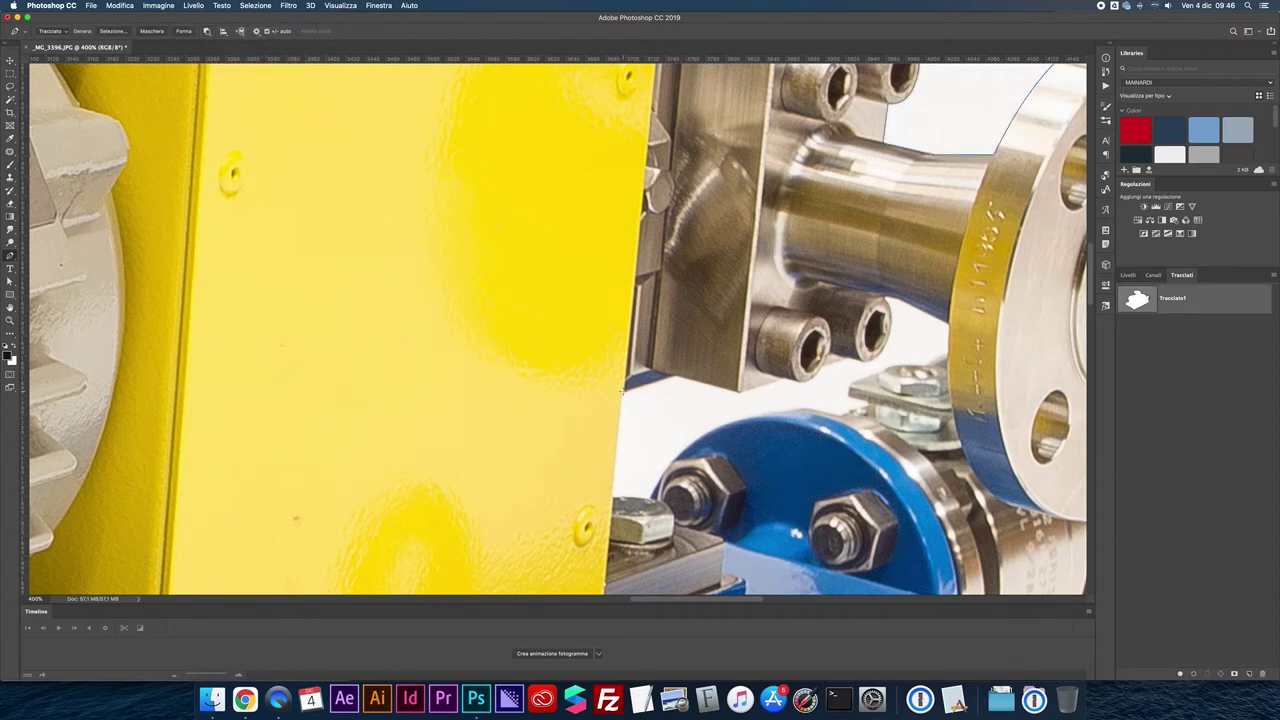
# - Start the gap subpath at the yellow edge and trace past the metal block to the bolt
pyautogui.click(620, 393)
pyautogui.press('super+plus')
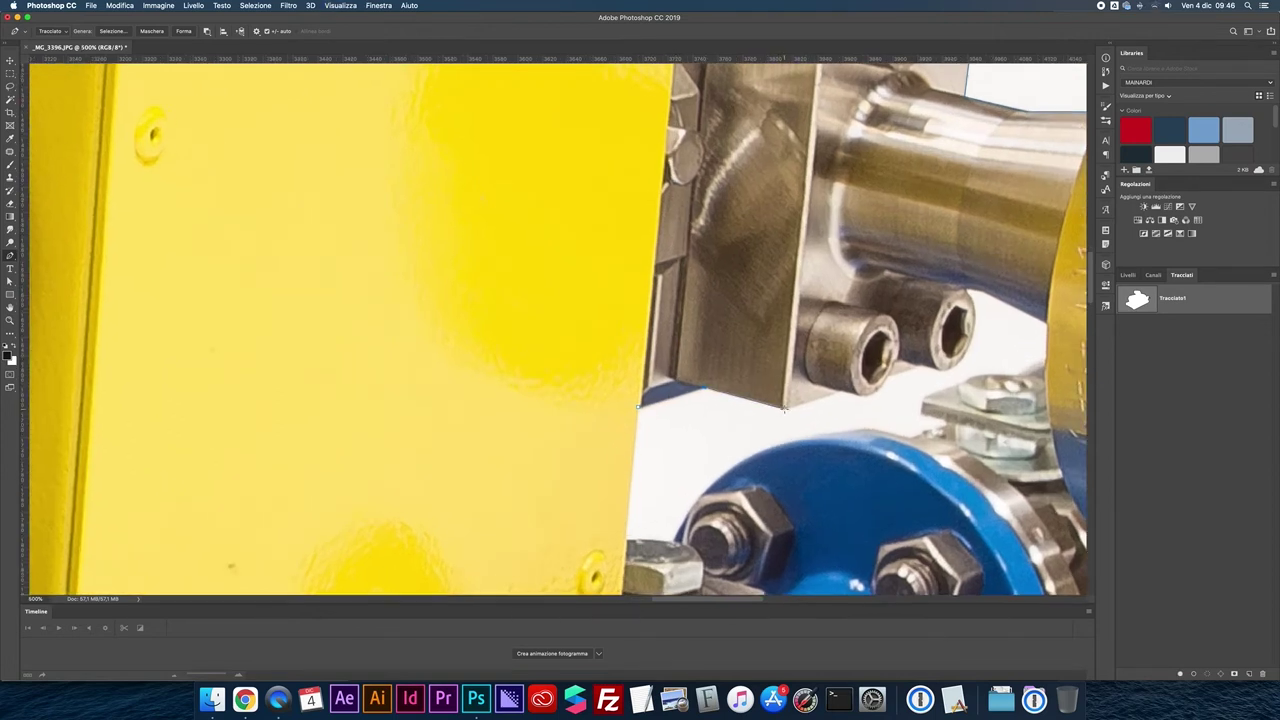
pyautogui.click(848, 393)
pyautogui.moveTo(885, 384); pyautogui.dragTo(887, 375)
pyautogui.scroll(1, 940, 368)
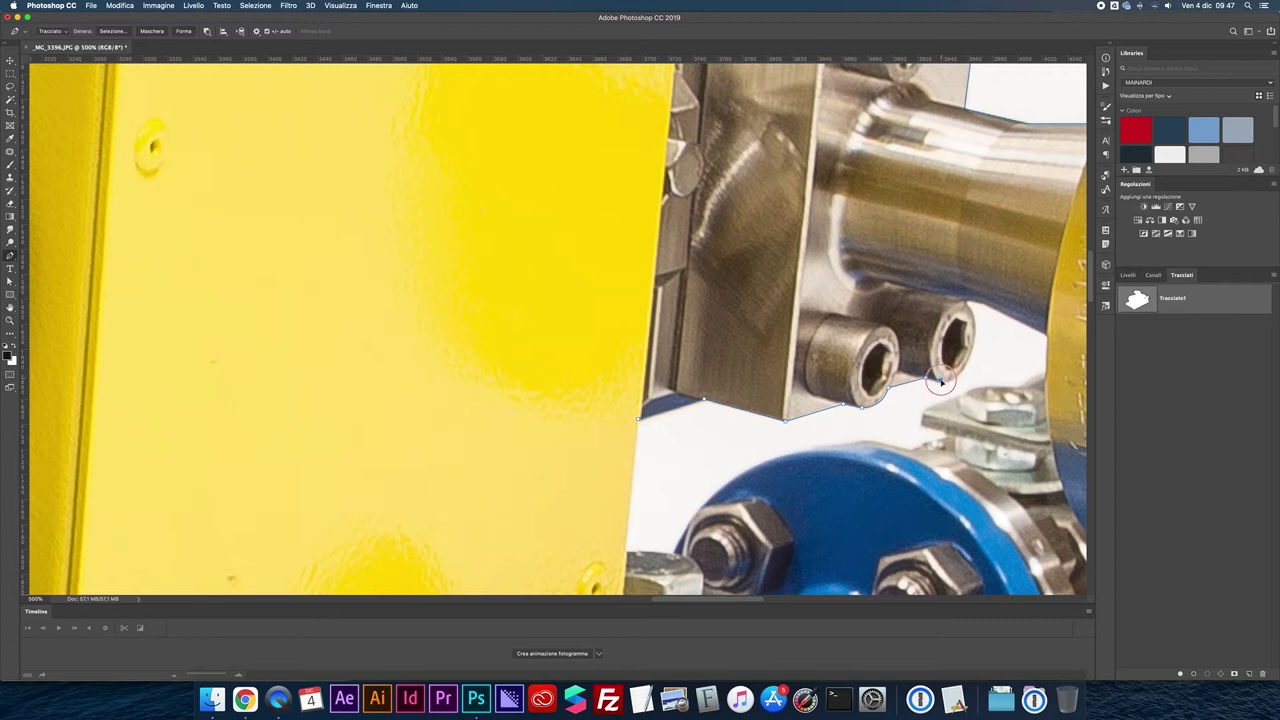
pyautogui.moveTo(941, 378); pyautogui.dragTo(972, 360)
pyautogui.click(975, 341)
pyautogui.moveTo(975, 341); pyautogui.dragTo(984, 294)
# - Continue the subpath around the bolt end, washer edge and along the blue flange top
pyautogui.click(953, 296)
pyautogui.moveTo(974, 300); pyautogui.dragTo(990, 307)
pyautogui.moveTo(1046, 372); pyautogui.dragTo(1020, 386)
pyautogui.click(980, 386)
pyautogui.click(957, 396)
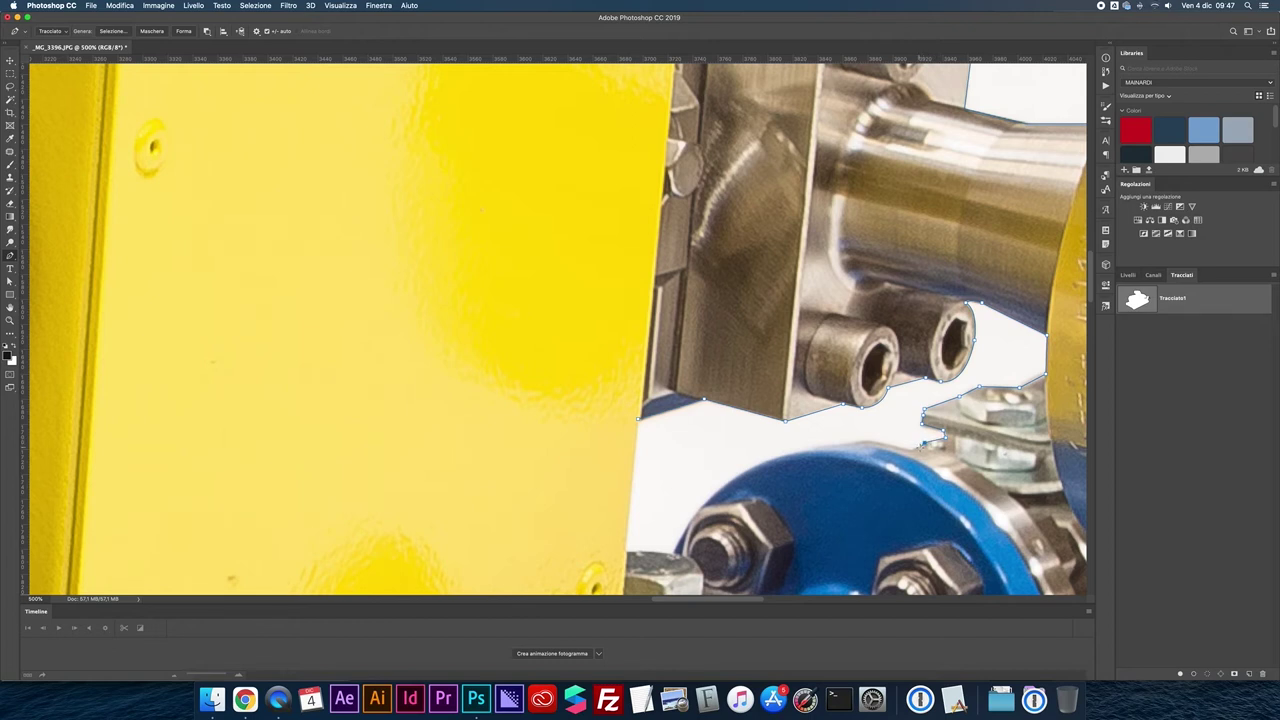
pyautogui.click(865, 440)
pyautogui.click(772, 457)
pyautogui.moveTo(772, 457); pyautogui.dragTo(742, 471)
pyautogui.keyDown('alt'); pyautogui.click(772, 457); pyautogui.keyUp('alt')
# - Close the gap subpath at its start anchor and fit the image on screen
pyautogui.scroll(-5, 660, 560)
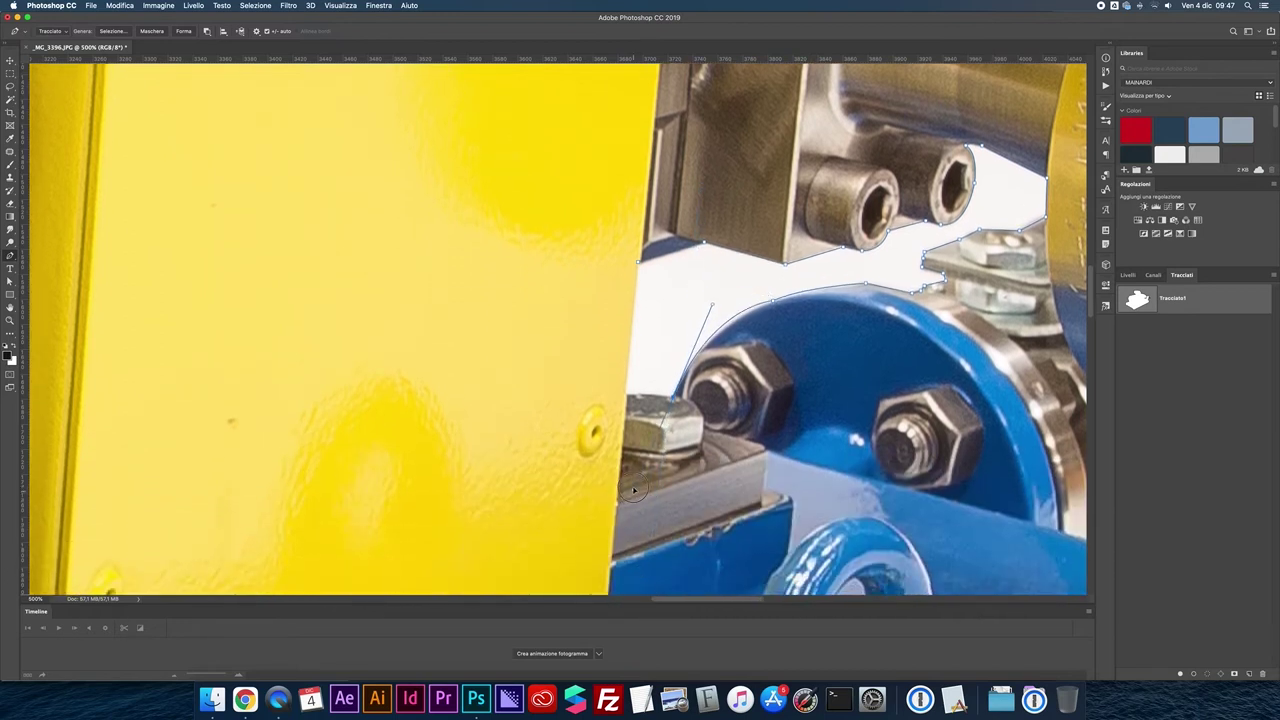
pyautogui.click(669, 394)
pyautogui.click(625, 393)
pyautogui.click(637, 265)
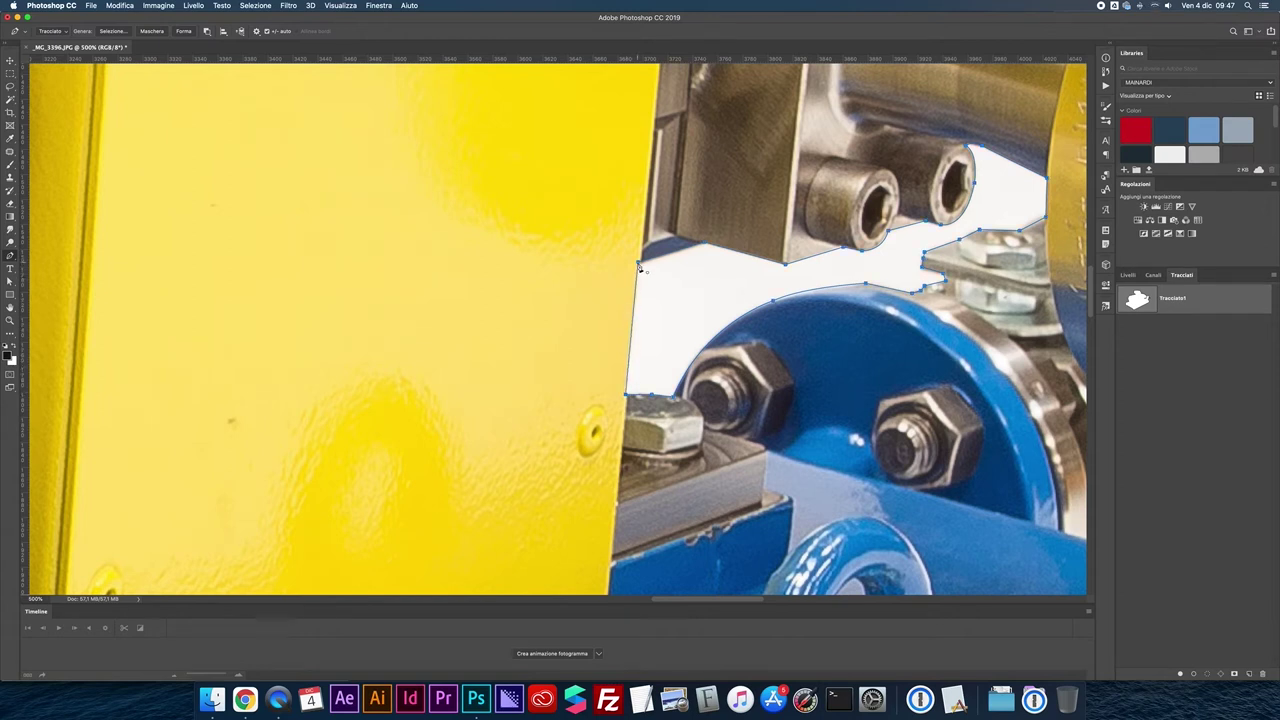
pyautogui.press('super+0')
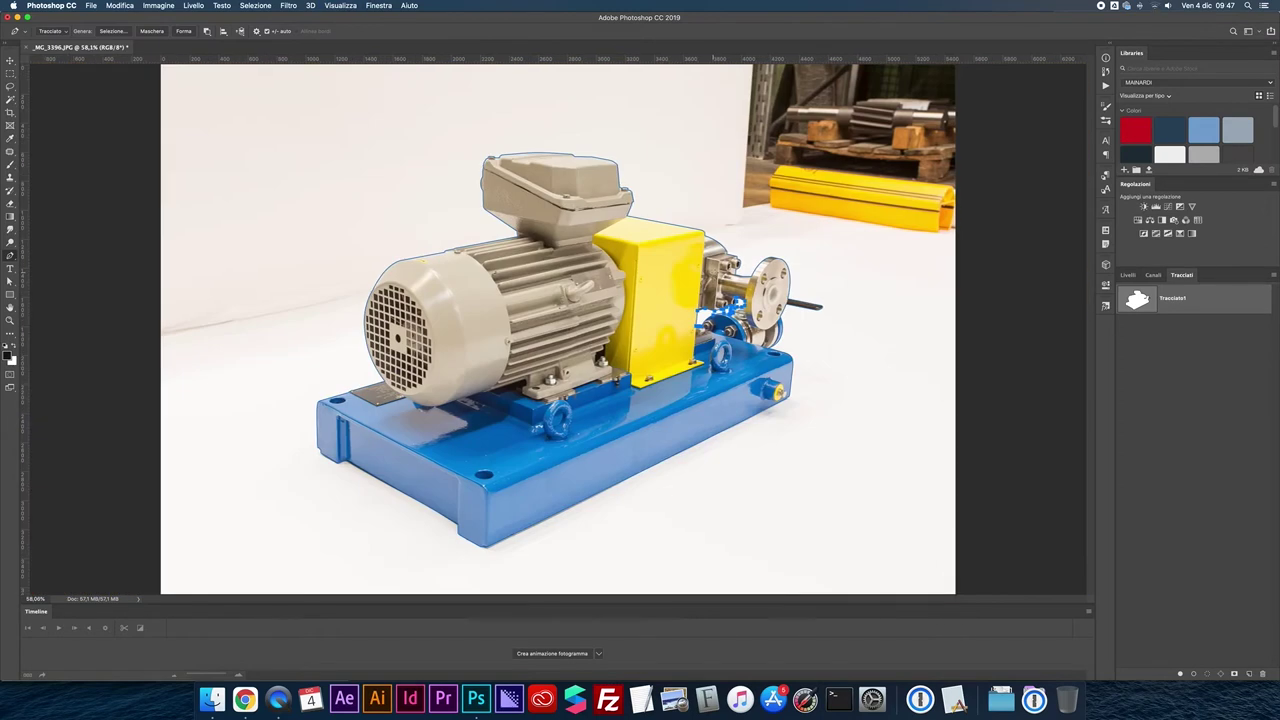
# - Load the pump path as a selection and add a layer mask to the pump layer
pyautogui.click(1272, 275)
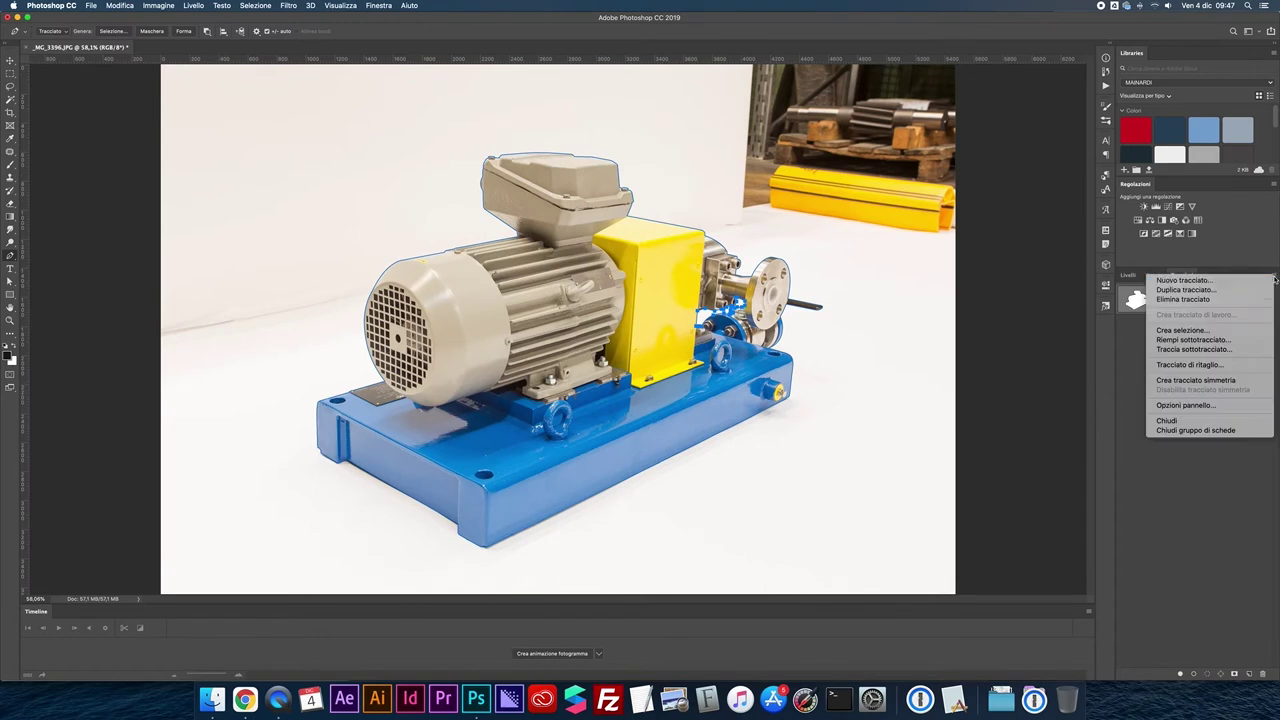
pyautogui.click(1222, 368)
pyautogui.press('Return')
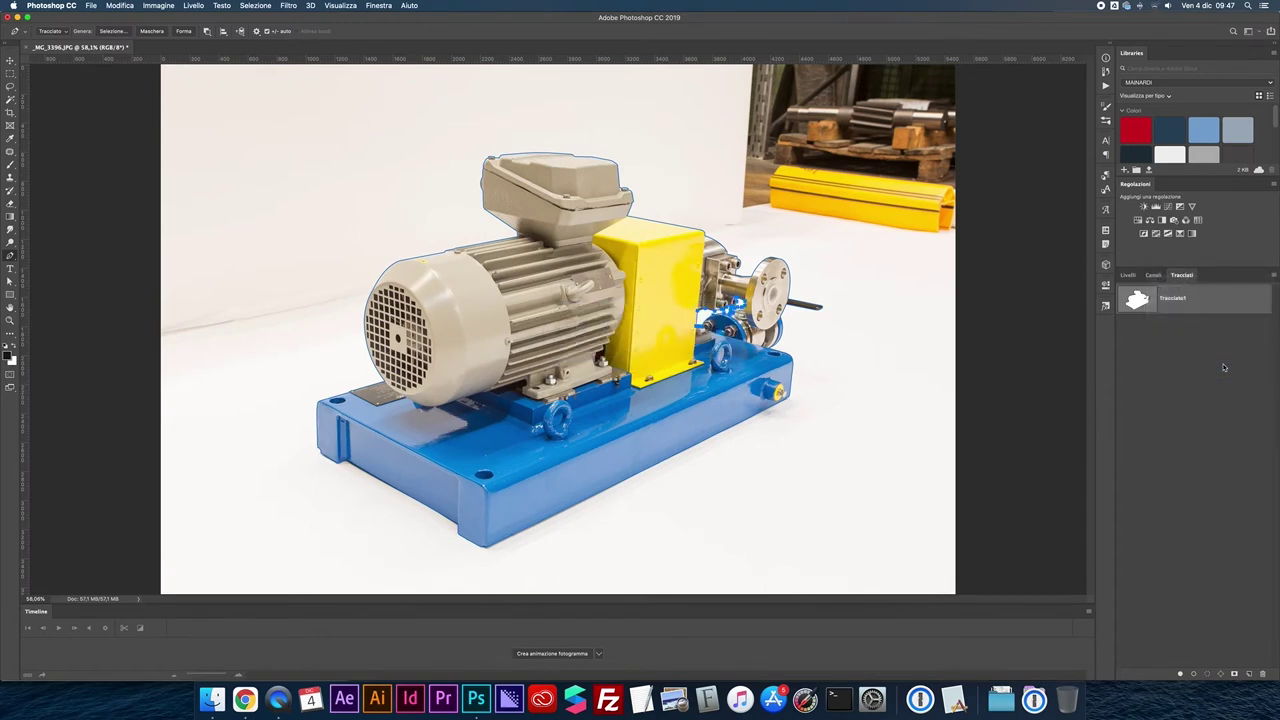
pyautogui.keyDown('super'); pyautogui.click(1143, 306); pyautogui.keyUp('super')
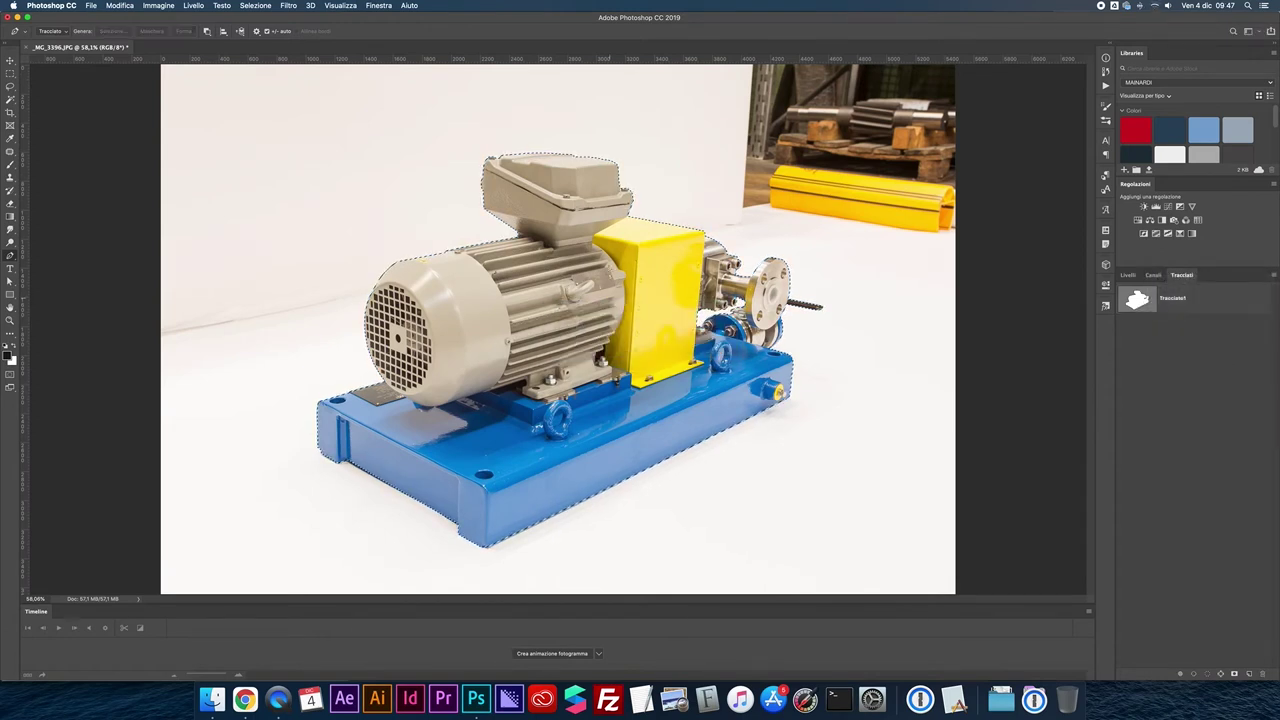
pyautogui.click(1127, 274)
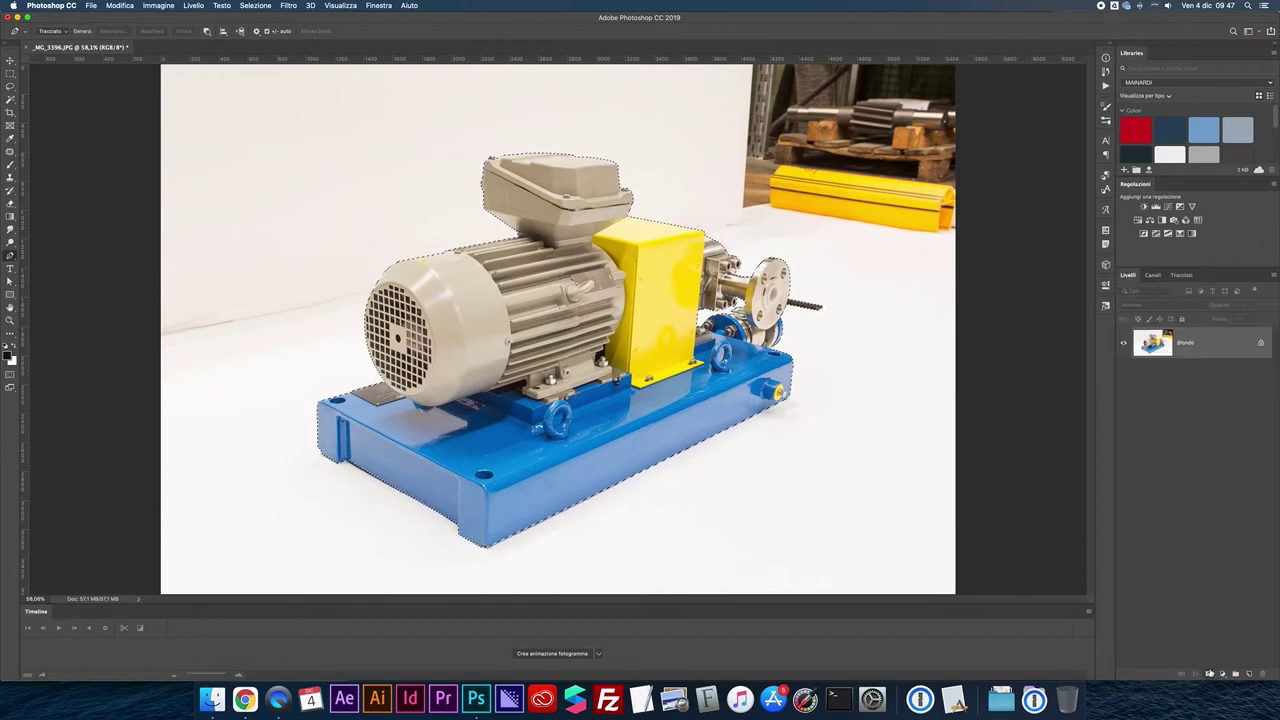
pyautogui.click(1210, 674)
# - Add a white (ffffff) Solid Color fill layer below the pump and toggle its mask
pyautogui.click(1223, 674)
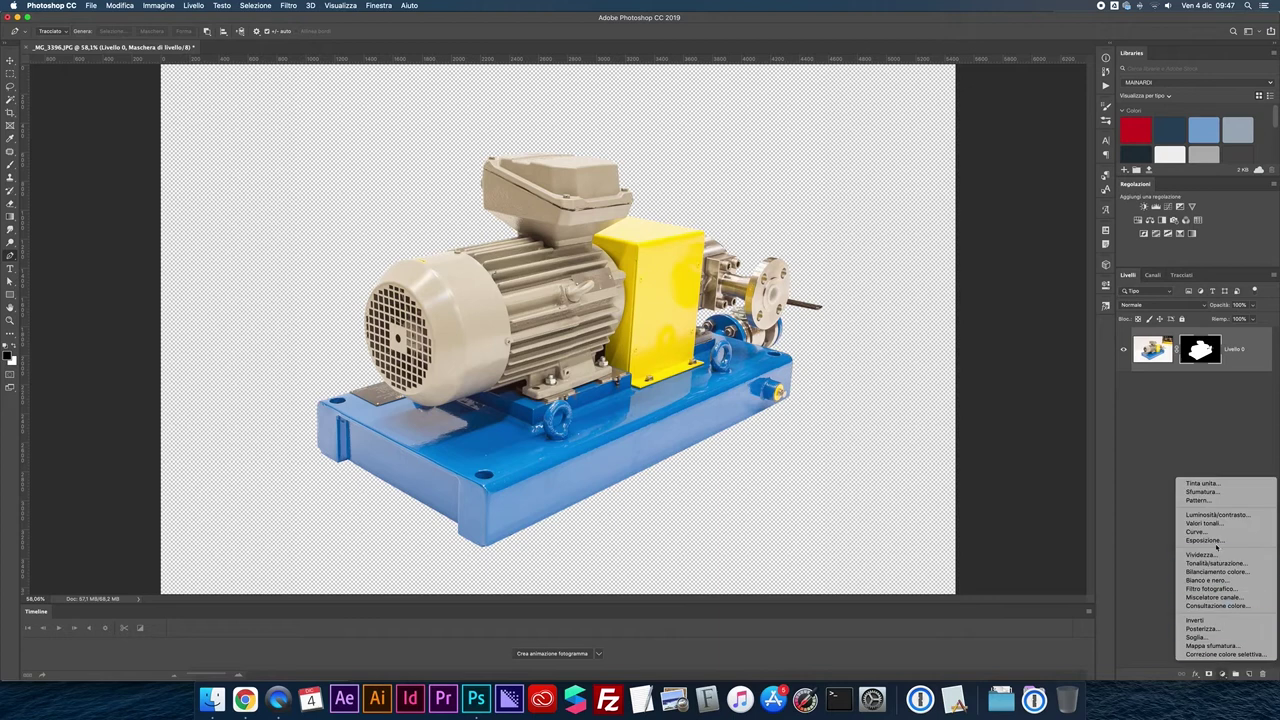
pyautogui.click(1205, 484)
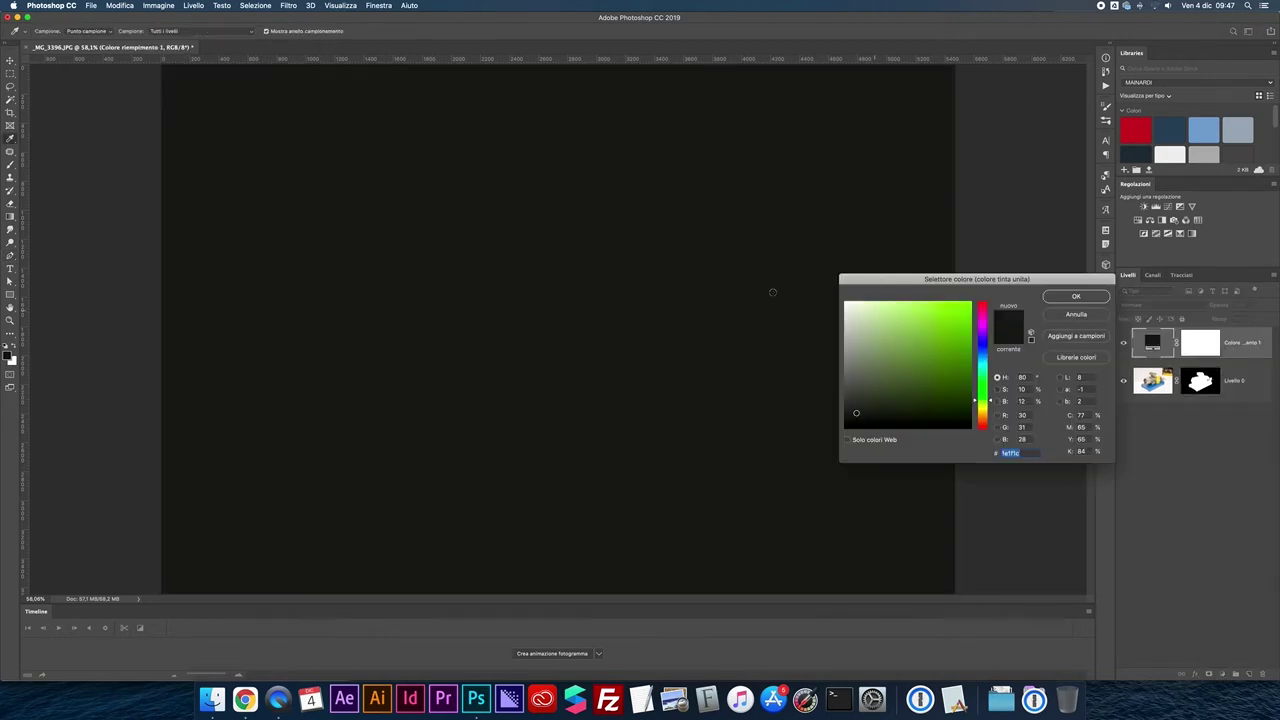
pyautogui.write('ffffff')
pyautogui.click(1076, 296)
pyautogui.moveTo(1155, 343); pyautogui.dragTo(1163, 400)
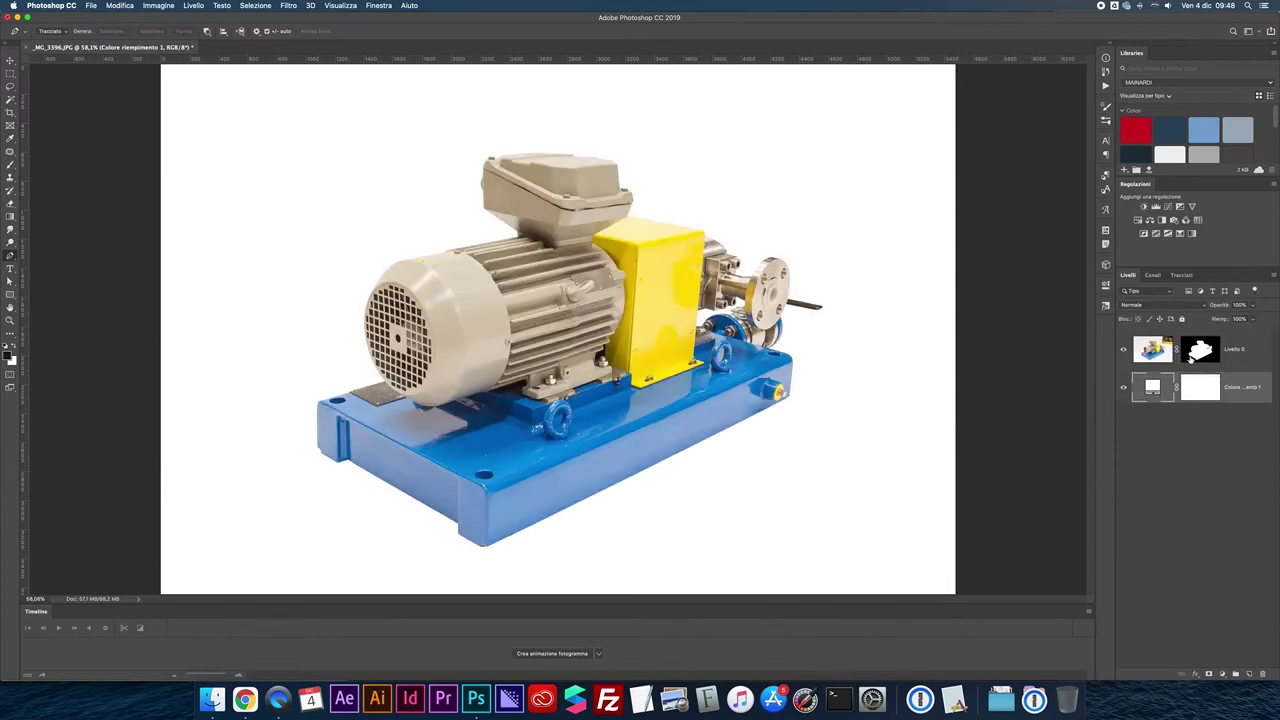
pyautogui.doubleClick(1152, 386)
pyautogui.moveTo(880, 358)
pyautogui.mouseDown()
pyautogui.moveTo(955, 336)
pyautogui.moveTo(911, 308)
pyautogui.moveTo(891, 329)
pyautogui.moveTo(829, 286)
pyautogui.mouseUp()
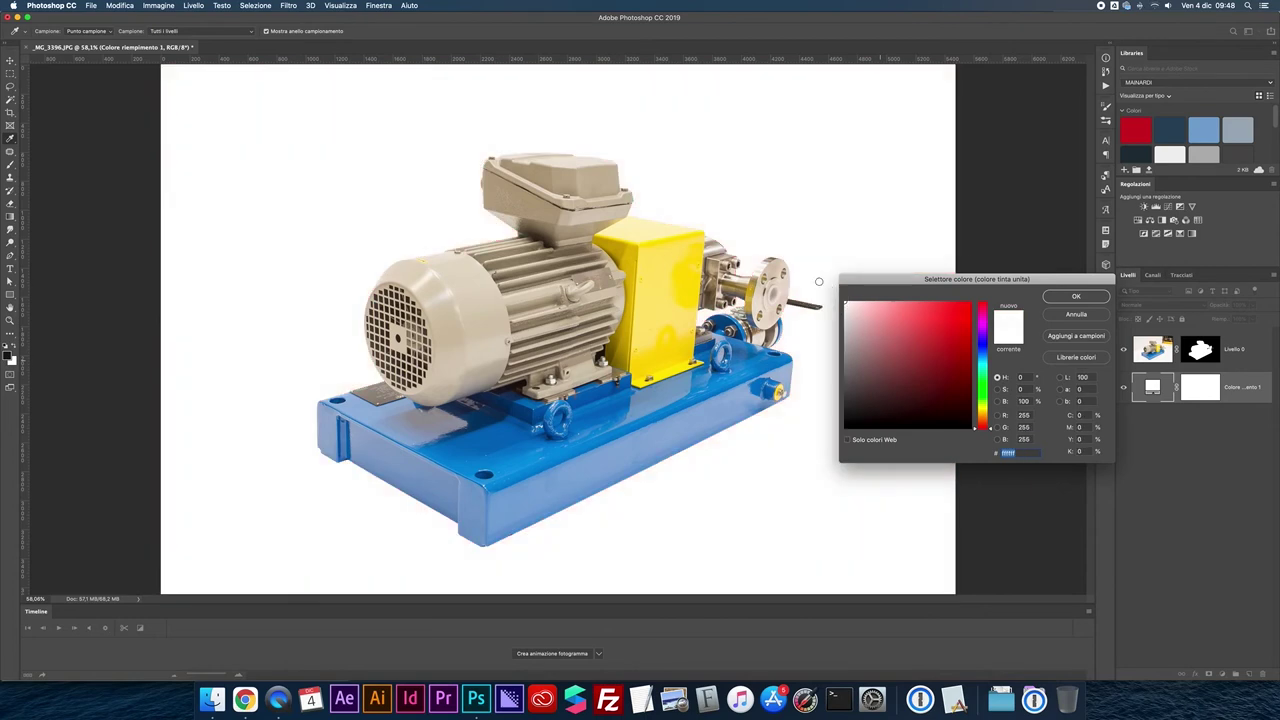
pyautogui.click(1076, 297)
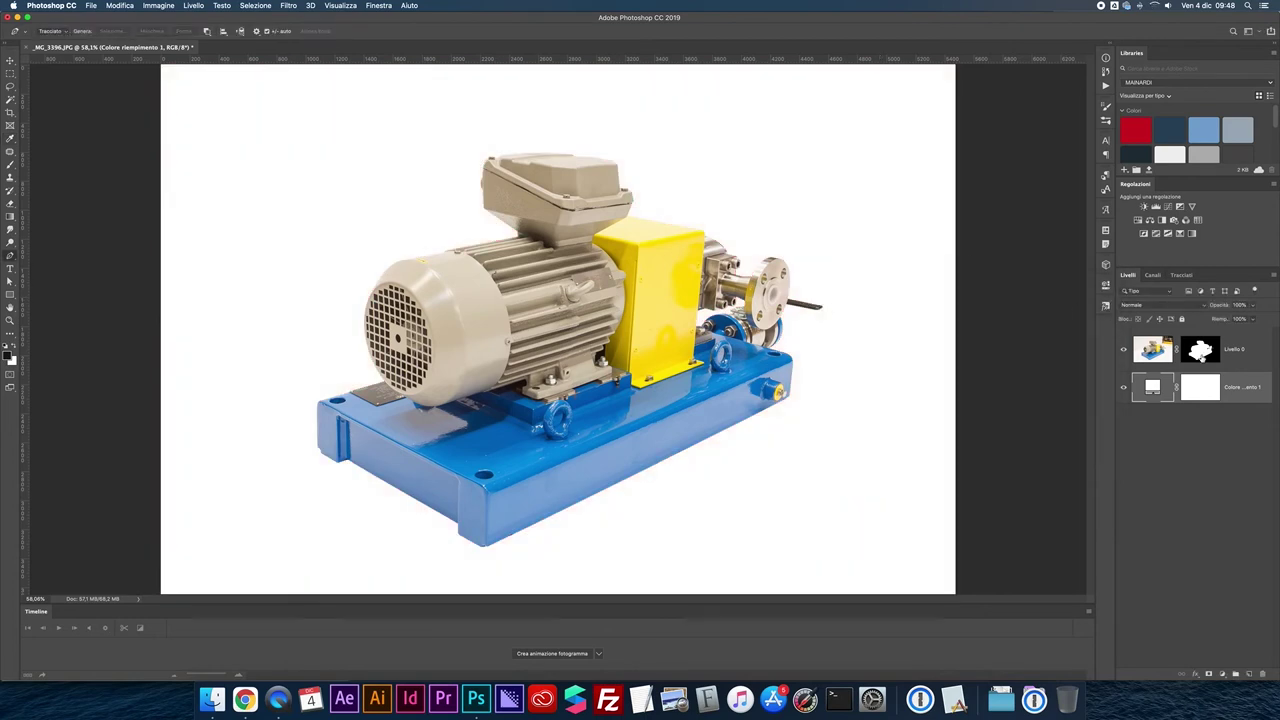
pyautogui.keyDown('shift'); pyautogui.click(1201, 350); pyautogui.keyUp('shift')
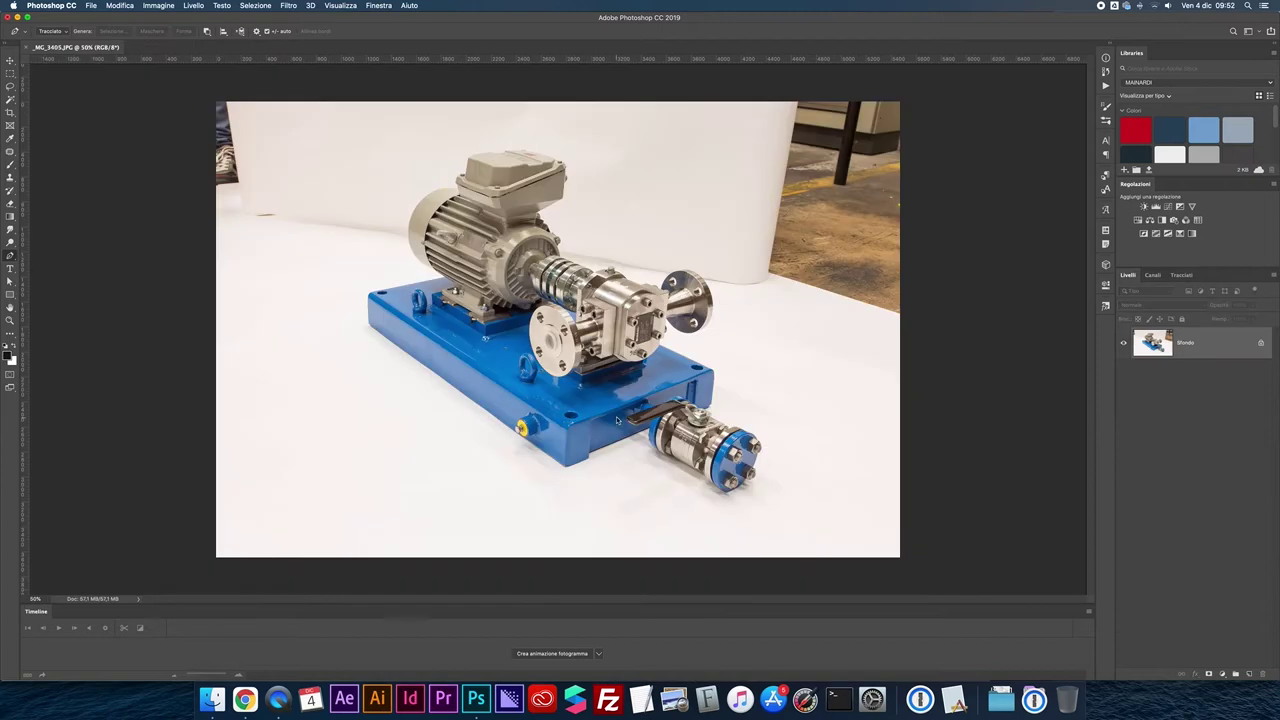
# - Zoom in and place pen anchors along the blue base's lower edge and corner
pyautogui.scroll(2, 591, 382)
pyautogui.scroll(1, 591, 382)
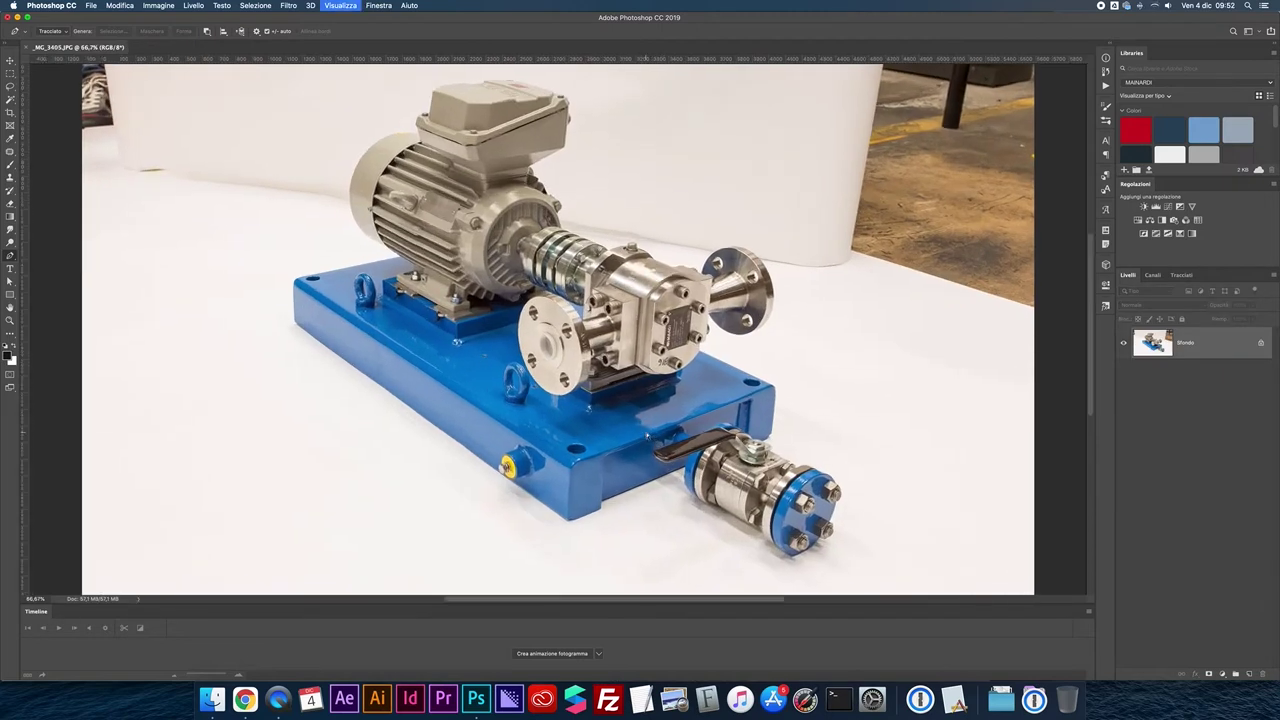
pyautogui.scroll(2, 591, 382)
pyautogui.scroll(2, 591, 382)
pyautogui.scroll(1, 591, 382)
pyautogui.scroll(2, 600, 400)
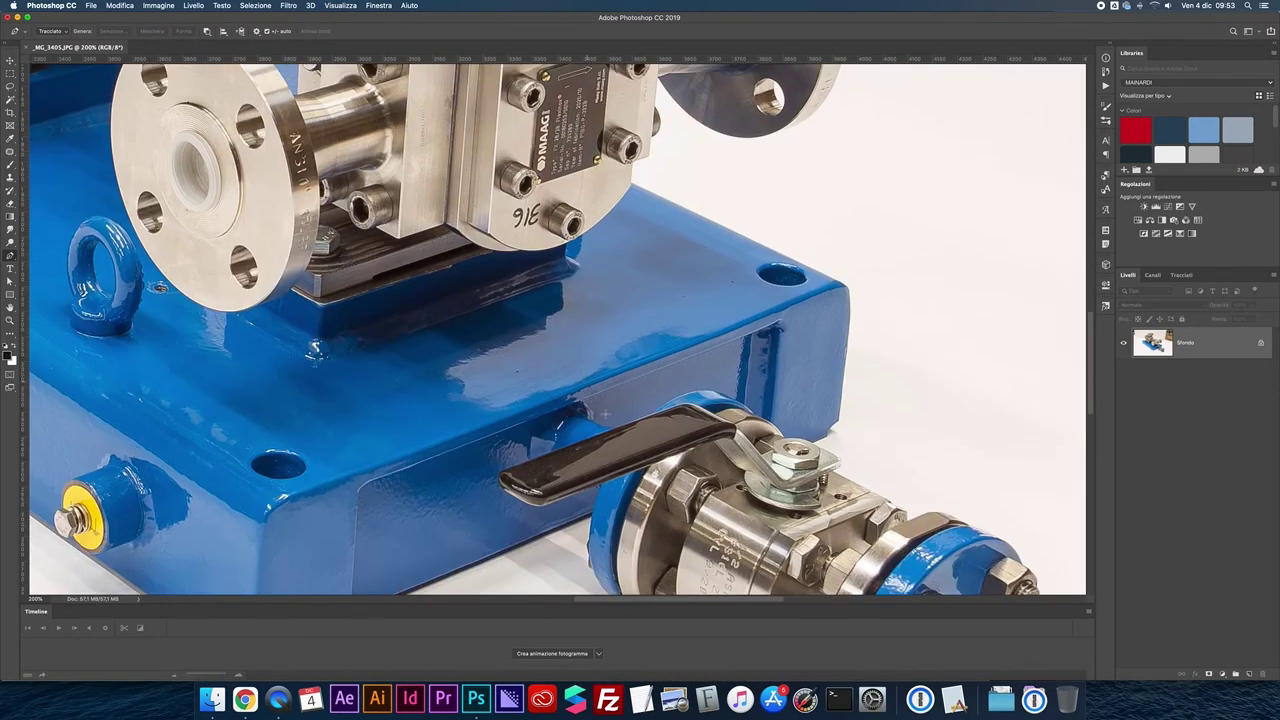
pyautogui.scroll(1, 601, 485)
pyautogui.scroll(1, 600, 470)
pyautogui.scroll(1, 595, 420)
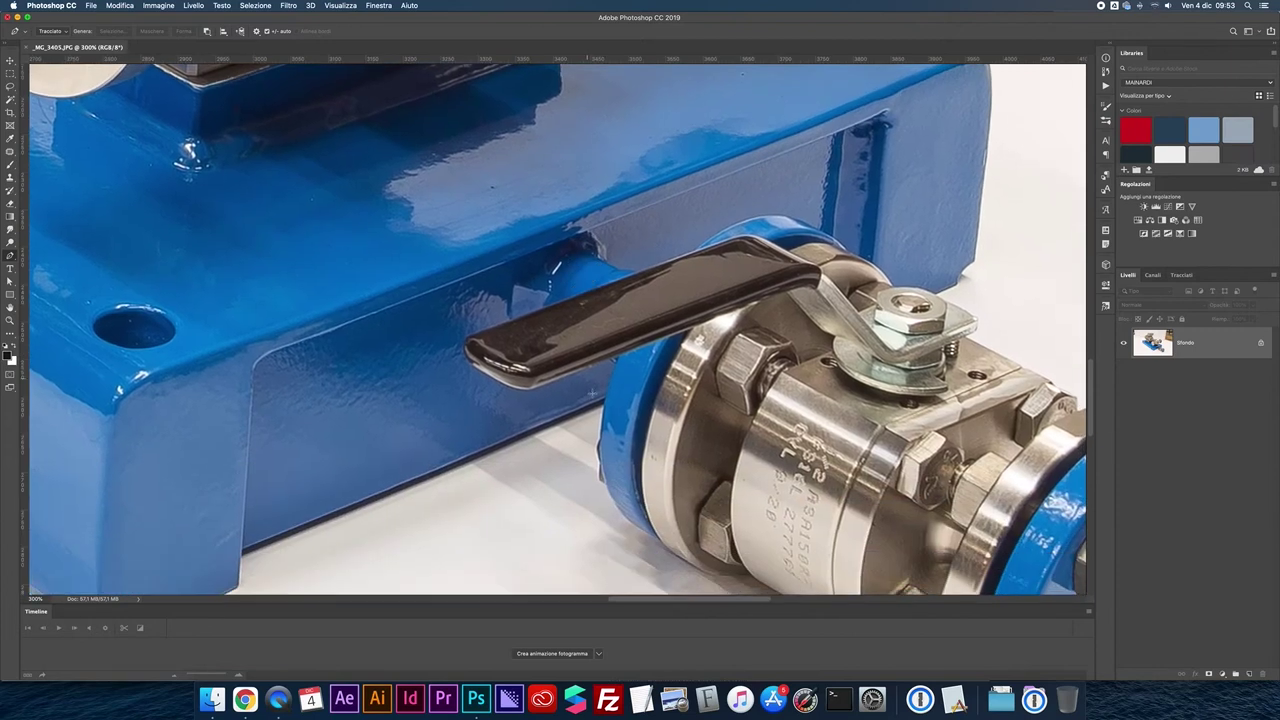
pyautogui.click(521, 449)
pyautogui.scroll(1, 255, 545)
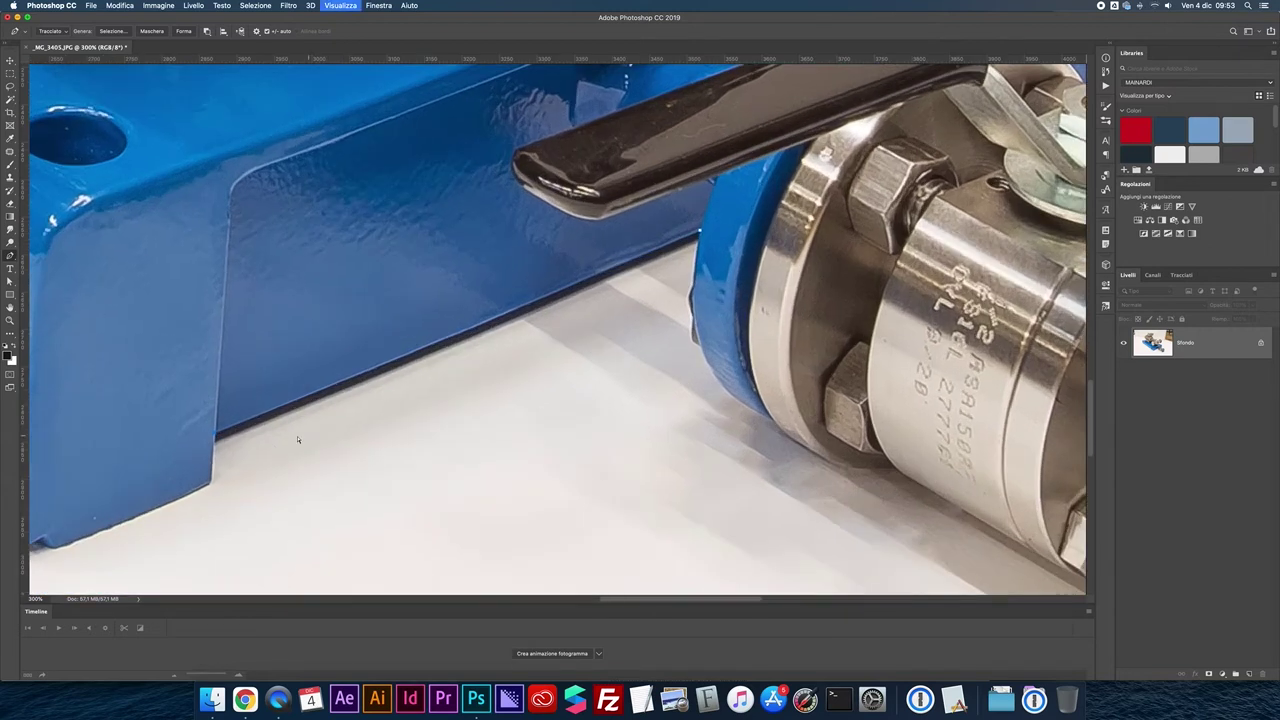
pyautogui.hscroll(-5, 276, 431)
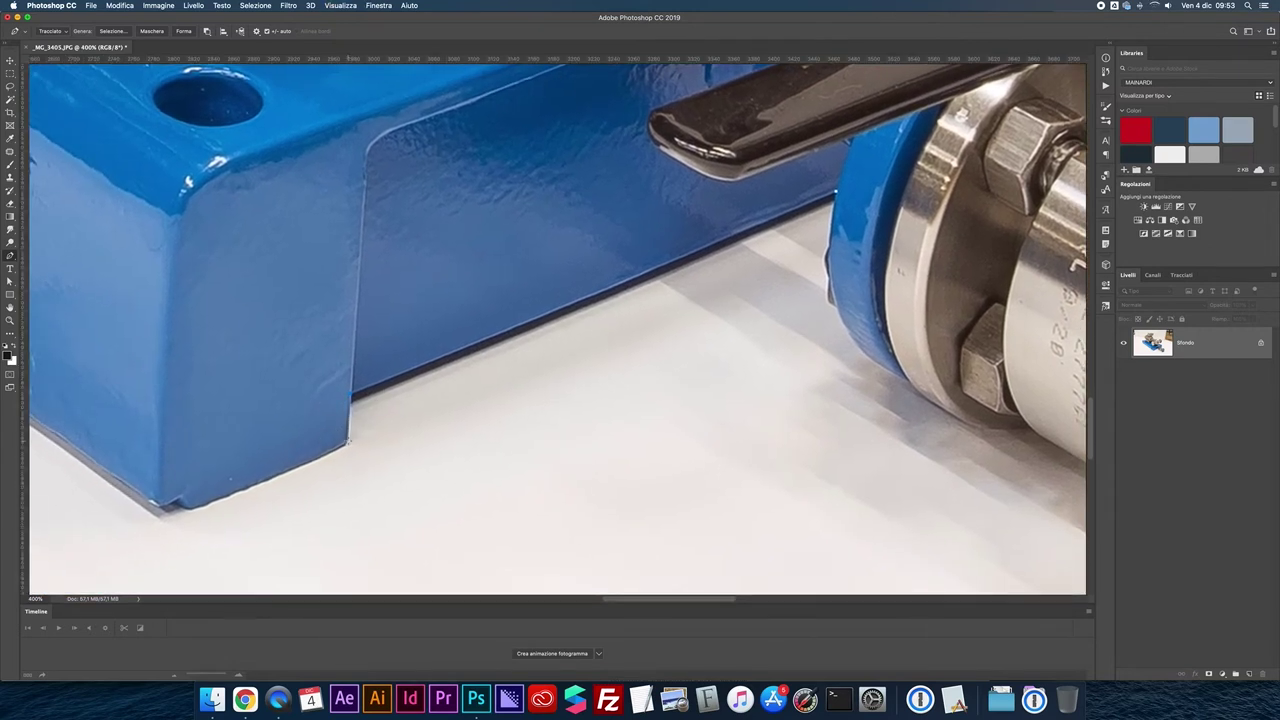
pyautogui.moveTo(345, 443); pyautogui.dragTo(320, 456)
pyautogui.click(154, 497)
# - Zoom out and pan to view more of the base's front corner
pyautogui.moveTo(130, 492); pyautogui.dragTo(387, 600)
pyautogui.press('super+r')
pyautogui.press('super+minus')
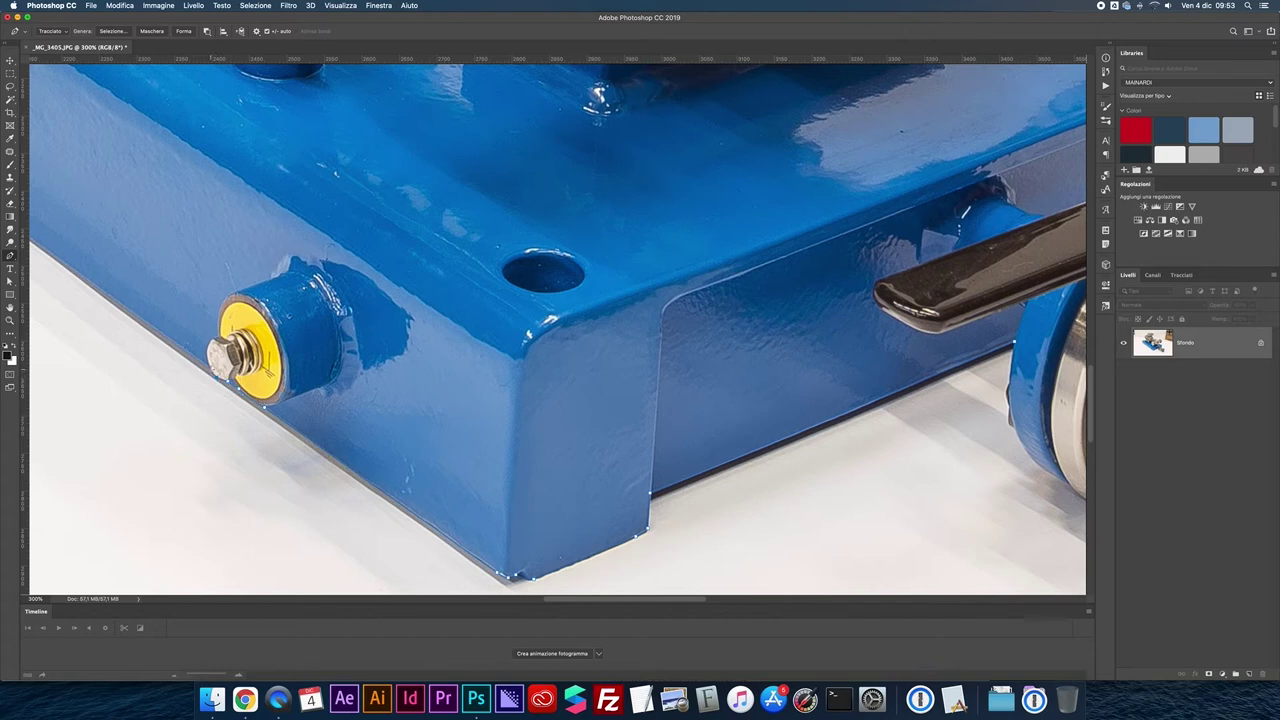
pyautogui.scroll(3, 175, 355)
pyautogui.hscroll(-5, 175, 355)
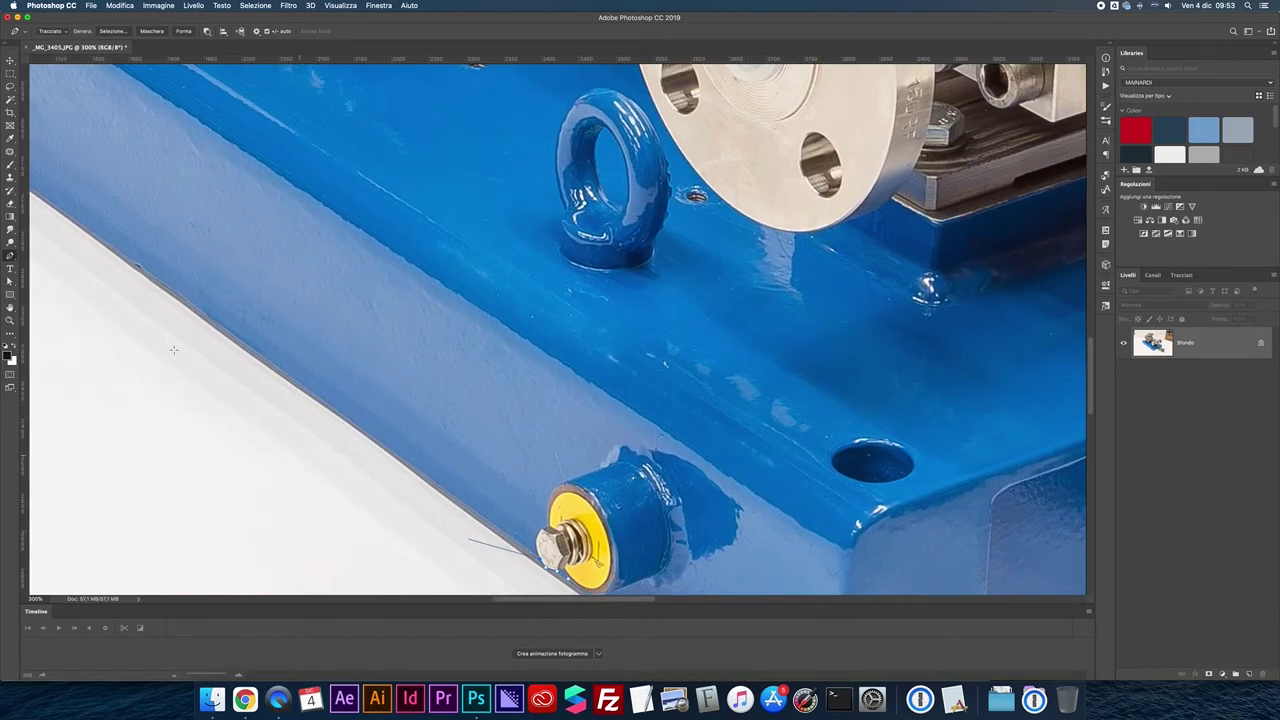
pyautogui.scroll(-2, 181, 352)
pyautogui.hscroll(5, 181, 352)
pyautogui.hscroll(5, 181, 352)
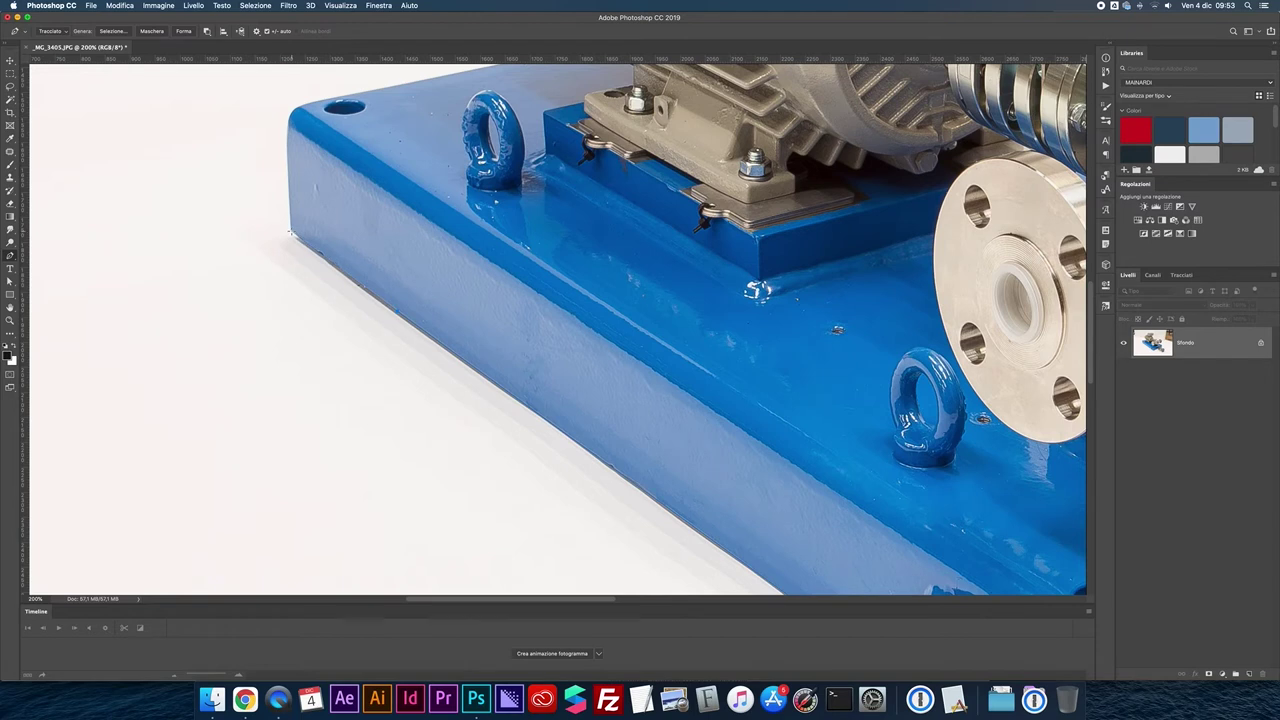
pyautogui.scroll(1, 290, 233)
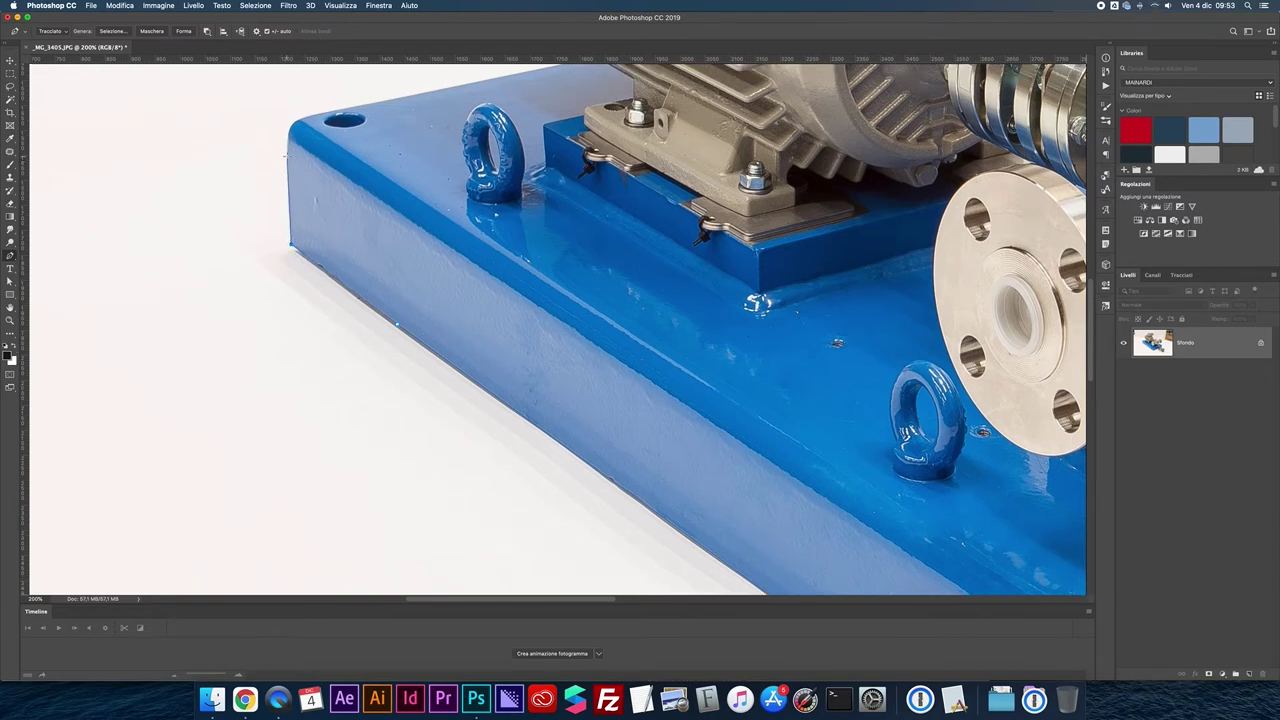
# - Anchor the path at the blue base's top corner and along the motor's fin edge
pyautogui.click(286, 123)
pyautogui.scroll(5, 491, 109)
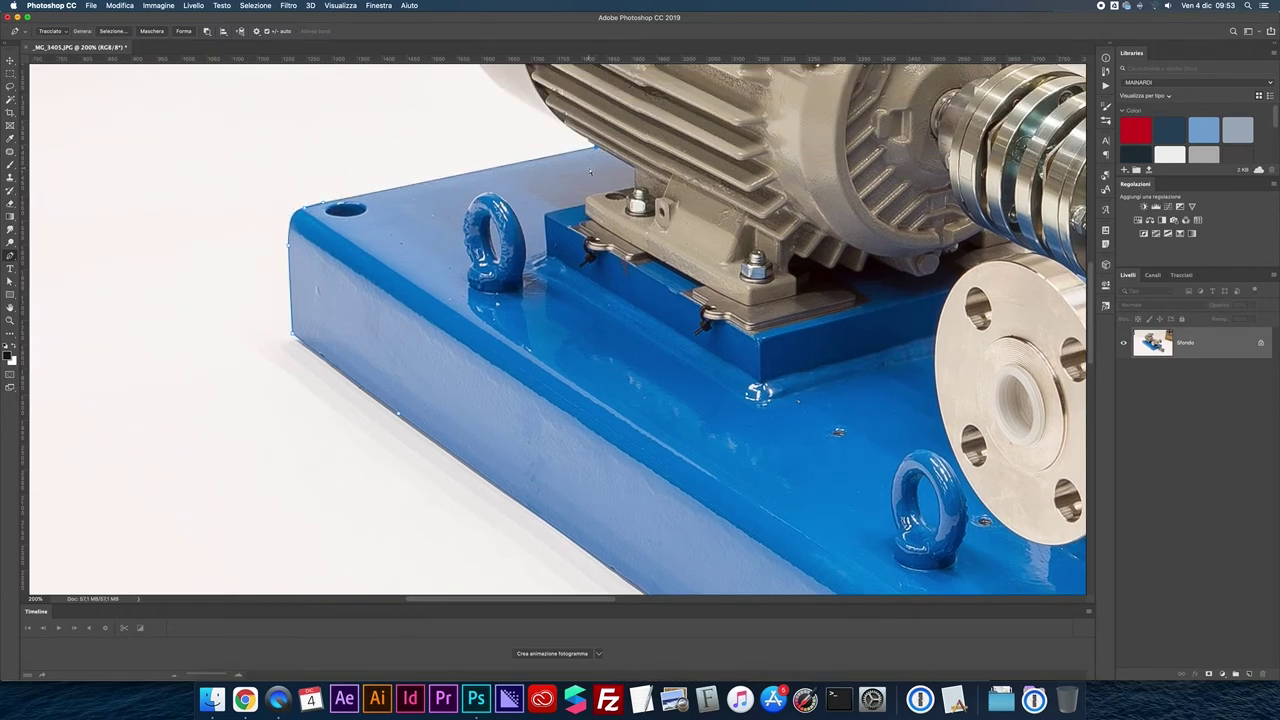
pyautogui.scroll(5, 590, 172)
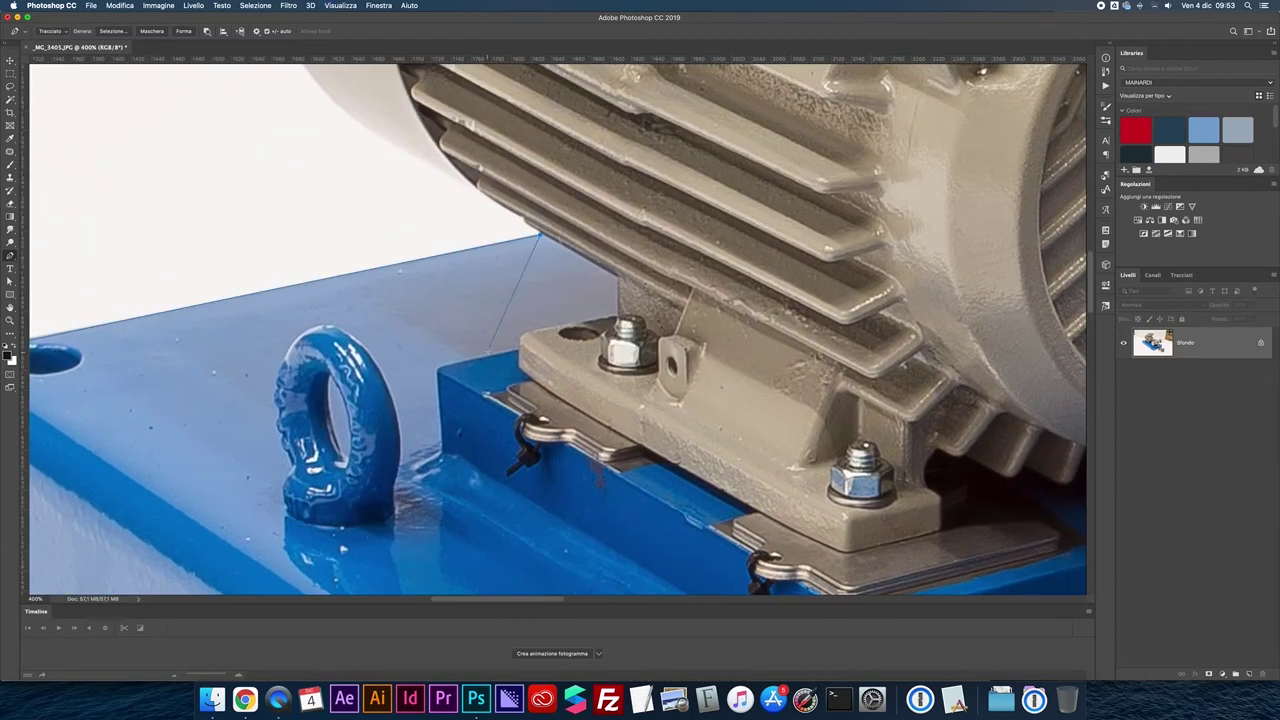
pyautogui.scroll(2, 540, 236)
pyautogui.scroll(3, 530, 300)
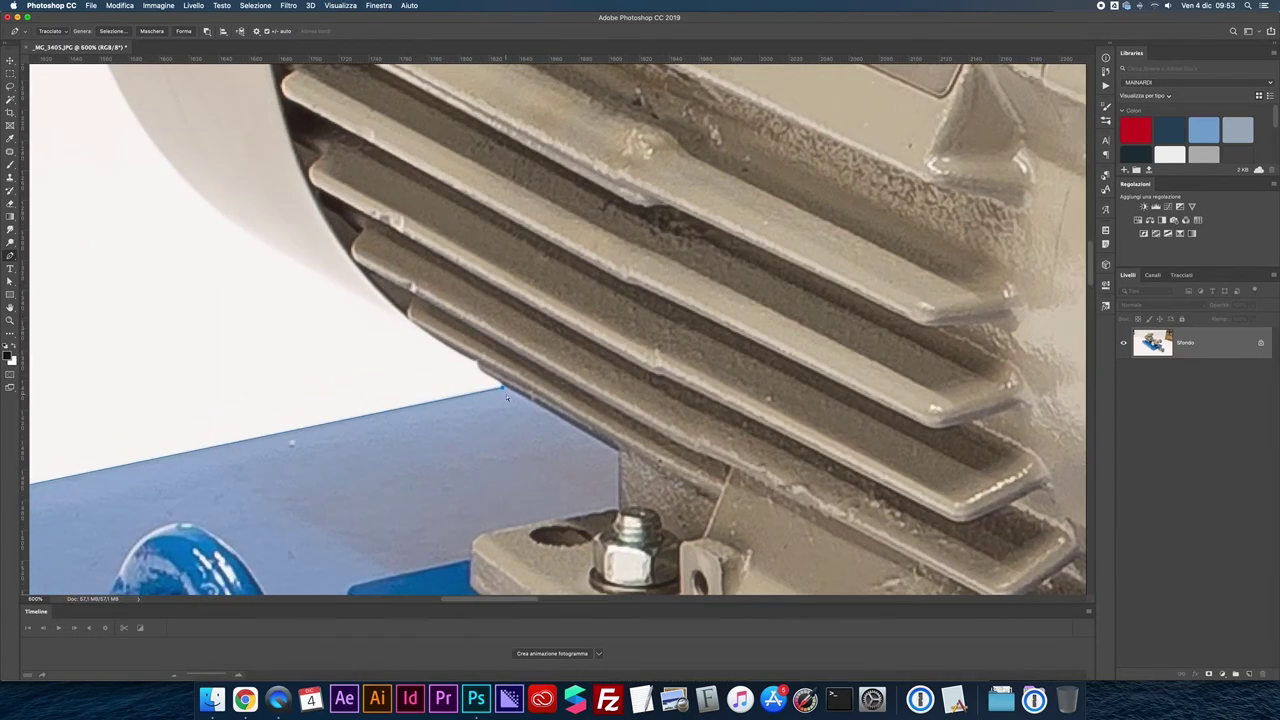
pyautogui.press('super+plus')
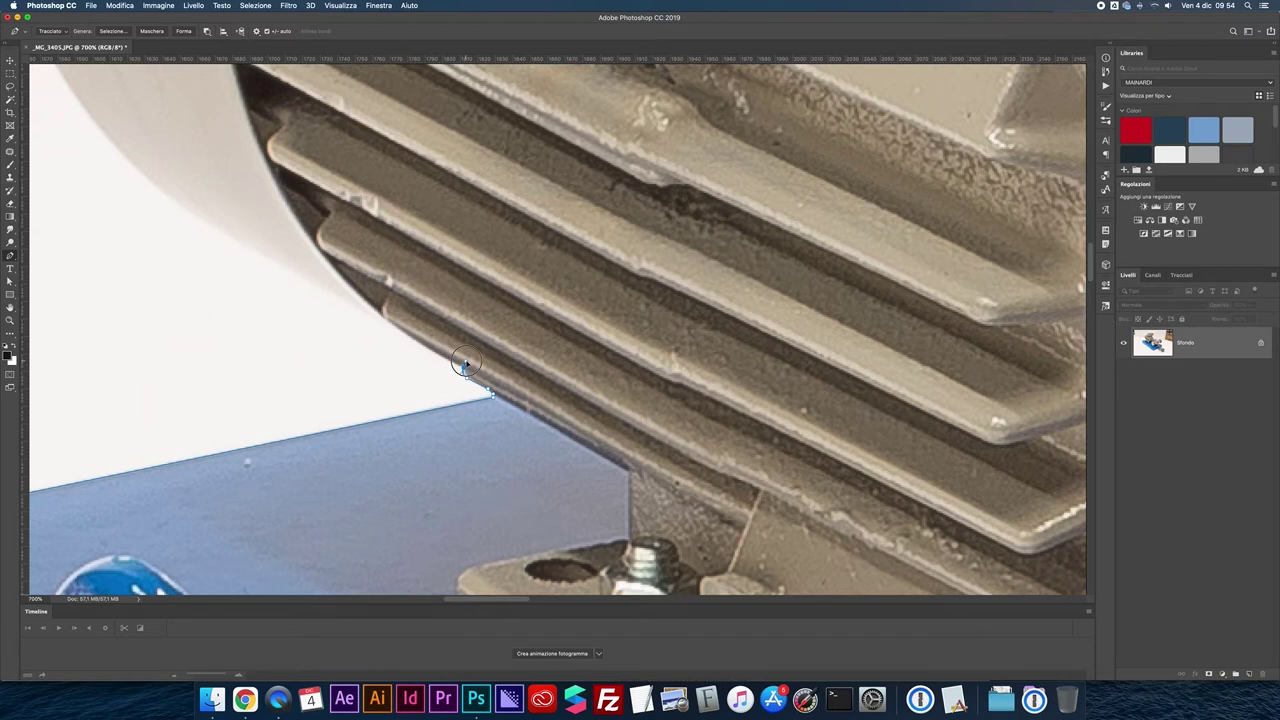
pyautogui.click(460, 363)
# - Curve the path along the end cover's lower edge up to its left rim
pyautogui.scroll(1, 381, 317)
pyautogui.click(397, 275)
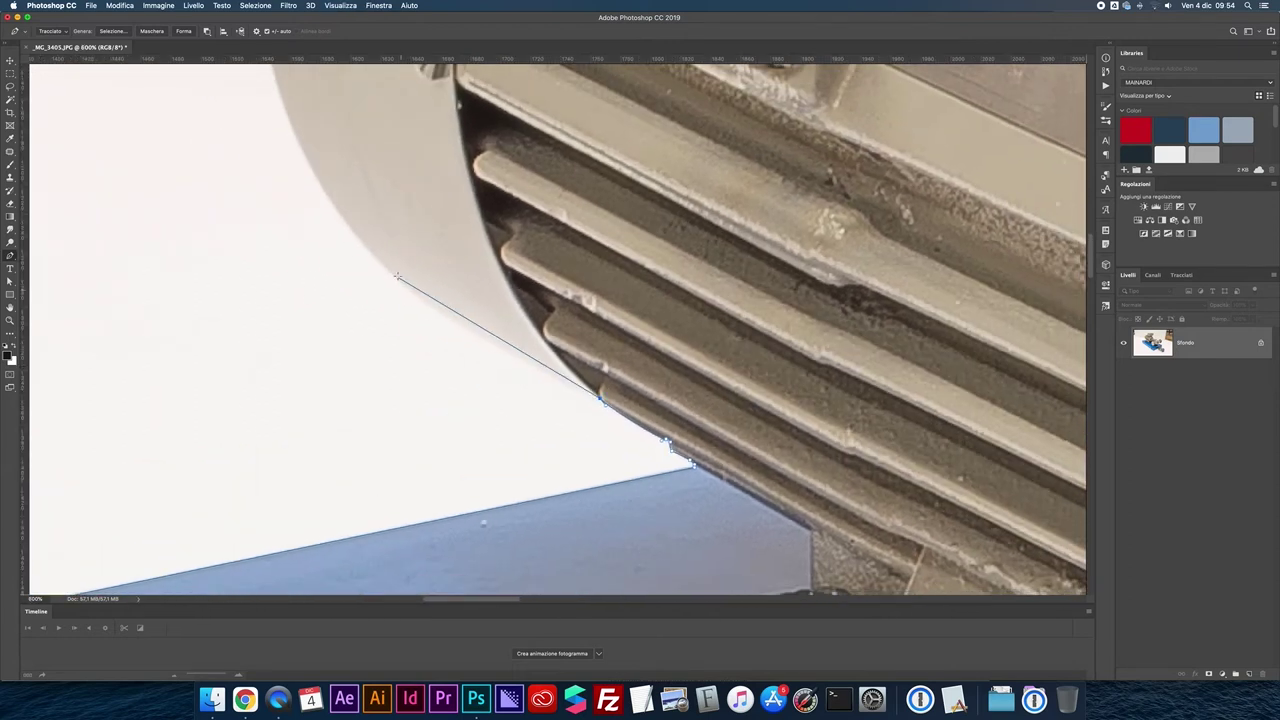
pyautogui.moveTo(397, 275); pyautogui.dragTo(361, 240)
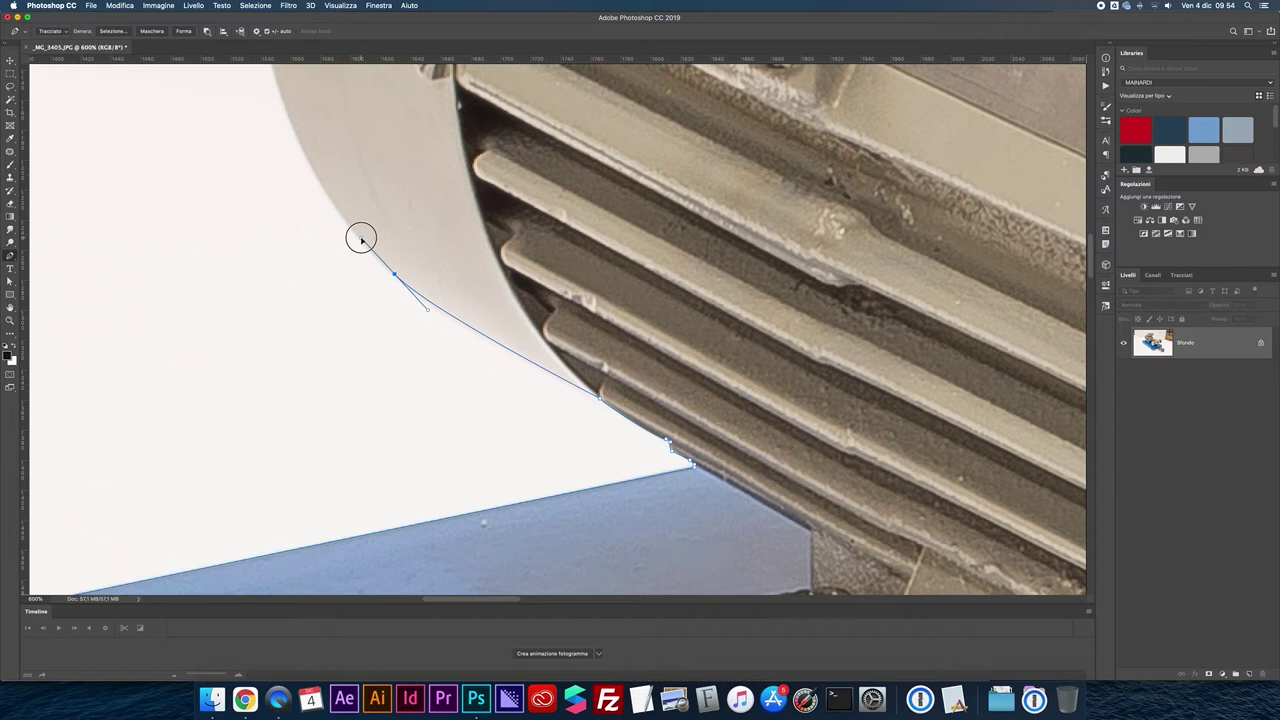
pyautogui.hotkey('ctrl', '-')
pyautogui.hotkey('ctrl', '-')
pyautogui.hotkey('ctrl', '-')
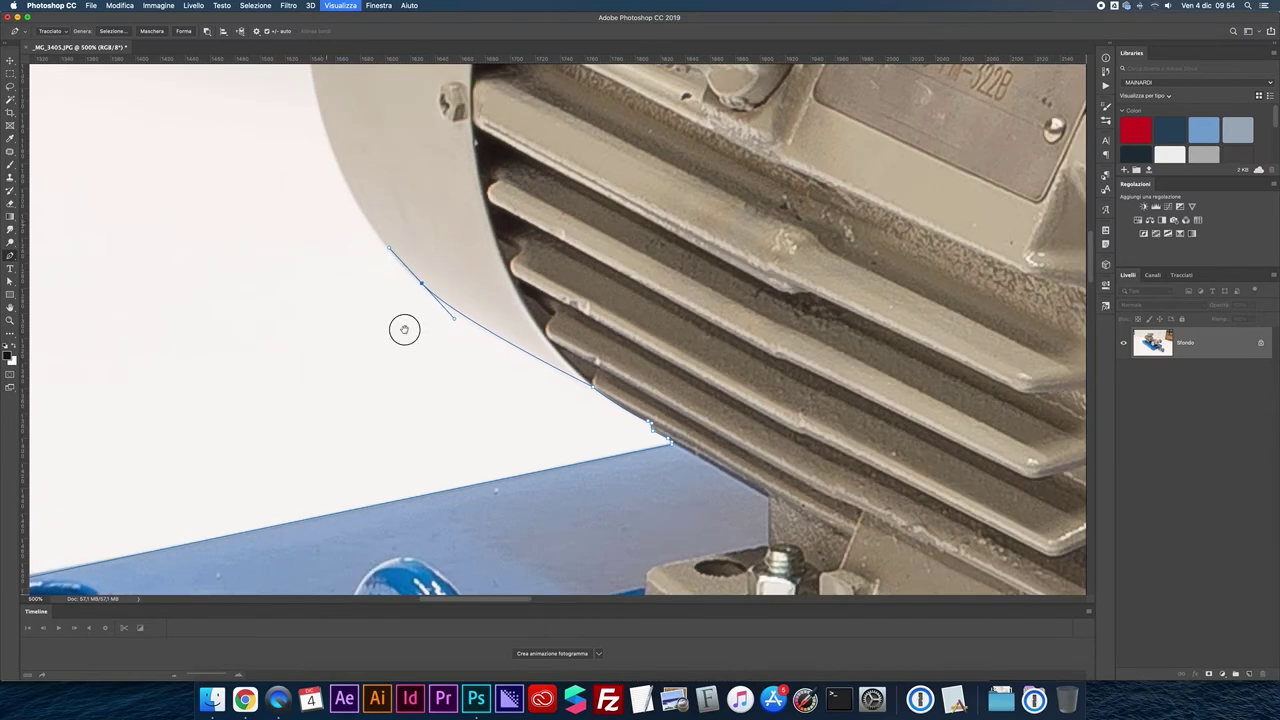
pyautogui.scroll(5, 404, 329)
pyautogui.hscroll(-5, 466, 331)
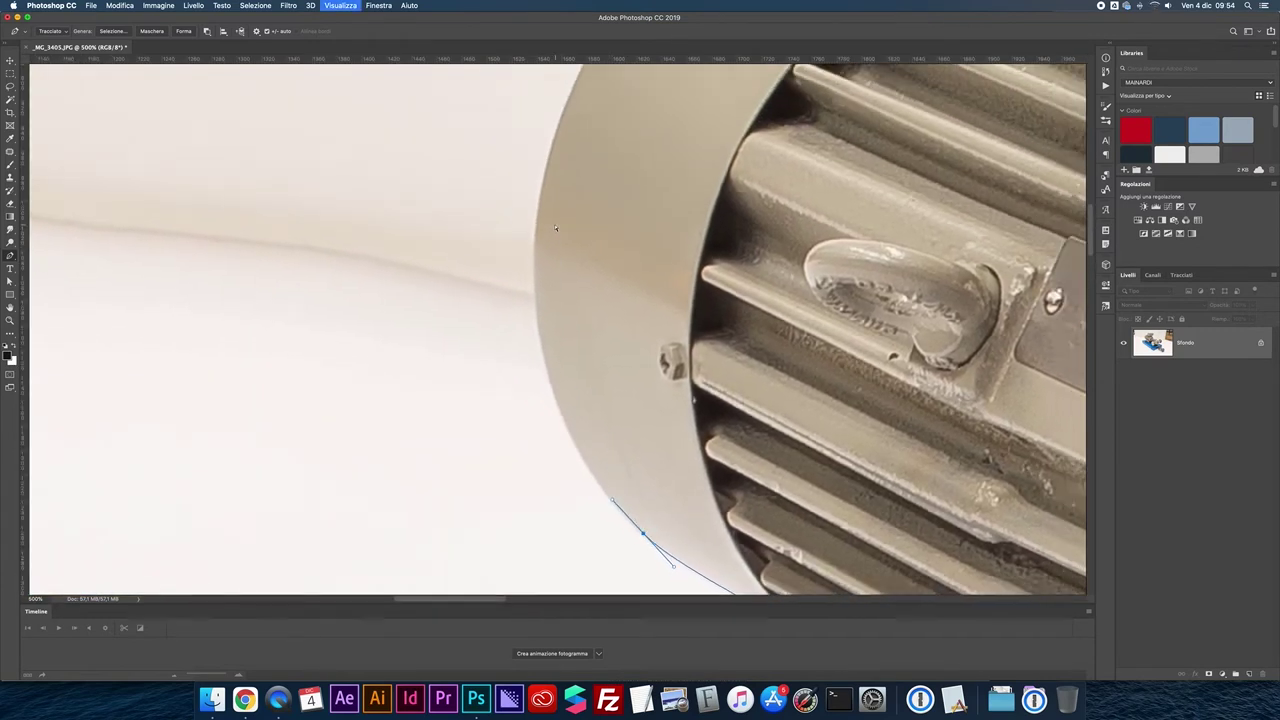
pyautogui.hotkey('ctrl', '-')
pyautogui.hotkey('ctrl', '-')
pyautogui.moveTo(560, 190)
pyautogui.mouseDown()
pyautogui.moveTo(588, 131)
pyautogui.moveTo(617, 112)
pyautogui.mouseUp()
pyautogui.scroll(4, 588, 131)
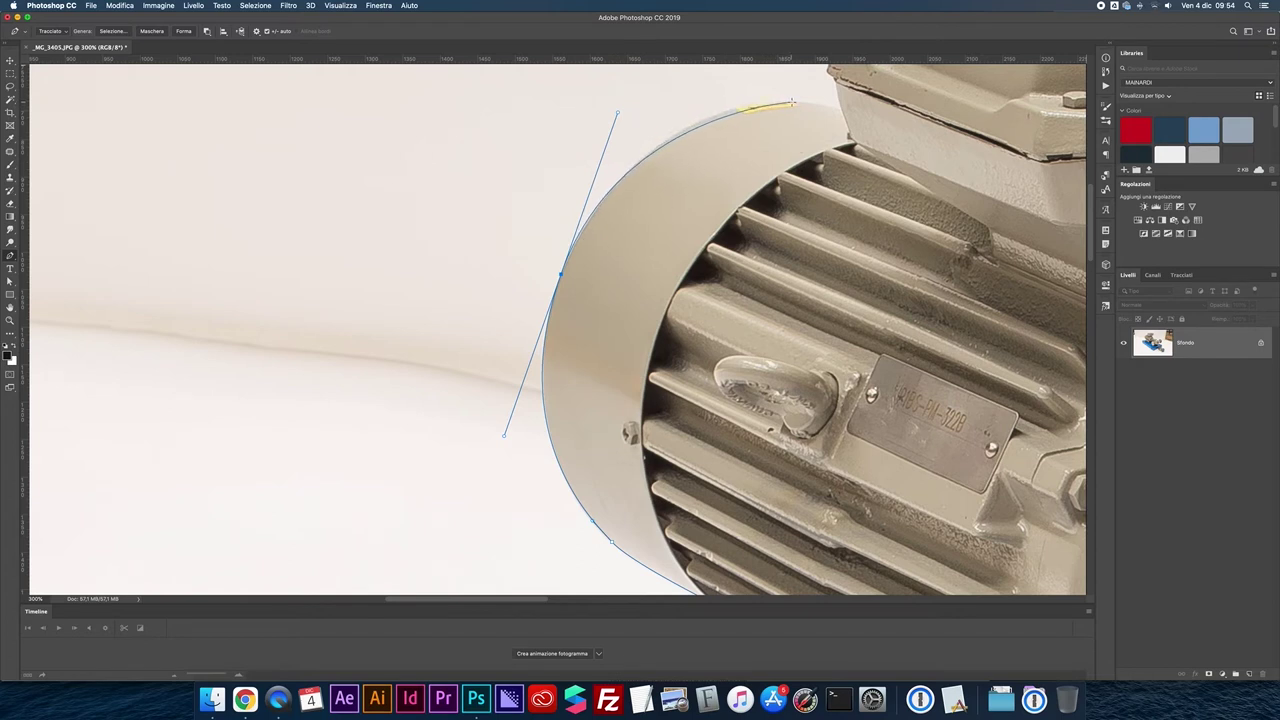
# - Try curved anchors over the cover's top, then delete the misplaced top anchors
pyautogui.moveTo(797, 101); pyautogui.dragTo(834, 104)
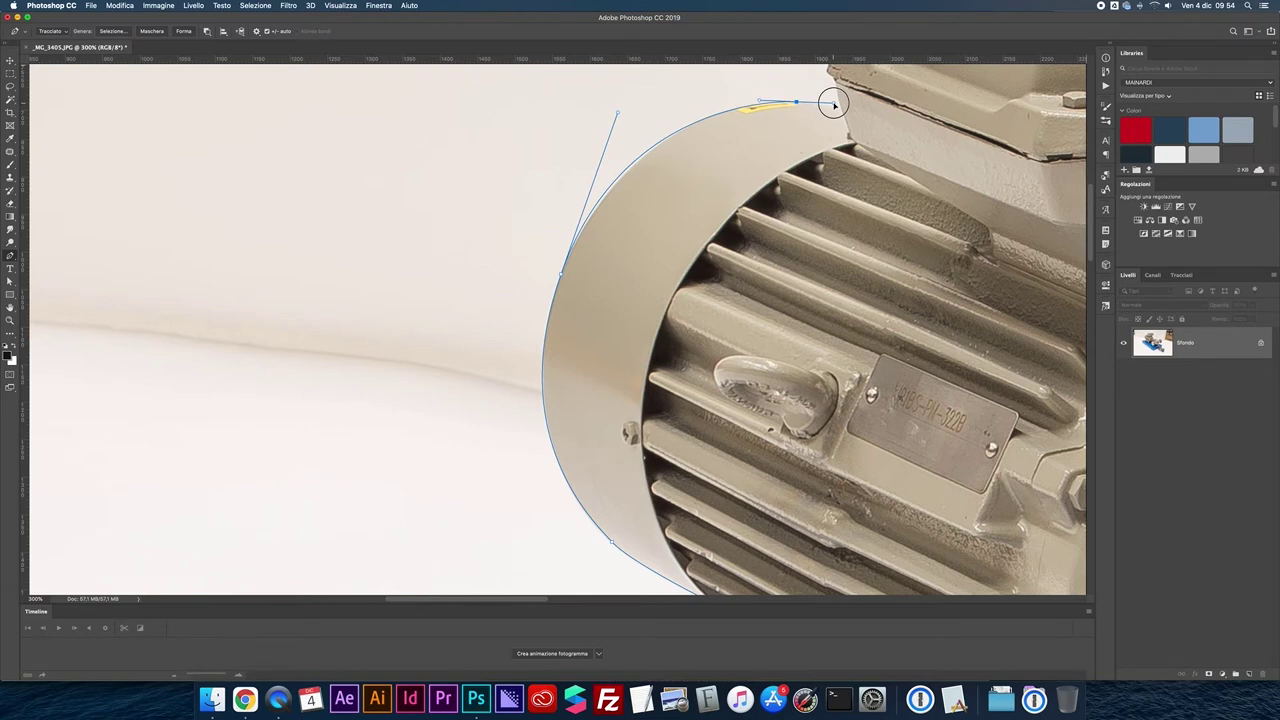
pyautogui.moveTo(624, 149)
pyautogui.mouseDown()
pyautogui.moveTo(621, 116)
pyautogui.moveTo(609, 131)
pyautogui.mouseUp()
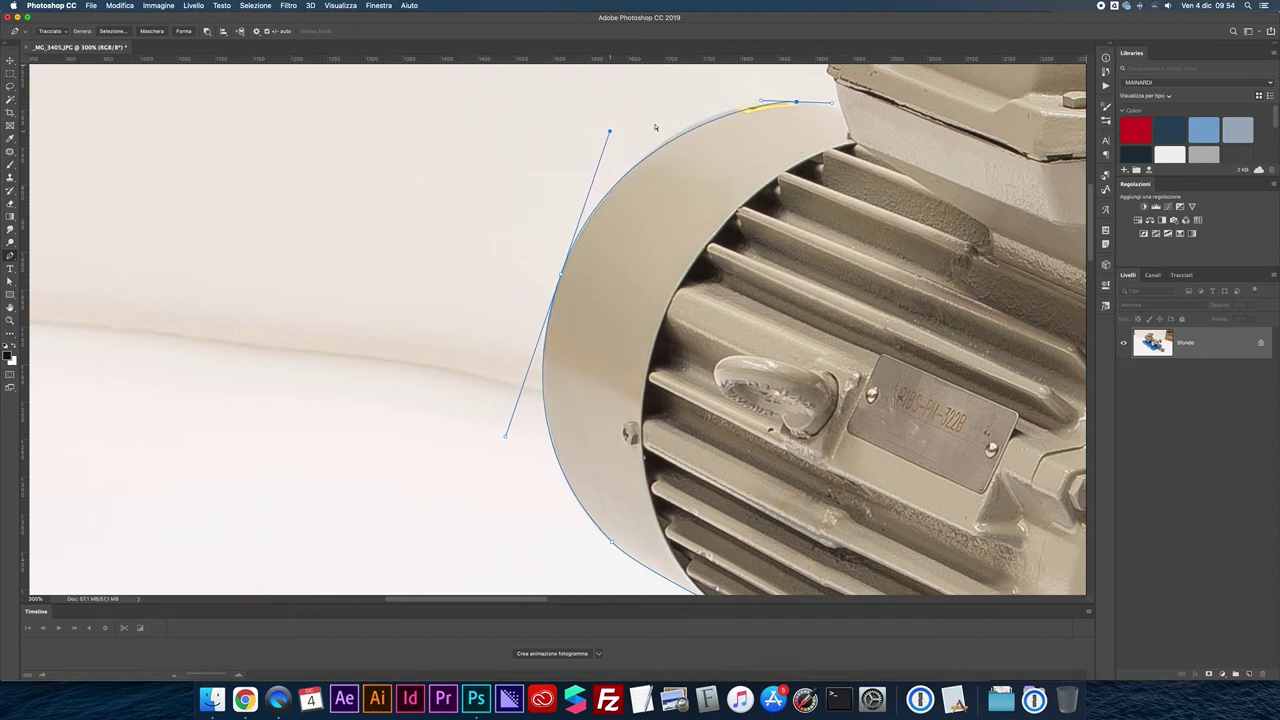
pyautogui.moveTo(762, 101)
pyautogui.mouseDown()
pyautogui.moveTo(745, 99)
pyautogui.moveTo(772, 105)
pyautogui.moveTo(720, 101)
pyautogui.mouseUp()
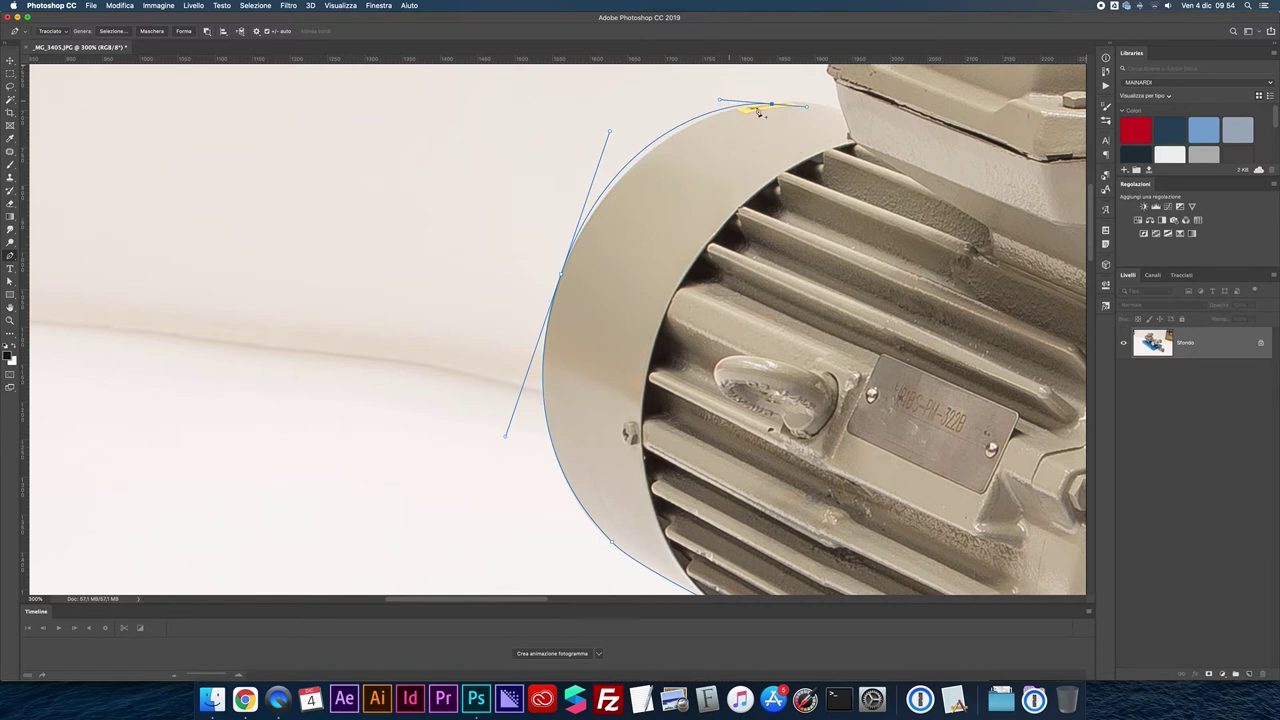
pyautogui.press('BackSpace')
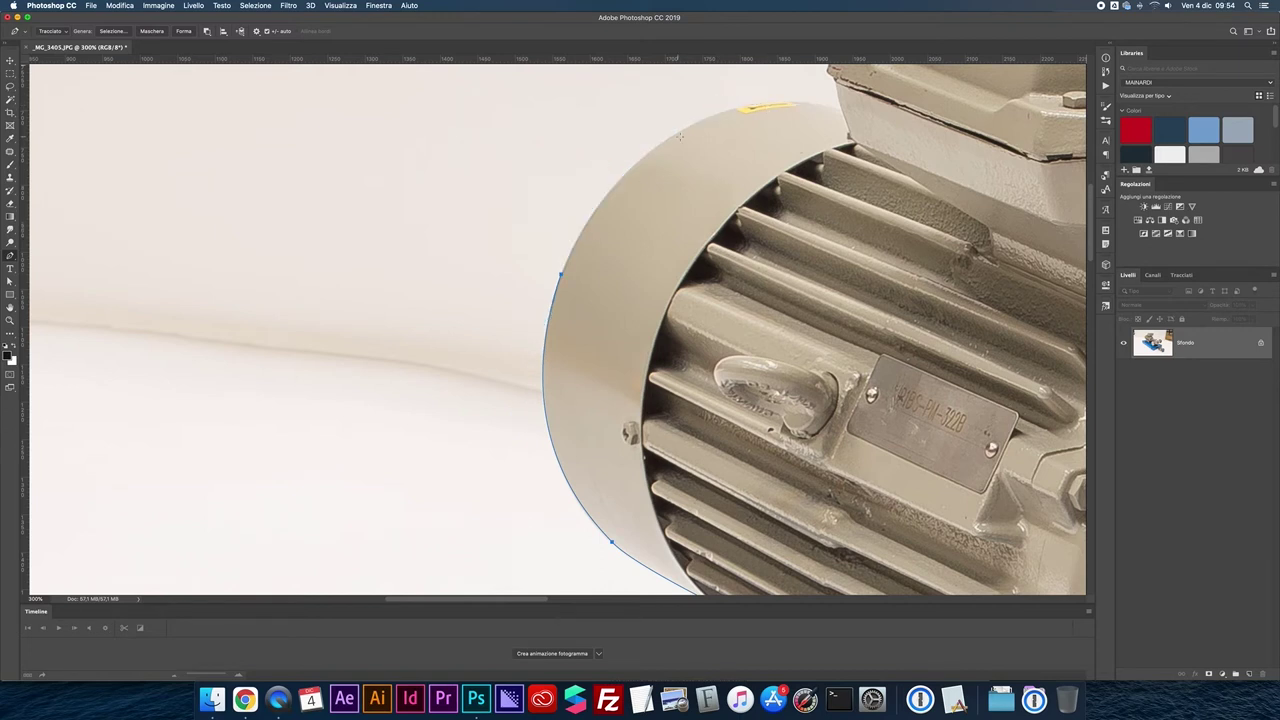
pyautogui.press('BackSpace')
# - Reshape the left rim curve and arc the path over the cover top to the terminal box corner
pyautogui.moveTo(560, 273); pyautogui.dragTo(609, 131)
pyautogui.keyDown('alt'); pyautogui.click(560, 273); pyautogui.keyUp('alt')
pyautogui.moveTo(701, 121); pyautogui.dragTo(800, 86)
pyautogui.click(844, 110)
pyautogui.scroll(2, 844, 110)
pyautogui.click(643, 197)
# - Zoomed in, add curved anchors up the terminal box edge and along the base's side
pyautogui.press('super+plus')
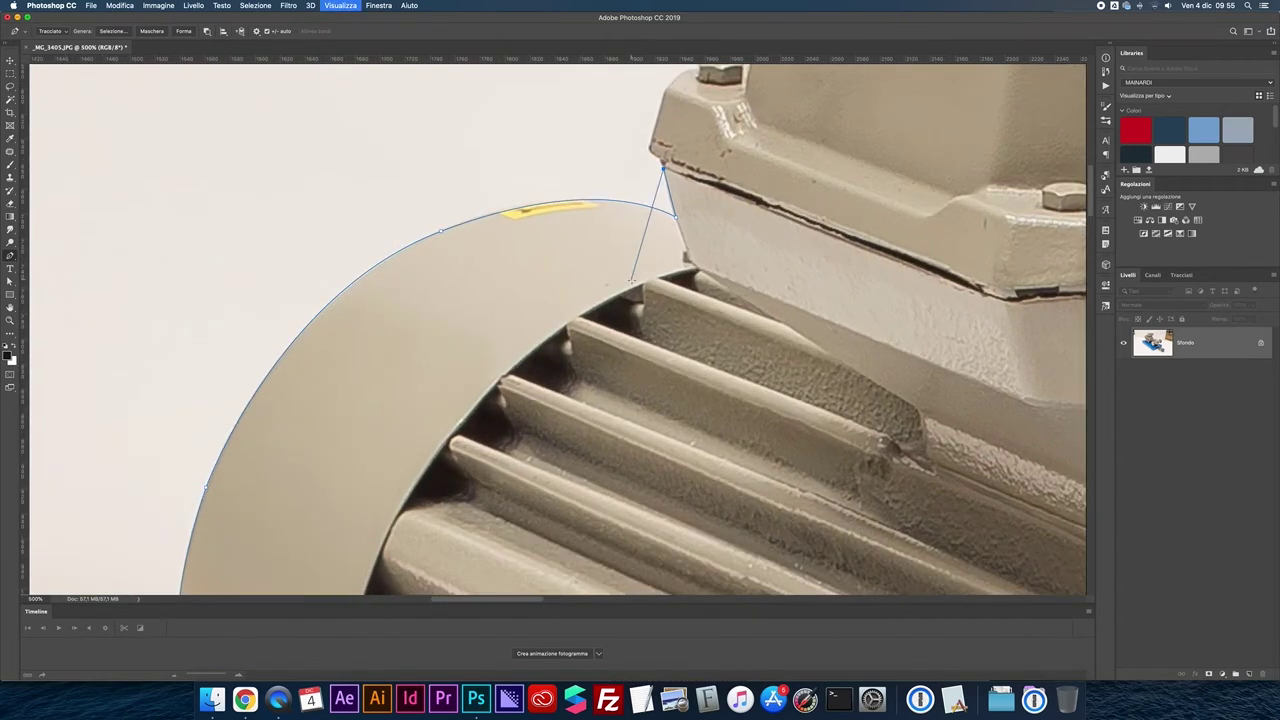
pyautogui.press('super+plus')
pyautogui.press('super+plus')
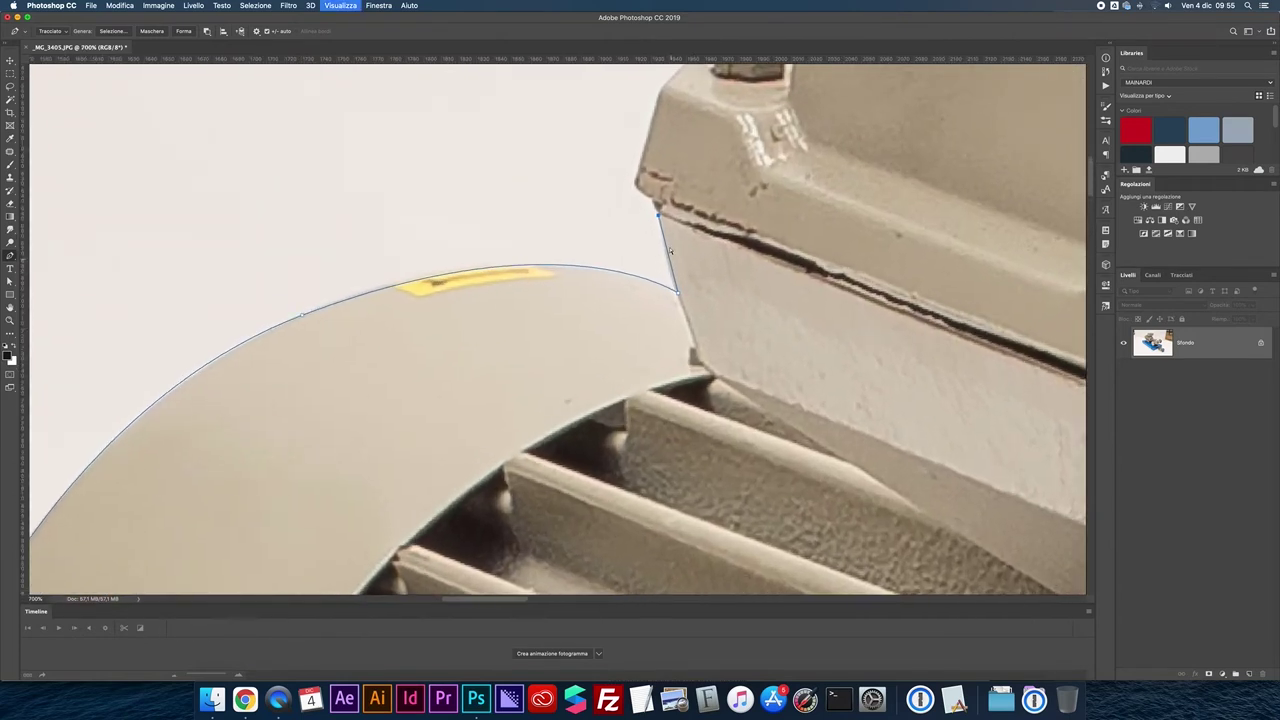
pyautogui.click(654, 199)
pyautogui.moveTo(637, 181); pyautogui.dragTo(642, 158)
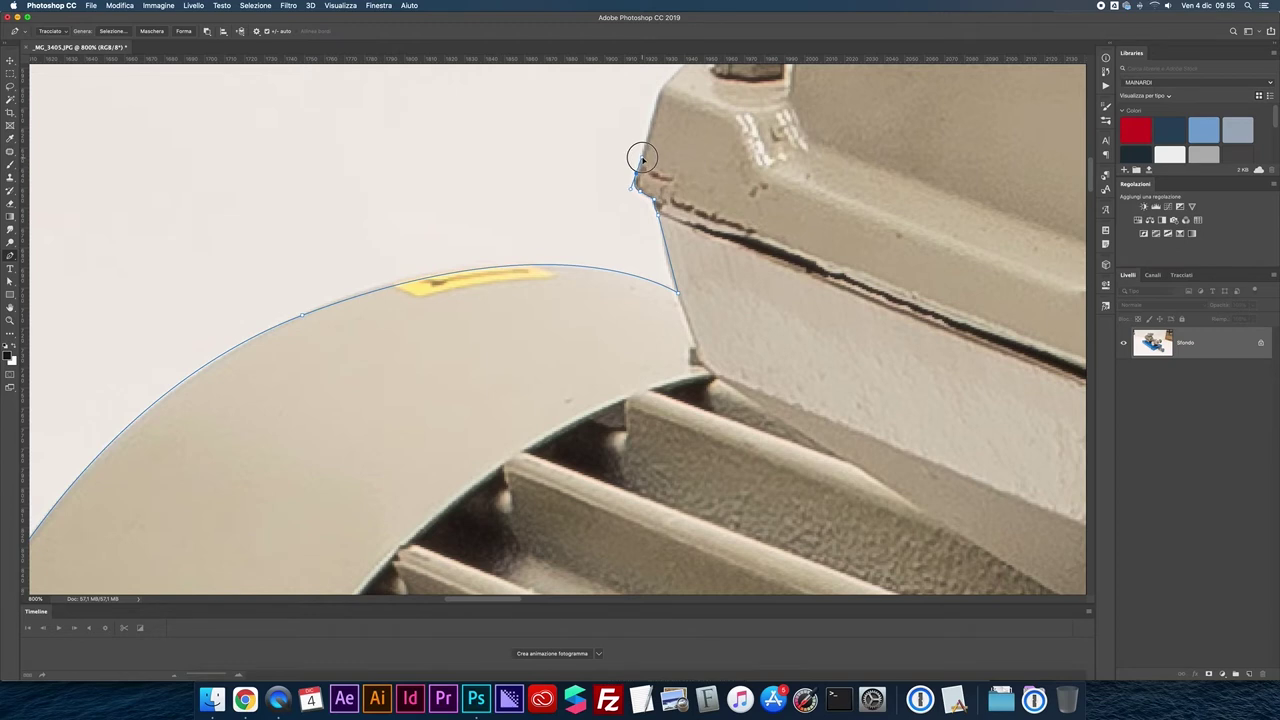
pyautogui.scroll(5, 642, 158)
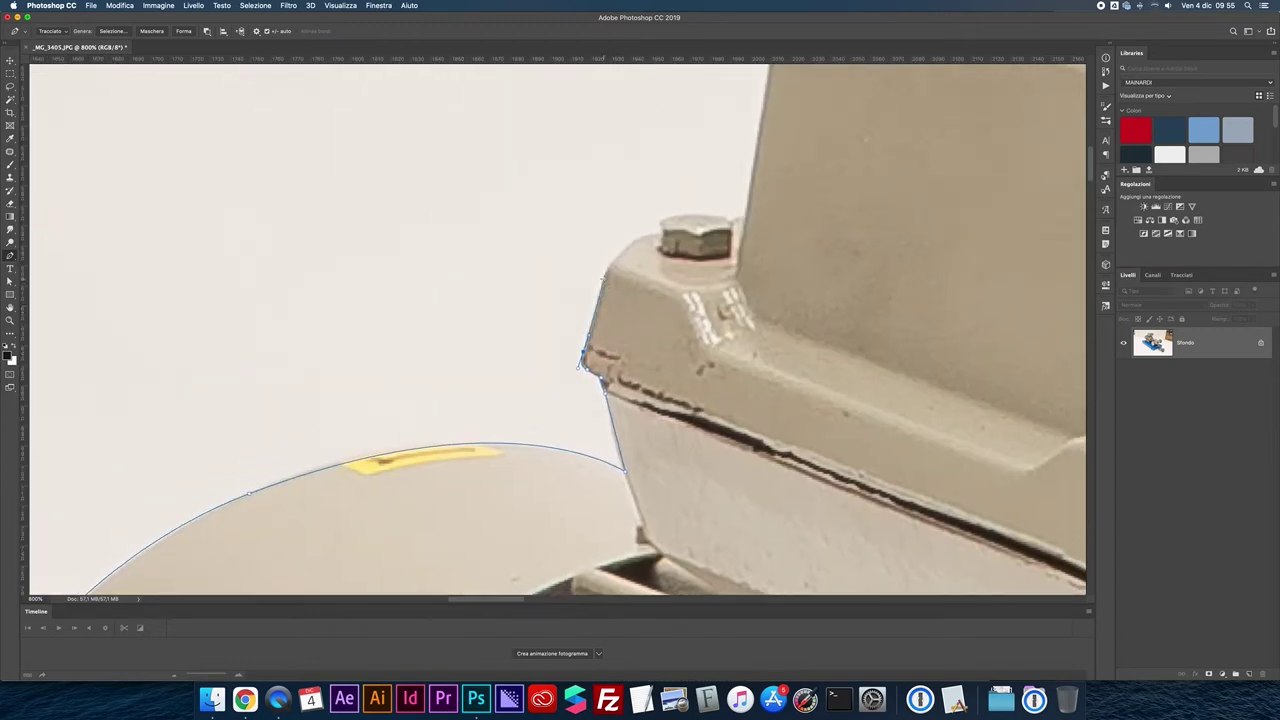
pyautogui.moveTo(616, 258); pyautogui.dragTo(632, 240)
# - Step the path around the hex bolt, undoing one stray anchor placed above it
pyautogui.click(680, 240)
pyautogui.click(660, 236)
pyautogui.click(661, 223)
pyautogui.press('super+minus')
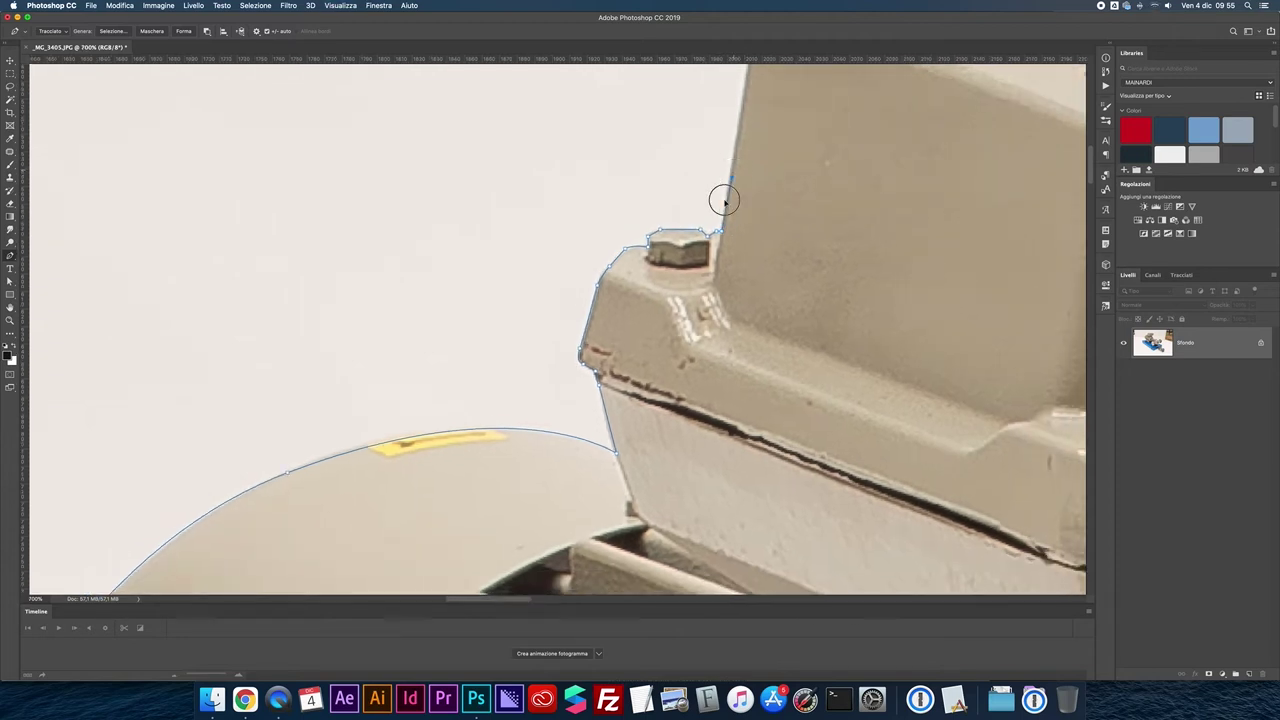
pyautogui.click(726, 120)
pyautogui.moveTo(726, 94); pyautogui.dragTo(564, 307)
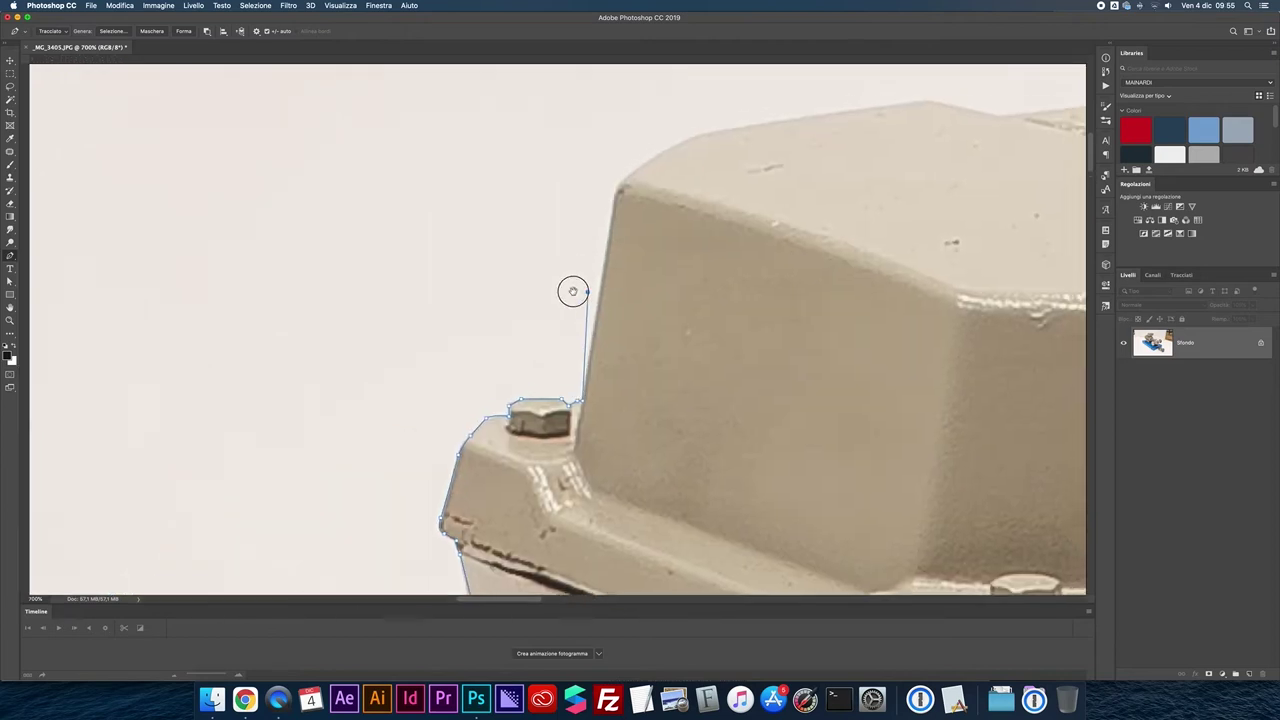
pyautogui.press('super+z')
# - Carry the path up the terminal box side and around the lid's rounded corner
pyautogui.click(577, 263)
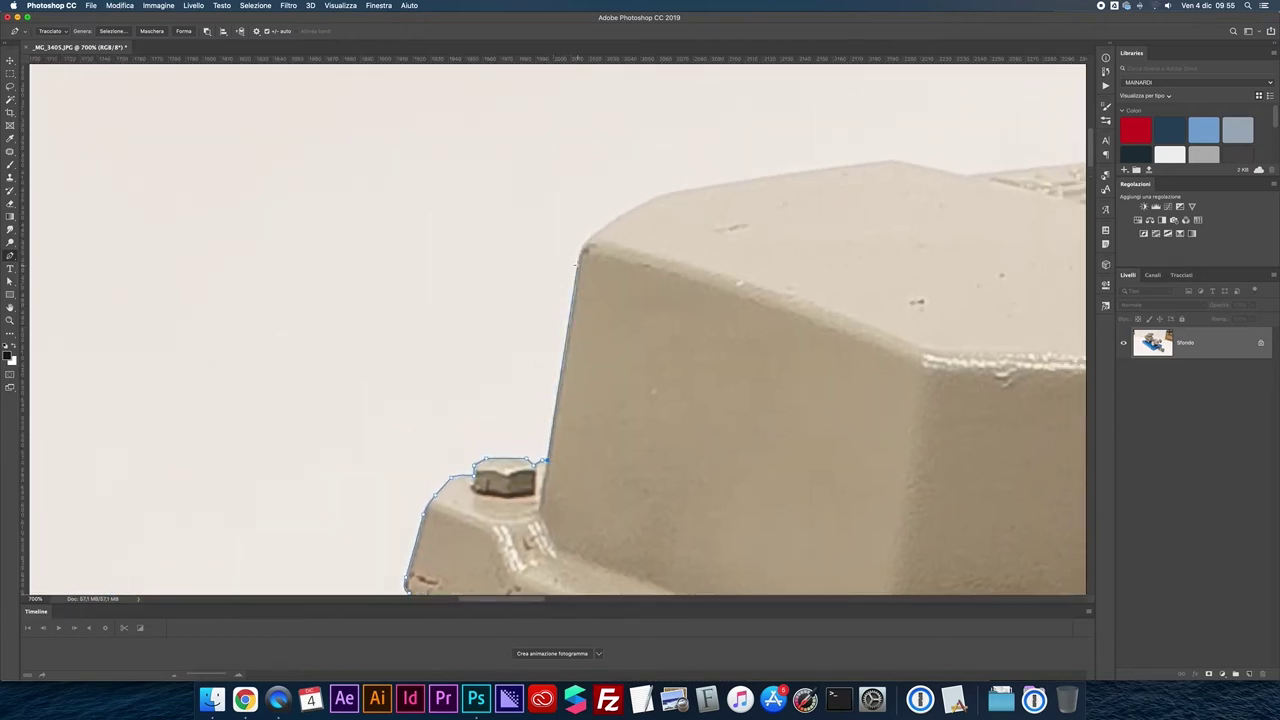
pyautogui.click(577, 262)
pyautogui.moveTo(592, 237); pyautogui.dragTo(602, 229)
pyautogui.moveTo(691, 189); pyautogui.dragTo(716, 186)
pyautogui.scroll(3, 716, 186)
pyautogui.hscroll(5, 716, 186)
pyautogui.click(604, 312)
pyautogui.moveTo(632, 313); pyautogui.dragTo(643, 317)
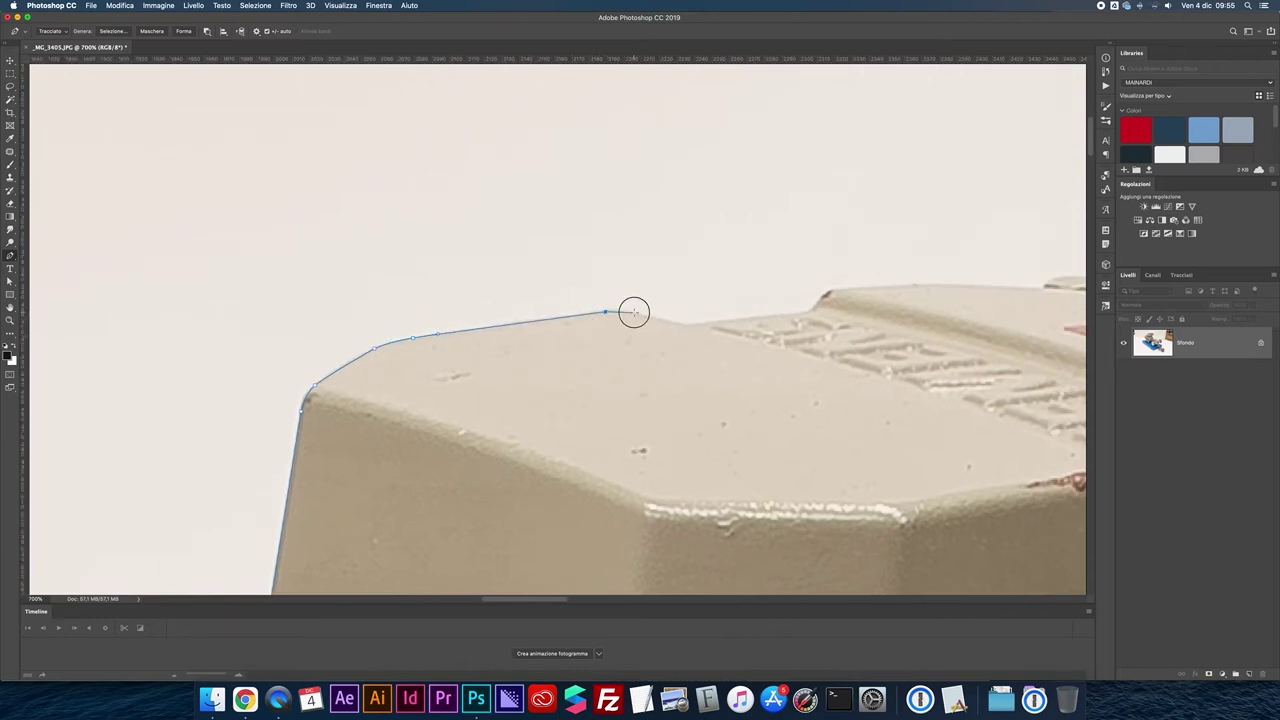
# - Place corner anchors along the lid top to its raised edge, undoing one stray handle
pyautogui.click(684, 325)
pyautogui.click(801, 314)
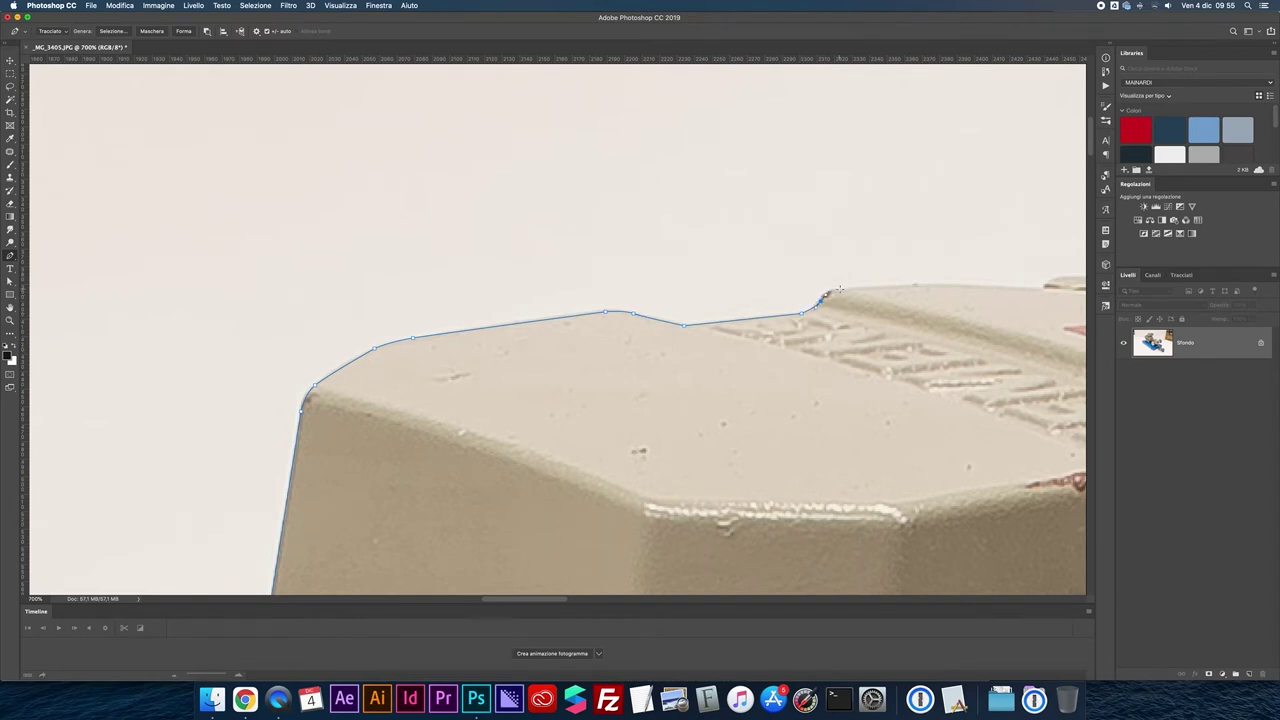
pyautogui.moveTo(838, 290); pyautogui.dragTo(849, 289)
pyautogui.press('cmd+z')
pyautogui.moveTo(929, 290); pyautogui.dragTo(757, 306)
pyautogui.click(822, 303)
pyautogui.click(883, 306)
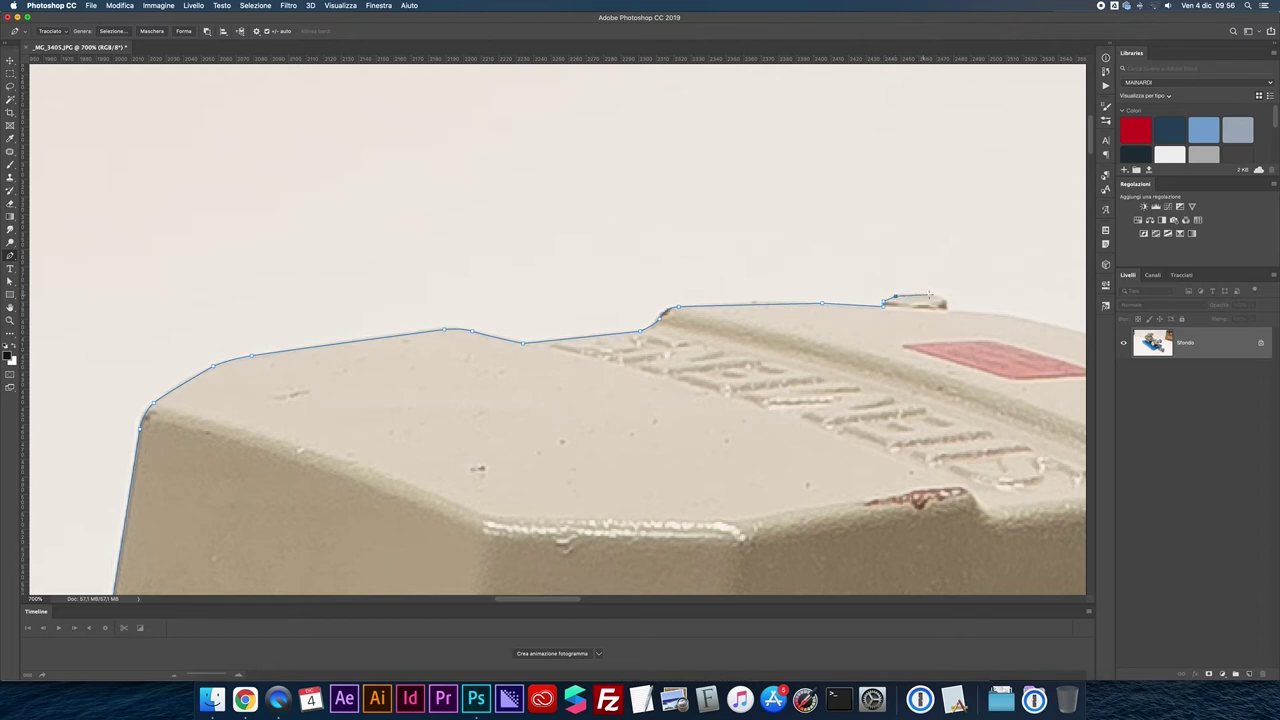
pyautogui.click(946, 300)
# - Continue the path past the small lid bump and curve it along the sloping edge
pyautogui.hscroll(5, 823, 271)
pyautogui.scroll(-1, 823, 271)
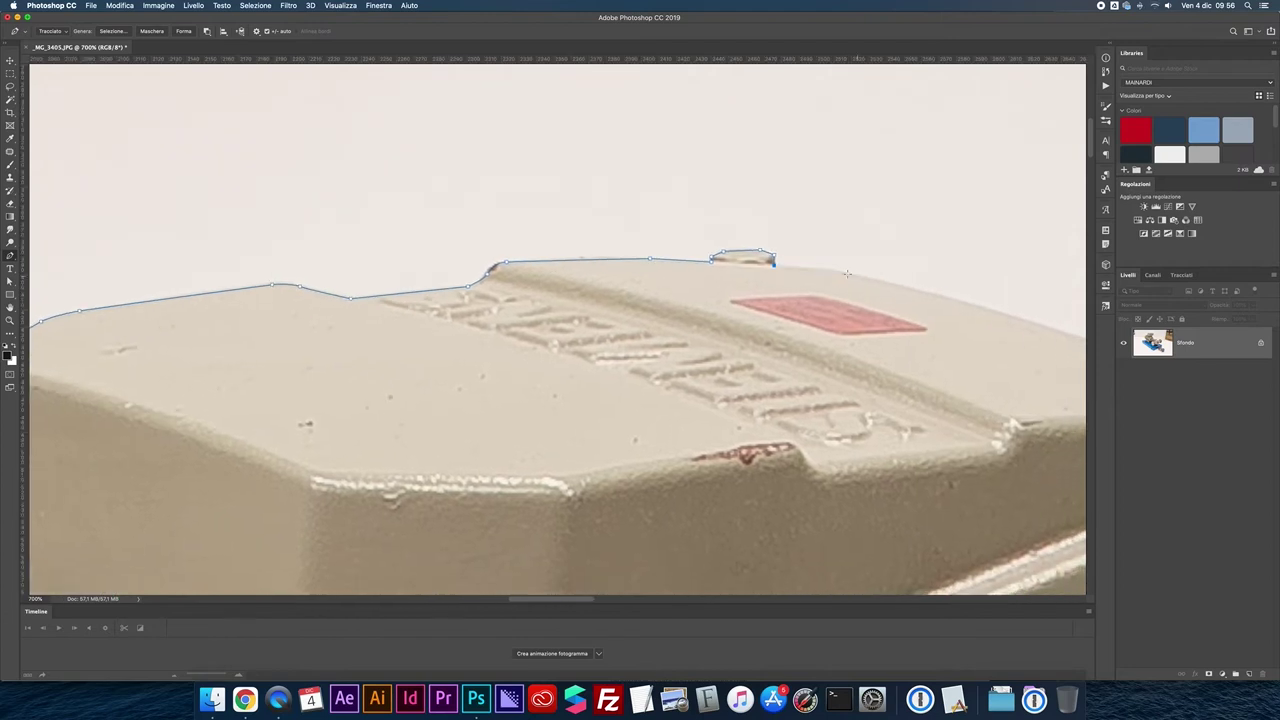
pyautogui.click(819, 269)
pyautogui.click(889, 285)
pyautogui.hscroll(2, 889, 285)
pyautogui.scroll(-1, 889, 285)
pyautogui.hscroll(5, 820, 254)
pyautogui.scroll(-2, 820, 254)
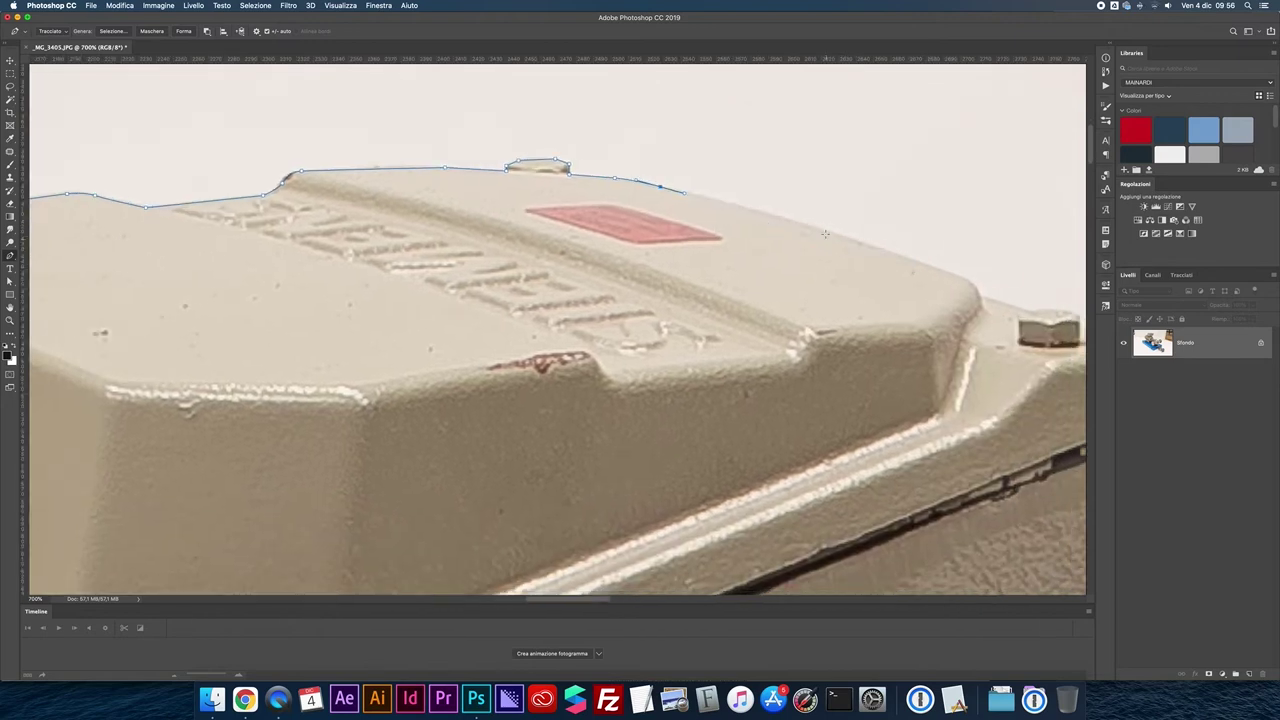
pyautogui.moveTo(949, 273); pyautogui.dragTo(1072, 328)
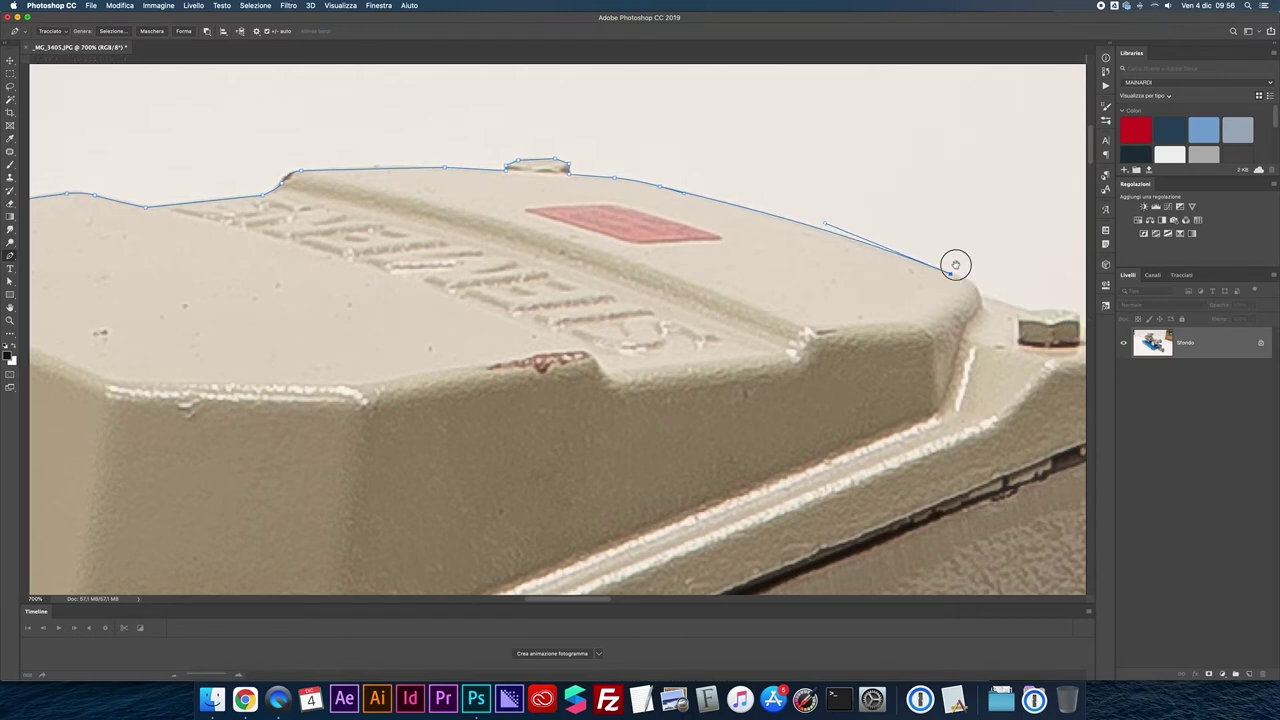
# - Wrap the path around the corner bolt and down the lid corner to the box's right side
pyautogui.moveTo(950, 274); pyautogui.dragTo(812, 212)
pyautogui.click(818, 215)
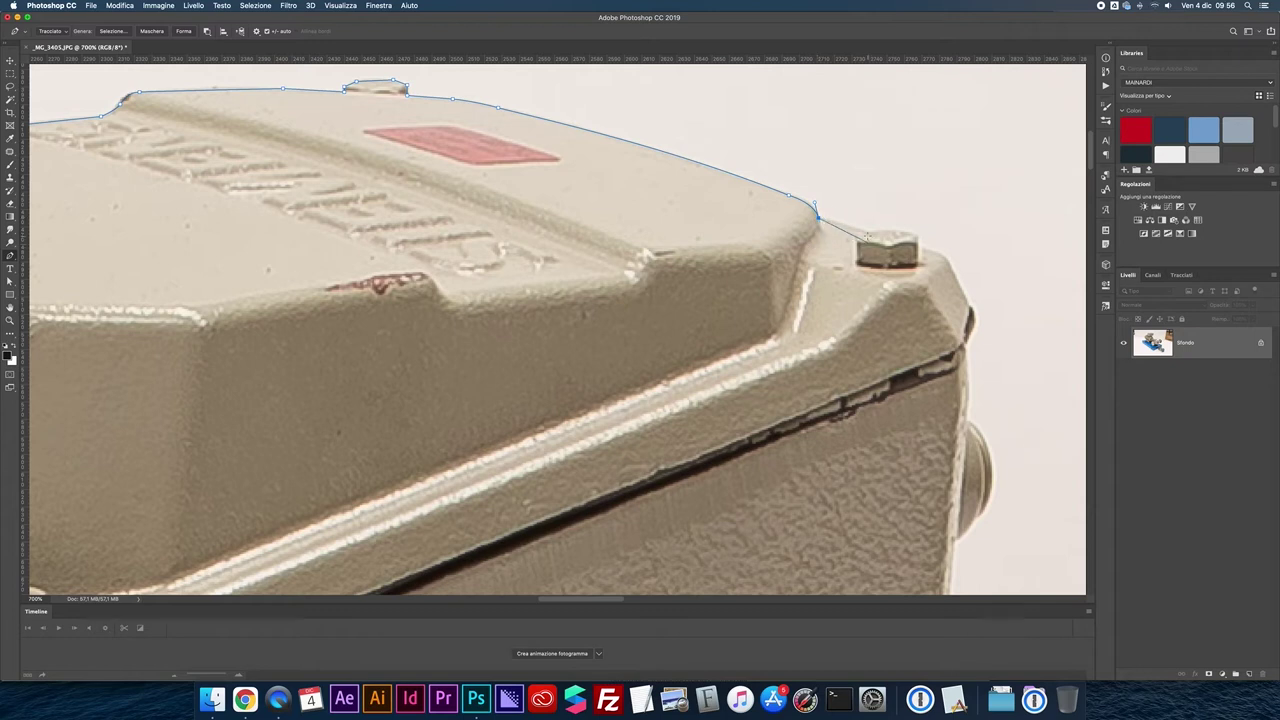
pyautogui.click(866, 233)
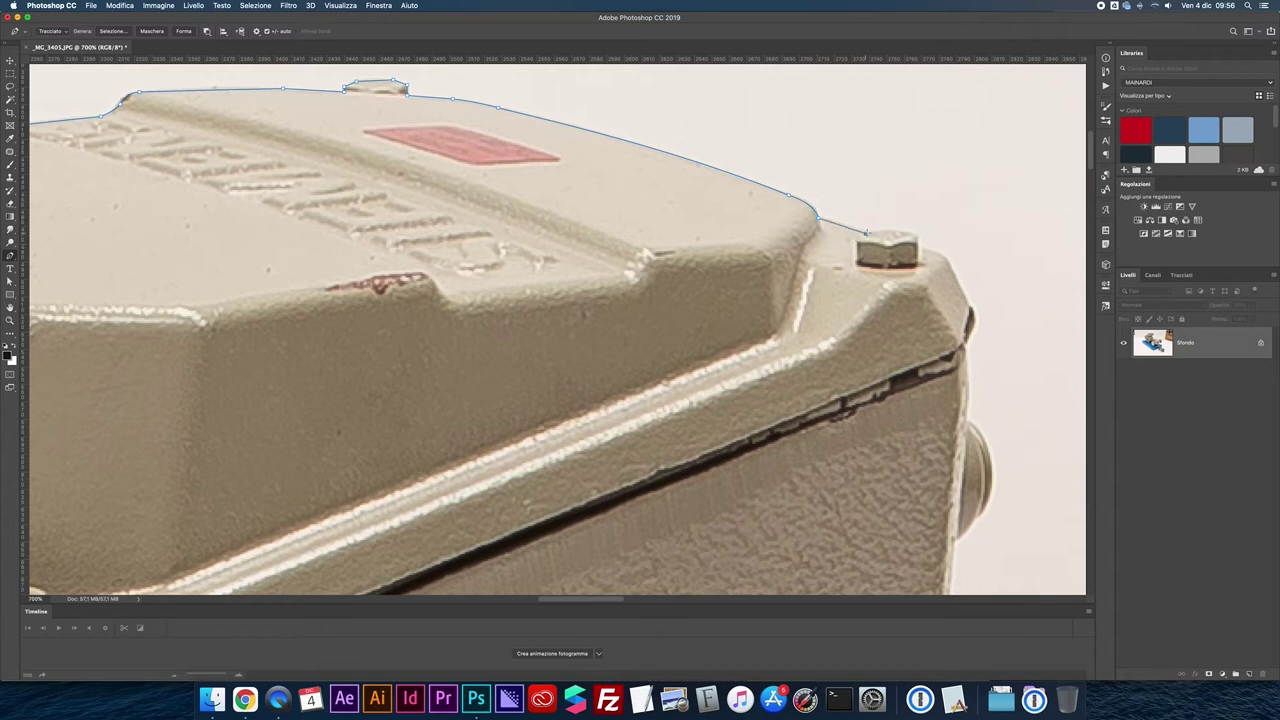
pyautogui.click(909, 232)
pyautogui.click(951, 269)
pyautogui.click(967, 297)
pyautogui.click(968, 355)
pyautogui.scroll(-3, 960, 340)
pyautogui.scroll(-2, 950, 325)
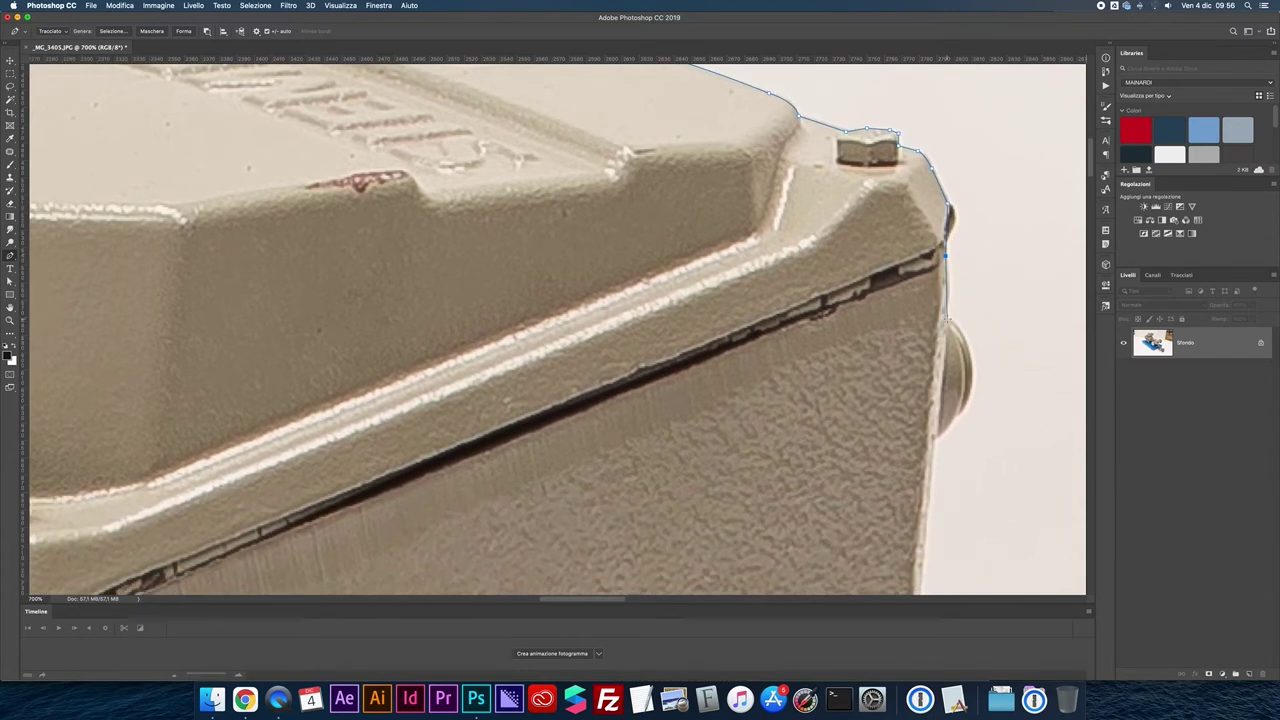
# - Curve the path around the side cap and down the box's right side to its lower edge
pyautogui.moveTo(972, 374); pyautogui.dragTo(972, 418)
pyautogui.scroll(-5, 905, 400)
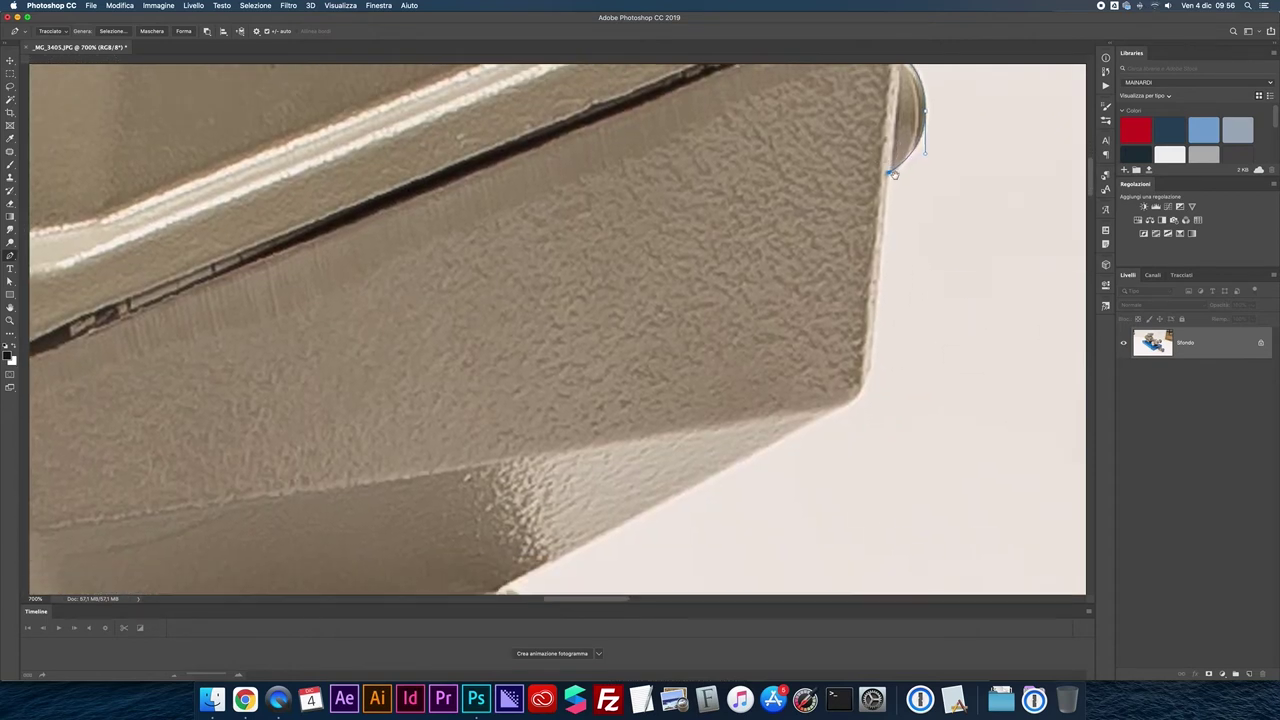
pyautogui.click(869, 369)
pyautogui.click(822, 414)
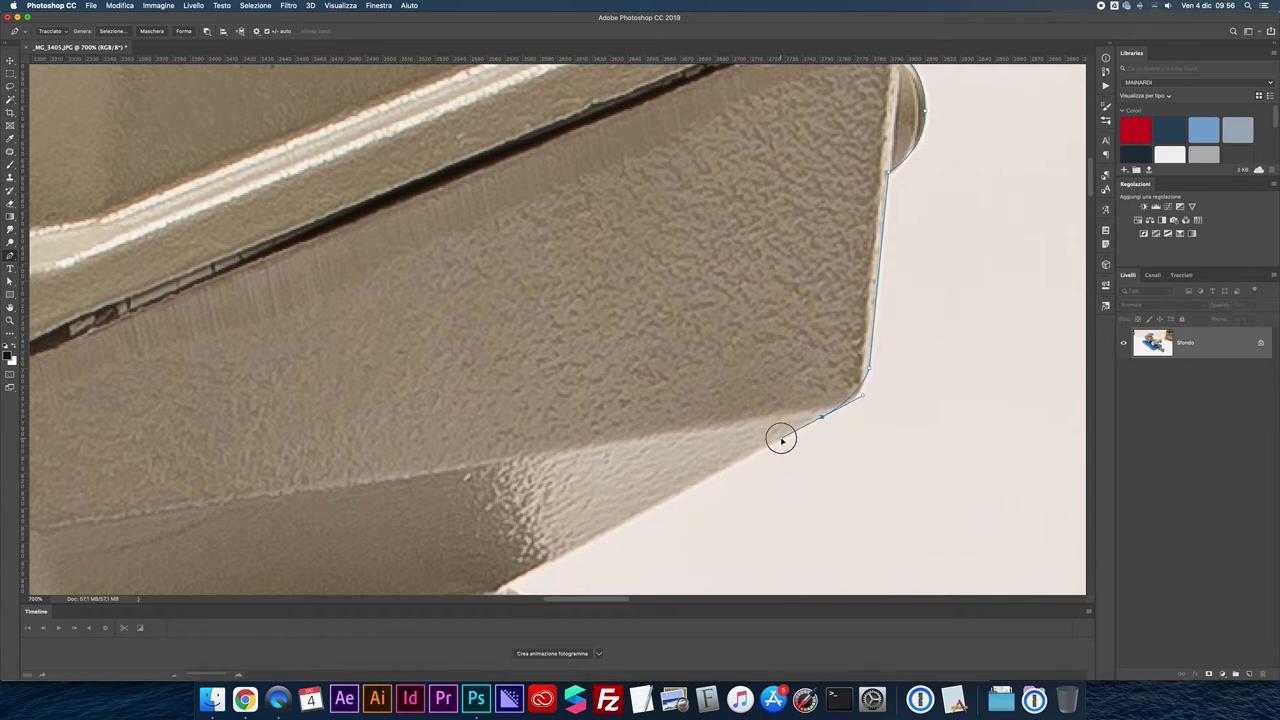
pyautogui.scroll(-5, 808, 437)
pyautogui.click(570, 351)
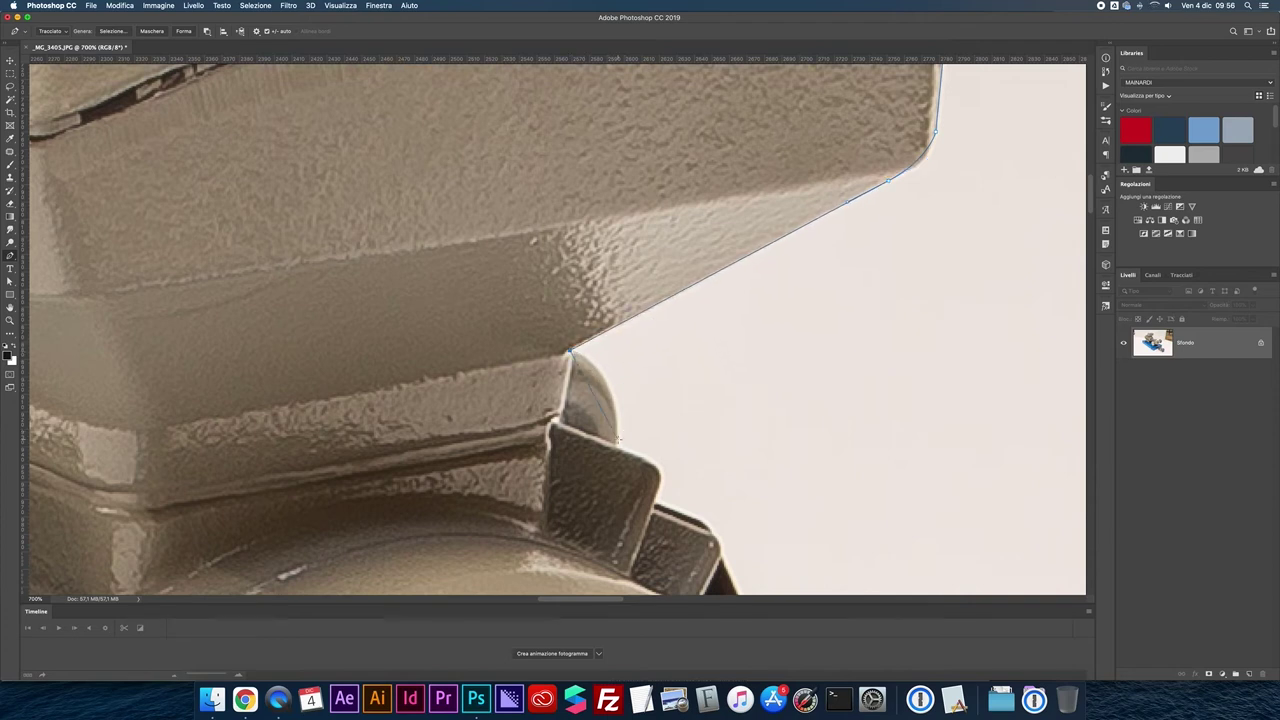
# - Trace the rounded part below and the edges of the two small tabs
pyautogui.moveTo(617, 448); pyautogui.dragTo(609, 527)
pyautogui.click(656, 464)
pyautogui.click(659, 488)
pyautogui.scroll(-5, 661, 500)
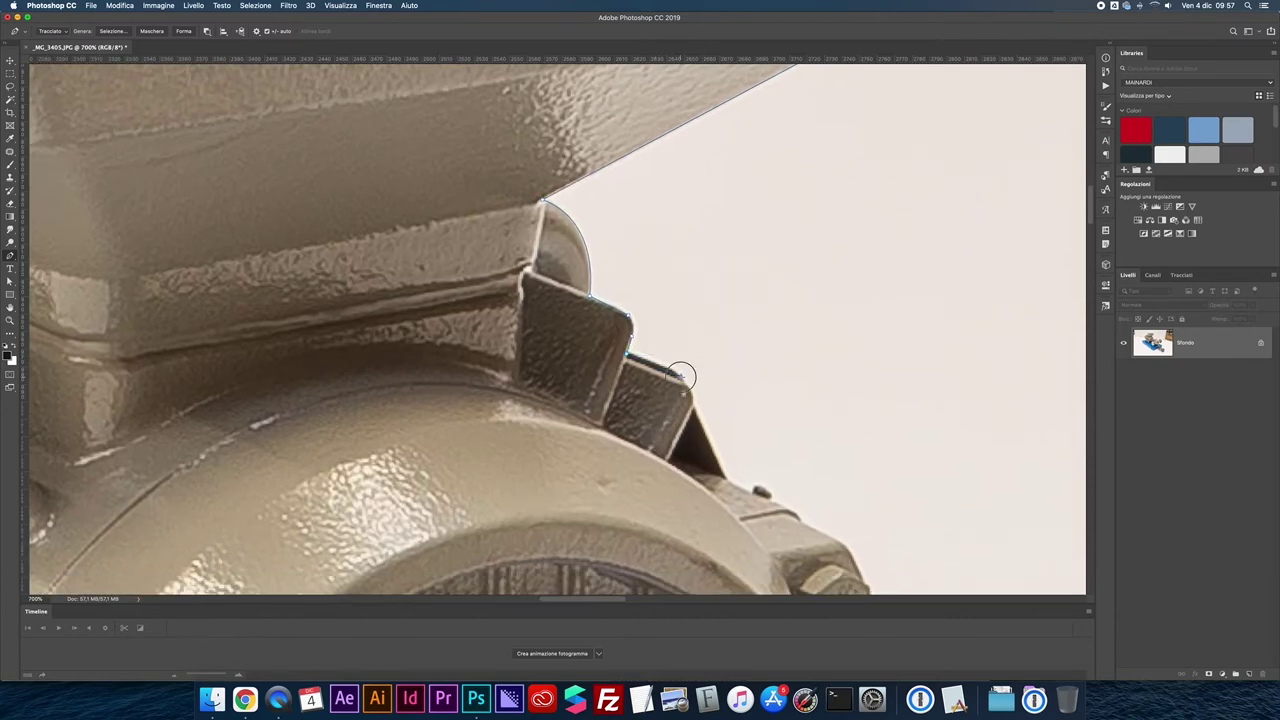
pyautogui.click(683, 383)
pyautogui.moveTo(692, 408)
pyautogui.mouseDown()
pyautogui.moveTo(688, 432)
pyautogui.moveTo(690, 420)
pyautogui.mouseUp()
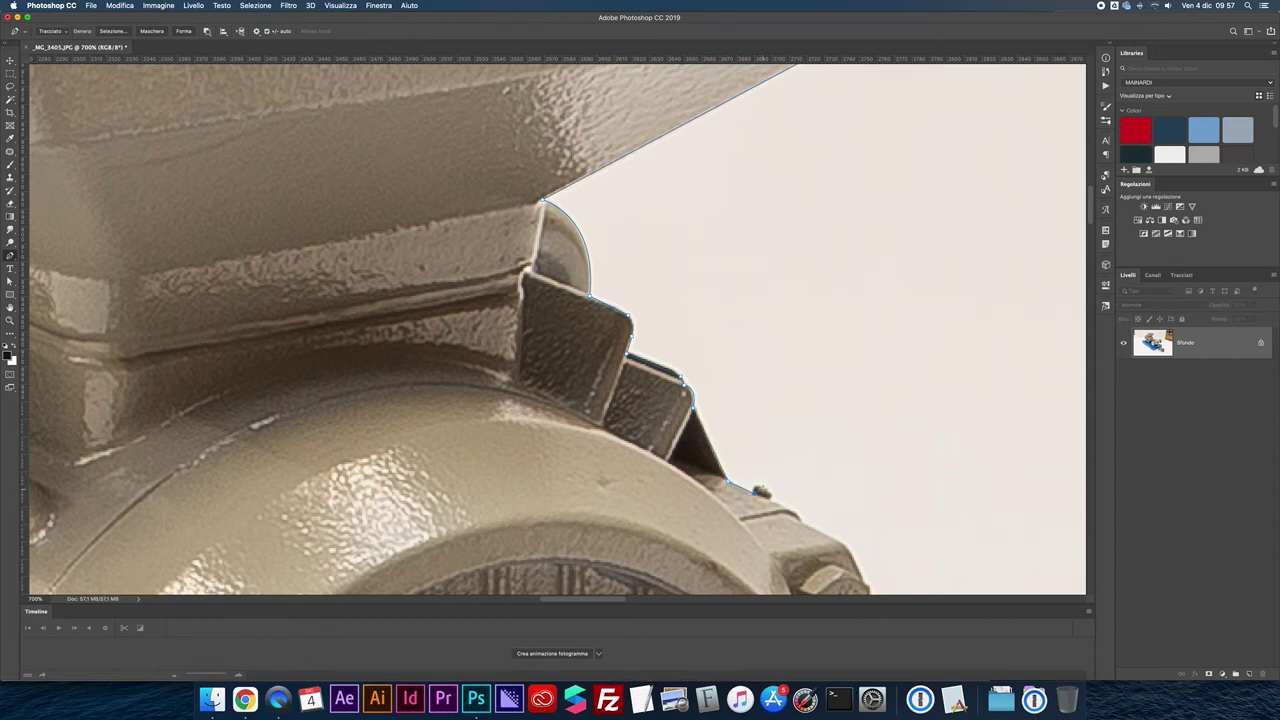
# - Trace the motor's ridged top edge and down the end-cap bolt with curved and corner anchors
pyautogui.moveTo(760, 491); pyautogui.dragTo(774, 500)
pyautogui.moveTo(799, 512)
pyautogui.mouseDown()
pyautogui.moveTo(799, 533)
pyautogui.moveTo(714, 353)
pyautogui.mouseUp()
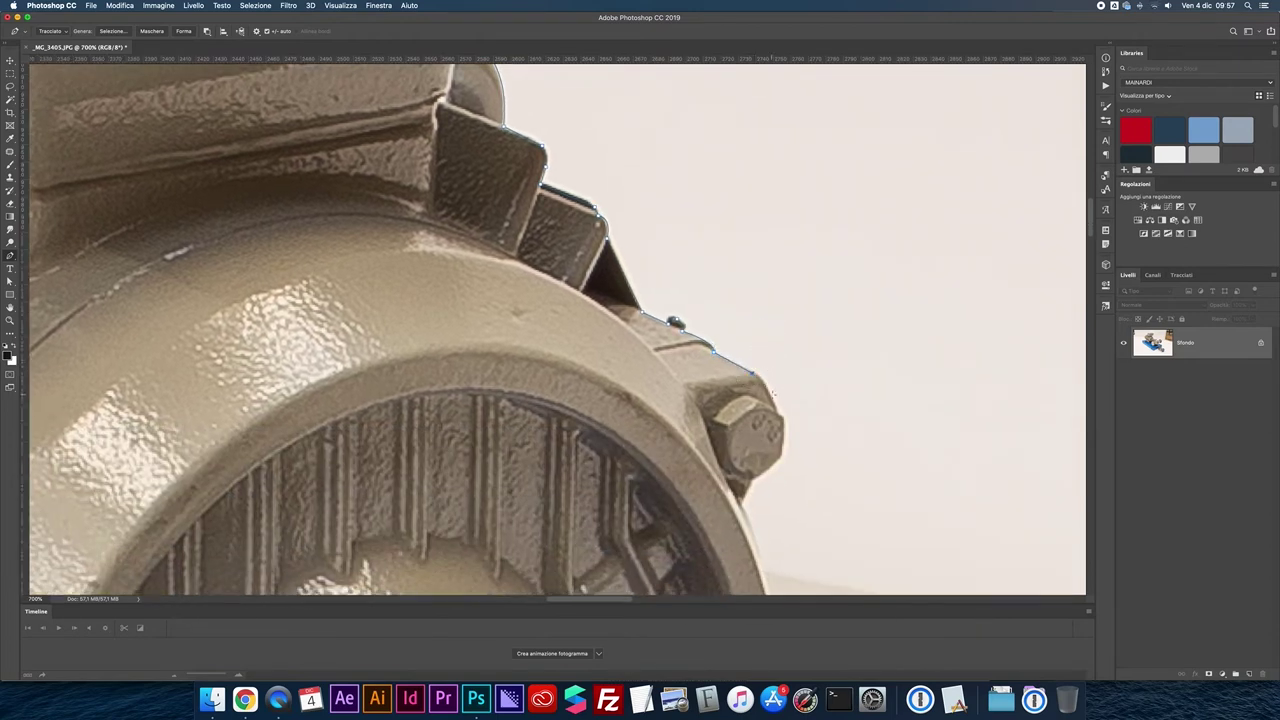
pyautogui.moveTo(771, 394); pyautogui.dragTo(778, 410)
pyautogui.click(782, 458)
pyautogui.click(753, 479)
pyautogui.moveTo(751, 509); pyautogui.dragTo(657, 342)
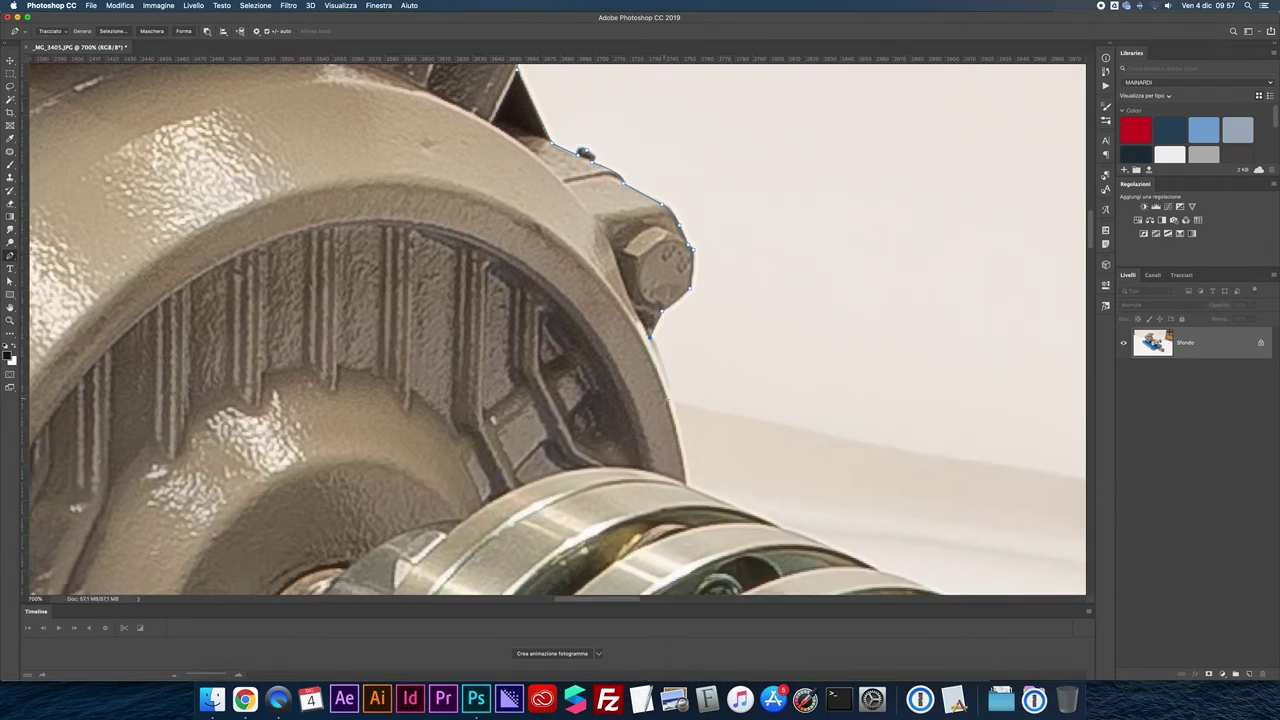
pyautogui.moveTo(670, 400); pyautogui.dragTo(673, 448)
# - Zoom in and trace the end-cap rim, re-placing a bad anchor, onto the coupling's top
pyautogui.scroll(-2, 672, 402)
pyautogui.scroll(-2, 672, 402)
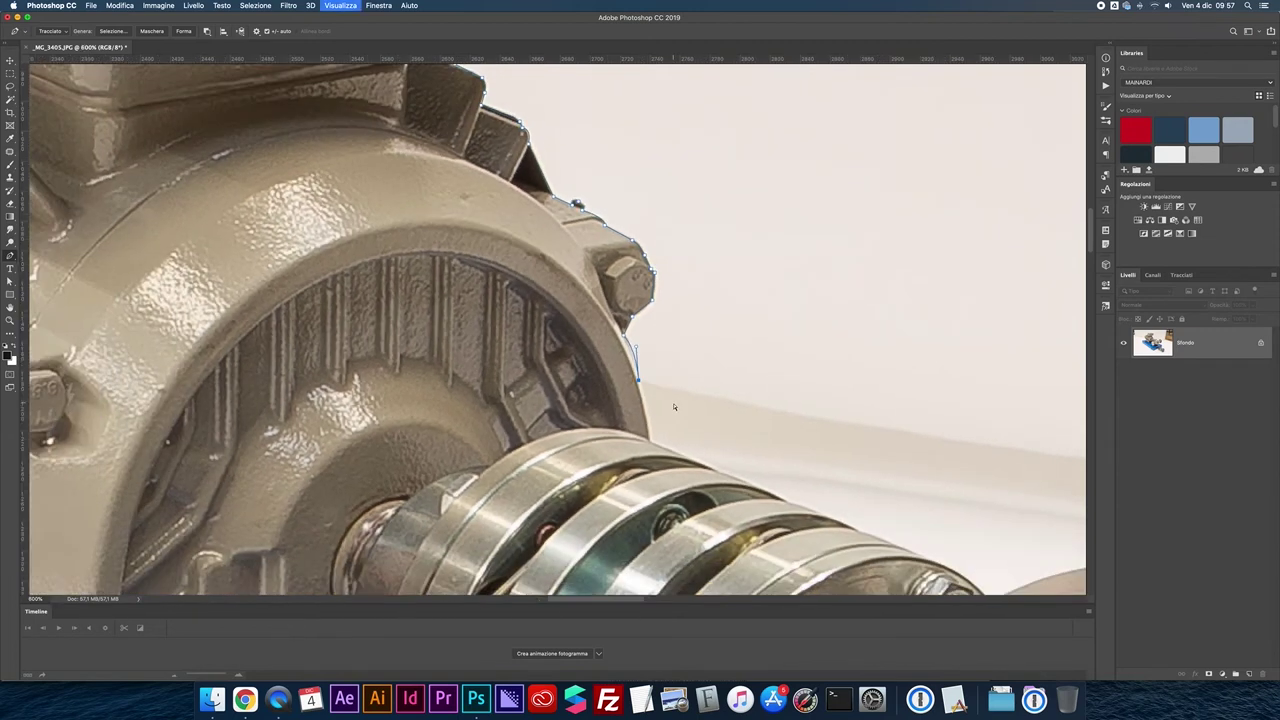
pyautogui.scroll(-2, 672, 402)
pyautogui.scroll(-2, 672, 402)
pyautogui.scroll(1, 636, 396)
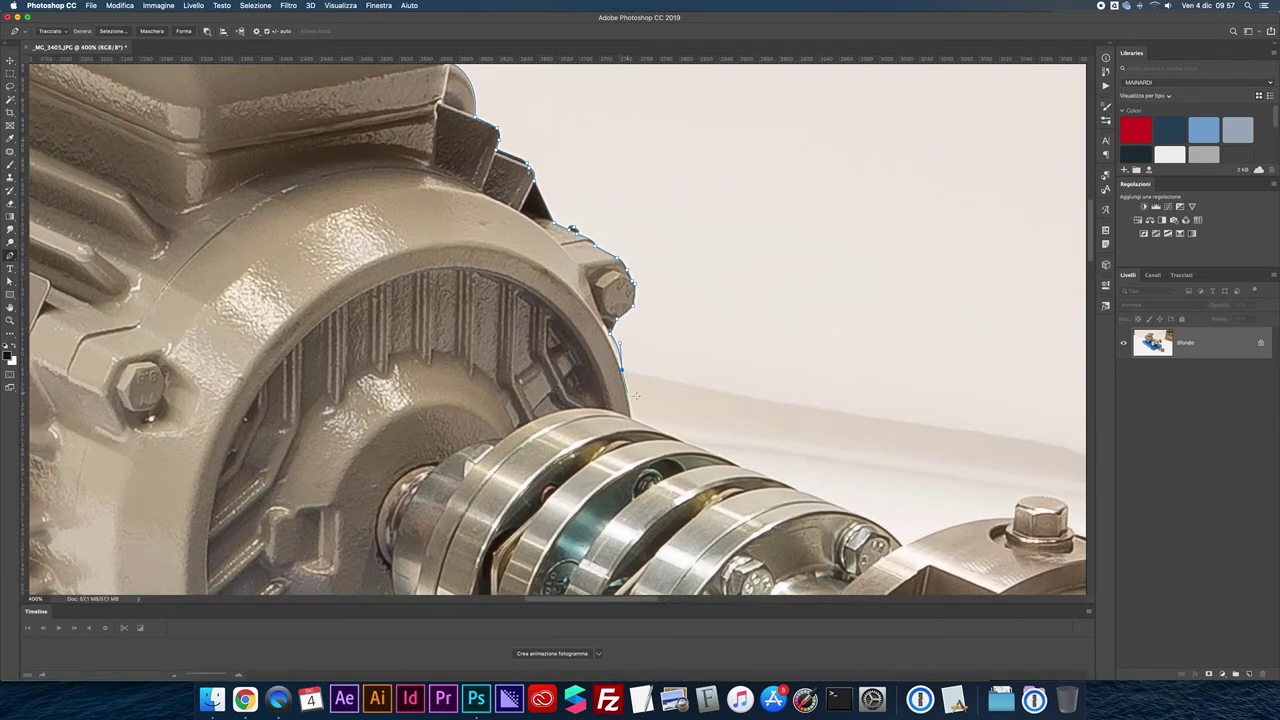
pyautogui.press('super+plus')
pyautogui.press('super+plus')
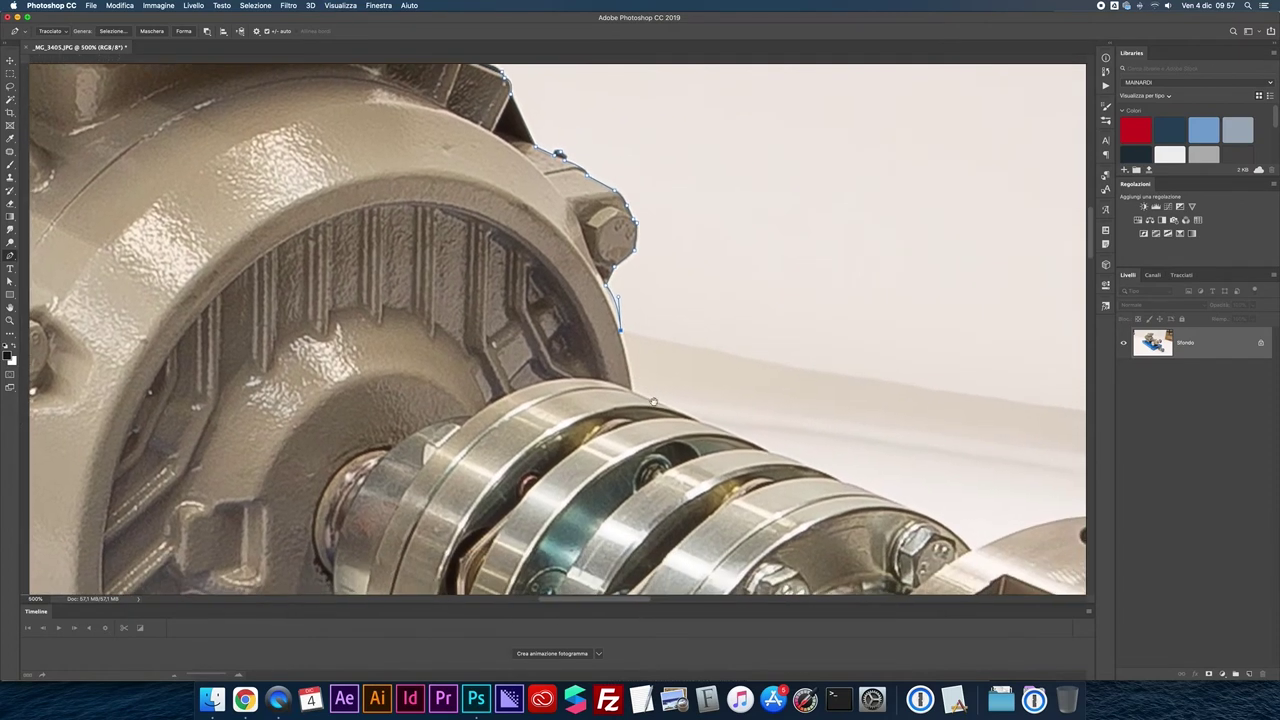
pyautogui.moveTo(648, 404); pyautogui.dragTo(648, 437)
pyautogui.press('super+z')
pyautogui.press('super+z')
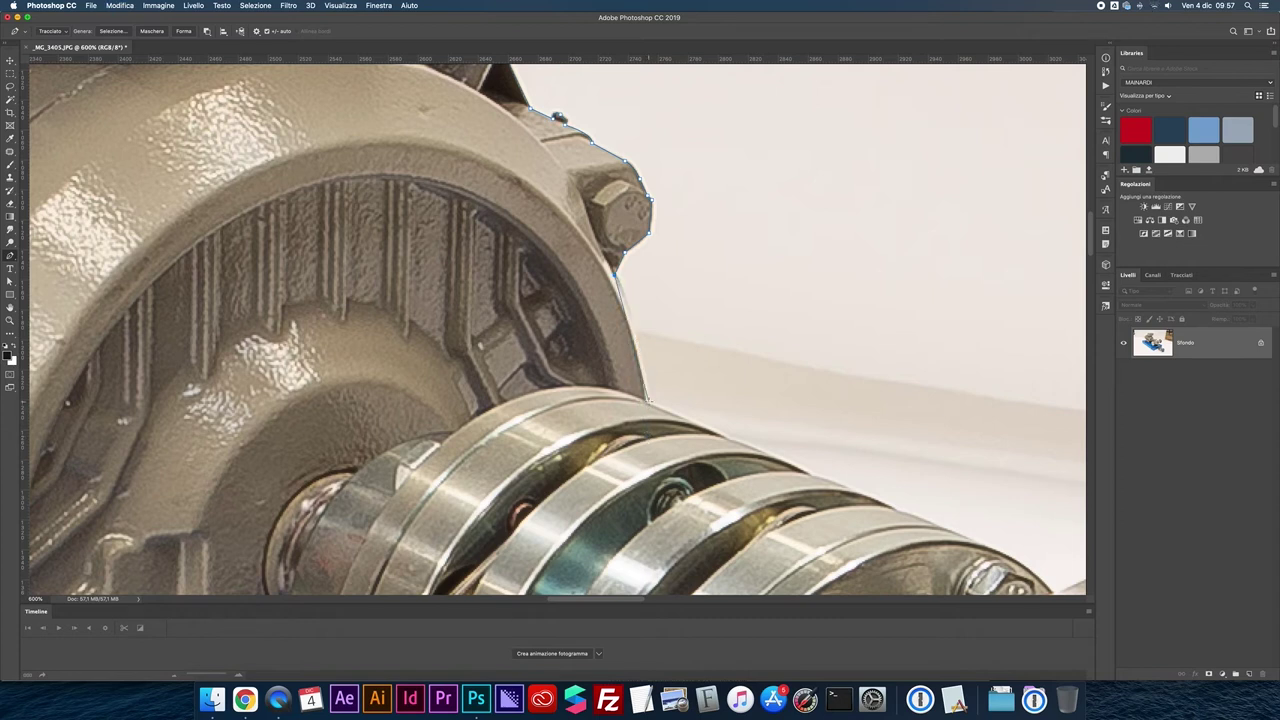
pyautogui.moveTo(648, 402); pyautogui.dragTo(661, 505)
pyautogui.click(722, 432)
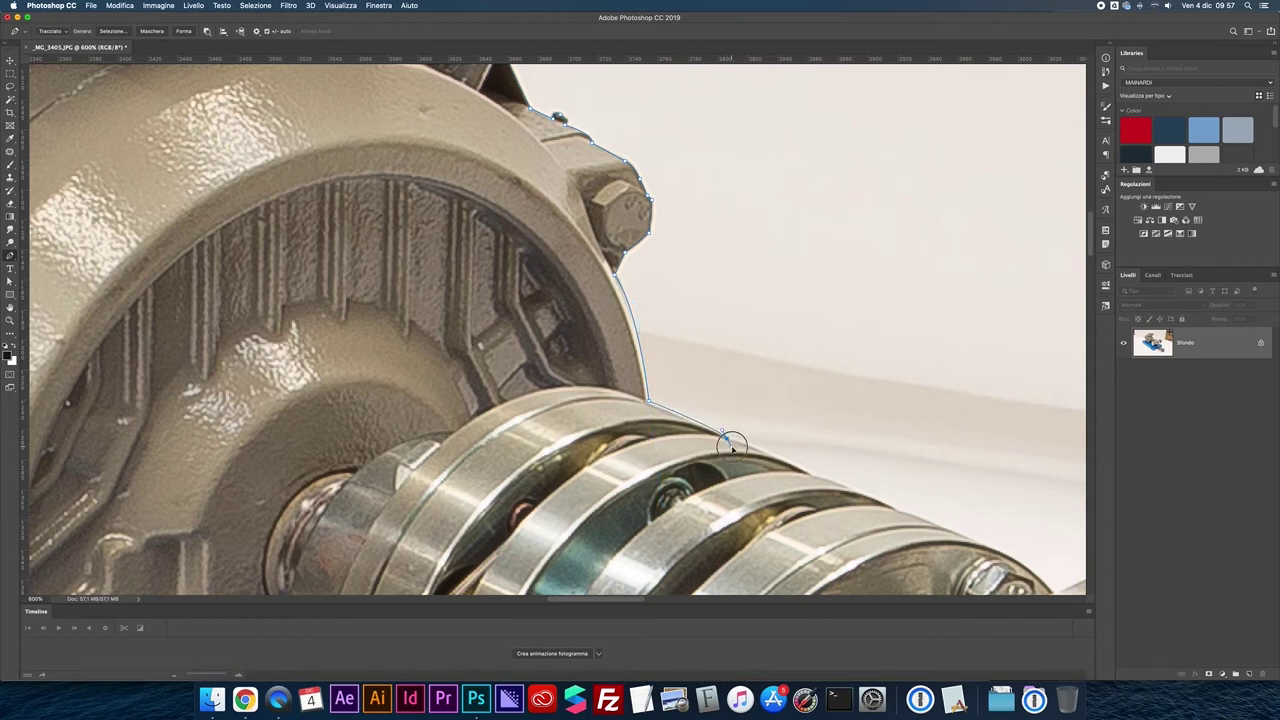
pyautogui.moveTo(745, 450); pyautogui.dragTo(720, 437)
pyautogui.moveTo(811, 476)
pyautogui.mouseDown()
pyautogui.moveTo(826, 490)
pyautogui.moveTo(735, 383)
pyautogui.moveTo(803, 425)
pyautogui.mouseUp()
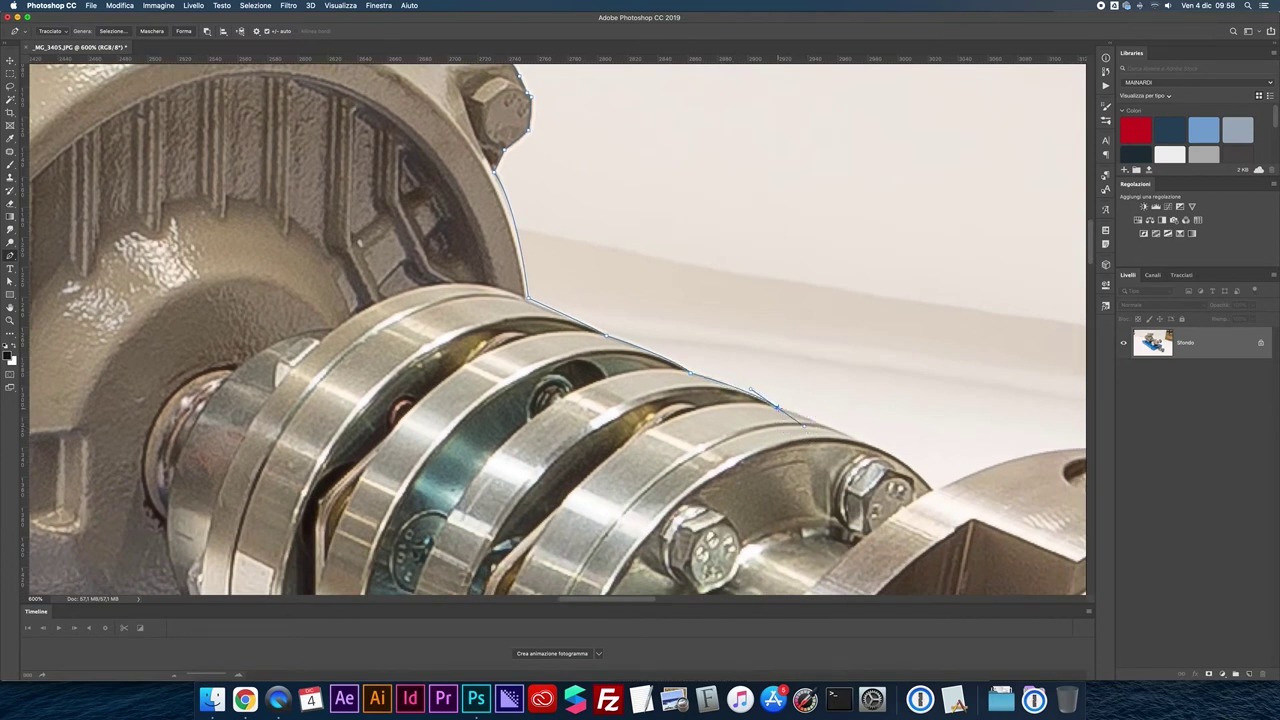
# - Trace along the coupling rings, undoing and re-placing a misplaced anchor
pyautogui.scroll(-3, 803, 425)
pyautogui.hscroll(4, 803, 425)
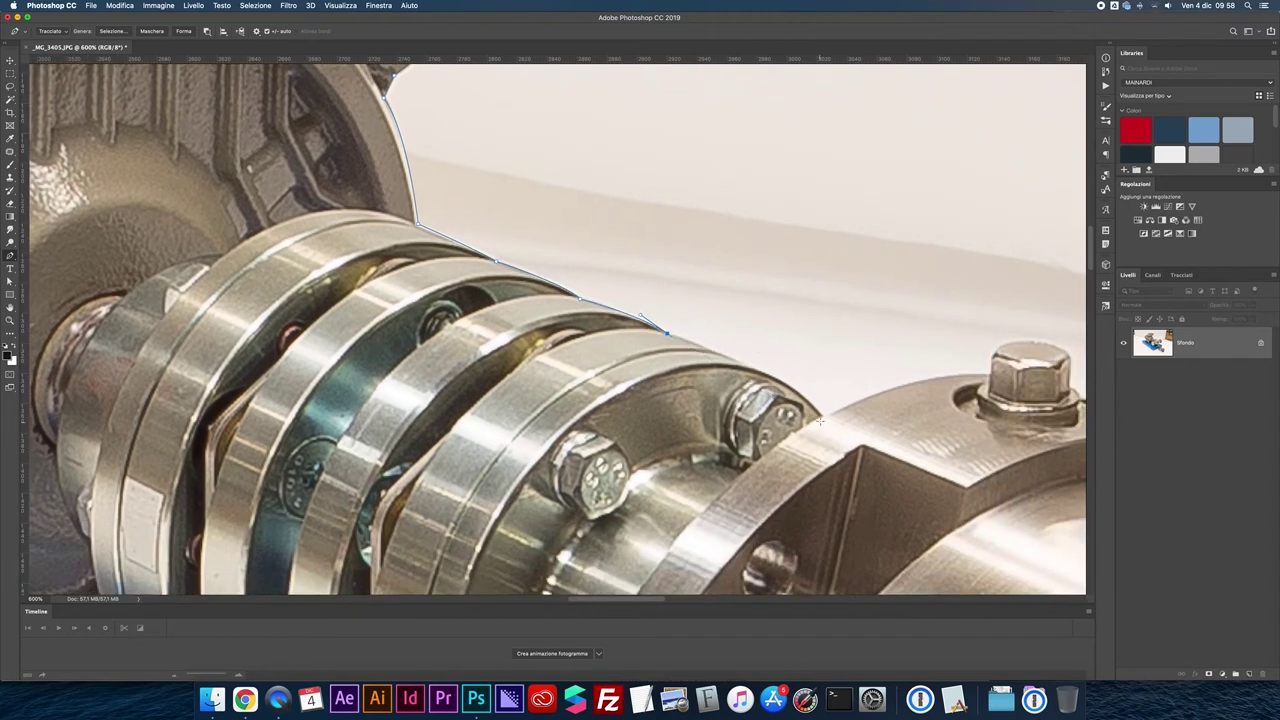
pyautogui.moveTo(821, 414); pyautogui.dragTo(870, 474)
pyautogui.hotkey('ctrl', 'z')
pyautogui.click(757, 368)
pyautogui.moveTo(822, 417); pyautogui.dragTo(843, 451)
# - Outline the hex bolt head on the bracket with sharp corners at its base
pyautogui.moveTo(870, 384); pyautogui.dragTo(660, 372)
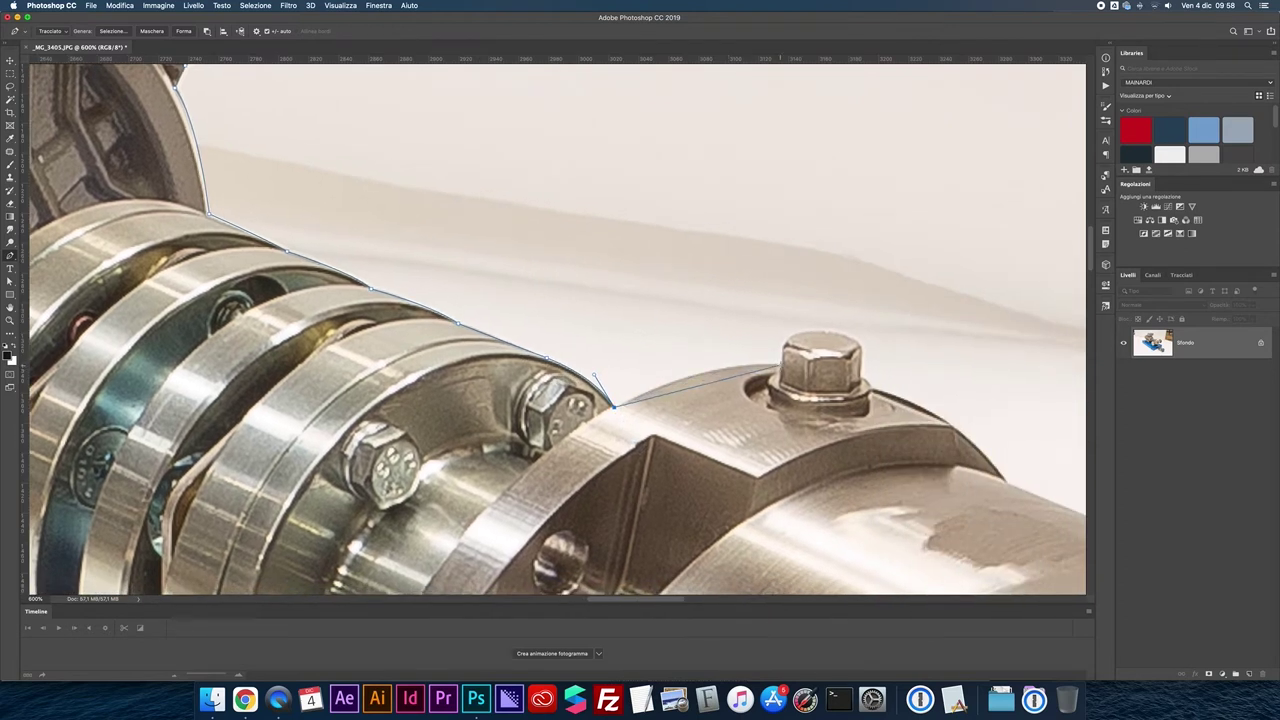
pyautogui.moveTo(777, 368); pyautogui.dragTo(845, 380)
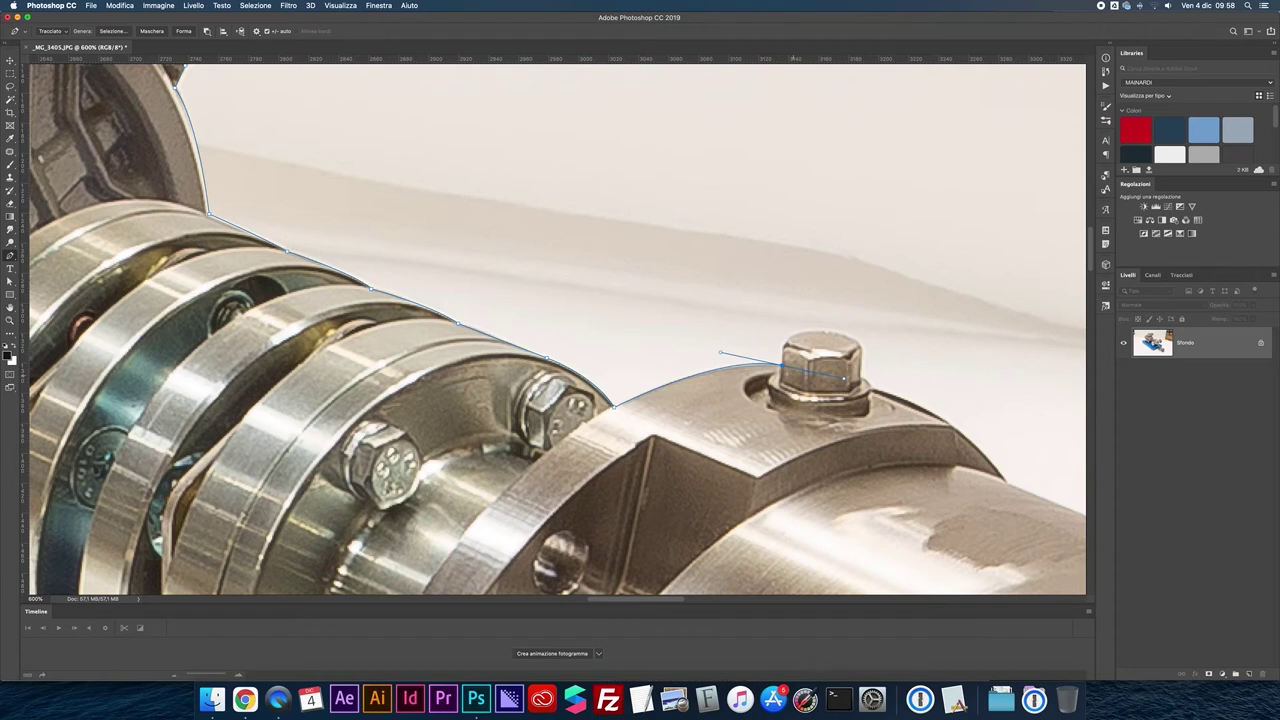
pyautogui.keyDown('alt'); pyautogui.click(781, 362); pyautogui.keyUp('alt')
pyautogui.click(788, 340)
pyautogui.moveTo(816, 330); pyautogui.dragTo(862, 348)
pyautogui.click(861, 379)
pyautogui.moveTo(872, 398); pyautogui.dragTo(869, 386)
# - Trace the bracket's rounded top and stepped edge down to the blue flange
pyautogui.hscroll(5, 900, 380)
pyautogui.click(843, 437)
pyautogui.moveTo(843, 437); pyautogui.dragTo(893, 516)
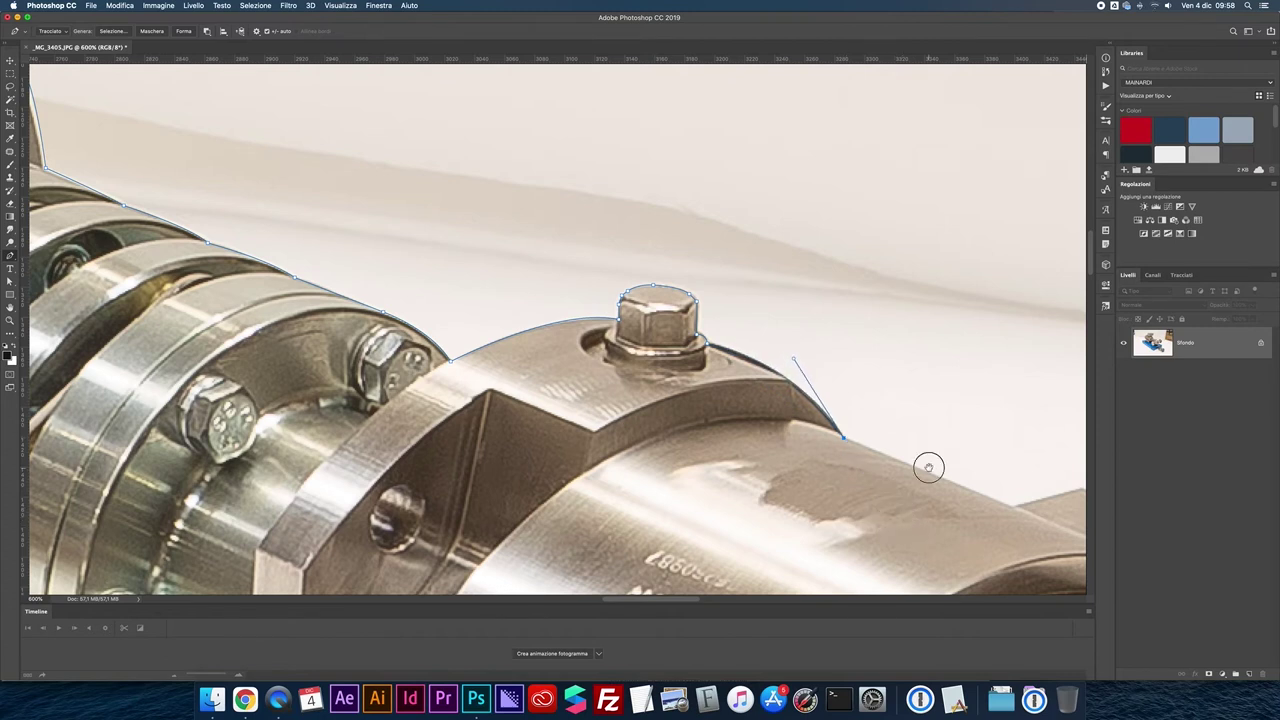
pyautogui.hscroll(6, 929, 466)
pyautogui.scroll(-2, 929, 466)
pyautogui.click(780, 417)
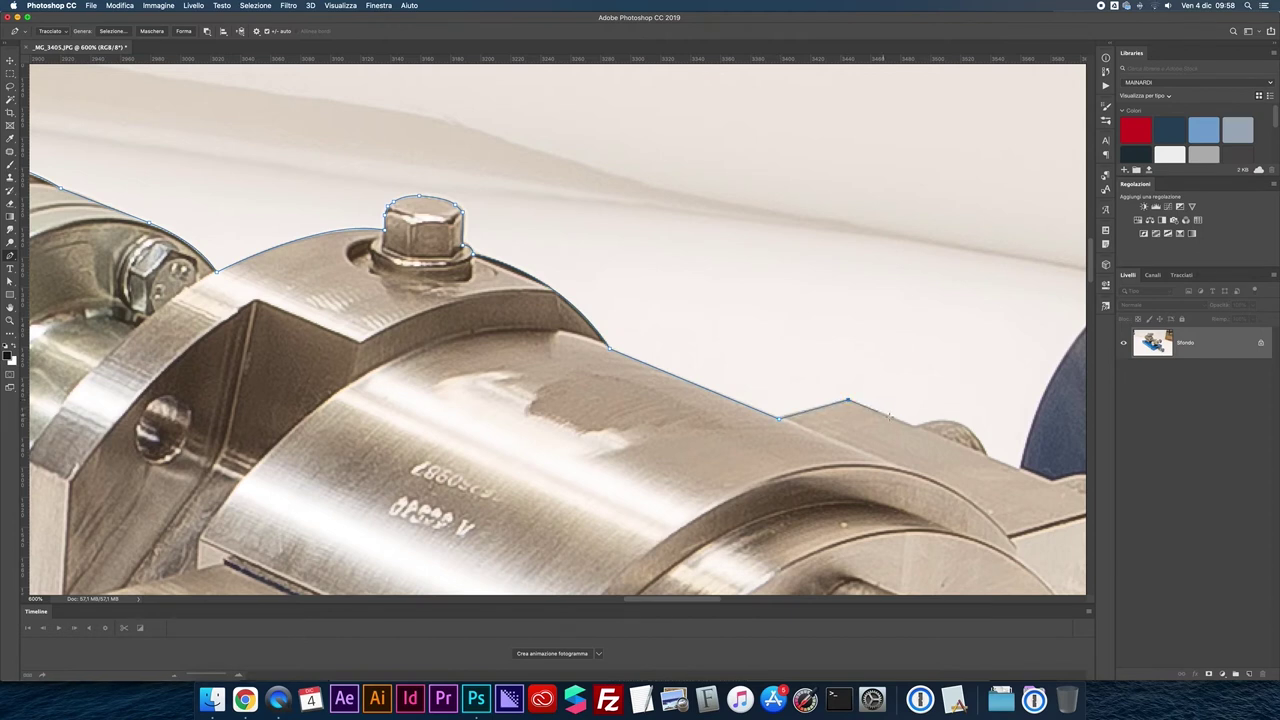
pyautogui.click(913, 426)
pyautogui.moveTo(941, 421); pyautogui.dragTo(988, 454)
# - Trace the blue flange's top edge and start curving down its rim
pyautogui.hscroll(10, 903, 437)
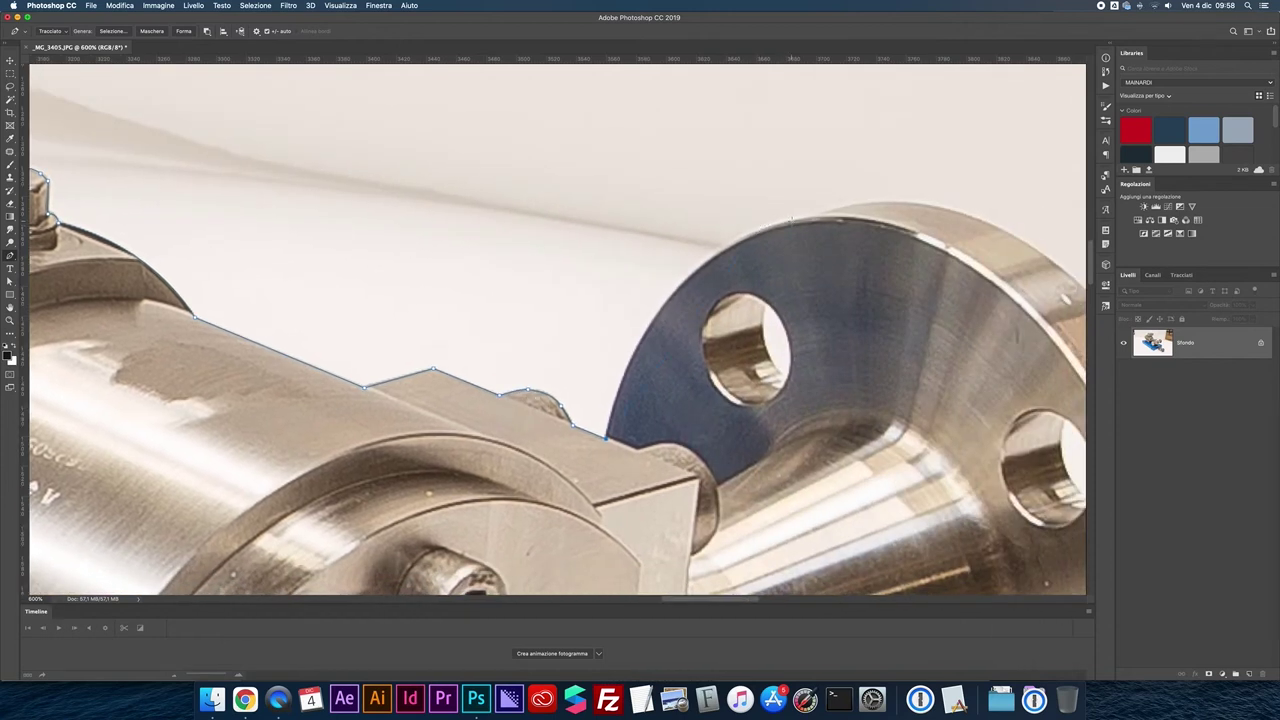
pyautogui.moveTo(782, 221); pyautogui.dragTo(922, 196)
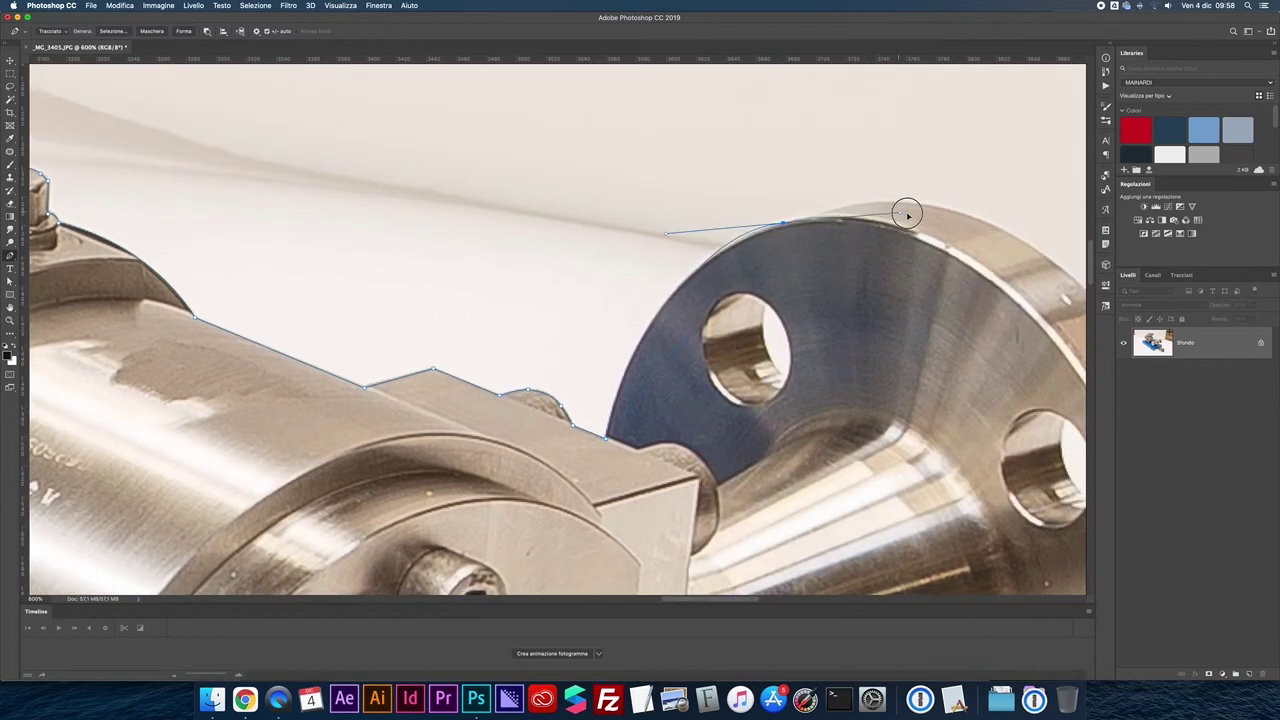
pyautogui.moveTo(922, 196); pyautogui.dragTo(930, 184)
pyautogui.keyDown('alt'); pyautogui.click(783, 221); pyautogui.keyUp('alt')
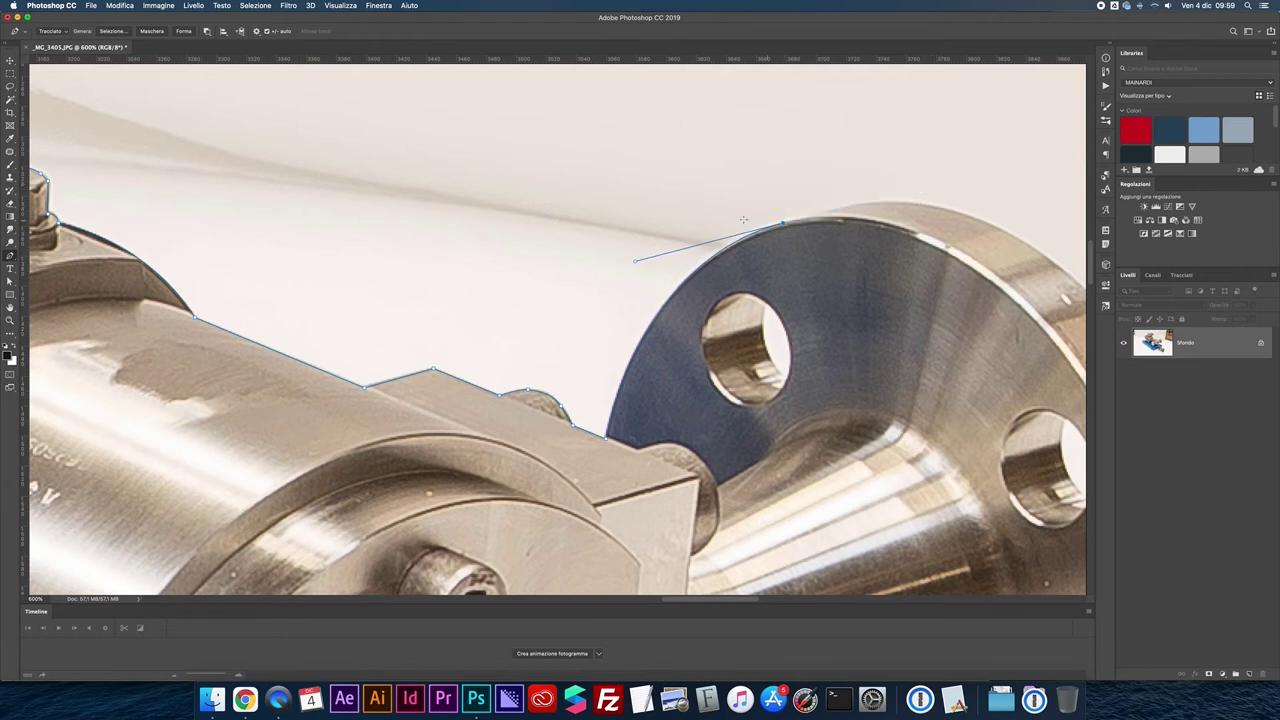
pyautogui.click(858, 205)
pyautogui.hscroll(5, 777, 206)
pyautogui.moveTo(913, 323); pyautogui.dragTo(1032, 497)
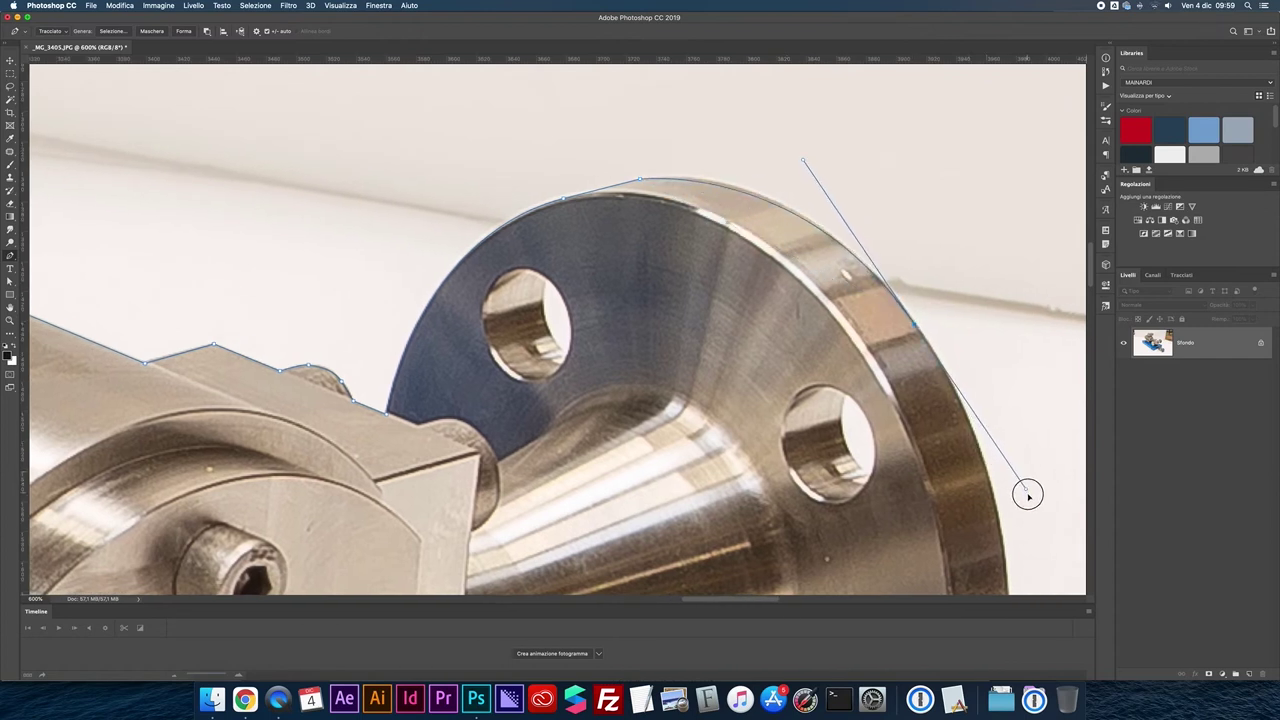
# - Continue the curved path down the flange rim and around its bottom
pyautogui.scroll(-10, 802, 462)
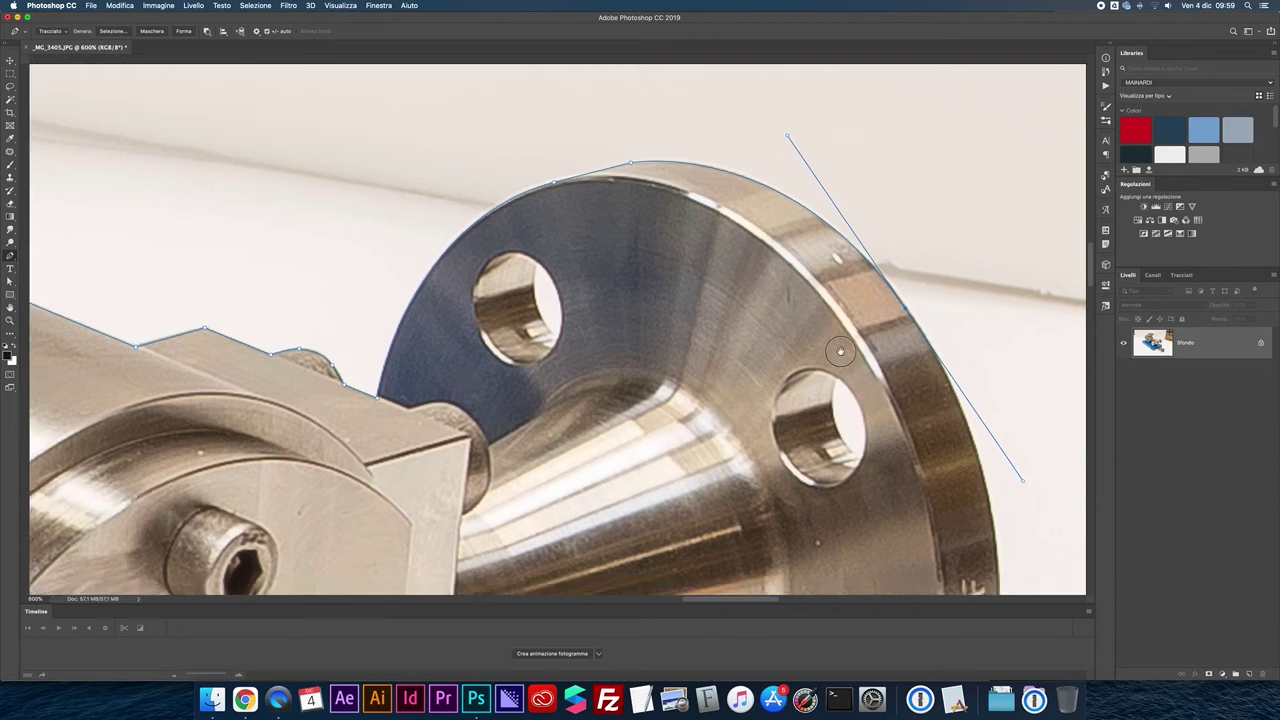
pyautogui.hscroll(5, 802, 462)
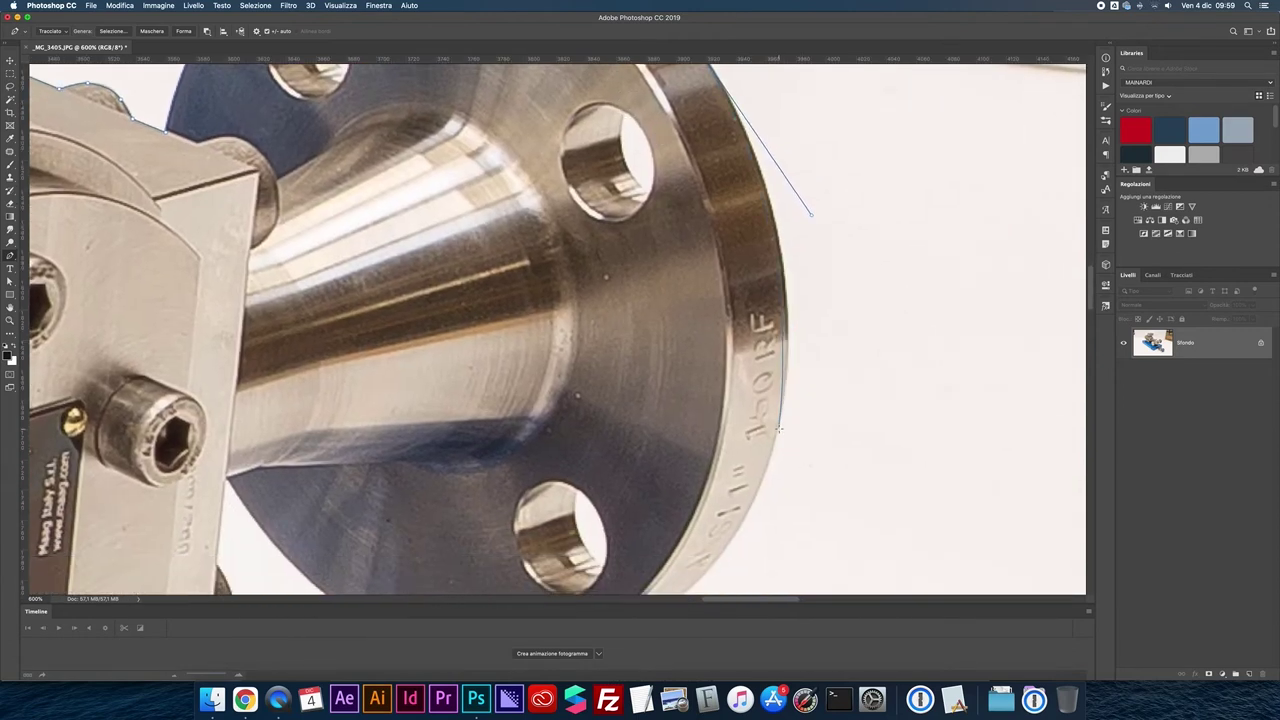
pyautogui.moveTo(779, 429); pyautogui.dragTo(769, 481)
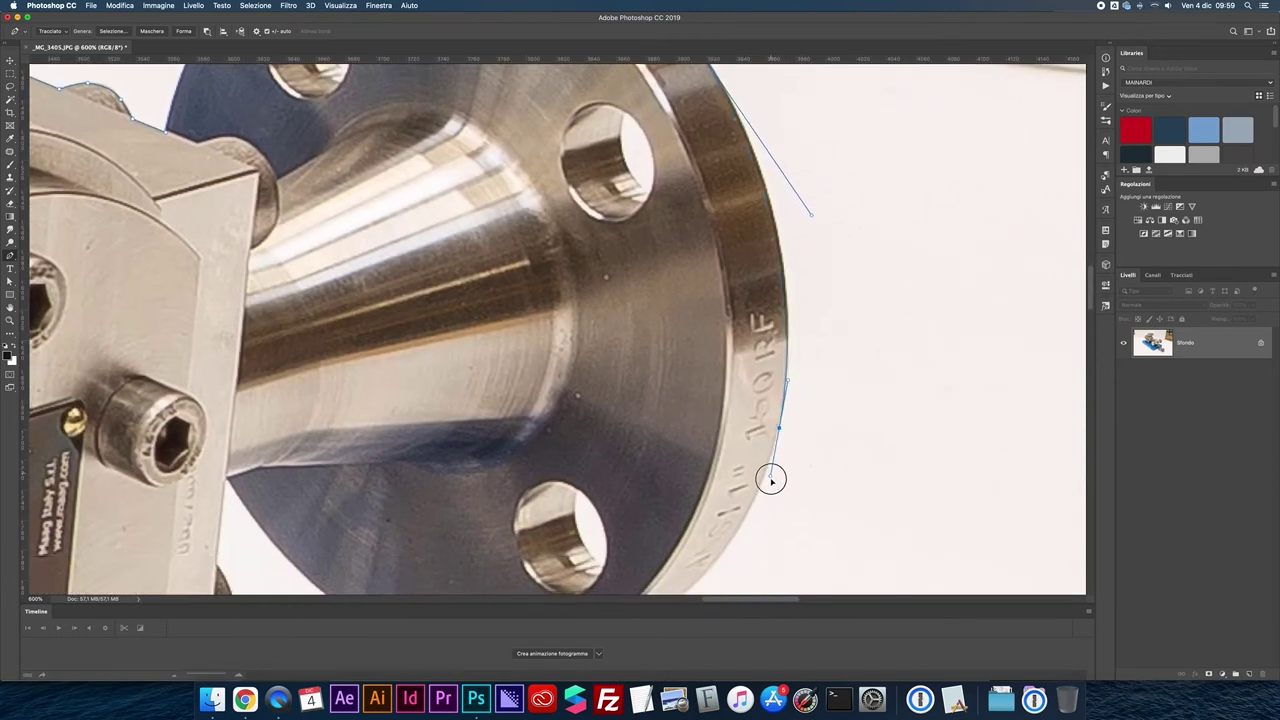
pyautogui.scroll(-5, 769, 481)
pyautogui.hscroll(-1, 769, 481)
pyautogui.scroll(-1, 700, 480)
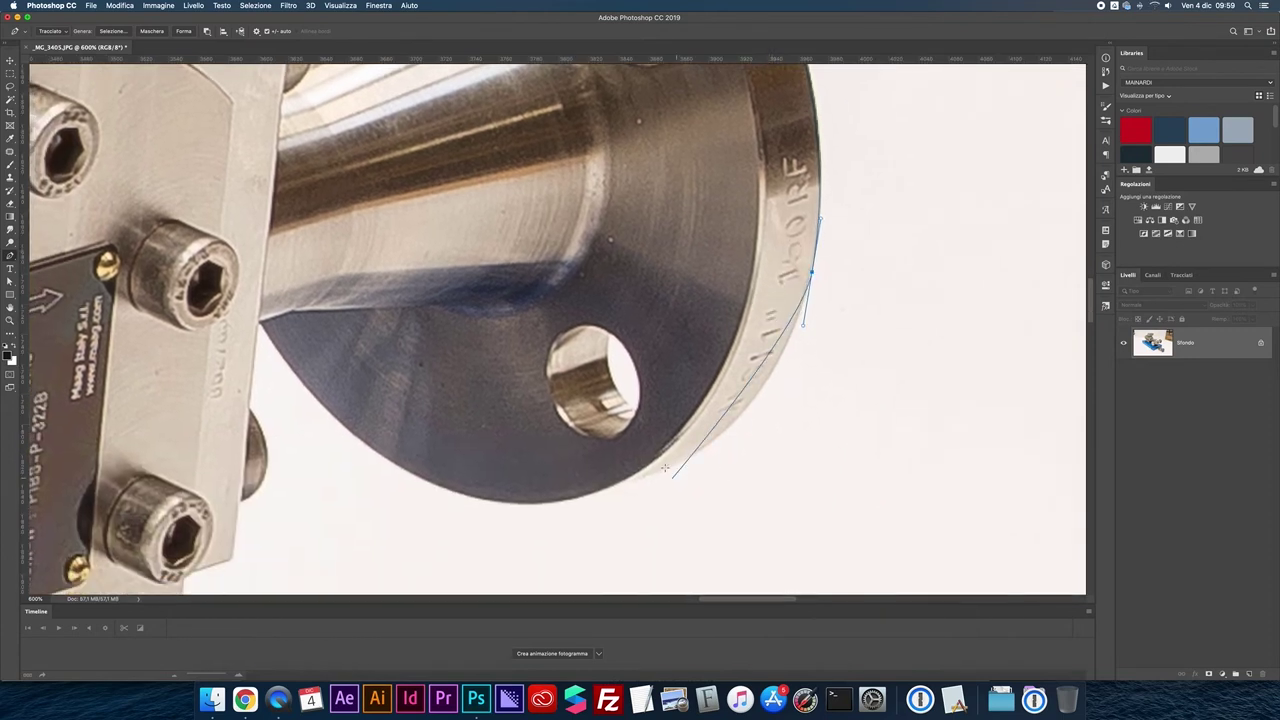
pyautogui.moveTo(614, 486); pyautogui.dragTo(487, 511)
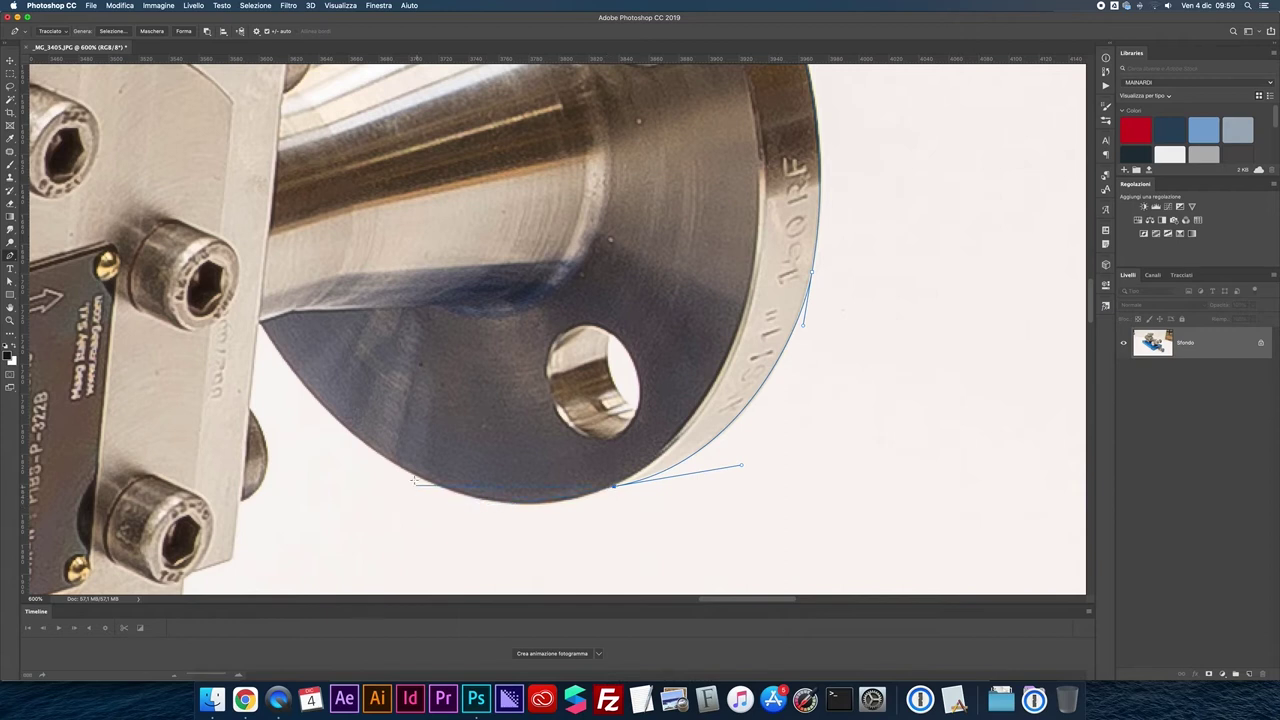
pyautogui.moveTo(413, 473); pyautogui.dragTo(307, 413)
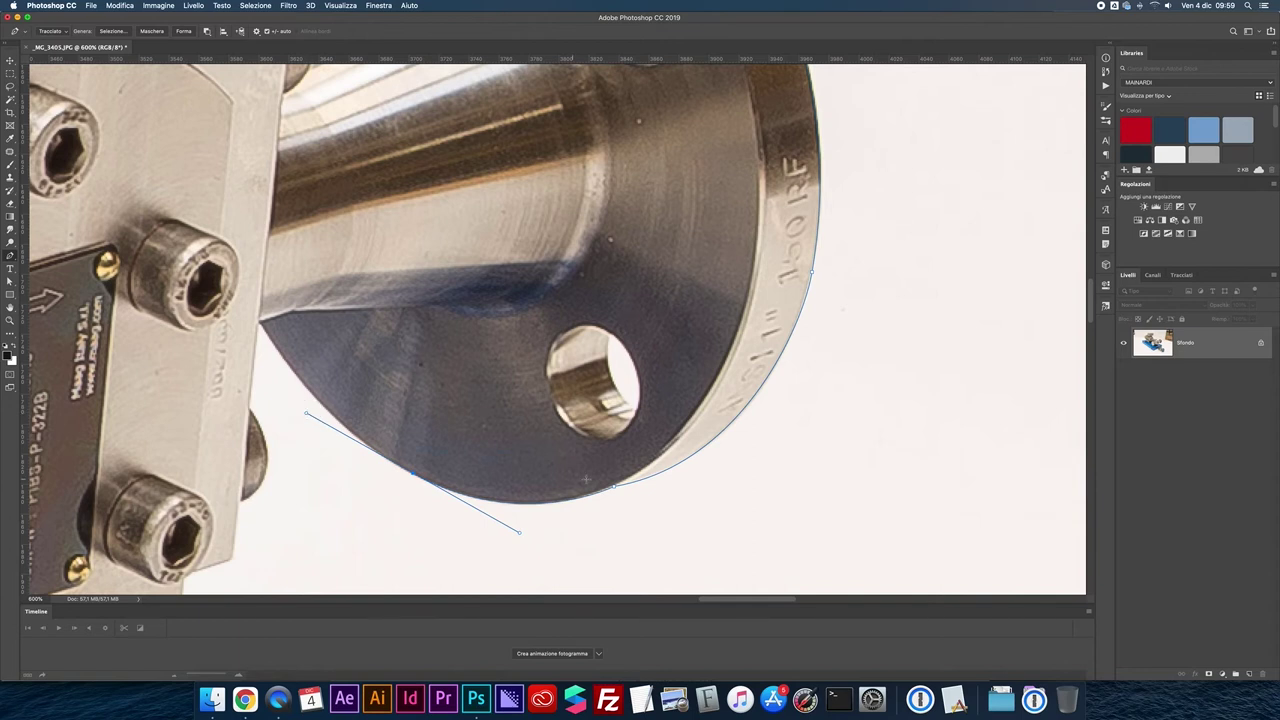
# - Adjust the flange-bottom anchors and handles so the curve fits the rim edge
pyautogui.click(614, 489)
pyautogui.moveTo(741, 465); pyautogui.dragTo(737, 458)
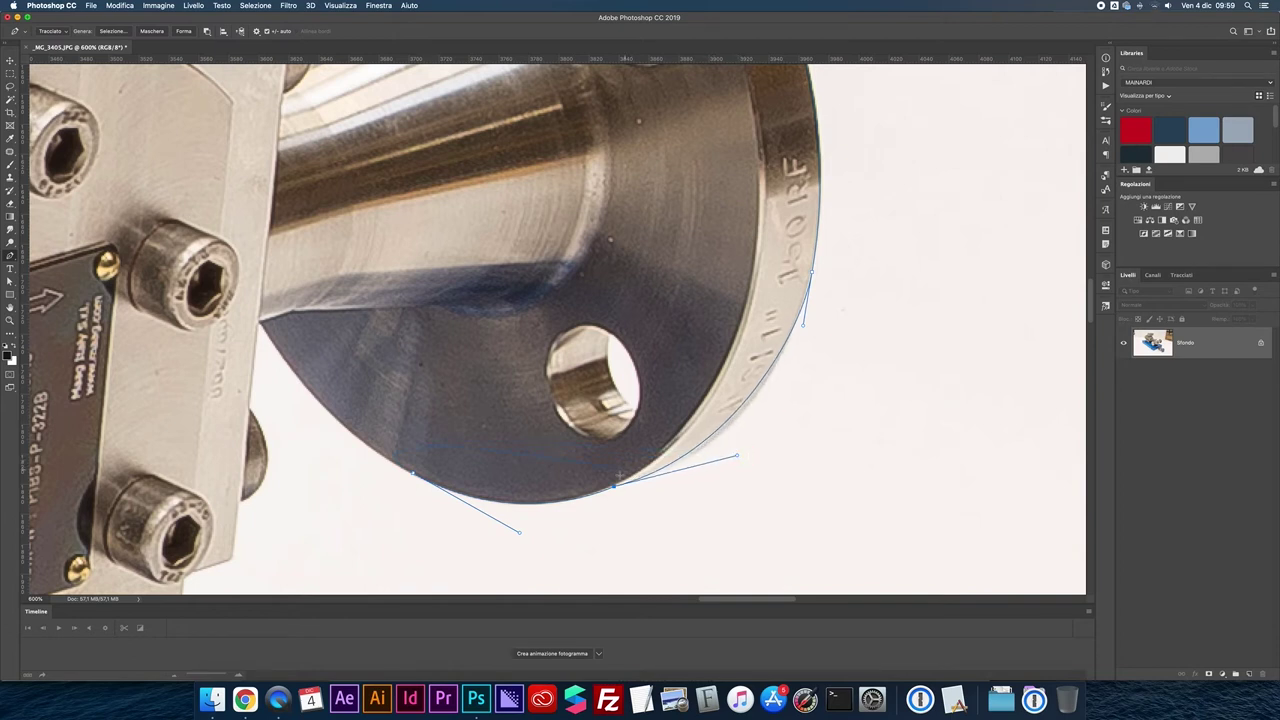
pyautogui.moveTo(615, 489); pyautogui.dragTo(594, 492)
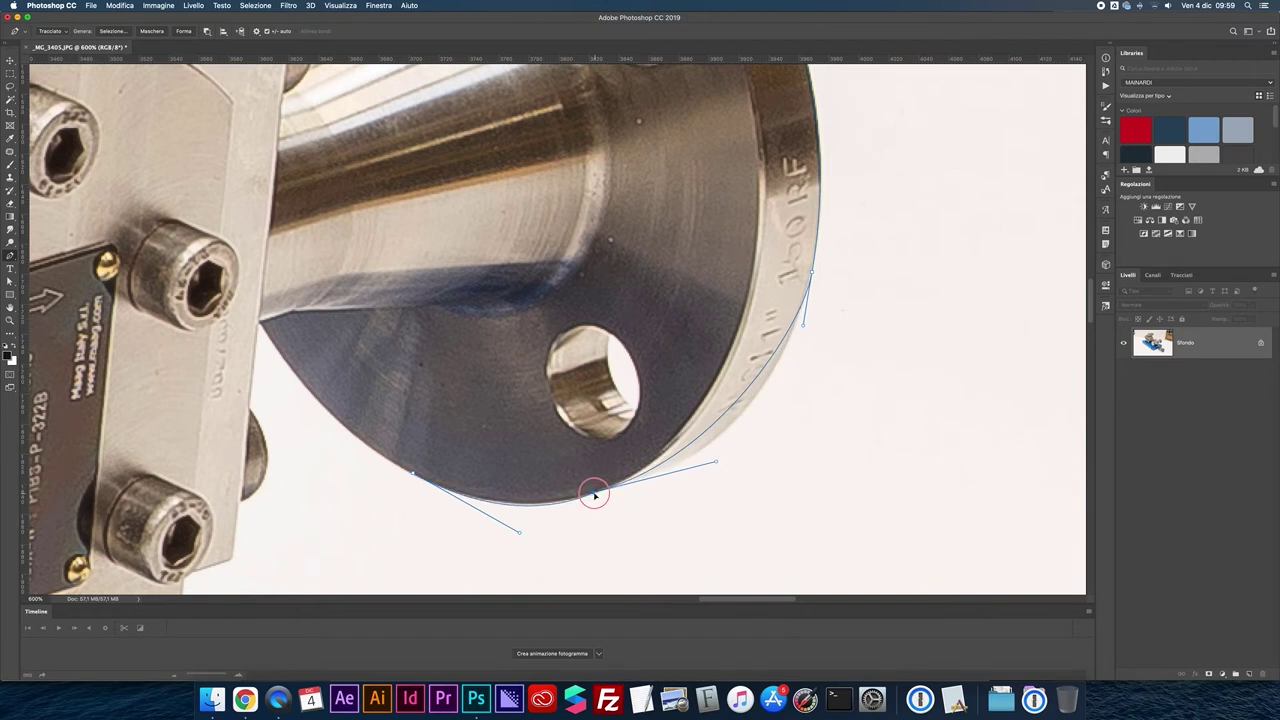
pyautogui.moveTo(715, 462); pyautogui.dragTo(762, 456)
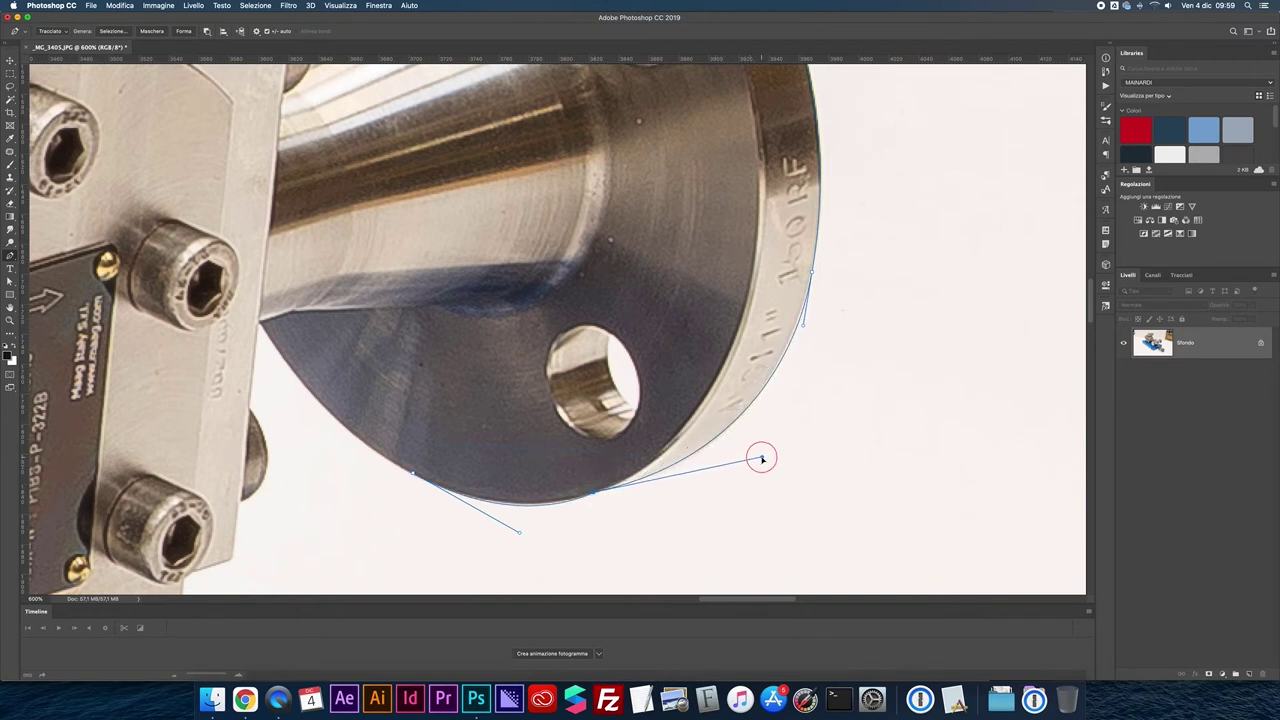
pyautogui.moveTo(412, 476); pyautogui.dragTo(526, 526)
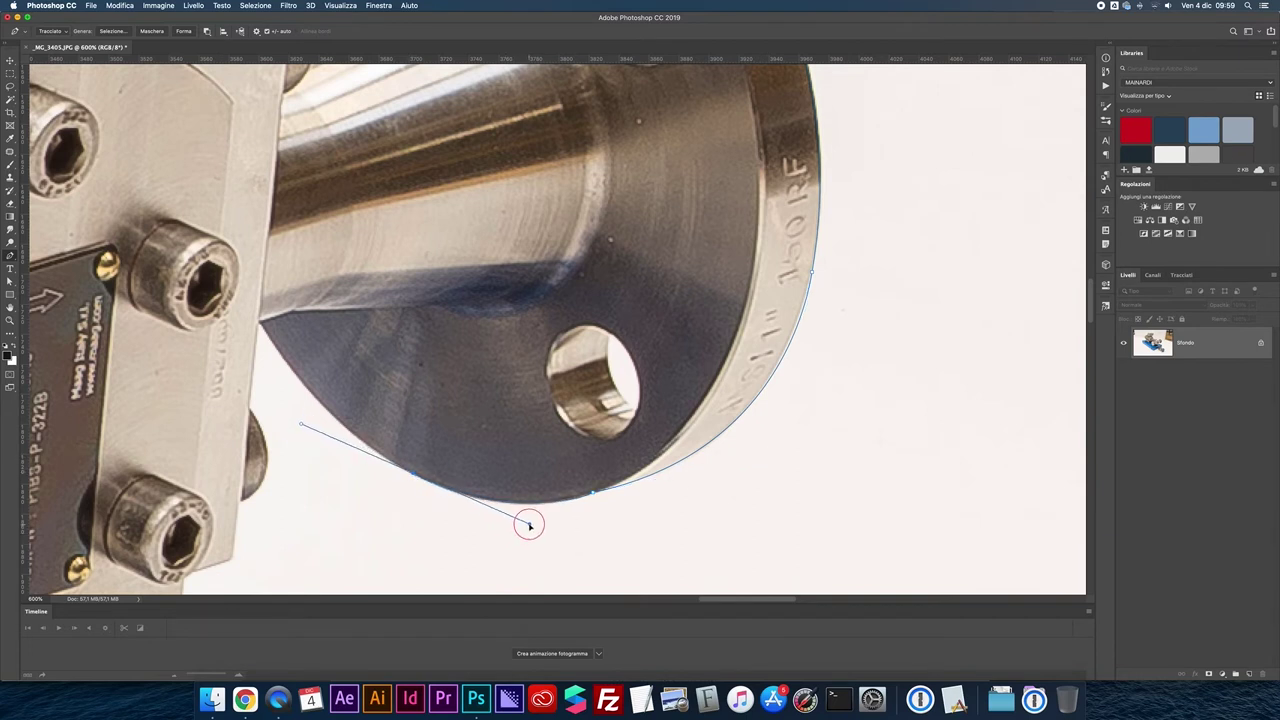
pyautogui.keyDown('ctrl'); pyautogui.click(474, 511); pyautogui.keyUp('ctrl')
pyautogui.keyDown('ctrl'); pyautogui.click(593, 493); pyautogui.keyUp('ctrl')
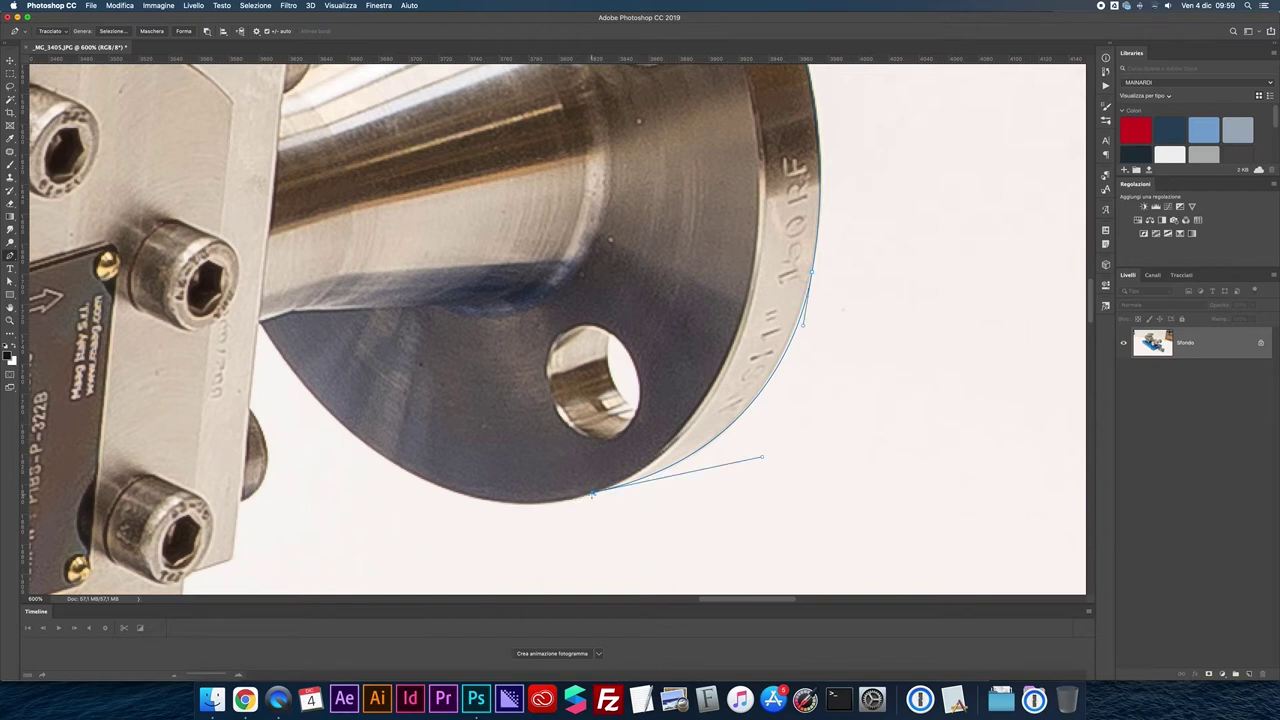
pyautogui.moveTo(593, 494); pyautogui.dragTo(571, 501)
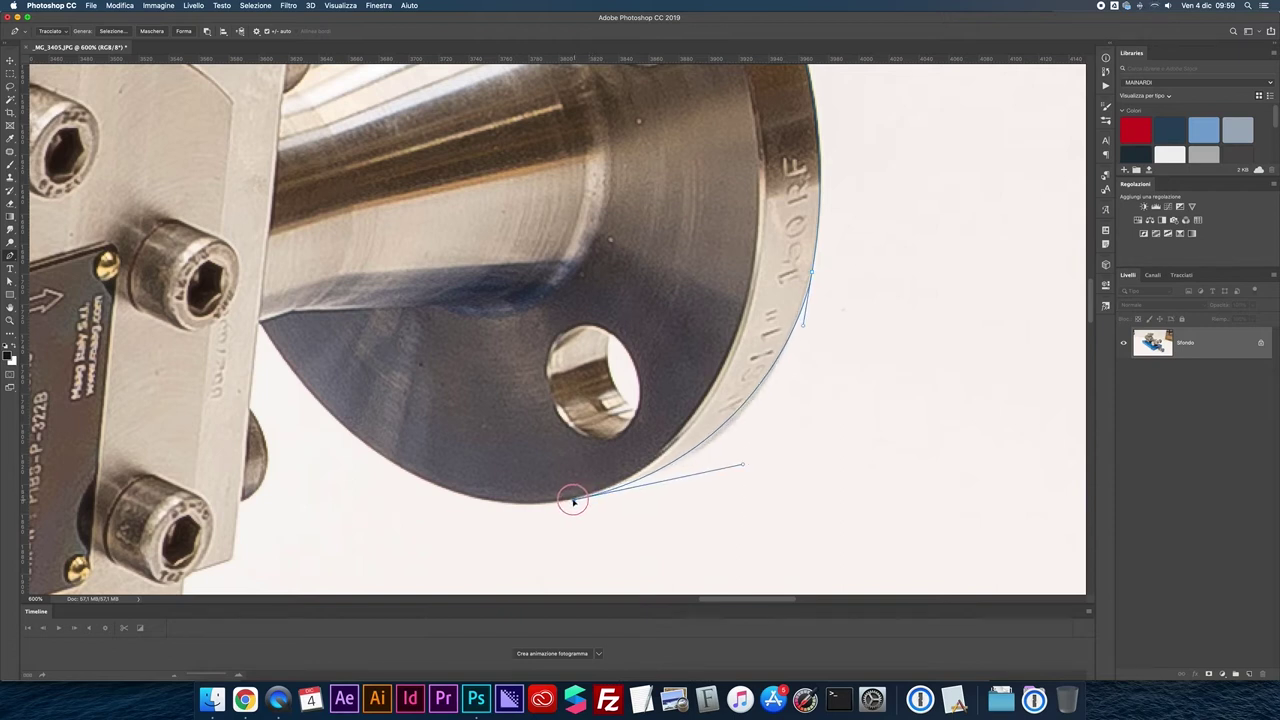
pyautogui.moveTo(741, 463)
pyautogui.mouseDown()
pyautogui.moveTo(760, 466)
pyautogui.moveTo(742, 468)
pyautogui.moveTo(743, 483)
pyautogui.mouseUp()
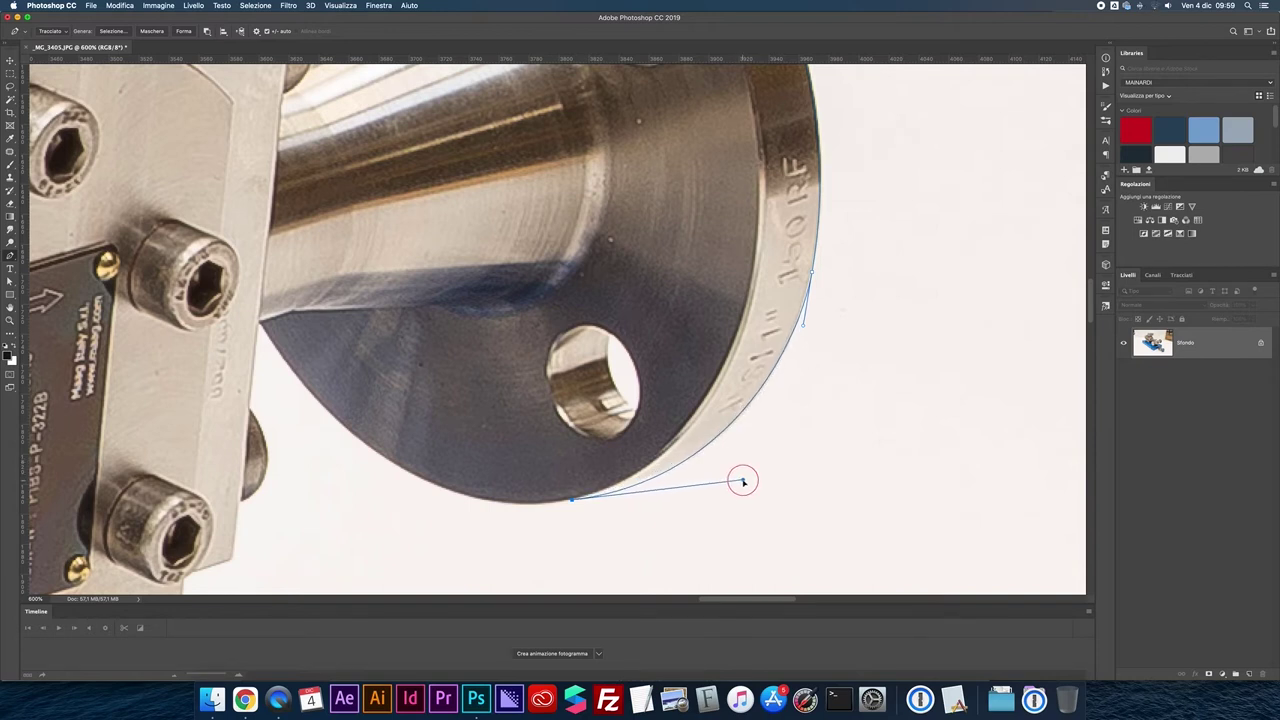
# - Round the flange into the bracket and trace its edge down past the knob
pyautogui.moveTo(431, 484); pyautogui.dragTo(377, 458)
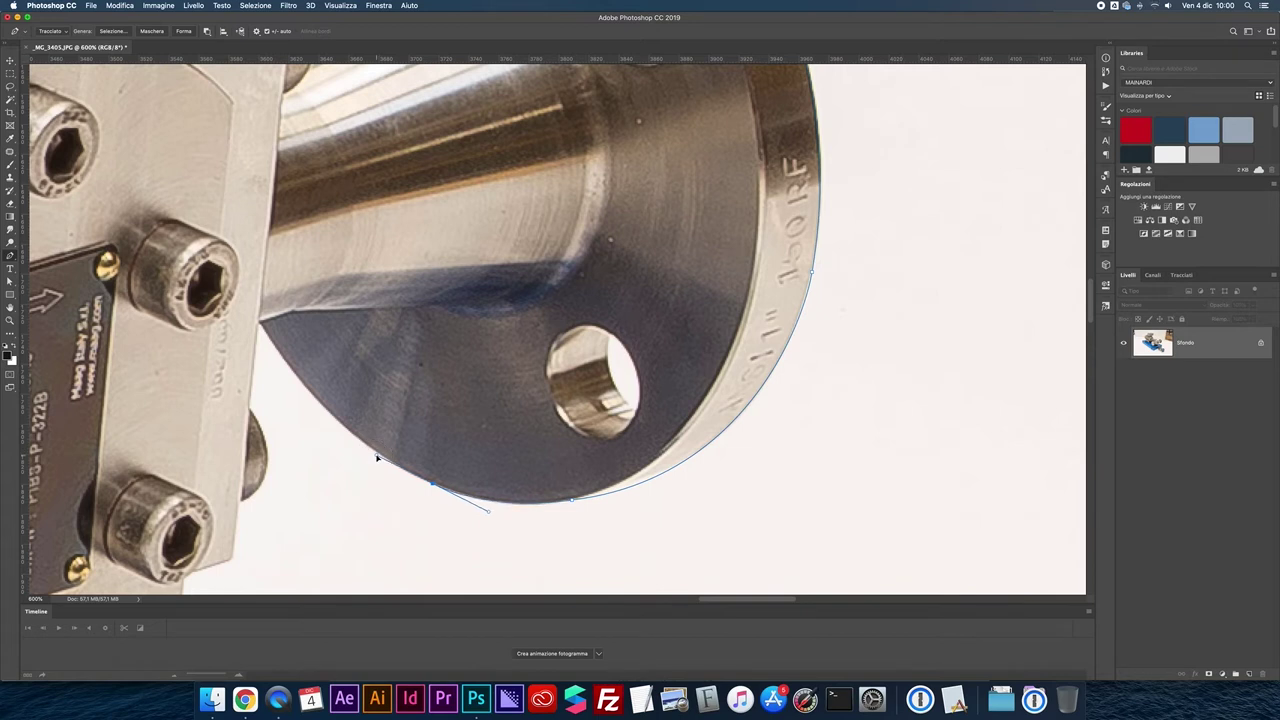
pyautogui.moveTo(260, 318)
pyautogui.mouseDown()
pyautogui.moveTo(236, 252)
pyautogui.moveTo(213, 232)
pyautogui.mouseUp()
pyautogui.keyDown('alt'); pyautogui.click(260, 321); pyautogui.keyUp('alt')
pyautogui.click(250, 410)
pyautogui.moveTo(265, 472); pyautogui.dragTo(250, 504)
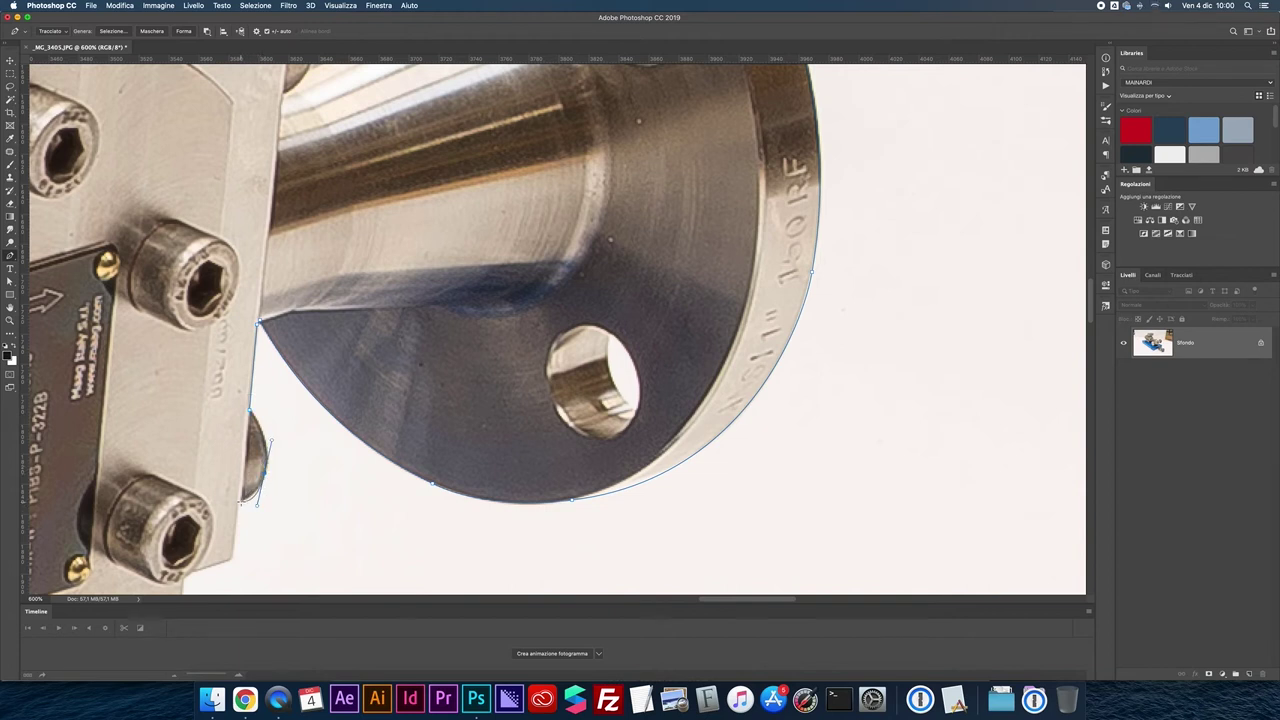
pyautogui.keyDown('alt'); pyautogui.click(265, 472); pyautogui.keyUp('alt')
pyautogui.moveTo(219, 503); pyautogui.dragTo(259, 498)
pyautogui.moveTo(231, 559); pyautogui.dragTo(195, 569)
# - Run the path down the bracket edge and along the blue base's top edge
pyautogui.scroll(-5, 200, 560)
pyautogui.hscroll(-2, 200, 560)
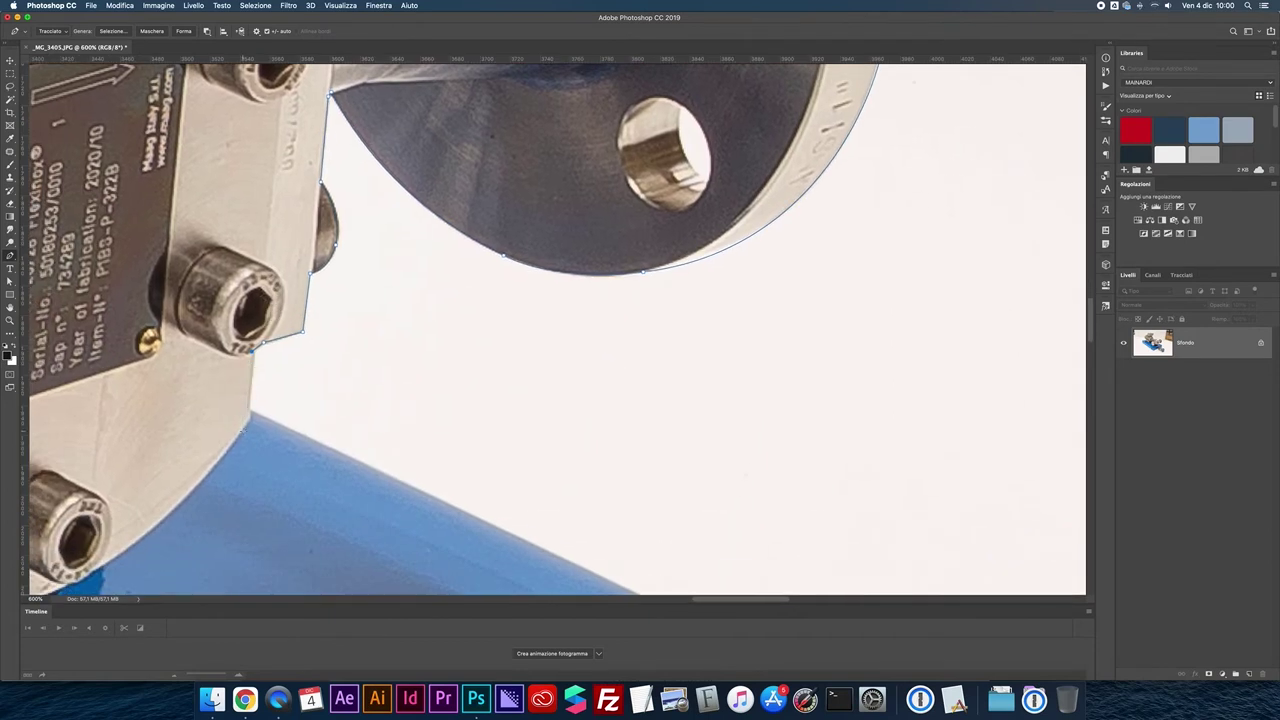
pyautogui.click(250, 412)
pyautogui.scroll(-3, 249, 309)
pyautogui.hscroll(2, 249, 309)
pyautogui.scroll(-1, 249, 309)
pyautogui.click(773, 536)
pyautogui.moveTo(803, 560); pyautogui.dragTo(809, 591)
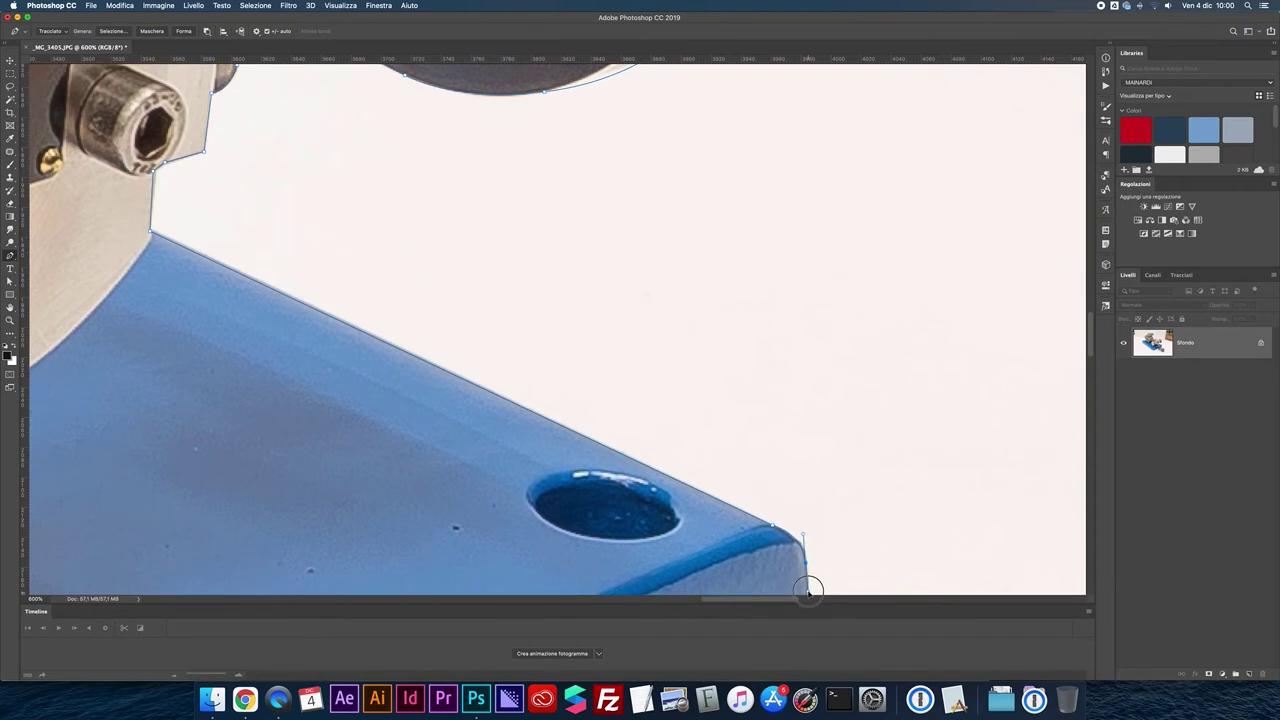
# - Trace around the blue base's corner and down the hardware past the hex nut
pyautogui.scroll(-2, 763, 306)
pyautogui.scroll(-3, 763, 306)
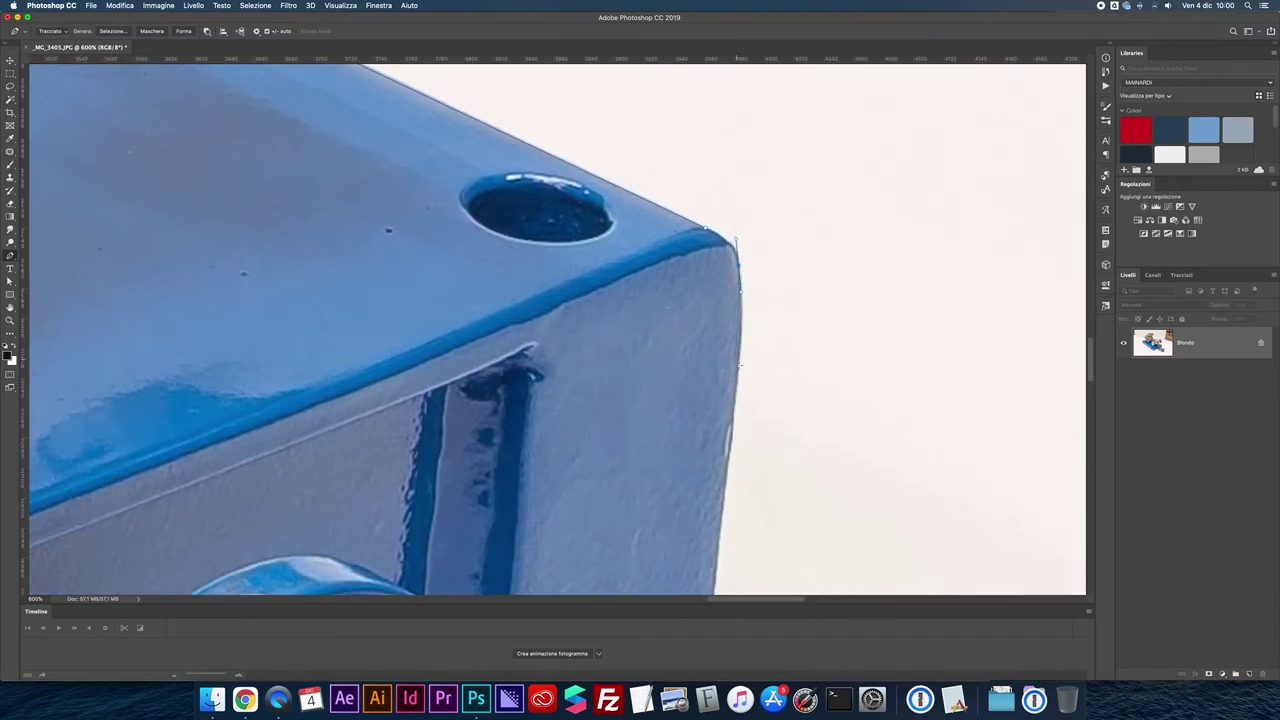
pyautogui.moveTo(739, 372); pyautogui.dragTo(736, 411)
pyautogui.scroll(-3, 729, 494)
pyautogui.scroll(-1, 740, 291)
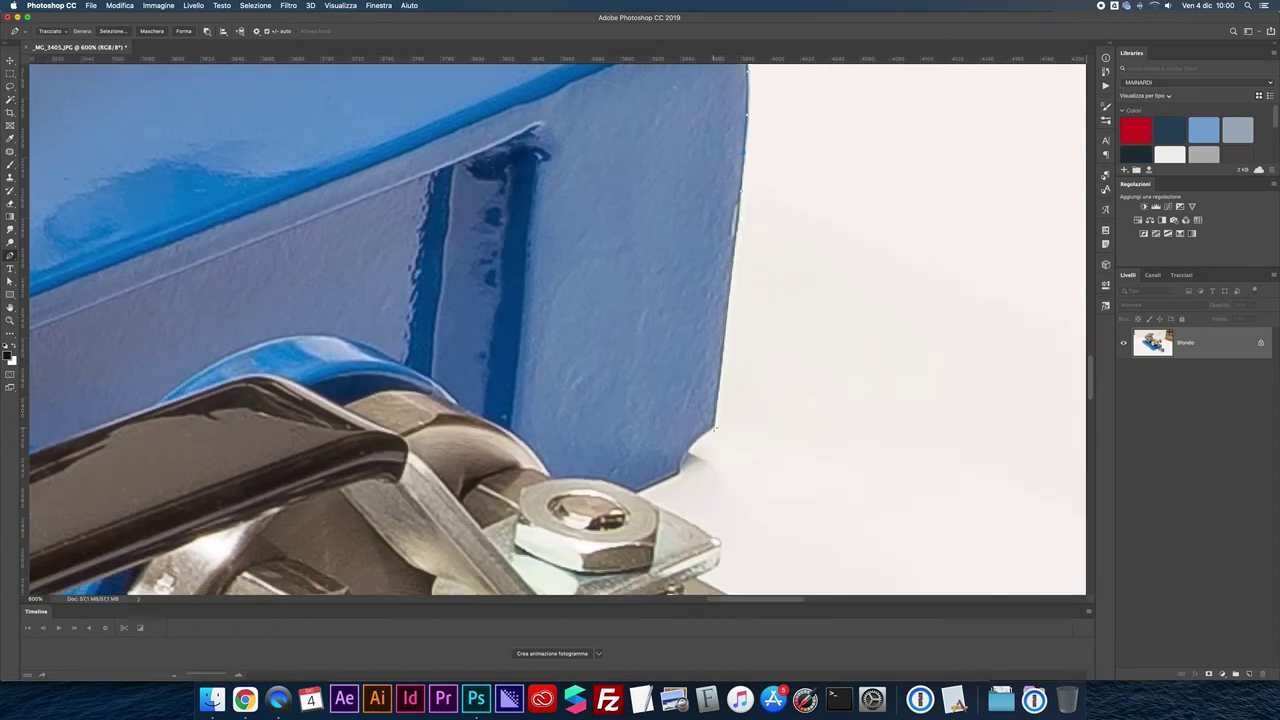
pyautogui.moveTo(677, 449); pyautogui.dragTo(678, 497)
pyautogui.click(637, 493)
pyautogui.click(662, 507)
pyautogui.click(719, 560)
# - Trace along the valve's top edge toward its blue flange, re-placing one misplaced anchor
pyautogui.scroll(-5, 720, 560)
pyautogui.click(744, 324)
pyautogui.click(797, 351)
pyautogui.click(830, 369)
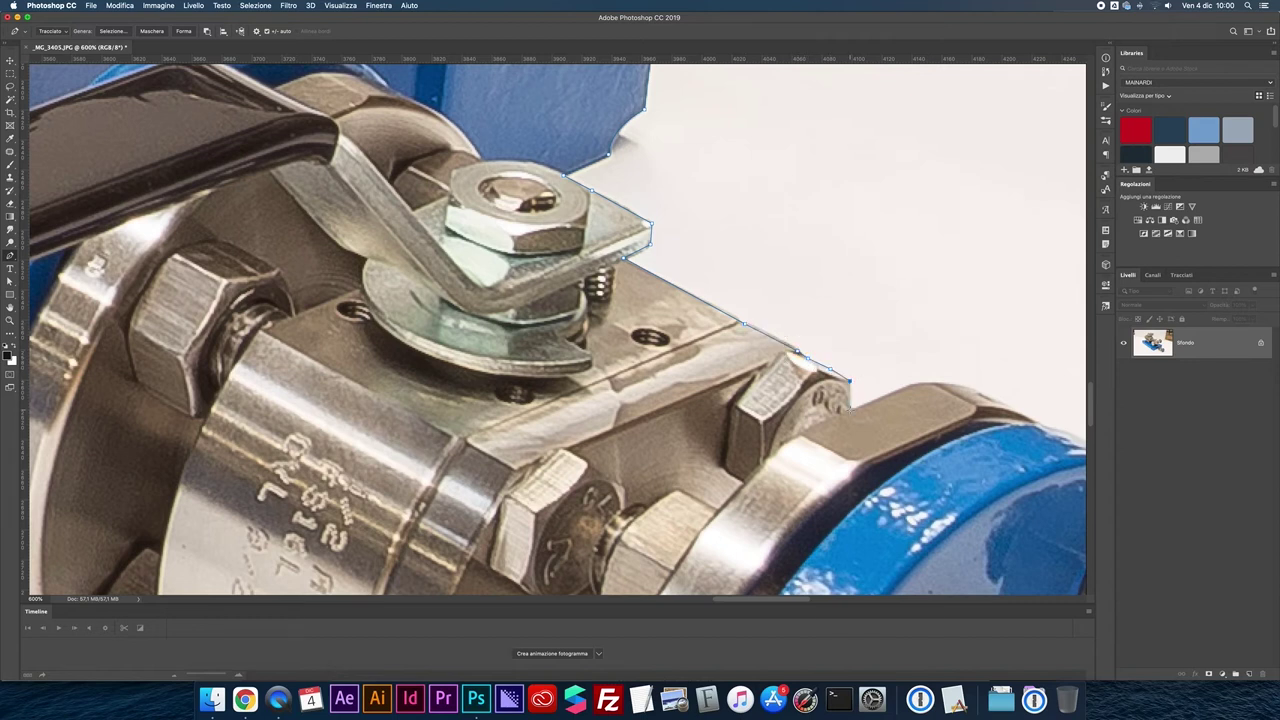
pyautogui.scroll(1, 852, 405)
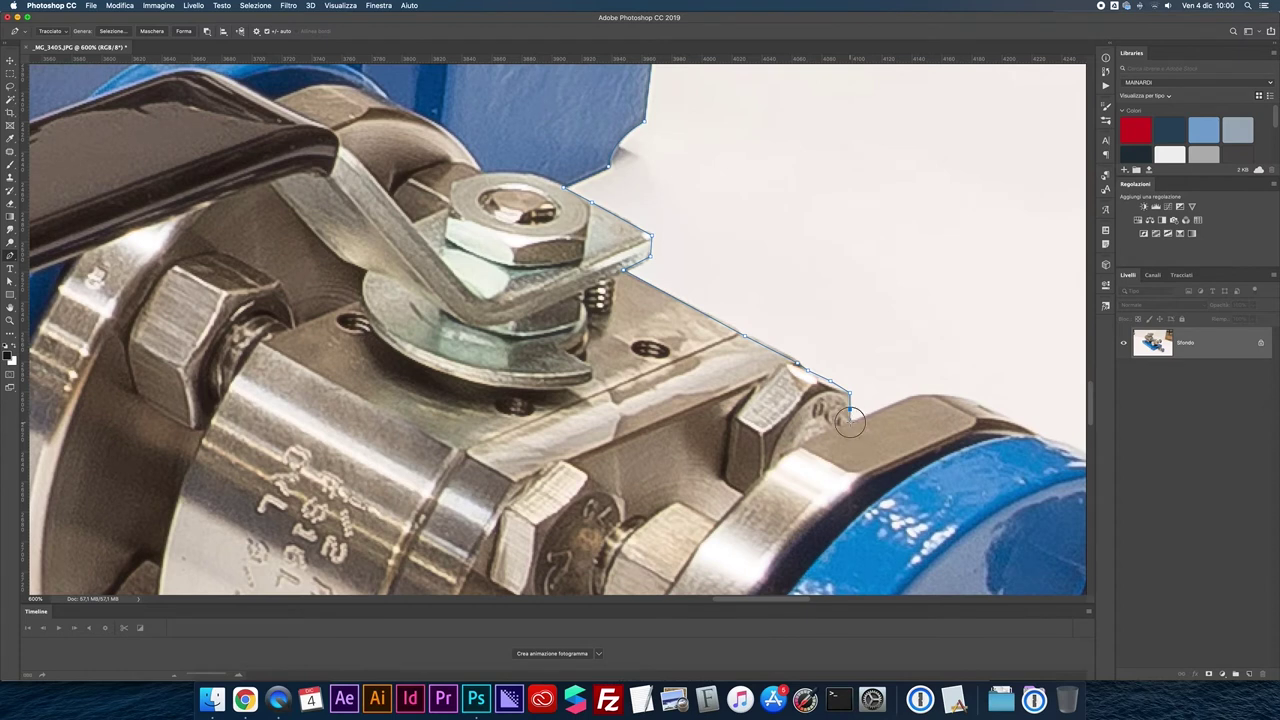
pyautogui.scroll(-5, 846, 409)
pyautogui.hscroll(8, 846, 409)
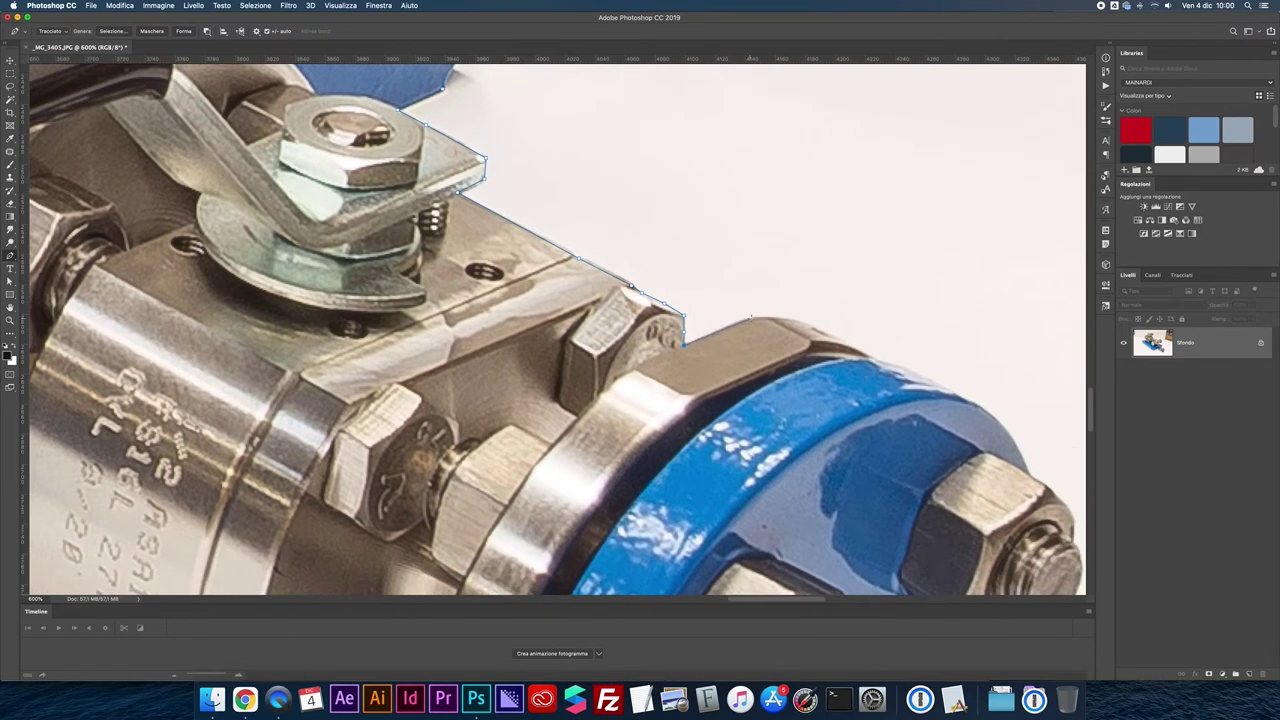
pyautogui.click(775, 306)
pyautogui.scroll(1, 775, 306)
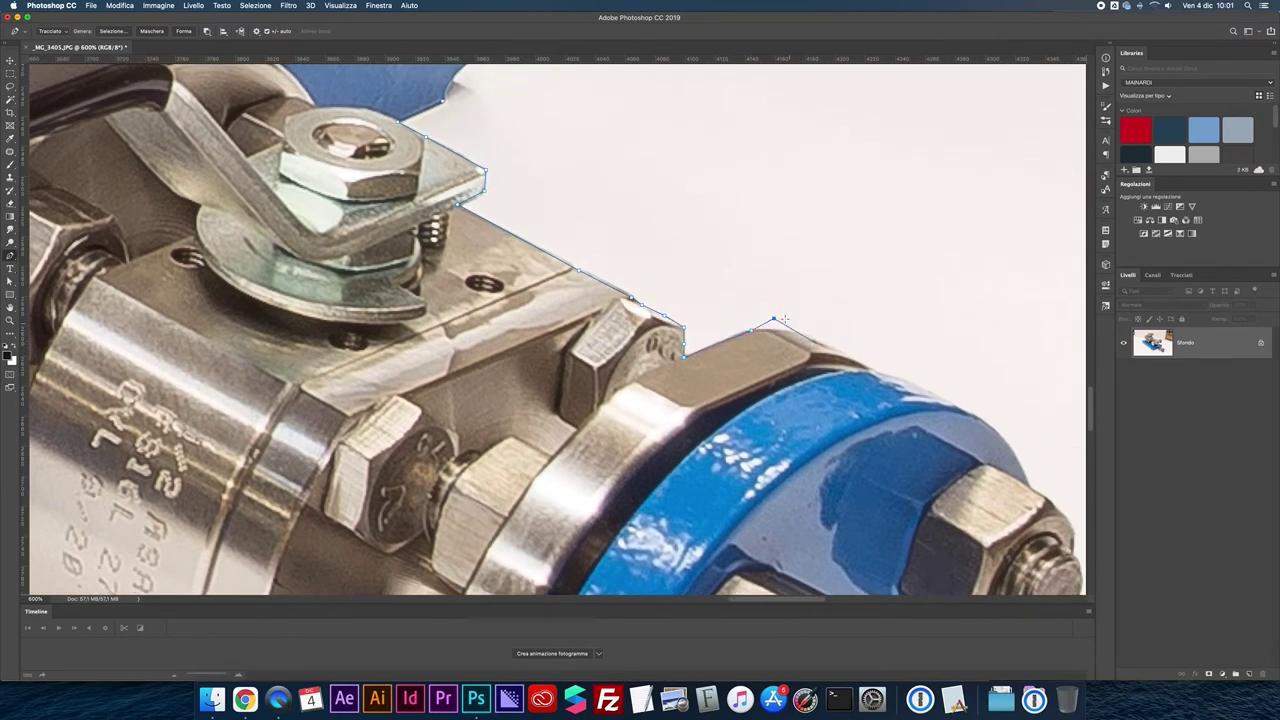
pyautogui.press('super+z')
pyautogui.click(779, 329)
pyautogui.click(816, 338)
# - Curve the path around the blue flange rim to the nut's edge, breaking the handle
pyautogui.scroll(-5, 895, 362)
pyautogui.hscroll(5, 895, 362)
pyautogui.moveTo(828, 263)
pyautogui.mouseDown()
pyautogui.moveTo(907, 331)
pyautogui.moveTo(894, 337)
pyautogui.moveTo(862, 311)
pyautogui.mouseUp()
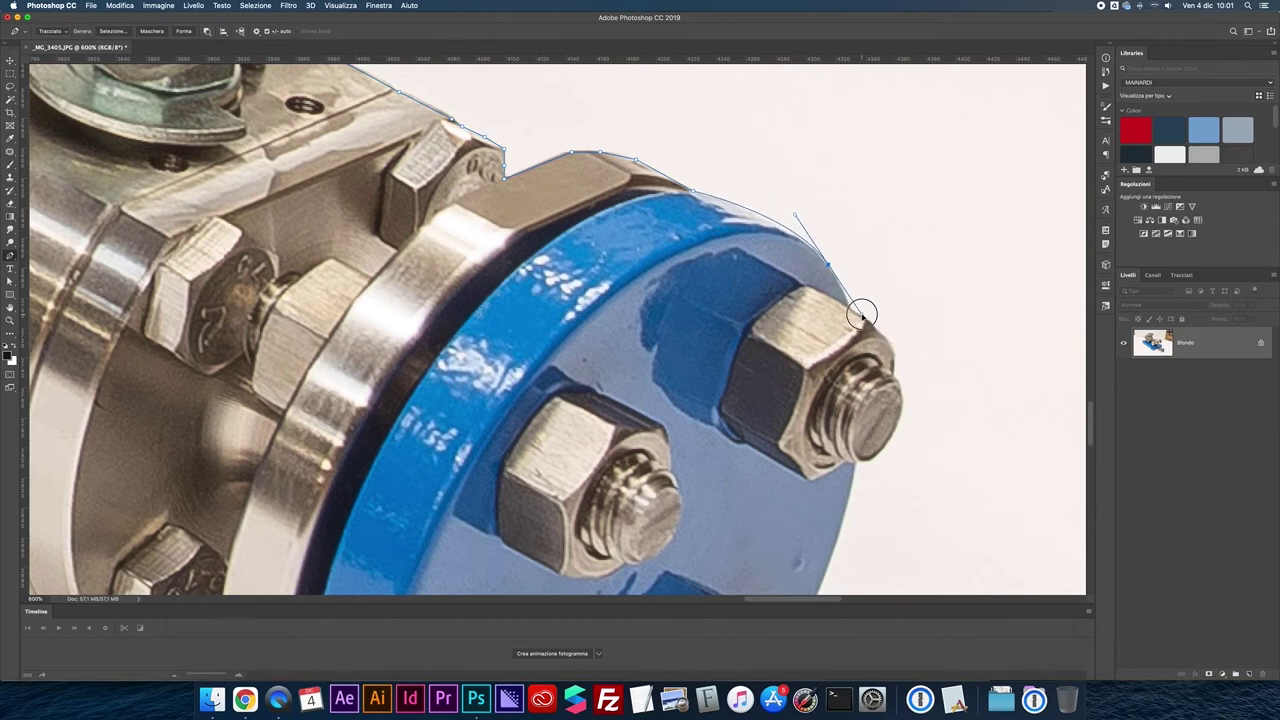
pyautogui.moveTo(862, 311)
pyautogui.mouseDown()
pyautogui.moveTo(848, 301)
pyautogui.moveTo(852, 320)
pyautogui.mouseUp()
pyautogui.keyDown('alt'); pyautogui.click(850, 299); pyautogui.keyUp('alt')
pyautogui.click(866, 317)
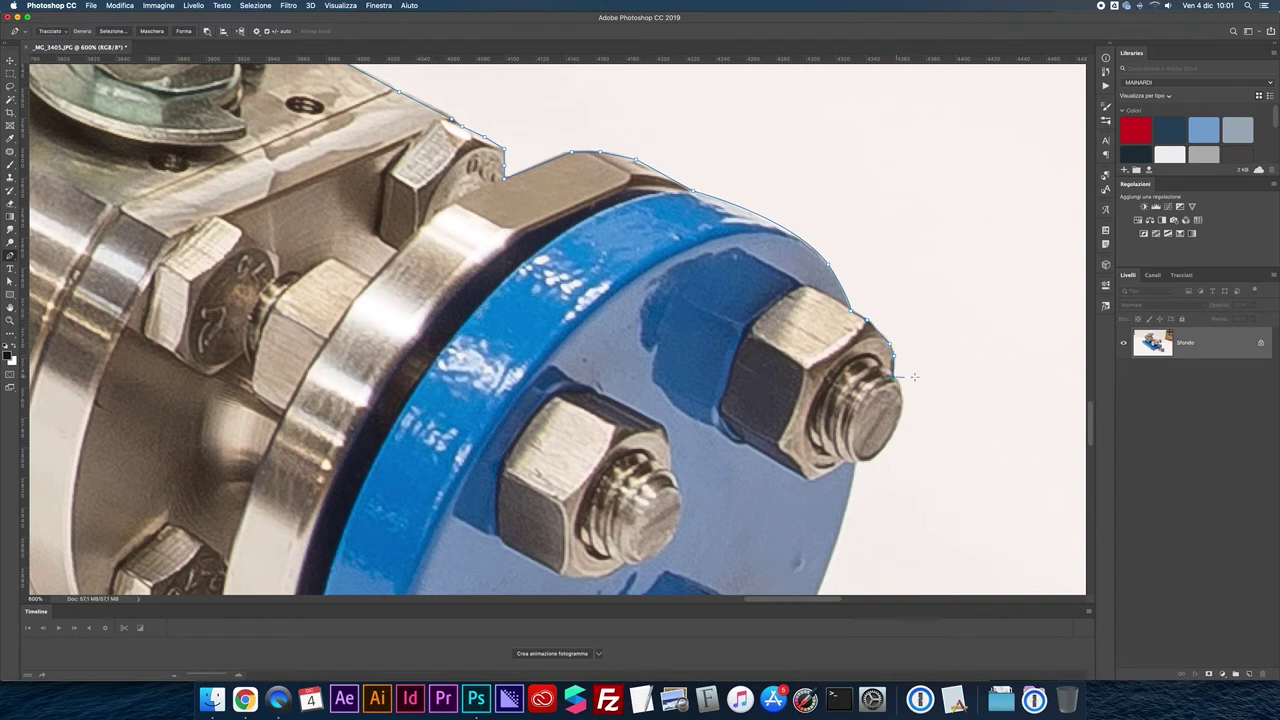
# - Wrap the path around the bolt end and nut, following the flange rim
pyautogui.moveTo(895, 375); pyautogui.dragTo(866, 291)
pyautogui.moveTo(862, 346); pyautogui.dragTo(834, 379)
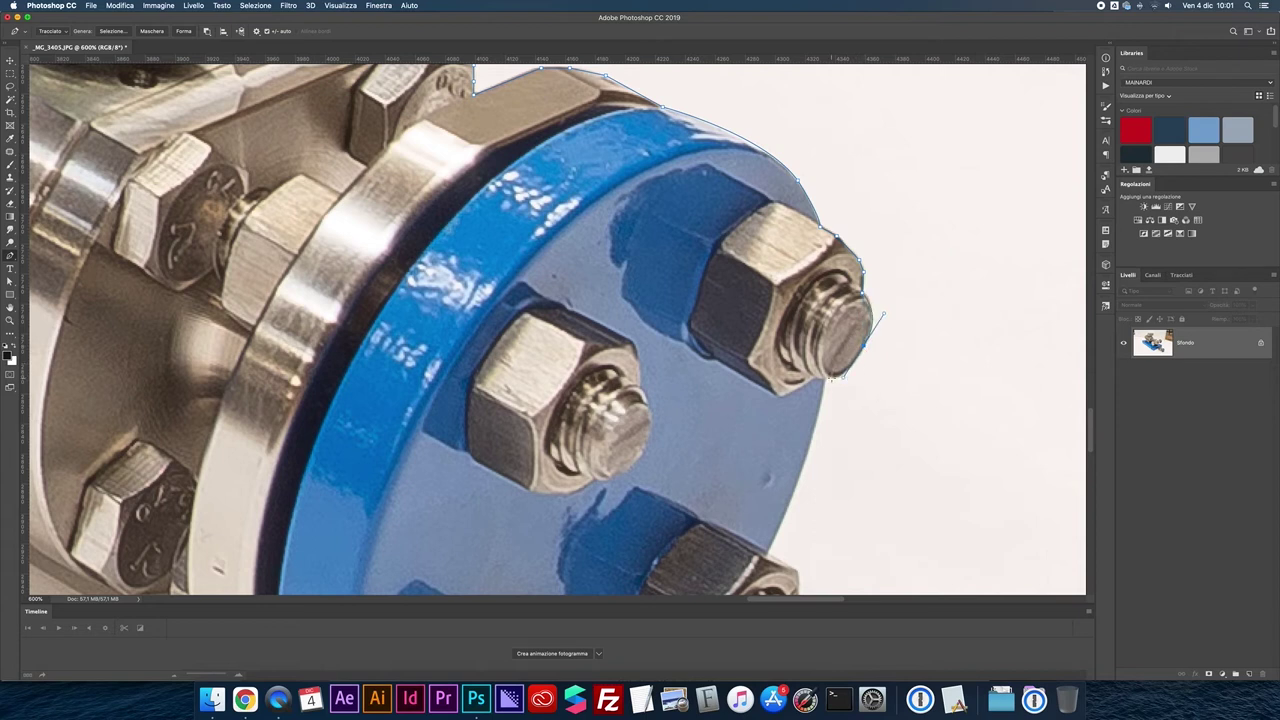
pyautogui.moveTo(840, 378); pyautogui.dragTo(806, 381)
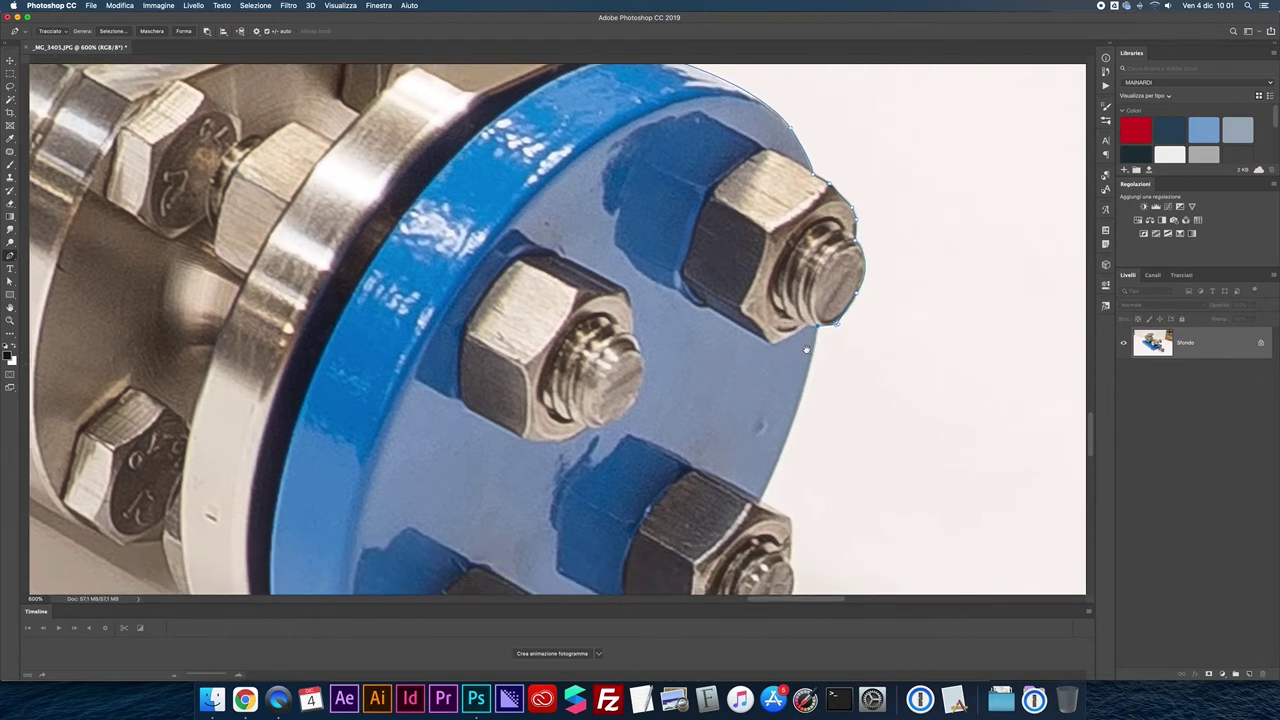
pyautogui.moveTo(845, 378); pyautogui.dragTo(837, 326)
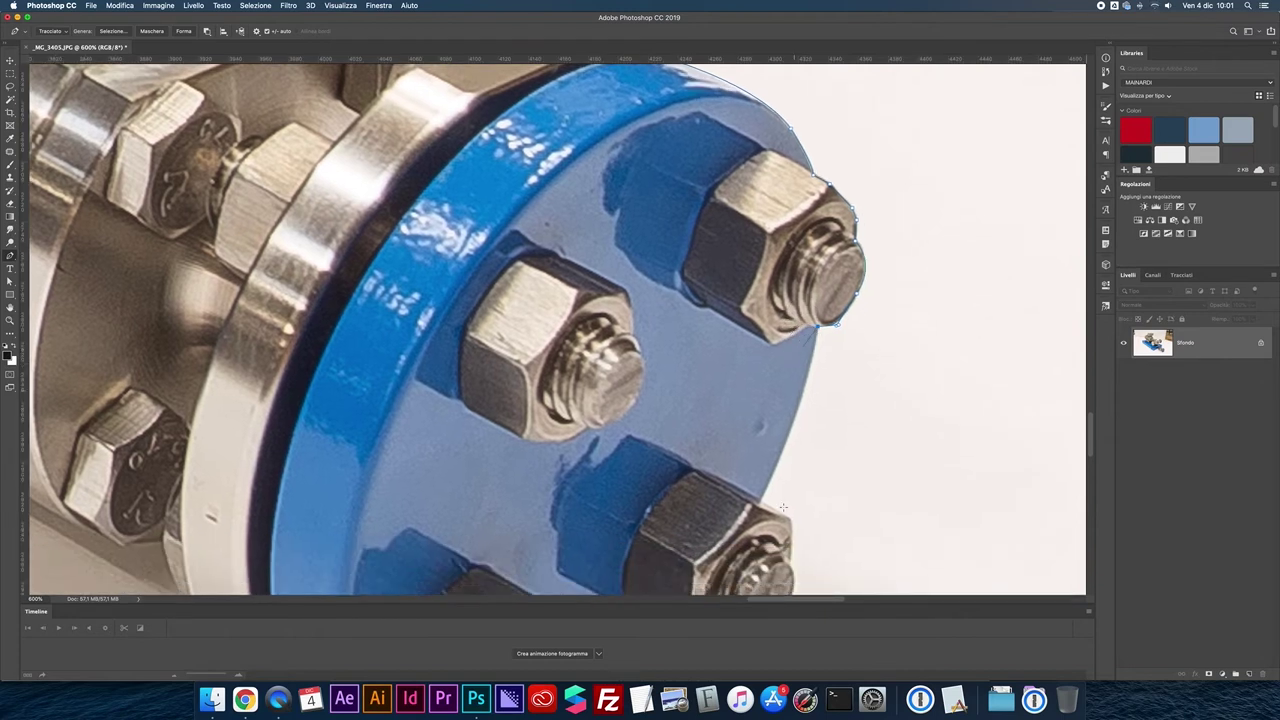
pyautogui.moveTo(760, 494); pyautogui.dragTo(698, 572)
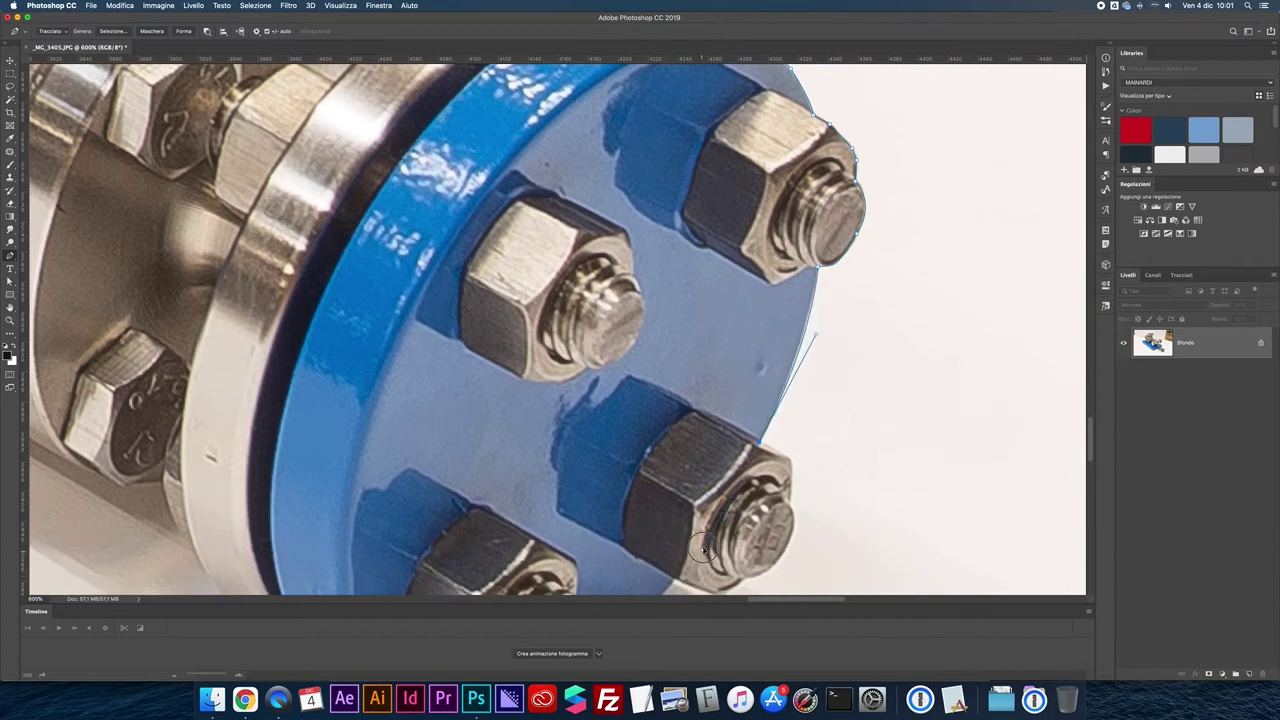
pyautogui.moveTo(698, 572); pyautogui.dragTo(707, 530)
# - Trace around the lower nut's edge with curved anchors
pyautogui.scroll(-1, 740, 485)
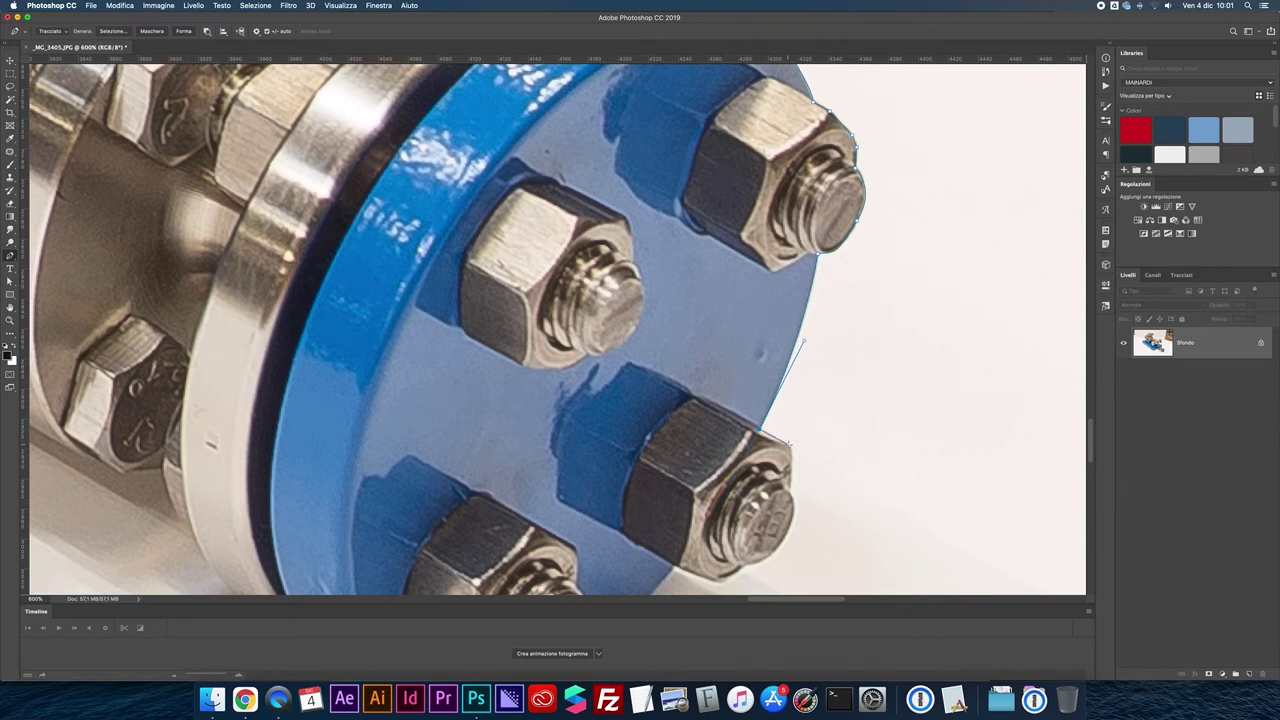
pyautogui.moveTo(790, 446); pyautogui.dragTo(793, 490)
pyautogui.moveTo(782, 540); pyautogui.dragTo(763, 567)
pyautogui.scroll(-3, 747, 567)
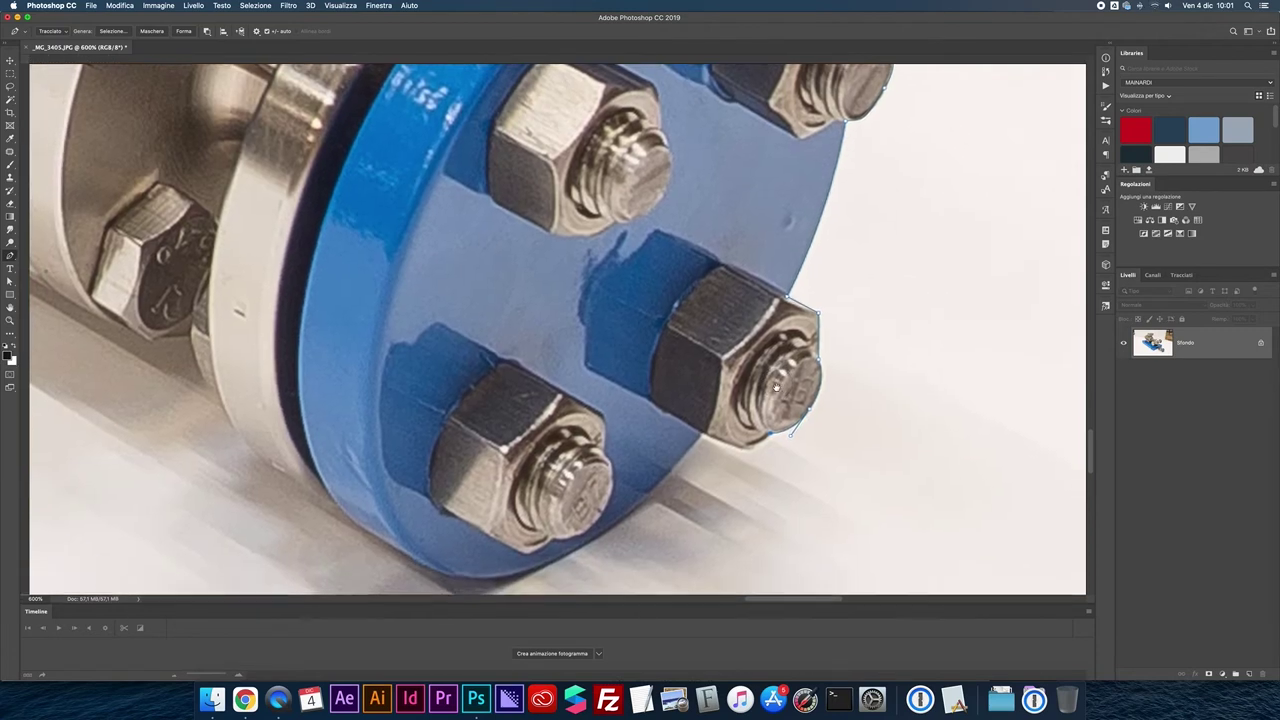
pyautogui.moveTo(751, 448); pyautogui.dragTo(725, 447)
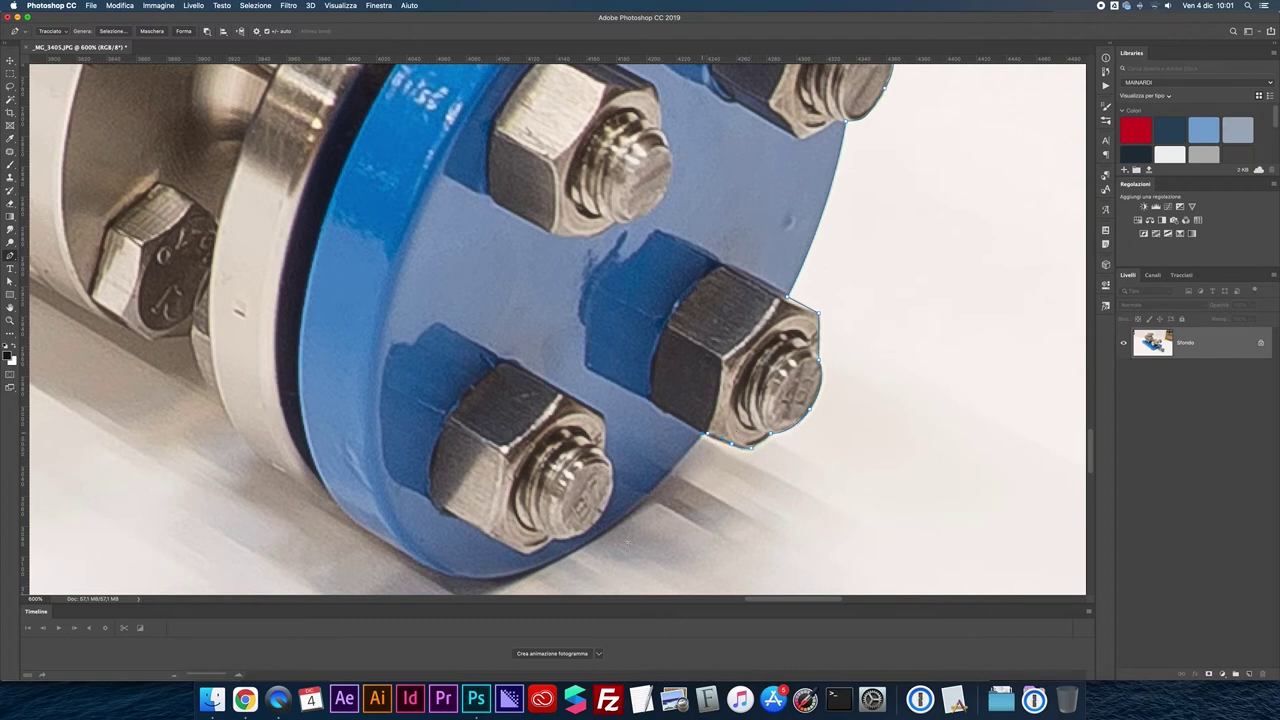
pyautogui.moveTo(535, 567)
pyautogui.mouseDown()
pyautogui.moveTo(427, 600)
pyautogui.moveTo(427, 585)
pyautogui.mouseUp()
# - Follow the flange's lower edge leftward past its left side toward the steel collar
pyautogui.keyDown('alt'); pyautogui.click(533, 540); pyautogui.keyUp('alt')
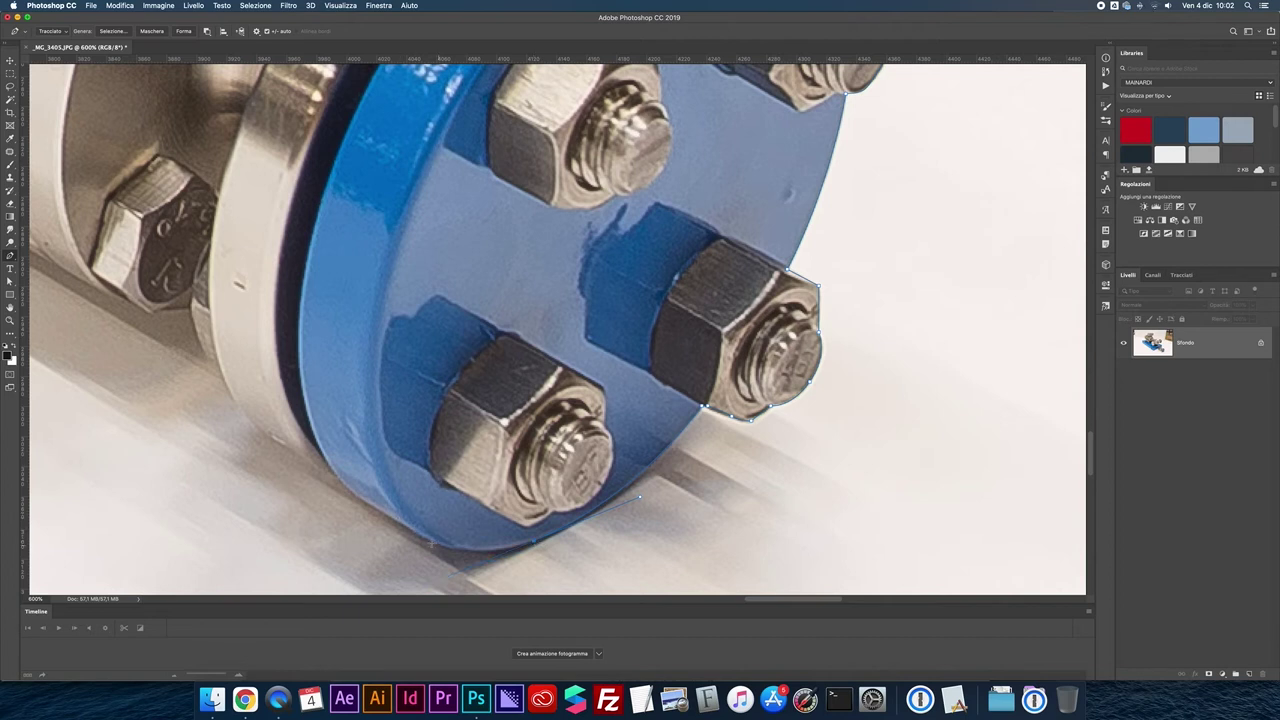
pyautogui.moveTo(430, 540); pyautogui.dragTo(388, 516)
pyautogui.click(350, 490)
pyautogui.click(336, 472)
pyautogui.click(258, 432)
# - Trace the pen path around the ring curve and along the valve's underside, undoing a misplaced anchor
pyautogui.hscroll(-5, 258, 432)
pyautogui.moveTo(432, 385); pyautogui.dragTo(420, 340)
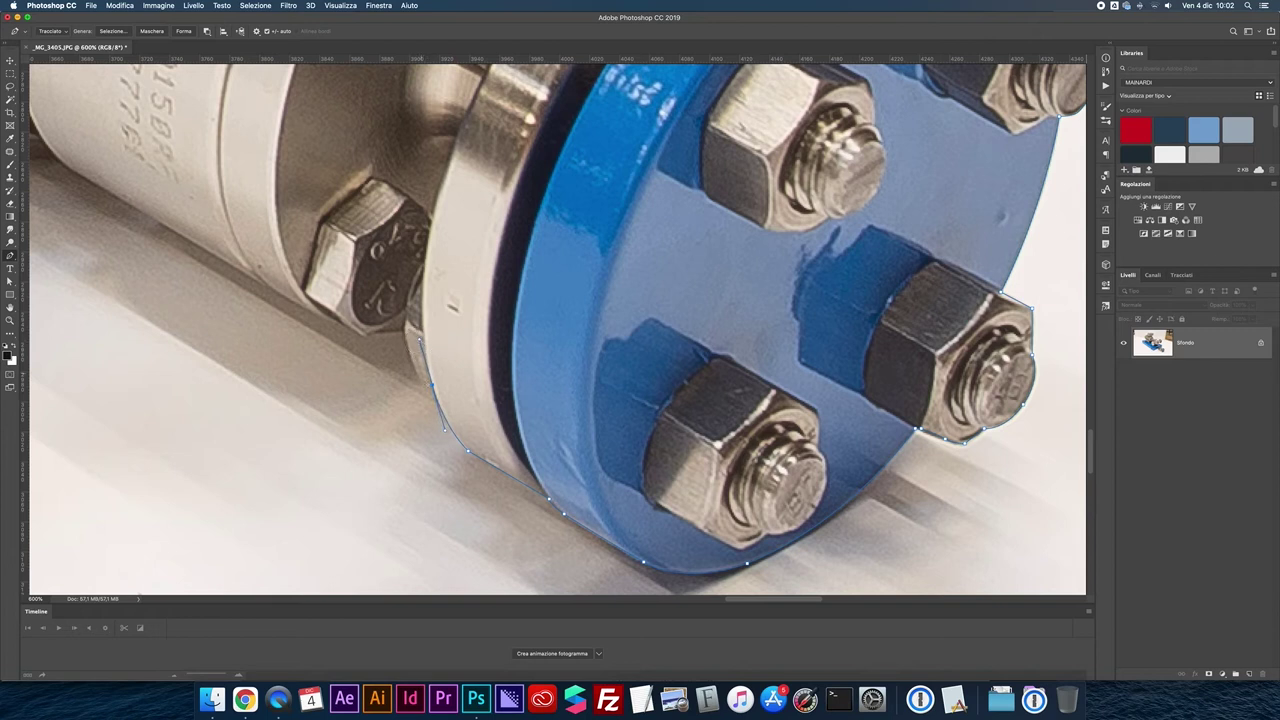
pyautogui.keyDown('alt'); pyautogui.click(432, 385); pyautogui.keyUp('alt')
pyautogui.moveTo(347, 325); pyautogui.dragTo(680, 443)
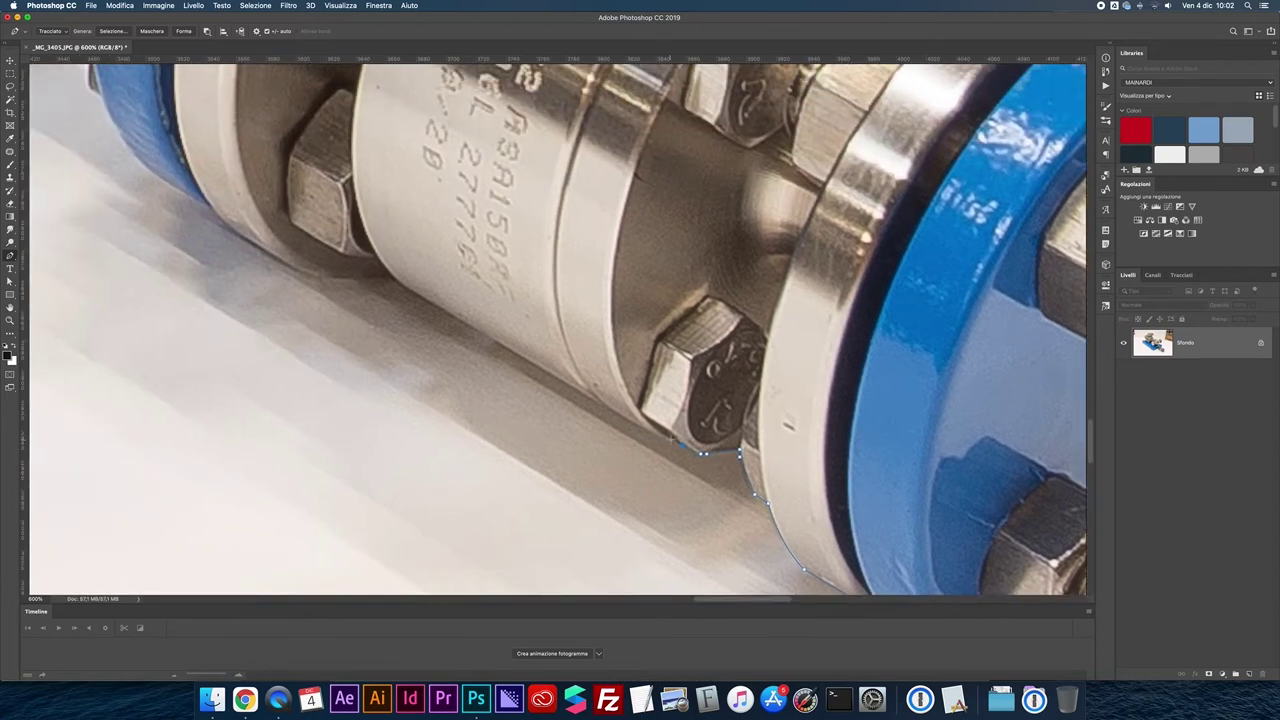
pyautogui.click(597, 400)
pyautogui.click(547, 365)
pyautogui.hotkey('ctrl', 'z')
pyautogui.click(246, 235)
# - Continue the path up the left blue flange's edge with corner anchors, then fit the image on screen
pyautogui.moveTo(258, 243); pyautogui.dragTo(420, 302)
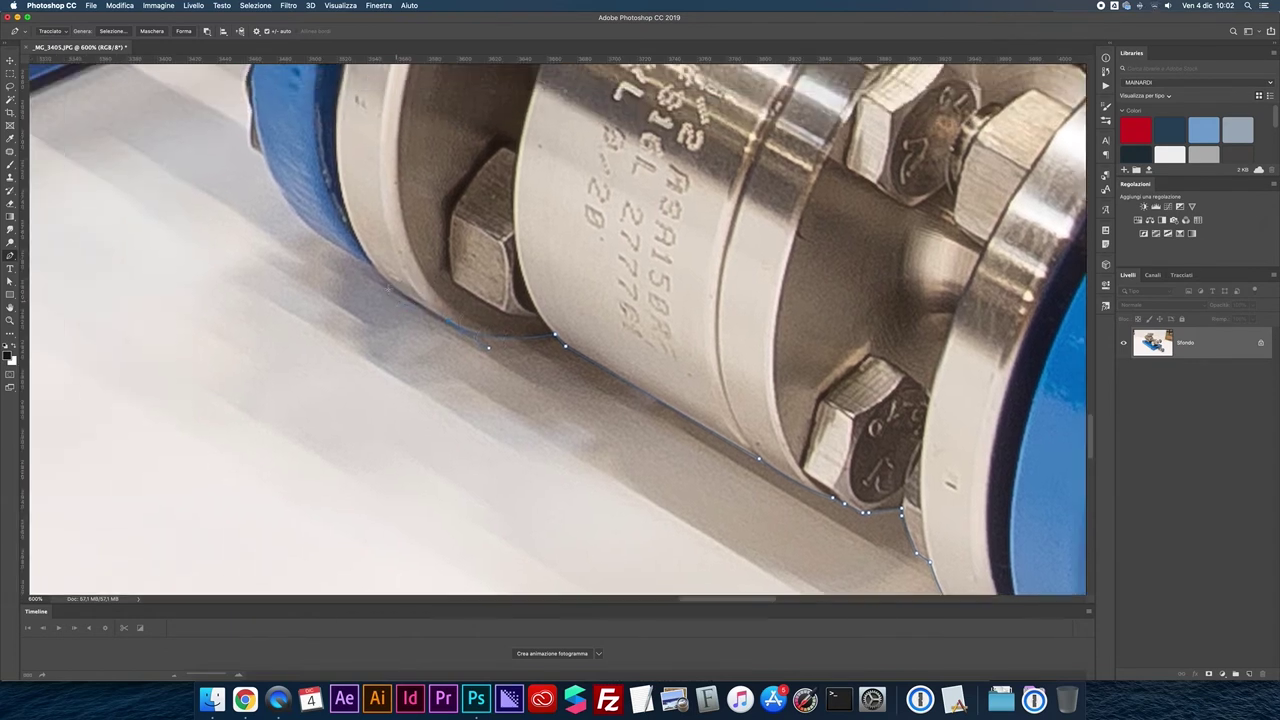
pyautogui.click(448, 321)
pyautogui.click(398, 297)
pyautogui.click(347, 233)
pyautogui.moveTo(347, 233); pyautogui.dragTo(550, 336)
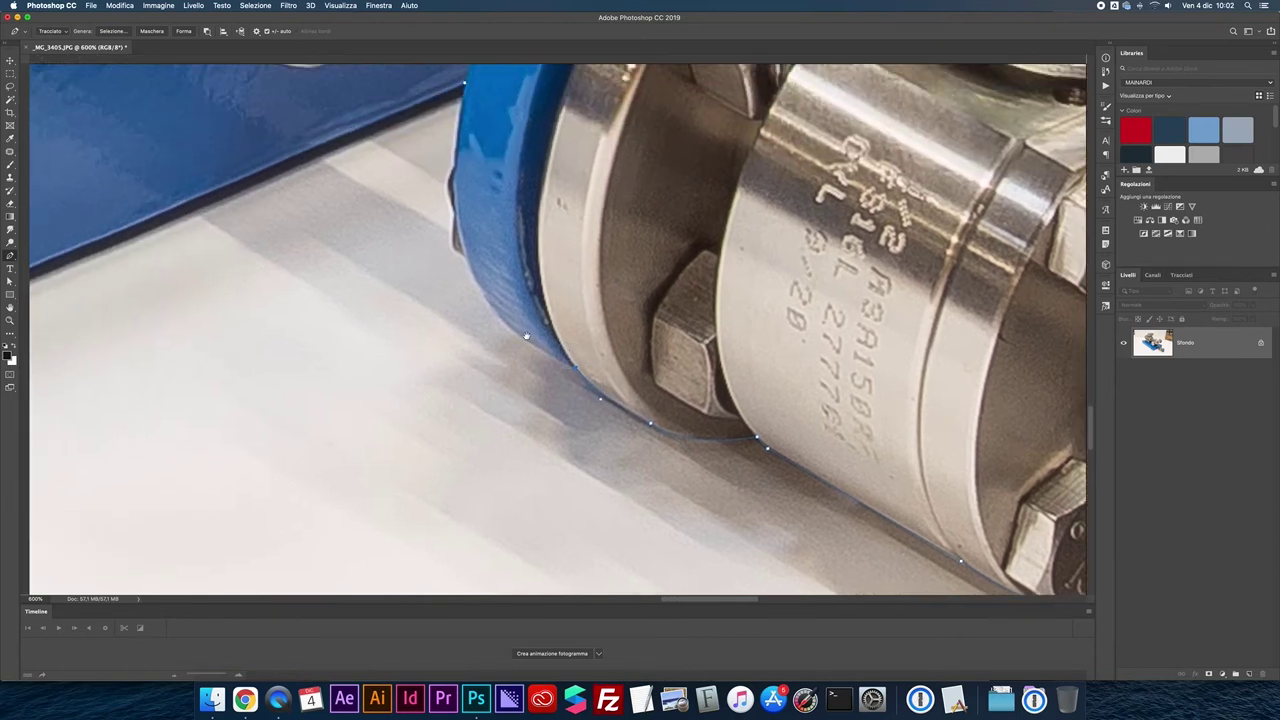
pyautogui.moveTo(466, 256); pyautogui.dragTo(438, 172)
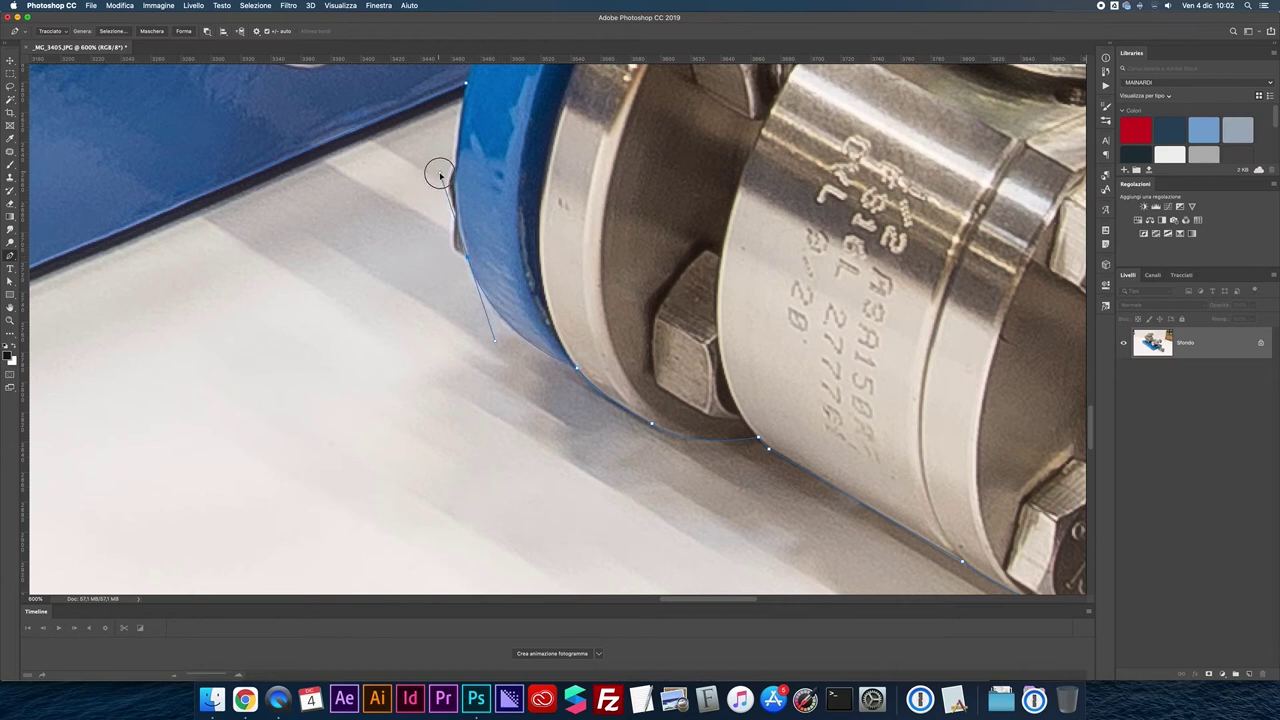
pyautogui.keyDown('alt'); pyautogui.click(466, 256); pyautogui.keyUp('alt')
pyautogui.click(466, 256)
pyautogui.moveTo(457, 168); pyautogui.dragTo(474, 152)
pyautogui.keyDown('alt'); pyautogui.click(457, 170); pyautogui.keyUp('alt')
pyautogui.scroll(1, 467, 80)
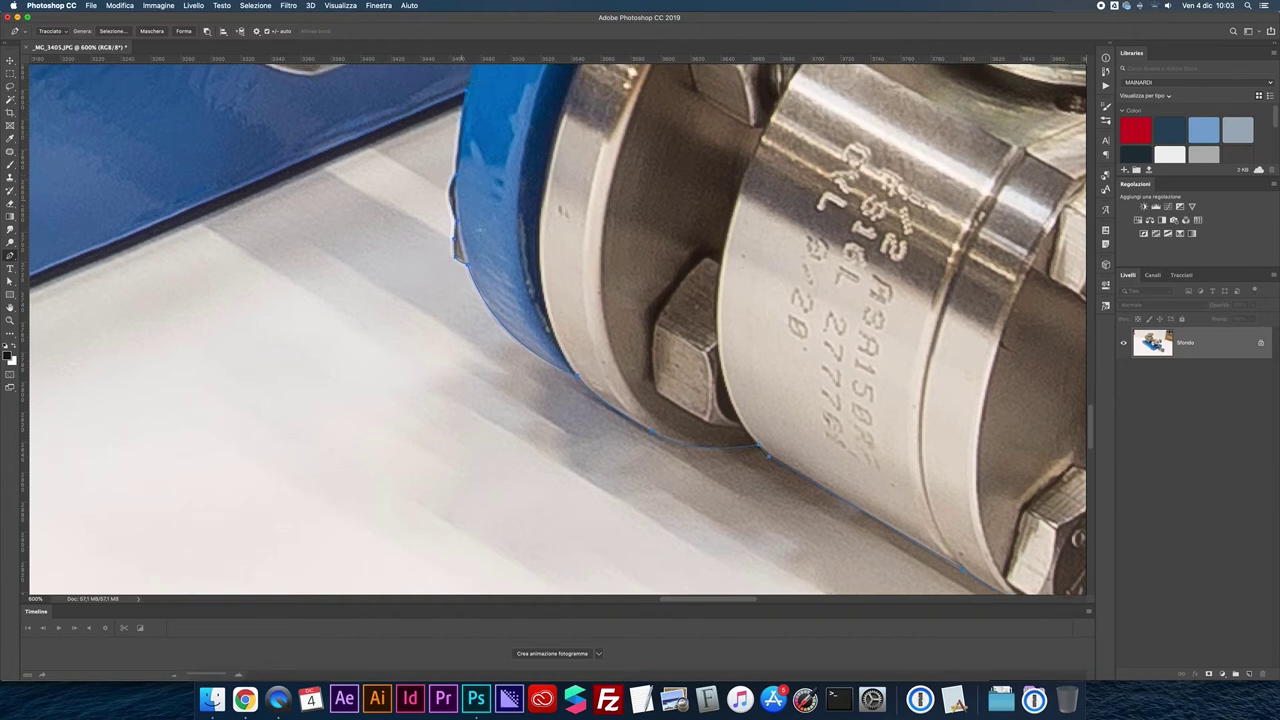
pyautogui.press('super+0')
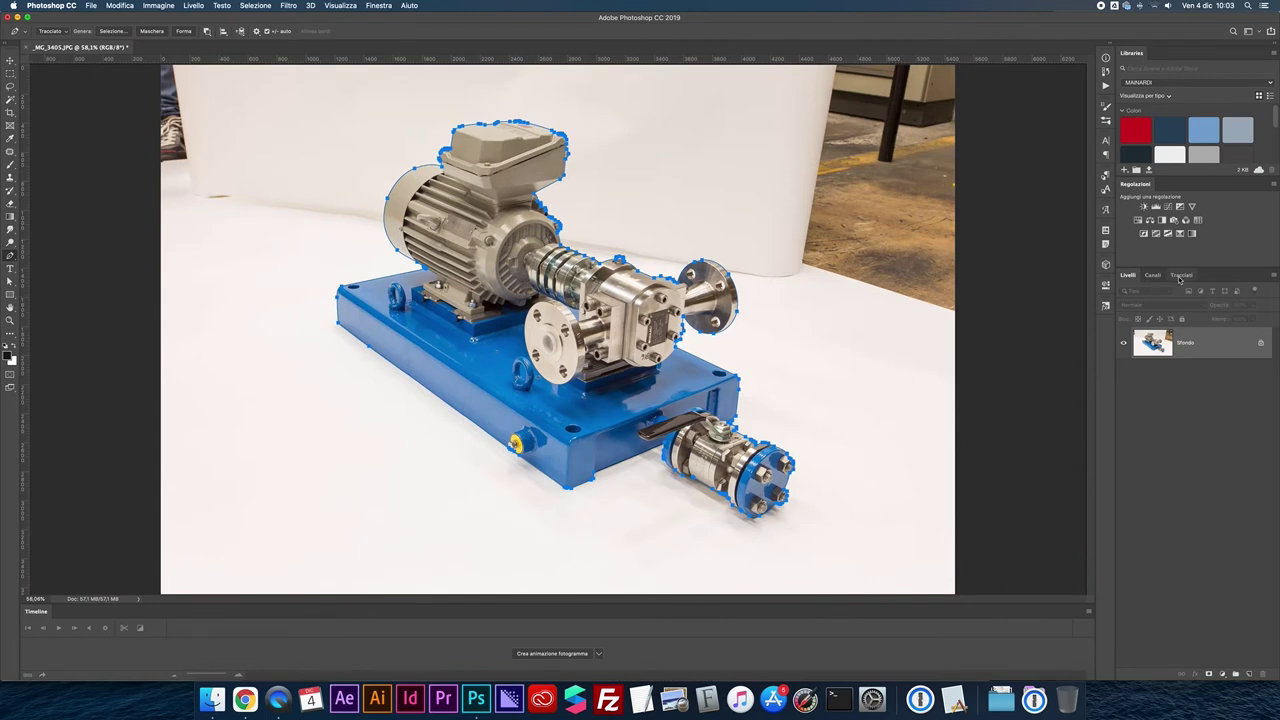
# - Show the work path in the Paths panel and set it to combine shapes
pyautogui.click(1181, 274)
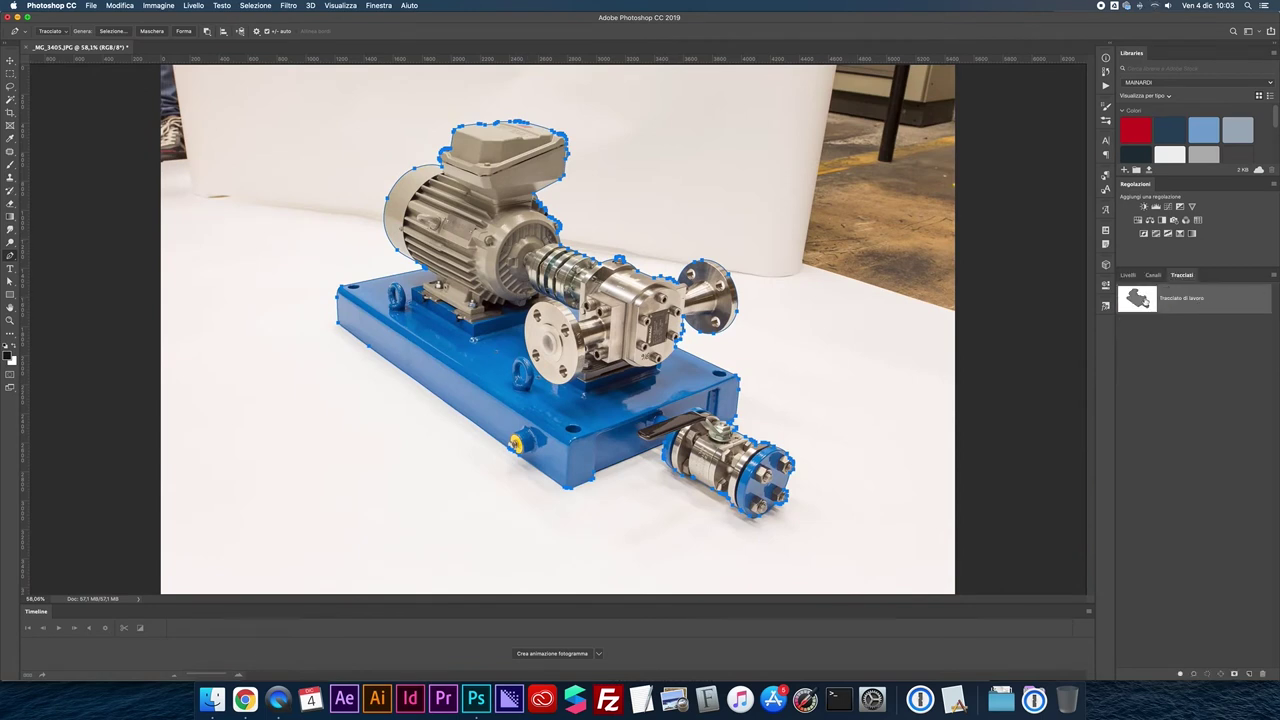
pyautogui.click(206, 31)
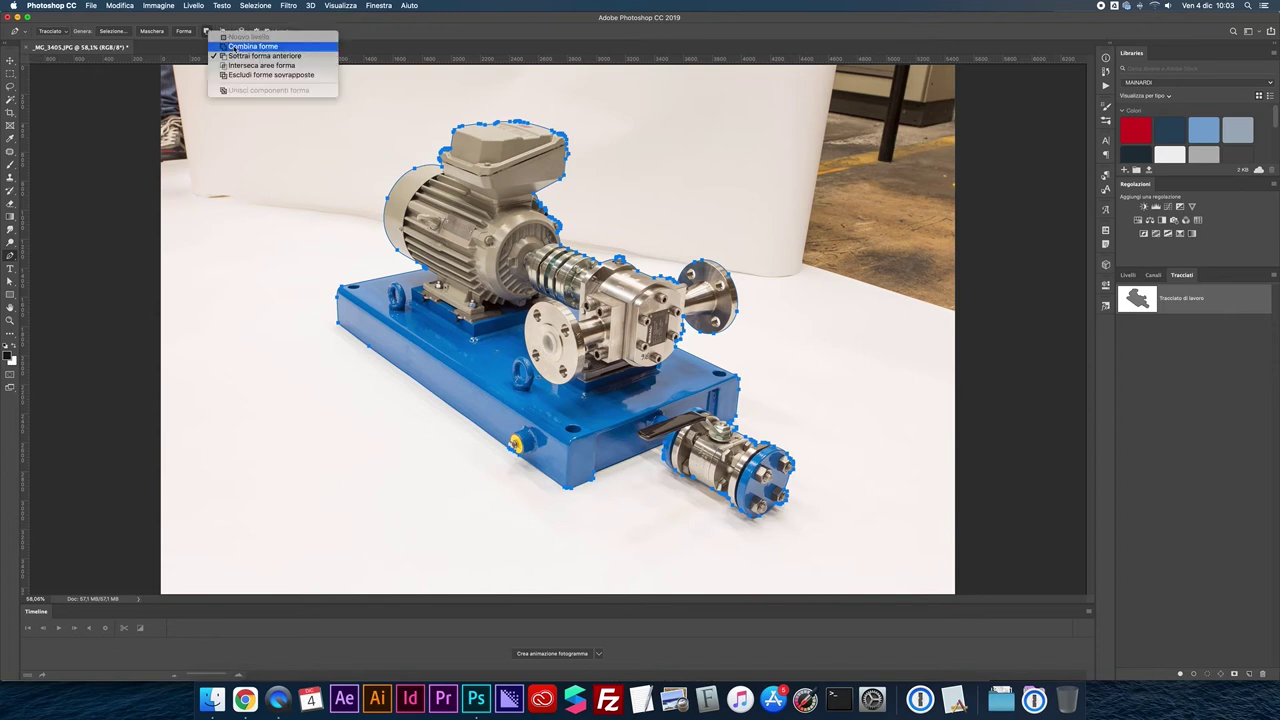
pyautogui.click(250, 45)
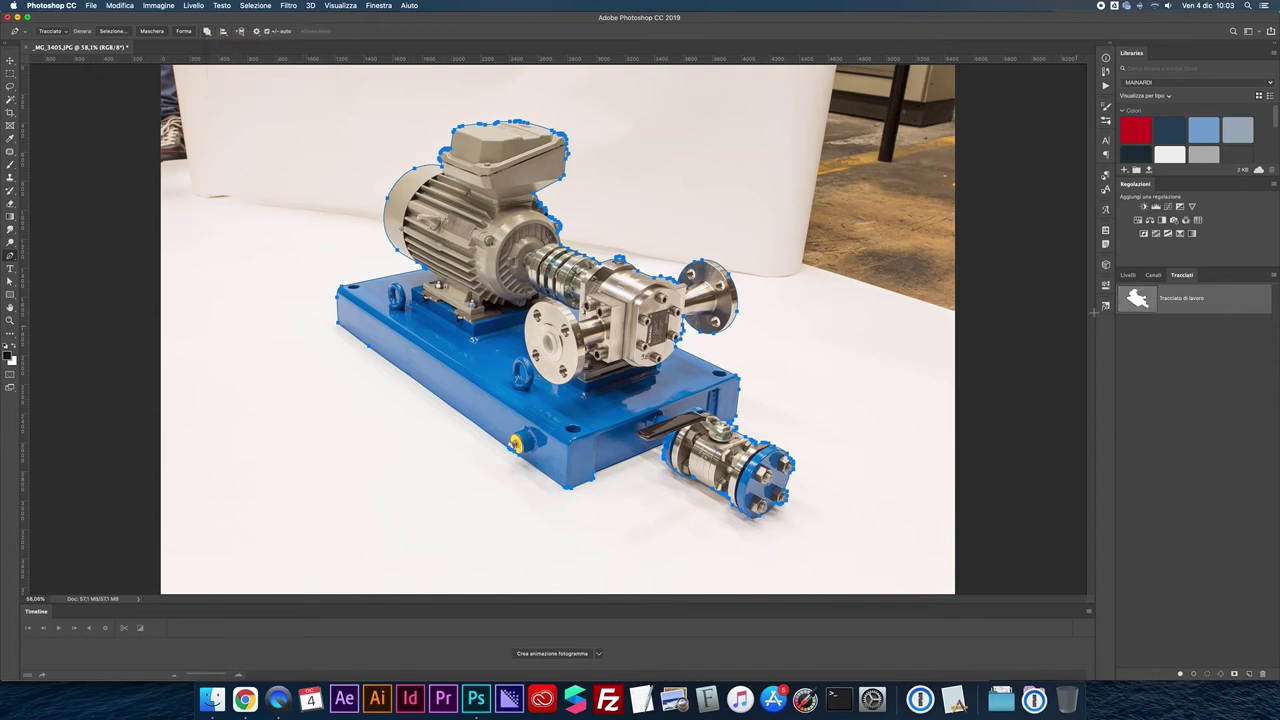
# - Save the work path as Tracciato1 and make it the image's clipping path
pyautogui.click(1275, 278)
pyautogui.click(1173, 287)
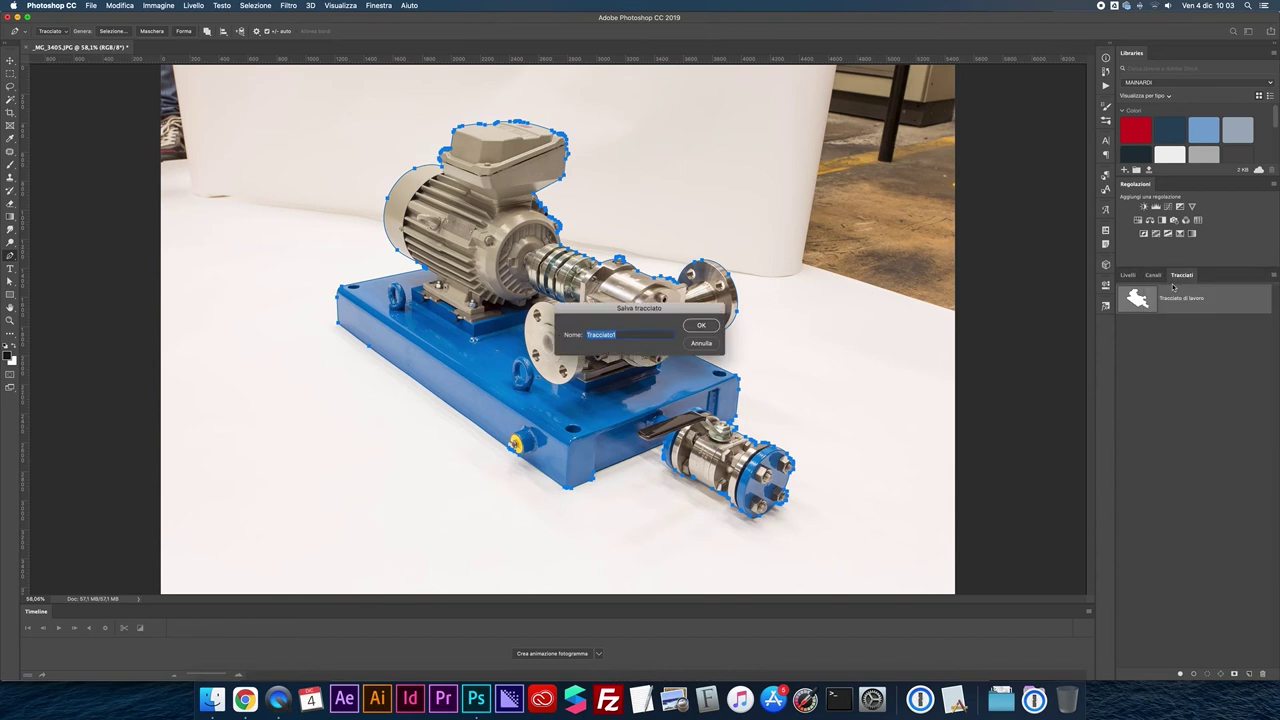
pyautogui.press('Return')
pyautogui.click(1275, 277)
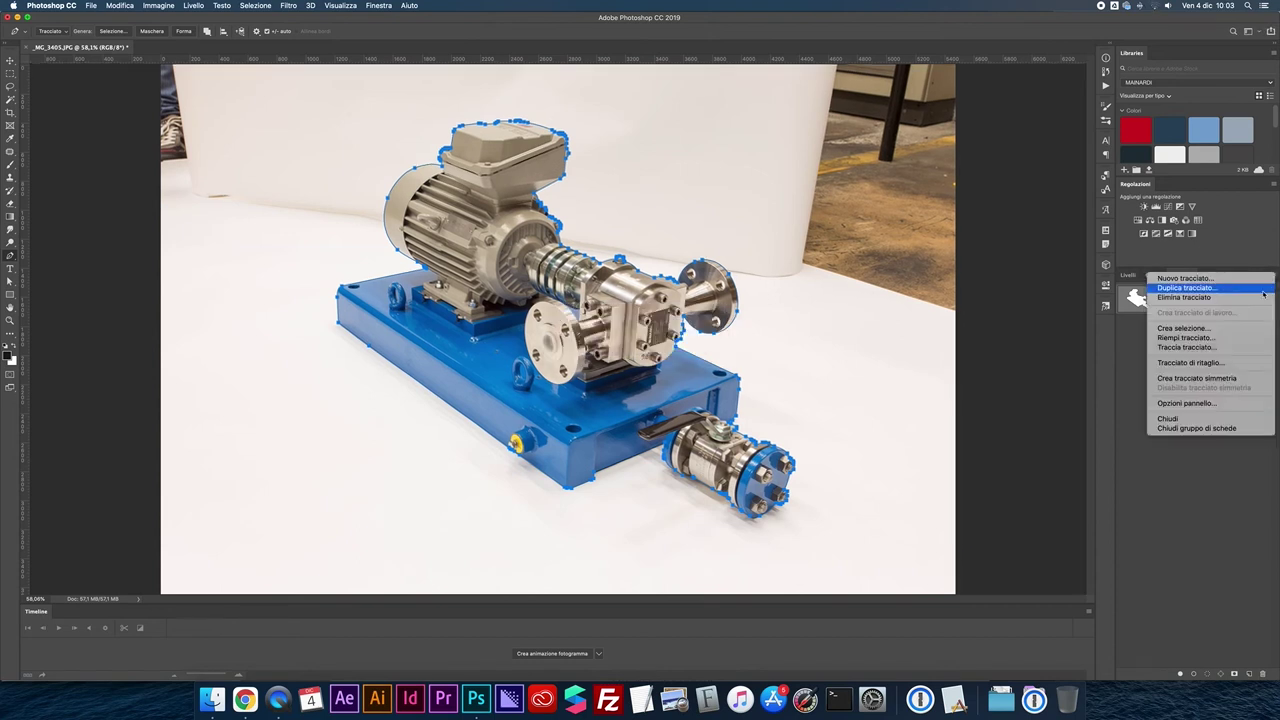
pyautogui.click(1196, 363)
pyautogui.press('Return')
# - Add a layer mask to Livello 0 from the pump outline and create a Solid Color fill layer
pyautogui.click(1127, 275)
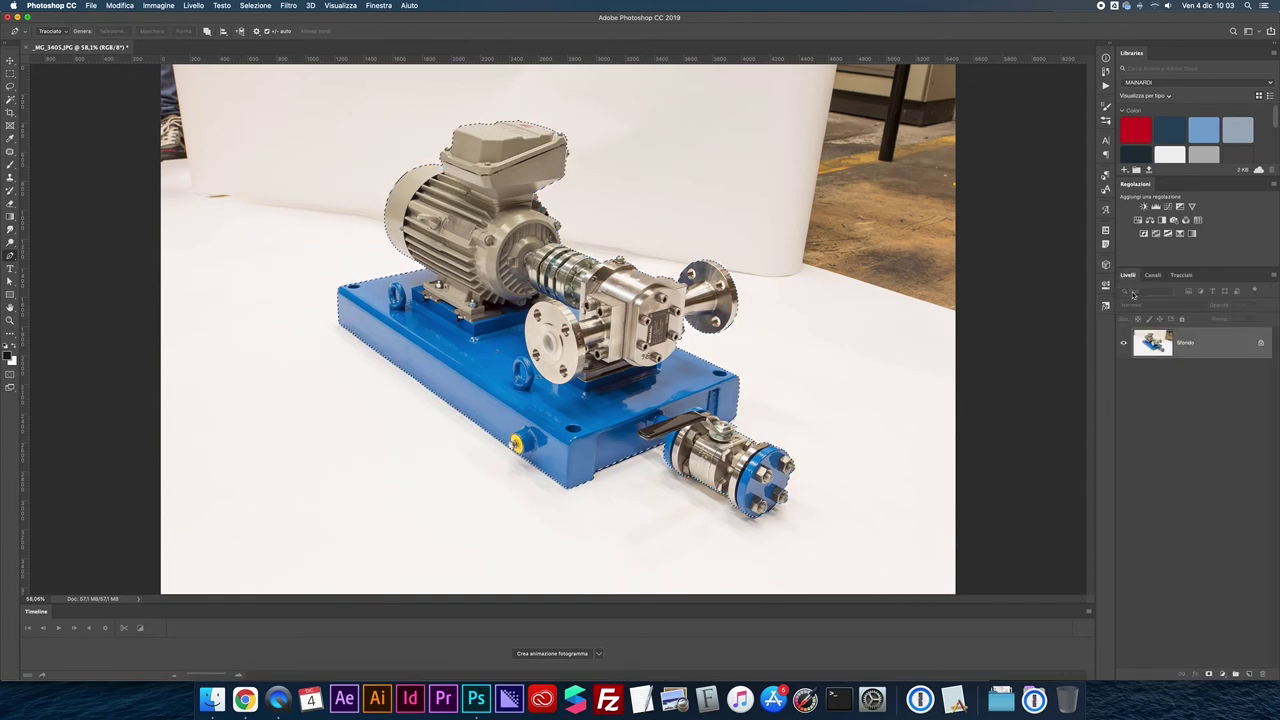
pyautogui.click(1207, 674)
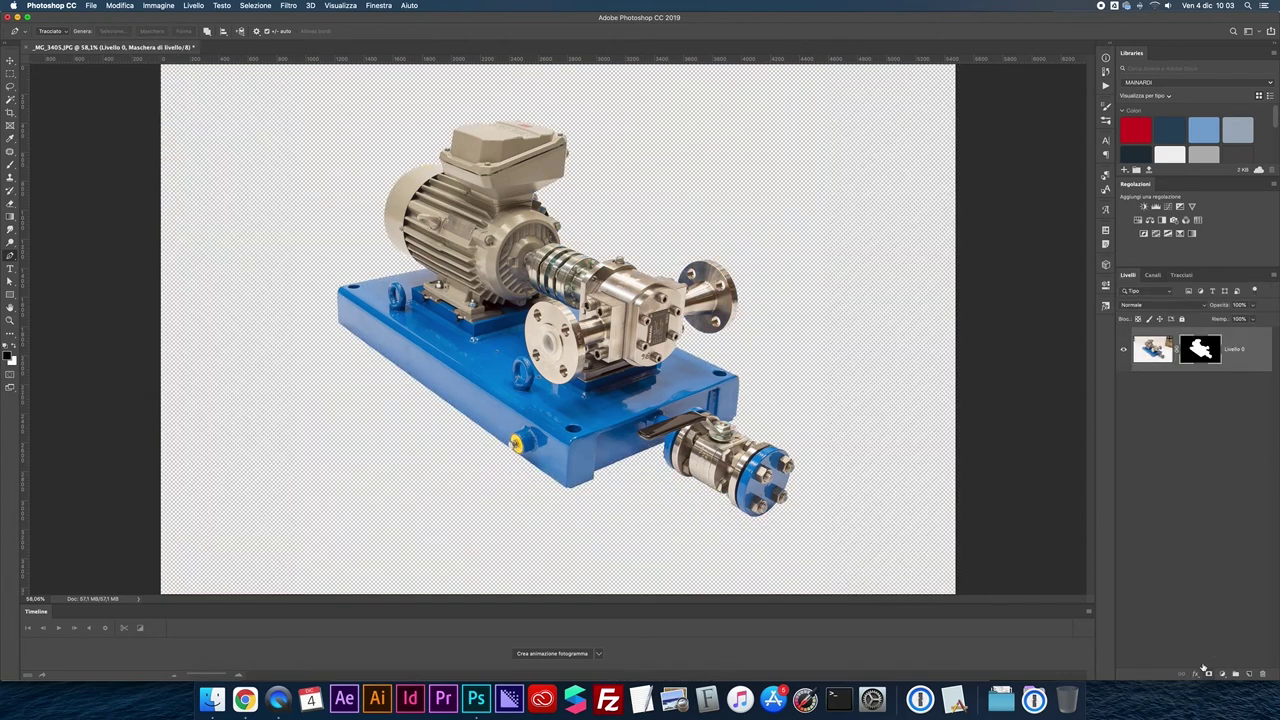
pyautogui.click(1223, 674)
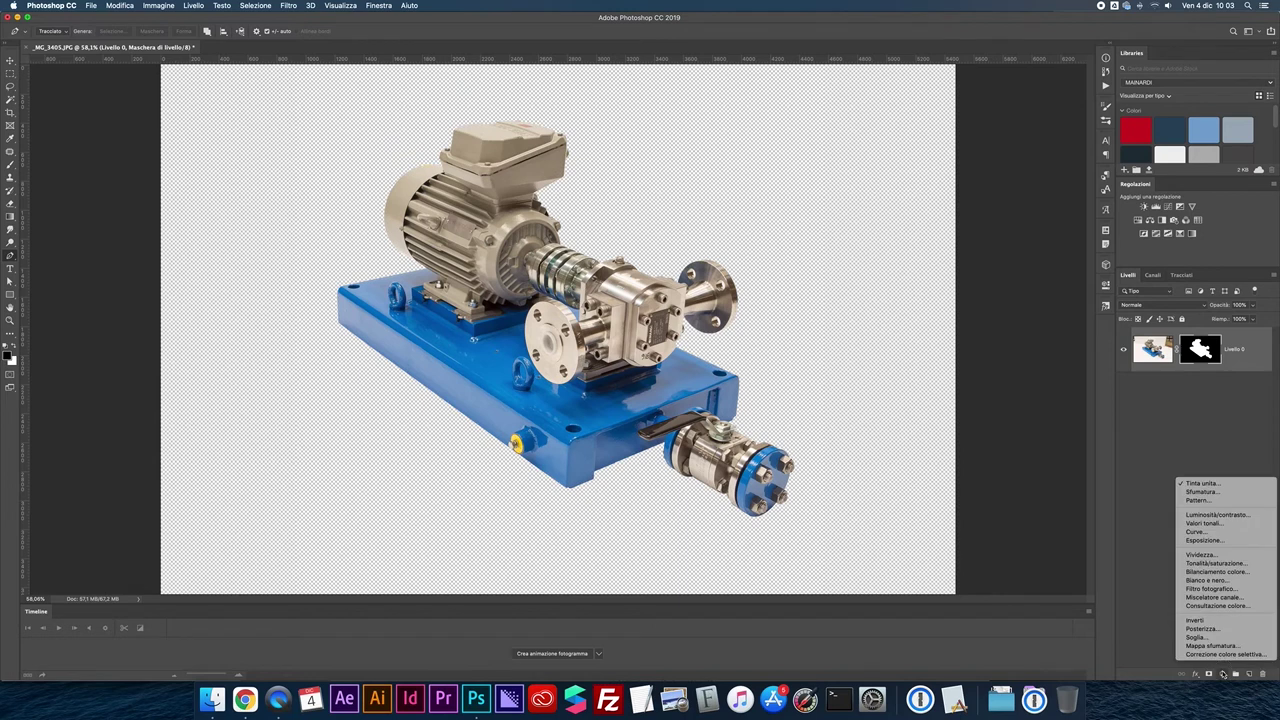
pyautogui.click(1203, 483)
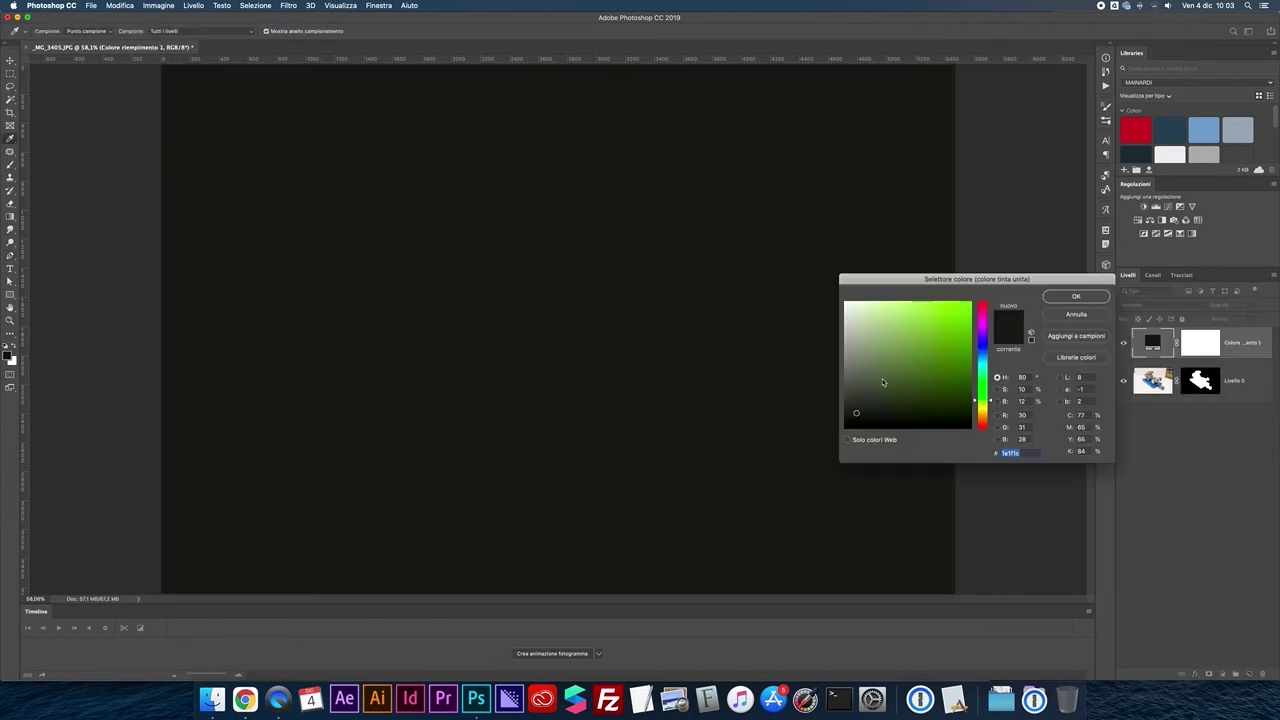
pyautogui.click(1076, 297)
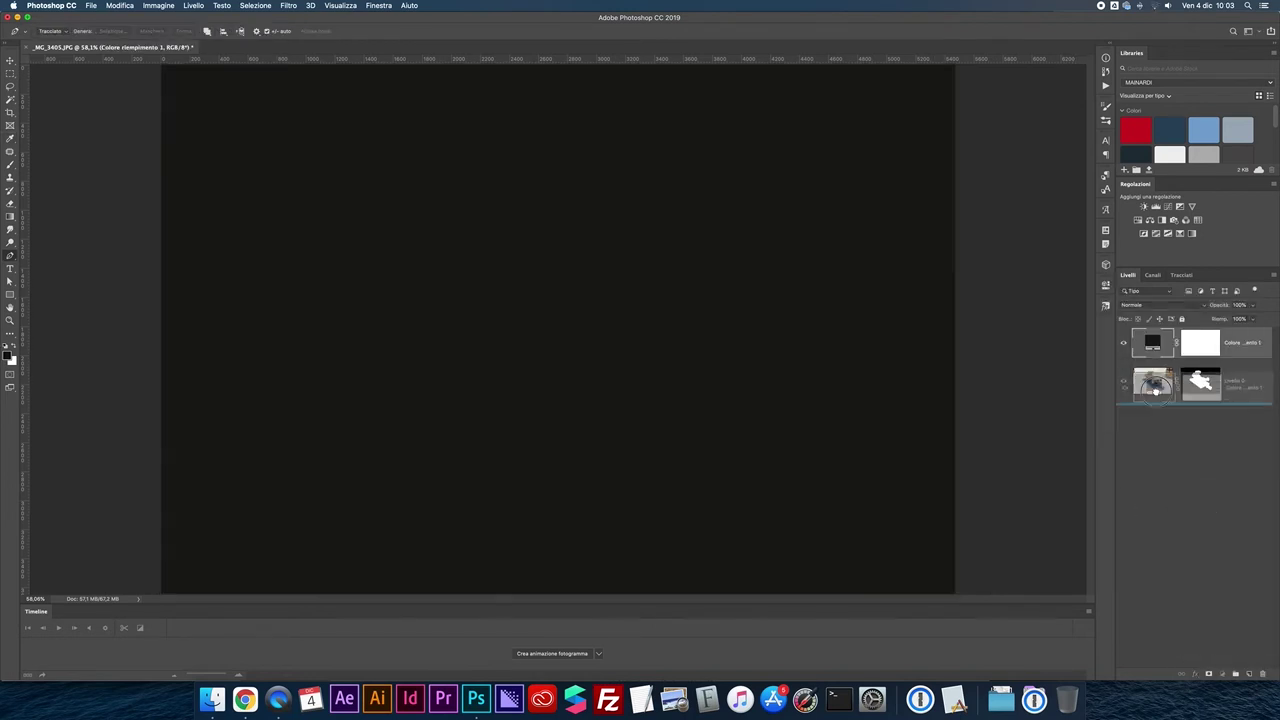
# - Move the fill layer below Livello 0, change its colour to white, and select the pump's mask
pyautogui.moveTo(1153, 343); pyautogui.dragTo(1156, 395)
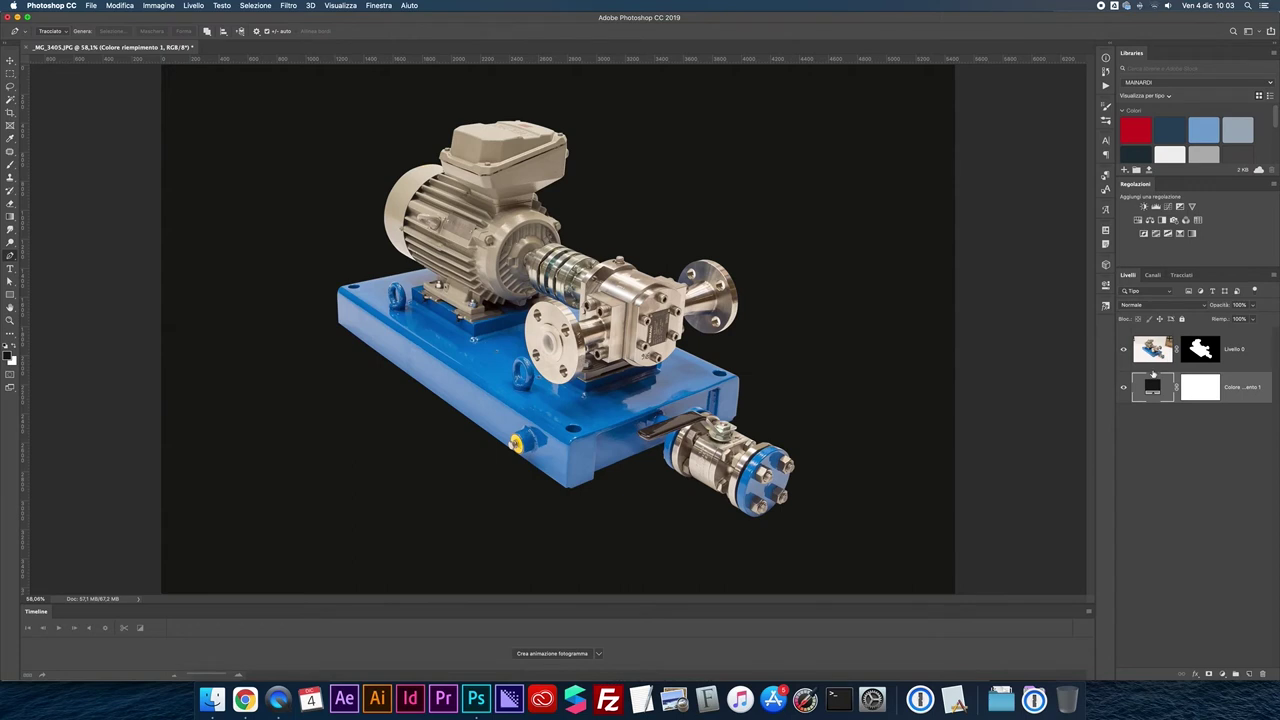
pyautogui.doubleClick(1156, 392)
pyautogui.moveTo(905, 350)
pyautogui.mouseDown()
pyautogui.moveTo(916, 367)
pyautogui.moveTo(950, 371)
pyautogui.moveTo(831, 281)
pyautogui.mouseUp()
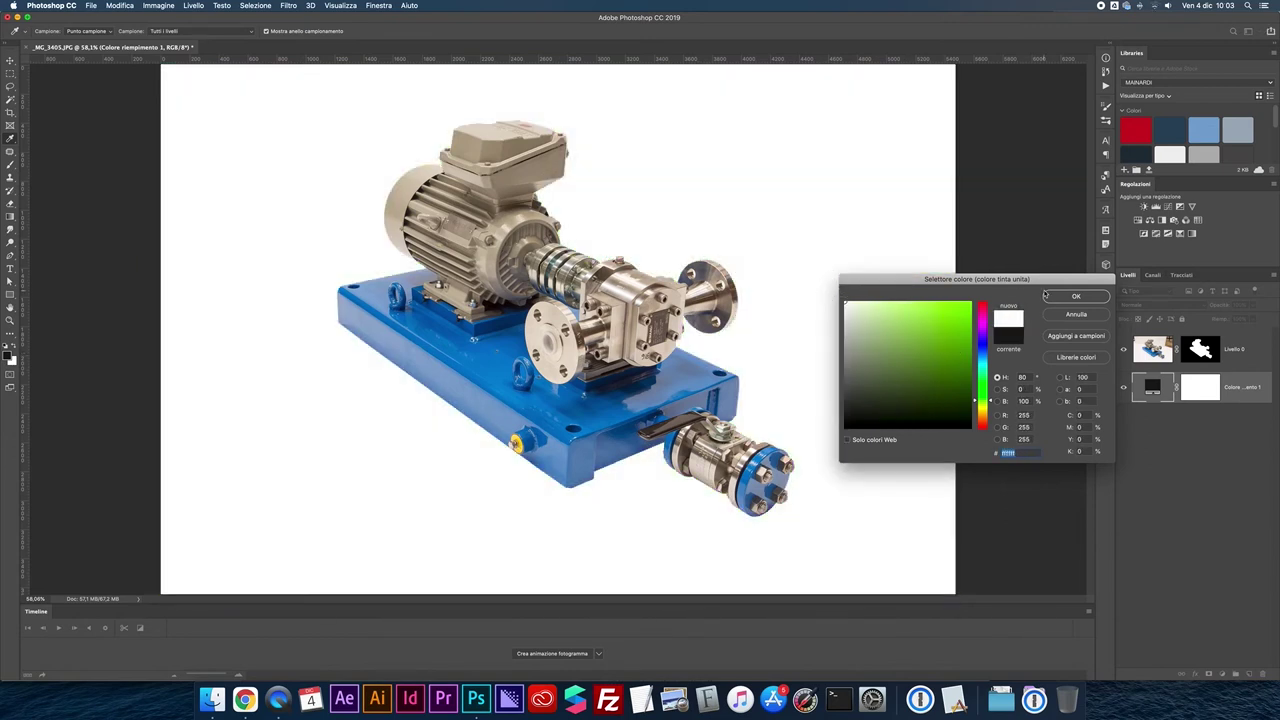
pyautogui.click(1047, 296)
pyautogui.click(1200, 348)
# - Zoom in and pan around to inspect the mask edges, then fit the image on screen
pyautogui.press('super+plus')
pyautogui.press('super+plus')
pyautogui.press('super+plus')
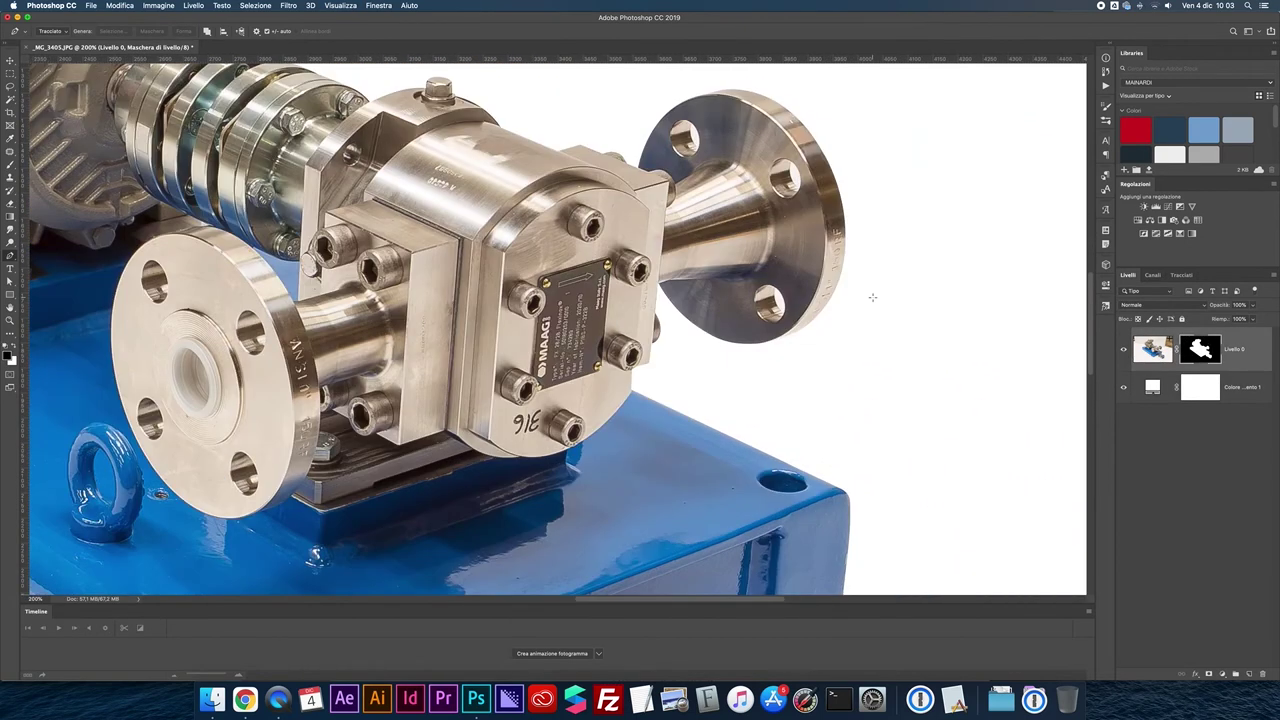
pyautogui.hscroll(-3, 872, 297)
pyautogui.scroll(5, 872, 297)
pyautogui.hscroll(-5, 872, 297)
pyautogui.hscroll(-3, 872, 297)
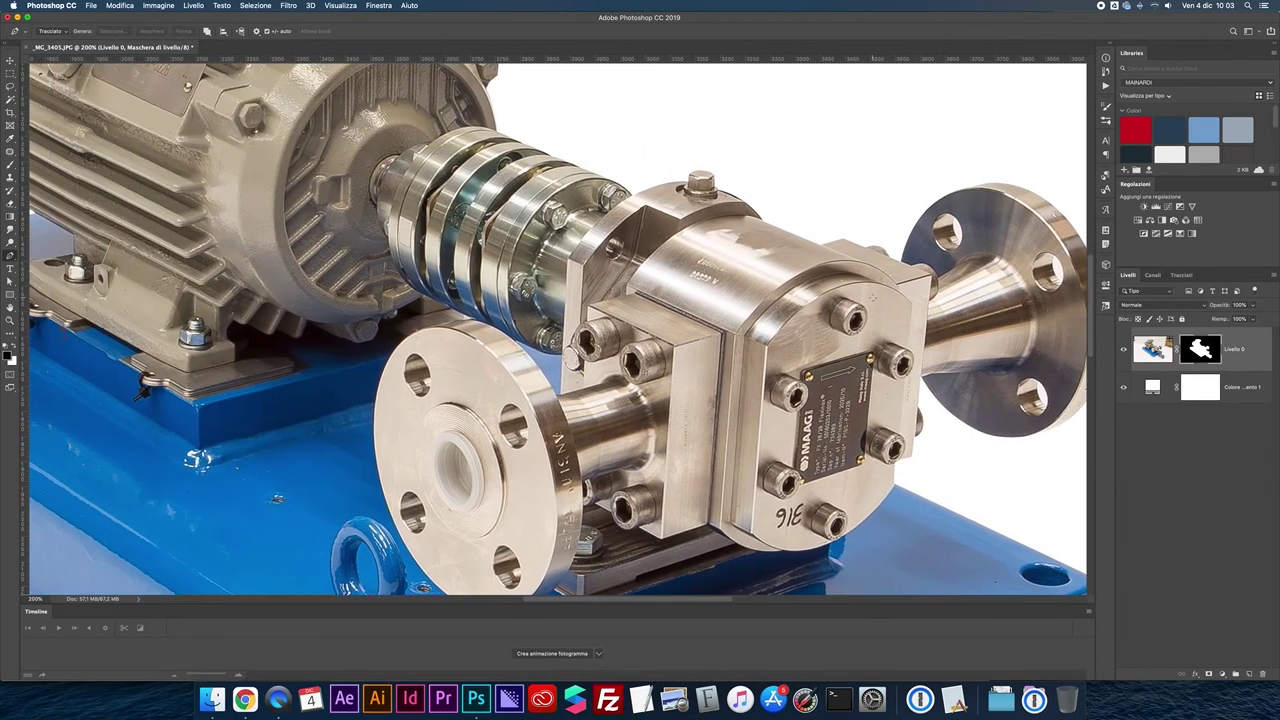
pyautogui.scroll(3, 872, 297)
pyautogui.hscroll(-1, 872, 297)
pyautogui.scroll(3, 872, 297)
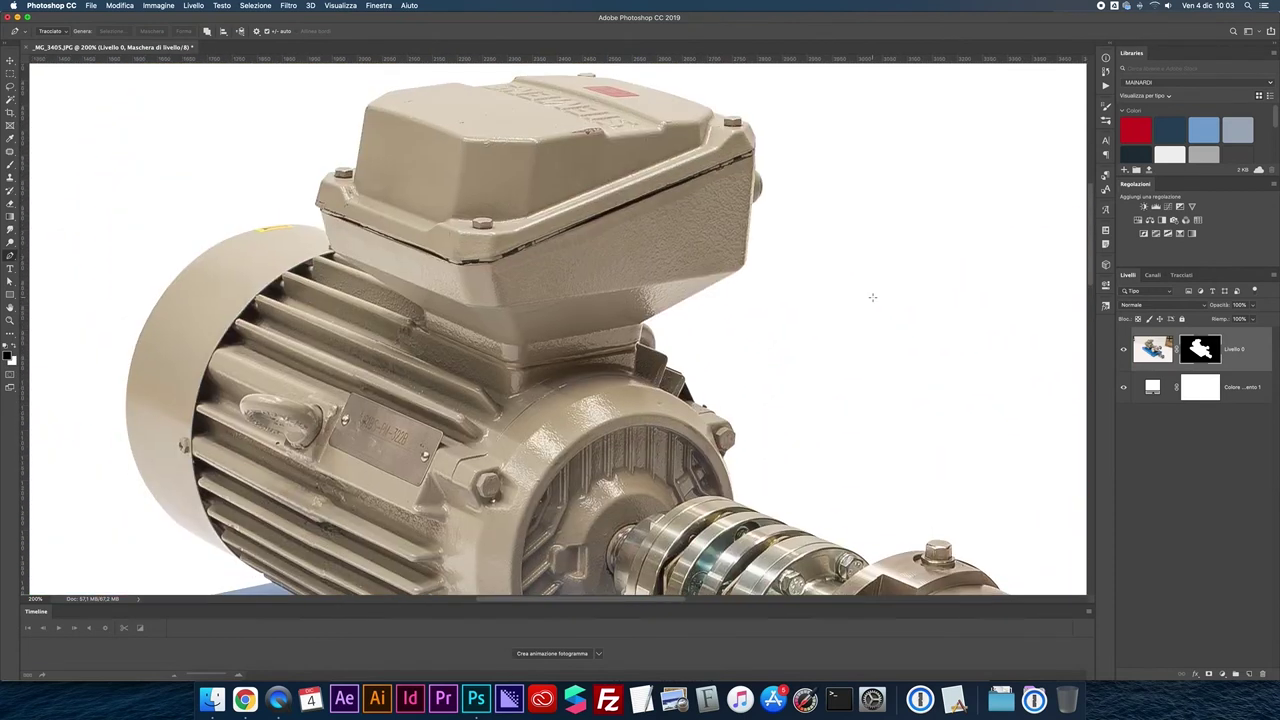
pyautogui.press('super+0')
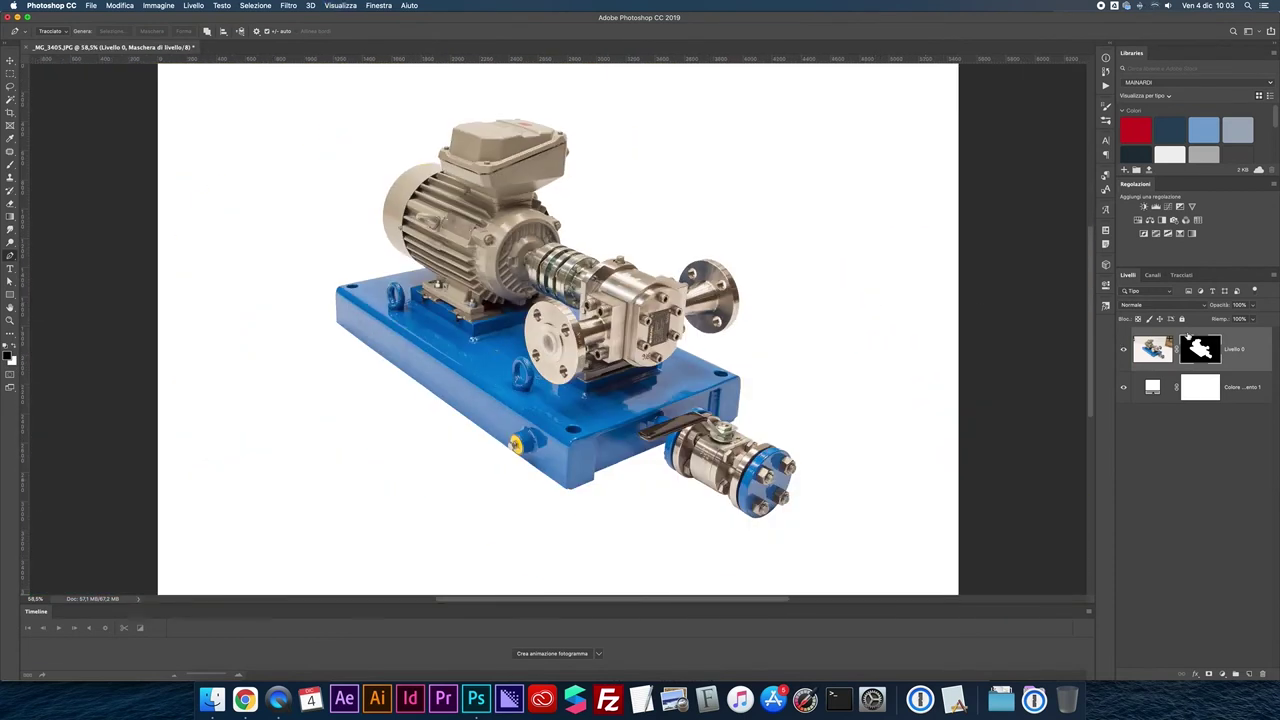
# - Flatten the image, select the saved path Tracciato1, and undo the last action
pyautogui.click(1273, 277)
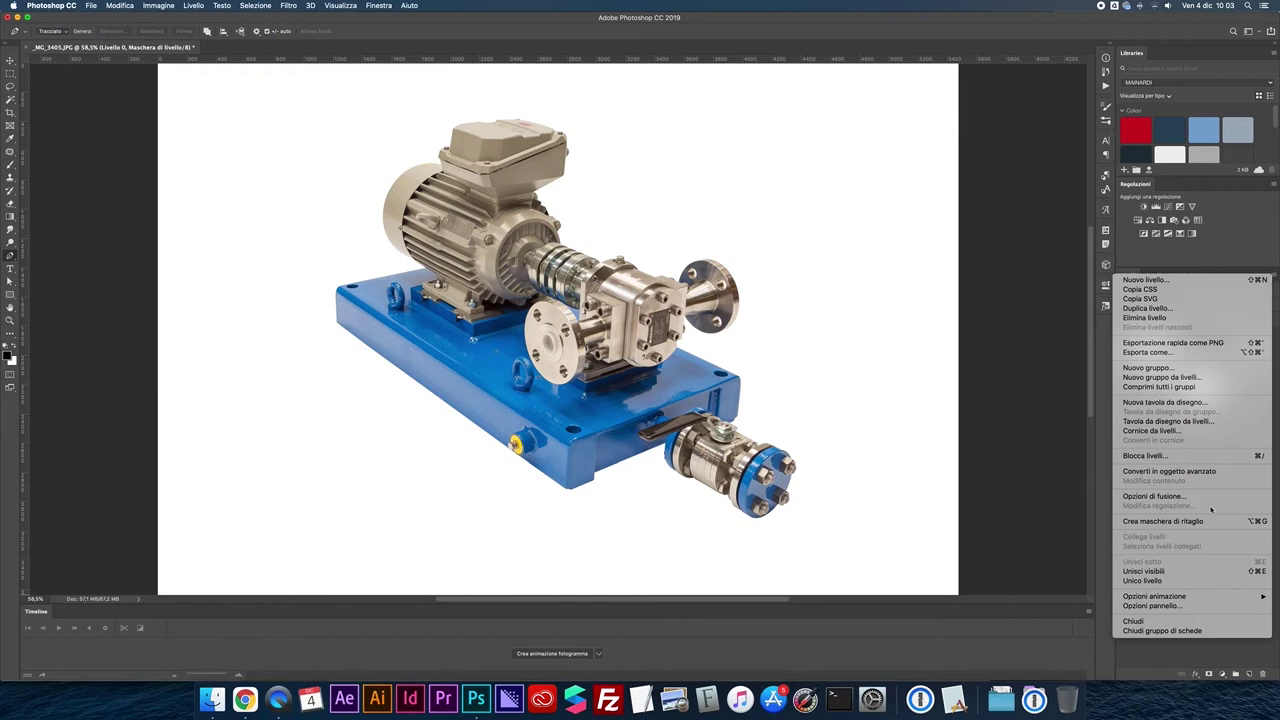
pyautogui.click(1180, 581)
pyautogui.click(1180, 275)
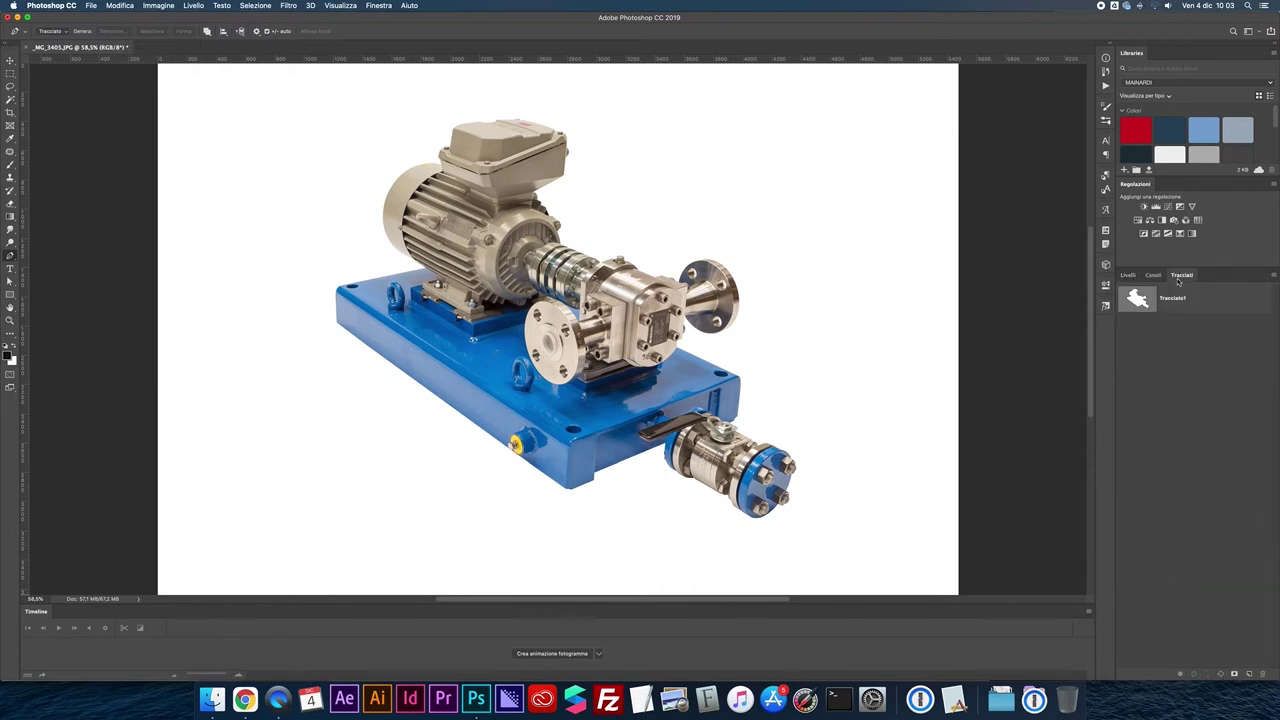
pyautogui.click(1131, 305)
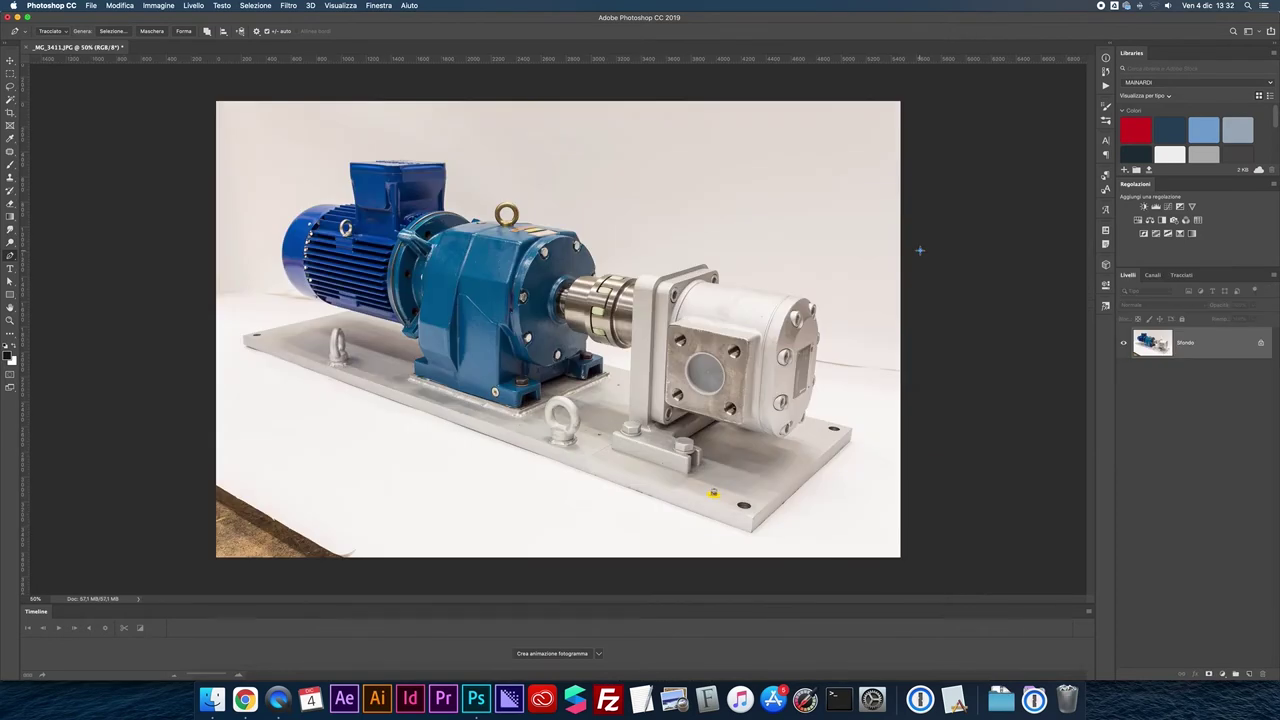
pyautogui.press('super+z')
# - Zoom in on the new motor photo and start a pen path along the plate's back edge and left corners
pyautogui.press('super+plus')
pyautogui.hscroll(-5, 600, 330)
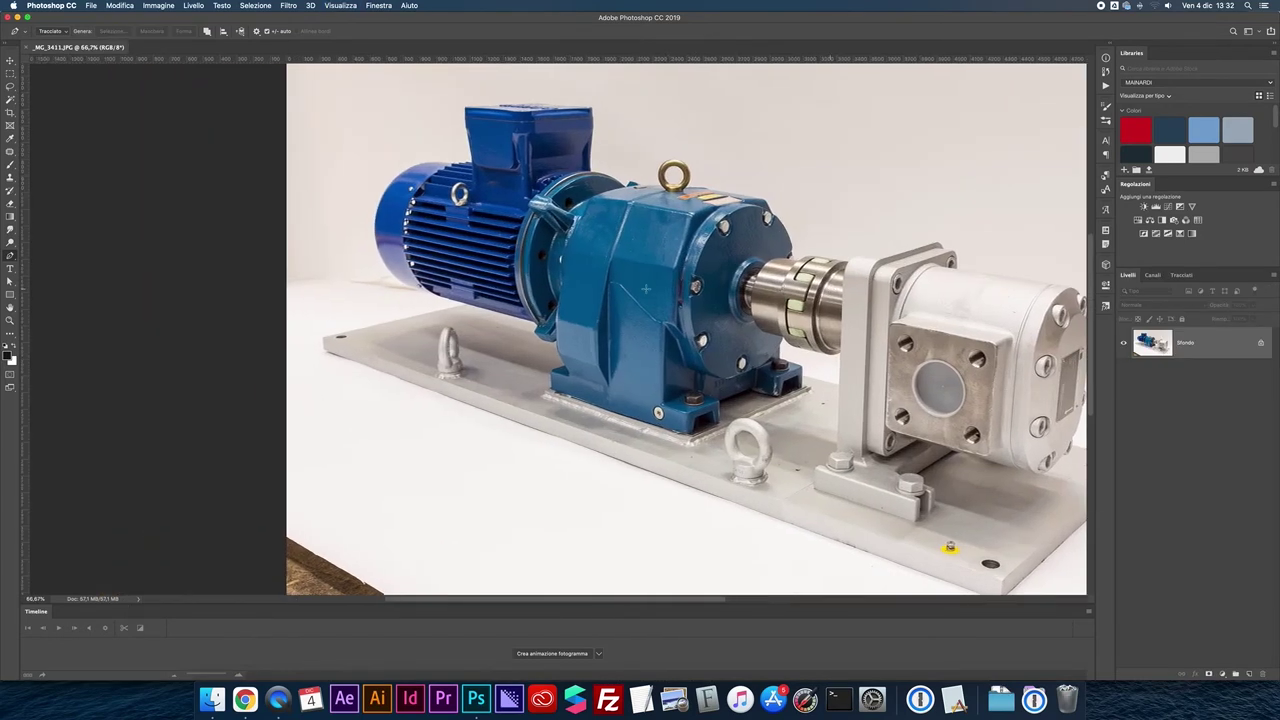
pyautogui.press('super+plus')
pyautogui.press('super+plus')
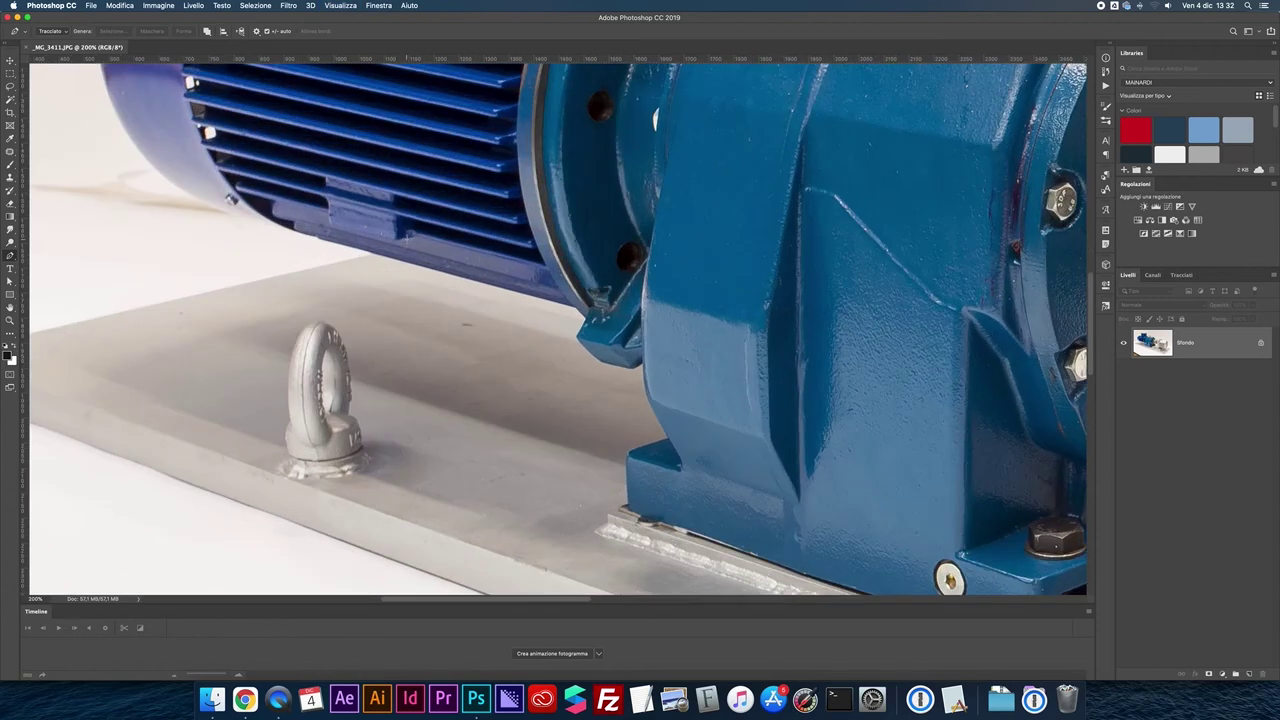
pyautogui.hscroll(-2, 406, 238)
pyautogui.press('super+plus')
pyautogui.hscroll(-1, 406, 238)
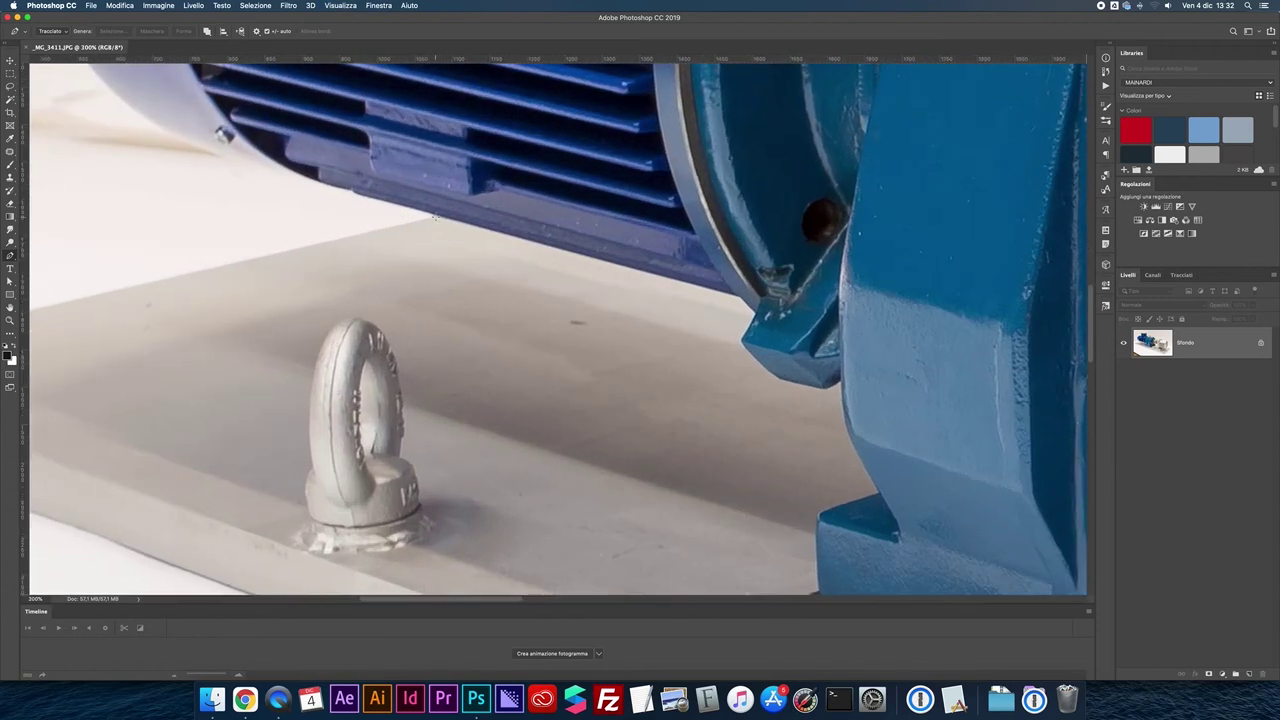
pyautogui.click(435, 215)
pyautogui.hscroll(-10, 523, 234)
pyautogui.scroll(-2, 523, 234)
pyautogui.click(218, 268)
pyautogui.click(154, 287)
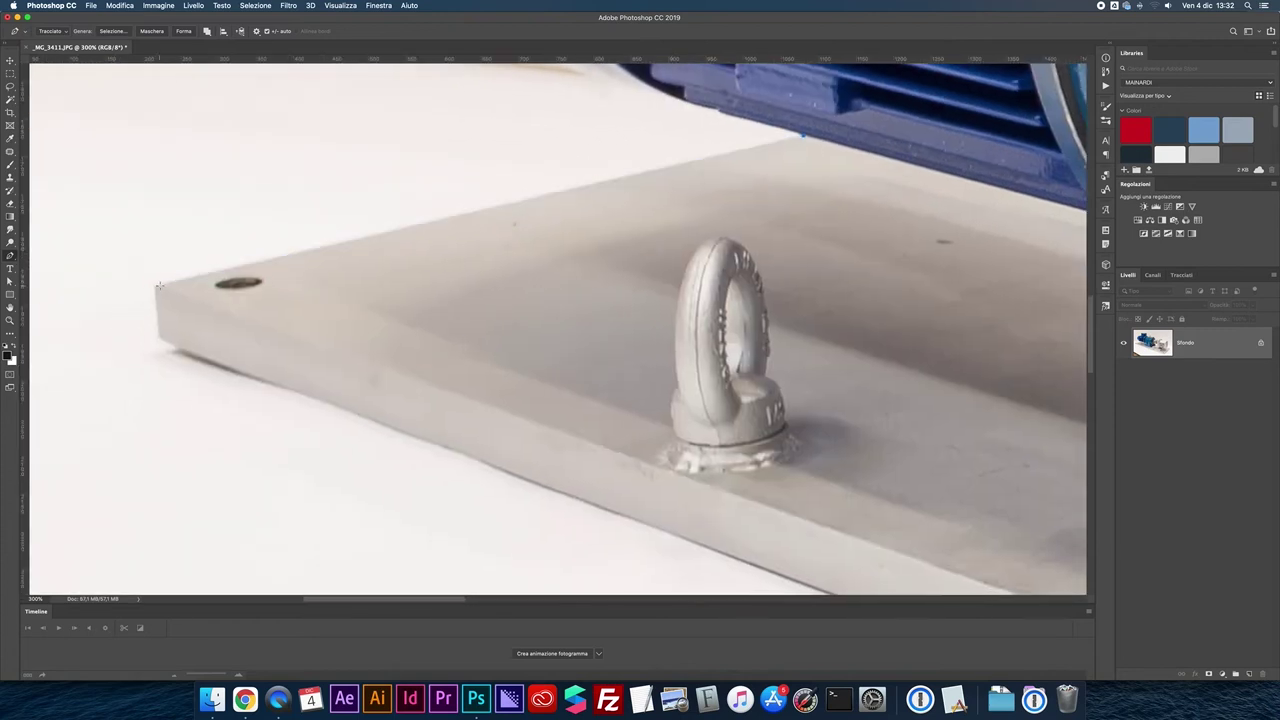
pyautogui.click(160, 337)
# - Extend the path along the plate's front edge to its far corner
pyautogui.scroll(-5, 309, 269)
pyautogui.hscroll(10, 309, 269)
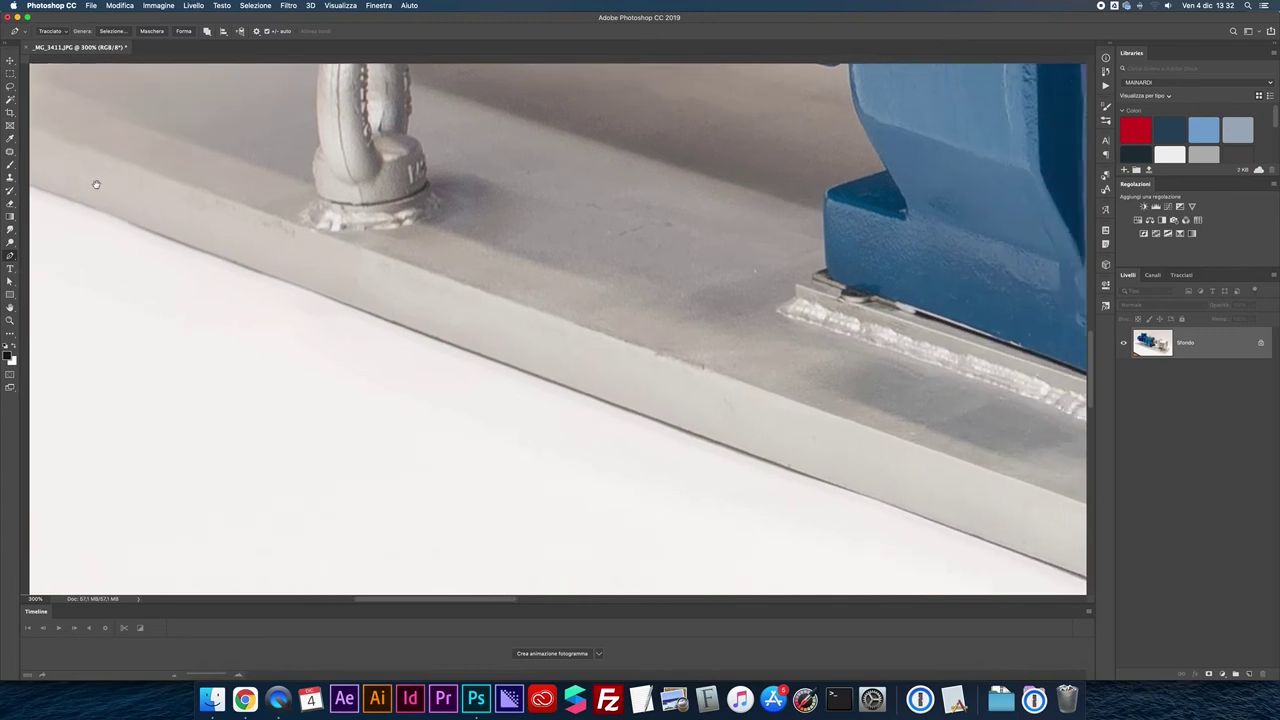
pyautogui.click(605, 404)
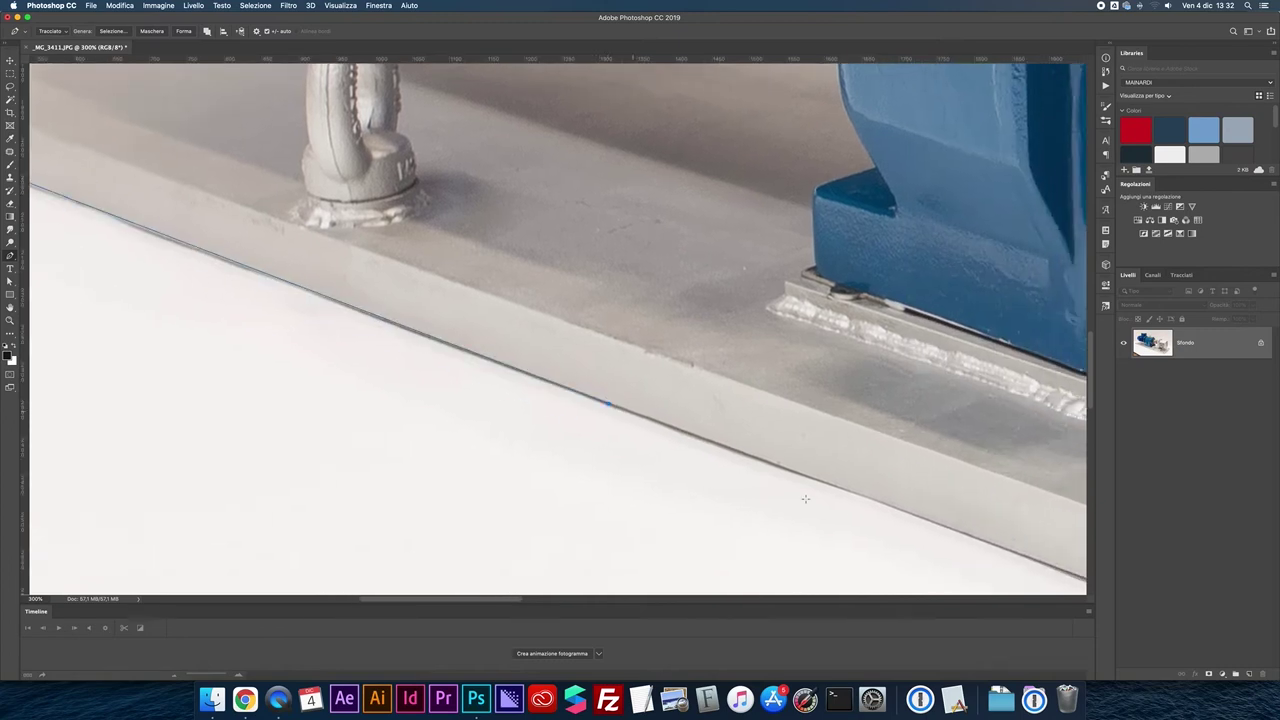
pyautogui.scroll(-5, 395, 268)
pyautogui.hscroll(10, 395, 268)
pyautogui.click(395, 268)
pyautogui.scroll(-5, 395, 268)
pyautogui.hscroll(10, 395, 268)
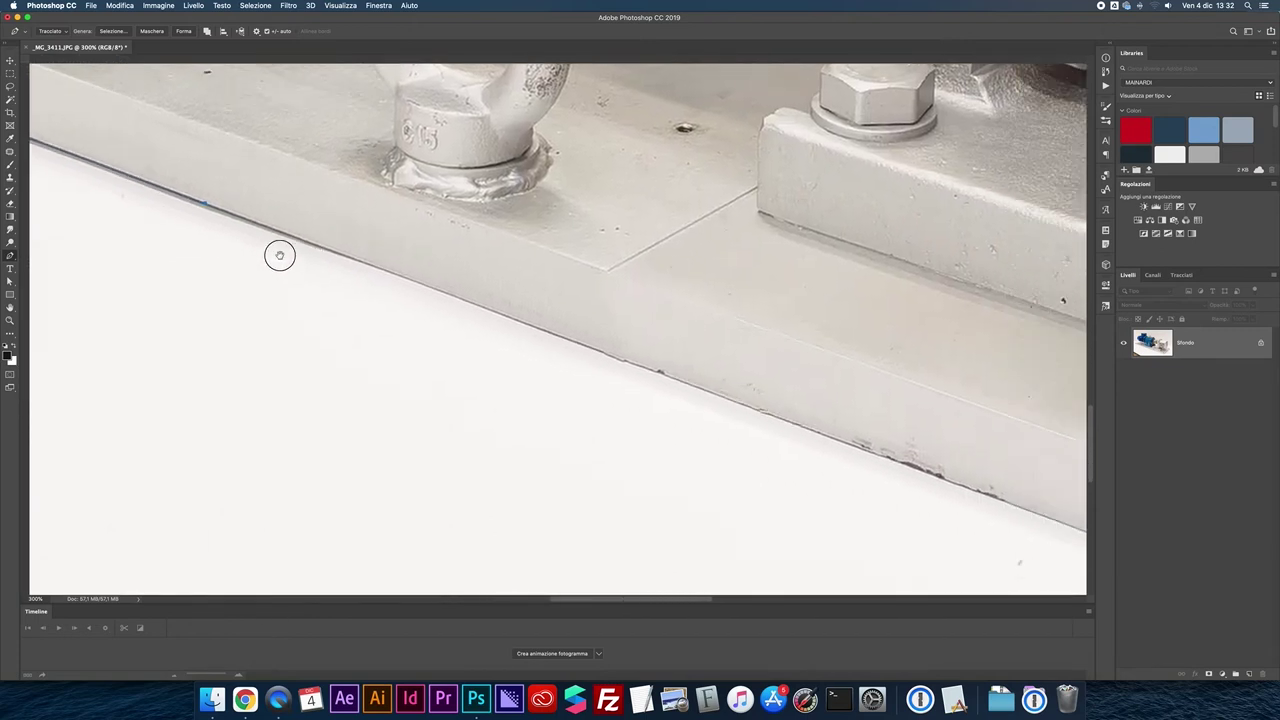
pyautogui.moveTo(1054, 491); pyautogui.dragTo(267, 252)
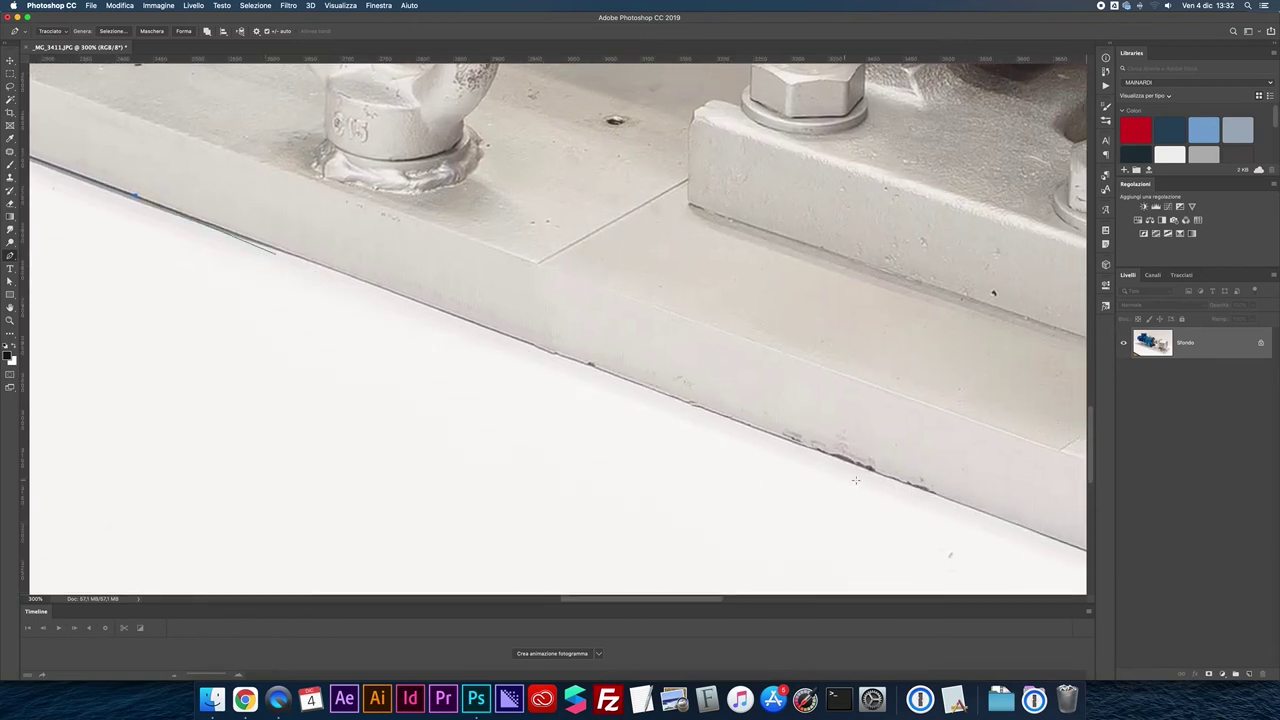
pyautogui.click(945, 495)
pyautogui.scroll(-5, 943, 503)
pyautogui.hscroll(10, 943, 503)
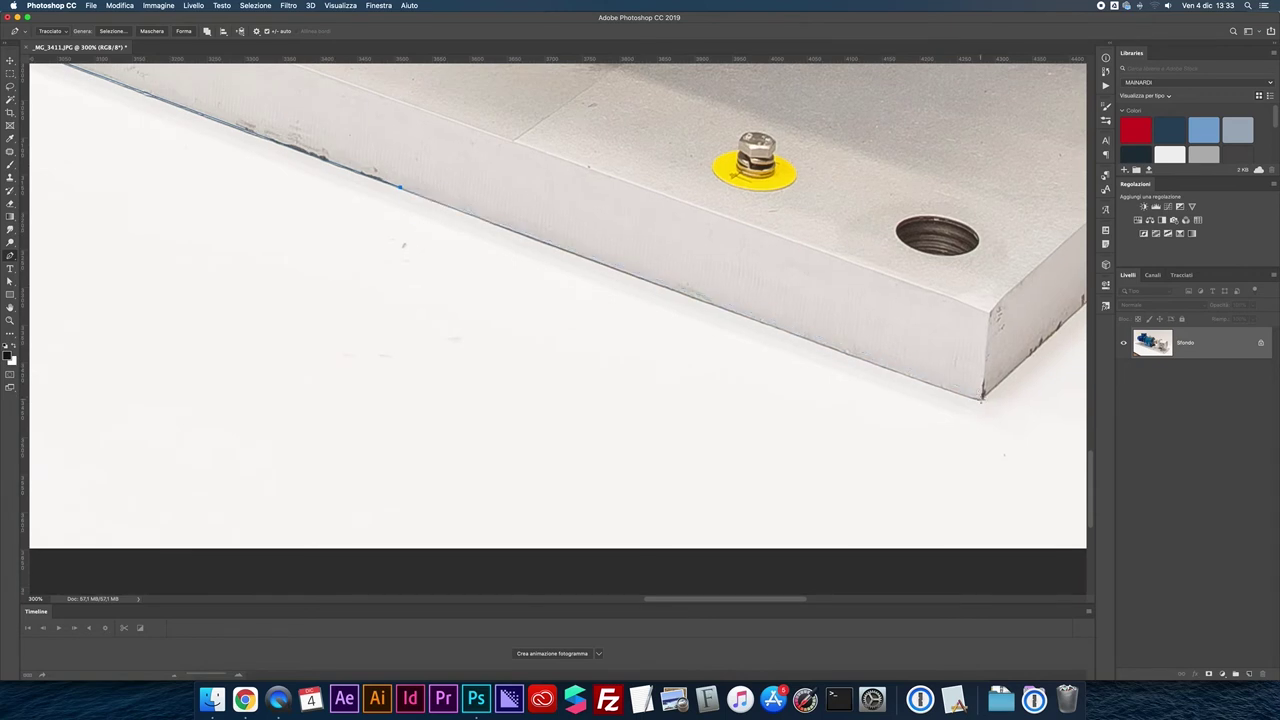
pyautogui.moveTo(997, 353); pyautogui.dragTo(208, 449)
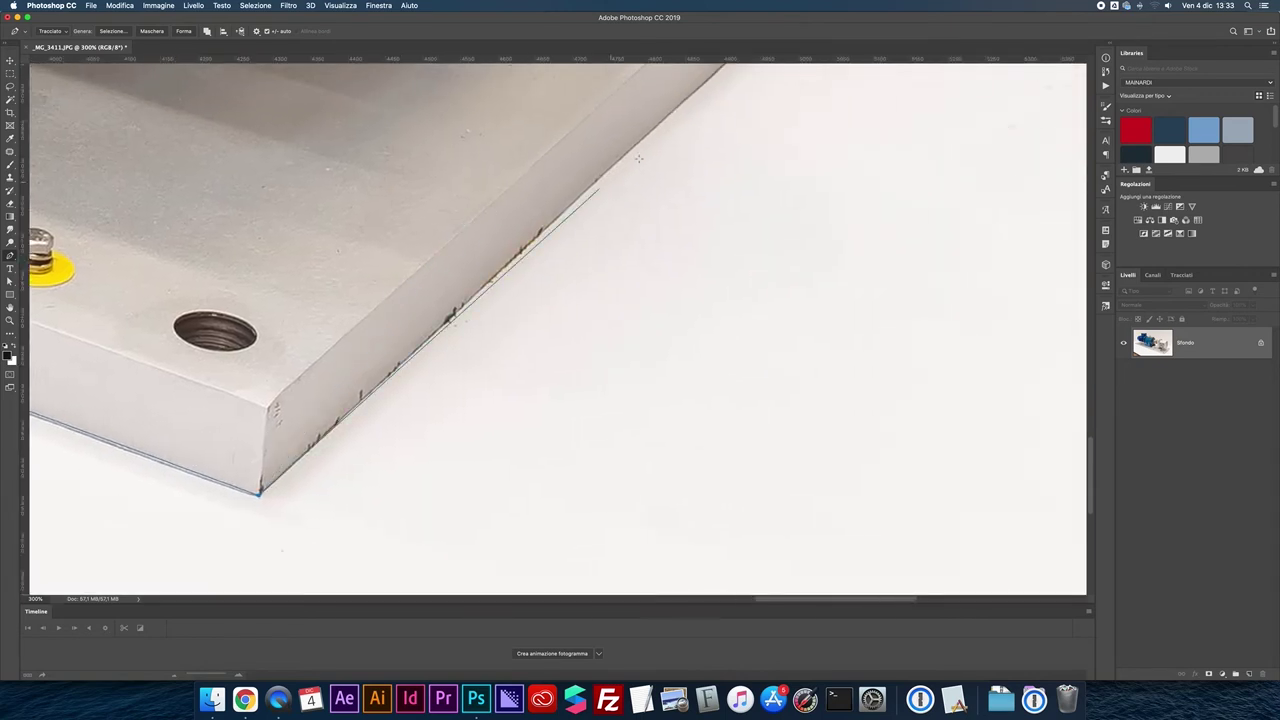
pyautogui.moveTo(676, 106); pyautogui.dragTo(362, 596)
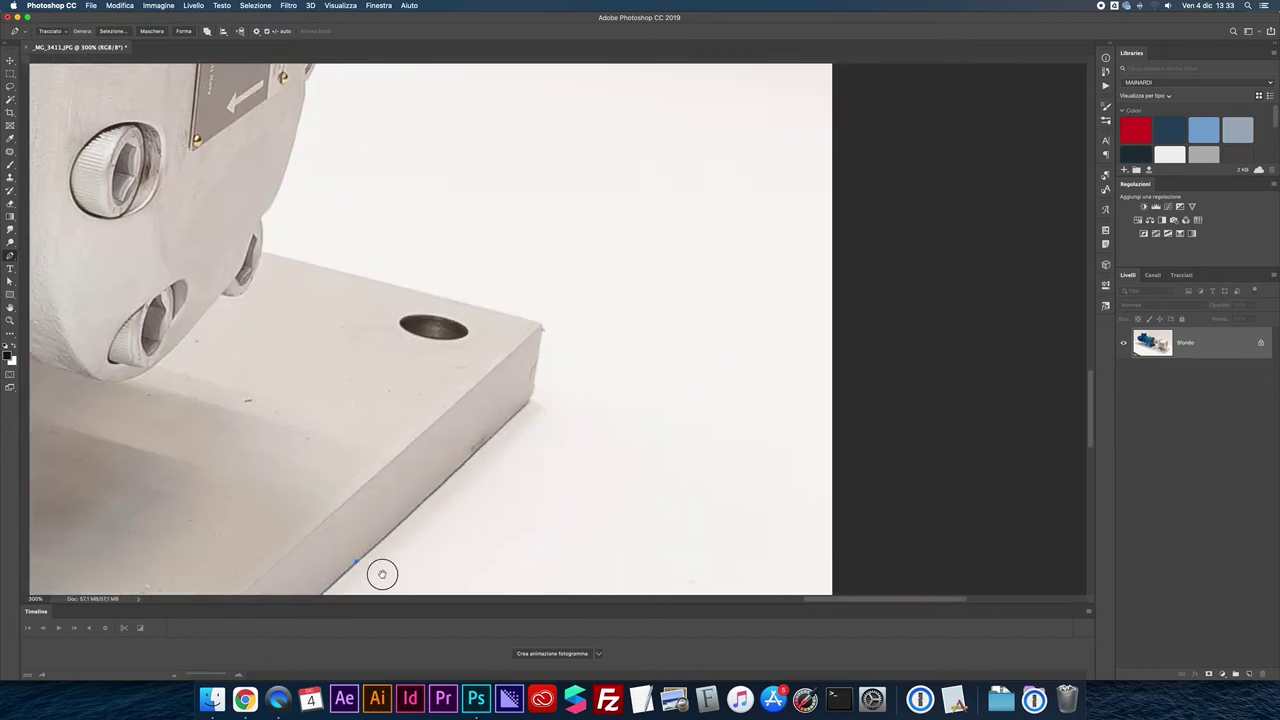
pyautogui.click(514, 426)
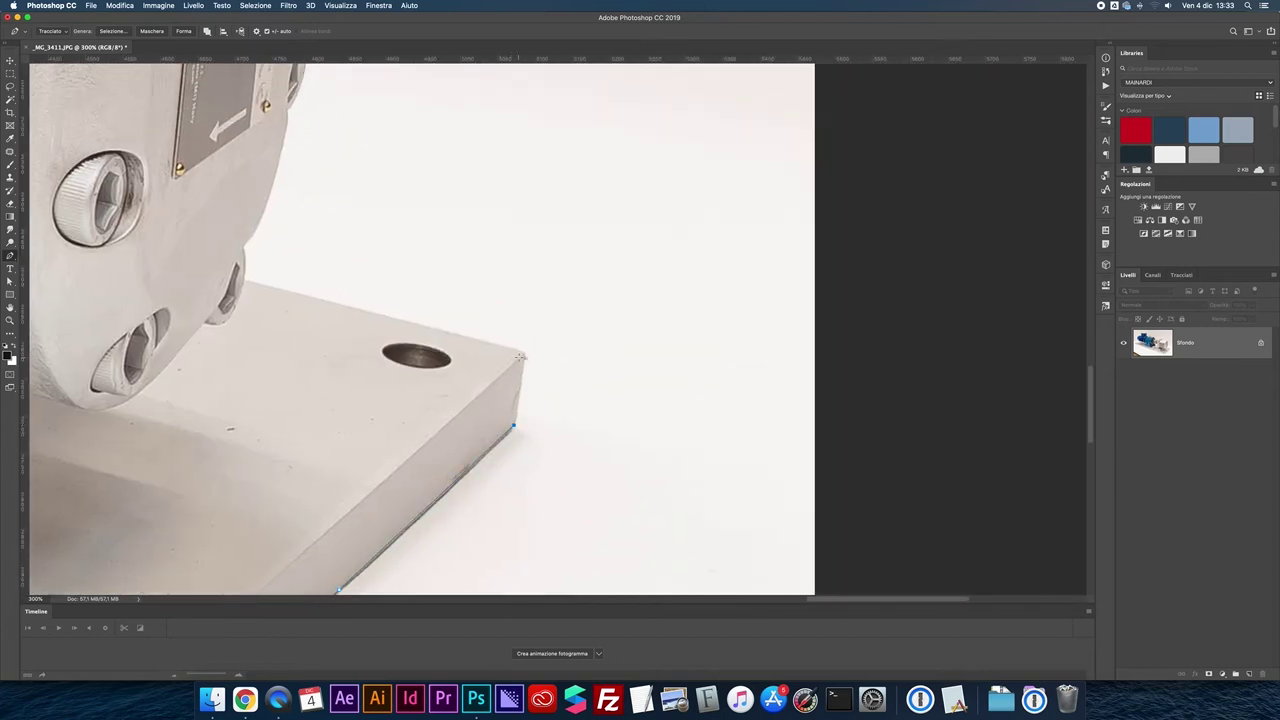
pyautogui.hscroll(-1, 254, 295)
pyautogui.click(258, 283)
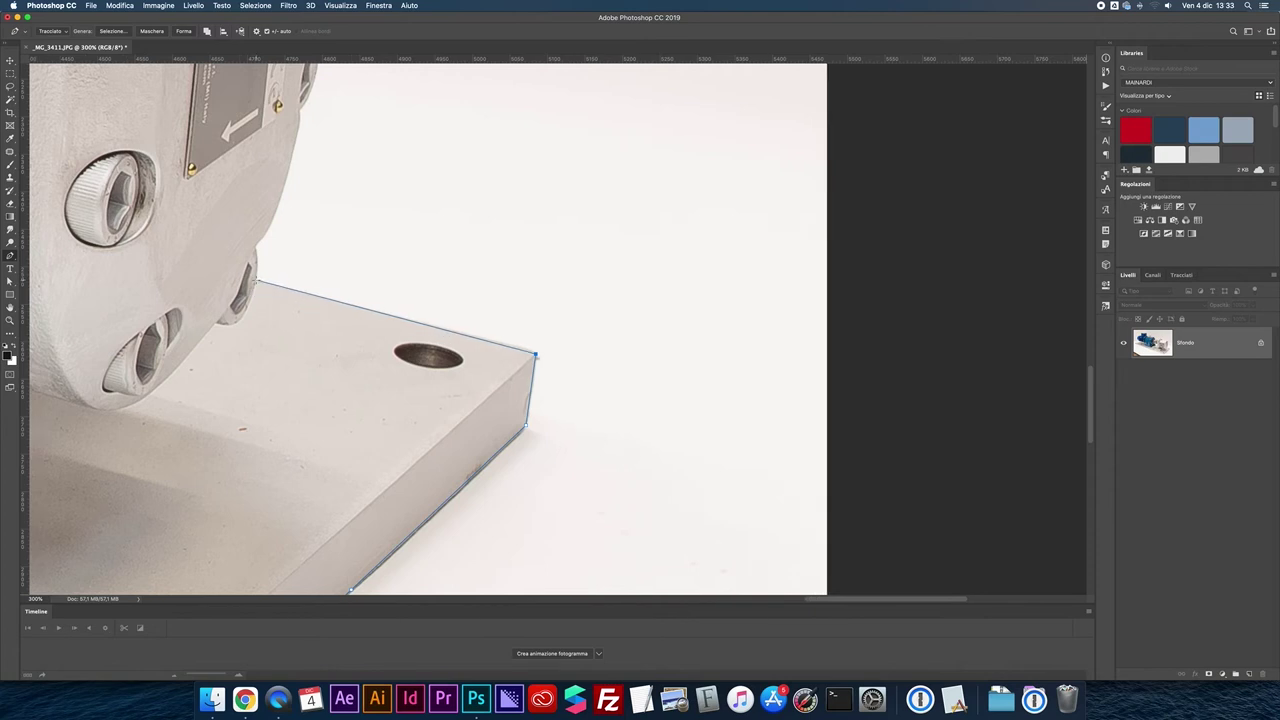
# - Curve the path where the housing meets the block and up the housing edge, setting a sharp corner
pyautogui.scroll(1, 290, 303)
pyautogui.scroll(1, 270, 290)
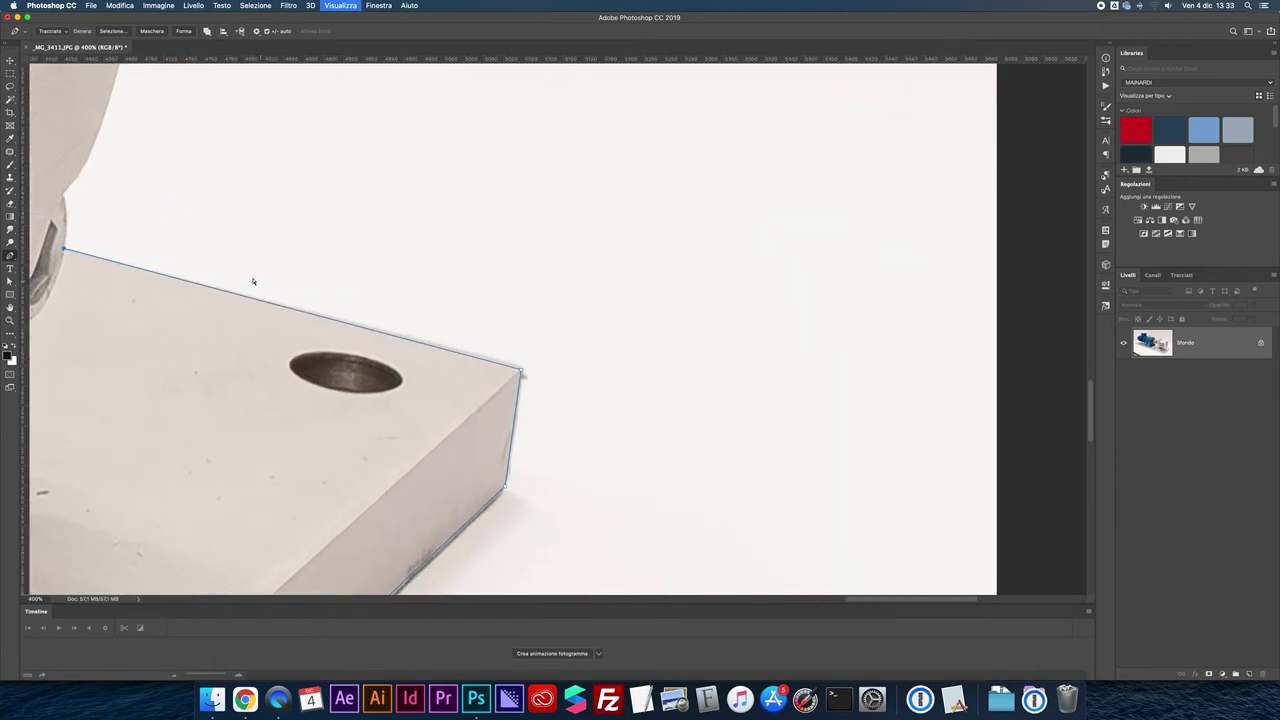
pyautogui.scroll(1, 326, 289)
pyautogui.scroll(1, 400, 305)
pyautogui.scroll(1, 422, 310)
pyautogui.scroll(1, 415, 282)
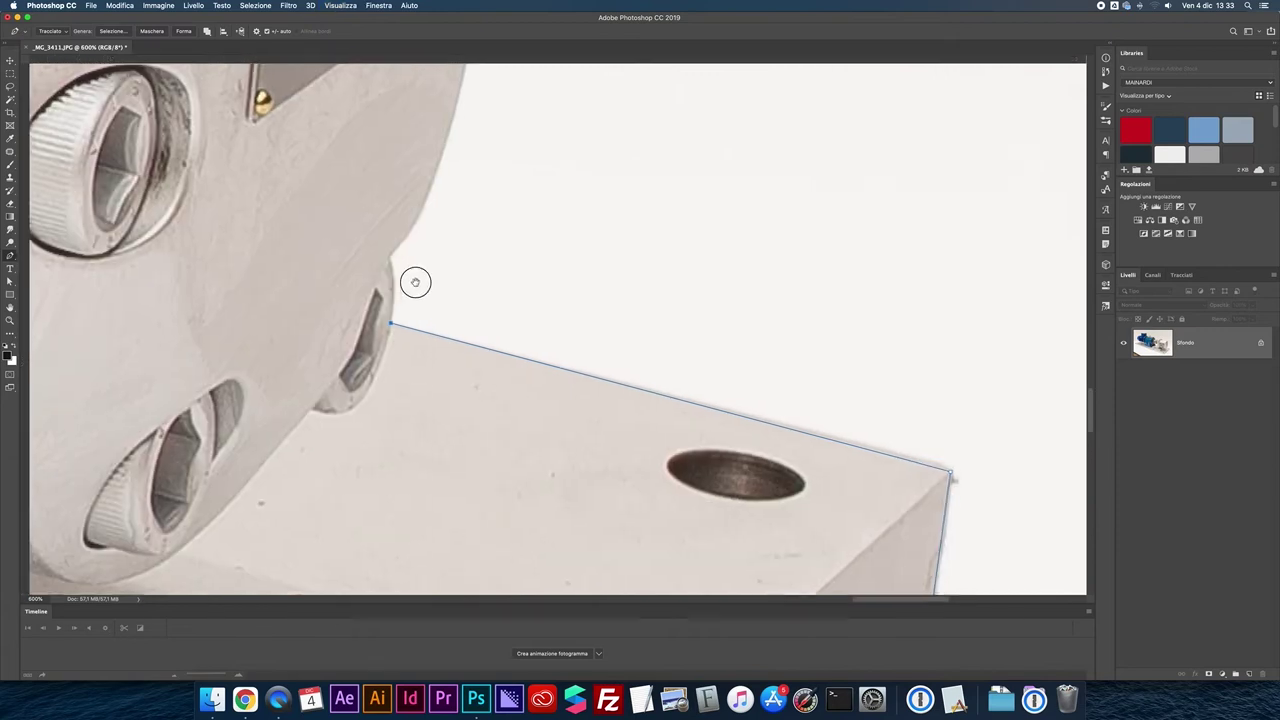
pyautogui.scroll(1, 415, 282)
pyautogui.moveTo(411, 260); pyautogui.dragTo(401, 229)
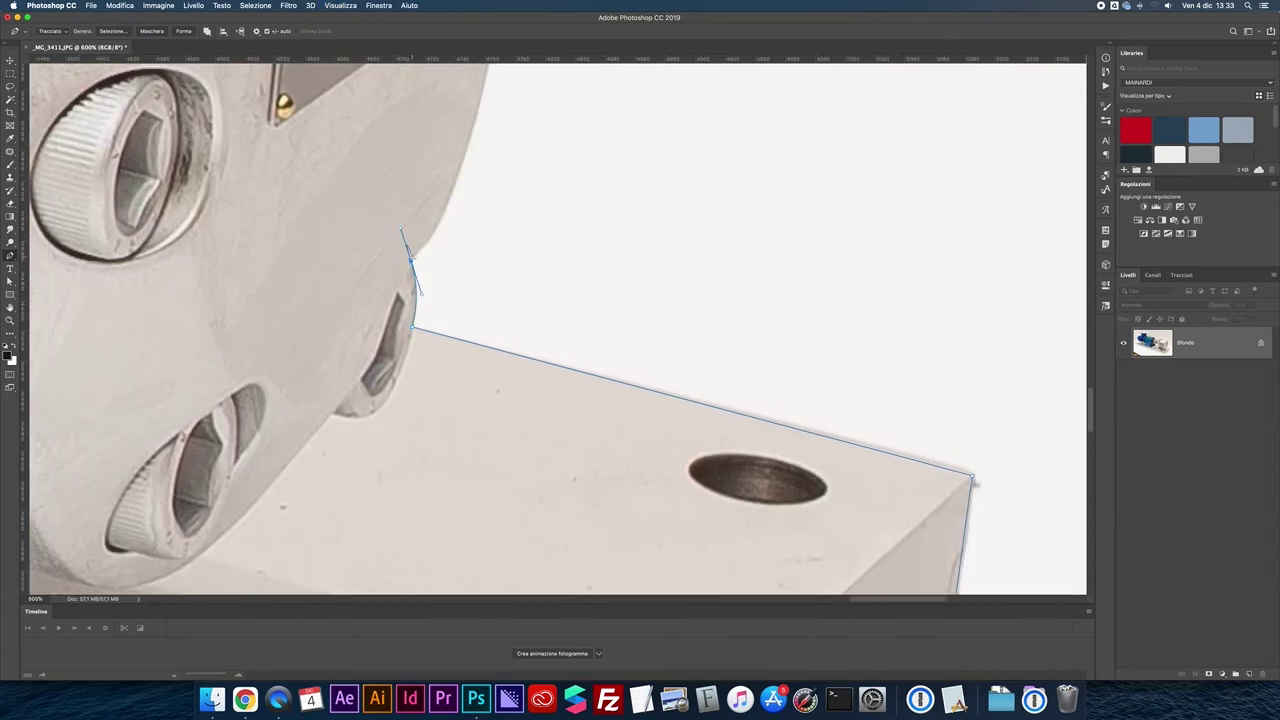
pyautogui.moveTo(432, 240); pyautogui.dragTo(401, 298)
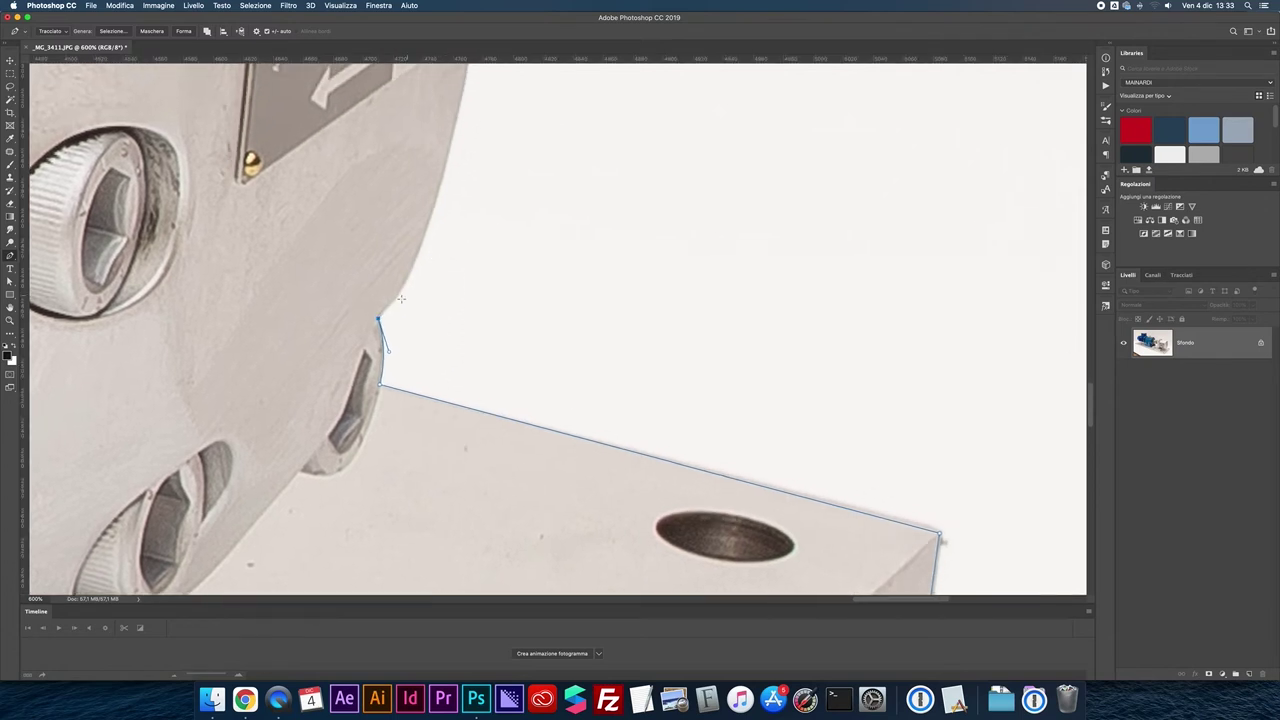
pyautogui.scroll(-1, 409, 294)
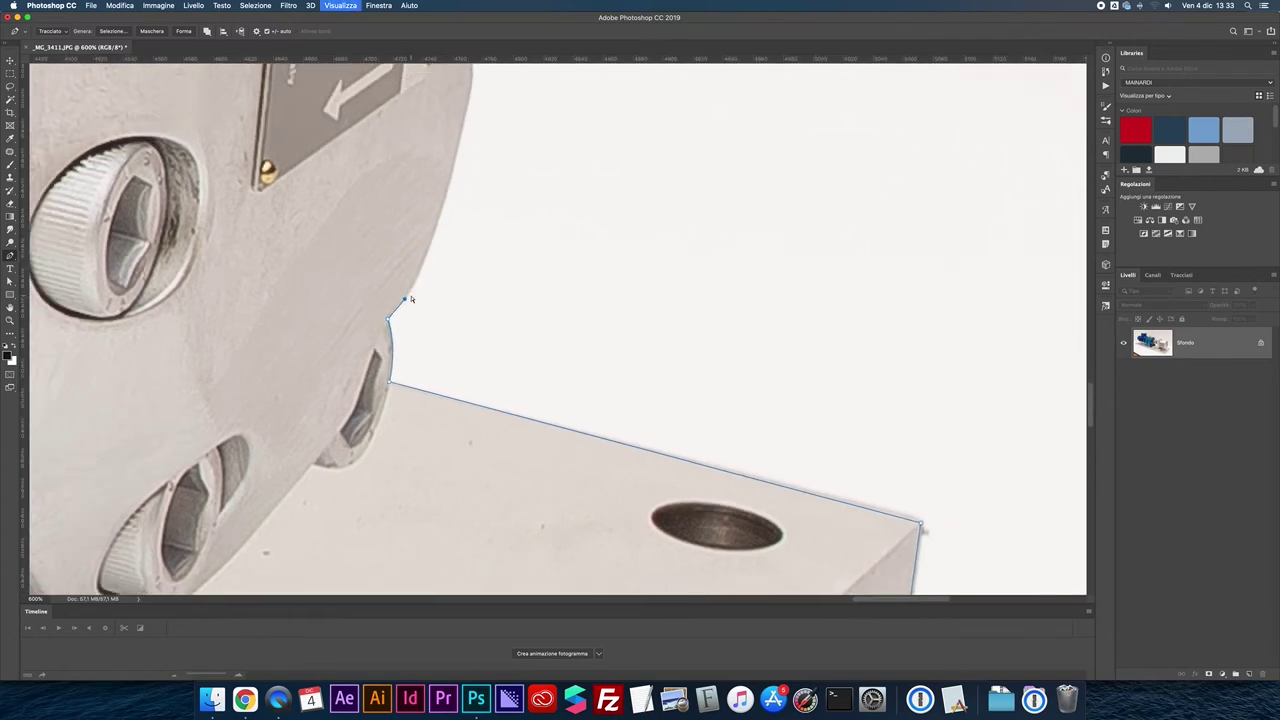
pyautogui.scroll(-1, 409, 290)
pyautogui.scroll(1, 409, 289)
pyautogui.click(406, 158)
pyautogui.moveTo(406, 158); pyautogui.dragTo(436, 102)
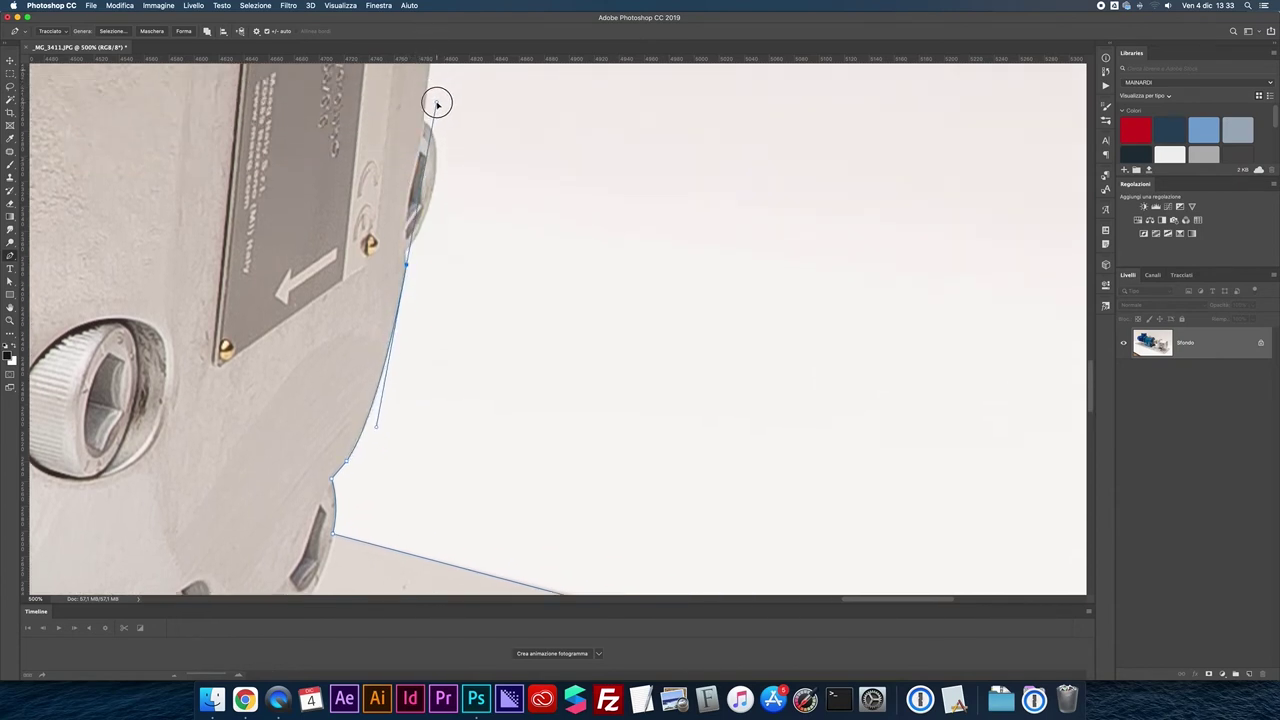
pyautogui.click(406, 265)
pyautogui.click(405, 255)
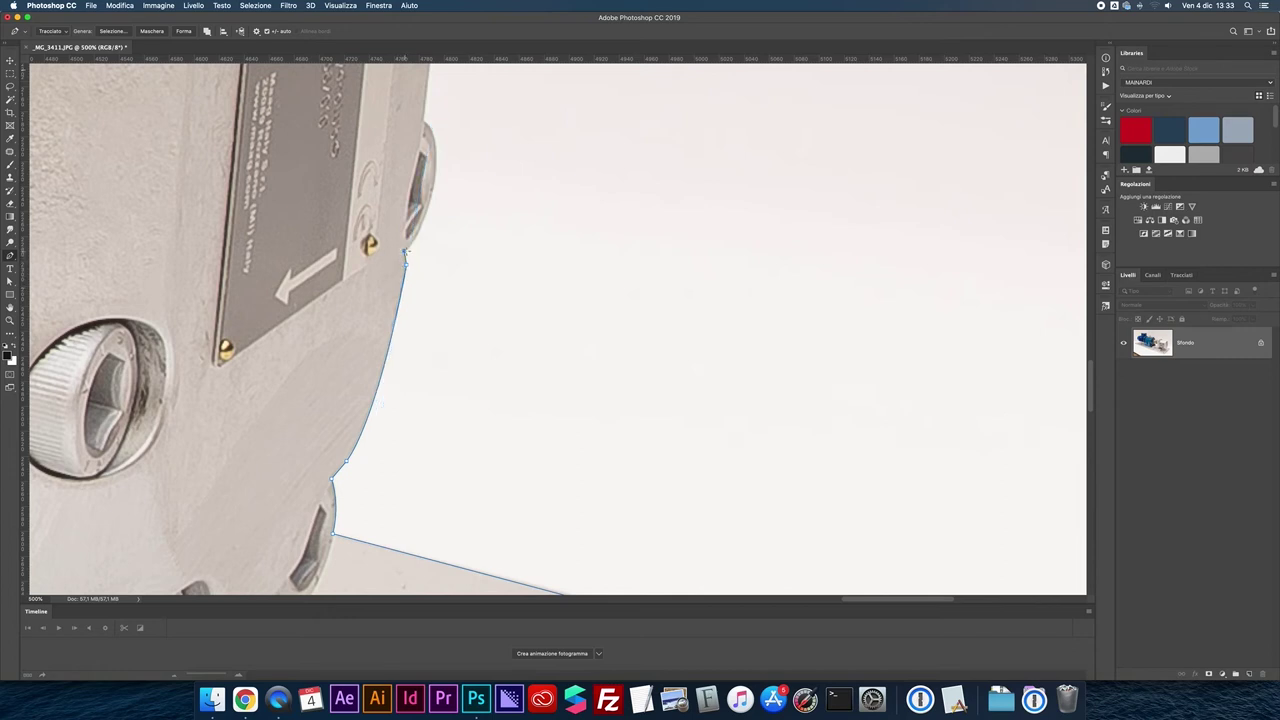
# - Follow the flange bumps up to the housing's top corner, converting one anchor to a corner
pyautogui.moveTo(435, 172); pyautogui.dragTo(440, 117)
pyautogui.scroll(5, 405, 180)
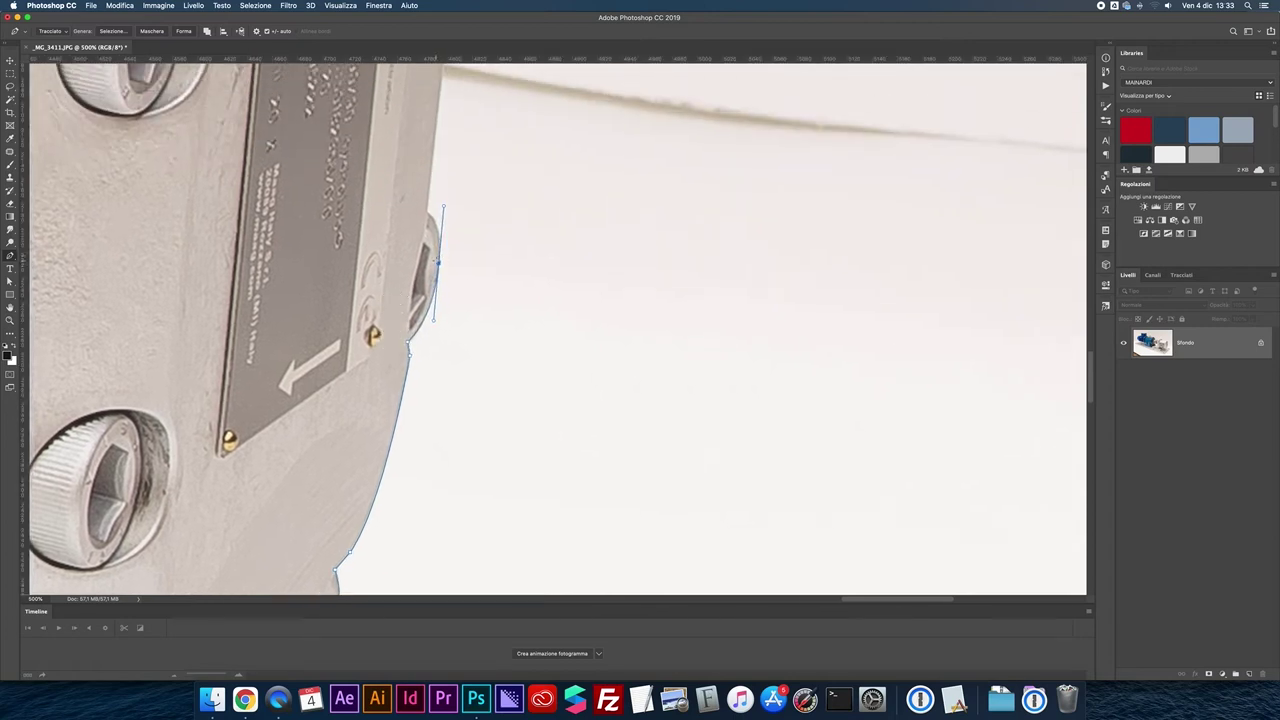
pyautogui.moveTo(426, 212); pyautogui.dragTo(409, 208)
pyautogui.scroll(5, 423, 303)
pyautogui.hscroll(3, 407, 337)
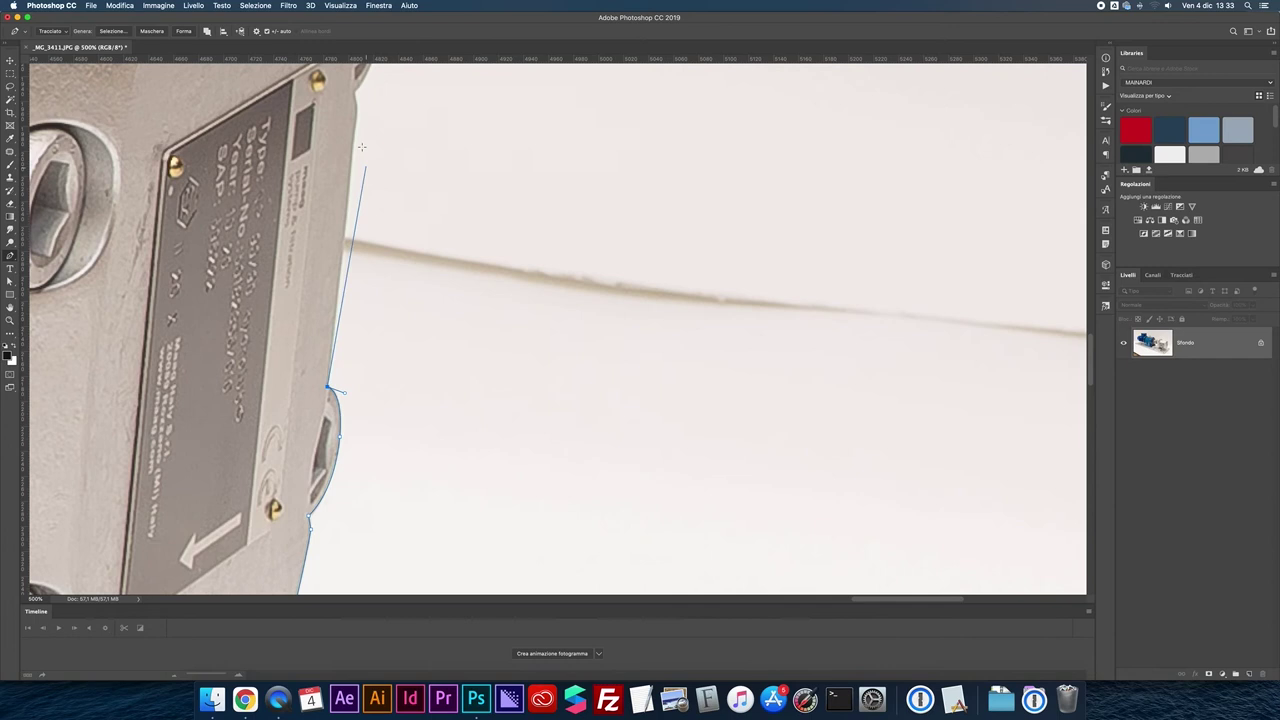
pyautogui.click(349, 84)
pyautogui.scroll(4, 370, 180)
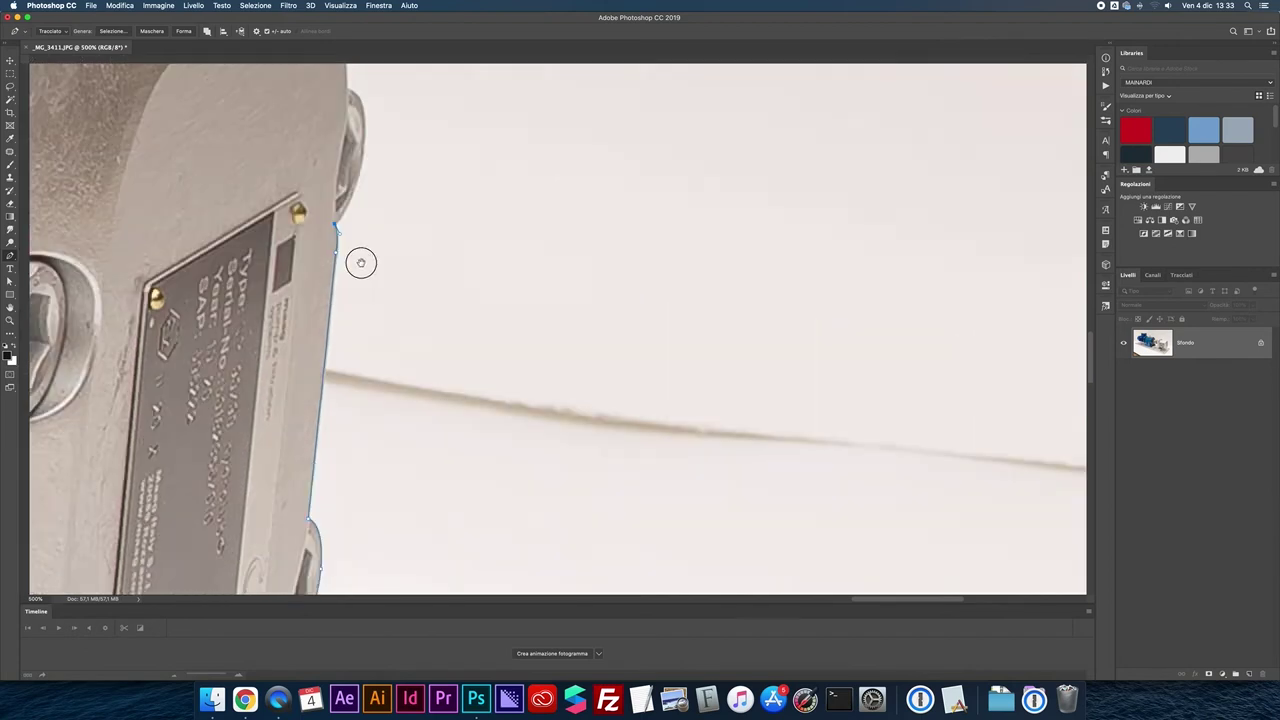
pyautogui.scroll(4, 360, 262)
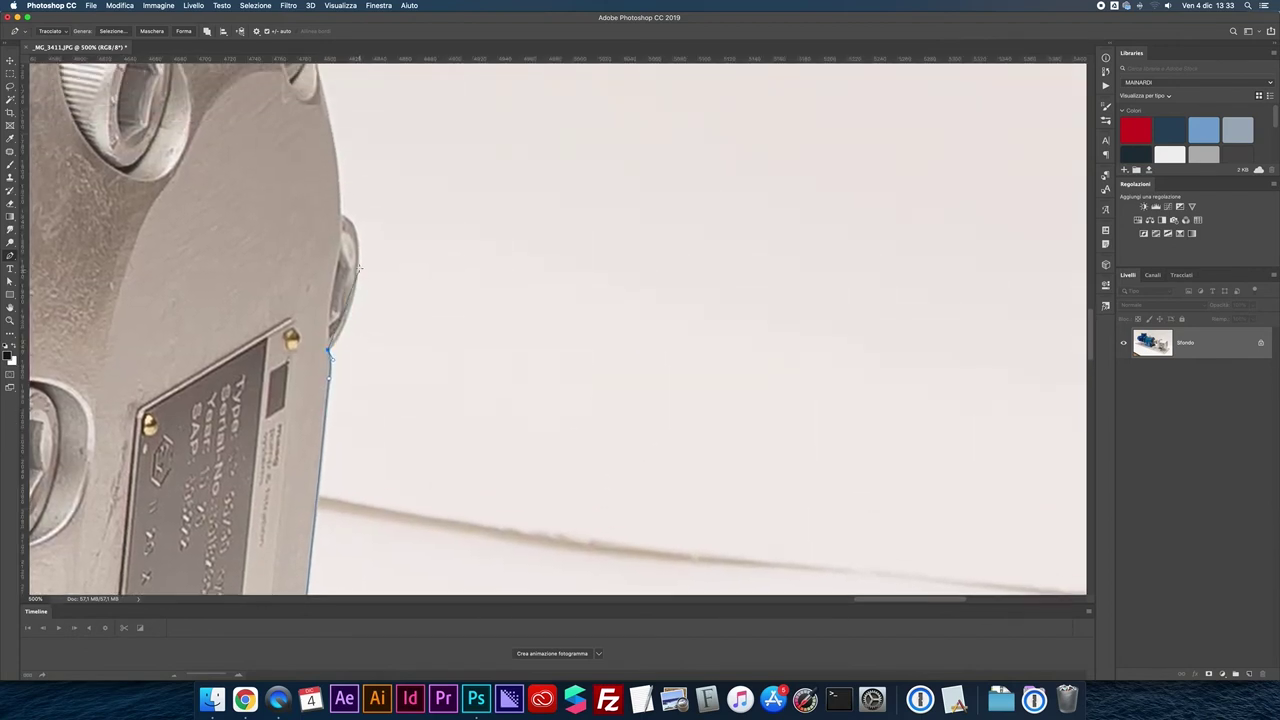
pyautogui.moveTo(358, 265); pyautogui.dragTo(362, 207)
pyautogui.keyDown('alt'); pyautogui.click(358, 265); pyautogui.keyUp('alt')
pyautogui.moveTo(341, 215); pyautogui.dragTo(316, 213)
# - Curve the path around the bolt boss and over the housing's top along the upper rim
pyautogui.scroll(5, 434, 329)
pyautogui.hscroll(-4, 434, 329)
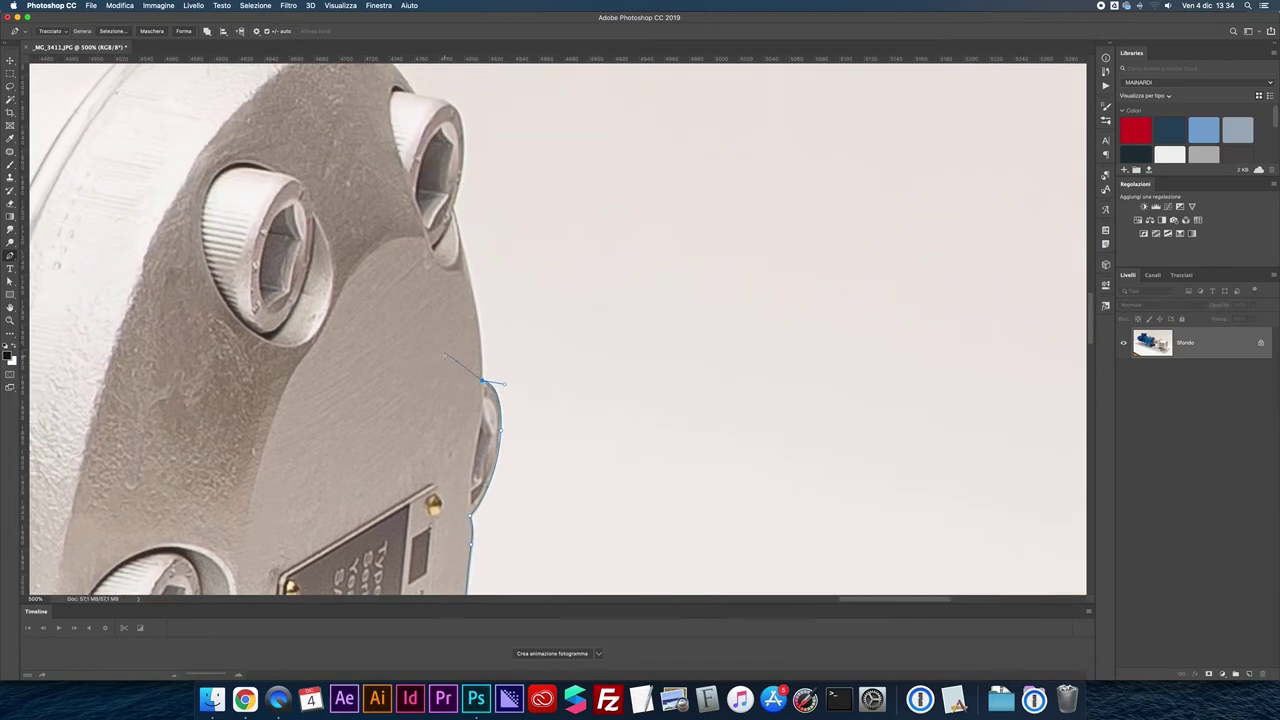
pyautogui.moveTo(452, 208); pyautogui.dragTo(421, 112)
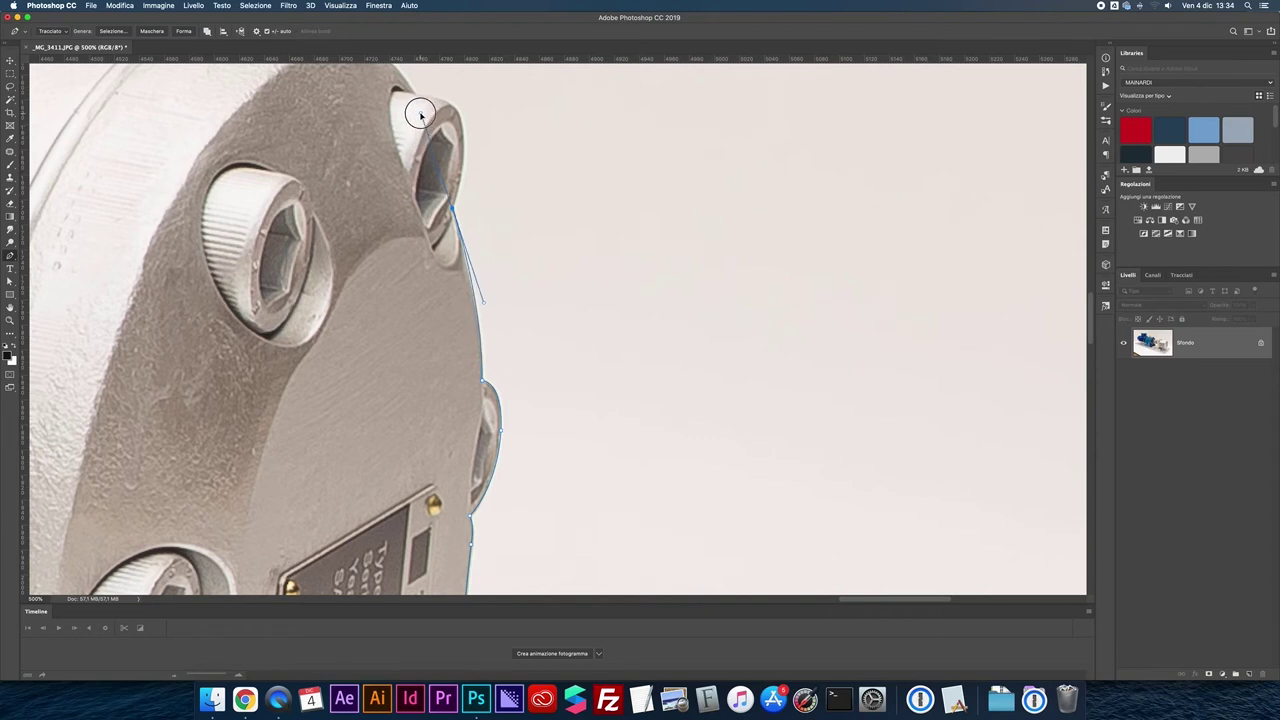
pyautogui.scroll(5, 479, 184)
pyautogui.hscroll(-1, 479, 184)
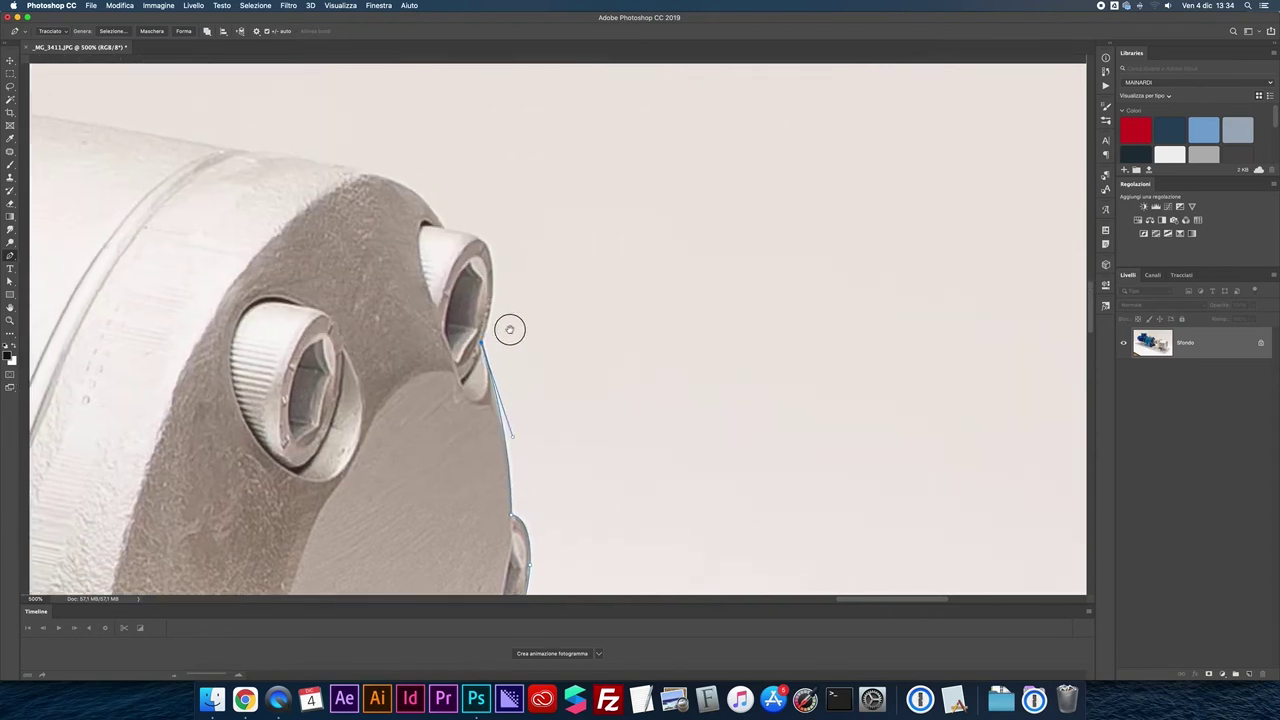
pyautogui.moveTo(481, 255); pyautogui.dragTo(453, 231)
pyautogui.click(481, 256)
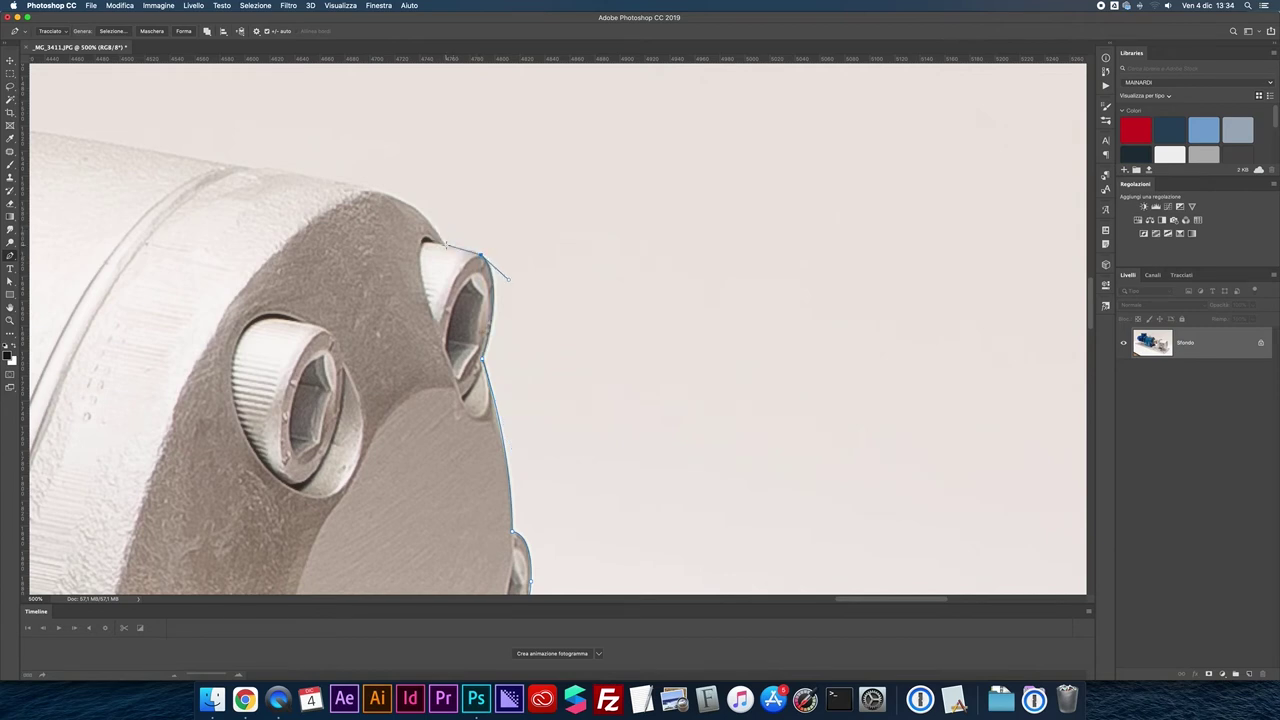
pyautogui.moveTo(444, 244); pyautogui.dragTo(416, 242)
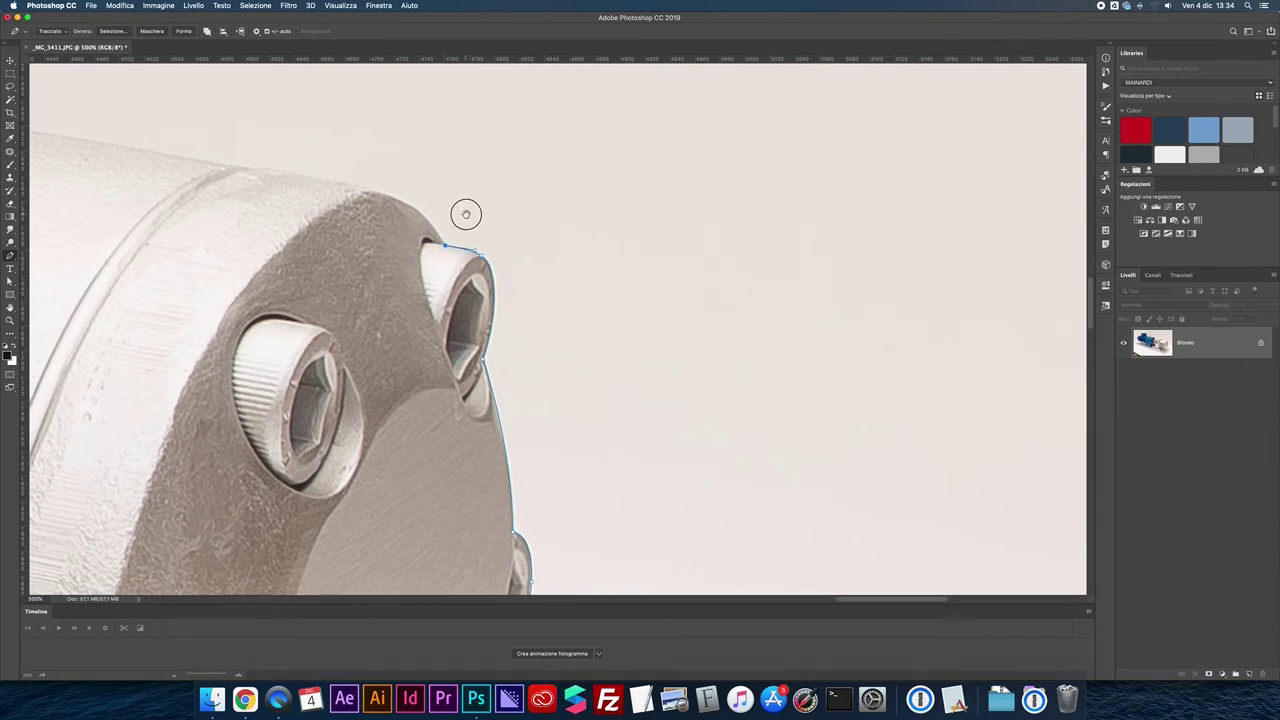
pyautogui.scroll(3, 466, 211)
pyautogui.hscroll(-3, 466, 211)
pyautogui.moveTo(470, 275); pyautogui.dragTo(414, 267)
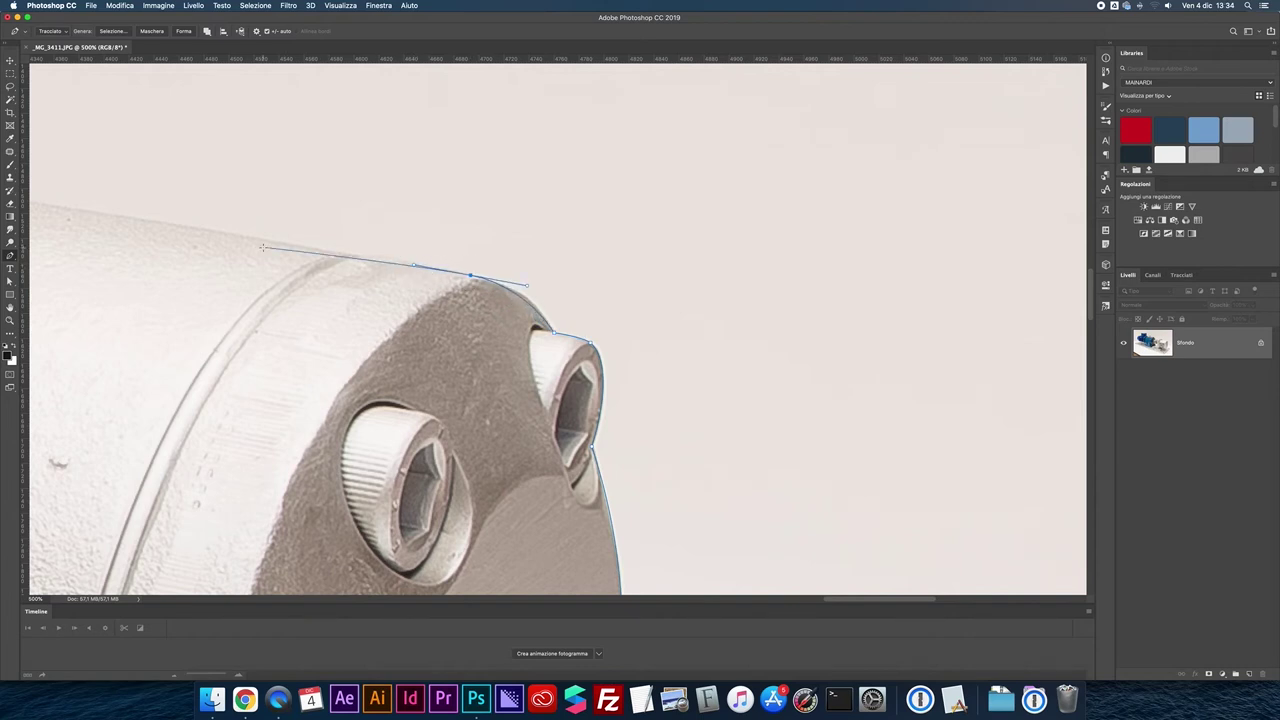
# - Add anchors along the housing's top edge to where the body meets the bracket
pyautogui.moveTo(380, 256); pyautogui.dragTo(366, 258)
pyautogui.click(363, 257)
pyautogui.moveTo(327, 221); pyautogui.dragTo(611, 331)
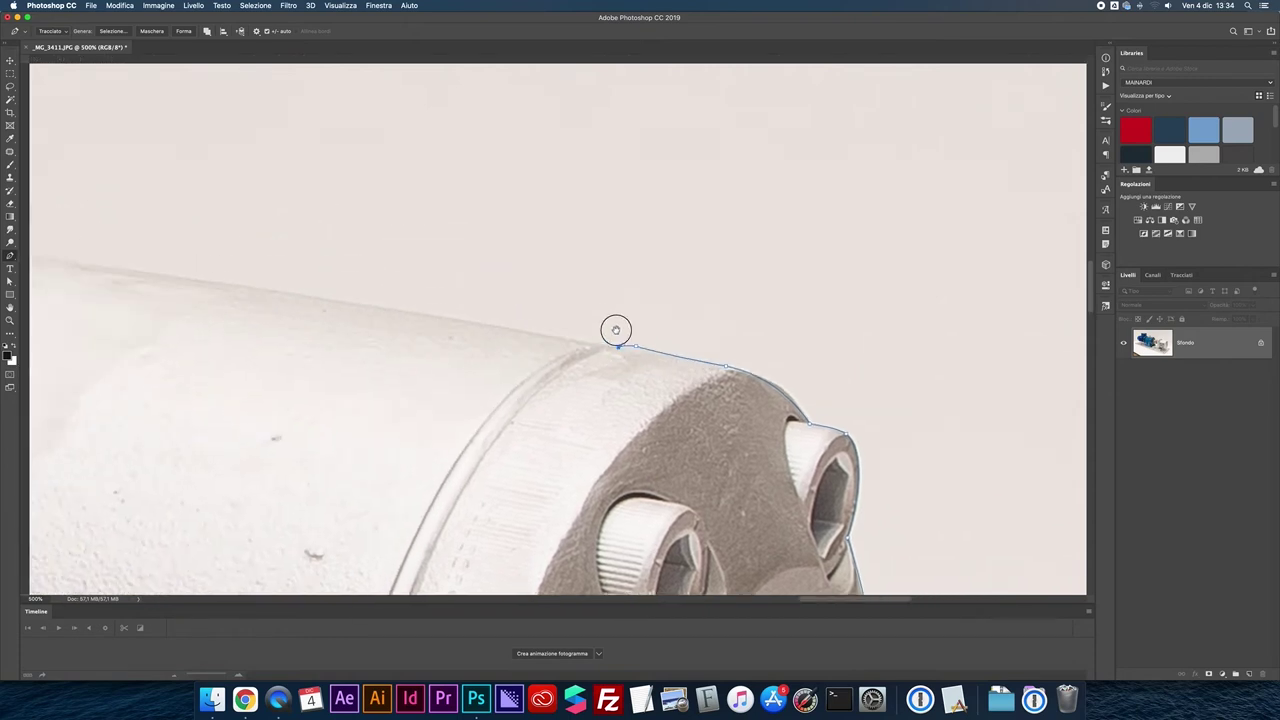
pyautogui.moveTo(217, 243); pyautogui.dragTo(531, 294)
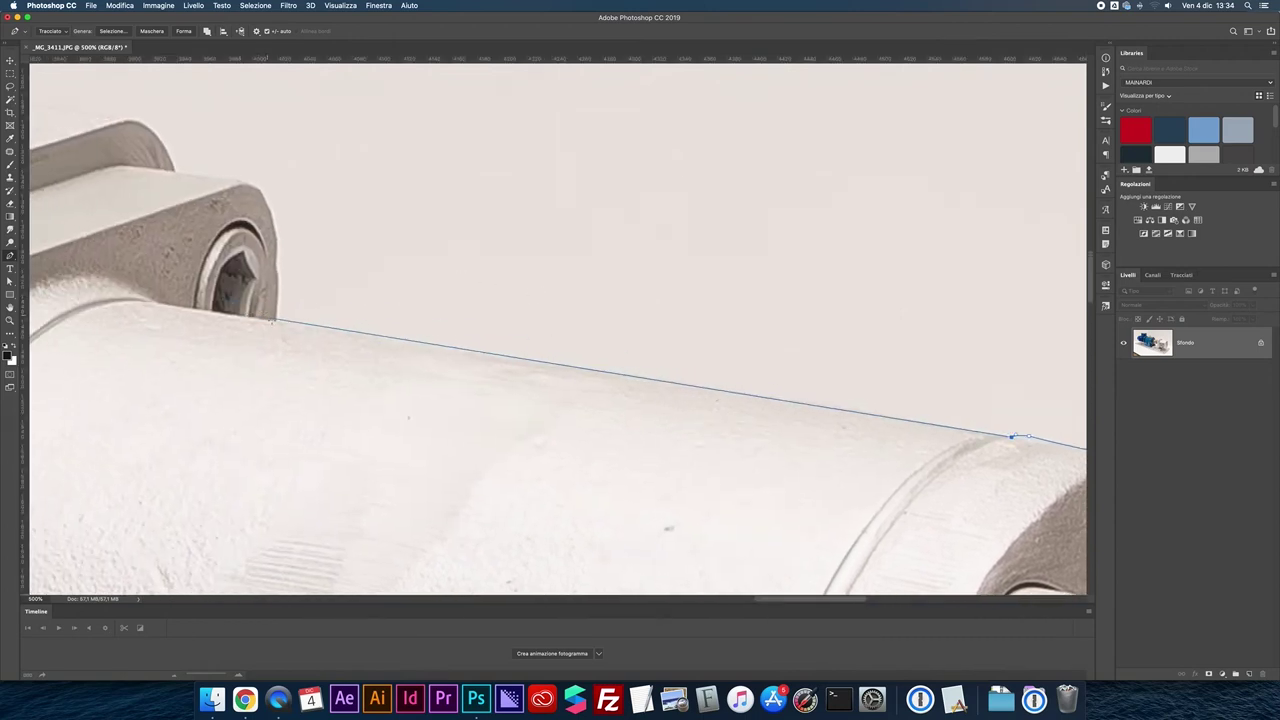
pyautogui.click(275, 322)
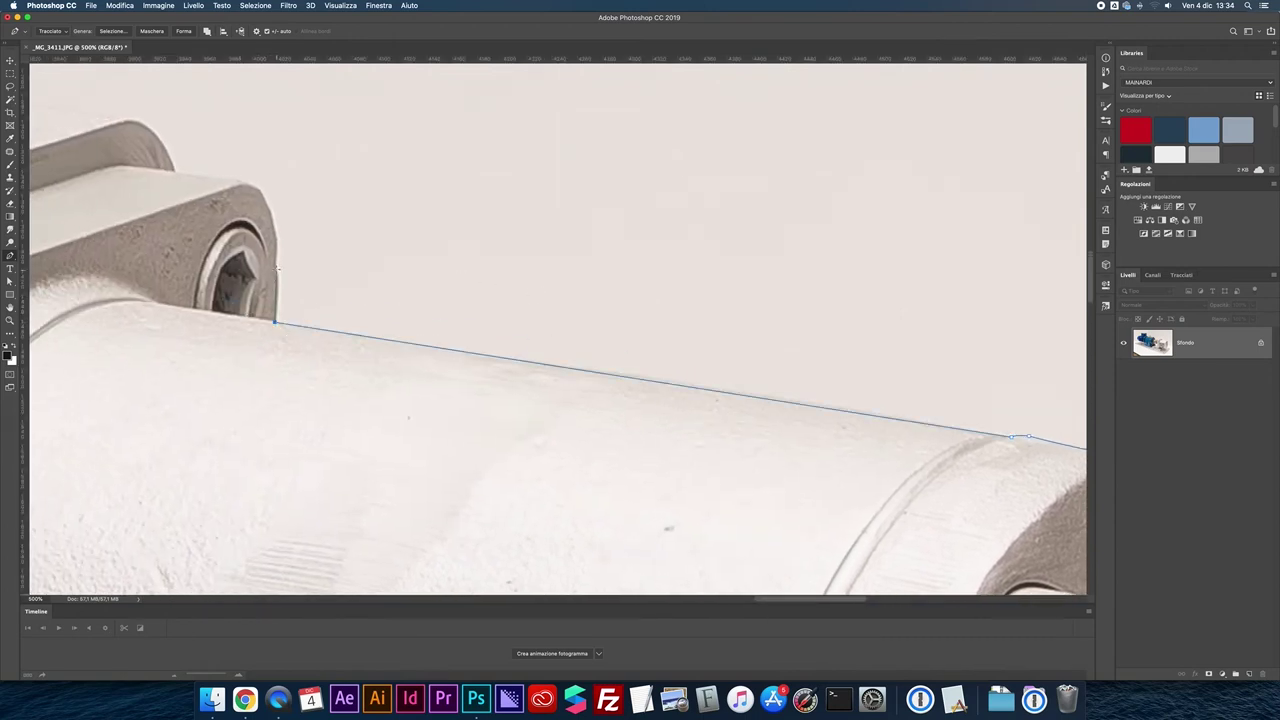
# - Trace up the bracket's edge with a corner anchor and curve along its top edge
pyautogui.moveTo(276, 266); pyautogui.dragTo(281, 283)
pyautogui.keyDown('alt'); pyautogui.click(275, 266); pyautogui.keyUp('alt')
pyautogui.moveTo(277, 228)
pyautogui.mouseDown()
pyautogui.moveTo(237, 181)
pyautogui.moveTo(212, 177)
pyautogui.mouseUp()
pyautogui.click(173, 173)
pyautogui.moveTo(137, 166)
pyautogui.mouseDown()
pyautogui.moveTo(444, 310)
pyautogui.moveTo(385, 286)
pyautogui.mouseUp()
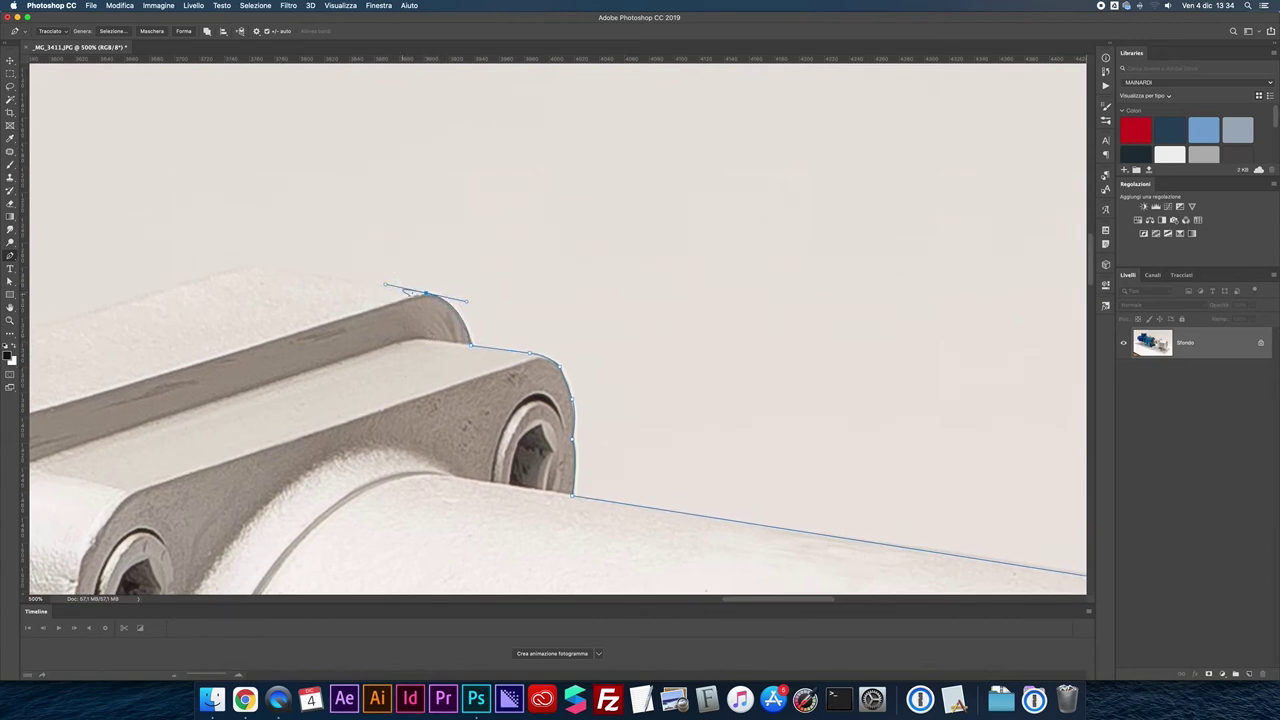
pyautogui.moveTo(425, 293); pyautogui.dragTo(266, 267)
pyautogui.moveTo(224, 270); pyautogui.dragTo(208, 278)
# - Continue the path around the bracket's rounded far end toward the steel coupling
pyautogui.hscroll(-8, 208, 278)
pyautogui.scroll(-2, 240, 278)
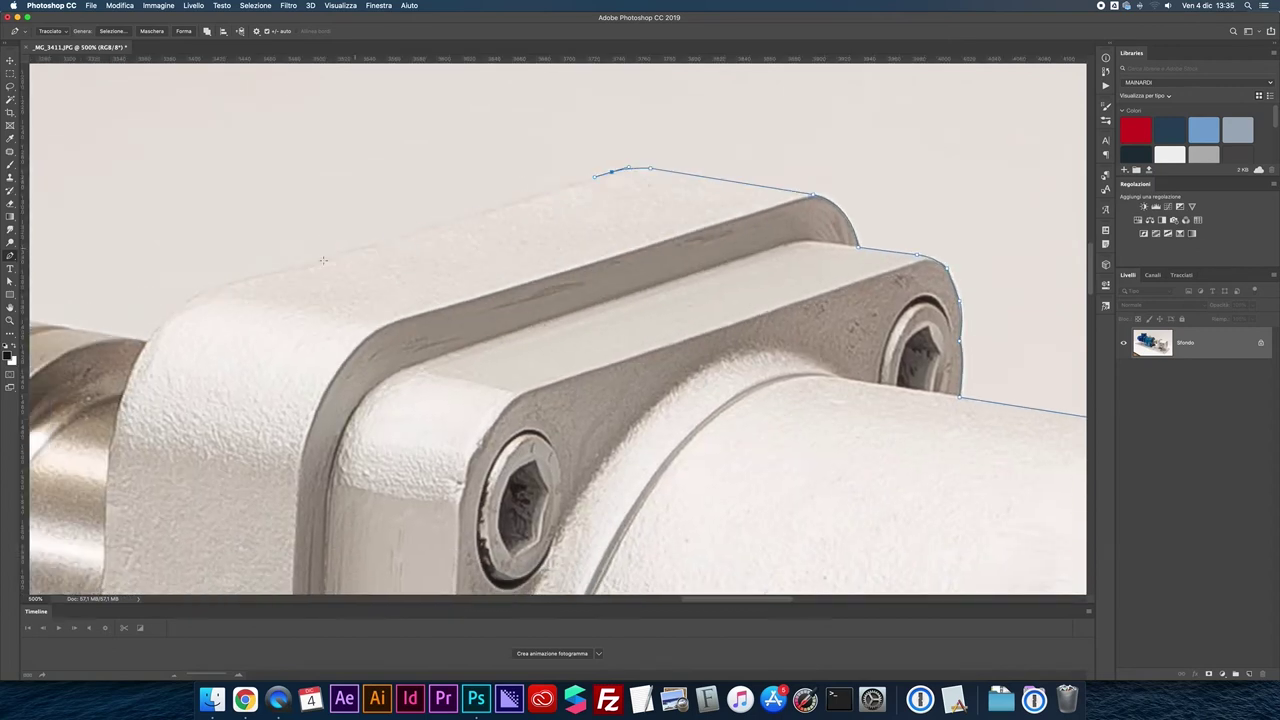
pyautogui.click(220, 284)
pyautogui.hscroll(-3, 200, 314)
pyautogui.scroll(-1, 260, 280)
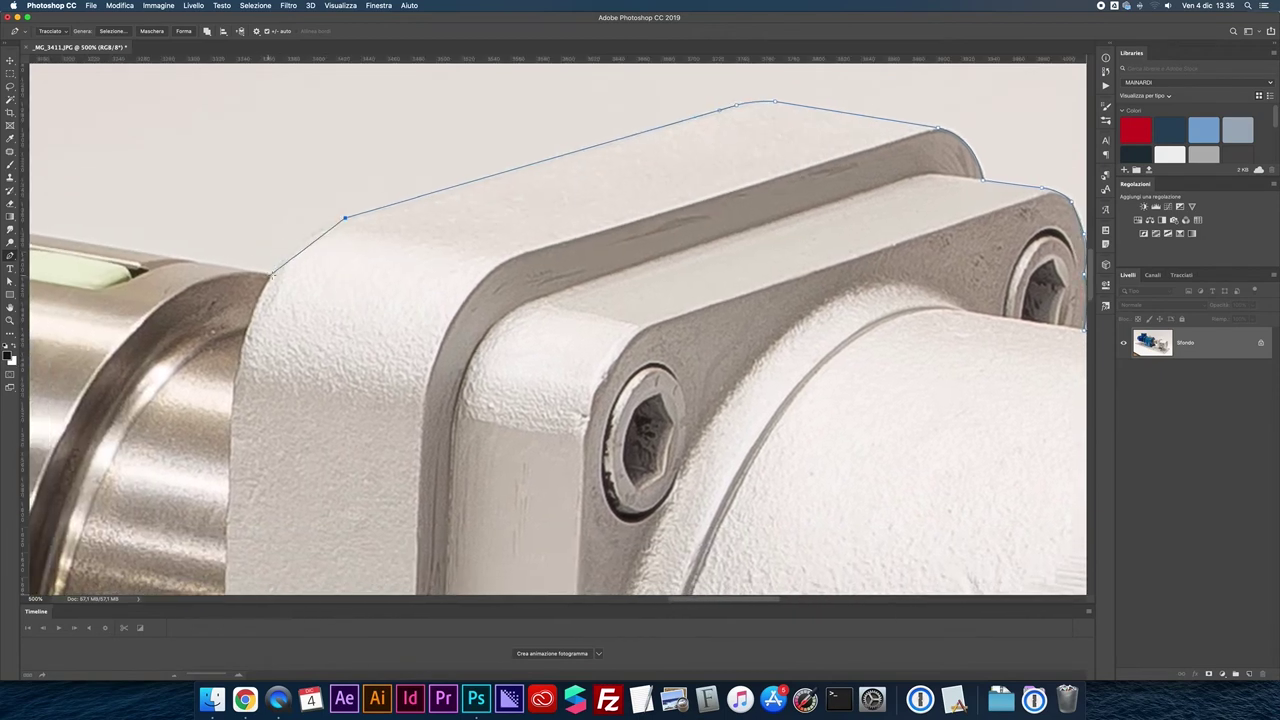
pyautogui.hscroll(-1, 272, 275)
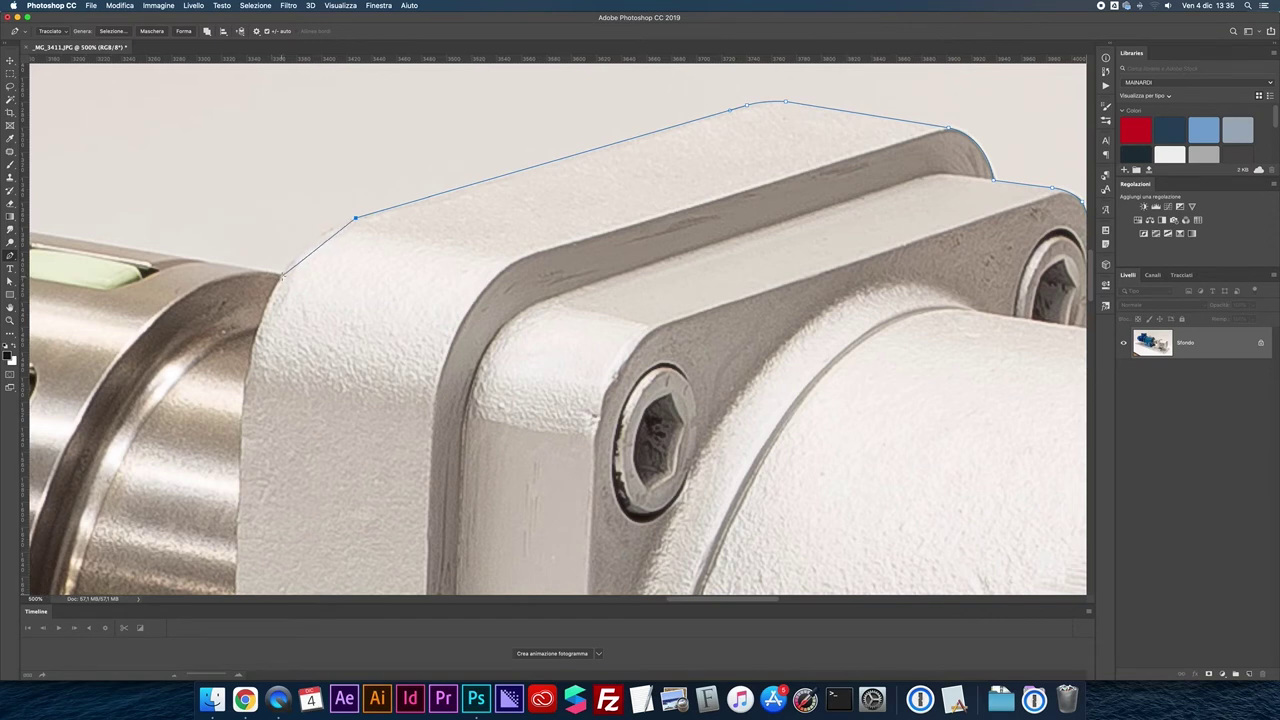
pyautogui.moveTo(282, 274); pyautogui.dragTo(259, 319)
pyautogui.moveTo(283, 232); pyautogui.dragTo(624, 289)
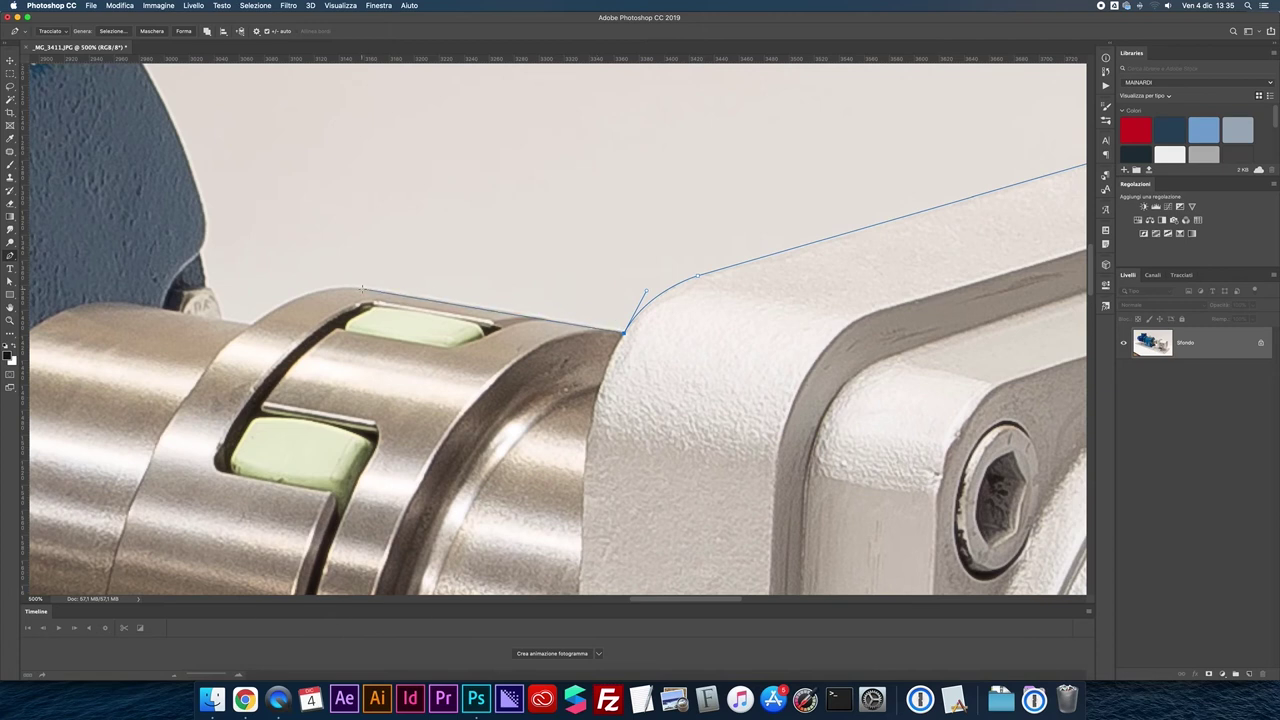
# - Extend the pen path over the steel coupling, making the coupling anchor a sharp corner
pyautogui.click(258, 322)
pyautogui.moveTo(251, 325); pyautogui.dragTo(185, 380)
pyautogui.click(218, 320)
pyautogui.click(211, 289)
pyautogui.moveTo(201, 251)
pyautogui.mouseDown()
pyautogui.moveTo(195, 239)
pyautogui.moveTo(428, 328)
pyautogui.moveTo(437, 290)
pyautogui.mouseUp()
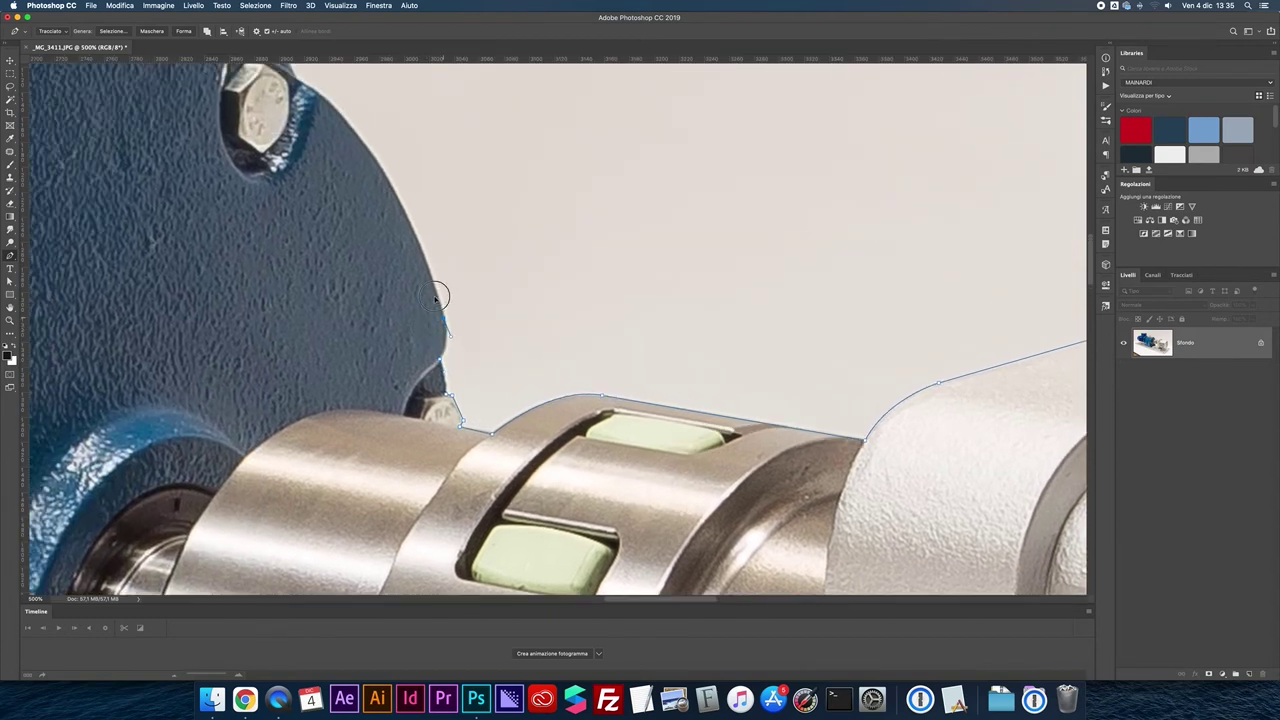
# - Continue the path with curved anchors past the bolt and up the blue flange edge
pyautogui.moveTo(366, 222); pyautogui.dragTo(429, 359)
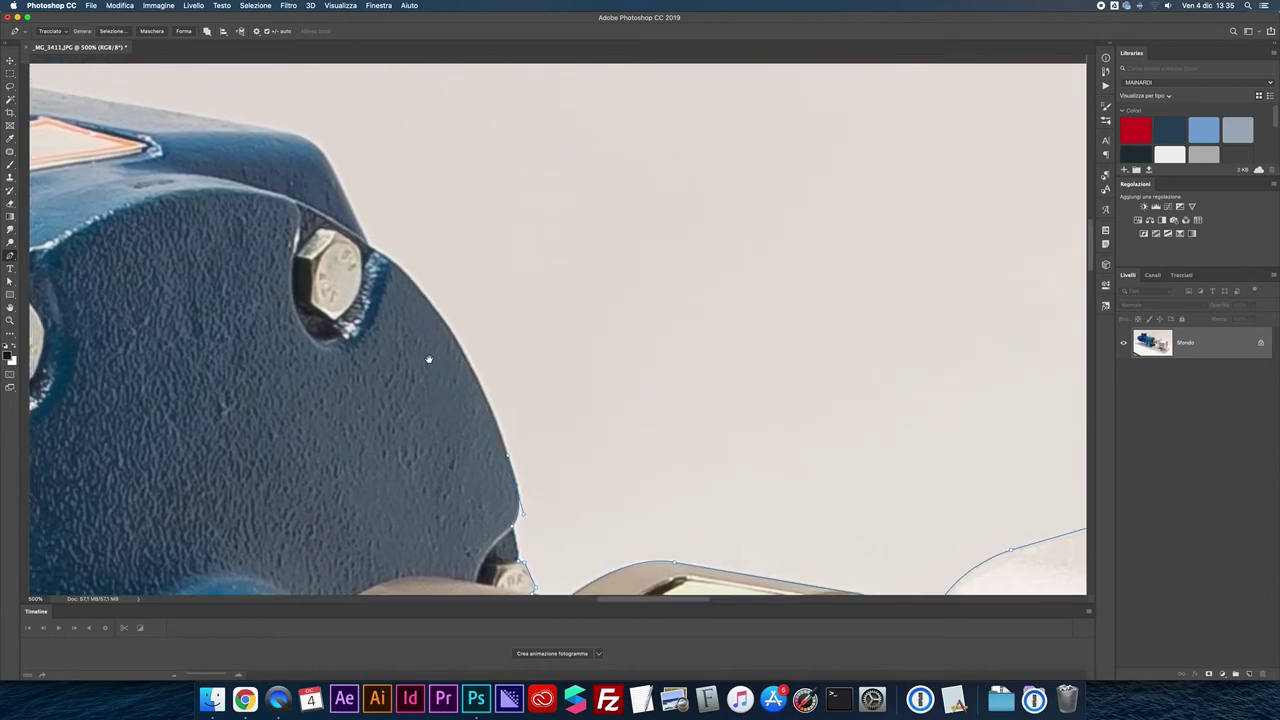
pyautogui.moveTo(370, 246); pyautogui.dragTo(265, 183)
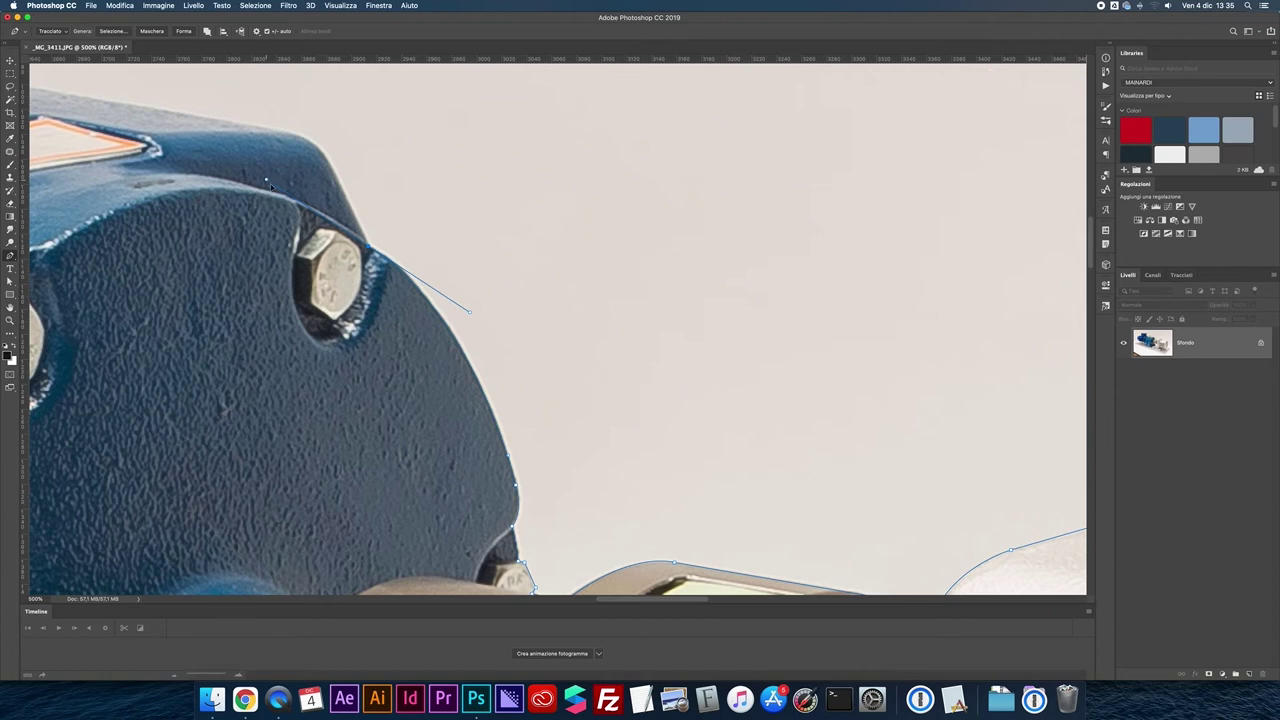
pyautogui.hscroll(-5, 409, 289)
pyautogui.scroll(4, 409, 289)
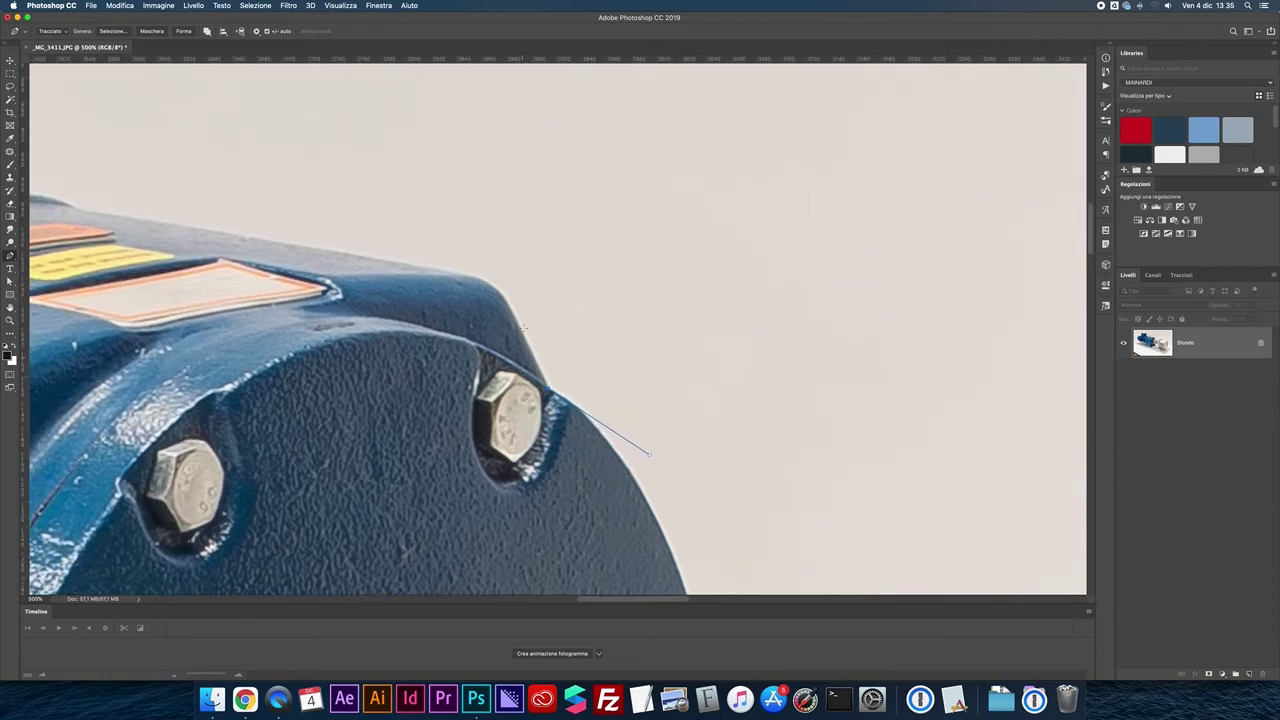
pyautogui.click(512, 308)
pyautogui.moveTo(465, 274); pyautogui.dragTo(418, 266)
pyautogui.moveTo(418, 266); pyautogui.dragTo(432, 270)
# - Run the path along the blue body's top to its top corner
pyautogui.hscroll(-10, 606, 271)
pyautogui.scroll(2, 606, 271)
pyautogui.click(355, 262)
pyautogui.moveTo(278, 245); pyautogui.dragTo(214, 249)
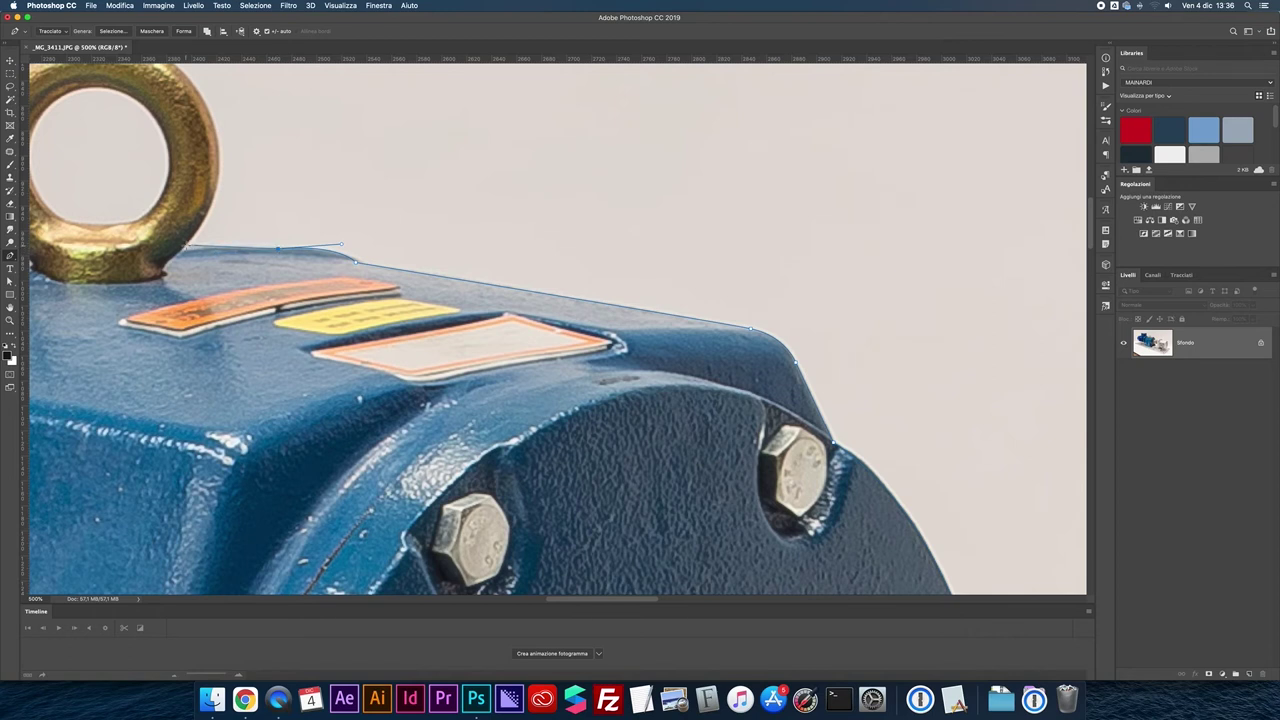
# - Wrap the path with curved anchors around the brass eyebolt ring's edge, top and left side
pyautogui.scroll(5, 354, 332)
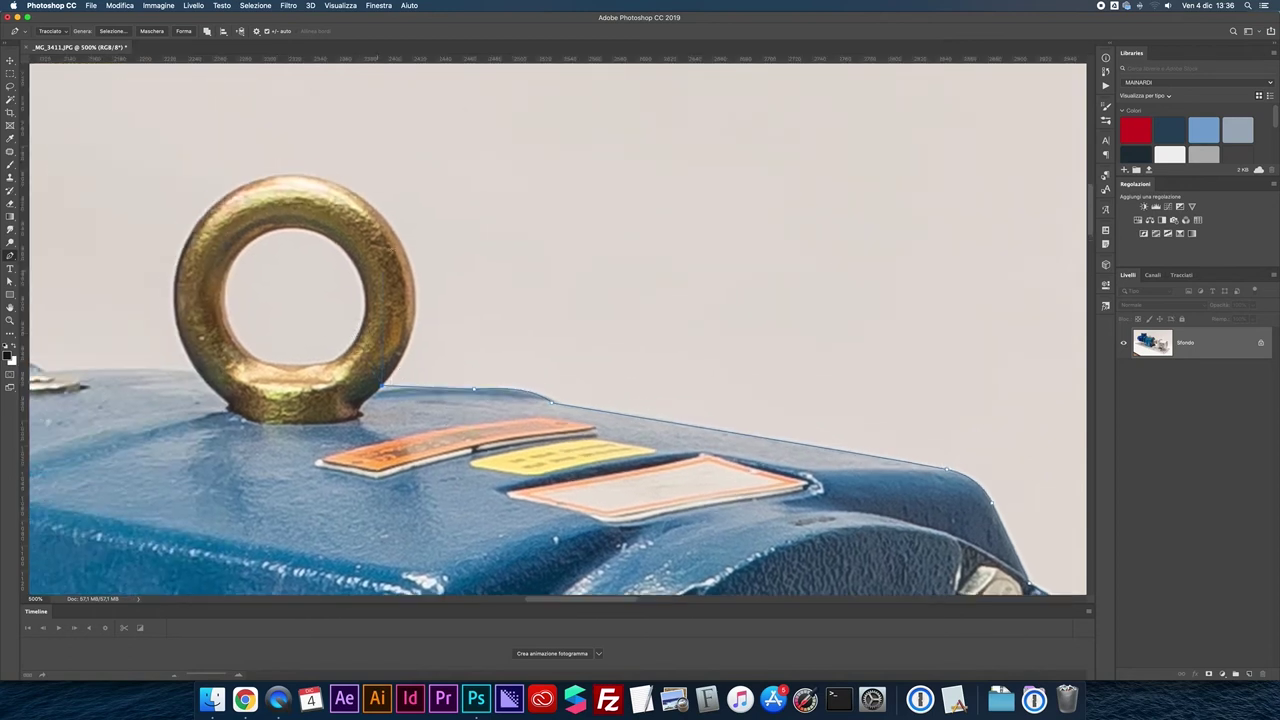
pyautogui.moveTo(395, 233); pyautogui.dragTo(338, 157)
pyautogui.moveTo(338, 157); pyautogui.dragTo(340, 152)
pyautogui.click(260, 177)
pyautogui.moveTo(260, 177); pyautogui.dragTo(255, 178)
pyautogui.click(263, 176)
pyautogui.moveTo(261, 178); pyautogui.dragTo(180, 343)
pyautogui.moveTo(180, 342); pyautogui.dragTo(213, 474)
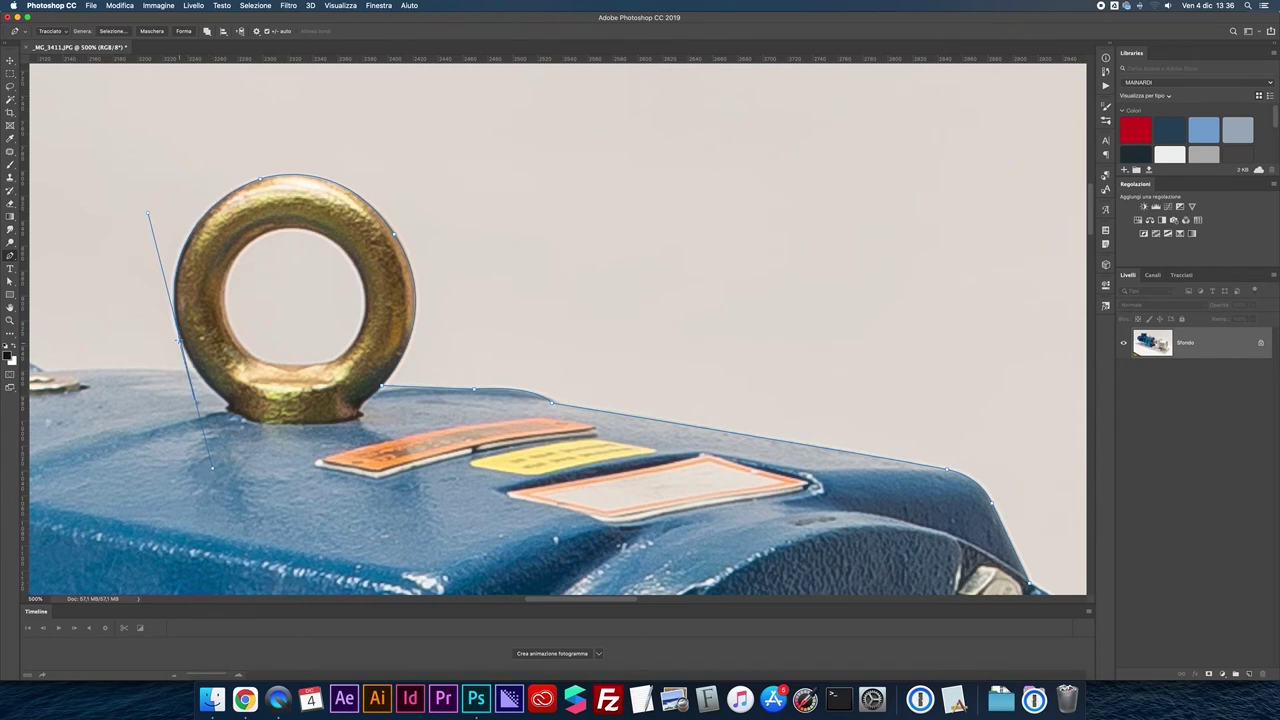
pyautogui.keyDown('alt'); pyautogui.click(180, 342); pyautogui.keyUp('alt')
pyautogui.moveTo(204, 329); pyautogui.dragTo(442, 353)
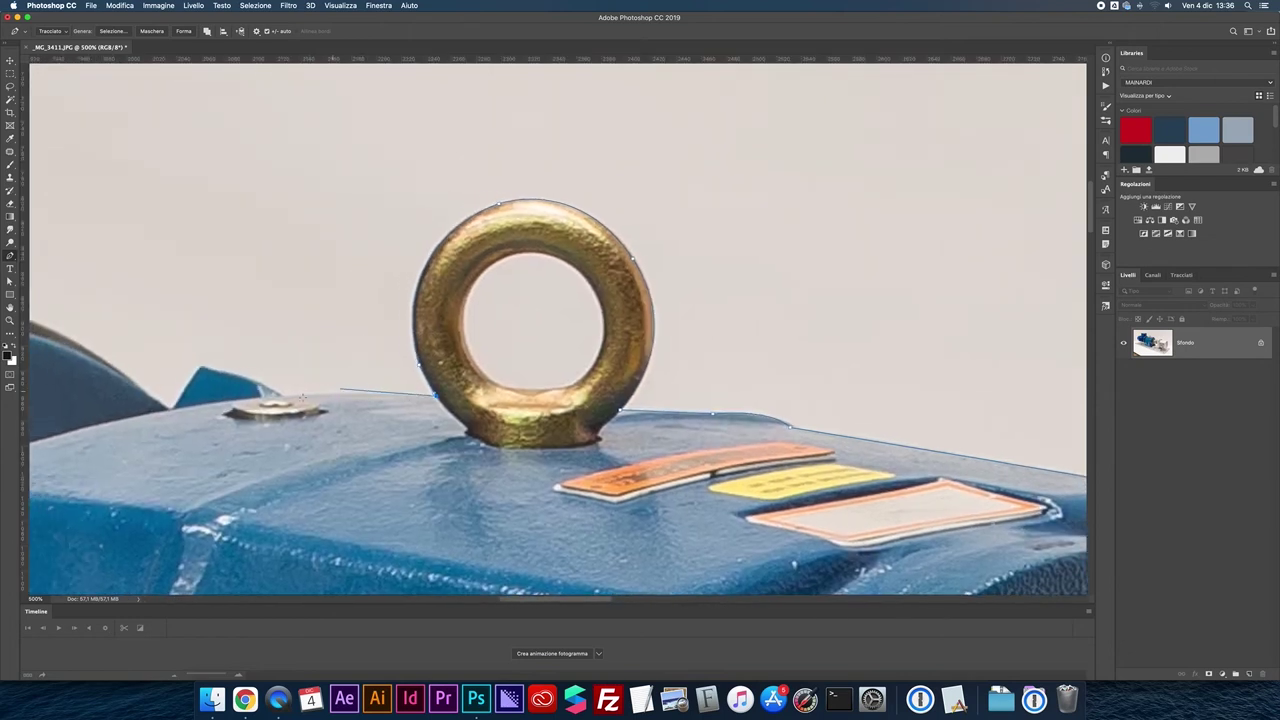
# - Continue the path from the ring's base past the small flange and rounded dome
pyautogui.click(284, 397)
pyautogui.moveTo(284, 397); pyautogui.dragTo(261, 402)
pyautogui.press('super+plus')
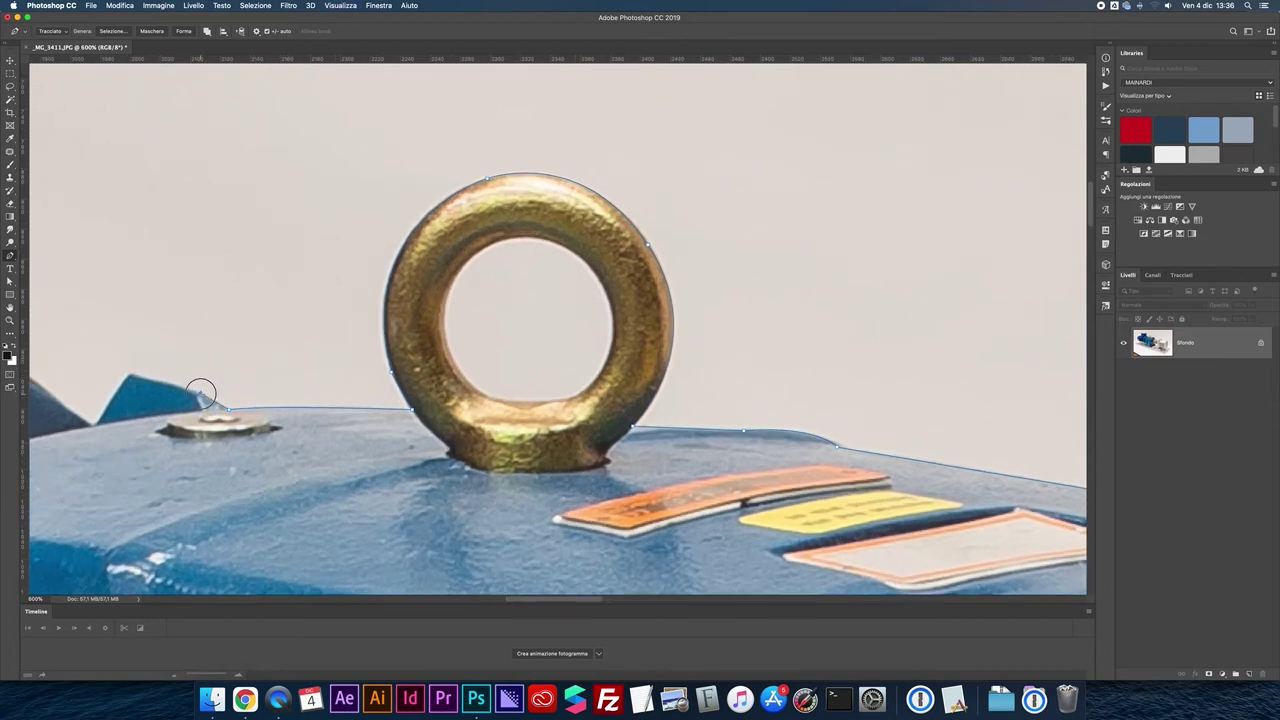
pyautogui.click(128, 374)
pyautogui.moveTo(93, 427); pyautogui.dragTo(95, 401)
pyautogui.hscroll(-5, 286, 408)
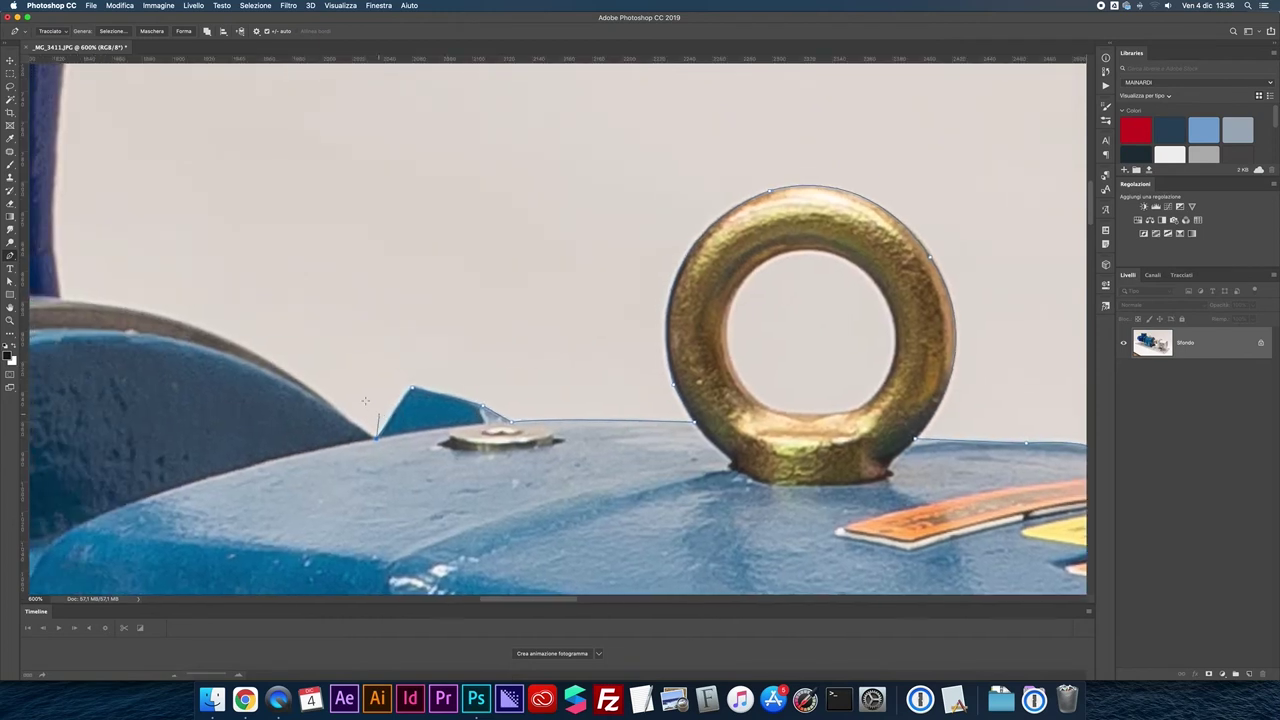
pyautogui.keyDown('alt'); pyautogui.click(376, 436); pyautogui.keyUp('alt')
pyautogui.moveTo(64, 299); pyautogui.dragTo(30, 295)
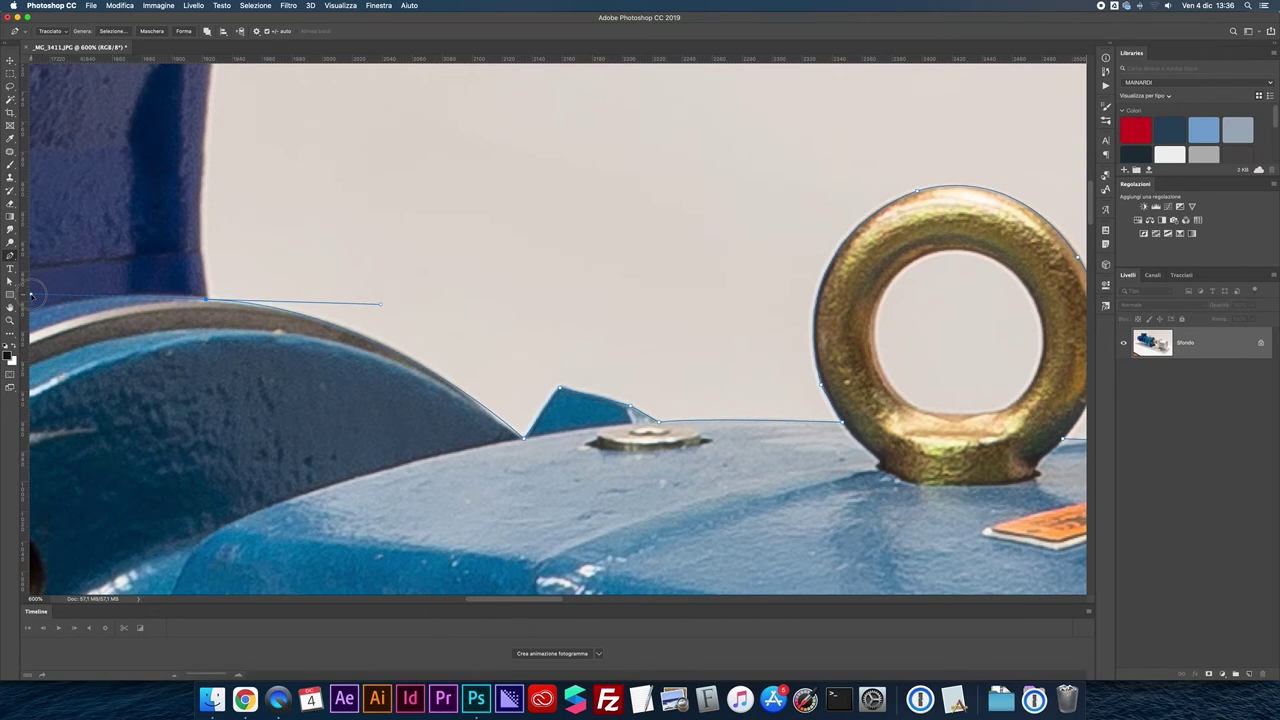
pyautogui.keyDown('alt'); pyautogui.click(206, 299); pyautogui.keyUp('alt')
pyautogui.scroll(5, 320, 430)
pyautogui.hscroll(-3, 320, 430)
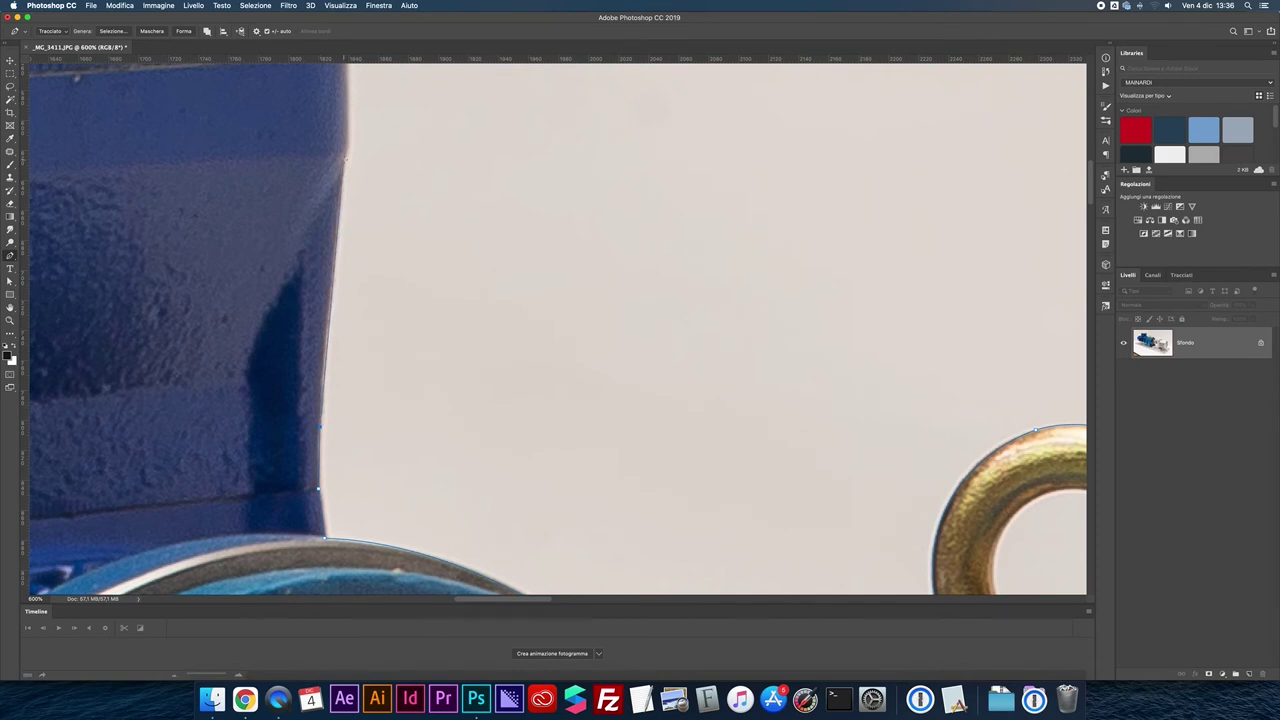
# - Trace the terminal box's side up to its top corner, redoing one misplaced anchor
pyautogui.press('super+minus')
pyautogui.scroll(5, 403, 191)
pyautogui.hscroll(-3, 403, 191)
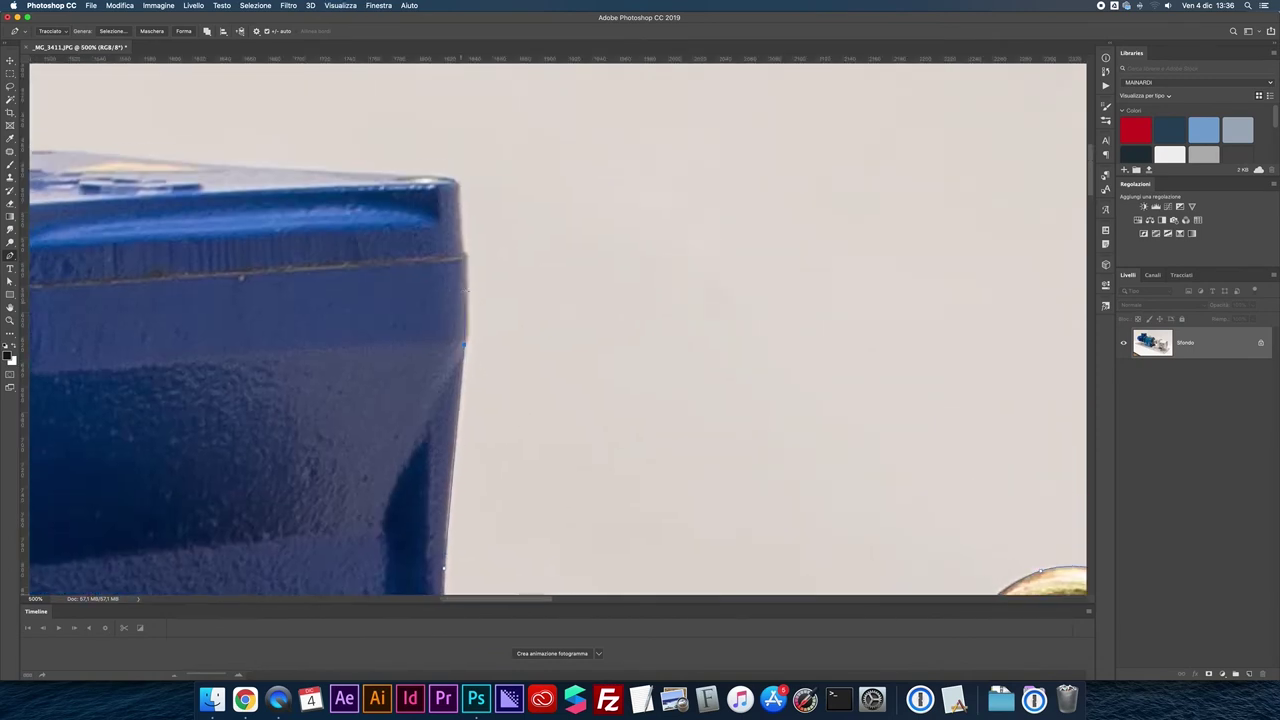
pyautogui.moveTo(464, 237); pyautogui.dragTo(469, 276)
pyautogui.press('super+z')
pyautogui.click(464, 250)
pyautogui.click(460, 187)
pyautogui.moveTo(439, 177); pyautogui.dragTo(419, 177)
# - Extend the path left along the terminal box's top edge to its left end
pyautogui.hscroll(-10, 419, 177)
pyautogui.scroll(3, 516, 298)
pyautogui.moveTo(381, 299); pyautogui.dragTo(362, 302)
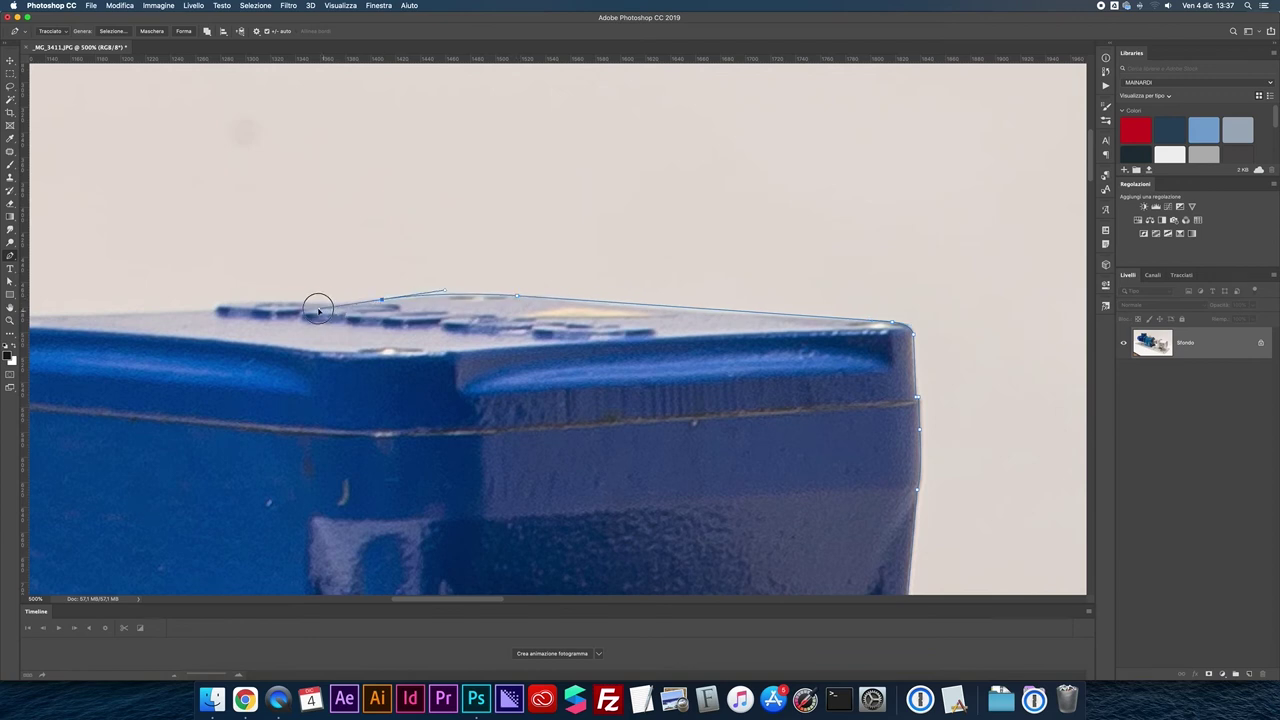
pyautogui.click(319, 303)
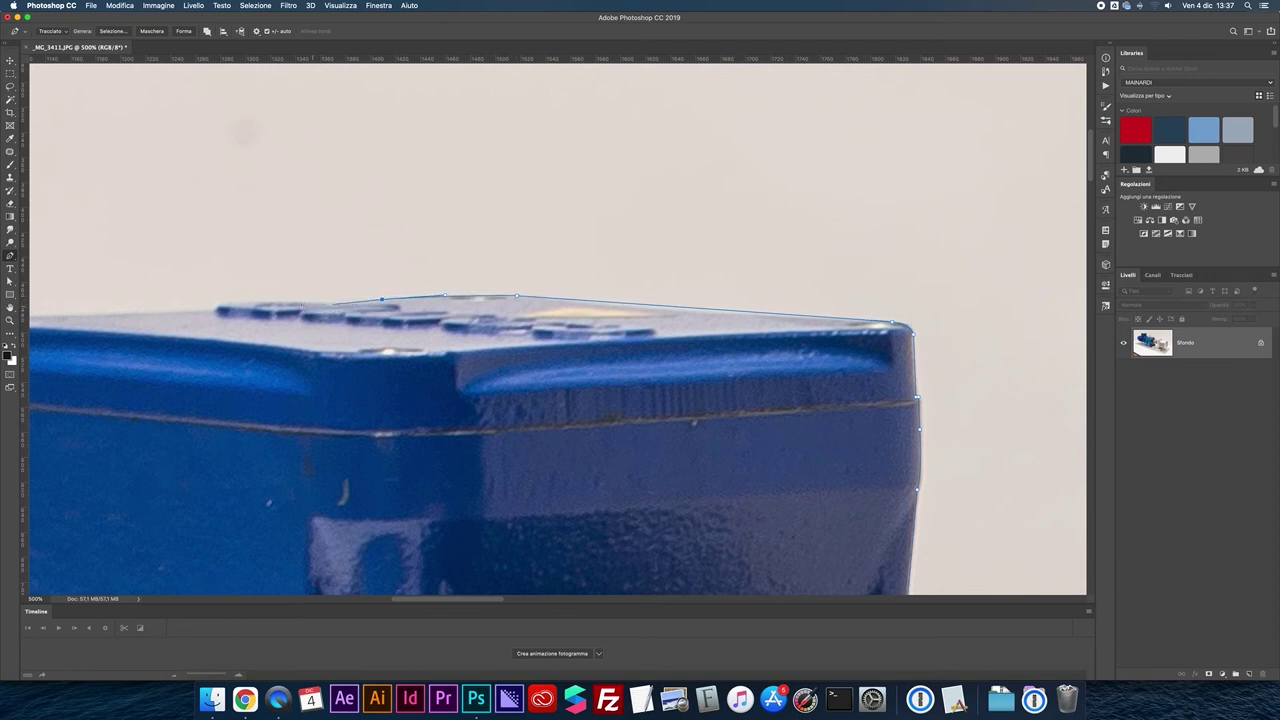
pyautogui.click(222, 311)
pyautogui.moveTo(216, 310); pyautogui.dragTo(208, 320)
pyautogui.hscroll(-5, 320, 290)
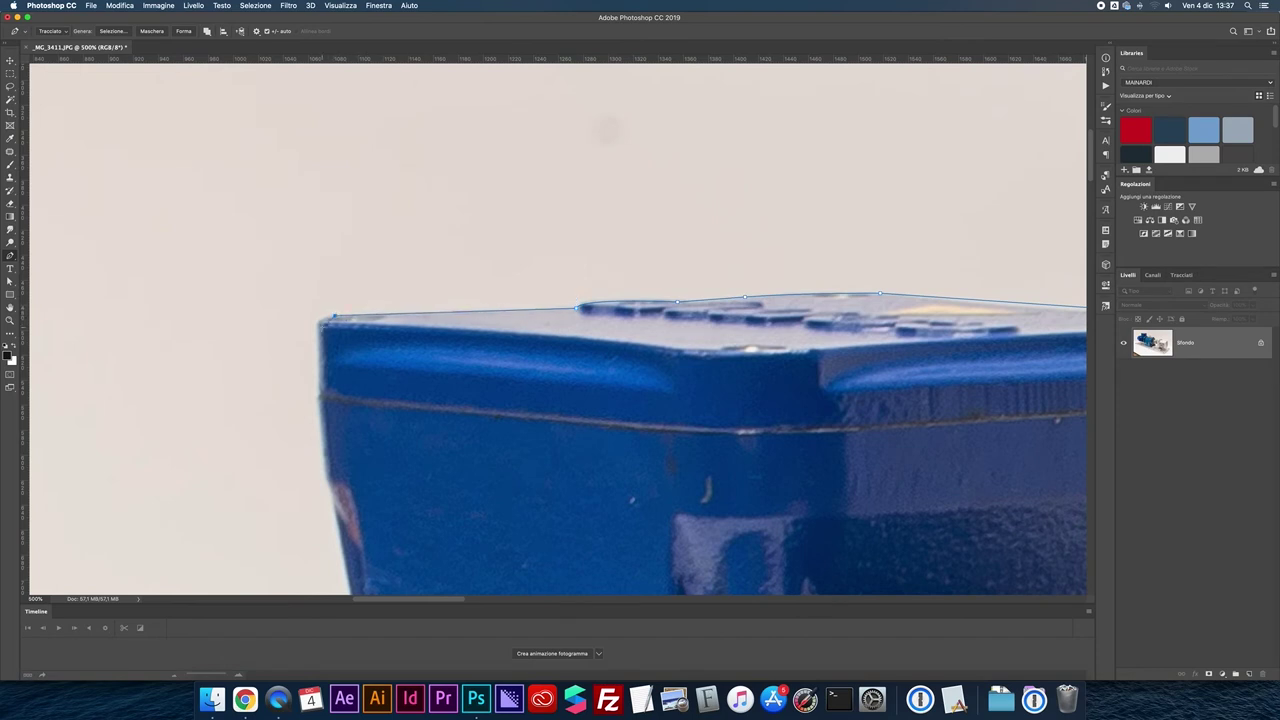
# - Trace down the box's left side to where it meets the cooling fins
pyautogui.moveTo(317, 330); pyautogui.dragTo(318, 346)
pyautogui.click(317, 397)
pyautogui.scroll(-5, 331, 397)
pyautogui.click(294, 334)
pyautogui.click(331, 477)
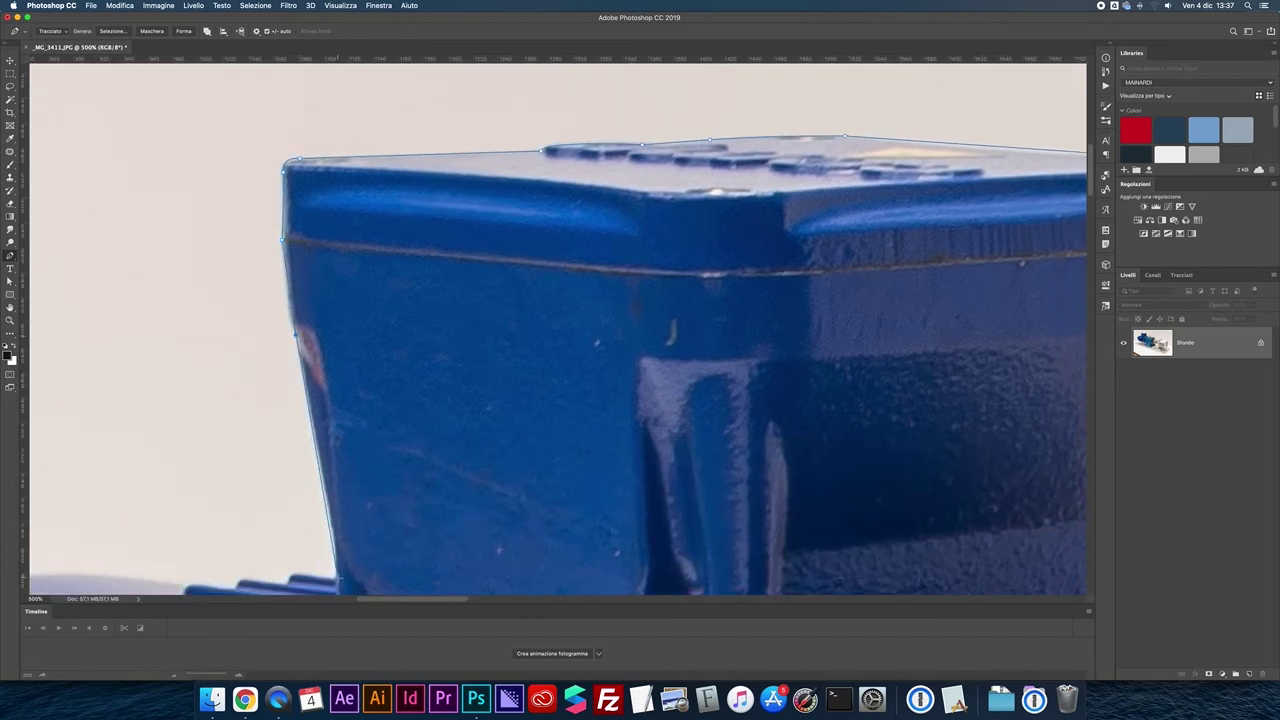
pyautogui.scroll(-2, 340, 590)
pyautogui.scroll(-1, 340, 597)
pyautogui.click(340, 572)
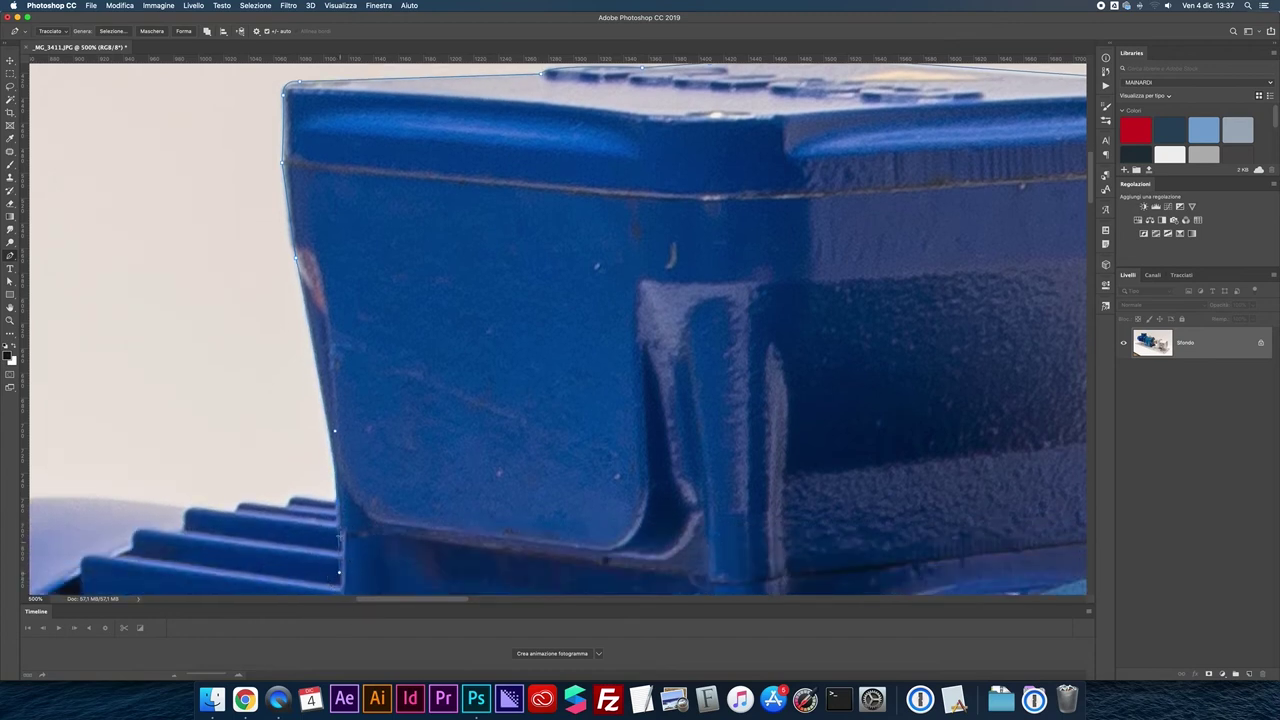
pyautogui.scroll(1, 340, 575)
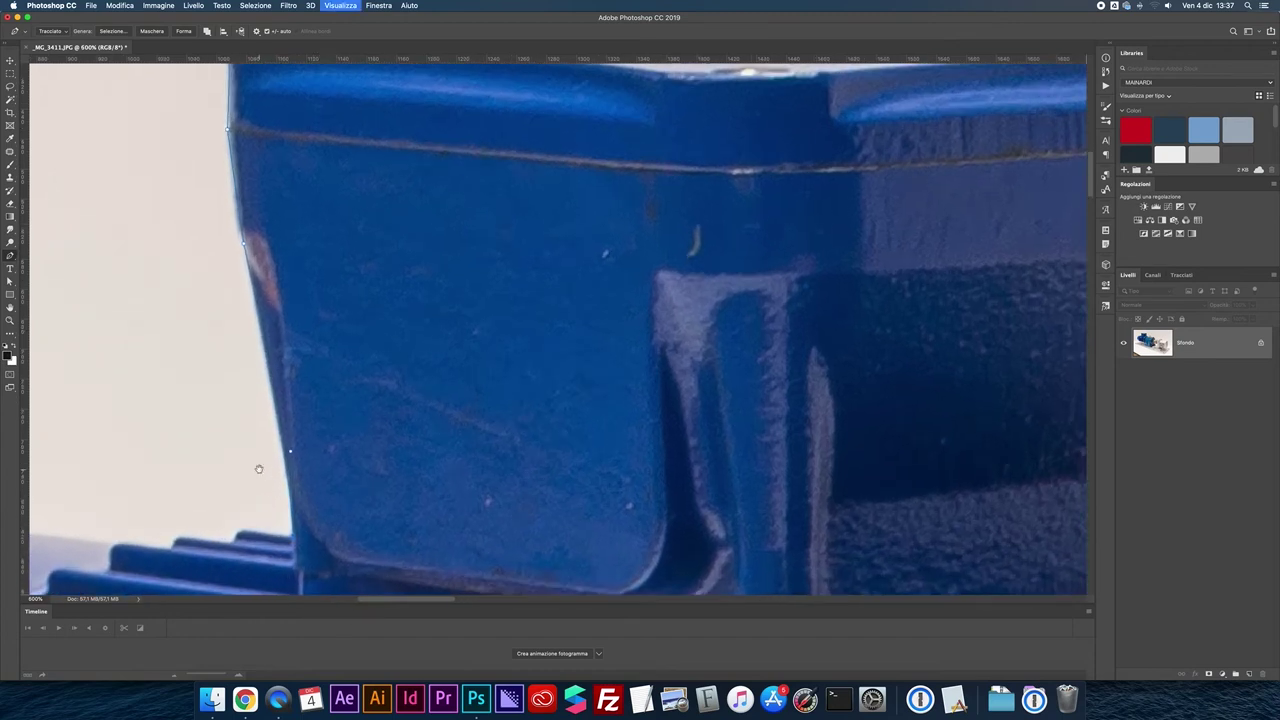
pyautogui.hscroll(-4, 400, 500)
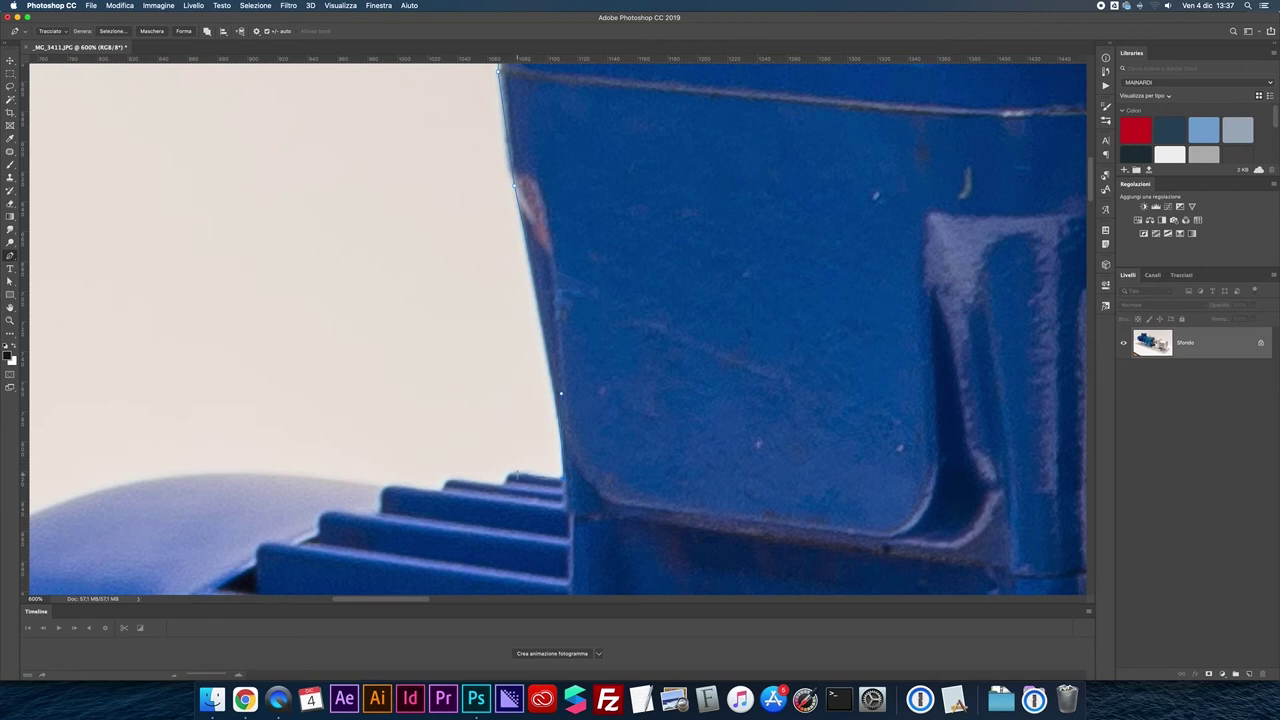
pyautogui.click(506, 476)
pyautogui.click(445, 482)
# - Curve the path around the motor's end cover and under it, closing at the start anchor
pyautogui.press('super+minus')
pyautogui.hscroll(-5, 521, 427)
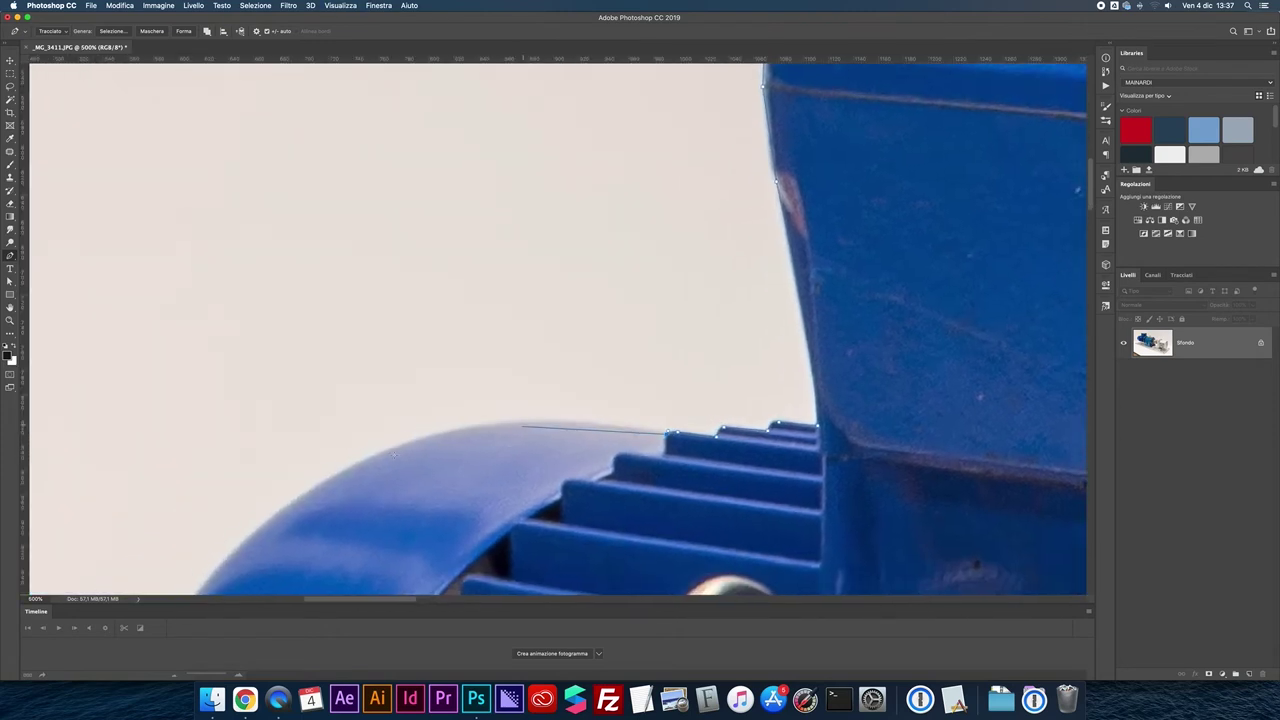
pyautogui.moveTo(312, 486); pyautogui.dragTo(154, 590)
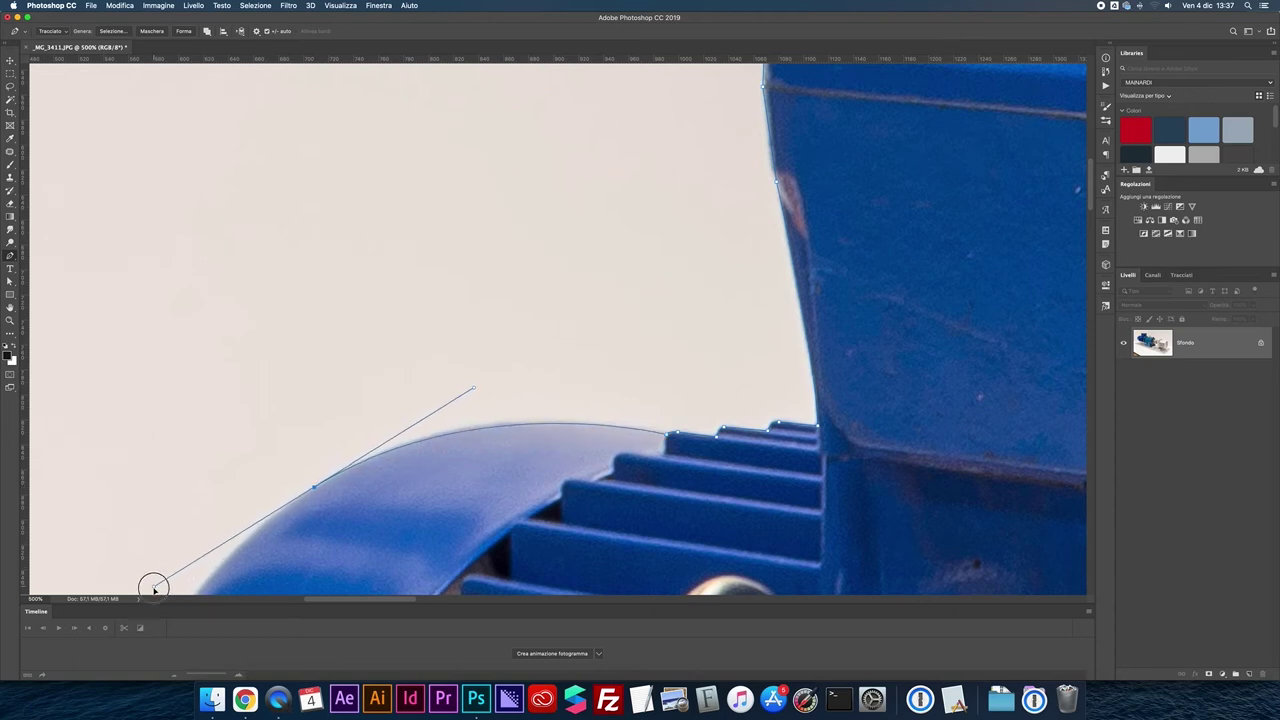
pyautogui.scroll(-10, 377, 397)
pyautogui.hscroll(-3, 520, 66)
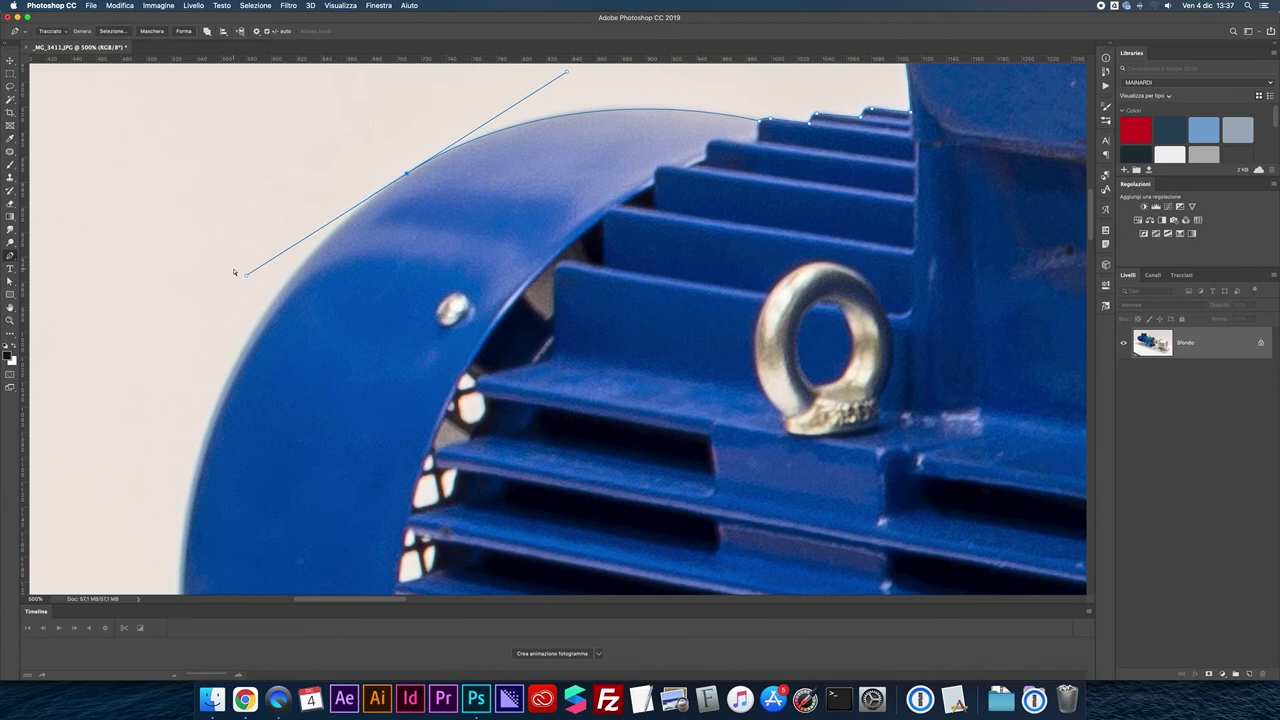
pyautogui.press('super+minus')
pyautogui.press('super+minus')
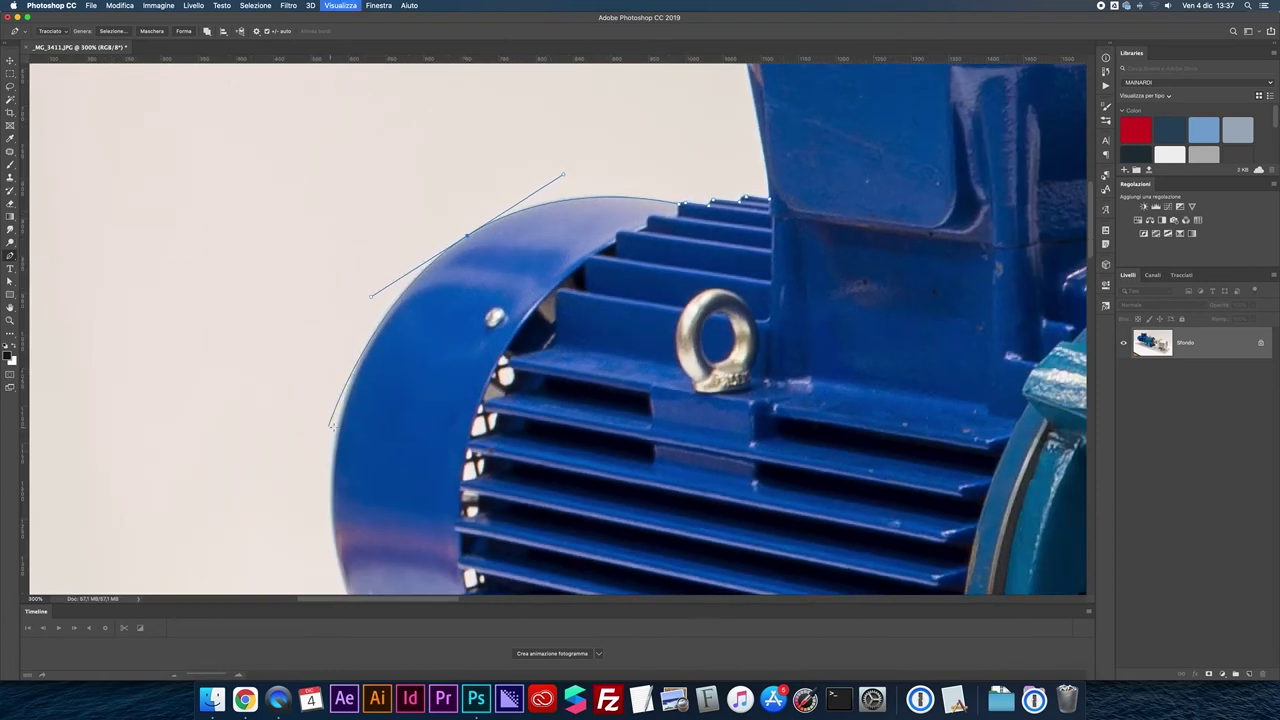
pyautogui.moveTo(336, 430); pyautogui.dragTo(324, 485)
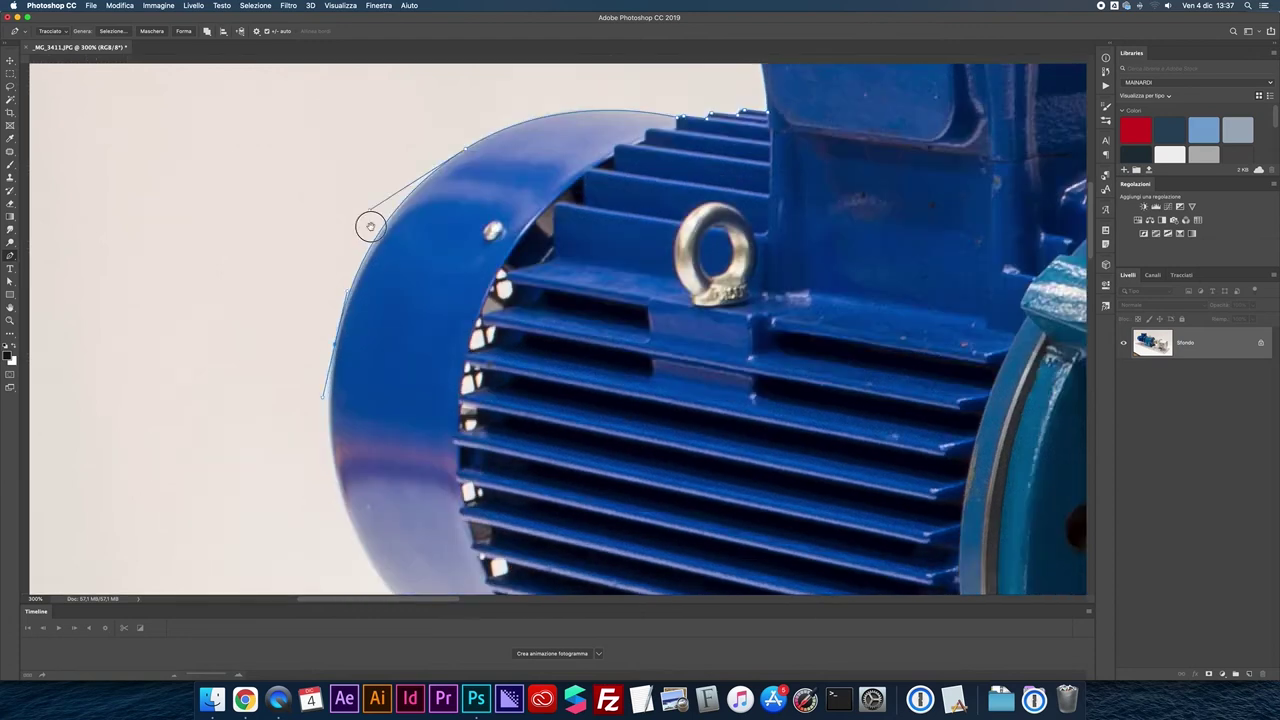
pyautogui.scroll(-5, 371, 220)
pyautogui.moveTo(404, 404)
pyautogui.mouseDown()
pyautogui.moveTo(453, 518)
pyautogui.moveTo(491, 492)
pyautogui.moveTo(683, 553)
pyautogui.moveTo(690, 577)
pyautogui.mouseUp()
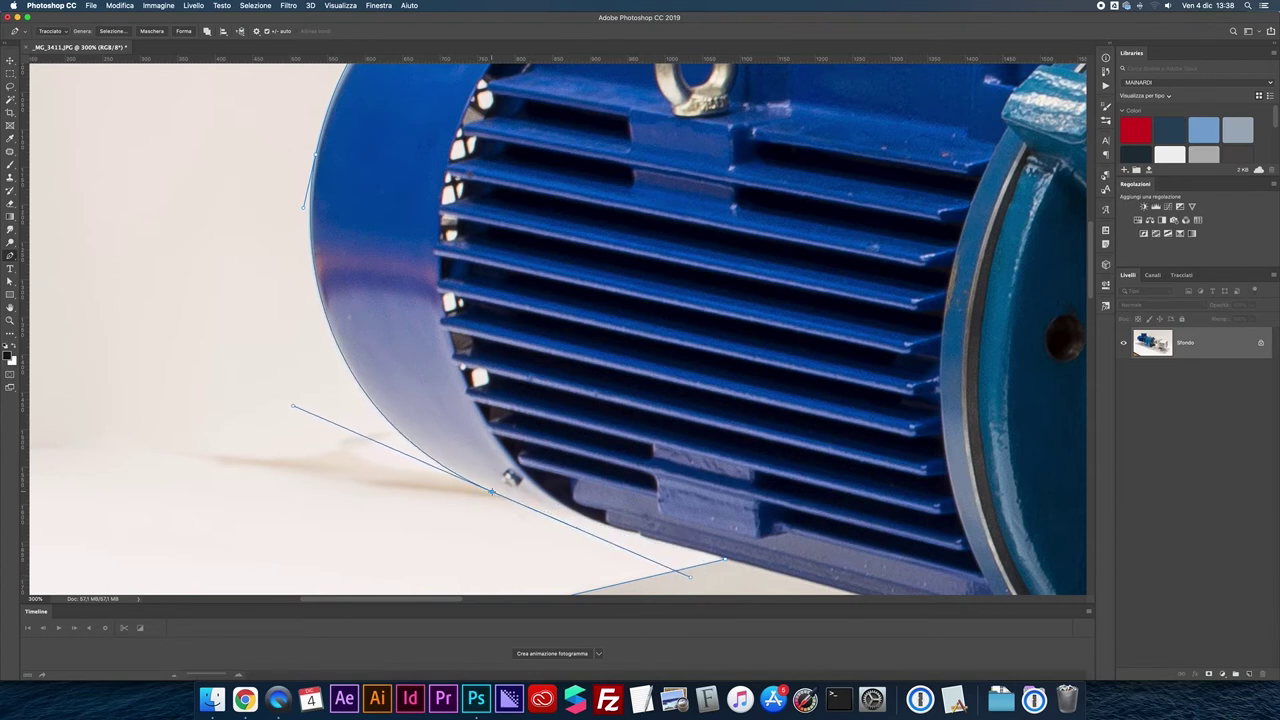
pyautogui.moveTo(491, 492); pyautogui.dragTo(304, 259)
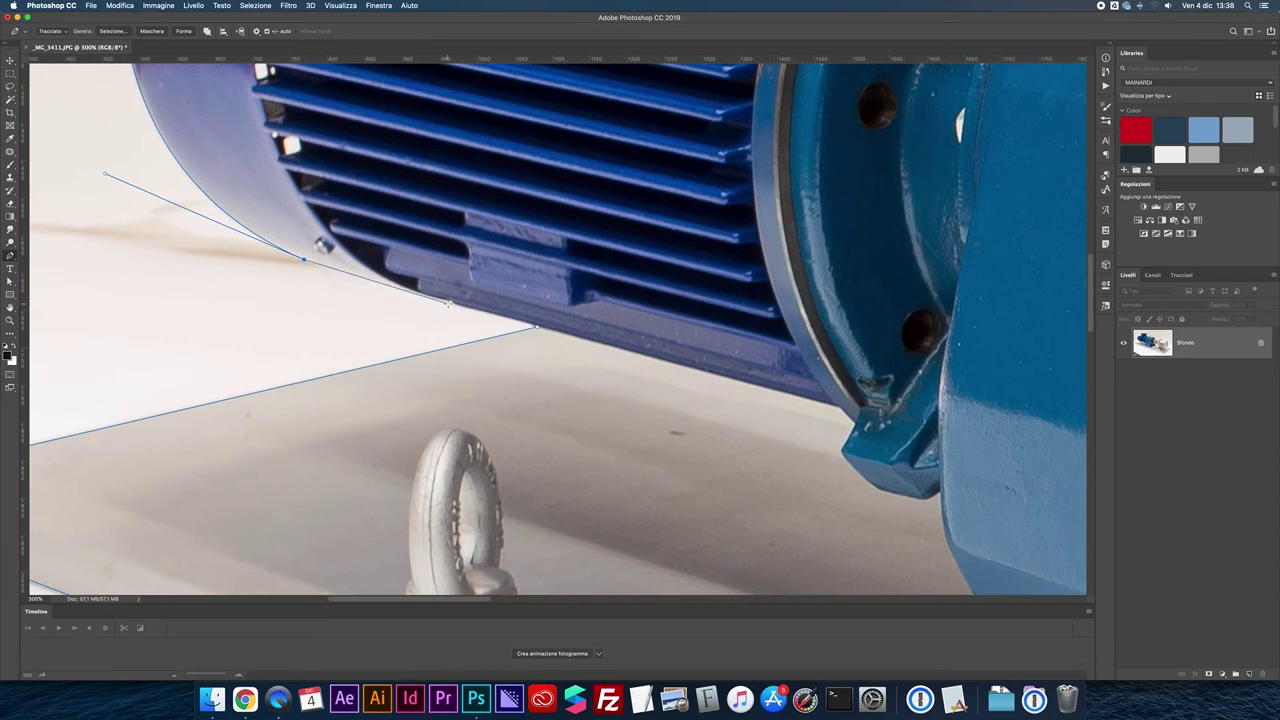
pyautogui.moveTo(449, 302); pyautogui.dragTo(547, 327)
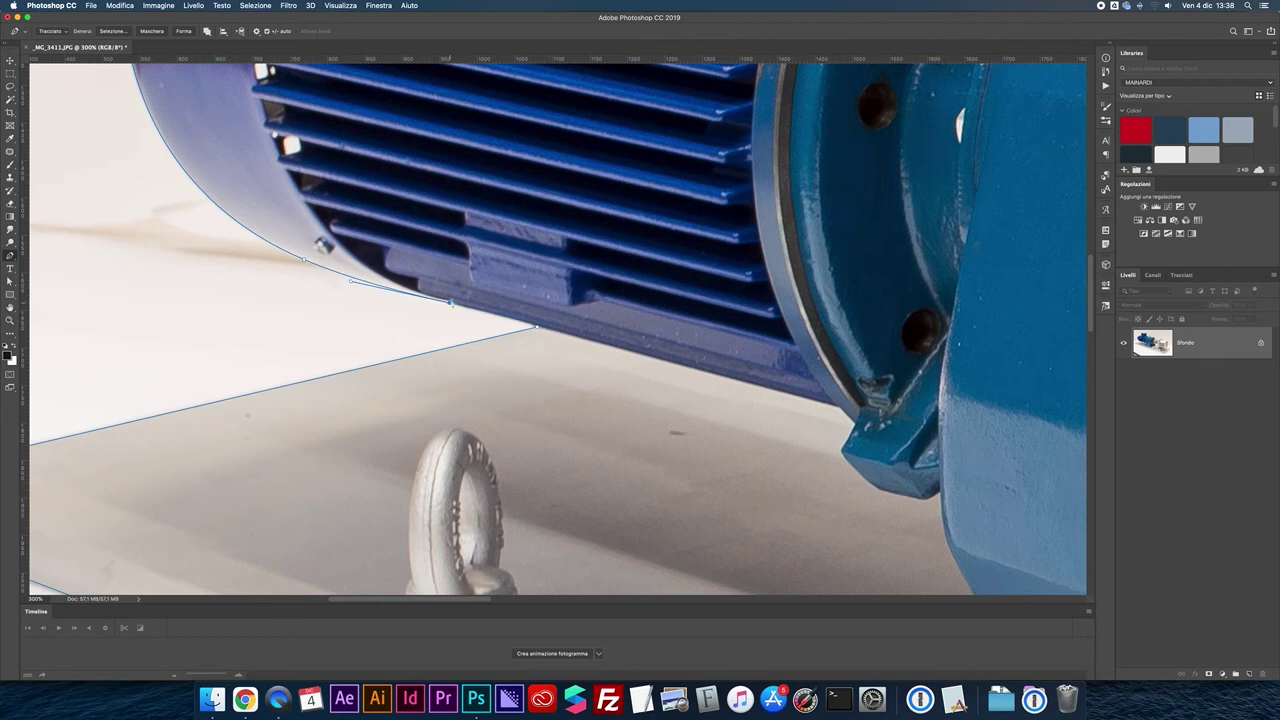
pyautogui.click(535, 327)
# - Save the closed work path as Tracciato1 in the Paths panel
pyautogui.press('super+minus')
pyautogui.press('super+minus')
pyautogui.press('super+minus')
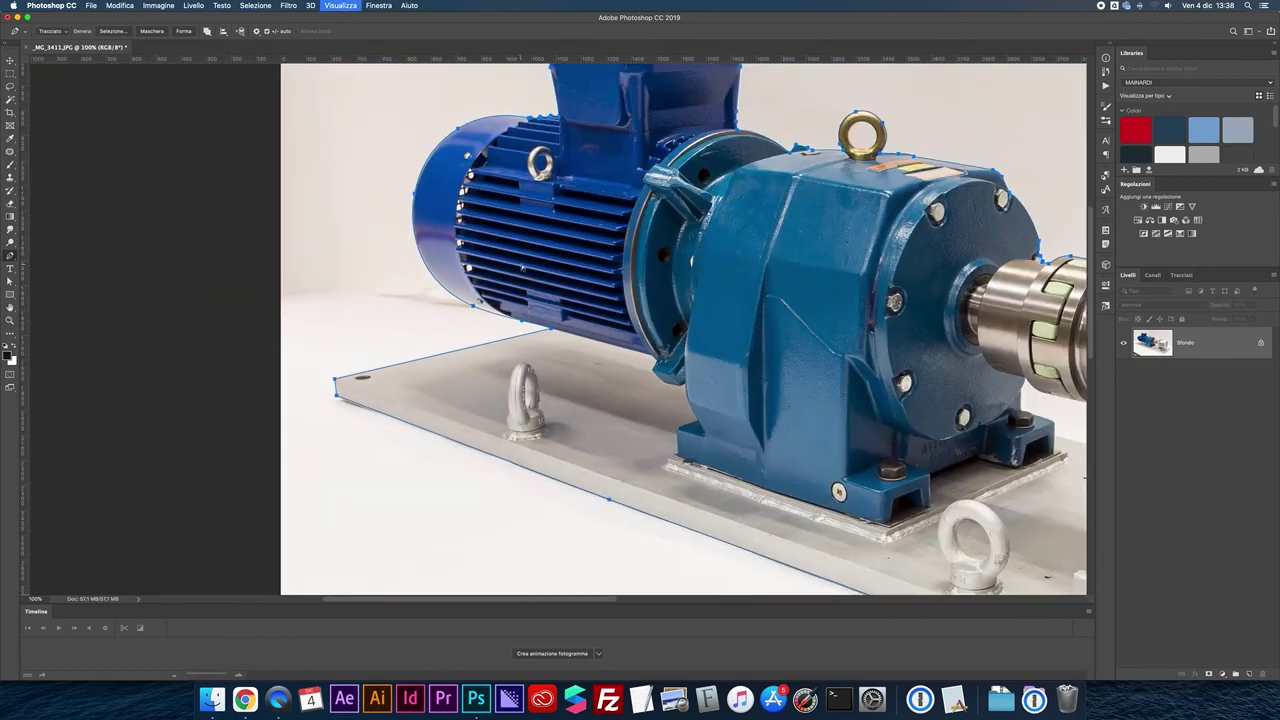
pyautogui.click(1186, 274)
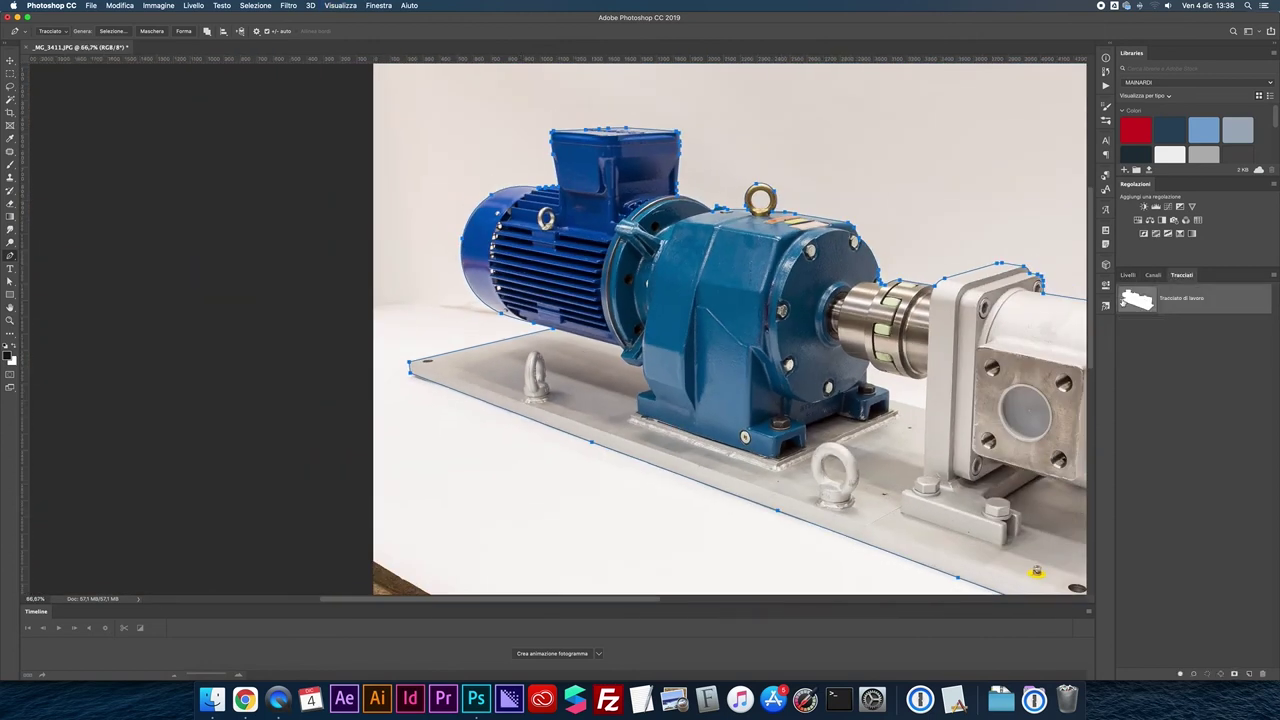
pyautogui.click(1268, 277)
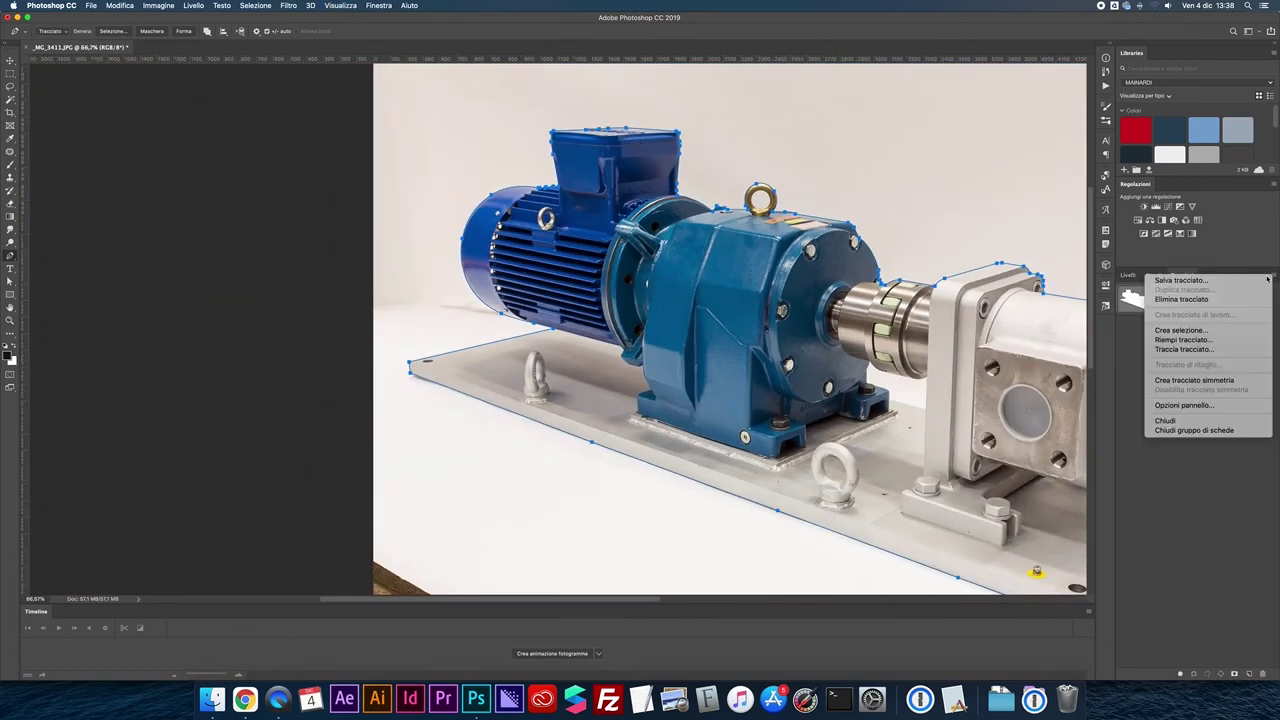
pyautogui.click(1190, 279)
pyautogui.press('Return')
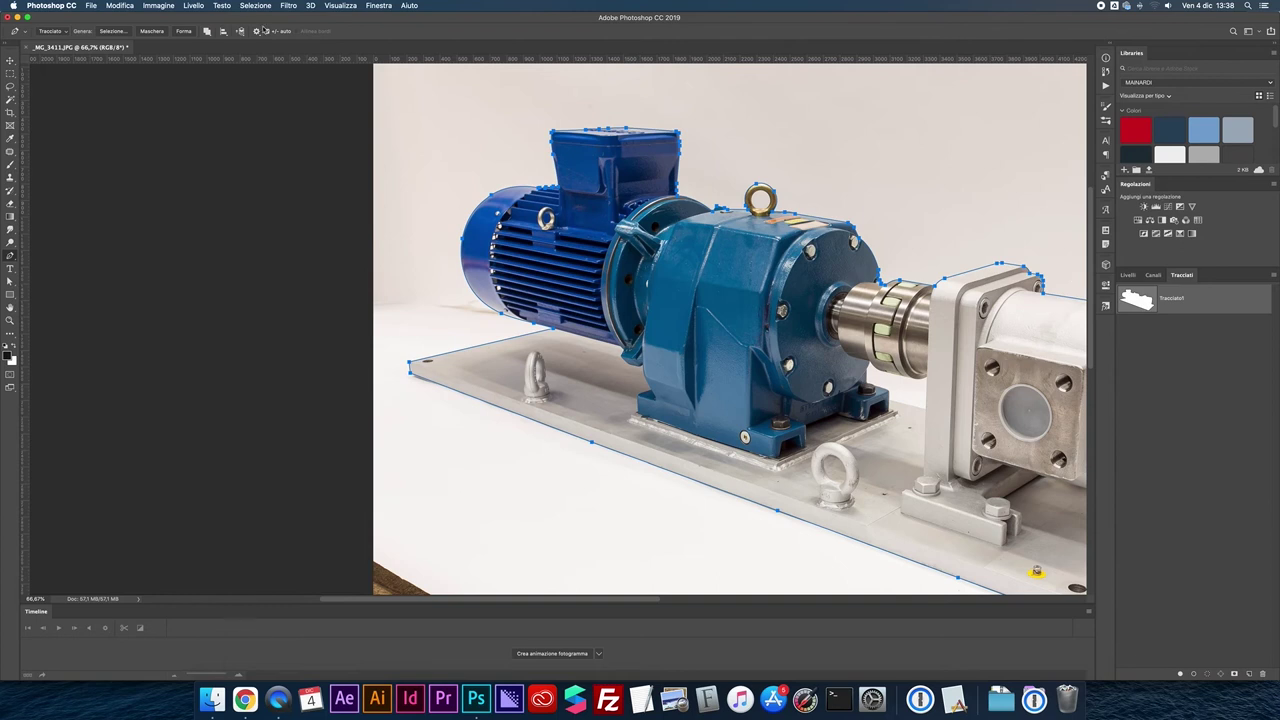
# - Set path combination to intersect, dismiss the options list, and reactivate Tracciato1 with the Pen tool
pyautogui.click(207, 31)
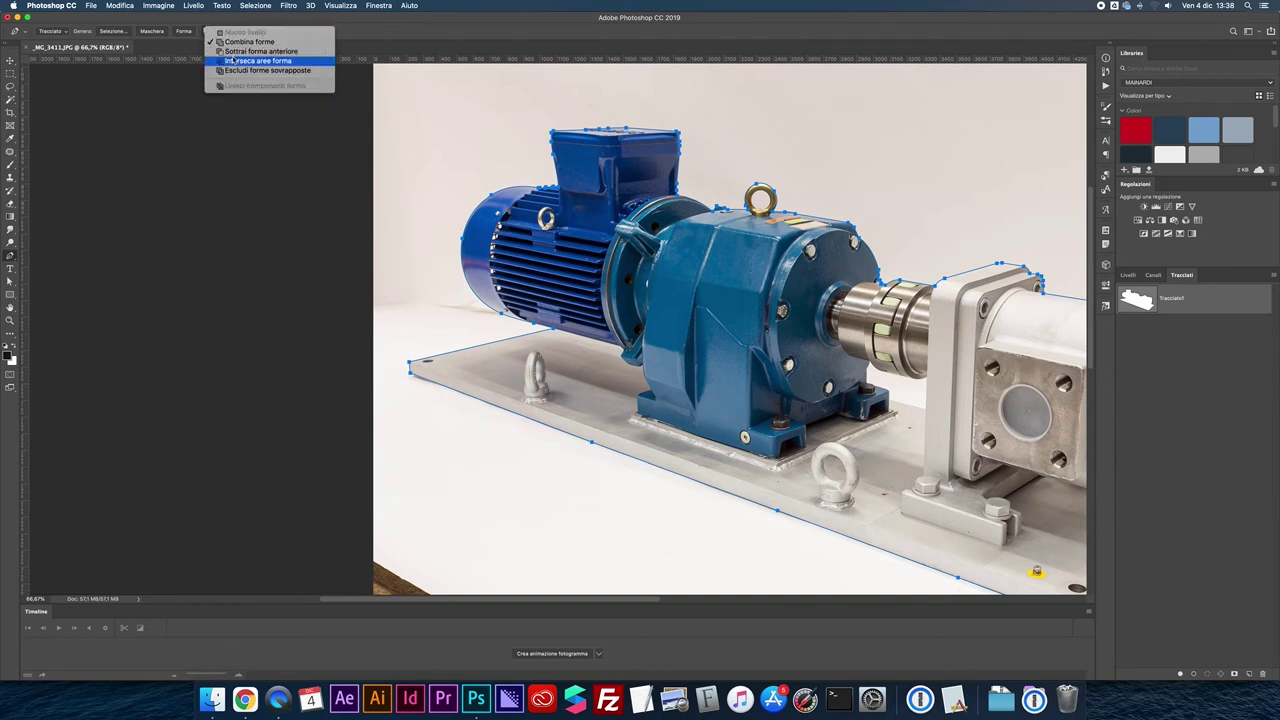
pyautogui.click(229, 61)
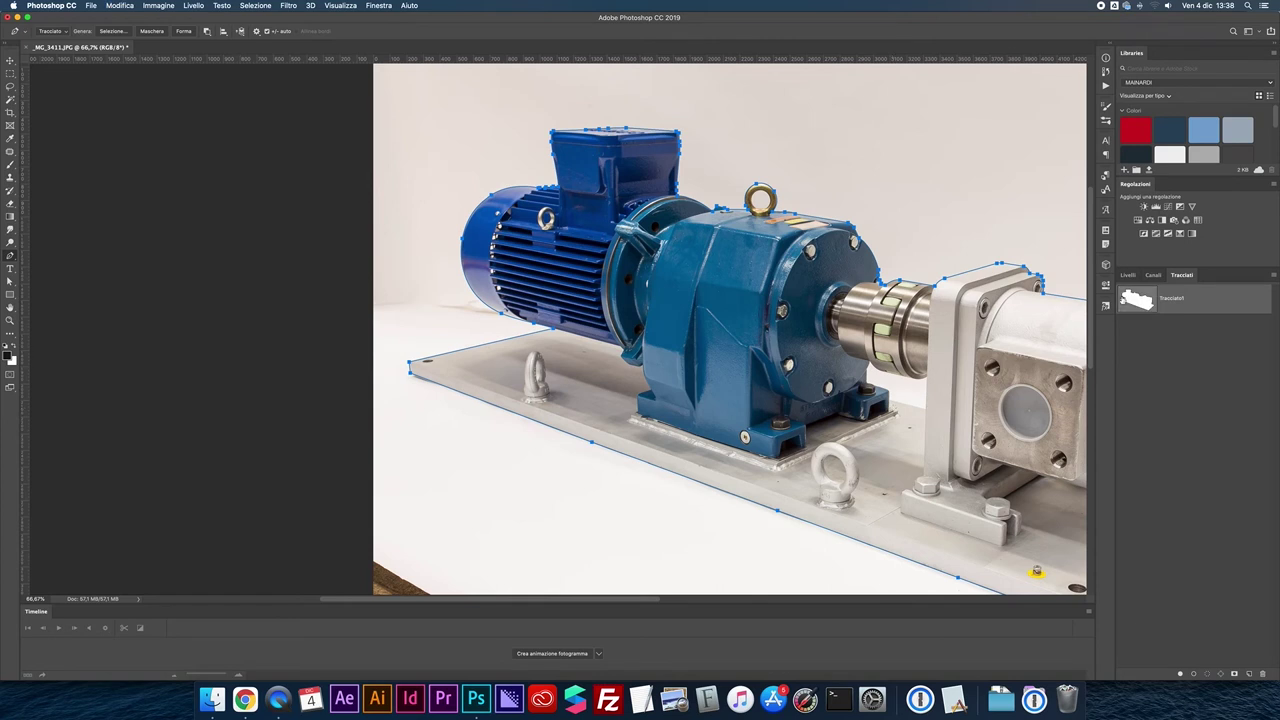
pyautogui.click(10, 60)
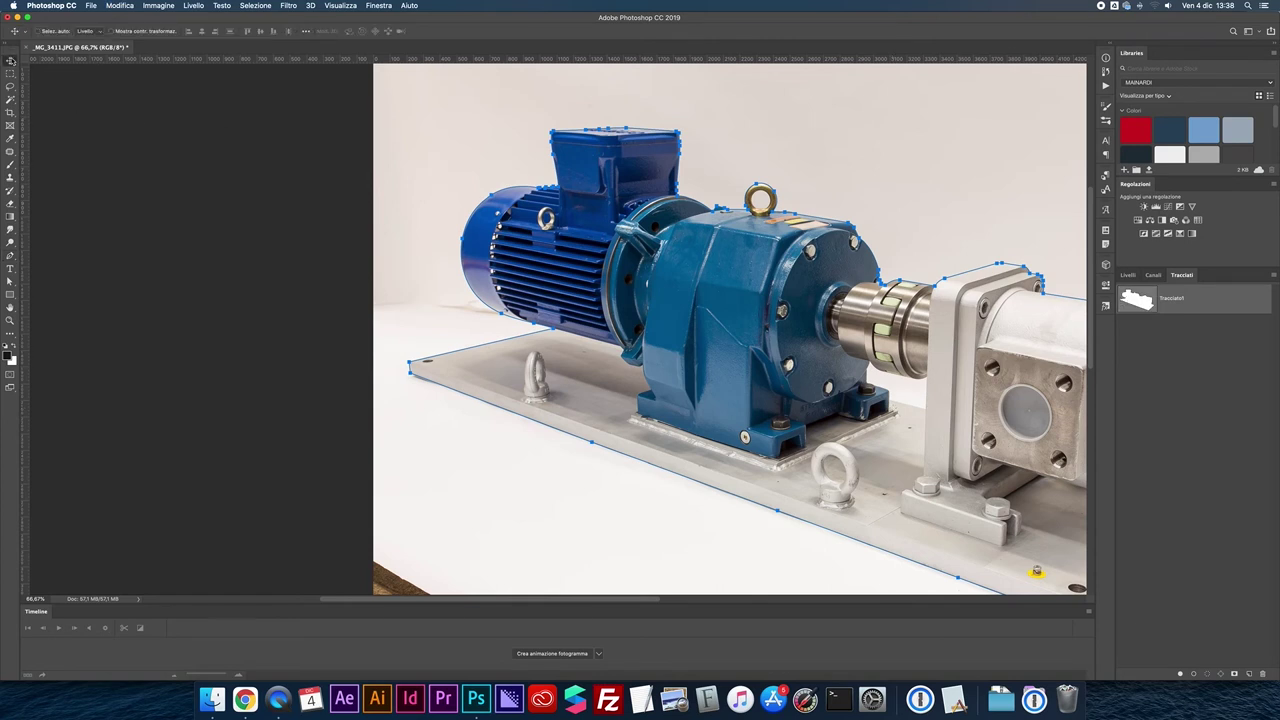
pyautogui.press('p')
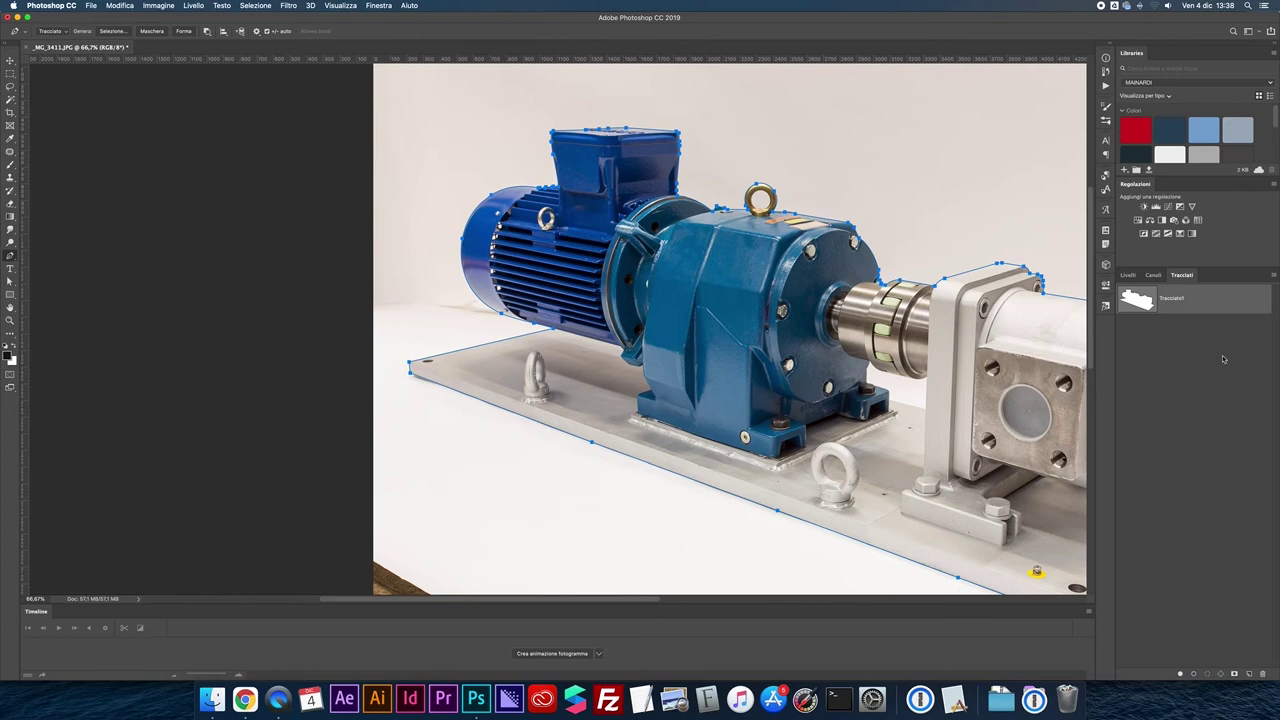
pyautogui.click(1222, 358)
pyautogui.click(206, 32)
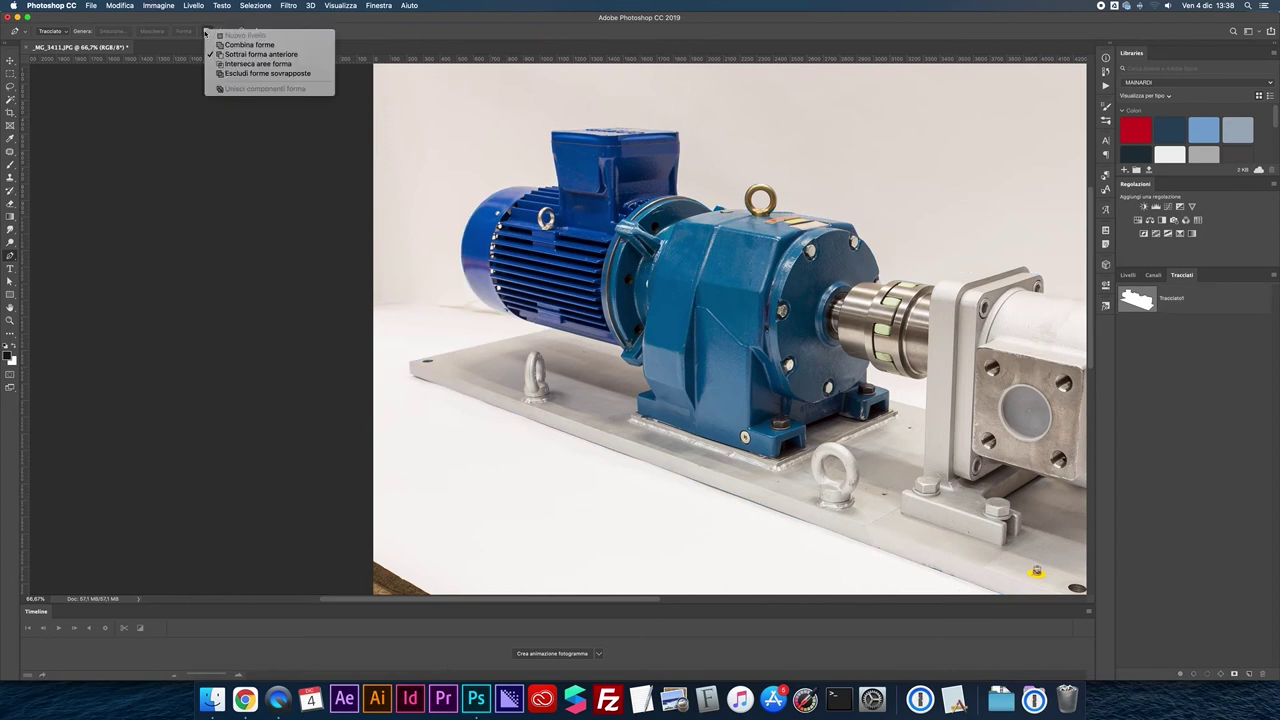
pyautogui.click(201, 179)
pyautogui.click(1145, 300)
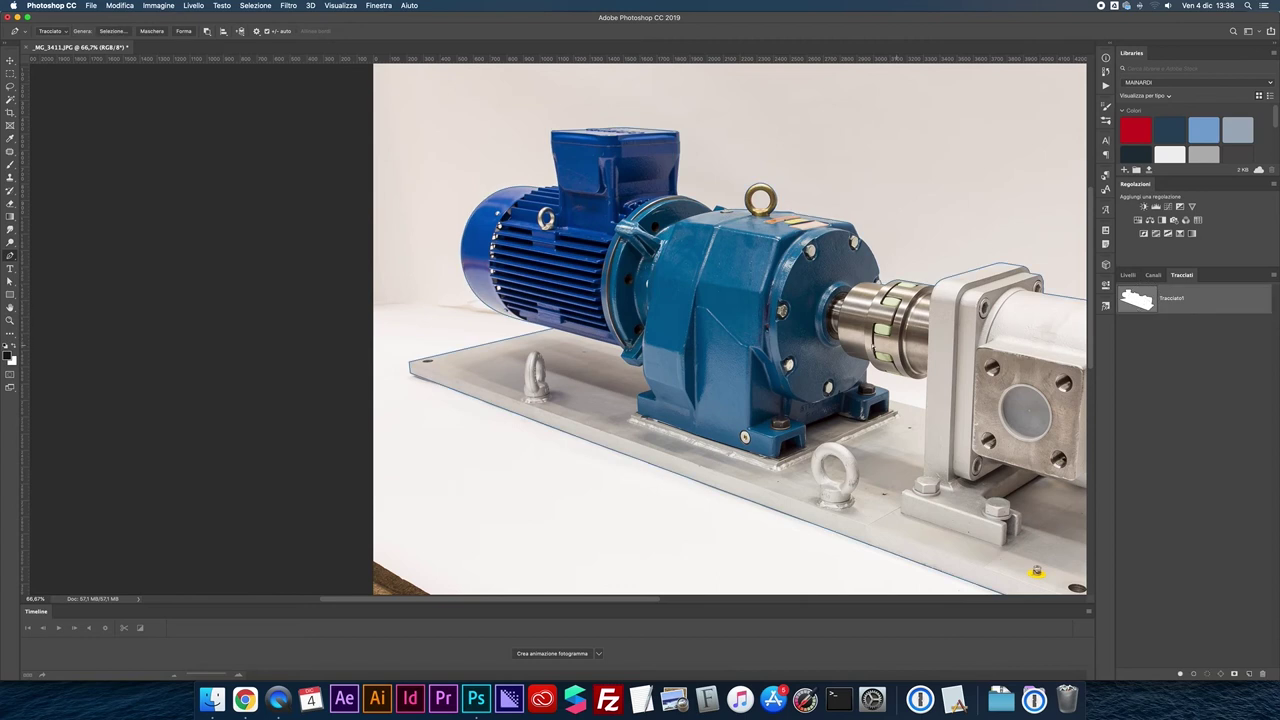
# - Zoom to 500% and trace the blue housing edge, foot bolt and mounting foot corner
pyautogui.press('super+plus')
pyautogui.press('super+plus')
pyautogui.scroll(-2, 676, 342)
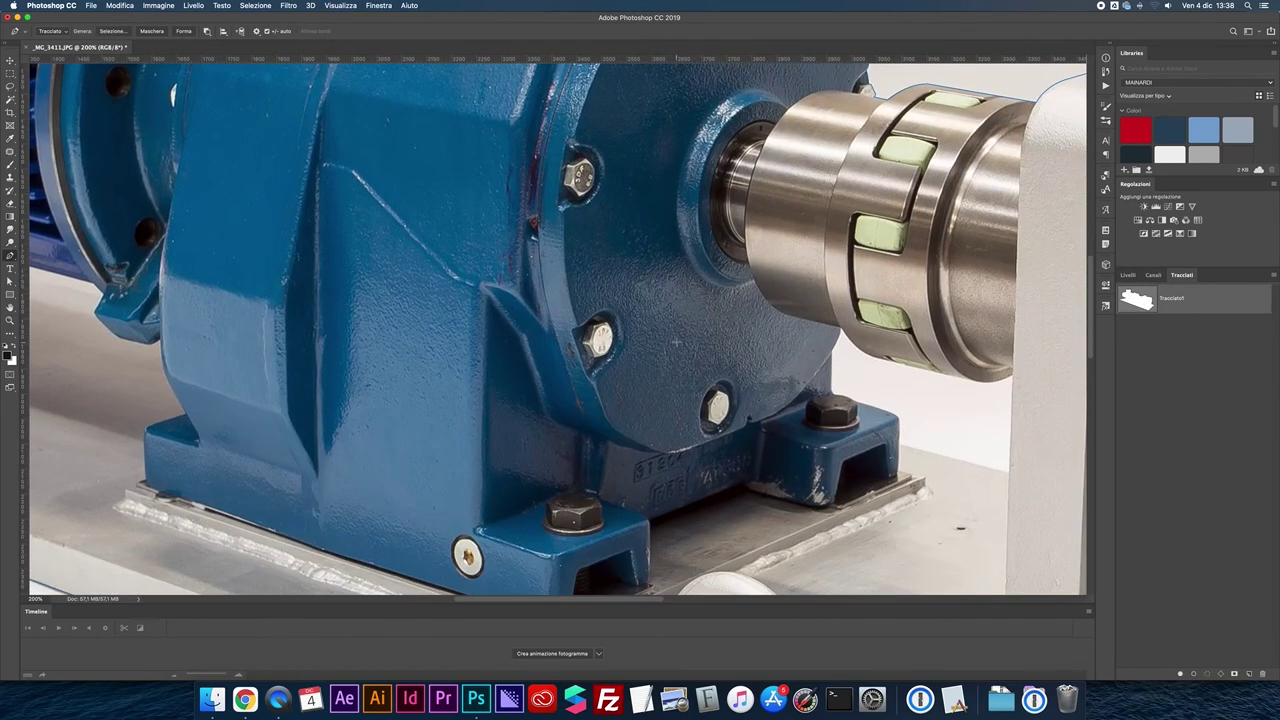
pyautogui.hscroll(5, 676, 342)
pyautogui.hscroll(5, 676, 342)
pyautogui.scroll(3, 675, 339)
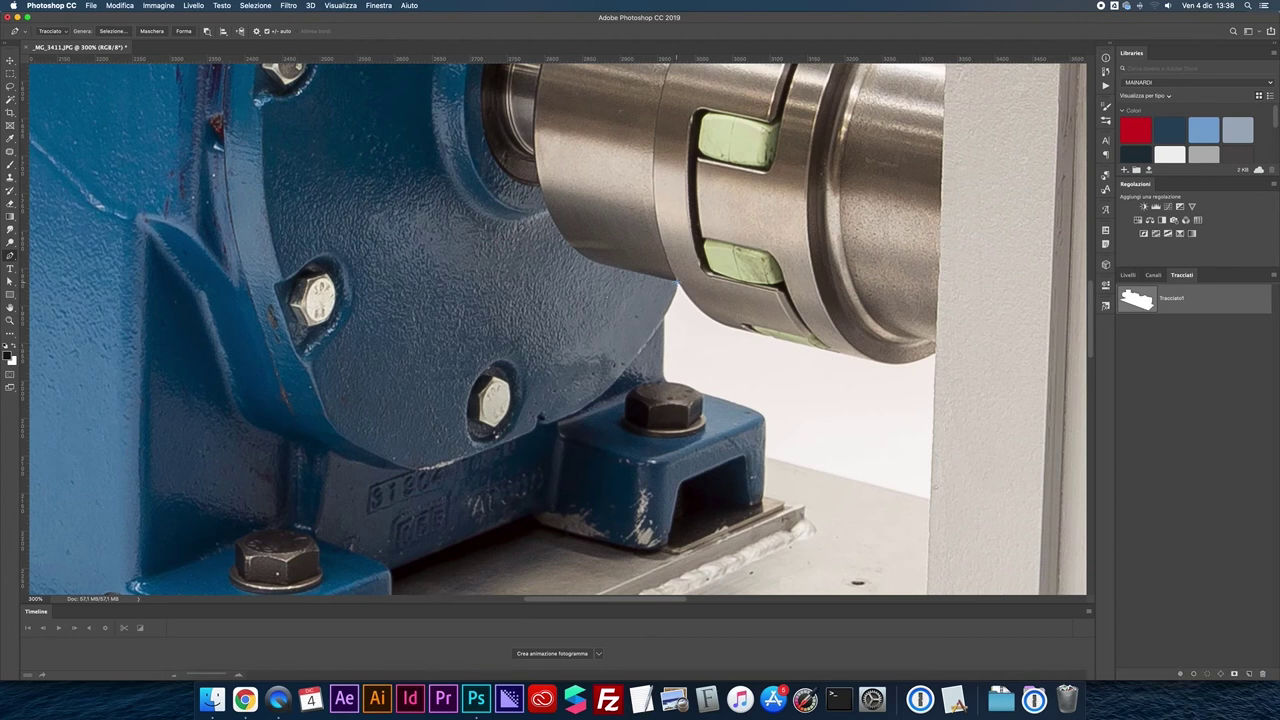
pyautogui.click(664, 324)
pyautogui.press('super+plus')
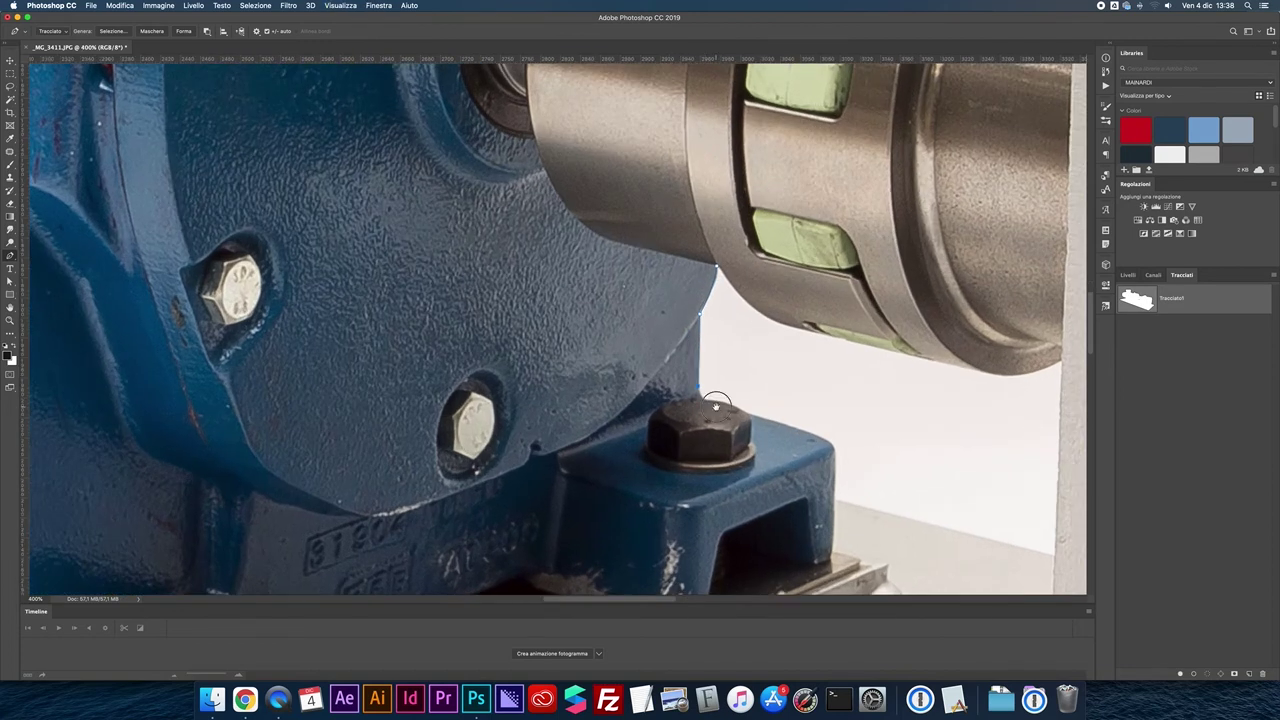
pyautogui.scroll(-2, 668, 371)
pyautogui.hscroll(2, 668, 371)
pyautogui.press('super+plus')
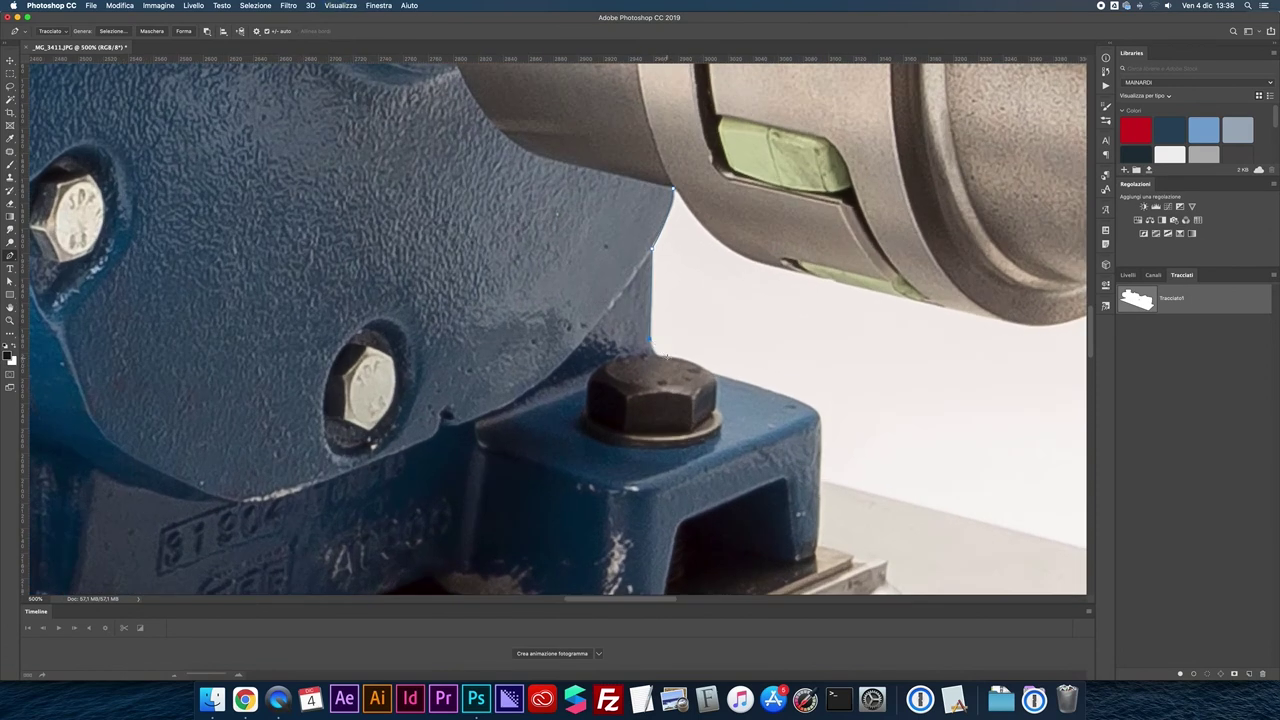
pyautogui.click(688, 360)
pyautogui.click(805, 405)
pyautogui.click(821, 410)
# - Trace the bracket wall and the coupling's underside, closing the gap subpath
pyautogui.moveTo(876, 468); pyautogui.dragTo(534, 283)
pyautogui.click(755, 379)
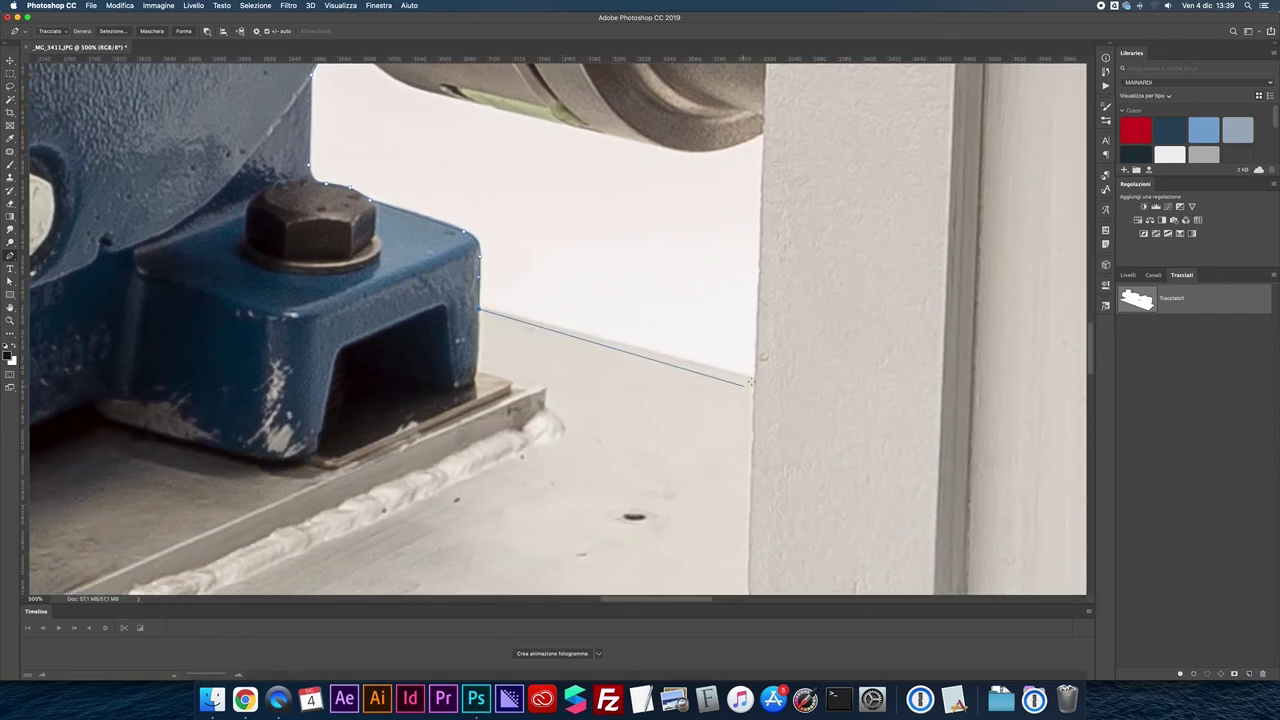
pyautogui.click(765, 131)
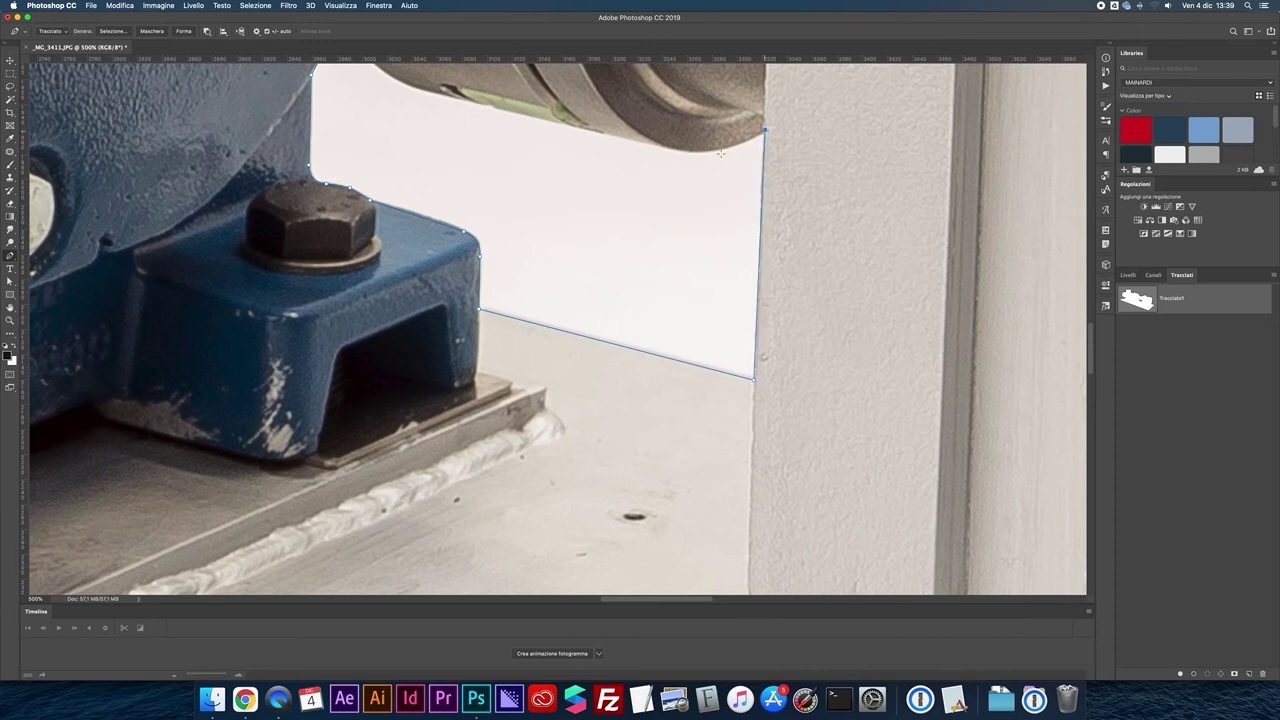
pyautogui.moveTo(656, 147); pyautogui.dragTo(589, 127)
pyautogui.moveTo(589, 126); pyautogui.dragTo(591, 133)
pyautogui.moveTo(436, 145); pyautogui.dragTo(517, 255)
pyautogui.moveTo(414, 128); pyautogui.dragTo(410, 97)
pyautogui.keyDown('alt'); pyautogui.click(414, 128); pyautogui.keyUp('alt')
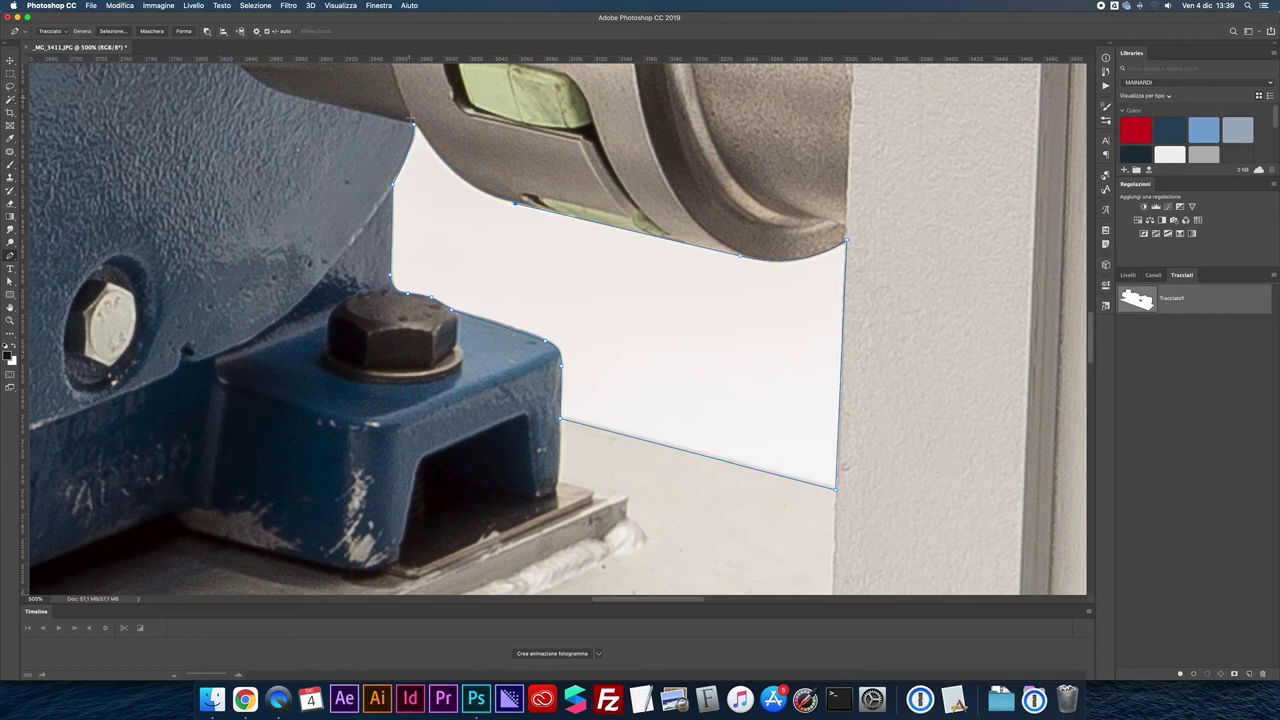
pyautogui.moveTo(425, 140); pyautogui.dragTo(391, 88)
pyautogui.keyDown('alt'); pyautogui.click(424, 139); pyautogui.keyUp('alt')
pyautogui.scroll(-2, 561, 264)
pyautogui.scroll(-2, 561, 264)
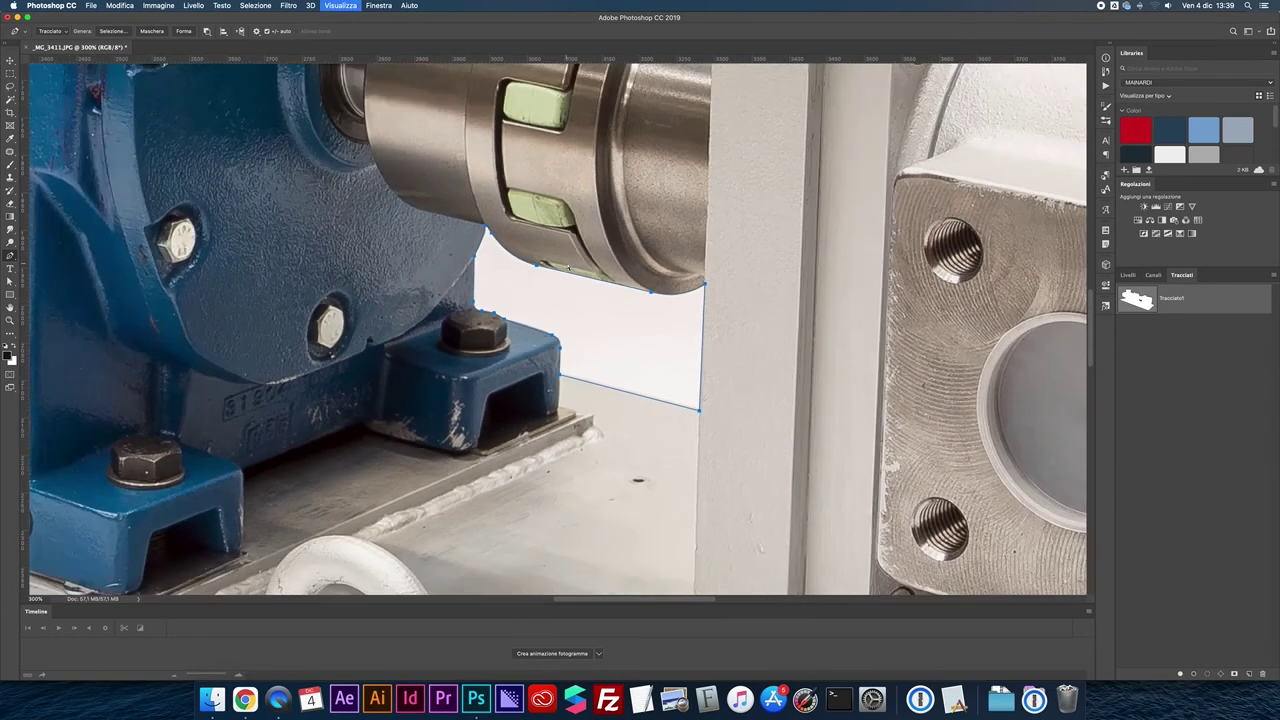
pyautogui.scroll(-1, 561, 264)
# - Zoom in on the brass eyebolt and trace its inner ring hole with curved anchors
pyautogui.hscroll(-5, 621, 262)
pyautogui.scroll(2, 621, 262)
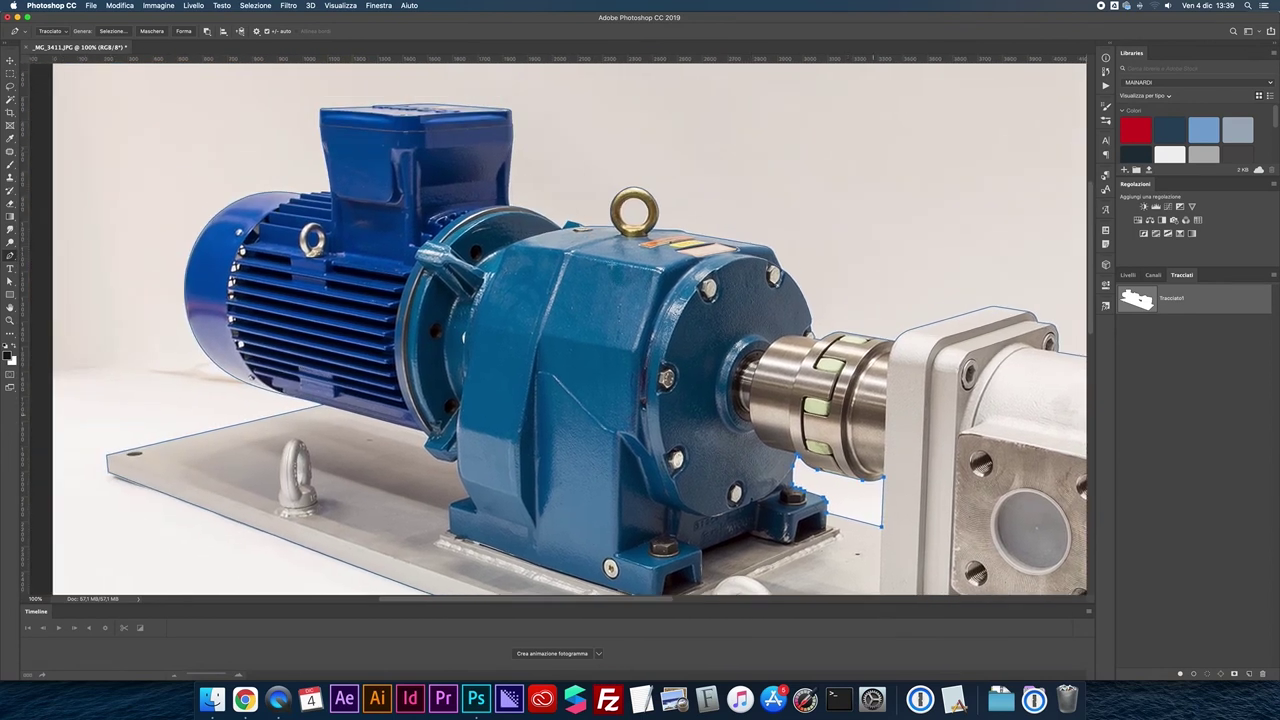
pyautogui.press('super+plus')
pyautogui.scroll(2, 621, 262)
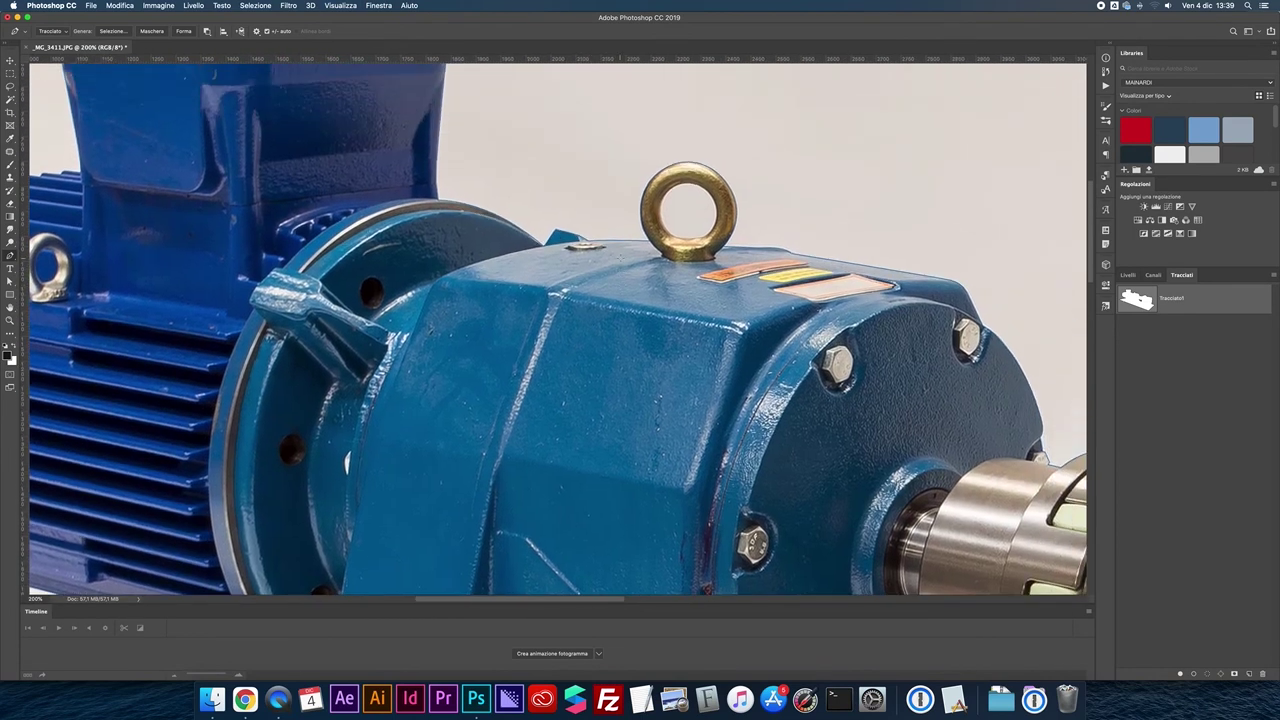
pyautogui.scroll(2, 621, 262)
pyautogui.scroll(1, 621, 262)
pyautogui.scroll(1, 621, 262)
pyautogui.scroll(1, 621, 262)
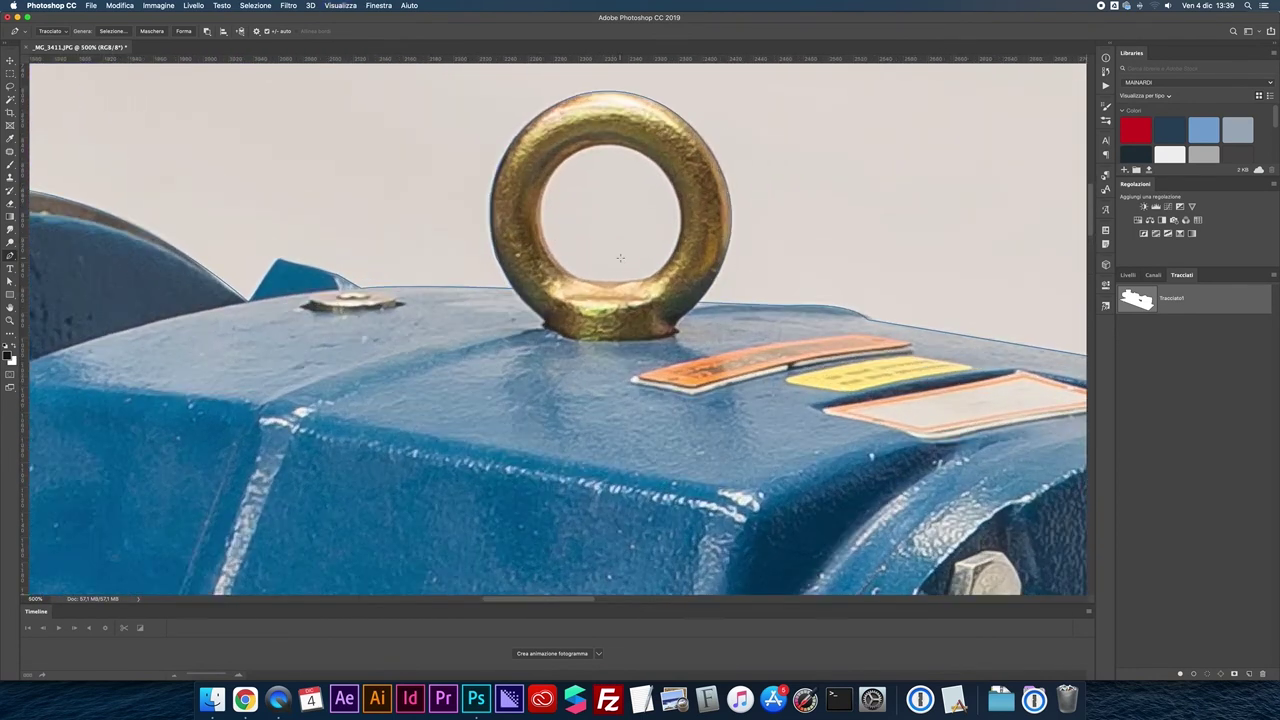
pyautogui.scroll(1, 625, 270)
pyautogui.scroll(2, 633, 294)
pyautogui.hscroll(2, 633, 294)
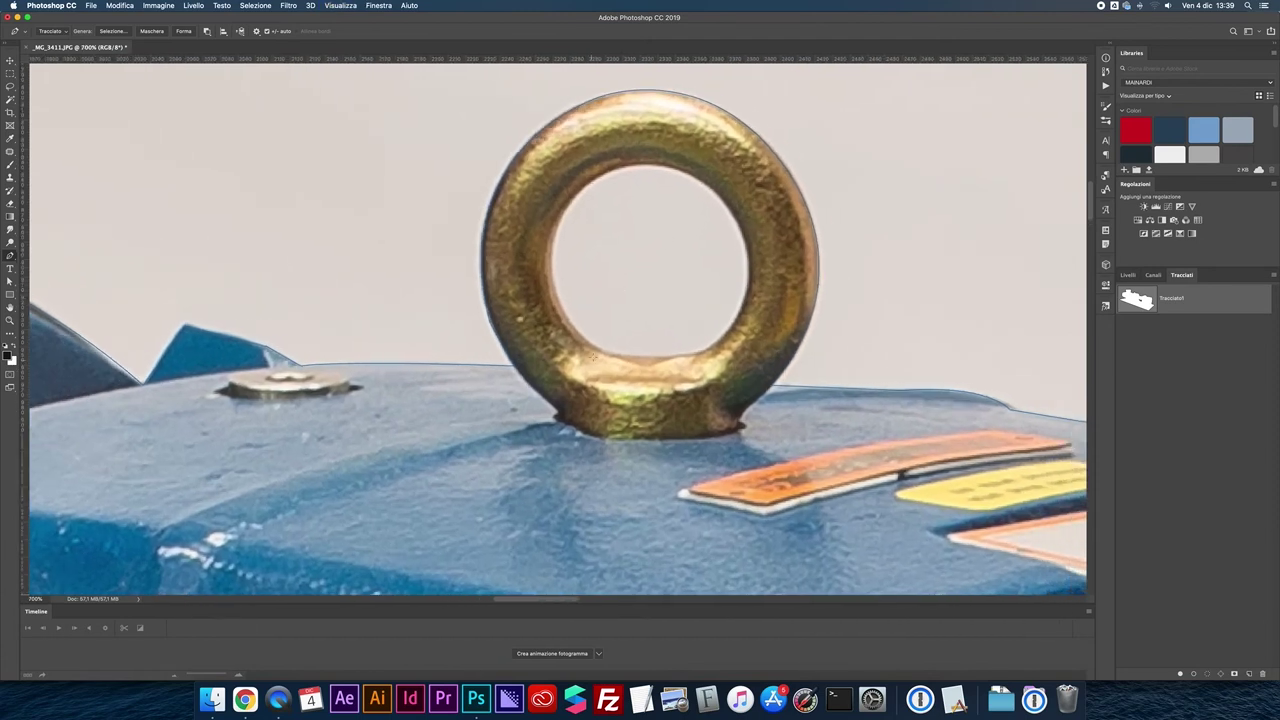
pyautogui.moveTo(554, 237); pyautogui.dragTo(572, 155)
pyautogui.moveTo(749, 263); pyautogui.dragTo(751, 373)
pyautogui.click(609, 357)
# - Load Tracciato1 as a selection and fit the whole image in the window
pyautogui.click(1128, 276)
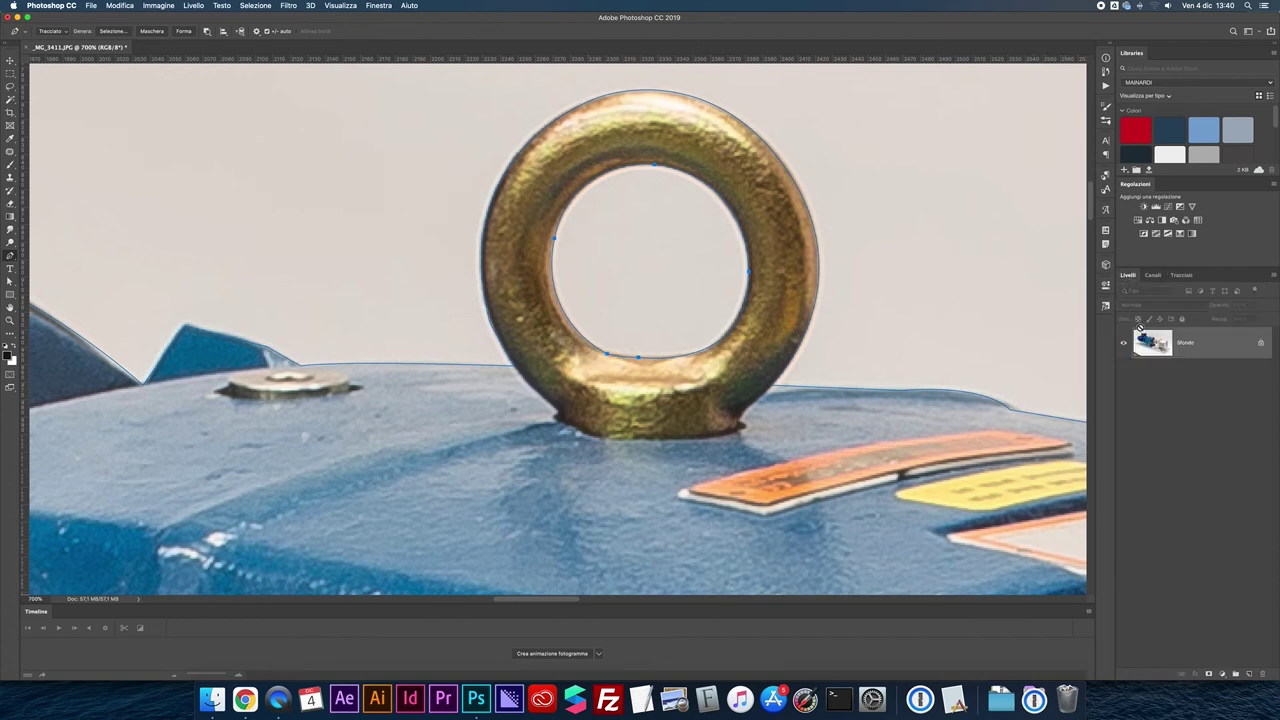
pyautogui.click(1181, 275)
pyautogui.keyDown('ctrl'); pyautogui.click(1136, 298); pyautogui.keyUp('ctrl')
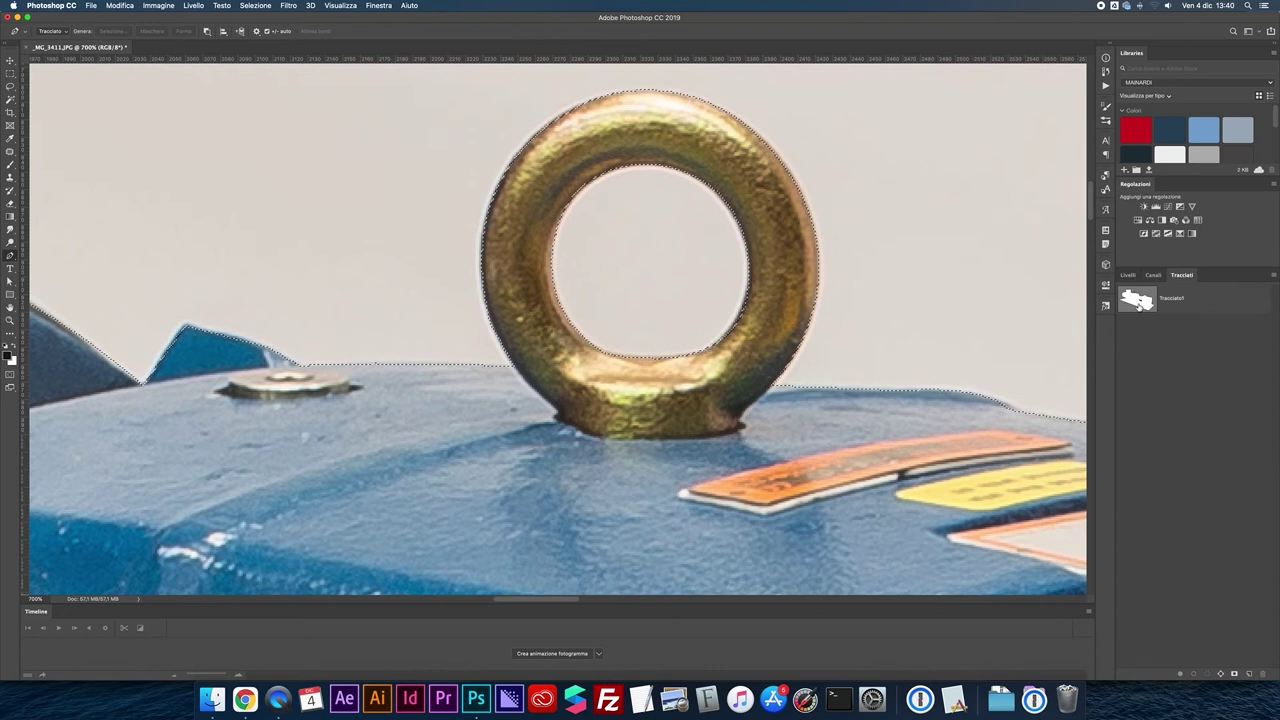
pyautogui.hotkey('ctrl', '0')
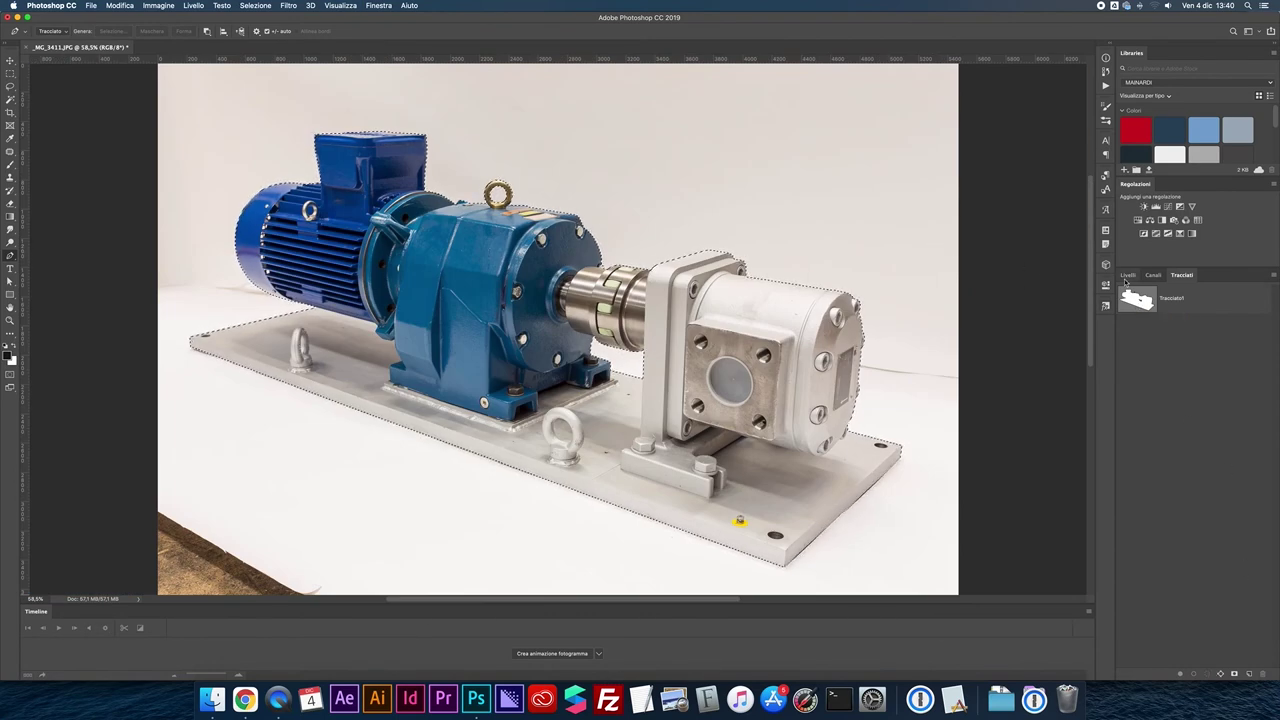
# - Set Tracciato1 as a clipping path and add a layer mask to Livello 0
pyautogui.click(1255, 299)
pyautogui.click(1274, 275)
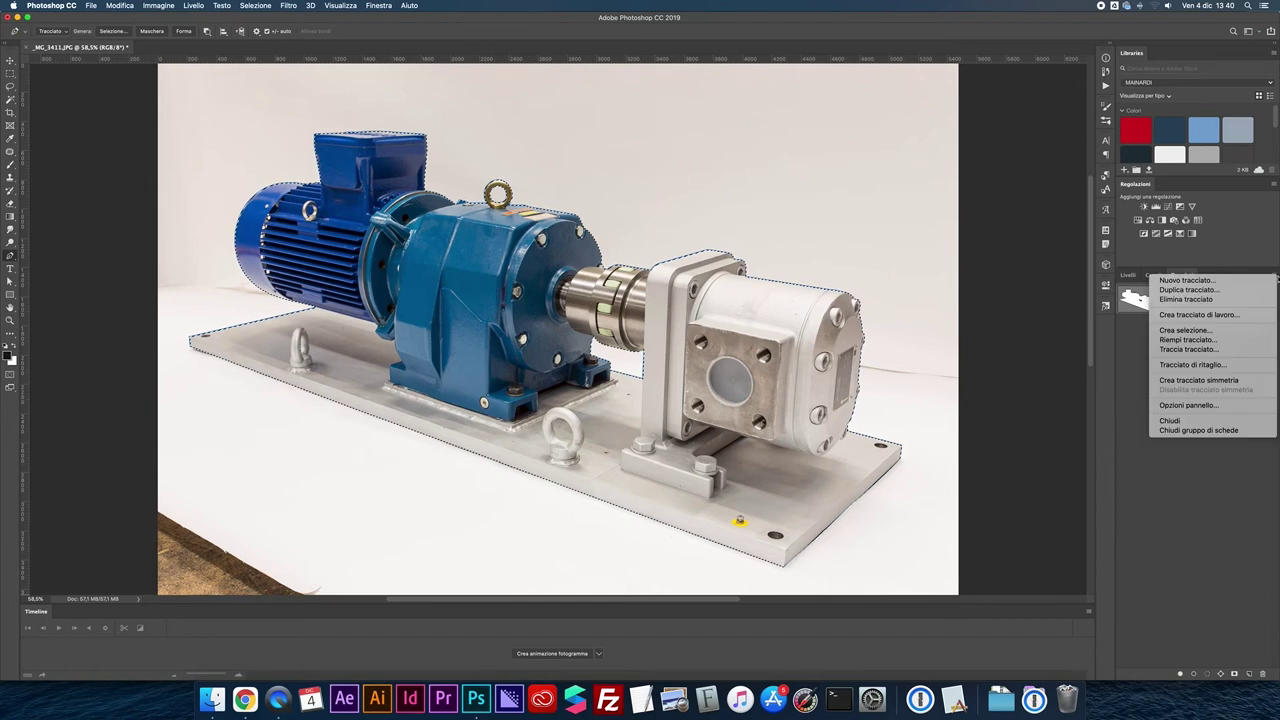
pyautogui.click(1222, 355)
pyautogui.press('Return')
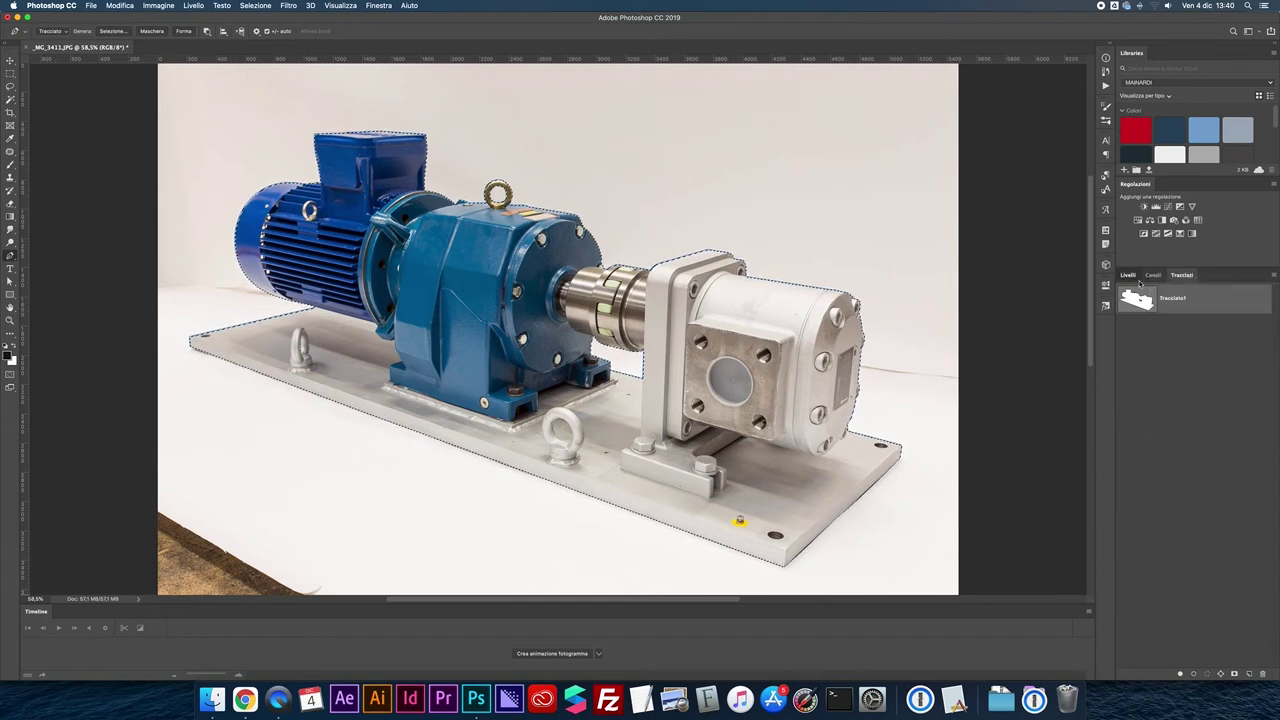
pyautogui.click(1128, 274)
pyautogui.click(1208, 675)
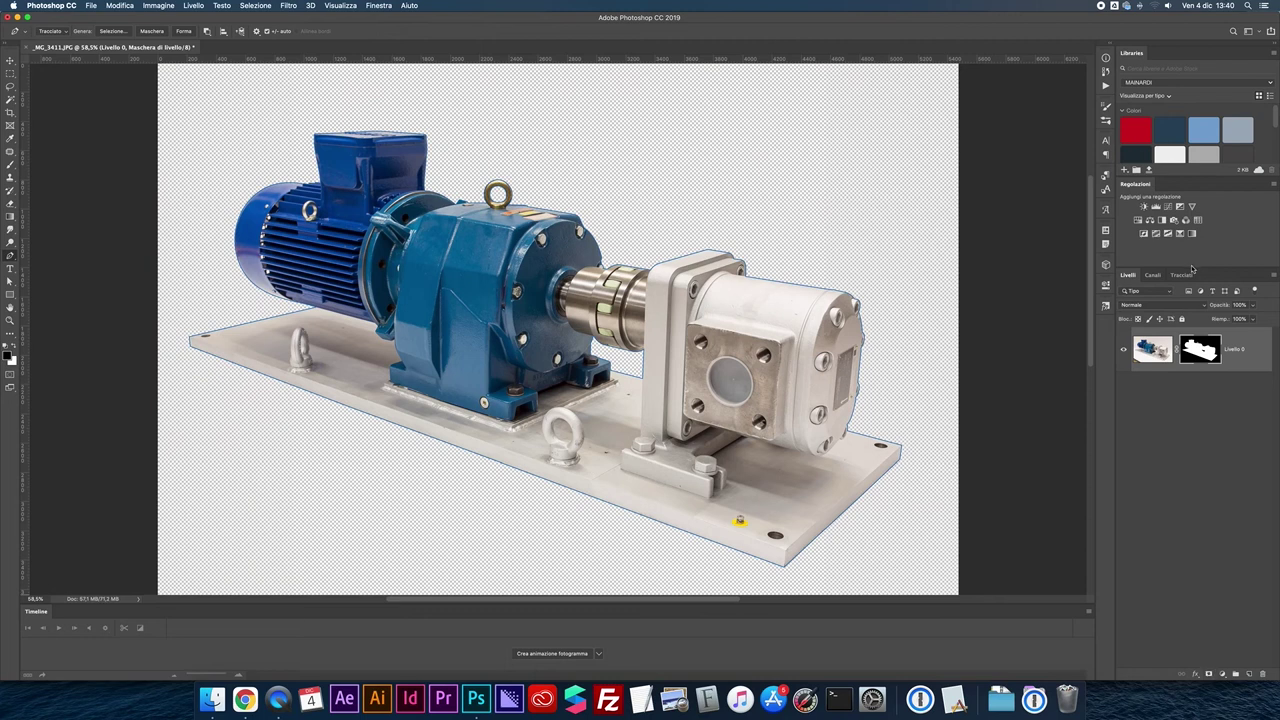
# - Add a pure white Solid Color fill layer beneath the masked machine layer
pyautogui.click(1173, 410)
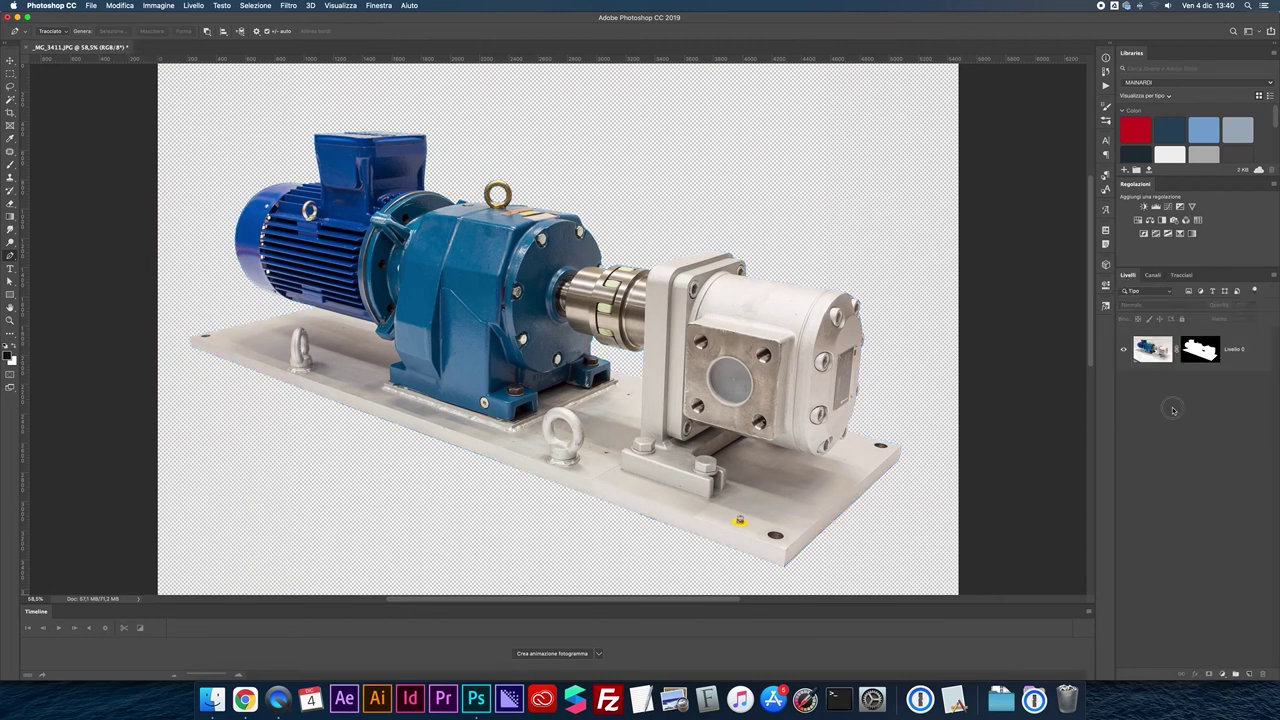
pyautogui.click(1223, 674)
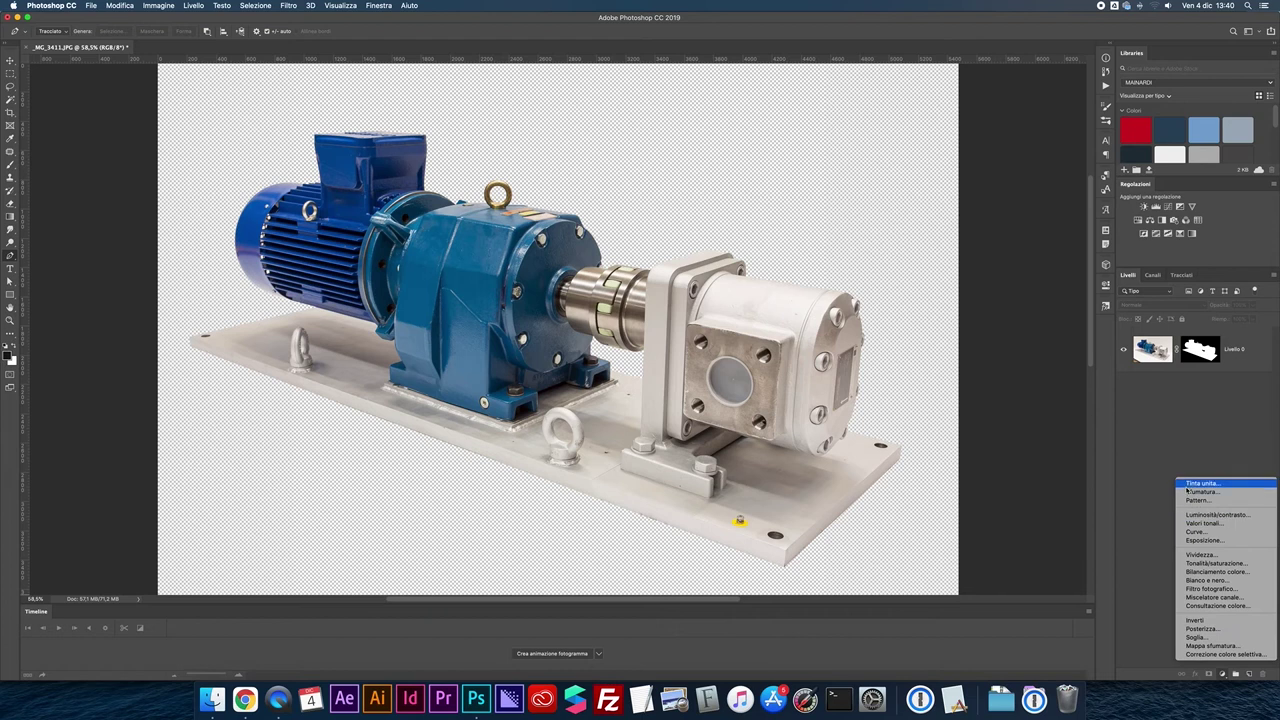
pyautogui.click(1195, 483)
pyautogui.press('Return')
pyautogui.moveTo(1152, 344); pyautogui.dragTo(1155, 390)
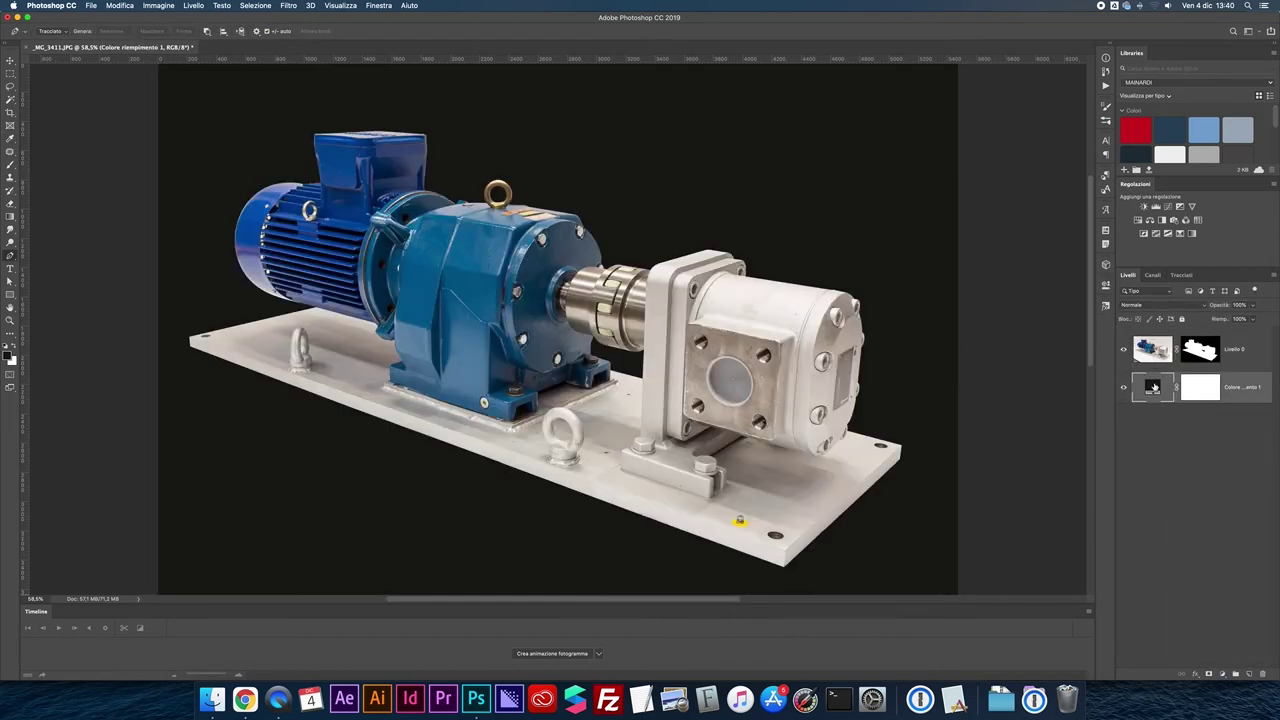
pyautogui.doubleClick(1155, 388)
pyautogui.moveTo(944, 373); pyautogui.dragTo(821, 274)
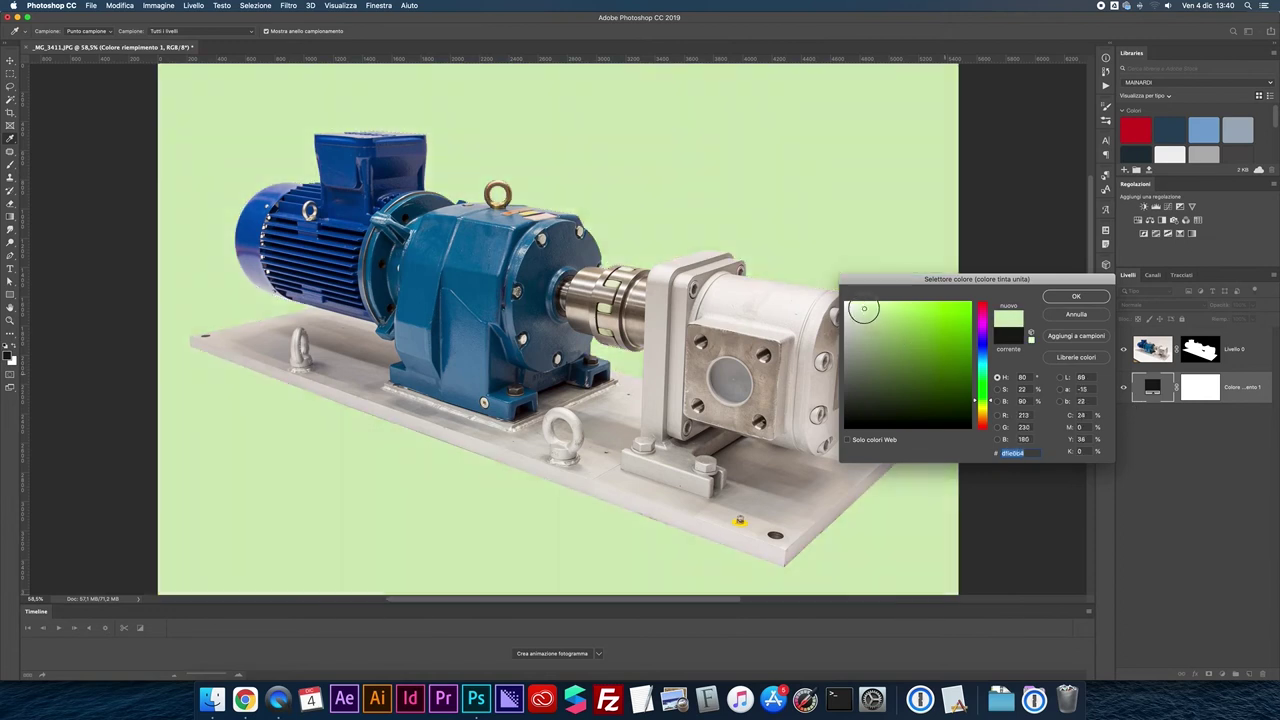
pyautogui.click(1073, 296)
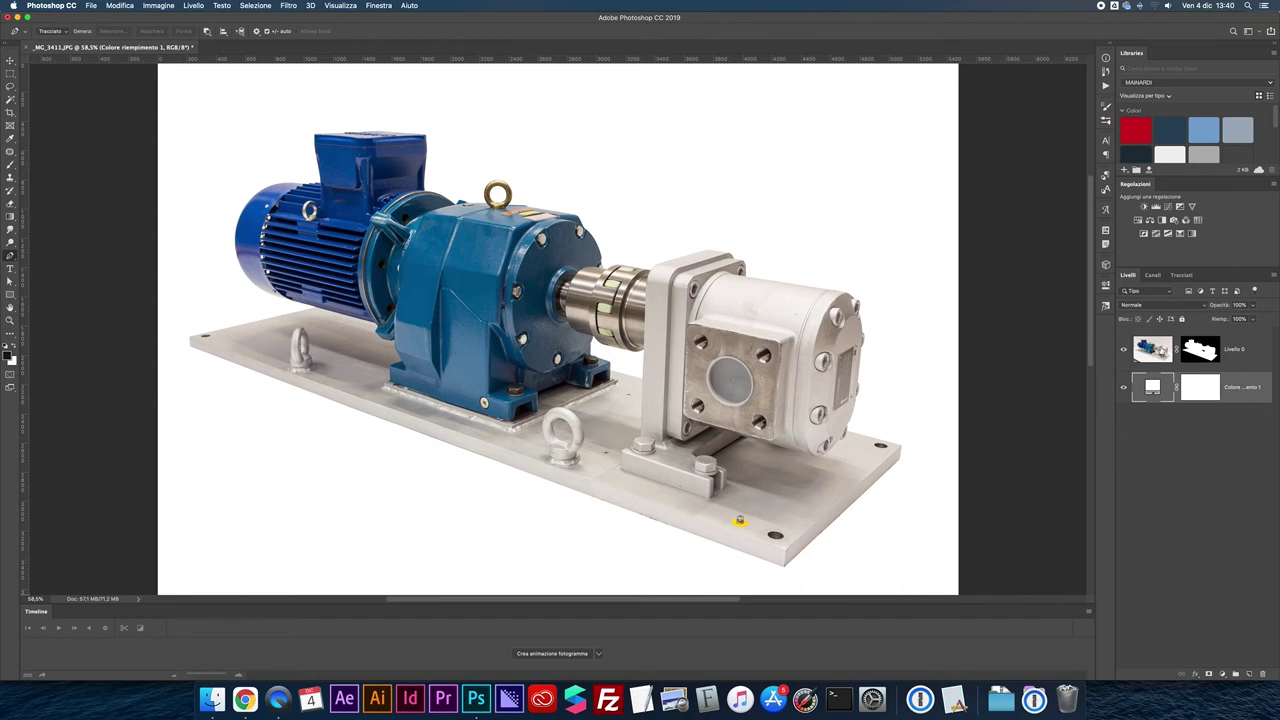
# - Flatten the machine and white fill into one background layer and save under a new name
pyautogui.click(1152, 349)
pyautogui.click(1274, 276)
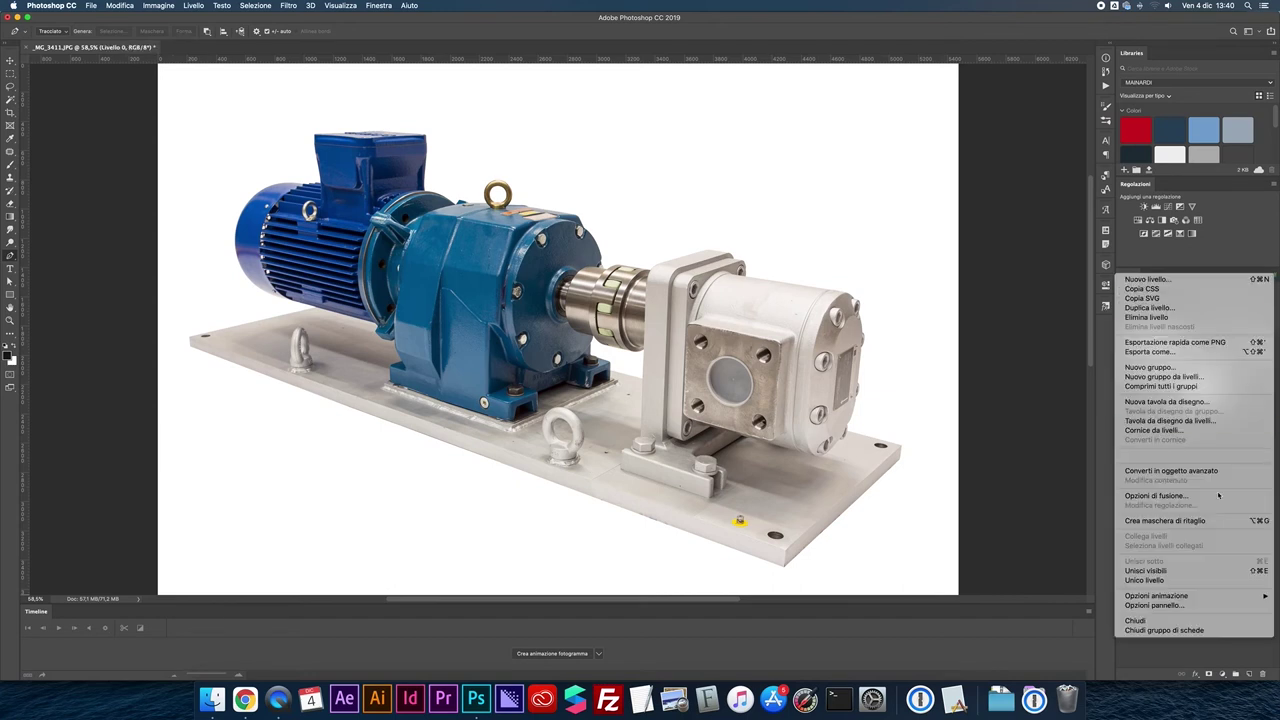
pyautogui.click(1193, 580)
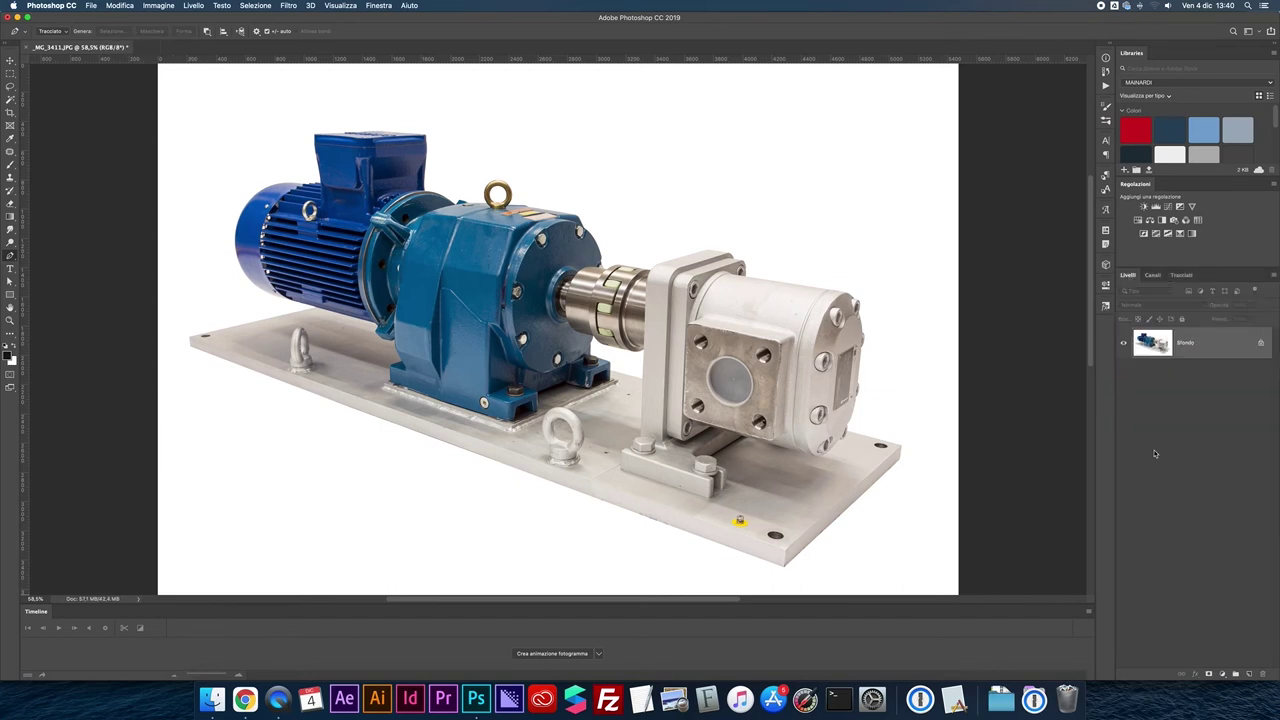
pyautogui.click(1181, 275)
pyautogui.click(1127, 275)
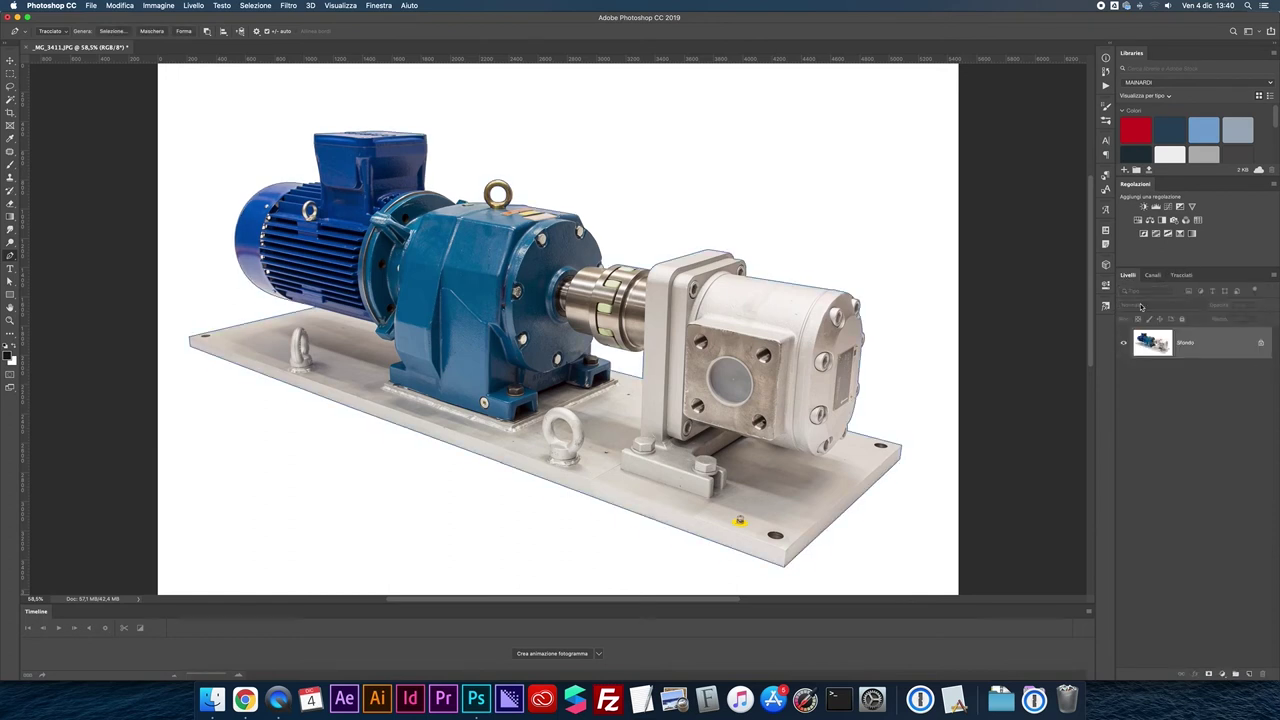
pyautogui.press('super+s')
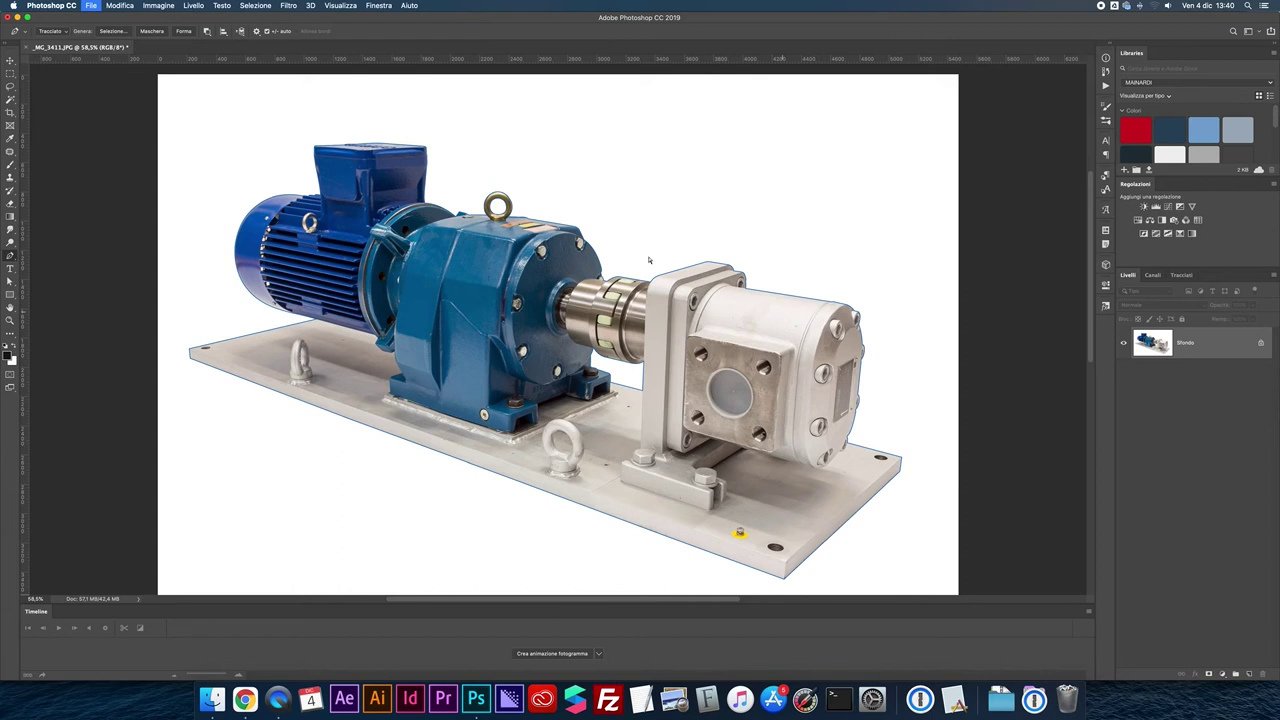
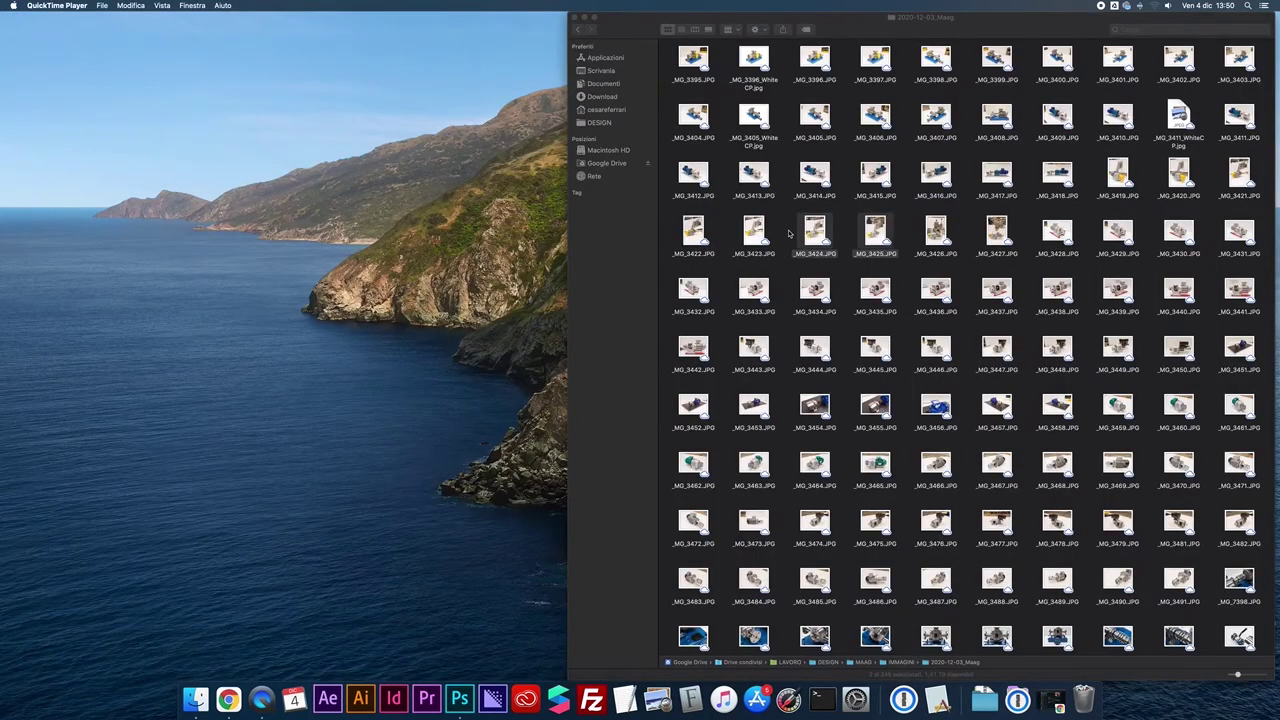
# - Open _MG_3424.JPG with its embedded colour profile and place _MG_3425 over it as a layer
pyautogui.click(789, 233)
pyautogui.moveTo(812, 233); pyautogui.dragTo(473, 700)
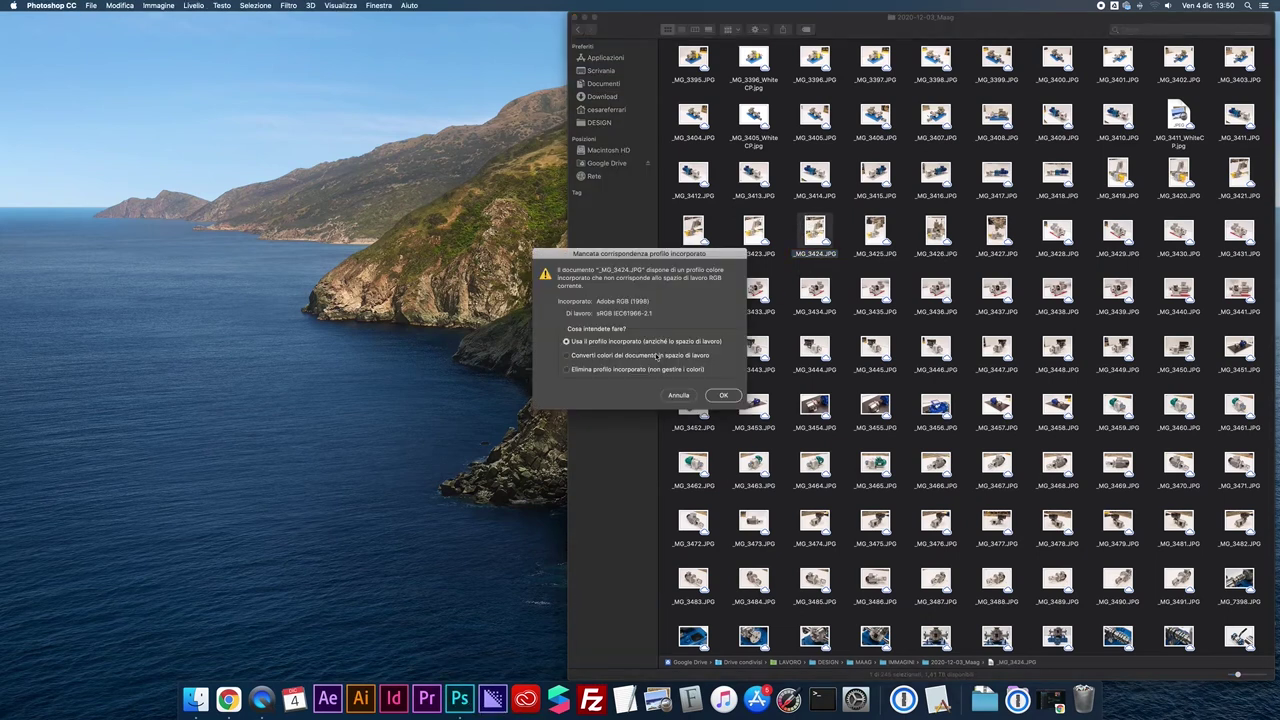
pyautogui.press('Return')
pyautogui.click(196, 700)
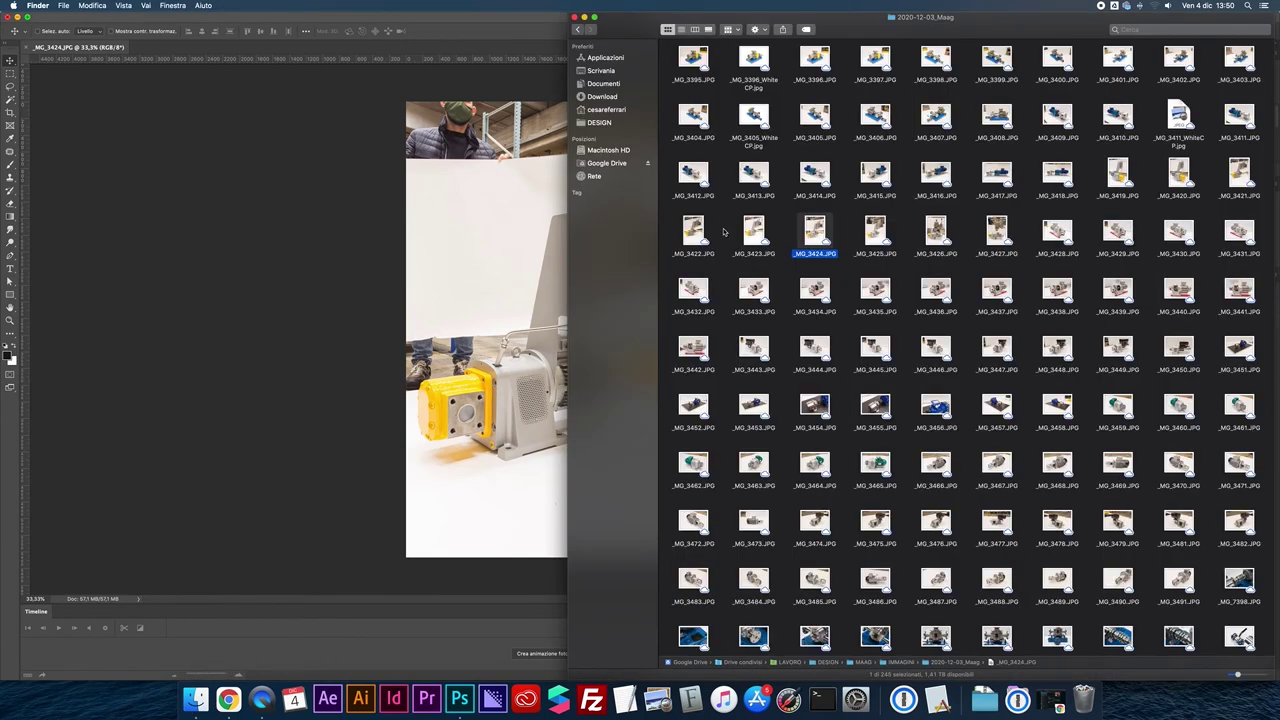
pyautogui.moveTo(877, 233); pyautogui.dragTo(513, 216)
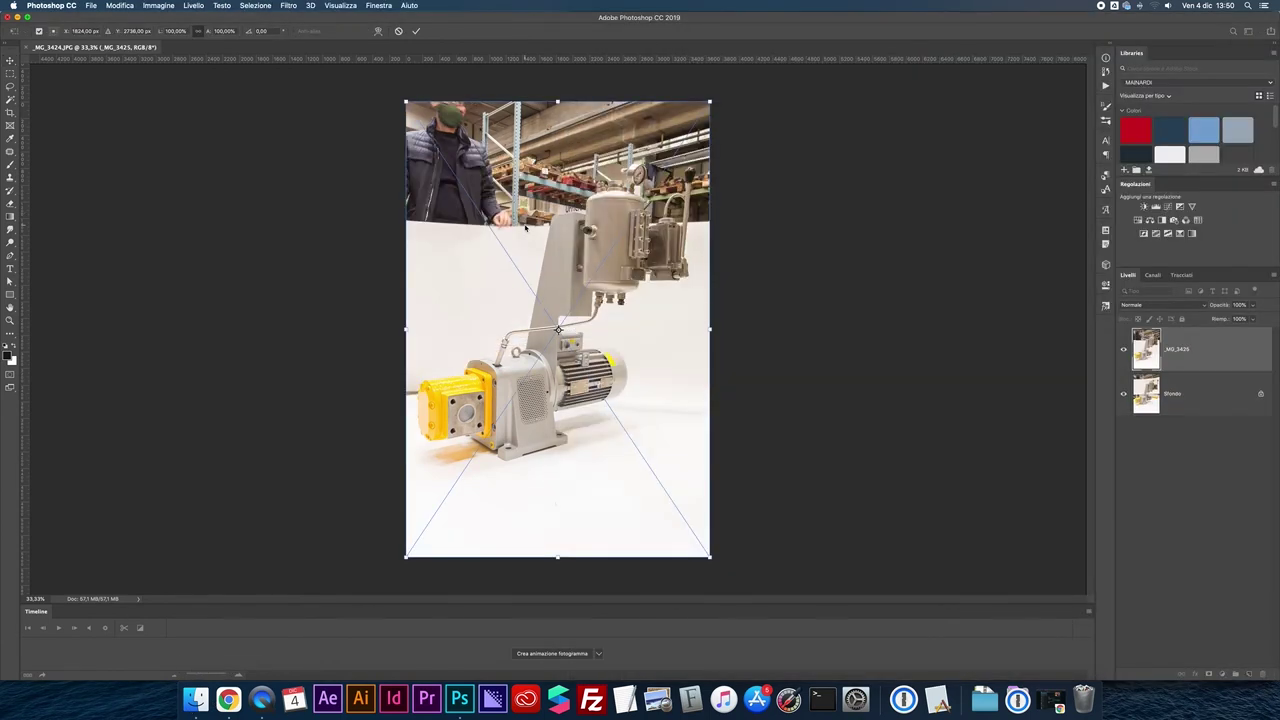
# - Commit _MG_3425 and blend it into the lower shot with a black-to-white gradient layer mask
pyautogui.press('Return')
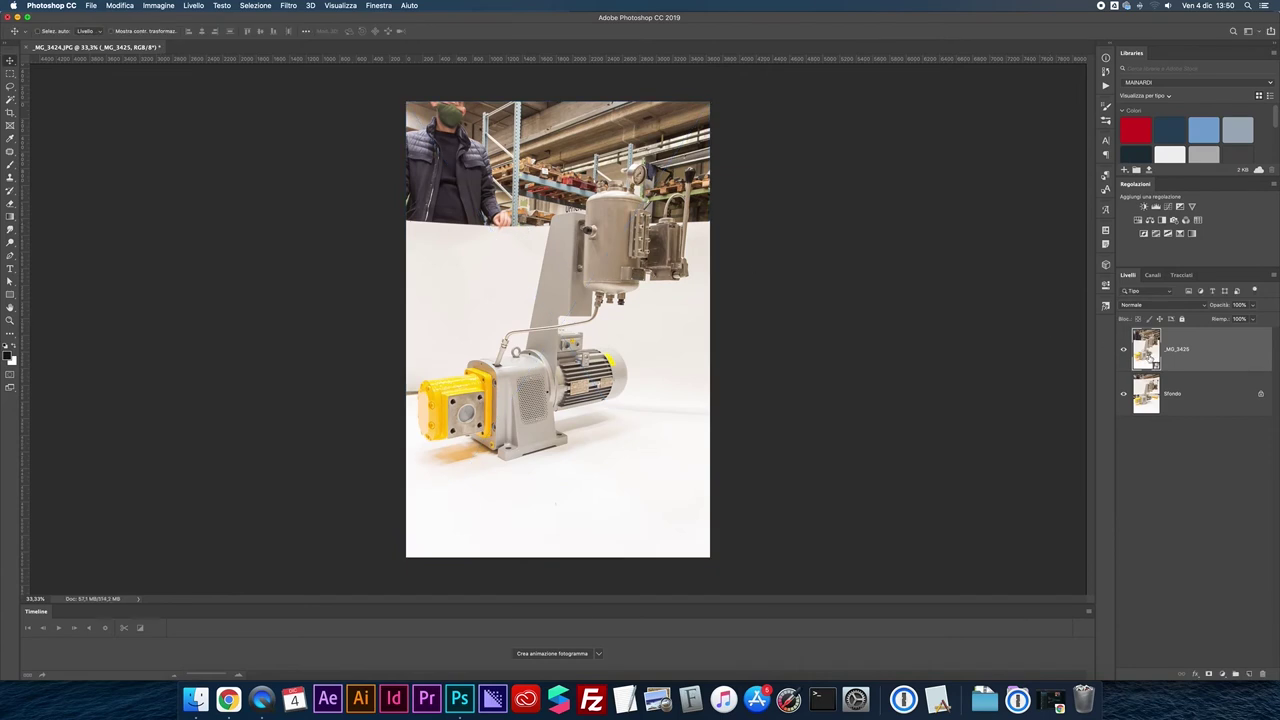
pyautogui.click(1207, 675)
pyautogui.press('g')
pyautogui.moveTo(439, 324); pyautogui.dragTo(518, 382)
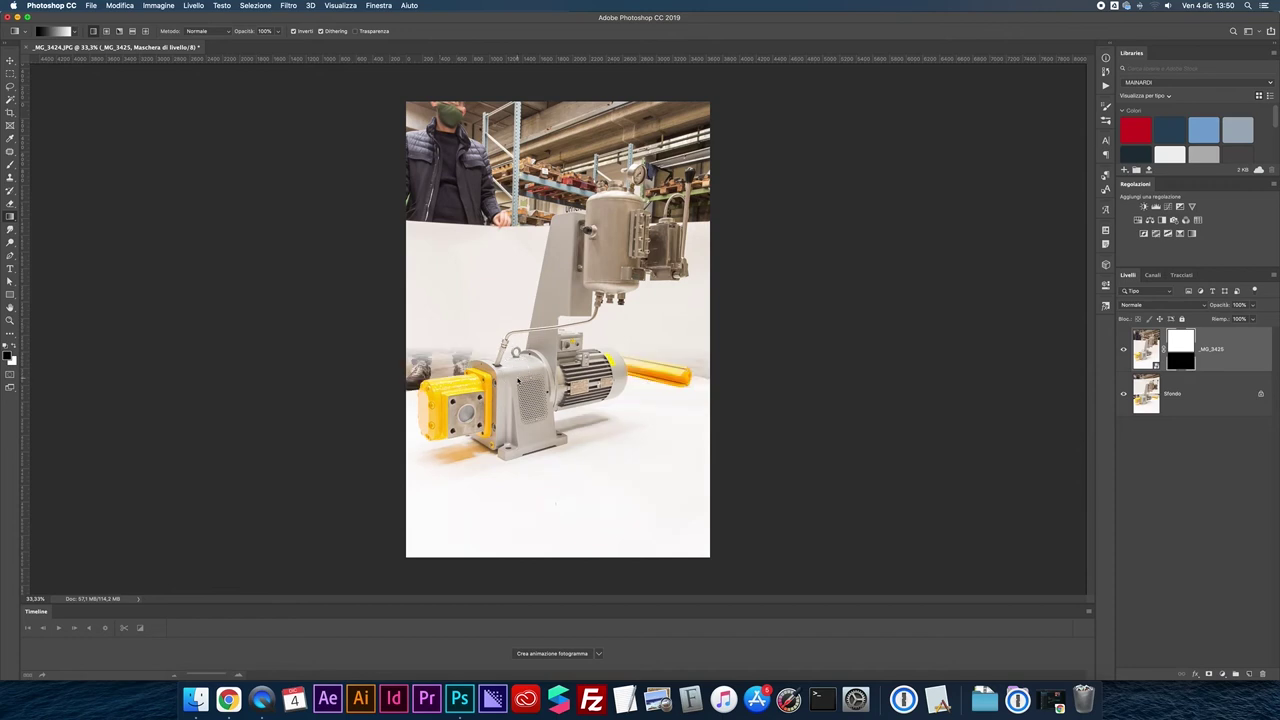
pyautogui.moveTo(528, 263); pyautogui.dragTo(530, 130)
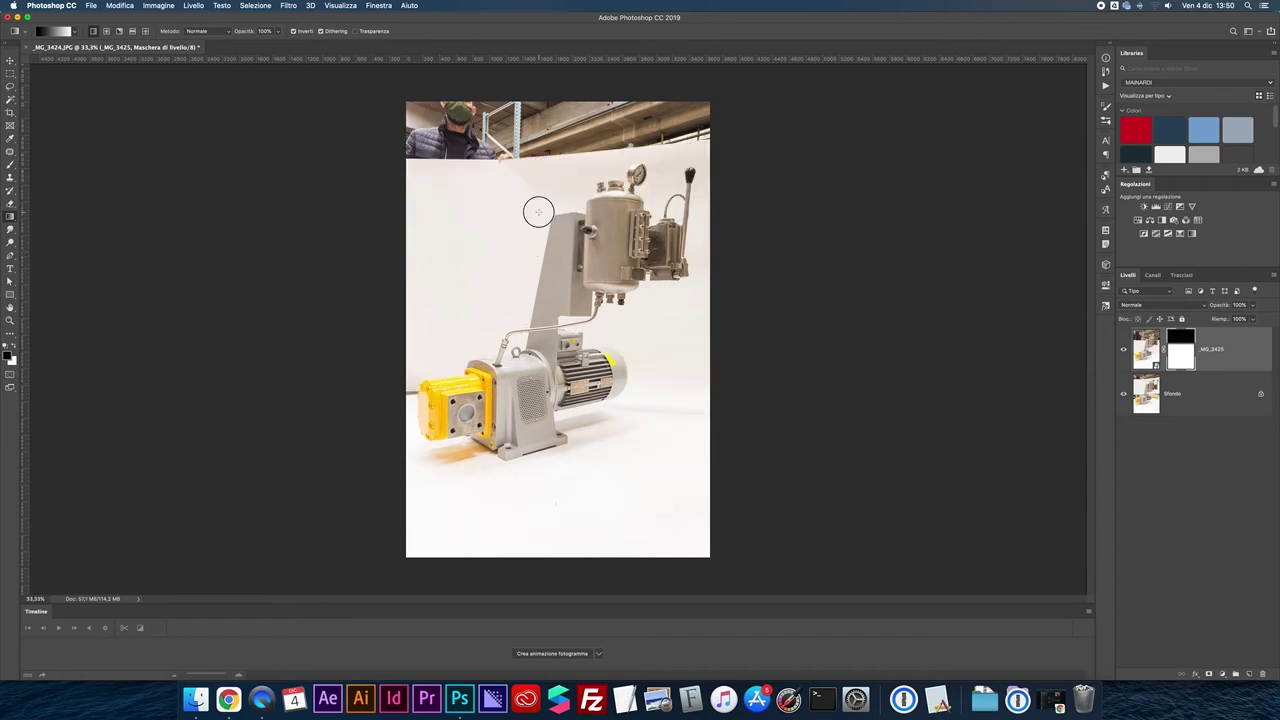
pyautogui.moveTo(540, 210); pyautogui.dragTo(537, 170)
pyautogui.moveTo(532, 240); pyautogui.dragTo(530, 165)
# - Toggle the top layer to compare the blend, then merge the two layers into one
pyautogui.click(1123, 350)
pyautogui.click(1123, 350)
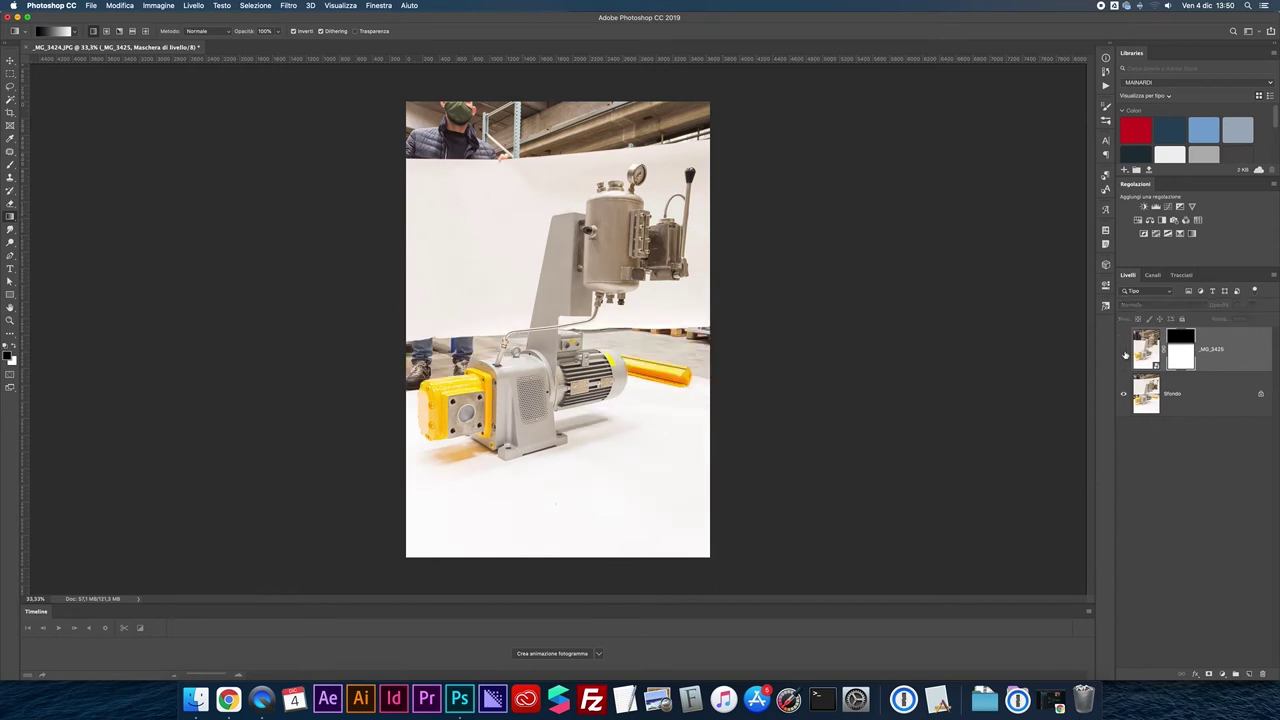
pyautogui.press('super+e')
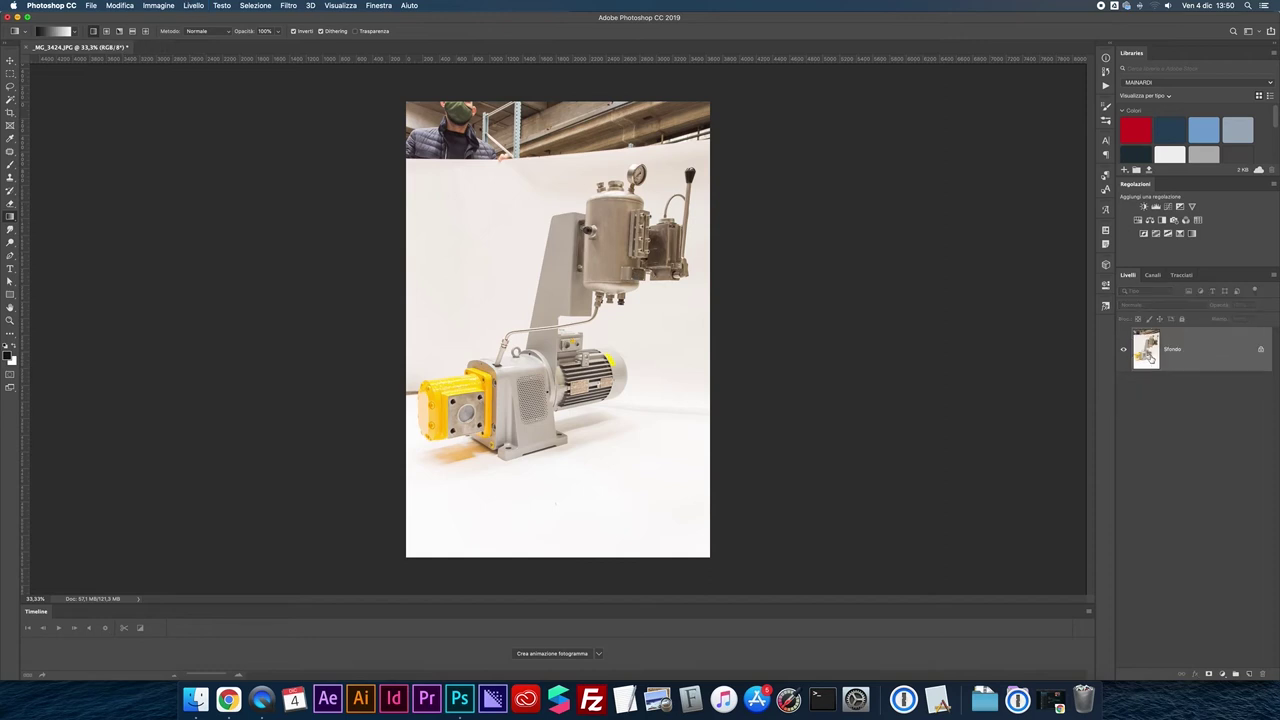
# - Select the Pen tool and zoom to 400% on the pipe and pump area
pyautogui.press('p')
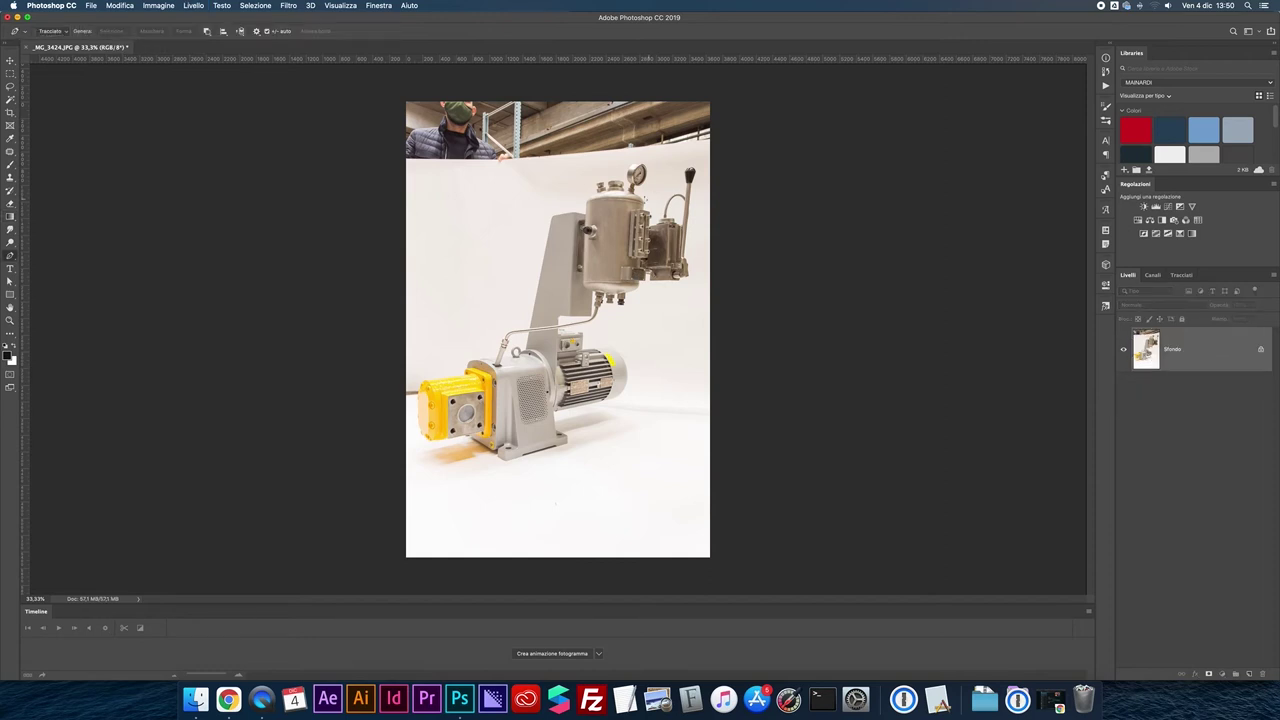
pyautogui.press('super+plus')
pyautogui.press('super+plus')
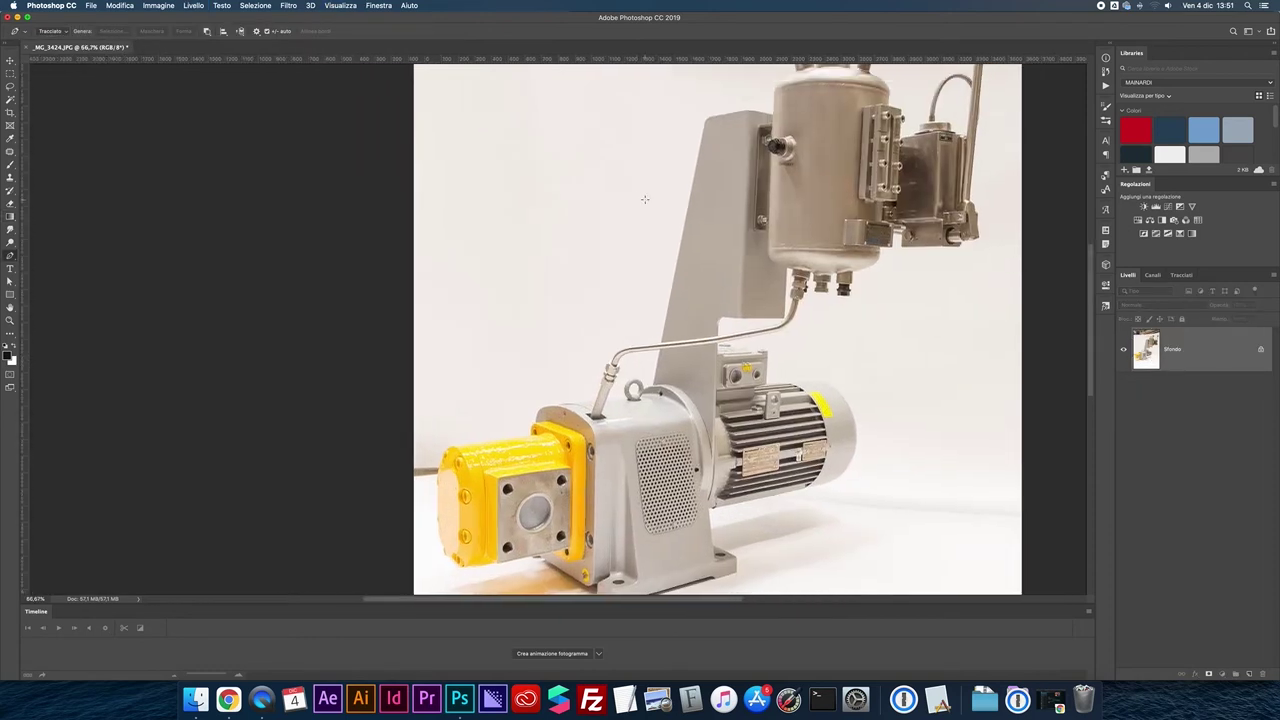
pyautogui.click(207, 31)
pyautogui.click(226, 41)
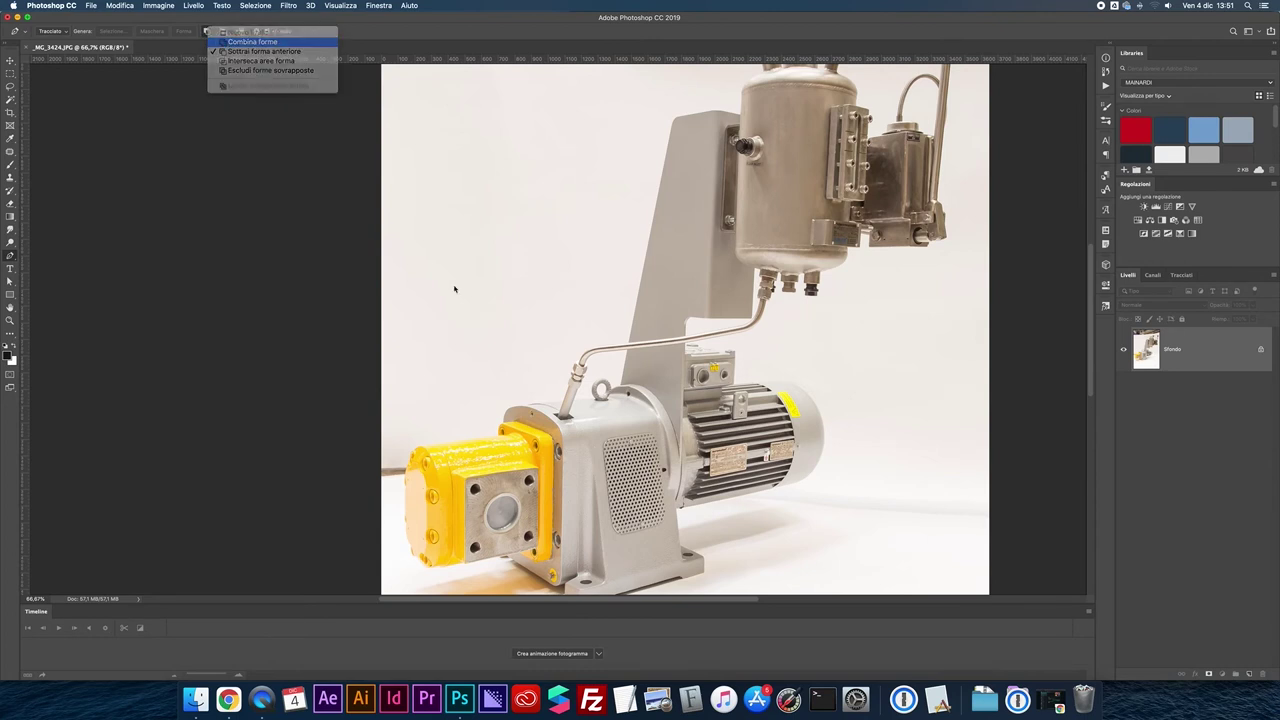
pyautogui.press('super+plus')
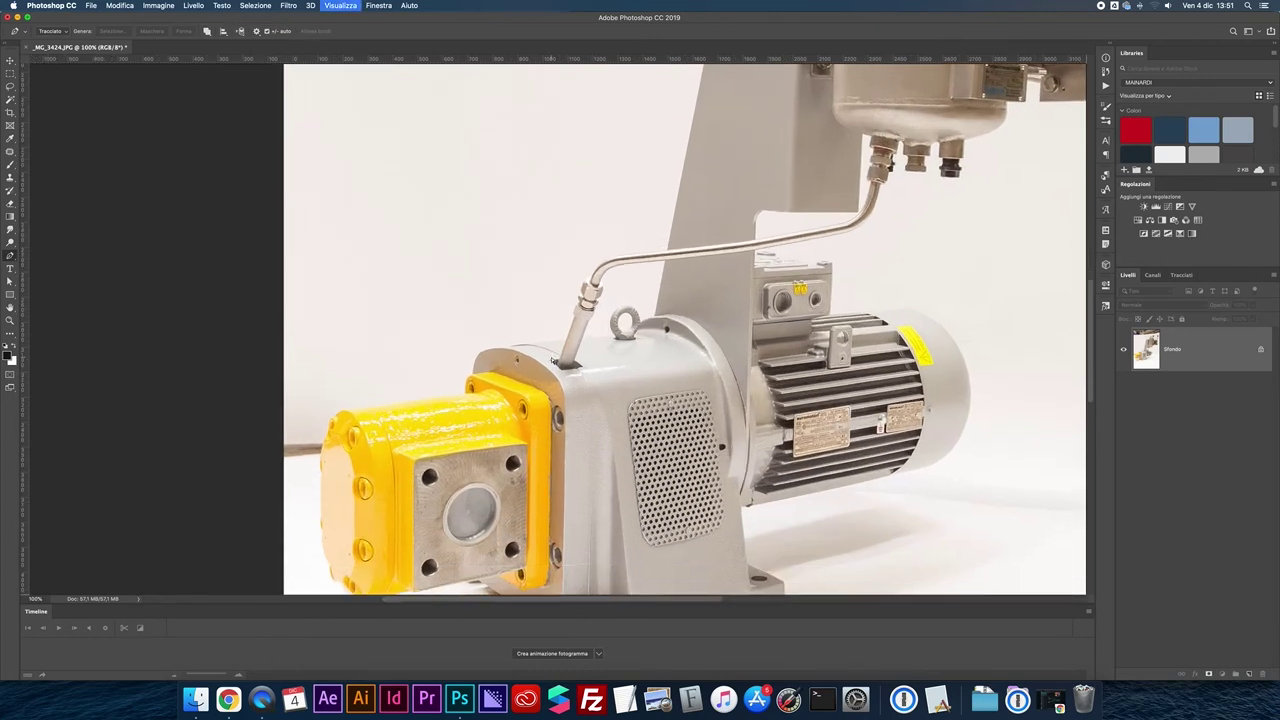
pyautogui.press('super+plus')
pyautogui.press('super+plus')
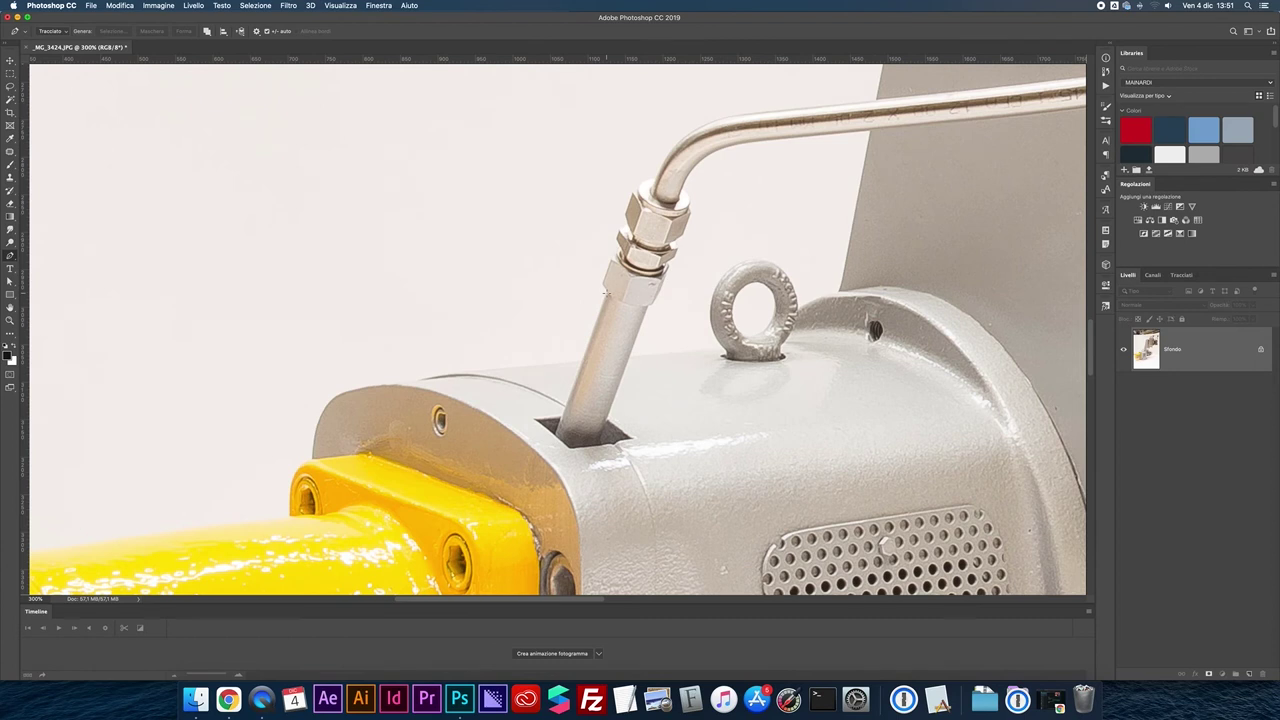
pyautogui.press('super+plus')
# - Place the first anchors down the pipe's left edge and along the housing's top
pyautogui.click(621, 279)
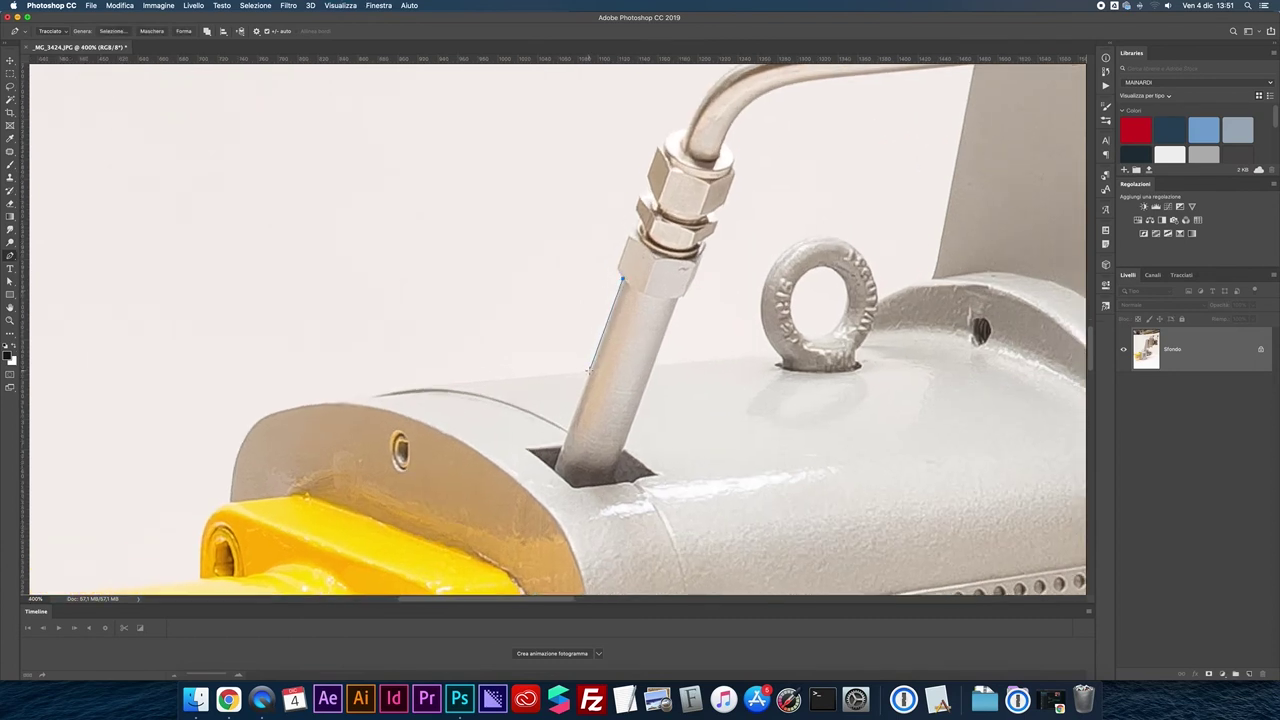
pyautogui.click(589, 370)
pyautogui.click(397, 389)
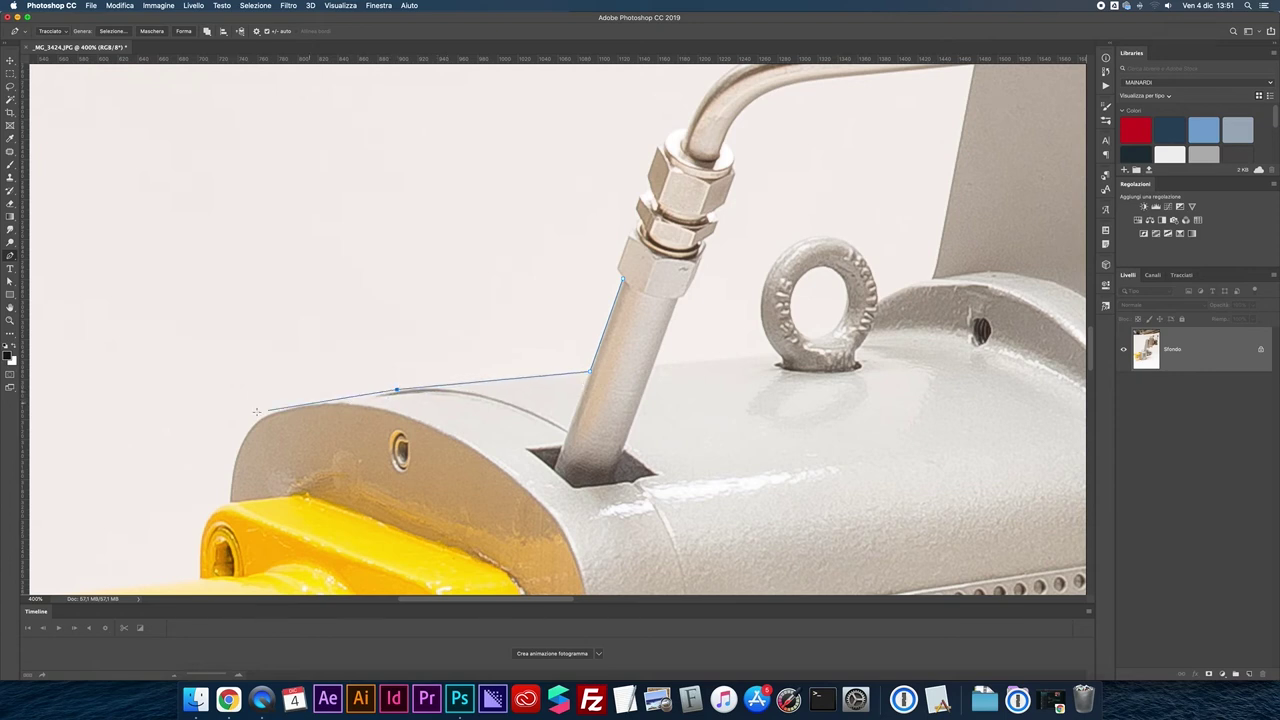
# - Curve the path over the housing's rounded front to where it meets the yellow pump
pyautogui.moveTo(248, 431)
pyautogui.mouseDown()
pyautogui.moveTo(214, 478)
pyautogui.moveTo(240, 468)
pyautogui.moveTo(236, 541)
pyautogui.mouseUp()
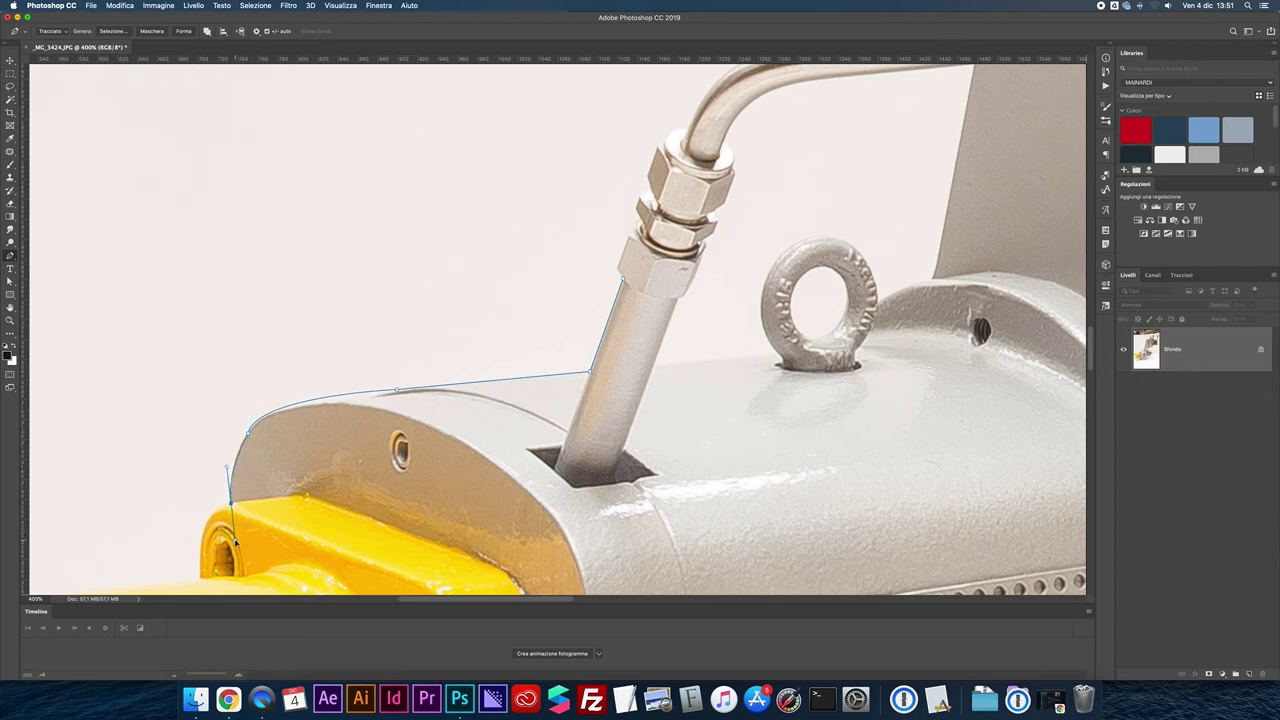
pyautogui.hotkey('ctrl', 'z')
pyautogui.moveTo(256, 397); pyautogui.dragTo(259, 401)
pyautogui.moveTo(232, 502); pyautogui.dragTo(236, 540)
pyautogui.scroll(2, 240, 496)
pyautogui.scroll(-5, 300, 300)
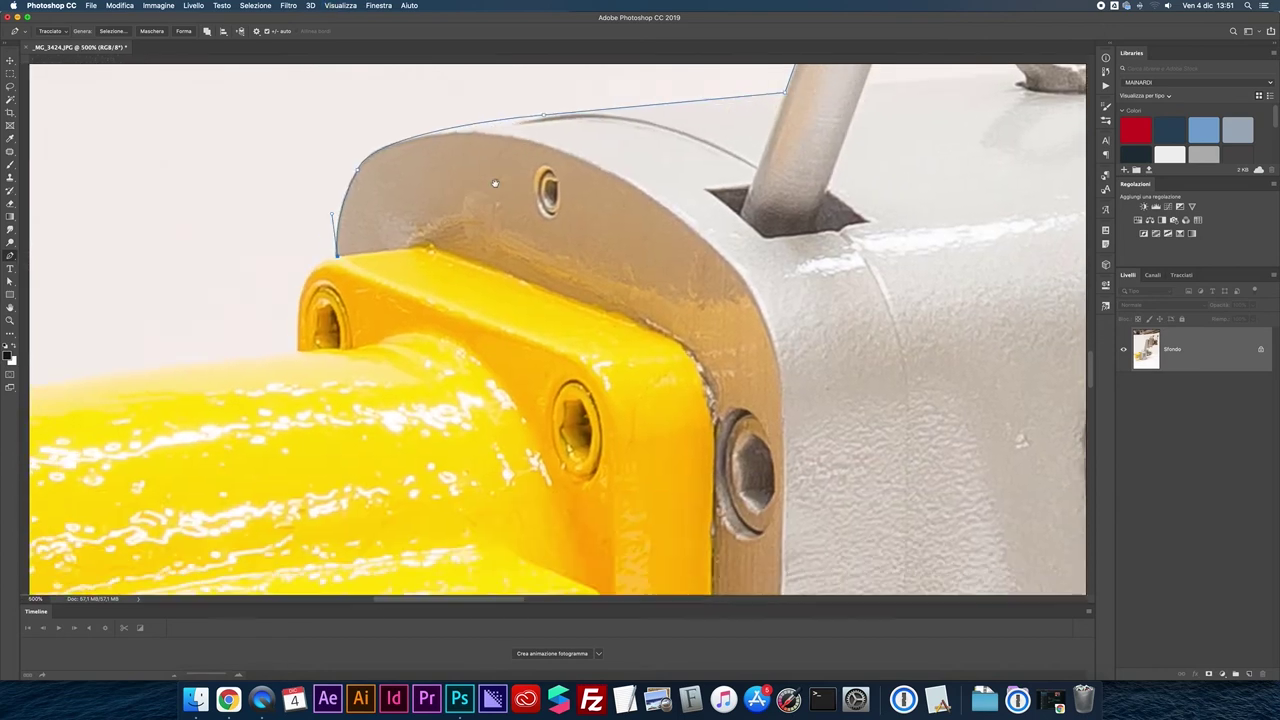
pyautogui.moveTo(298, 315); pyautogui.dragTo(299, 377)
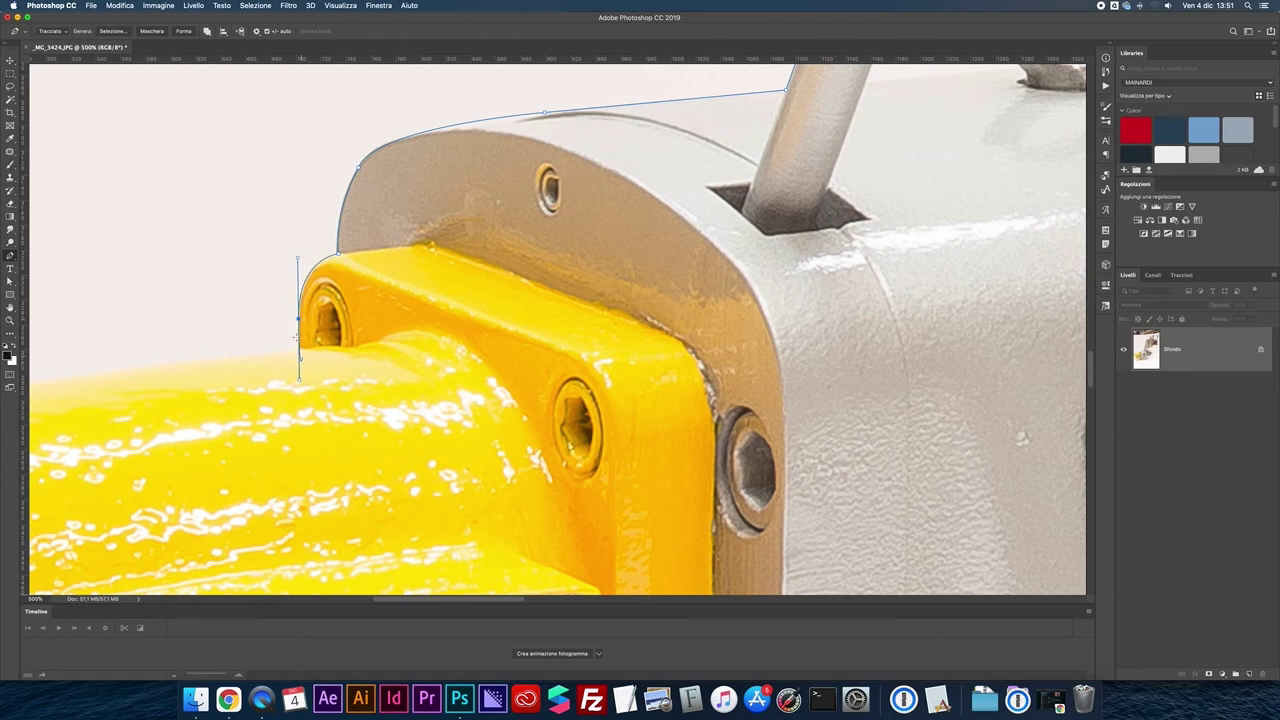
pyautogui.keyDown('alt'); pyautogui.click(298, 317); pyautogui.keyUp('alt')
# - Trace the pump's top edge and curve the path down its rounded left end
pyautogui.hscroll(-5, 298, 350)
pyautogui.press('super+minus')
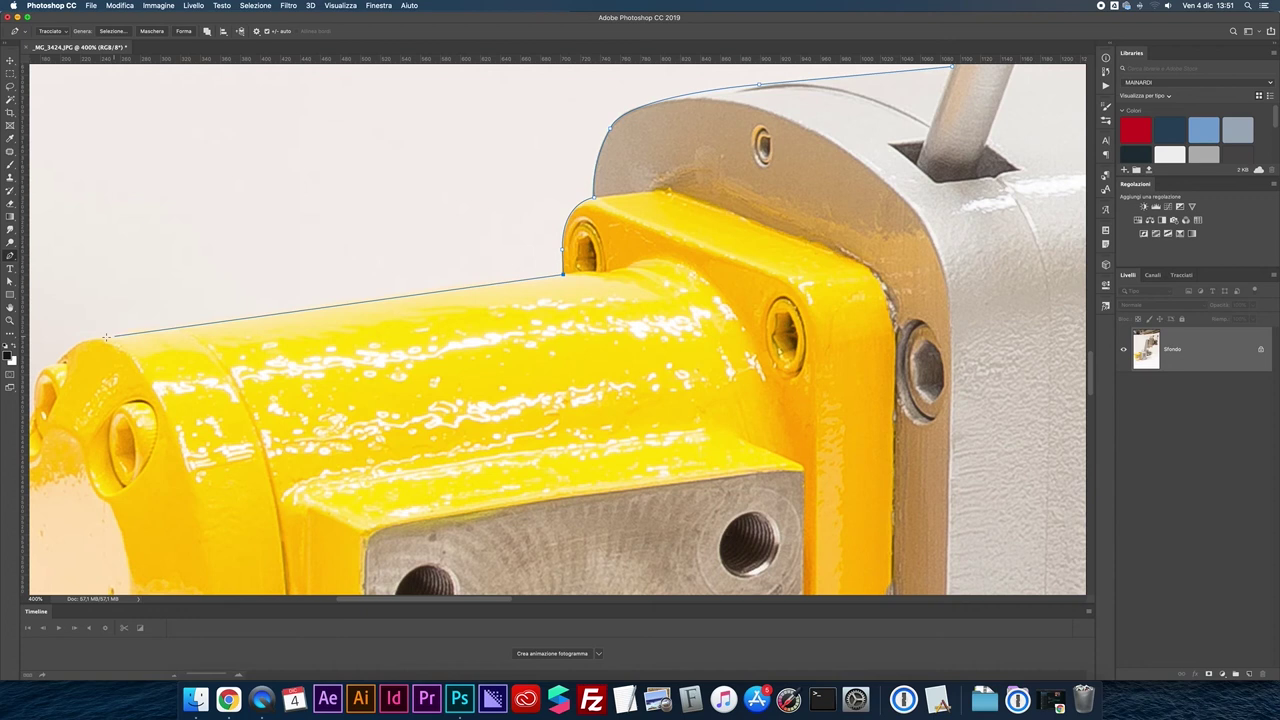
pyautogui.click(97, 338)
pyautogui.press('super+plus')
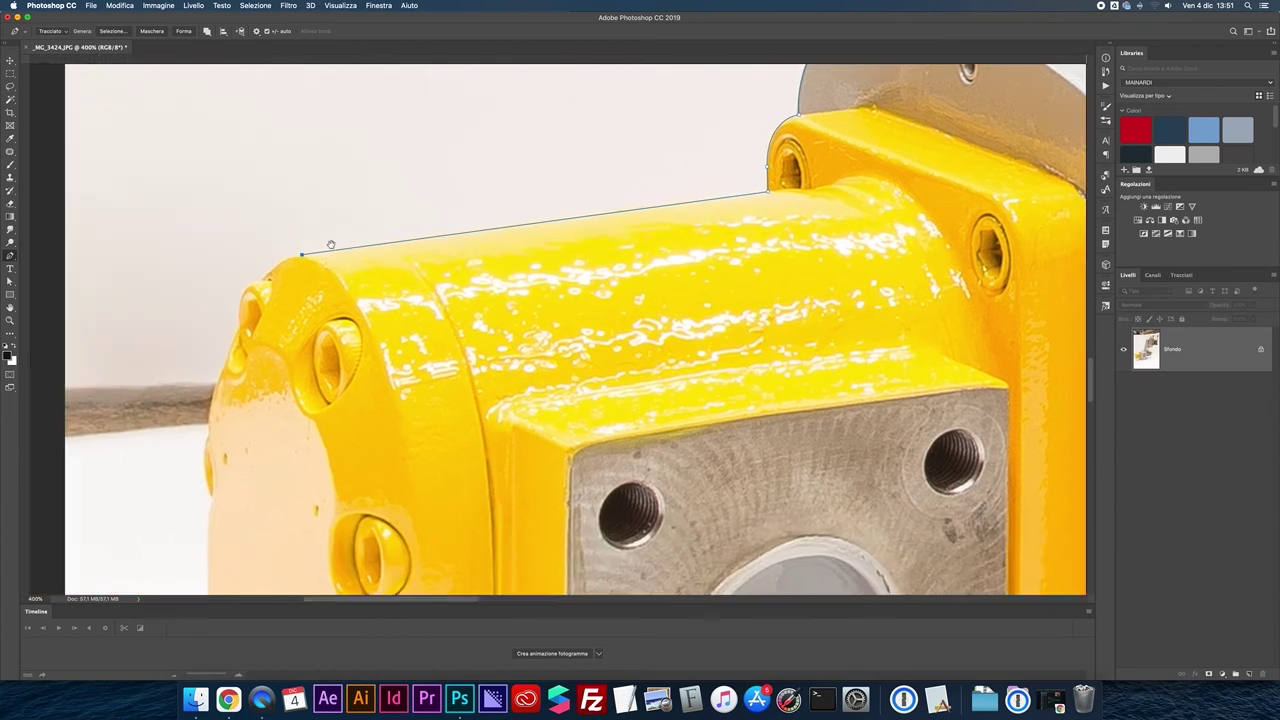
pyautogui.hscroll(3, 184, 259)
pyautogui.moveTo(184, 259); pyautogui.dragTo(516, 210)
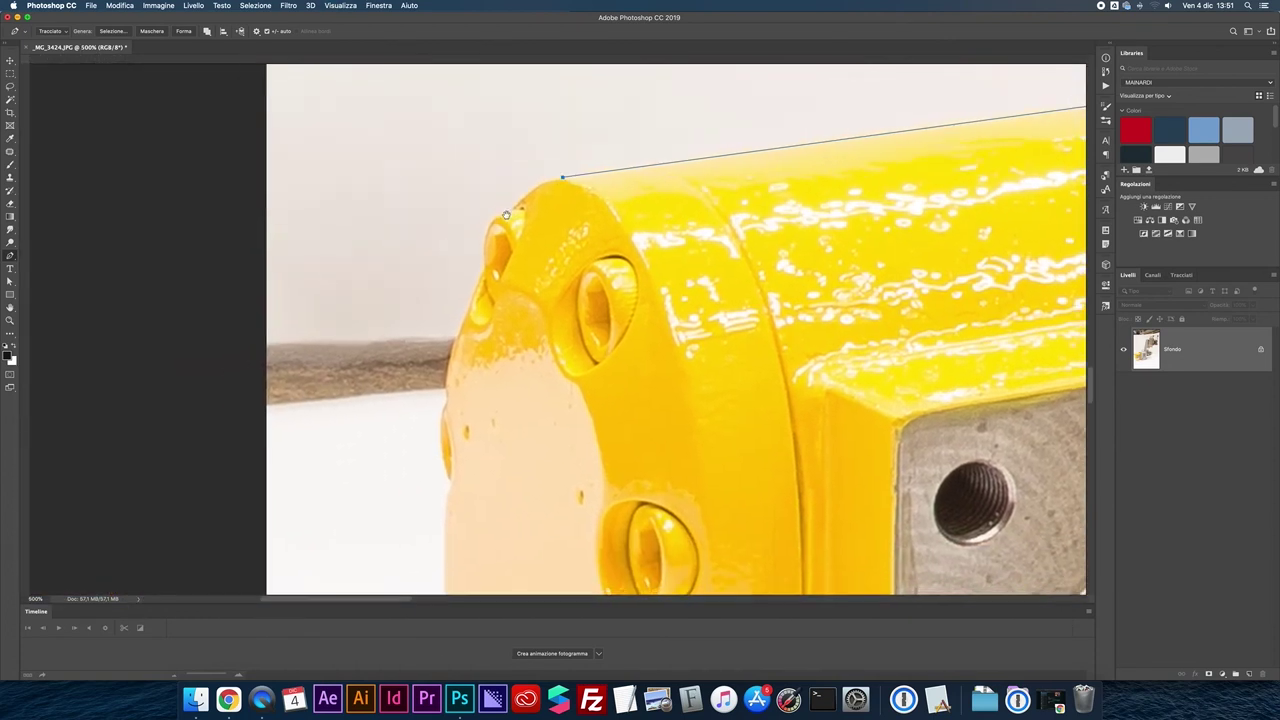
pyautogui.moveTo(518, 210); pyautogui.dragTo(505, 240)
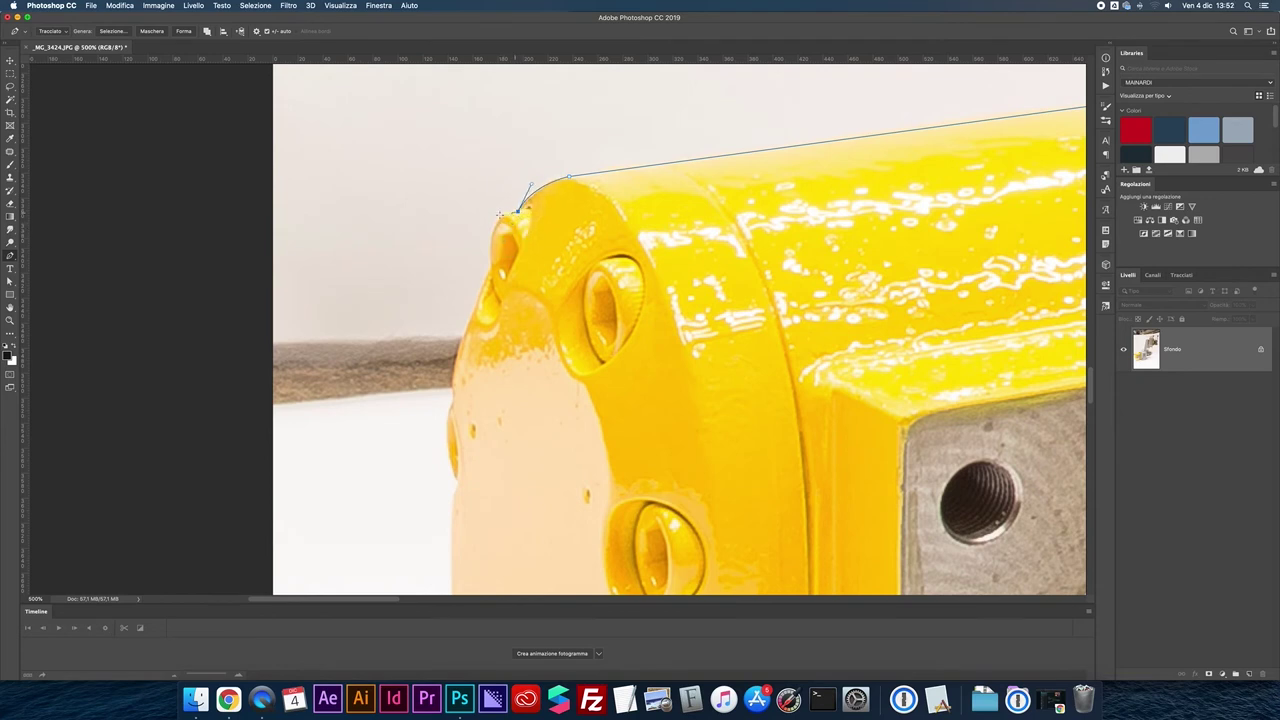
pyautogui.moveTo(495, 224)
pyautogui.mouseDown()
pyautogui.moveTo(492, 279)
pyautogui.moveTo(511, 226)
pyautogui.mouseUp()
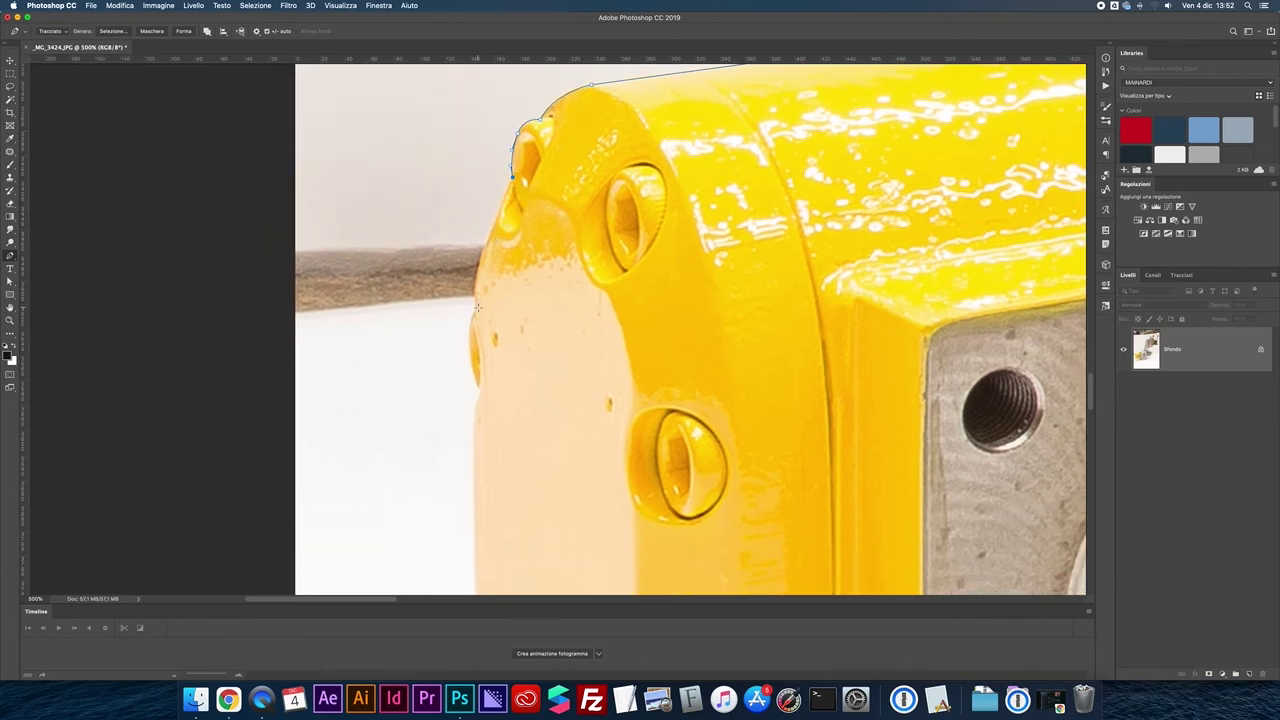
pyautogui.moveTo(474, 292); pyautogui.dragTo(472, 324)
pyautogui.moveTo(472, 324); pyautogui.dragTo(477, 312)
pyautogui.moveTo(480, 389)
pyautogui.mouseDown()
pyautogui.moveTo(502, 428)
pyautogui.moveTo(473, 413)
pyautogui.mouseUp()
pyautogui.scroll(-10, 480, 306)
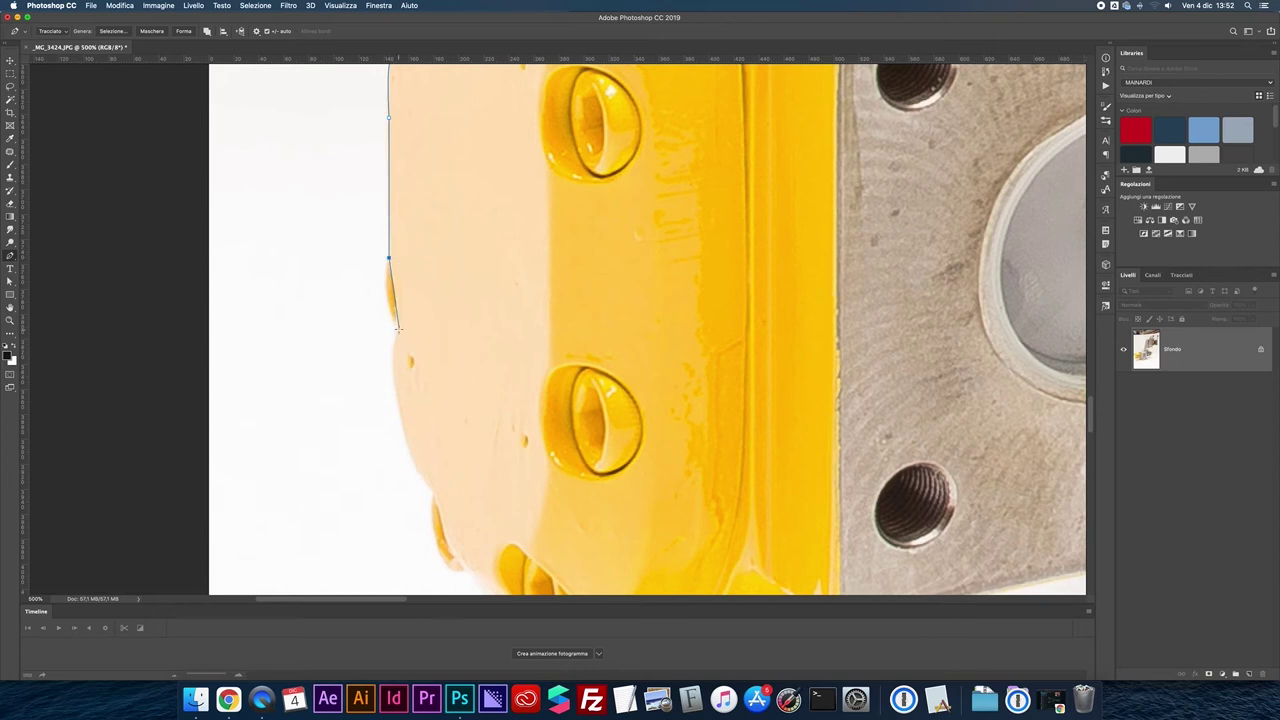
# - Continue the path down the pump's left edge to the yellow housing's lower curve
pyautogui.moveTo(398, 328); pyautogui.dragTo(418, 357)
pyautogui.keyDown('alt'); pyautogui.click(398, 329); pyautogui.keyUp('alt')
pyautogui.click(393, 356)
pyautogui.moveTo(393, 358); pyautogui.dragTo(397, 382)
pyautogui.click(396, 388)
pyautogui.moveTo(421, 475); pyautogui.dragTo(432, 489)
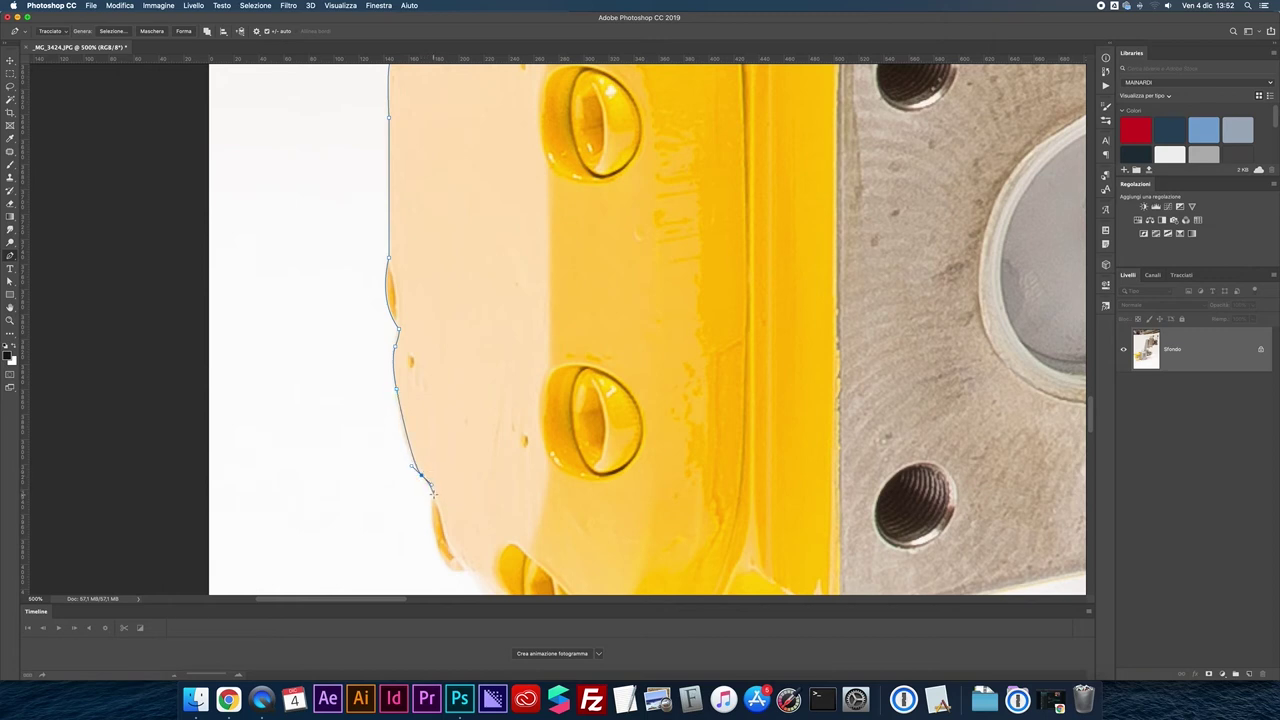
pyautogui.scroll(-5, 440, 495)
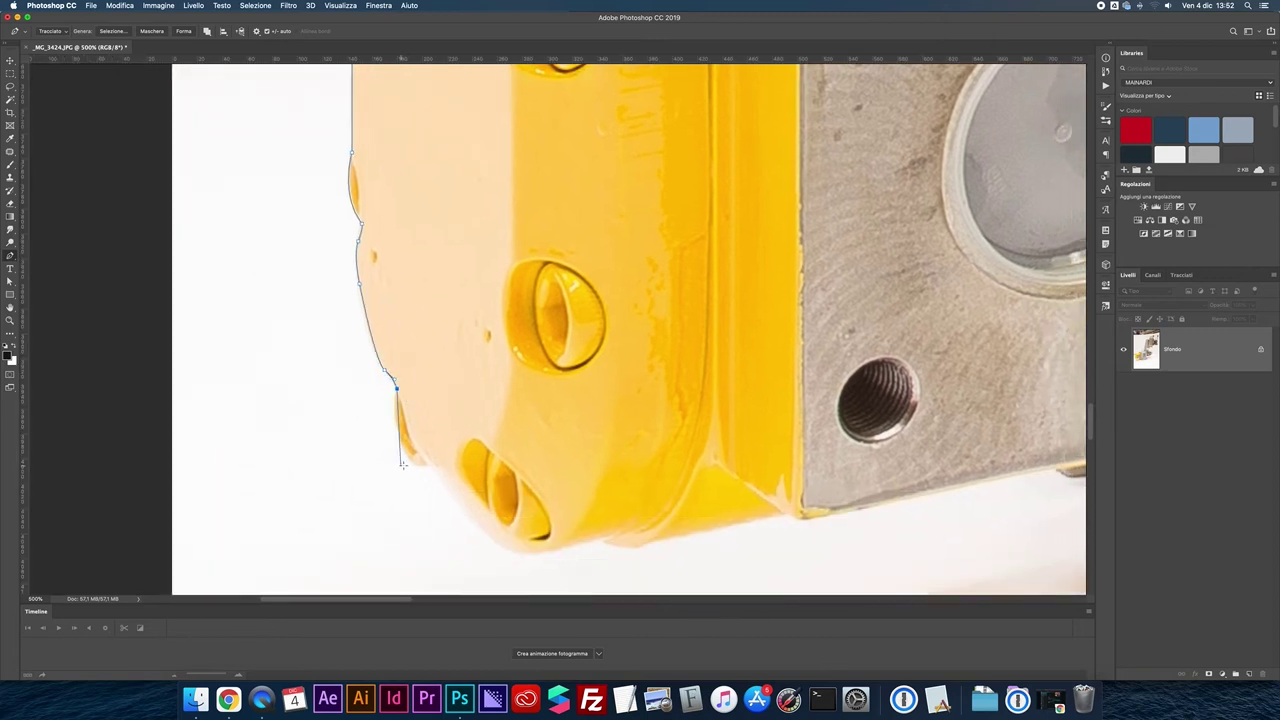
pyautogui.moveTo(409, 459); pyautogui.dragTo(433, 482)
pyautogui.click(428, 466)
# - Zoom to 600% and curve the path around the yellow housing's corner and underside
pyautogui.press('super+plus')
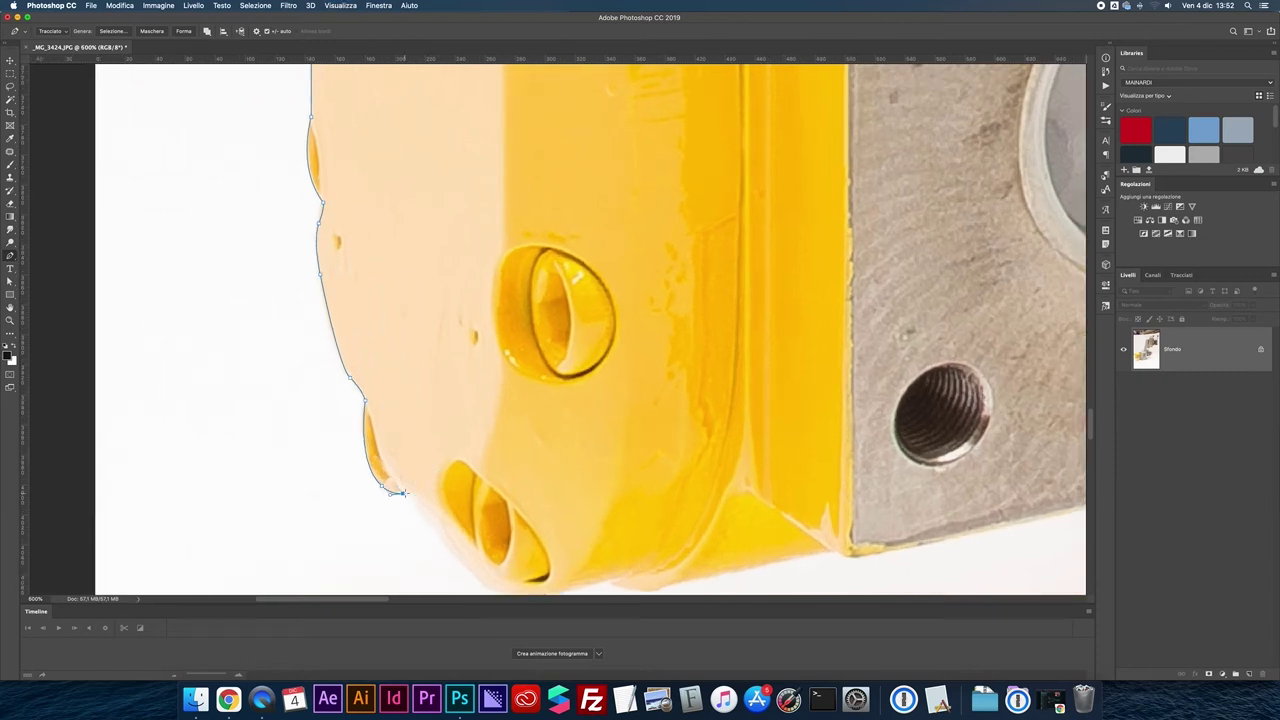
pyautogui.scroll(-5, 406, 386)
pyautogui.moveTo(412, 400); pyautogui.dragTo(426, 420)
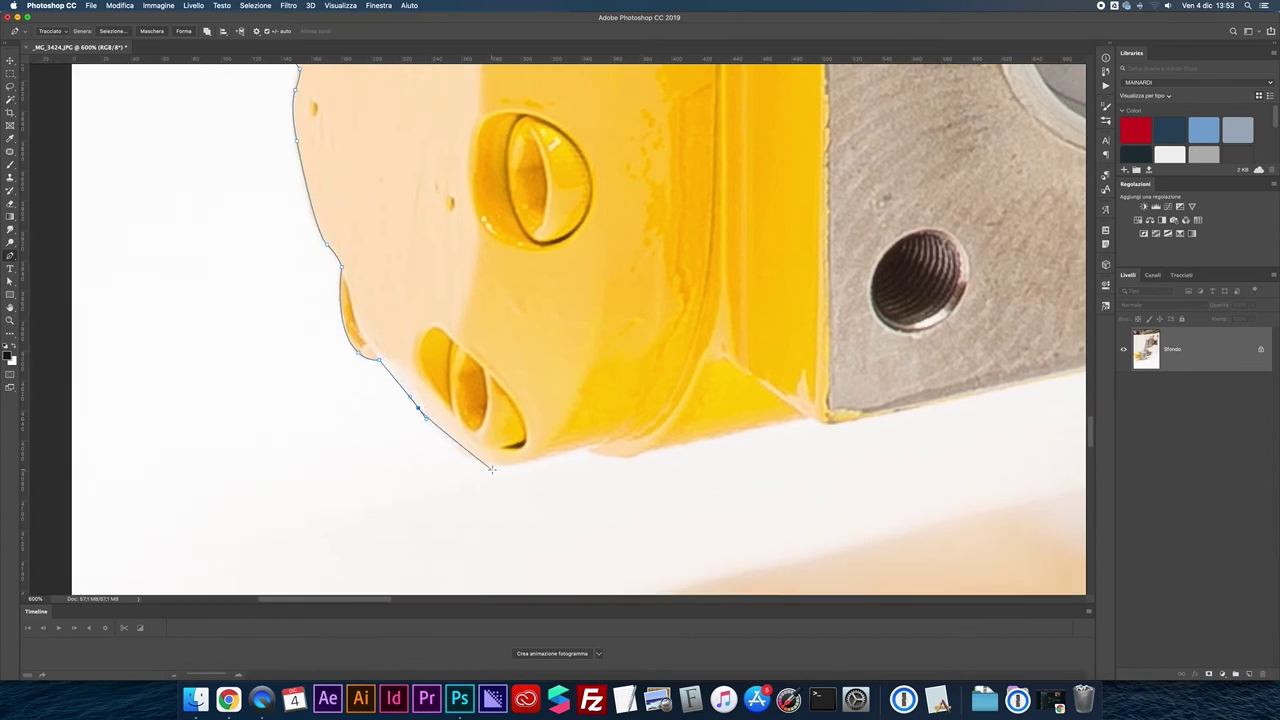
pyautogui.moveTo(515, 465); pyautogui.dragTo(571, 456)
pyautogui.scroll(-1, 571, 456)
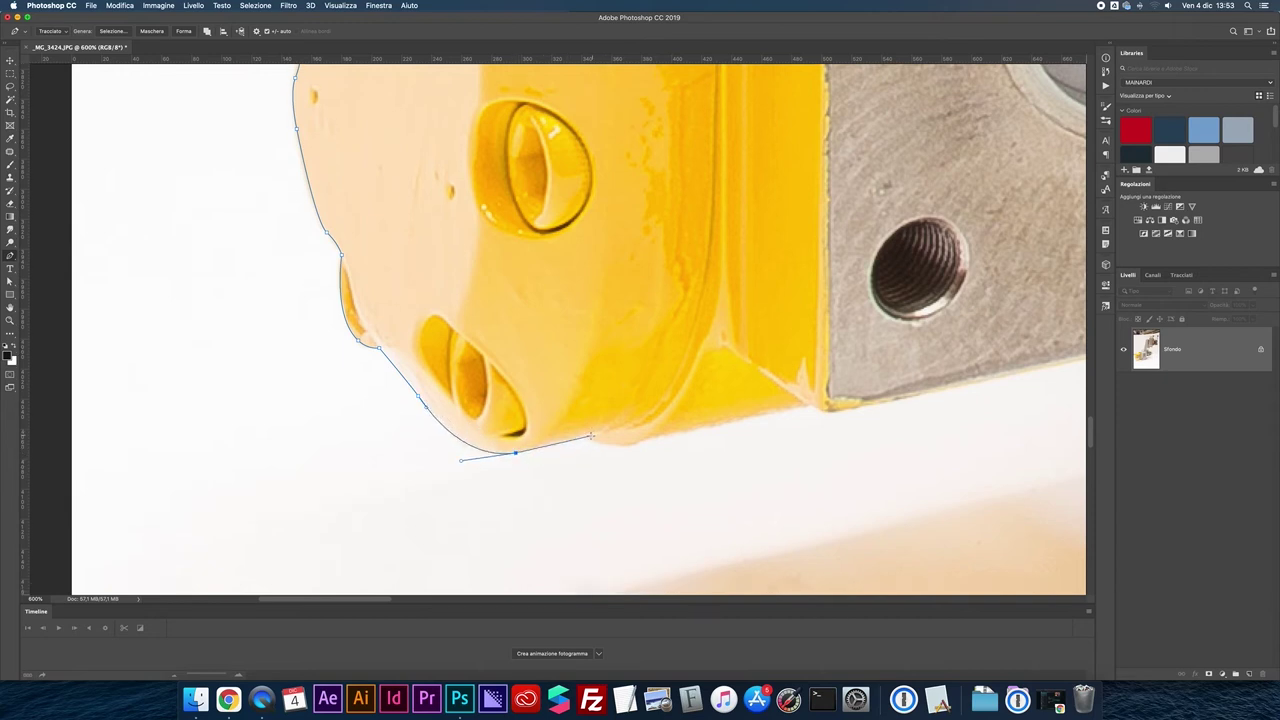
pyautogui.moveTo(589, 437); pyautogui.dragTo(632, 437)
pyautogui.hscroll(5, 665, 432)
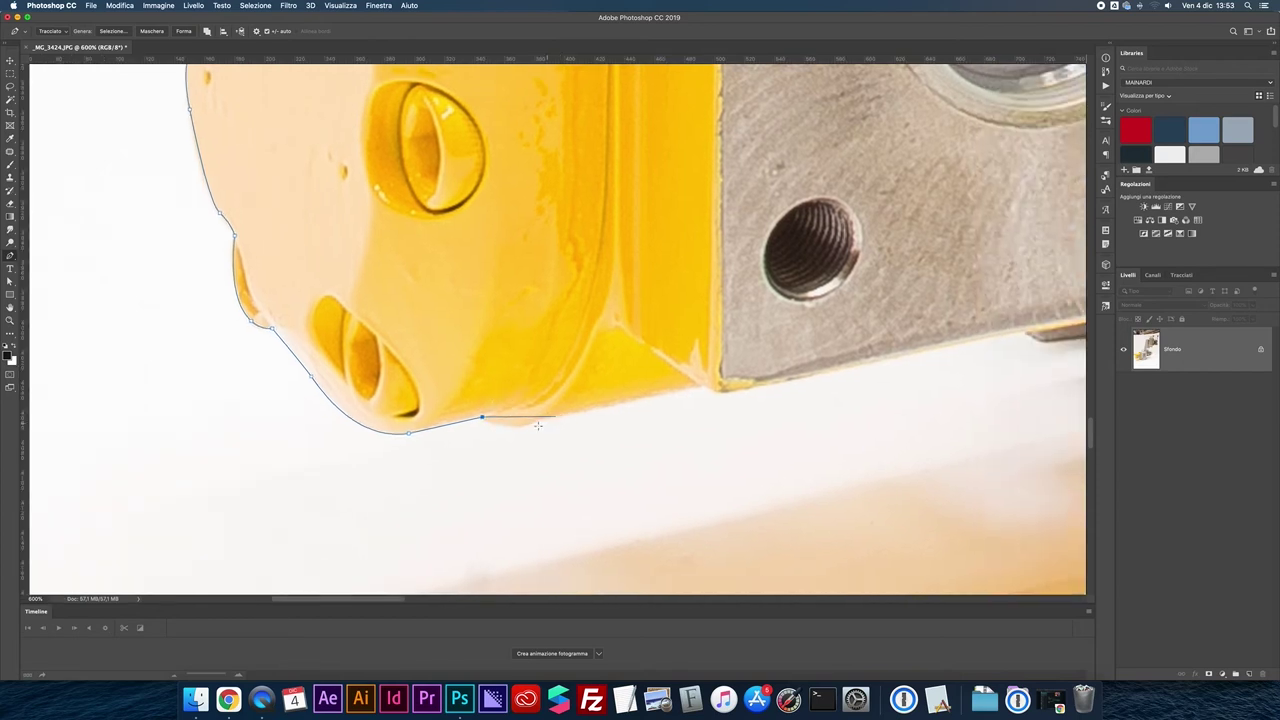
pyautogui.moveTo(533, 421); pyautogui.dragTo(557, 415)
# - Trace the grey block's bottom edge from the yellow housing to its lower corner
pyautogui.click(702, 385)
pyautogui.hscroll(10, 716, 392)
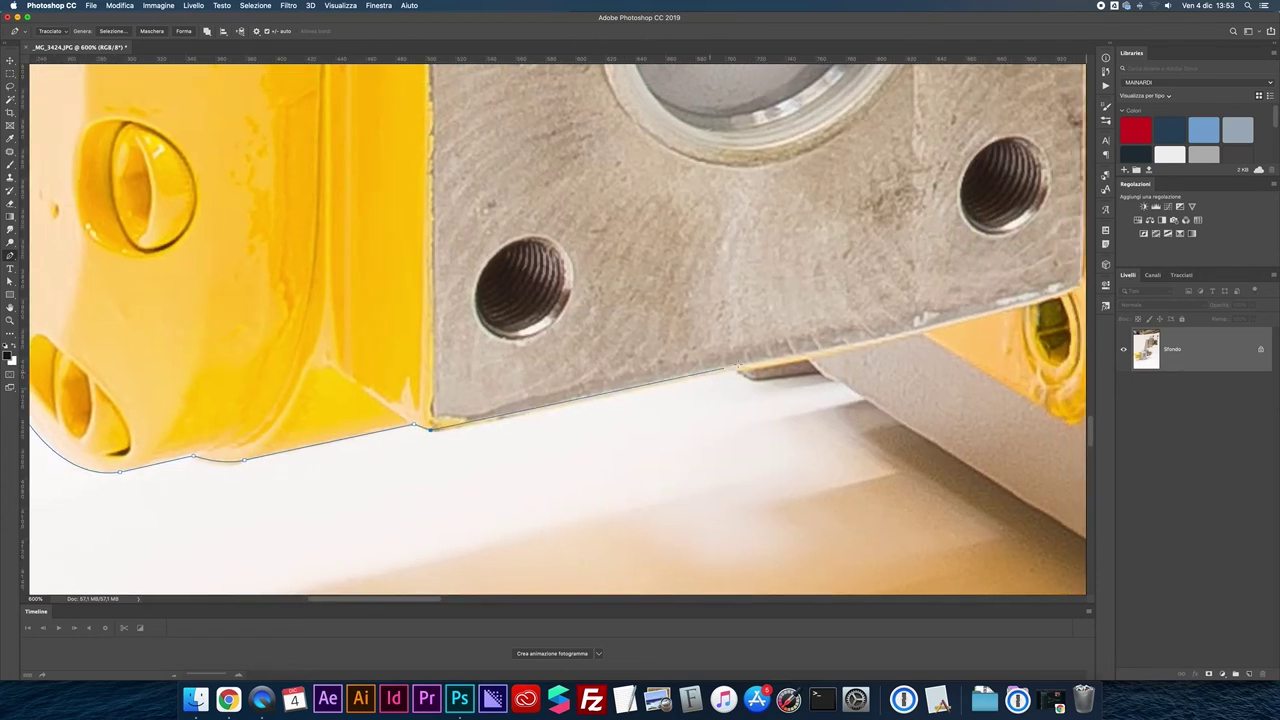
pyautogui.click(736, 370)
pyautogui.click(818, 370)
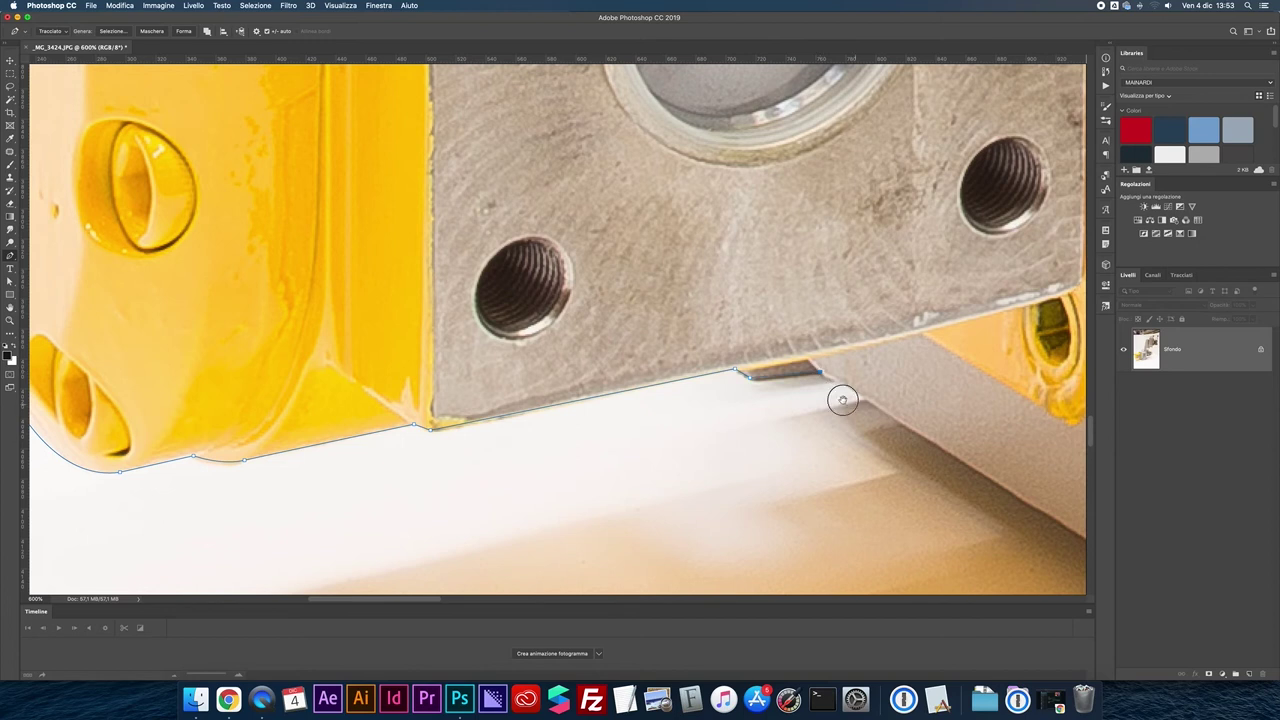
pyautogui.hscroll(5, 837, 394)
pyautogui.hscroll(10, 820, 418)
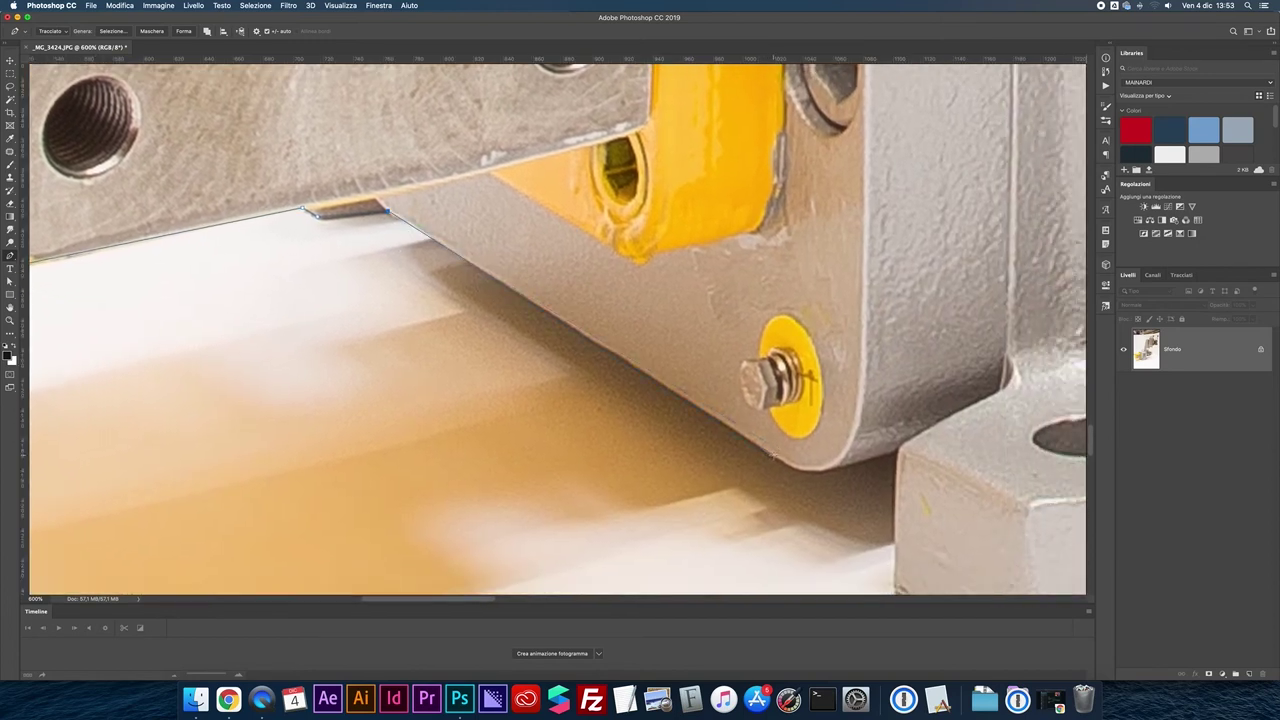
# - Wrap the path around the bolt plate's diagonal edge, bottom and the foot's front edge
pyautogui.click(773, 456)
pyautogui.moveTo(848, 463); pyautogui.dragTo(887, 453)
pyautogui.click(889, 453)
pyautogui.click(889, 525)
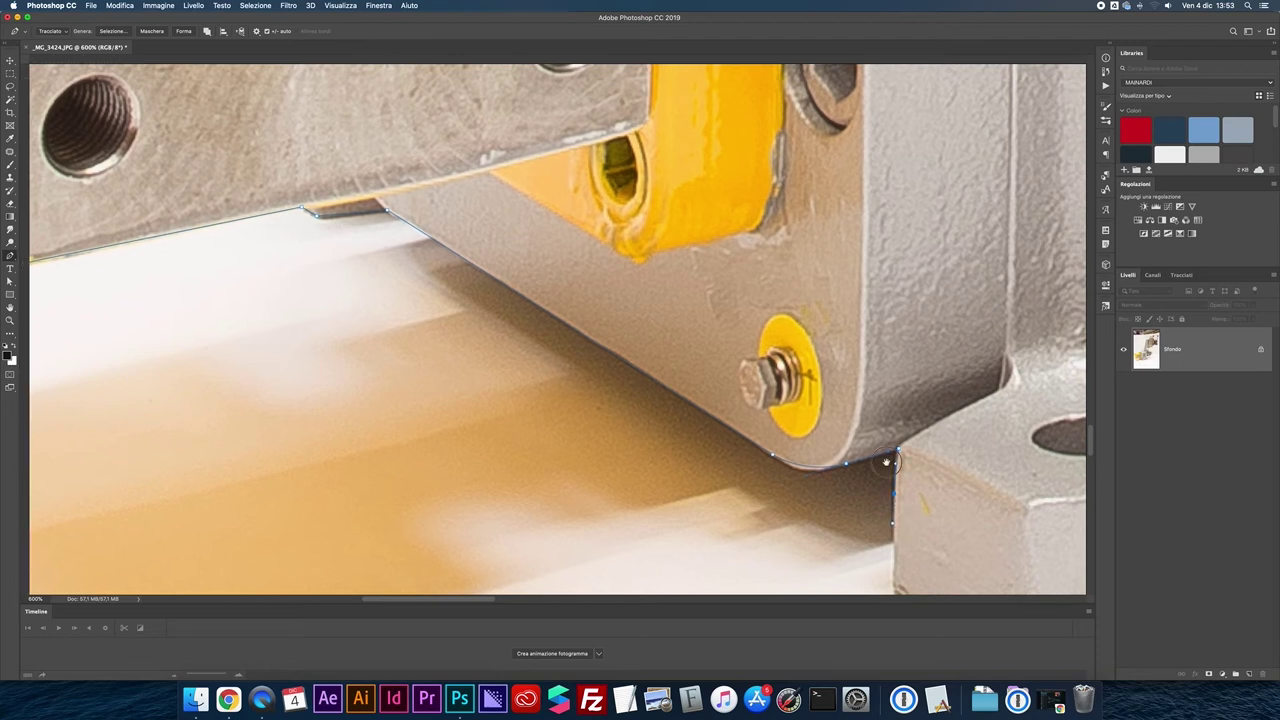
pyautogui.moveTo(892, 523); pyautogui.dragTo(830, 361)
# - Follow the mounting foot's bottom edge and step up through the base's first notch
pyautogui.scroll(-1, 830, 361)
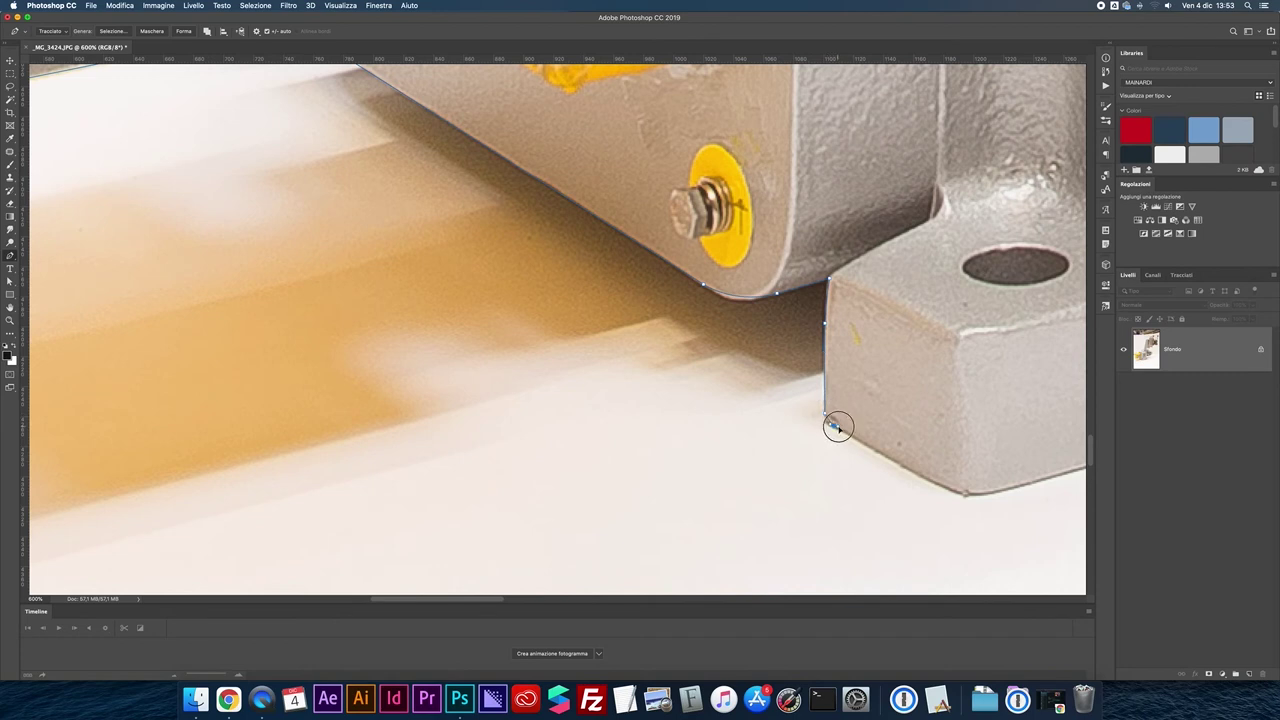
pyautogui.moveTo(860, 426); pyautogui.dragTo(603, 318)
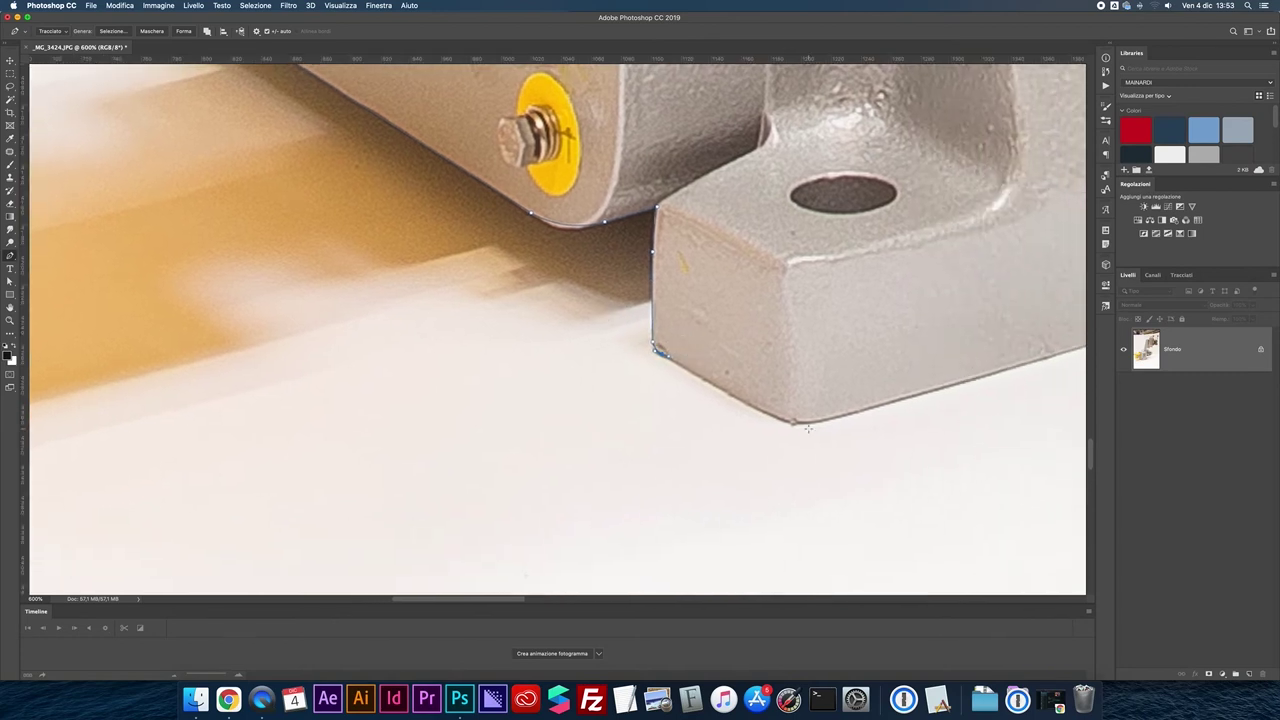
pyautogui.scroll(-1, 777, 418)
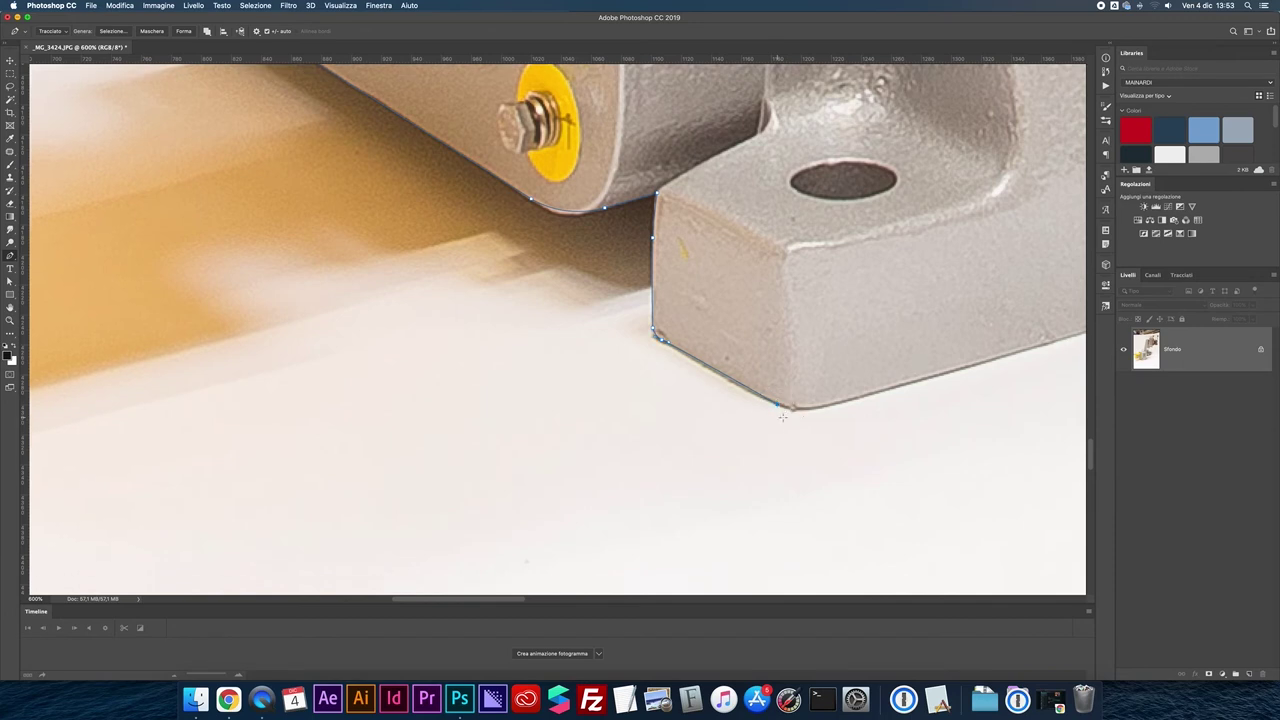
pyautogui.hscroll(5, 728, 400)
pyautogui.scroll(-1, 727, 410)
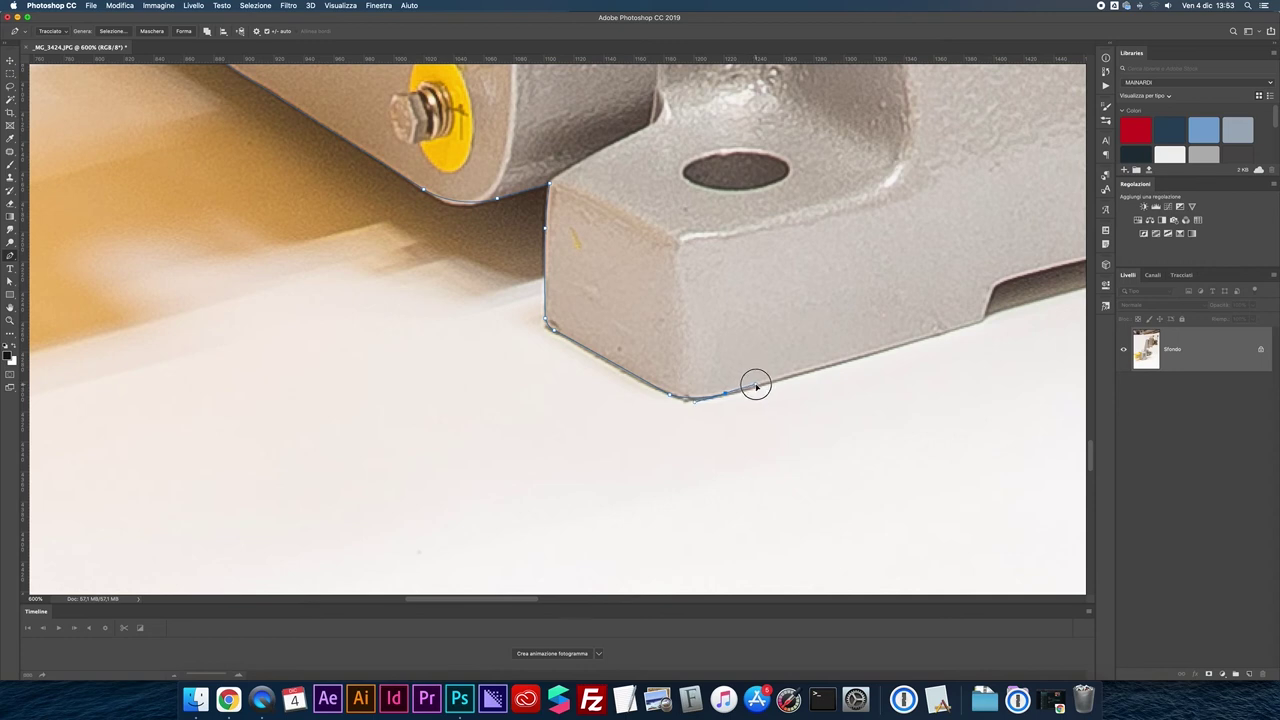
pyautogui.moveTo(756, 386); pyautogui.dragTo(555, 390)
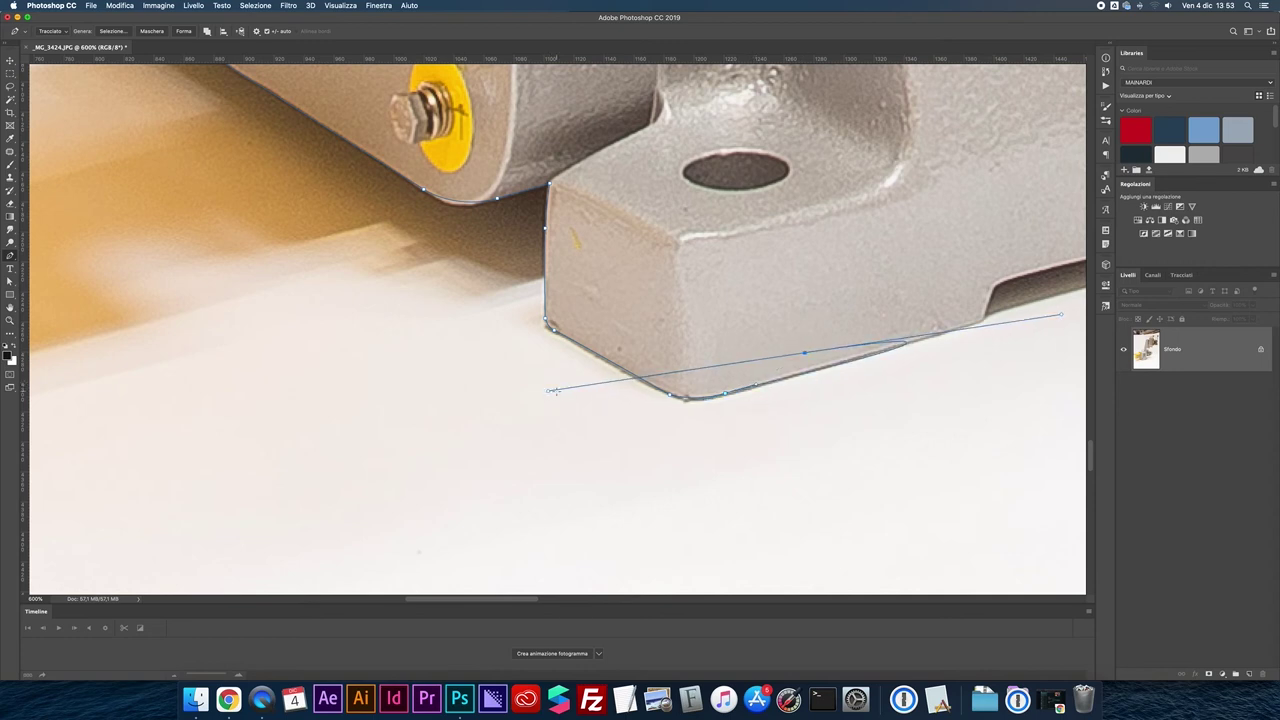
pyautogui.hscroll(3, 680, 363)
pyautogui.hscroll(3, 640, 370)
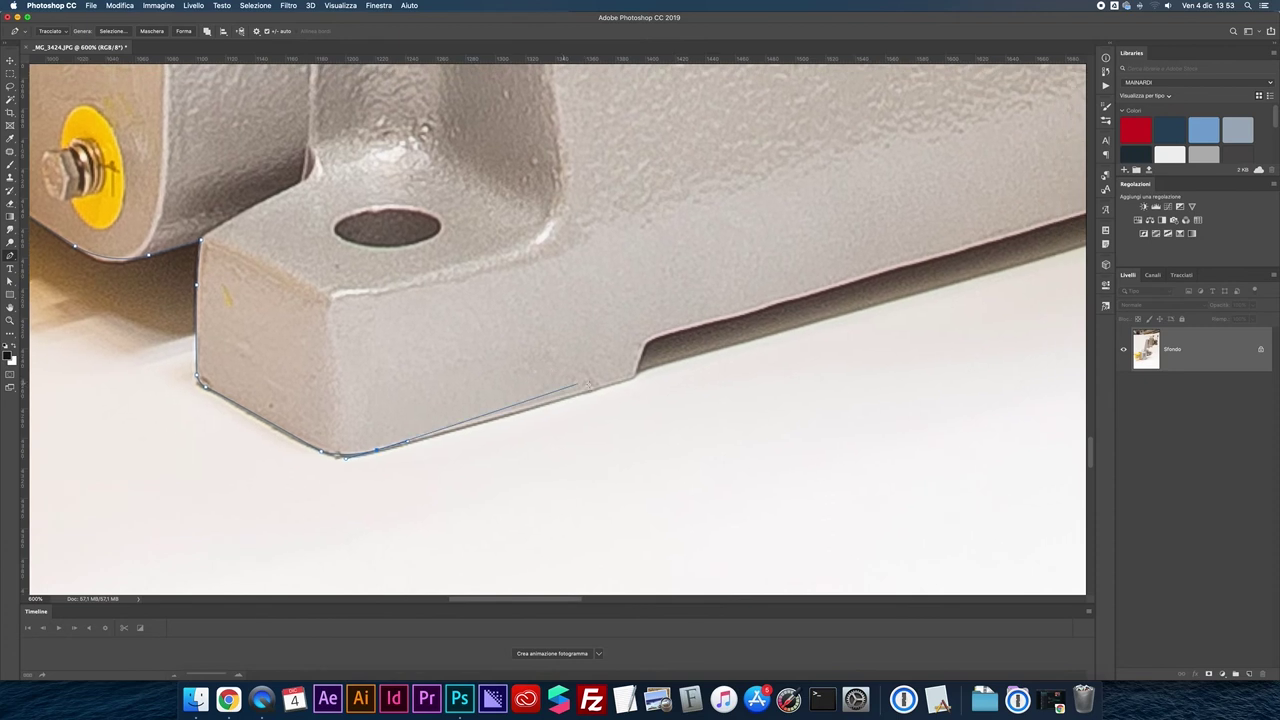
pyautogui.click(633, 376)
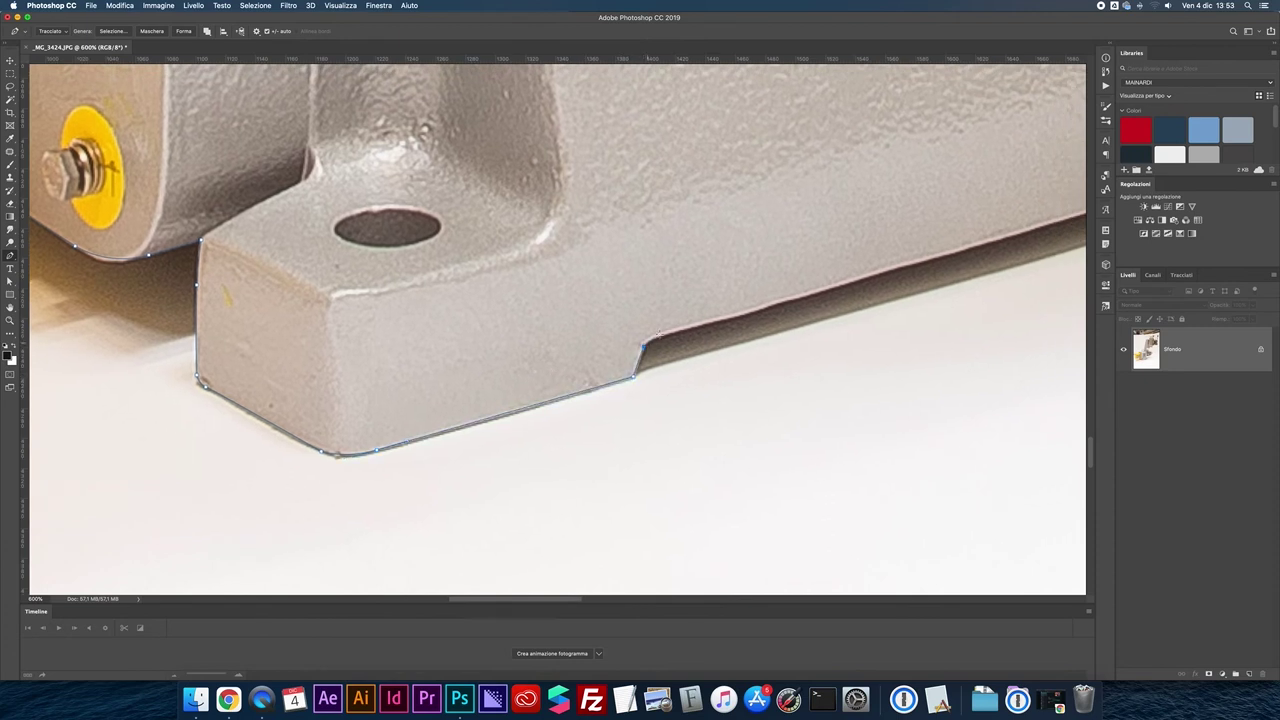
pyautogui.click(679, 331)
# - Trace the base's long lower edge and around the far notch
pyautogui.hscroll(8, 708, 309)
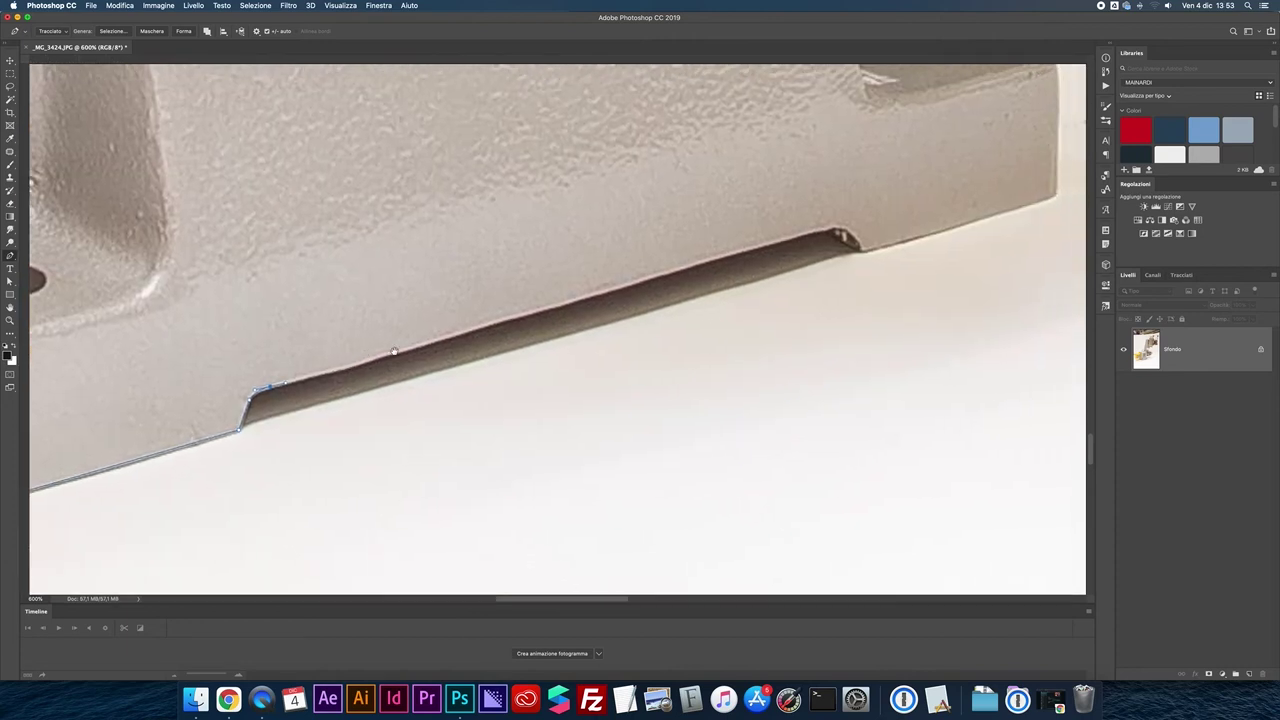
pyautogui.click(816, 232)
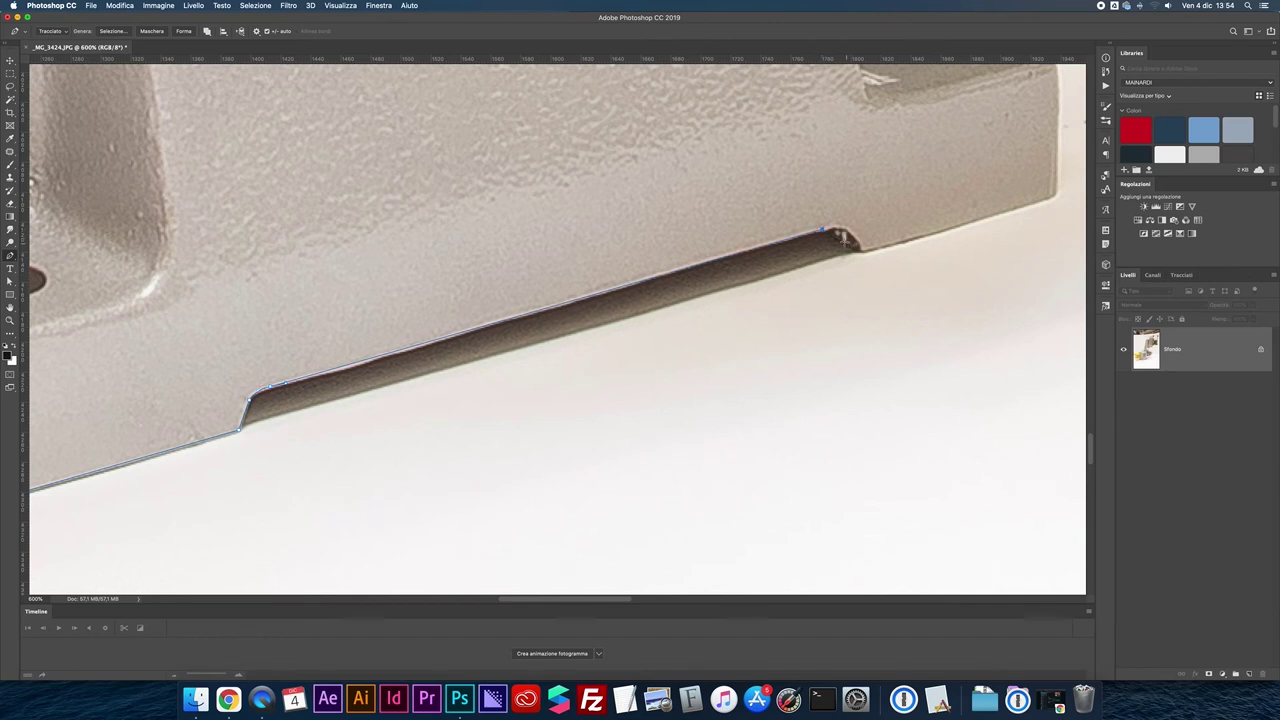
pyautogui.click(843, 238)
pyautogui.click(859, 251)
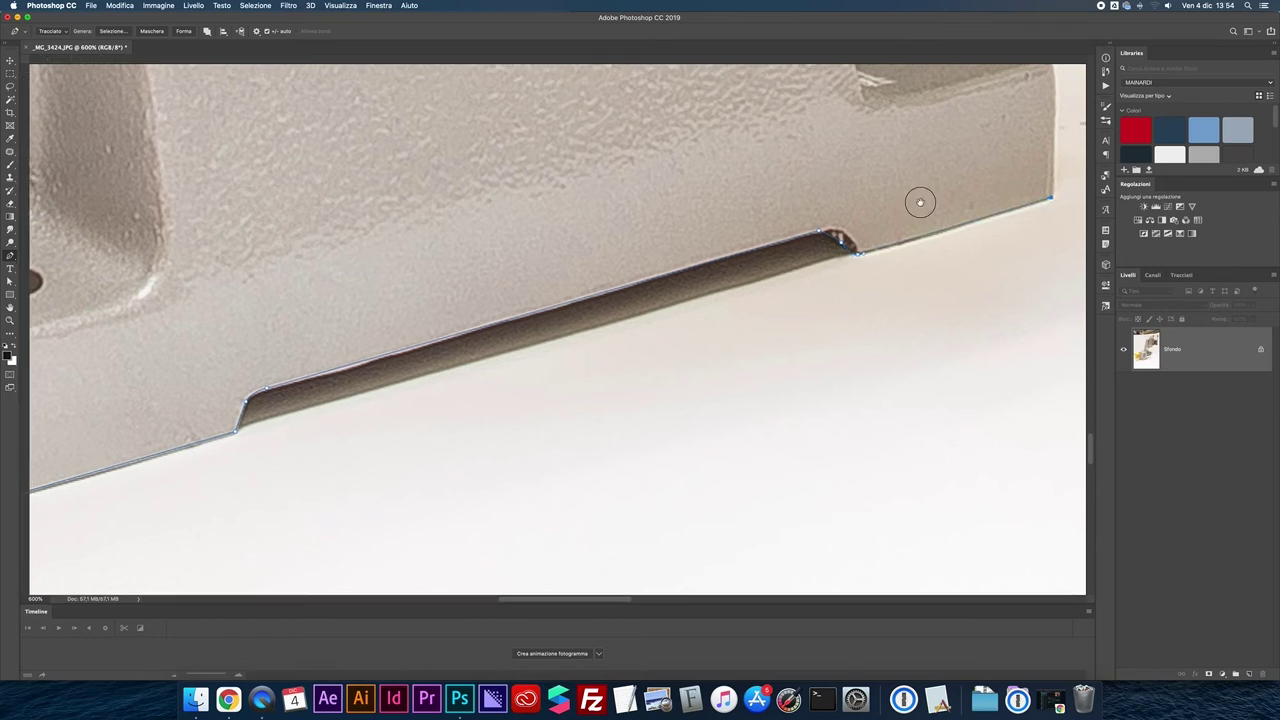
pyautogui.hscroll(5, 920, 200)
pyautogui.scroll(2, 920, 200)
# - Climb the foot's far end and follow the flange top up the housing side
pyautogui.click(727, 168)
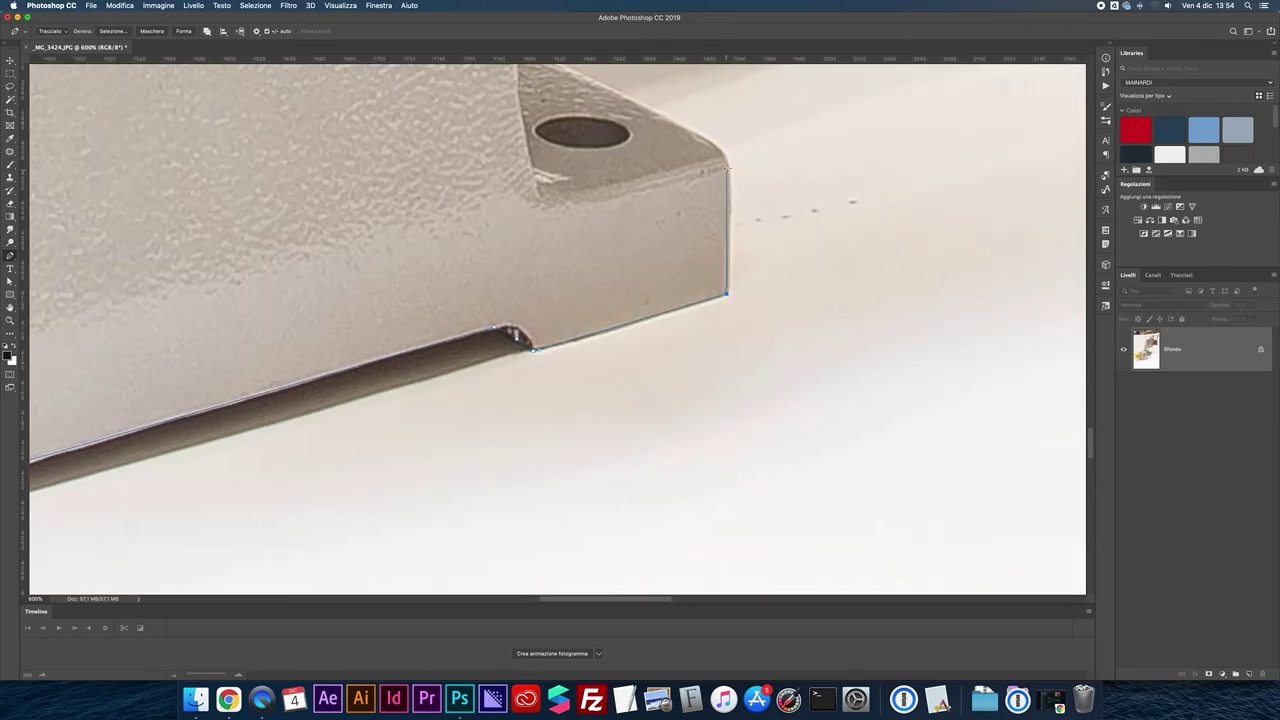
pyautogui.click(685, 131)
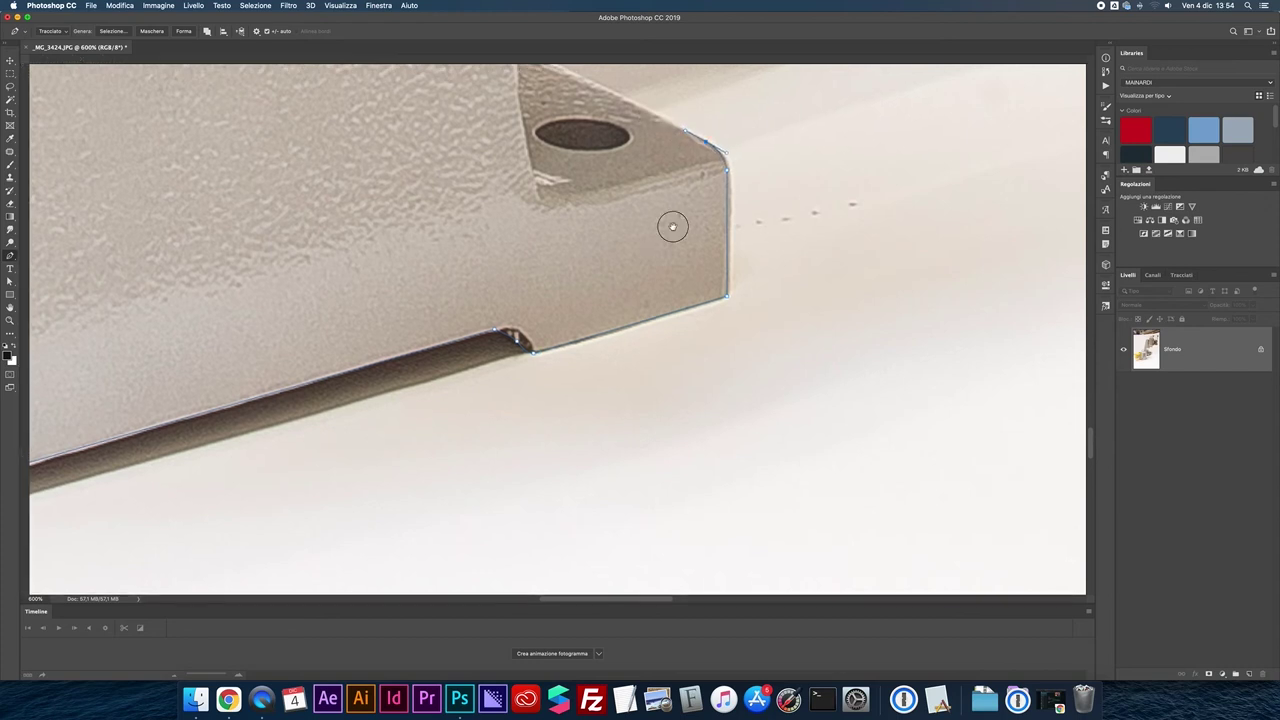
pyautogui.scroll(5, 674, 223)
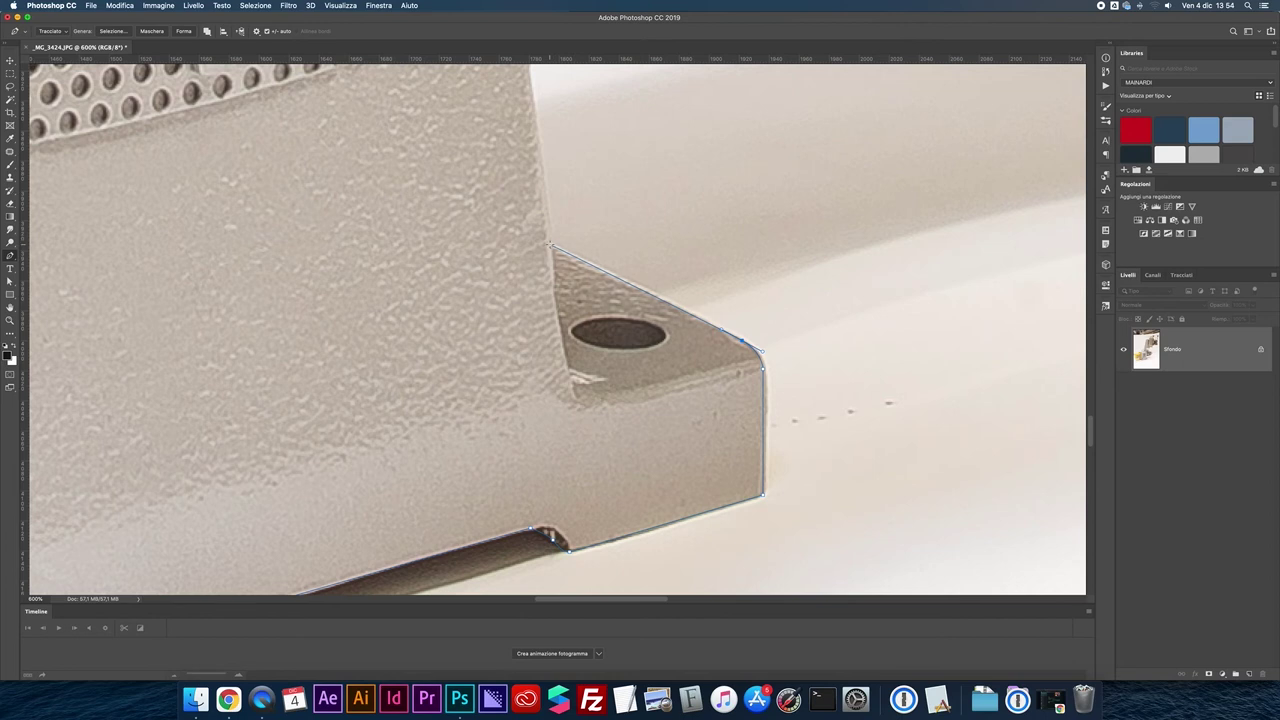
pyautogui.scroll(5, 486, 177)
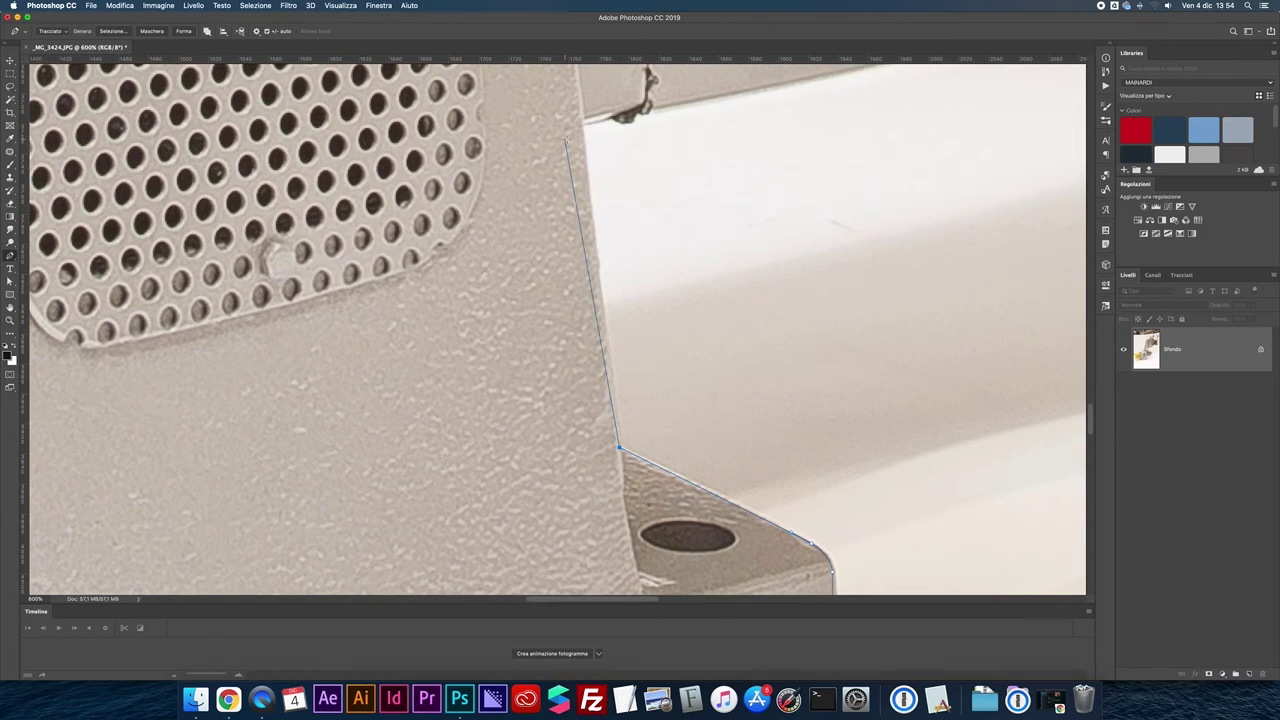
pyautogui.click(584, 122)
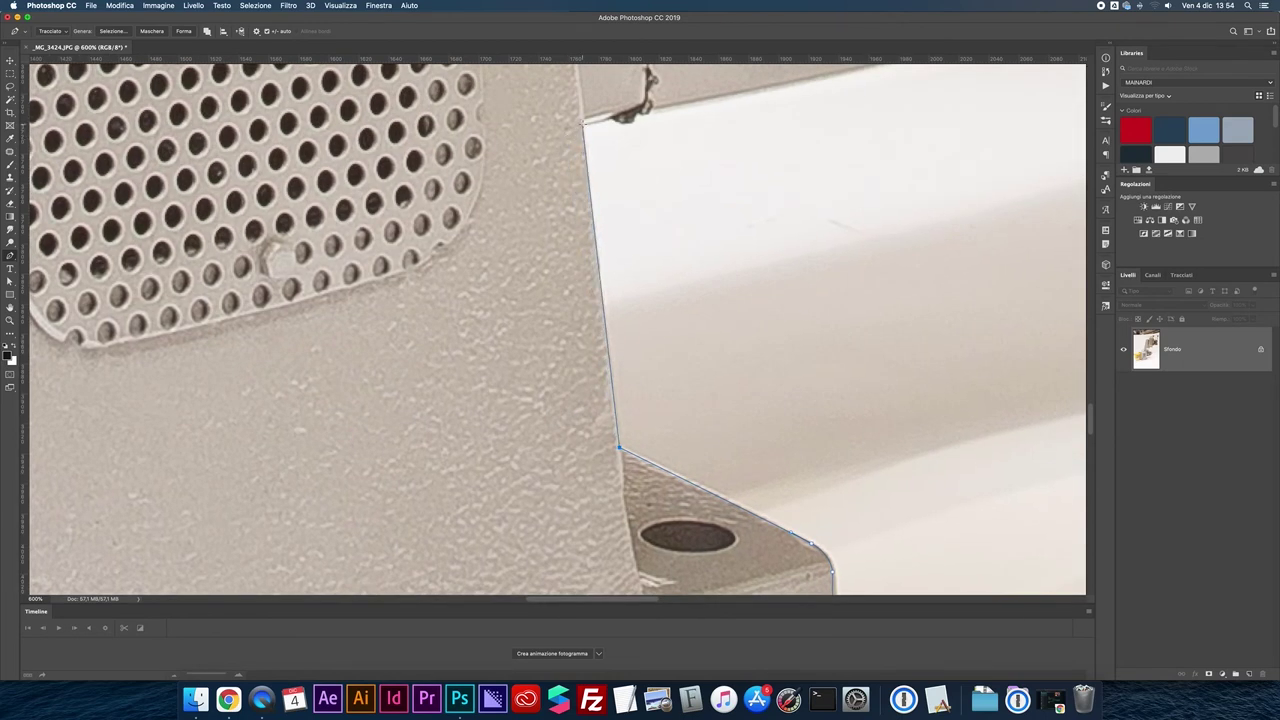
pyautogui.click(614, 117)
pyautogui.click(651, 113)
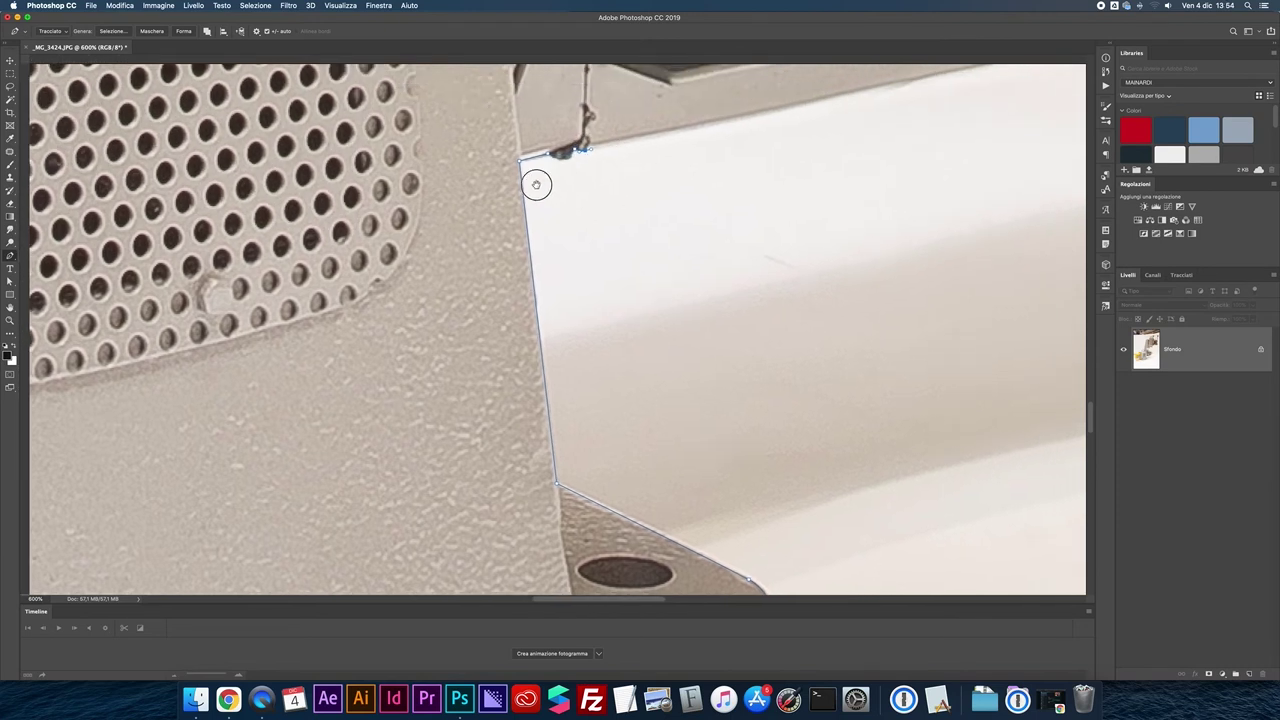
# - Anchor the path at the vent housing's corner and where it meets the fan cover curve
pyautogui.hscroll(5, 560, 200)
pyautogui.scroll(2, 560, 200)
pyautogui.hscroll(5, 561, 216)
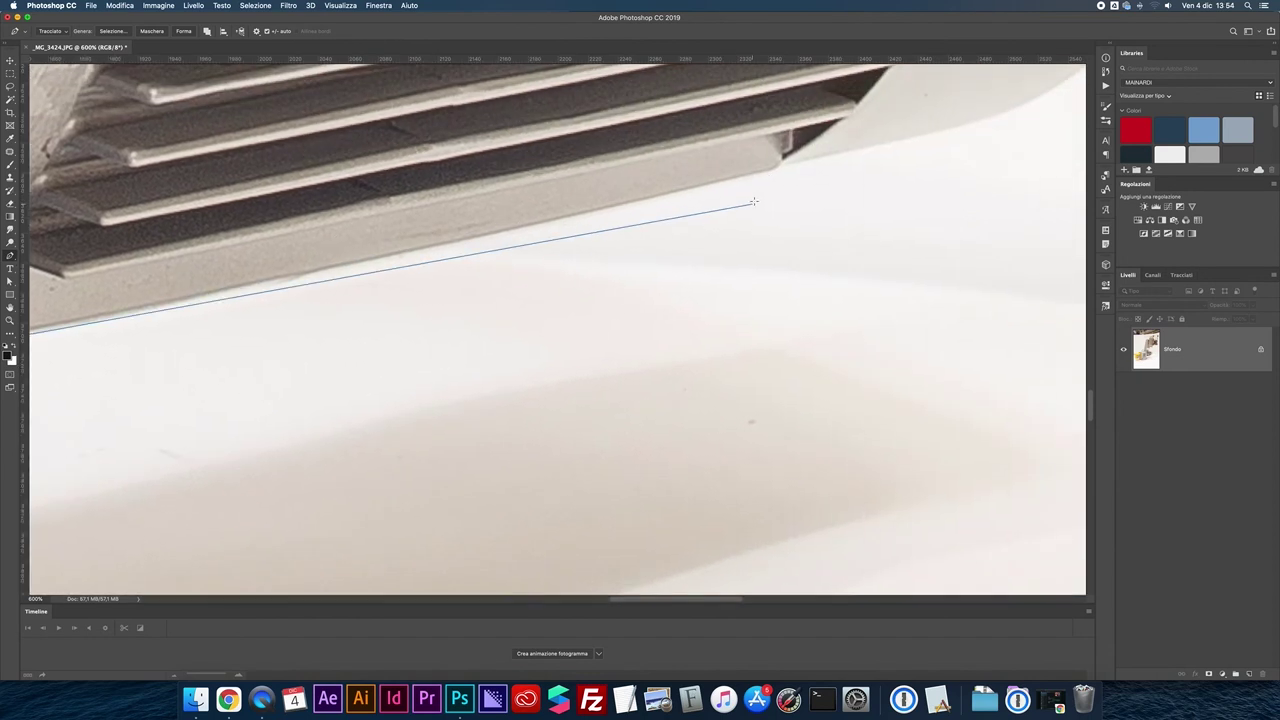
pyautogui.click(784, 165)
pyautogui.hscroll(5, 811, 146)
pyautogui.scroll(2, 811, 146)
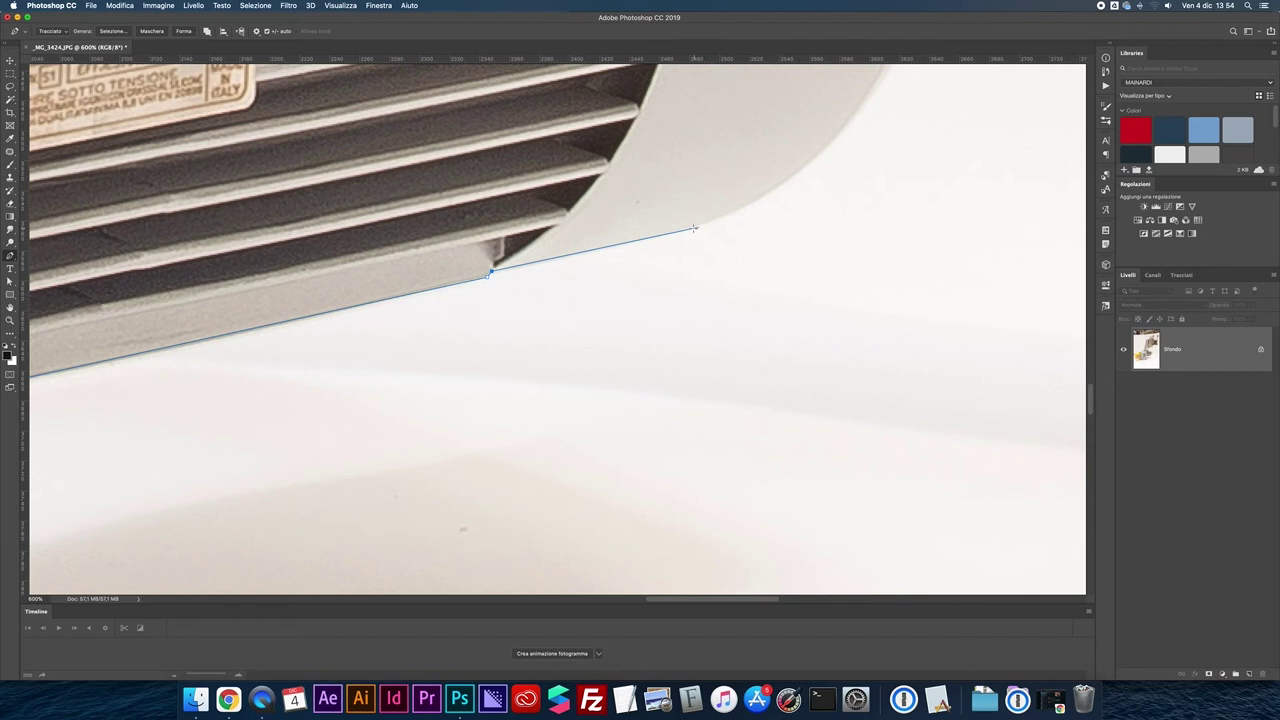
pyautogui.click(657, 235)
pyautogui.hscroll(6, 611, 260)
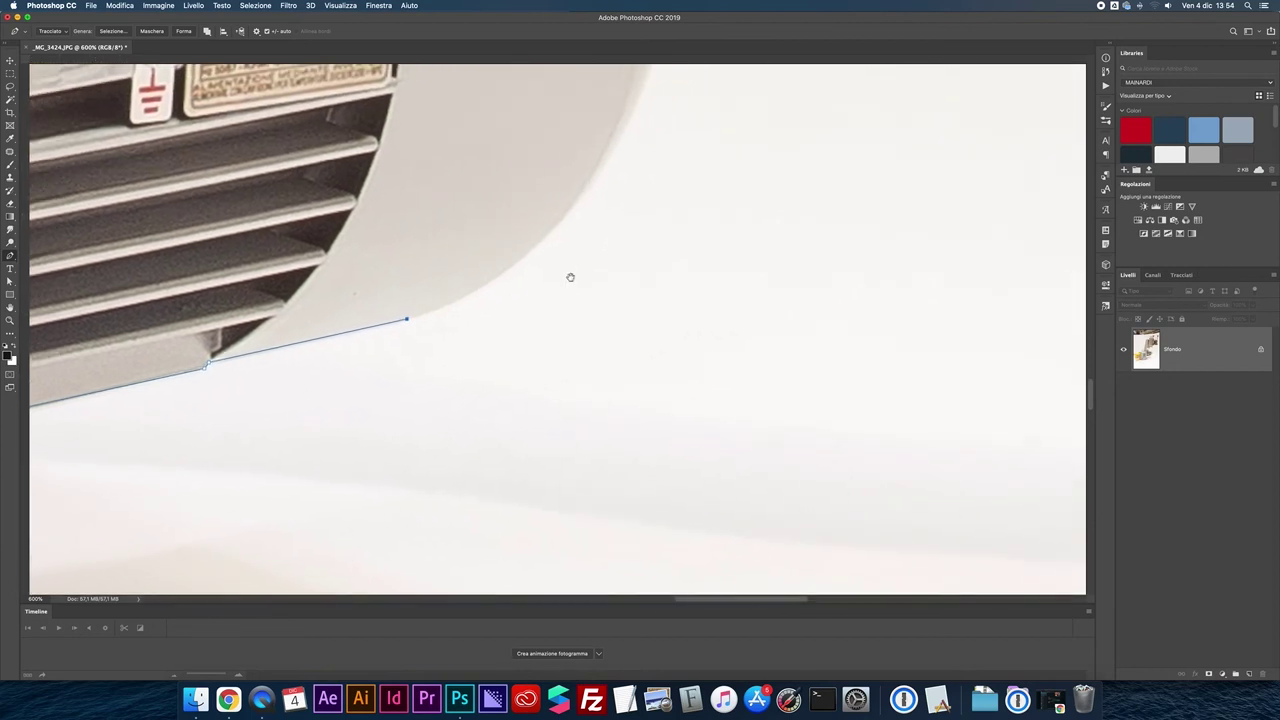
pyautogui.scroll(2, 569, 277)
# - Curve the path around the fan cover's rim and along its top to the terminal box corner
pyautogui.press('super+minus')
pyautogui.press('super+minus')
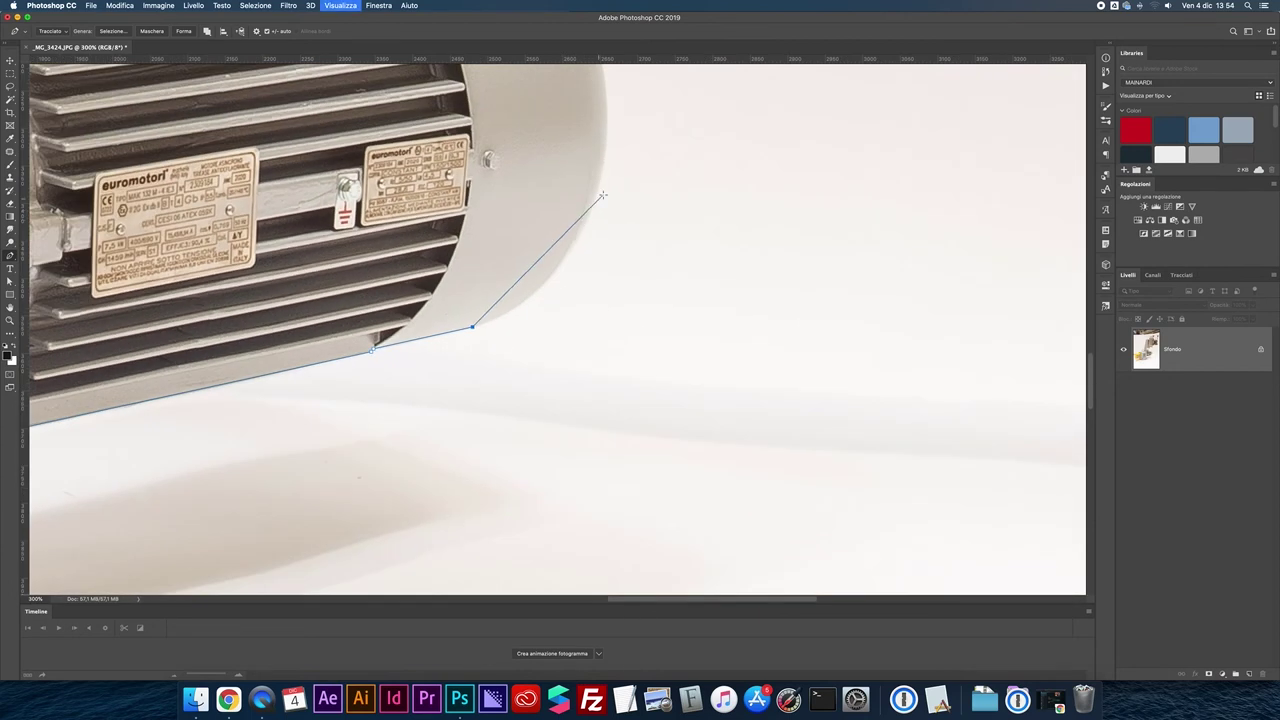
pyautogui.moveTo(599, 185); pyautogui.dragTo(627, 68)
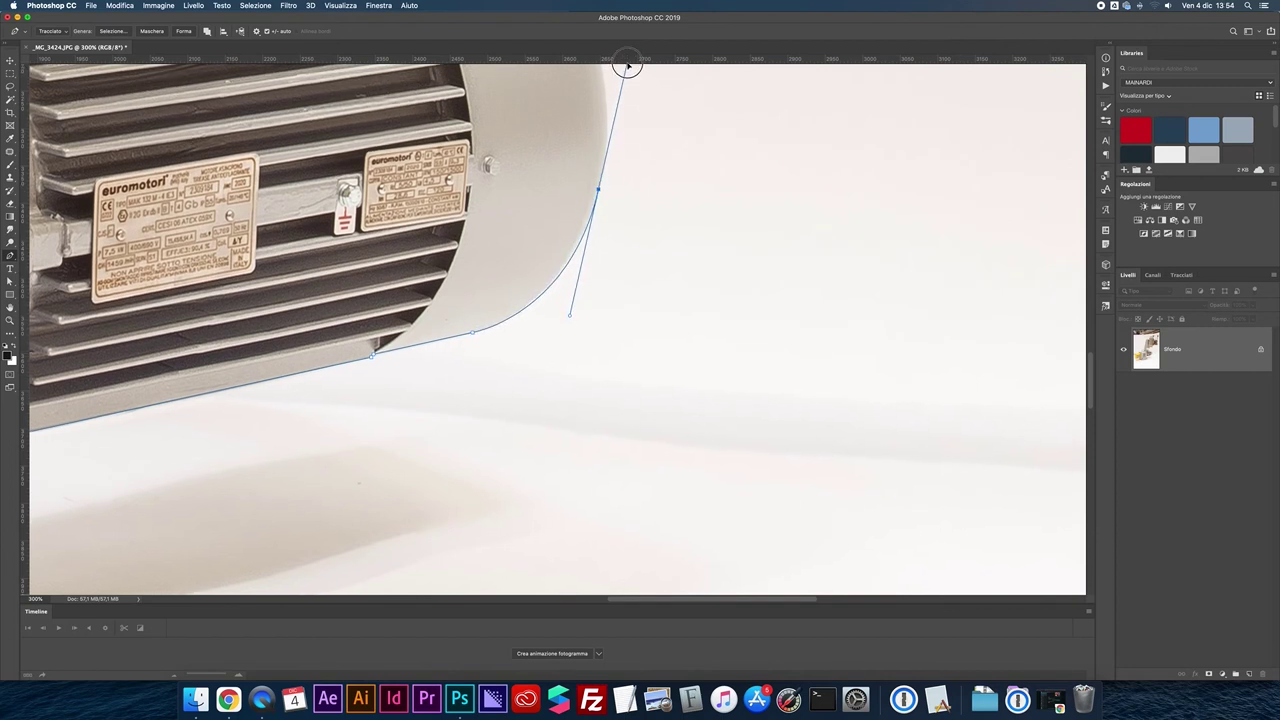
pyautogui.scroll(5, 646, 200)
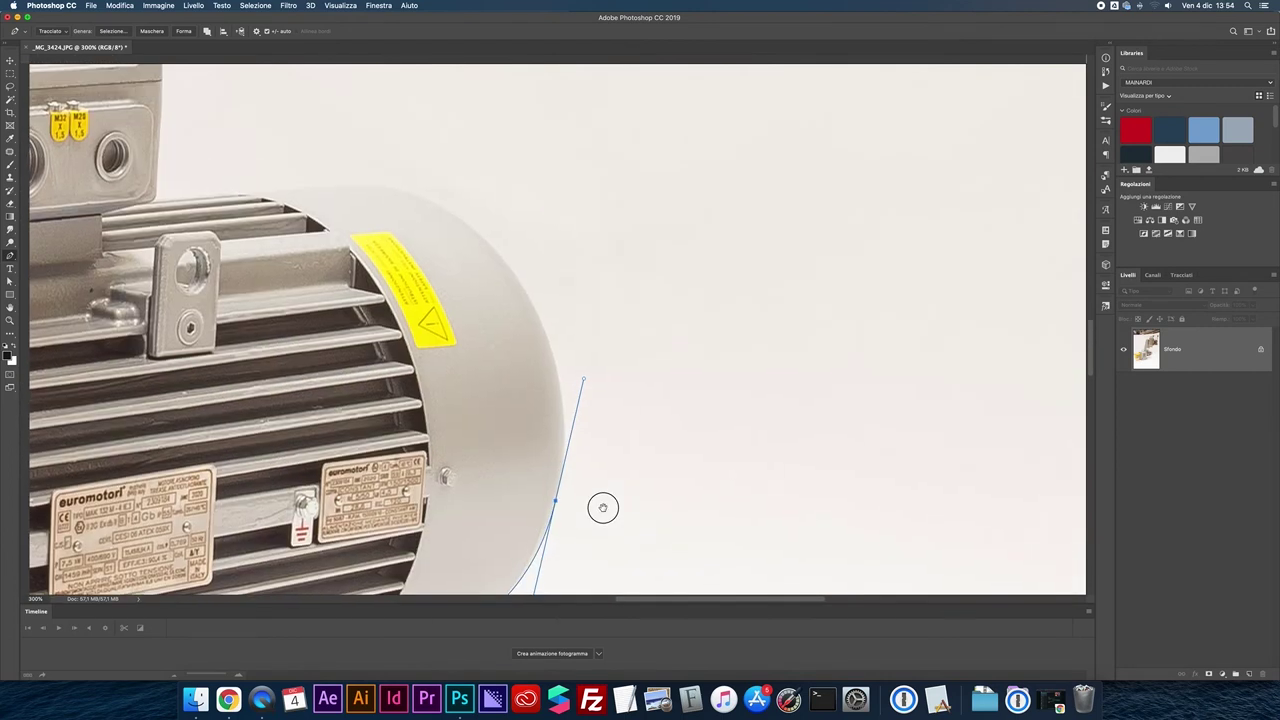
pyautogui.click(503, 270)
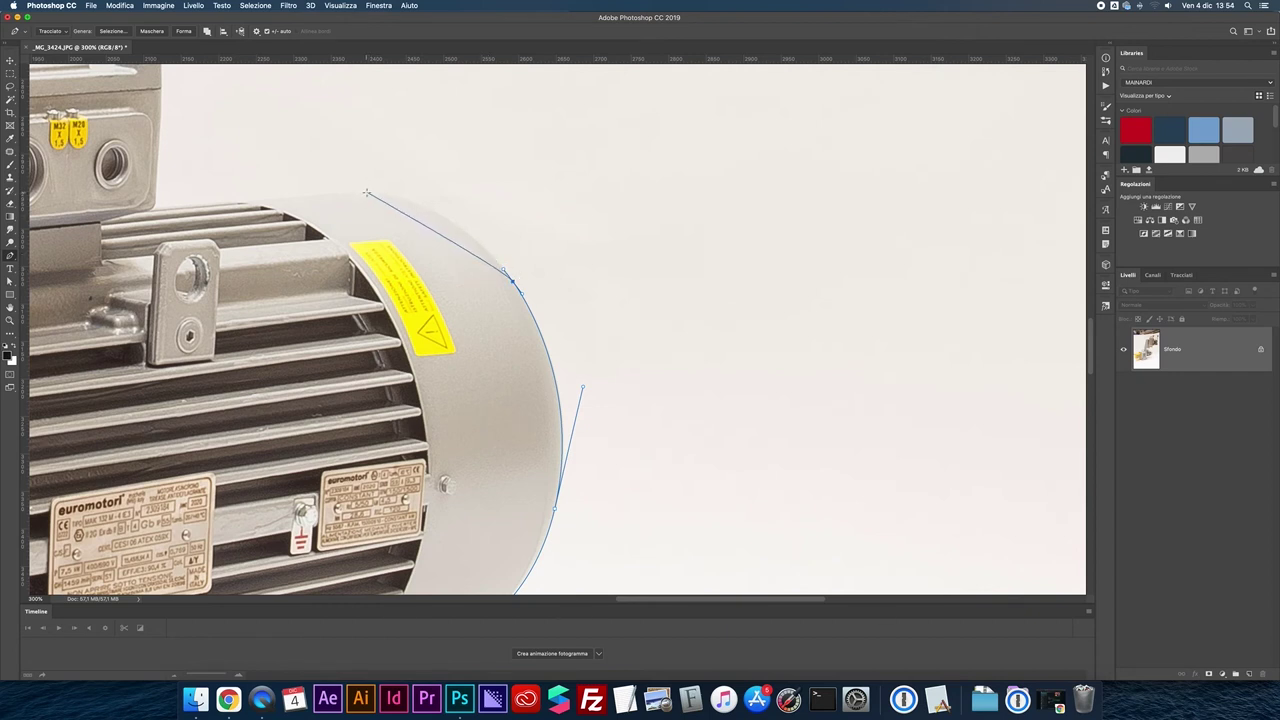
pyautogui.moveTo(366, 192); pyautogui.dragTo(155, 207)
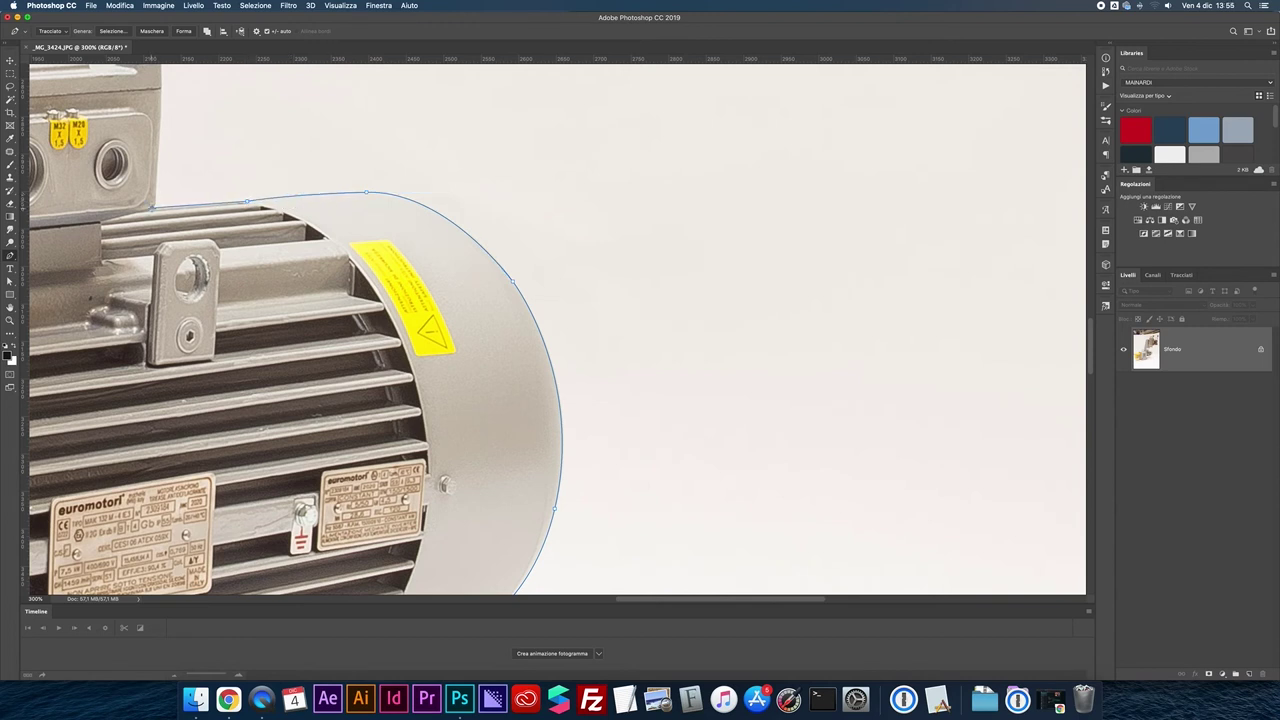
pyautogui.press('super+plus')
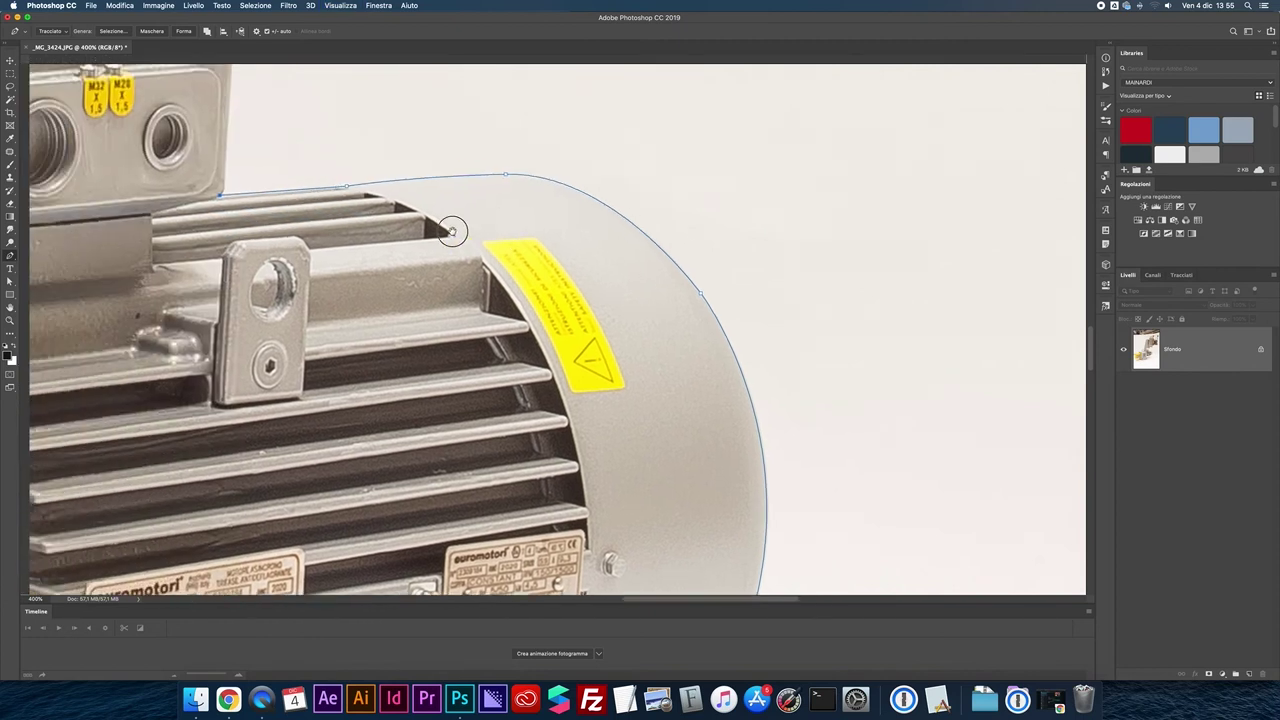
pyautogui.press('super+plus')
pyautogui.press('super+plus')
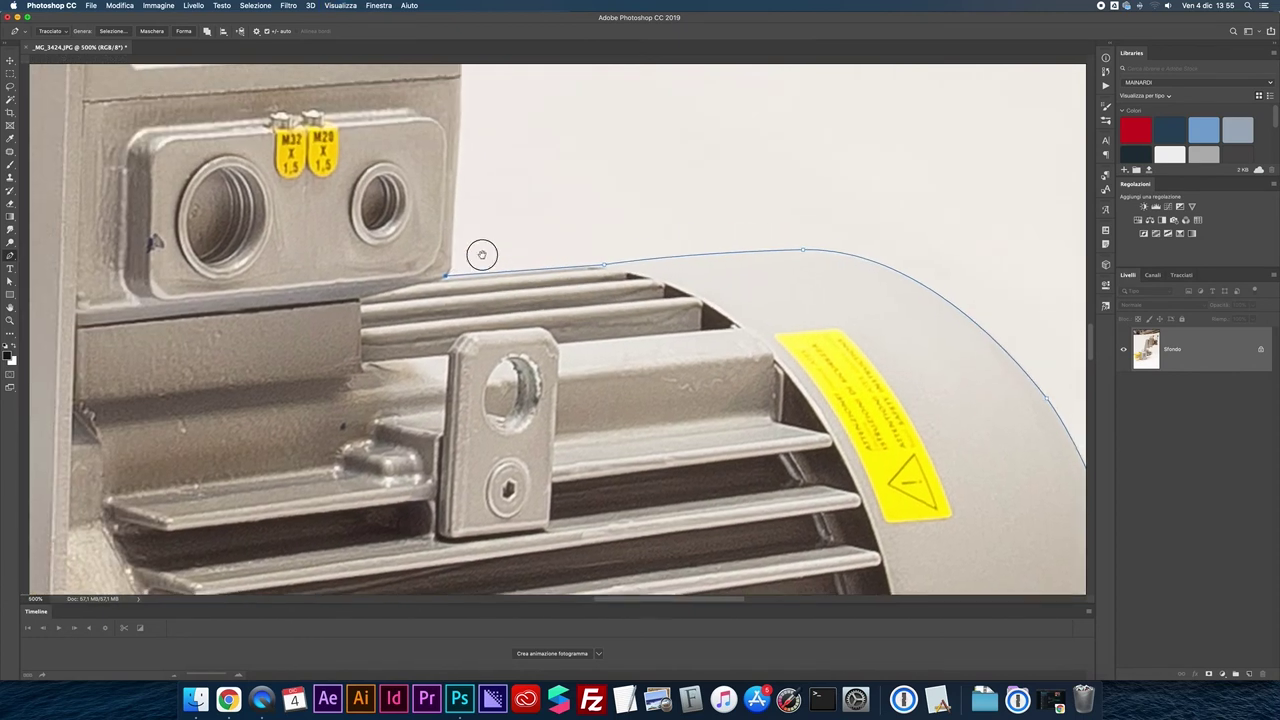
pyautogui.moveTo(436, 256); pyautogui.dragTo(437, 247)
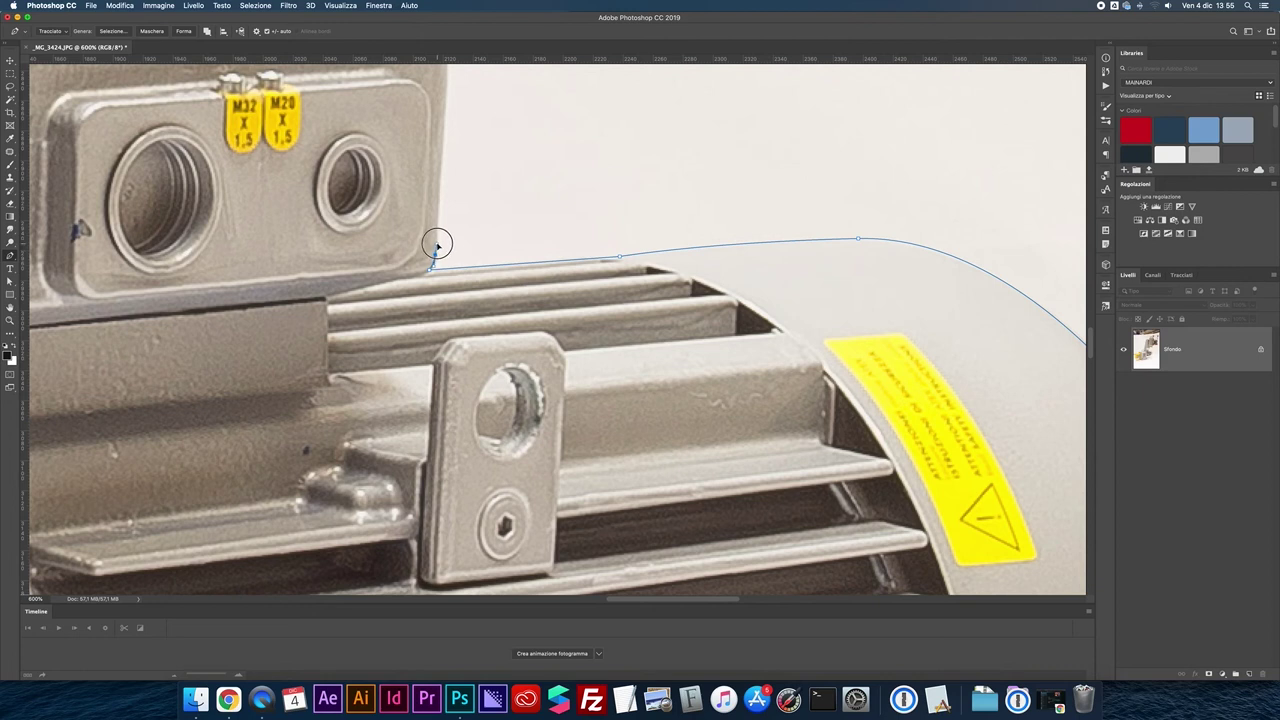
pyautogui.scroll(5, 450, 270)
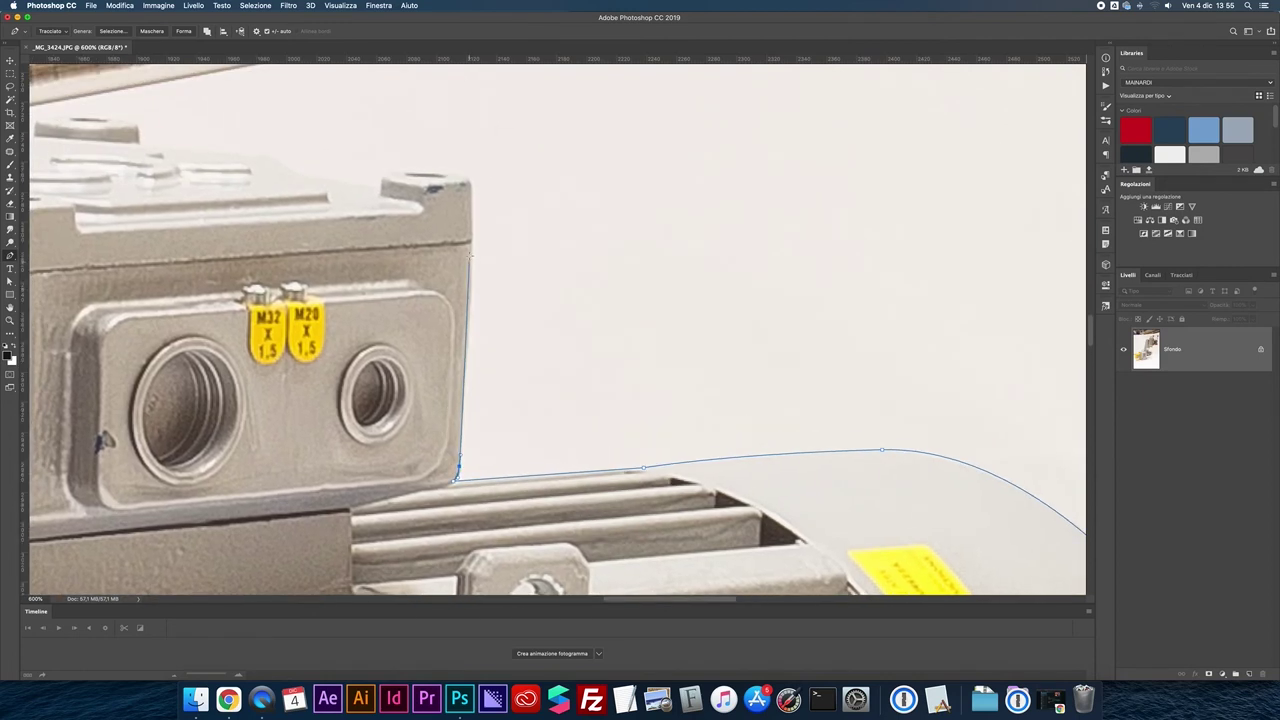
# - Trace up the terminal box, around its top boss and across its top edge to the left boss
pyautogui.click(471, 243)
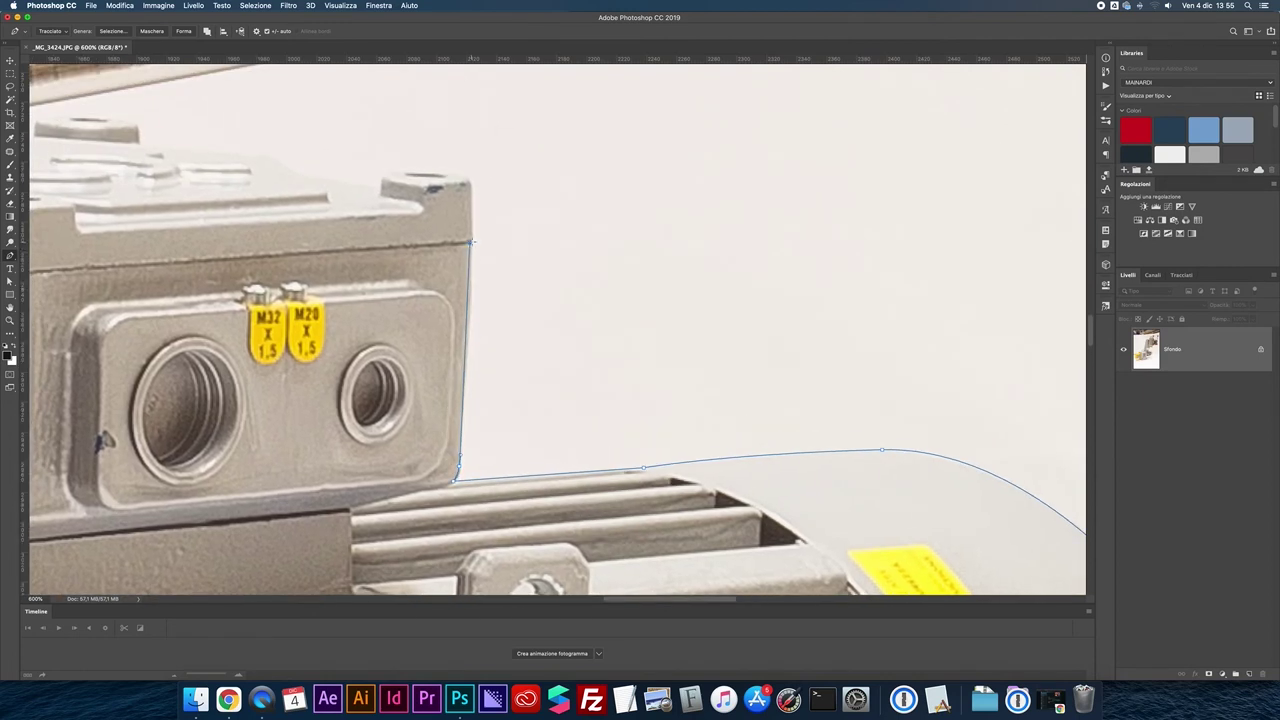
pyautogui.click(458, 176)
pyautogui.click(382, 178)
pyautogui.moveTo(337, 166); pyautogui.dragTo(403, 242)
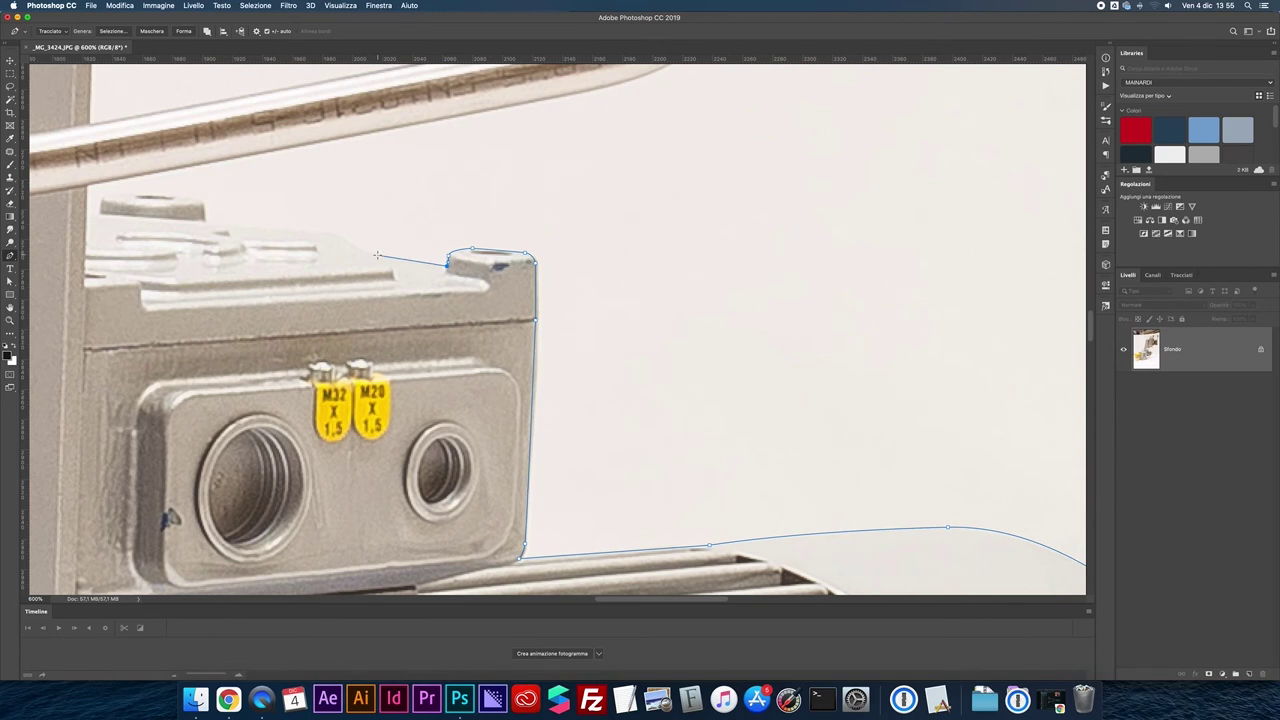
pyautogui.moveTo(349, 242); pyautogui.dragTo(342, 234)
pyautogui.click(204, 220)
# - Curve around the left boss, down the box's left edge, and along the tube's underside
pyautogui.hscroll(-5, 203, 203)
pyautogui.scroll(2, 203, 203)
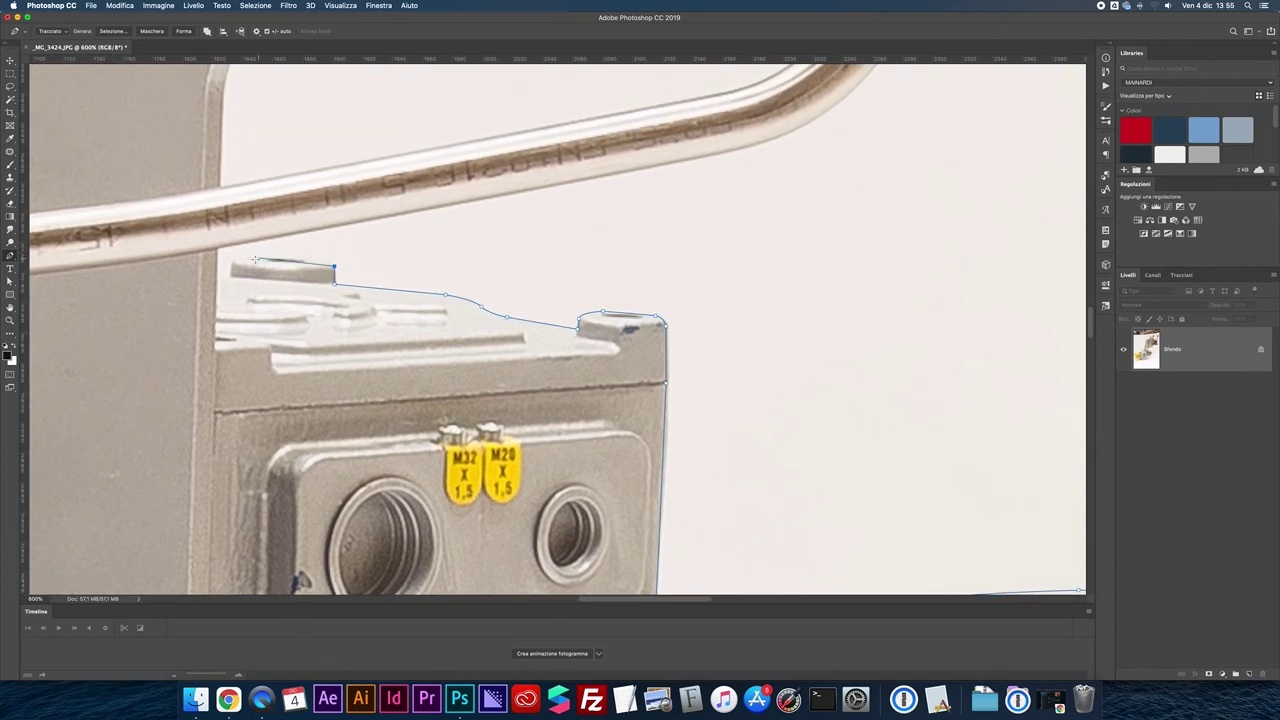
pyautogui.moveTo(253, 258); pyautogui.dragTo(193, 265)
pyautogui.keyDown('alt'); pyautogui.click(253, 258); pyautogui.keyUp('alt')
pyautogui.click(231, 260)
pyautogui.click(216, 276)
pyautogui.click(217, 247)
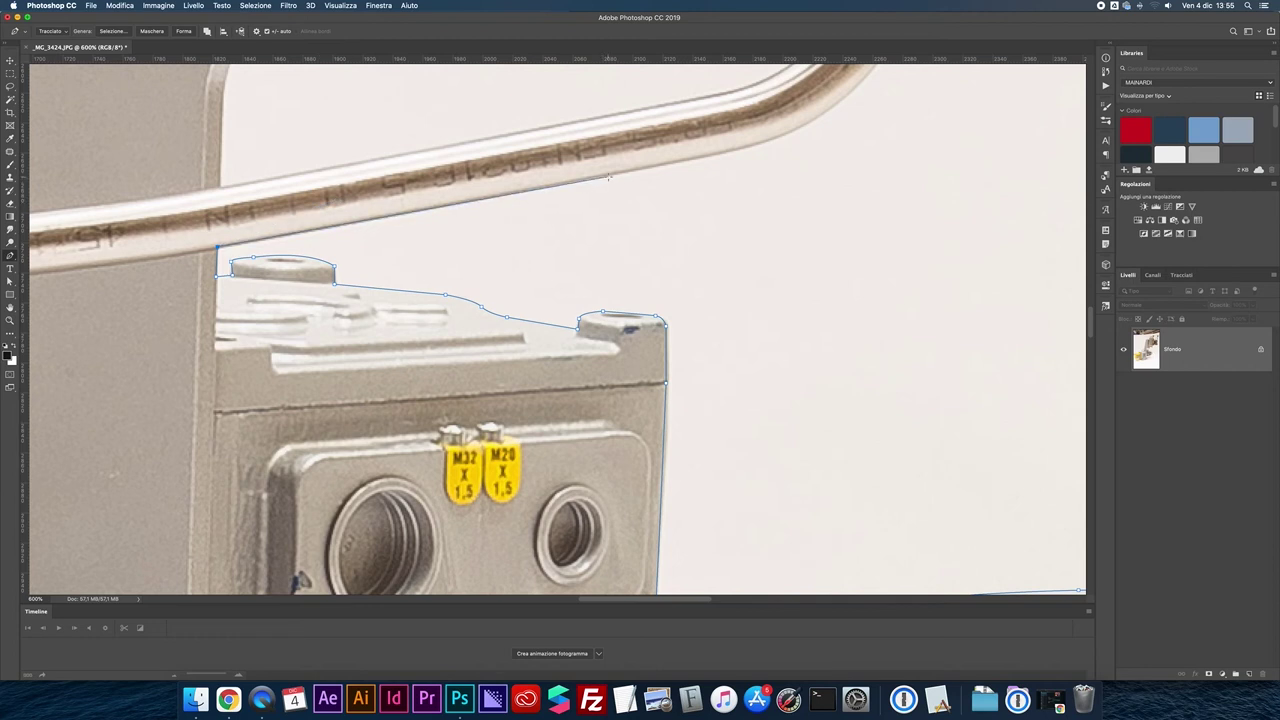
pyautogui.moveTo(607, 176); pyautogui.dragTo(623, 175)
# - Trace the tube's lower edge and curved bend up to the top of the tube
pyautogui.press('super+minus')
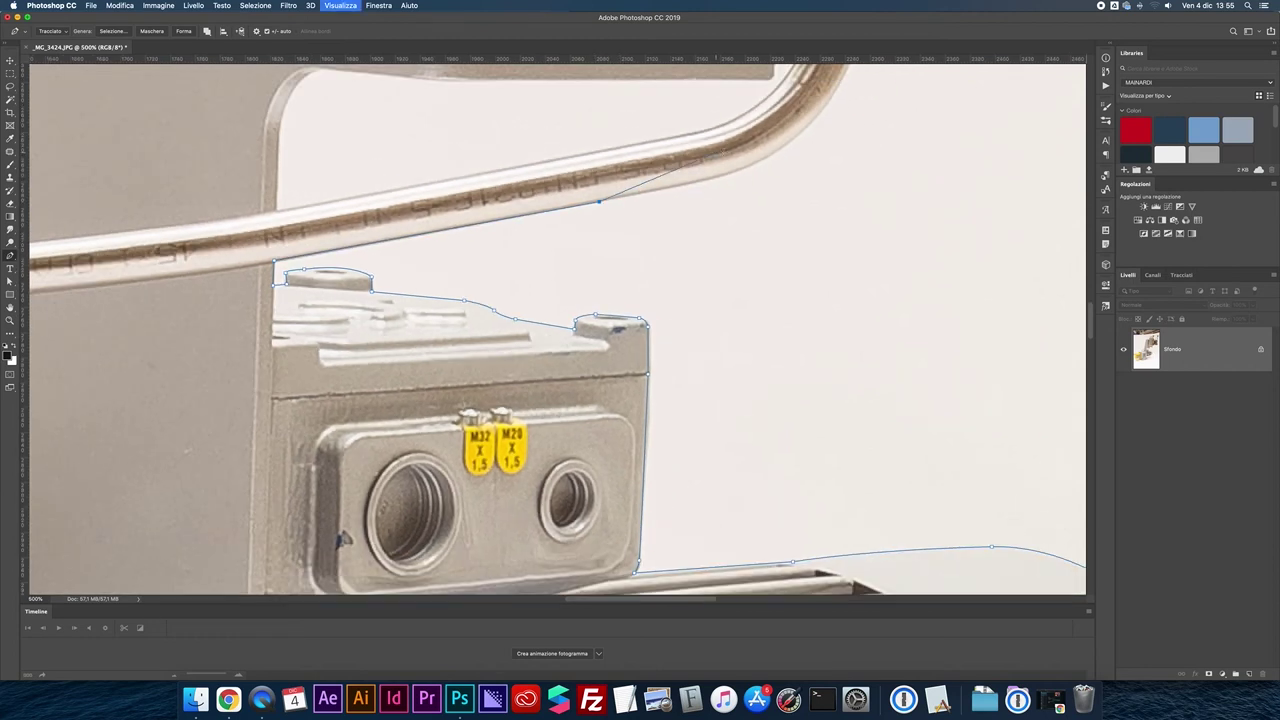
pyautogui.hscroll(5, 557, 209)
pyautogui.click(412, 252)
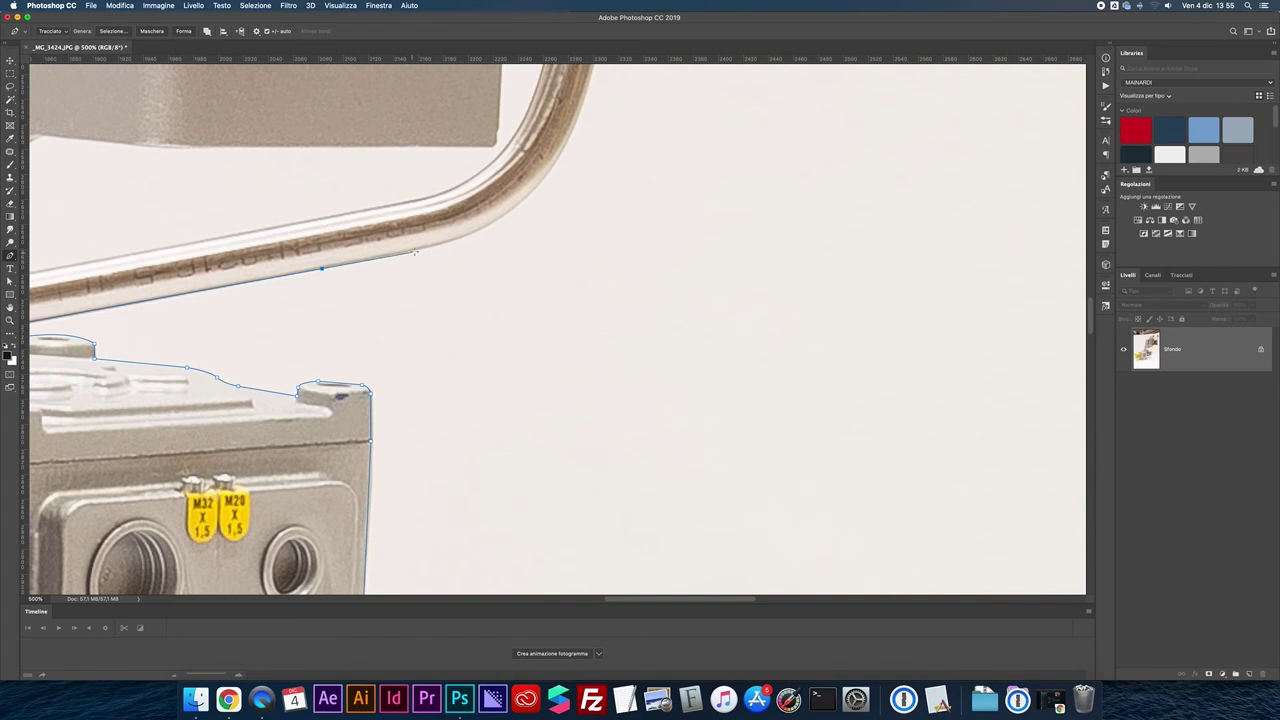
pyautogui.moveTo(522, 238); pyautogui.dragTo(430, 338)
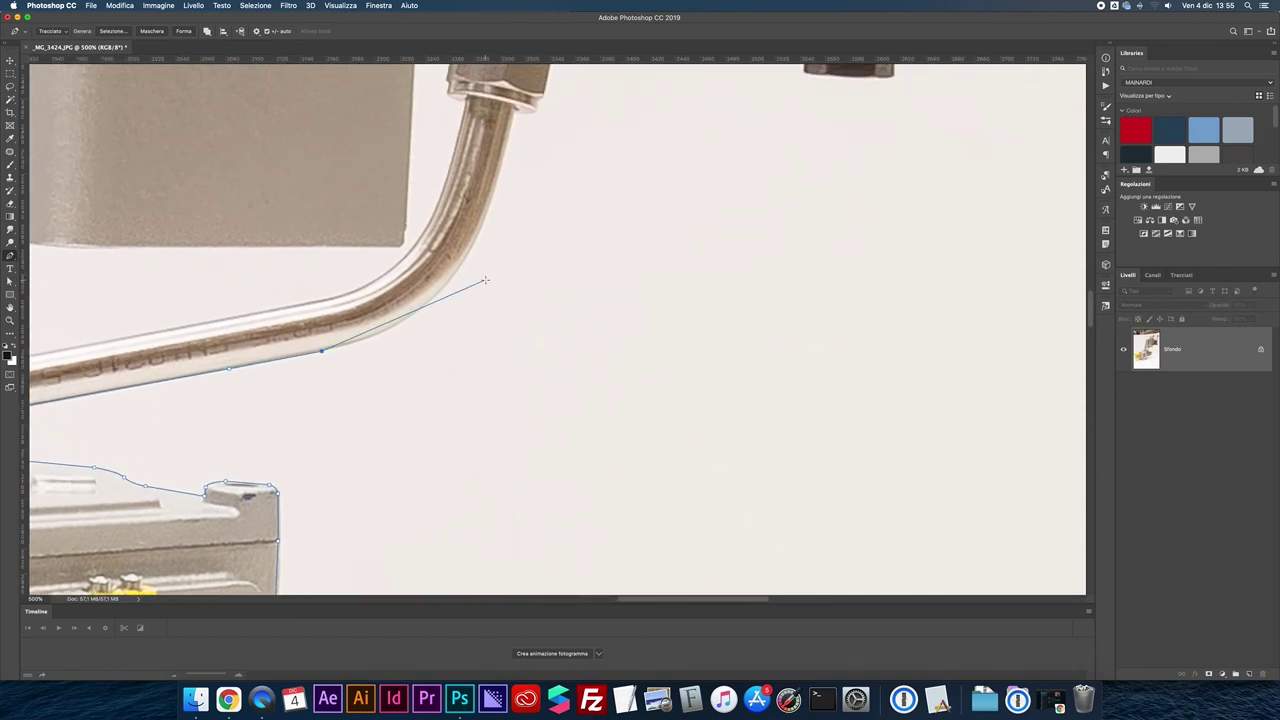
pyautogui.moveTo(484, 219); pyautogui.dragTo(525, 101)
pyautogui.keyDown('alt'); pyautogui.click(486, 217); pyautogui.keyUp('alt')
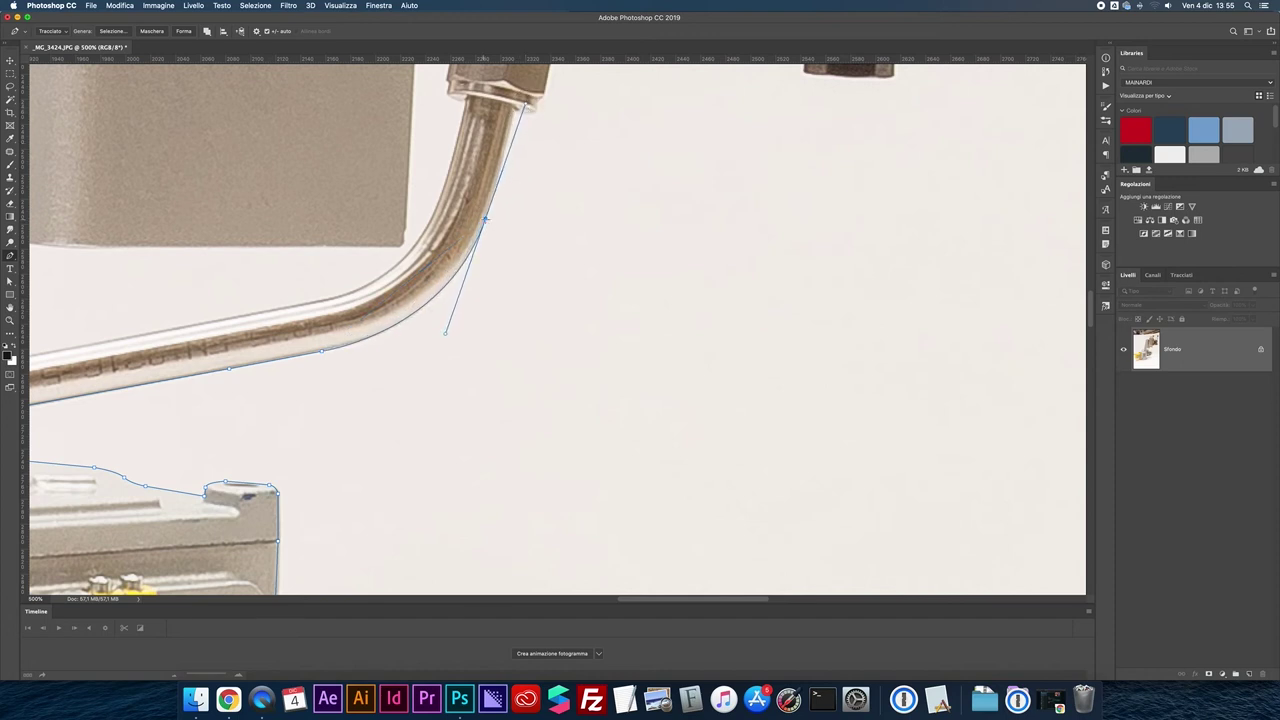
pyautogui.click(514, 112)
pyautogui.moveTo(514, 110); pyautogui.dragTo(518, 86)
# - Curve the path from the tube top into the base of the fitting
pyautogui.press('super+plus')
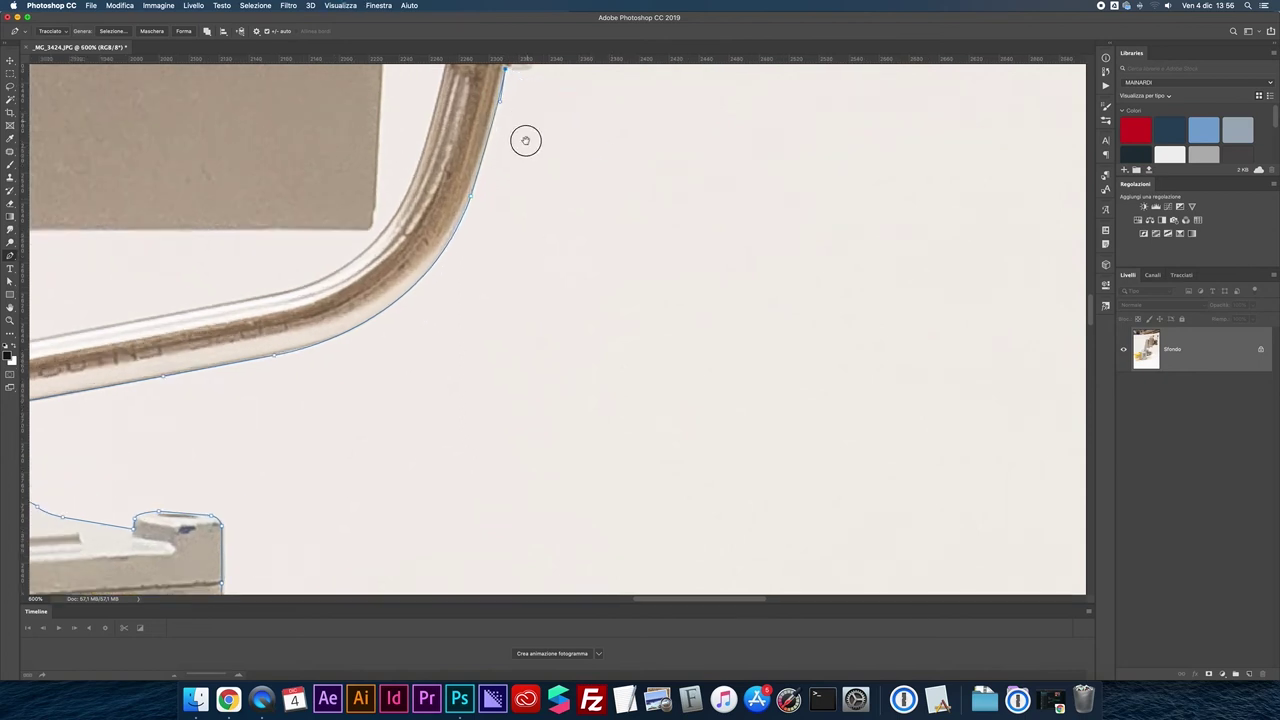
pyautogui.scroll(5, 523, 137)
pyautogui.moveTo(474, 270); pyautogui.dragTo(502, 270)
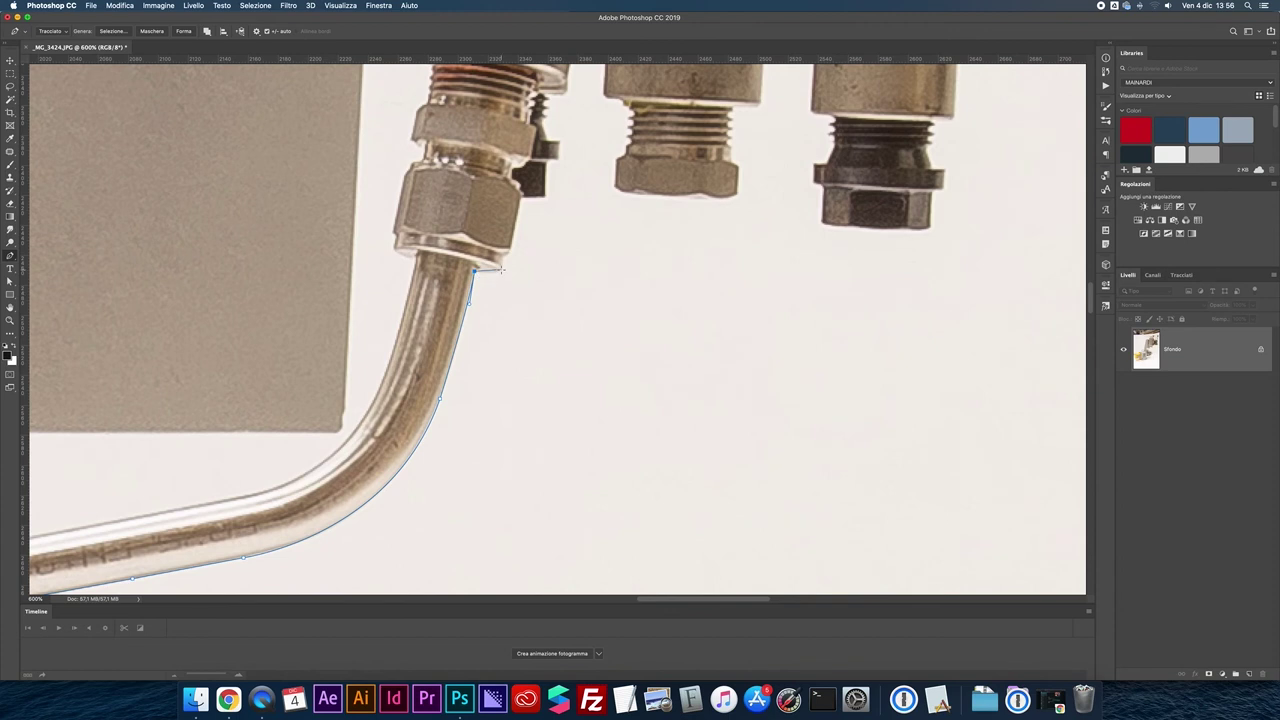
pyautogui.press('super+plus')
pyautogui.press('super+plus')
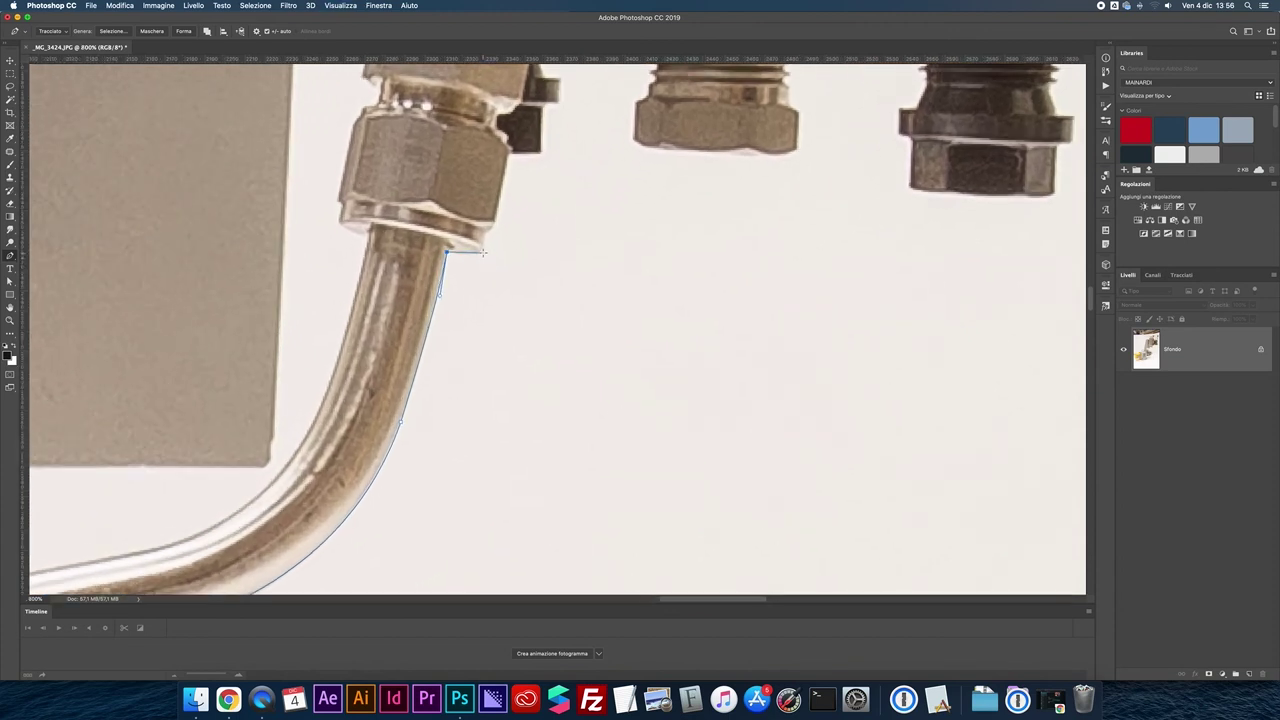
pyautogui.moveTo(483, 252); pyautogui.dragTo(482, 245)
pyautogui.press('super+minus')
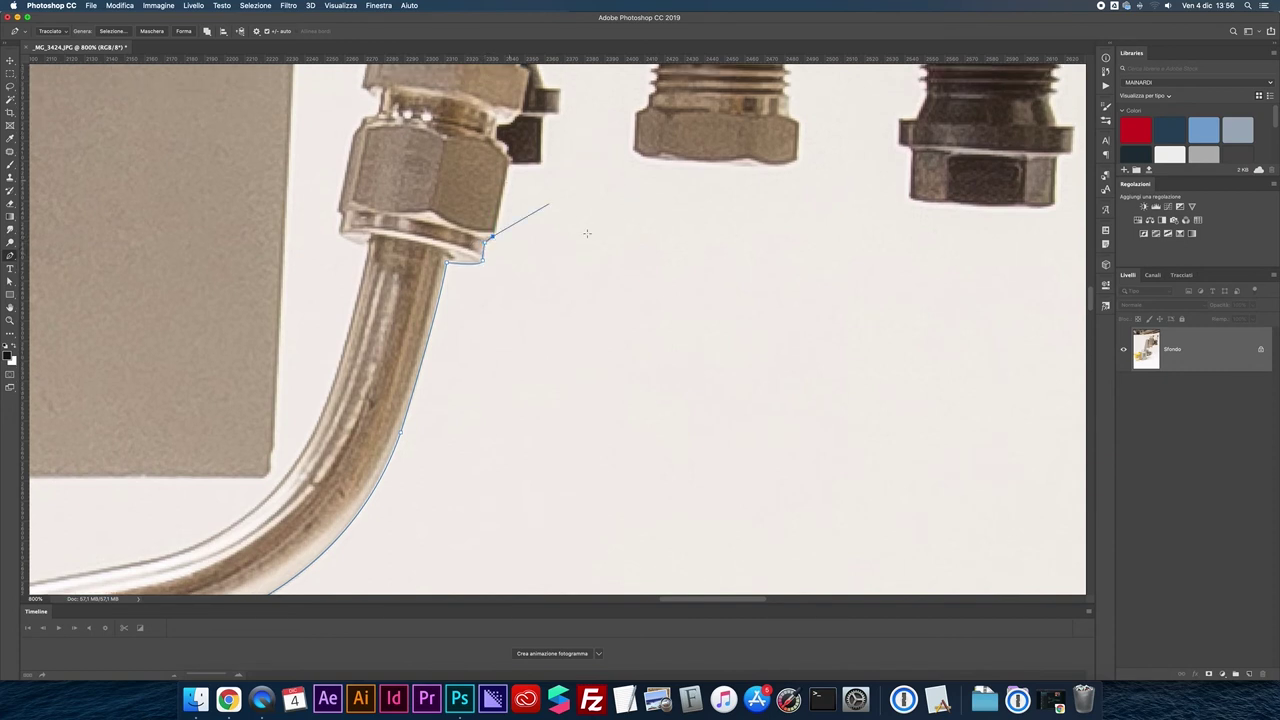
pyautogui.scroll(5, 549, 222)
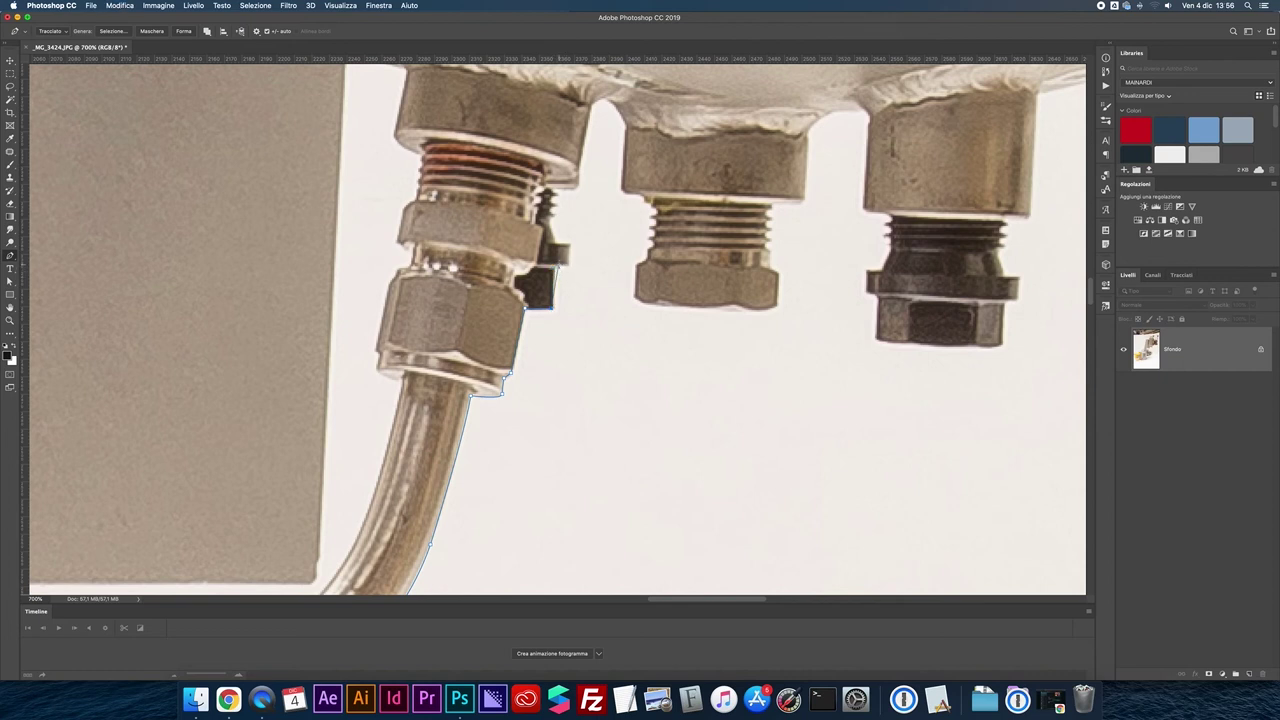
# - Outline the dark block, then trace up the fitting stem and over the left fitting's top
pyautogui.click(569, 264)
pyautogui.click(544, 221)
pyautogui.click(549, 201)
pyautogui.click(552, 196)
pyautogui.click(578, 184)
pyautogui.scroll(2, 580, 184)
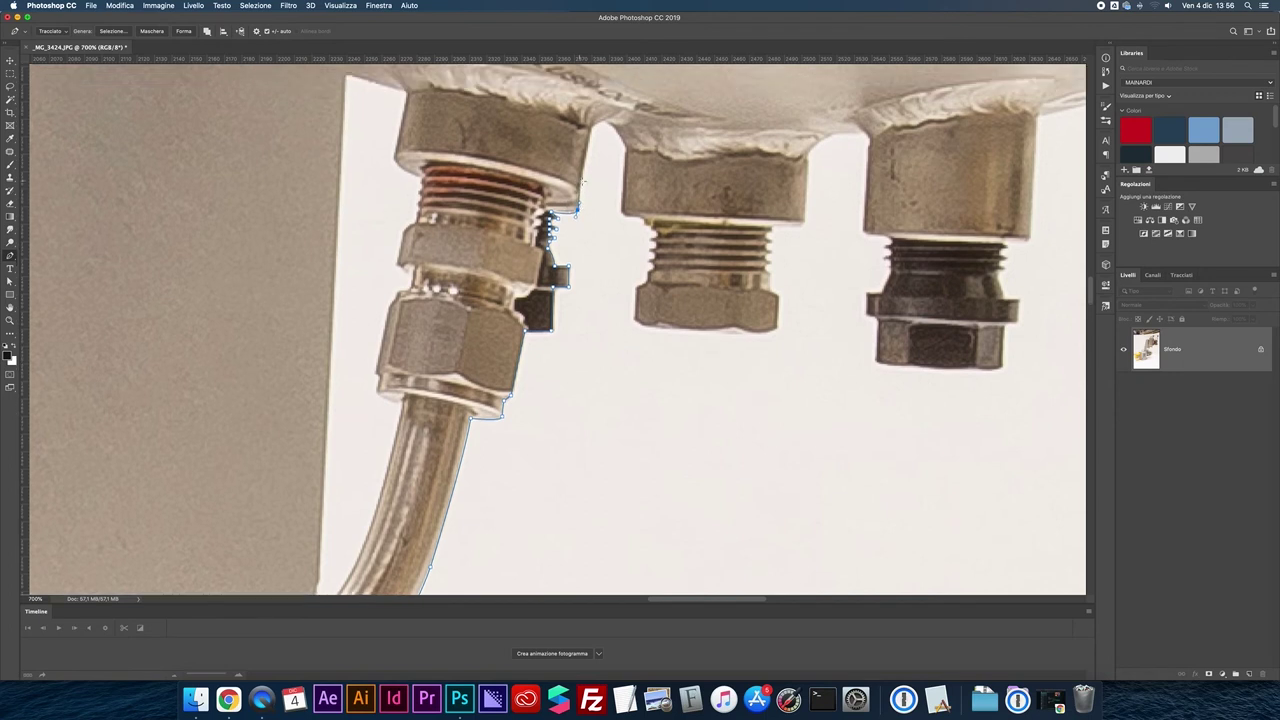
pyautogui.moveTo(593, 123); pyautogui.dragTo(602, 110)
pyautogui.moveTo(625, 150); pyautogui.dragTo(638, 192)
pyautogui.keyDown('alt'); pyautogui.click(625, 150); pyautogui.keyUp('alt')
# - Place corner anchors down each thread ridge on the middle fitting's left edge
pyautogui.click(645, 240)
pyautogui.keyDown('alt'); pyautogui.click(649, 239); pyautogui.keyUp('alt')
pyautogui.click(655, 242)
pyautogui.click(654, 249)
pyautogui.click(656, 257)
pyautogui.click(648, 259)
pyautogui.click(651, 262)
pyautogui.click(652, 268)
pyautogui.click(648, 276)
pyautogui.click(637, 285)
pyautogui.scroll(-1, 637, 285)
# - Outline the nut's bottom edge and climb its right side
pyautogui.click(637, 296)
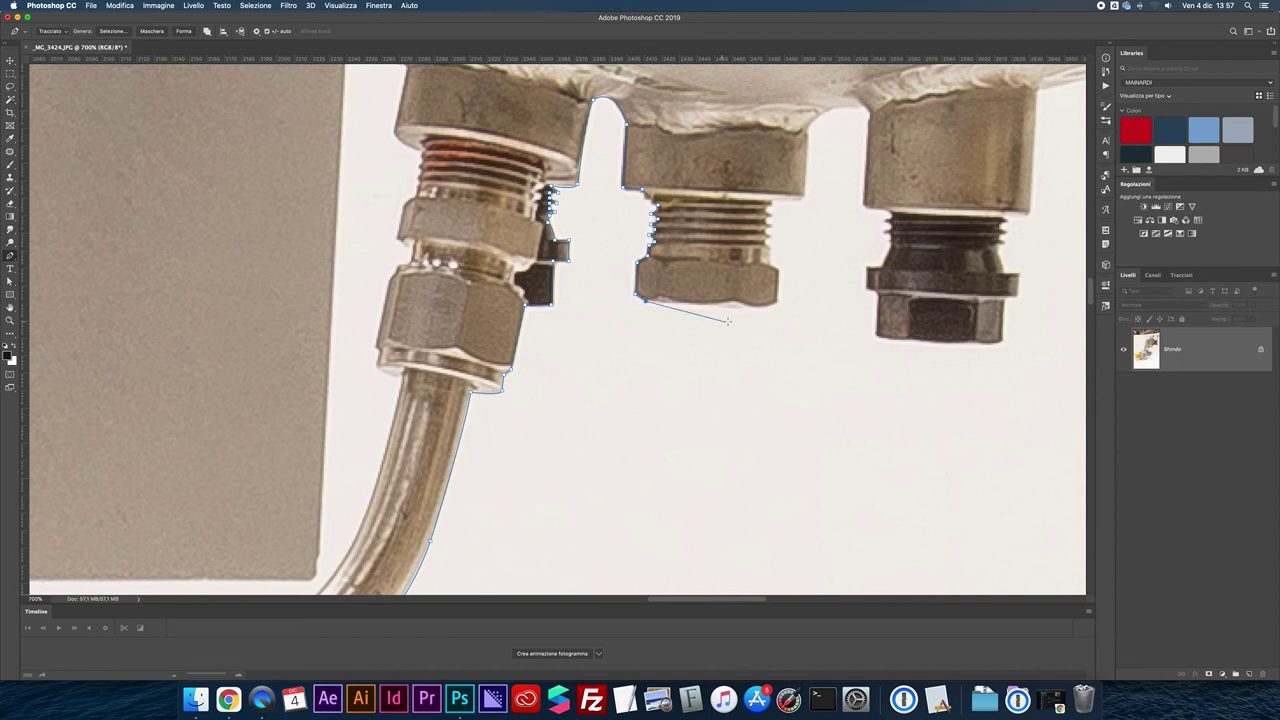
pyautogui.click(766, 307)
pyautogui.click(766, 243)
pyautogui.click(770, 237)
# - Trace the thread ridges up the right side of the middle fitting
pyautogui.scroll(3, 770, 237)
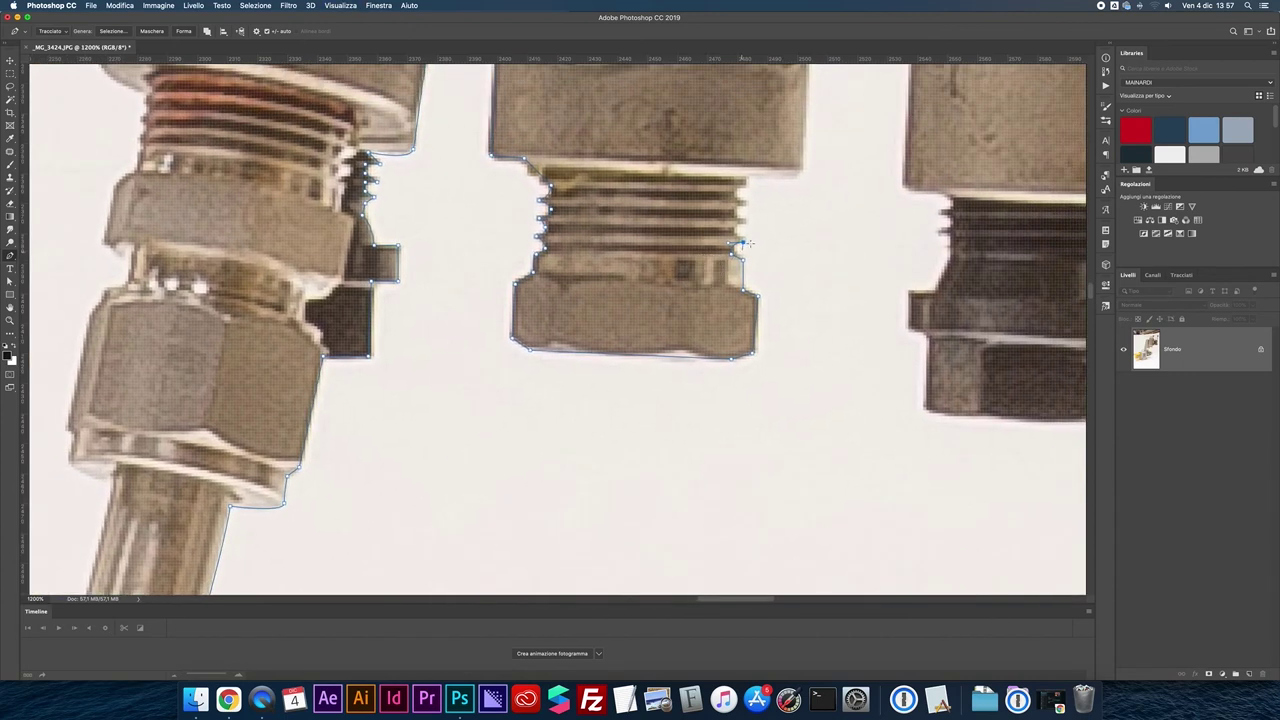
pyautogui.click(741, 243)
pyautogui.click(748, 221)
pyautogui.click(746, 220)
pyautogui.click(745, 203)
pyautogui.click(737, 192)
pyautogui.click(746, 181)
# - Outline the fitting's top along the weld and down the right fitting's left edge
pyautogui.hotkey('ctrl', '-')
pyautogui.click(721, 213)
pyautogui.click(724, 145)
pyautogui.click(755, 122)
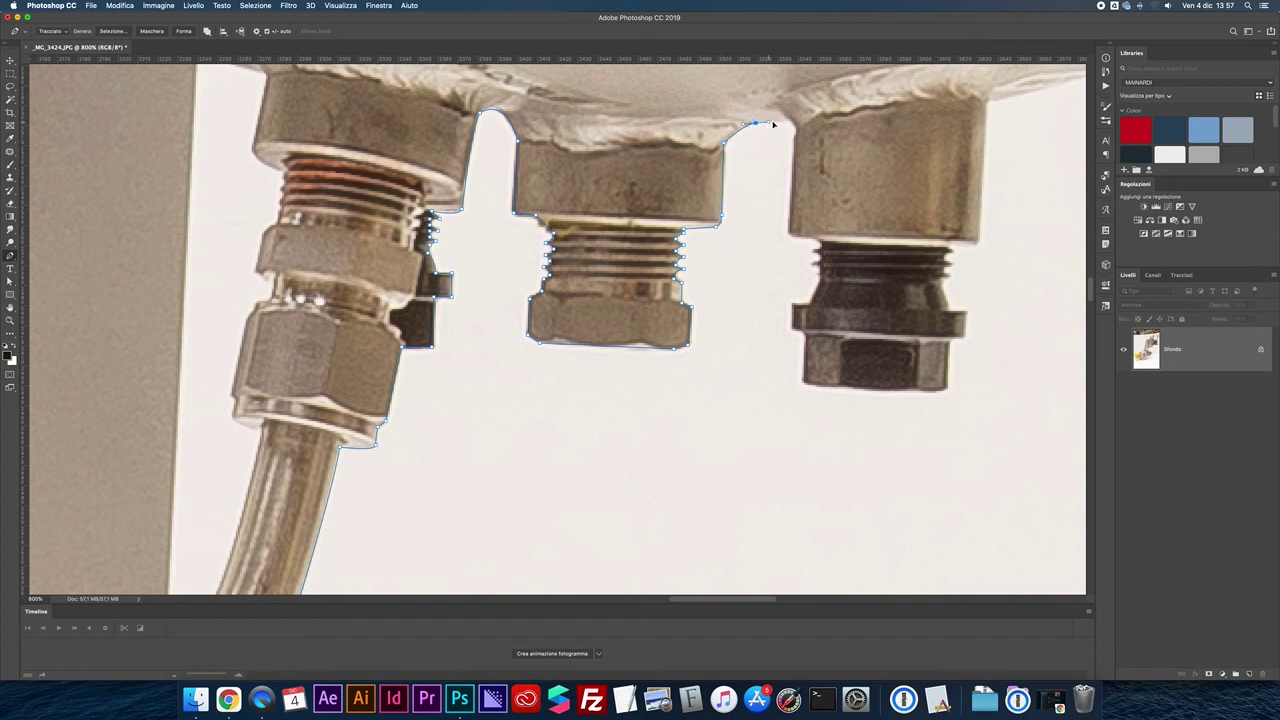
pyautogui.click(790, 119)
pyautogui.click(789, 236)
pyautogui.click(820, 243)
# - Trace down the right fitting's edge, around the nut and along its bottom
pyautogui.moveTo(814, 264); pyautogui.dragTo(806, 268)
pyautogui.click(818, 268)
pyautogui.click(812, 297)
pyautogui.click(792, 304)
pyautogui.click(791, 328)
pyautogui.click(805, 336)
pyautogui.click(803, 339)
pyautogui.scroll(-1, 800, 336)
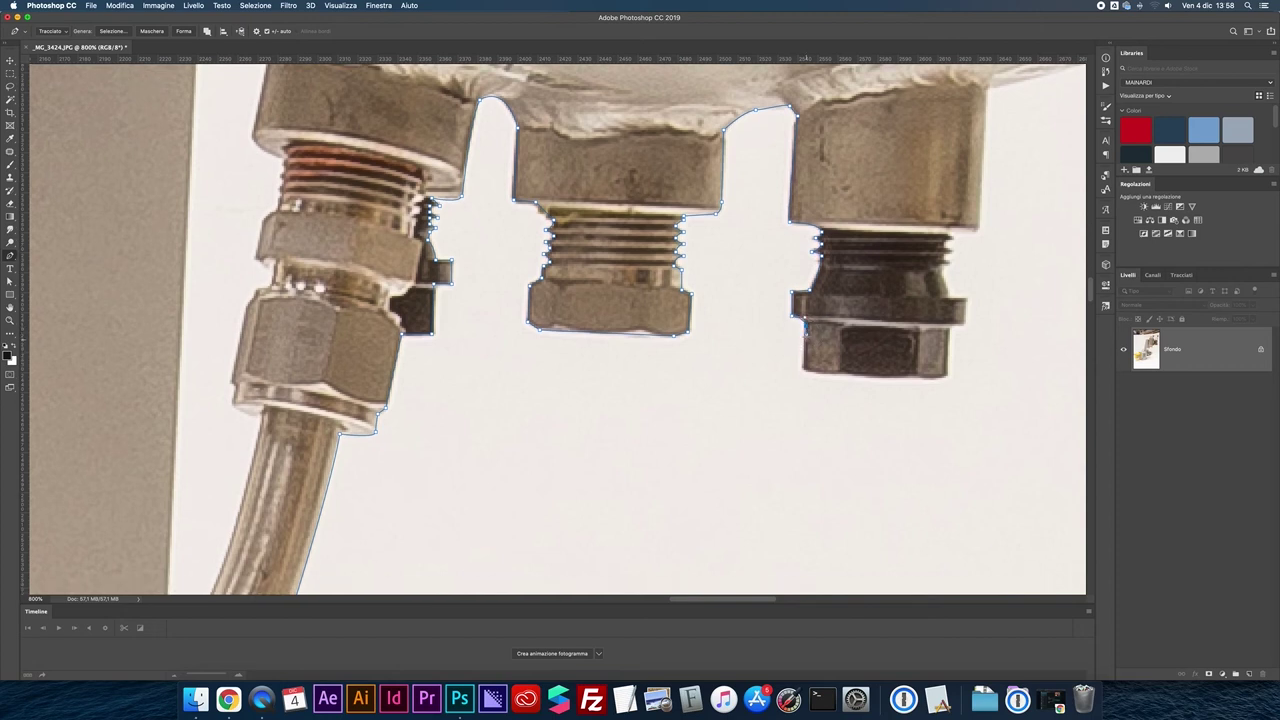
pyautogui.click(804, 370)
pyautogui.click(940, 380)
# - Follow the rightmost fitting's thread edge and collar up to the tank's underside
pyautogui.press('super+plus')
pyautogui.hscroll(5, 768, 290)
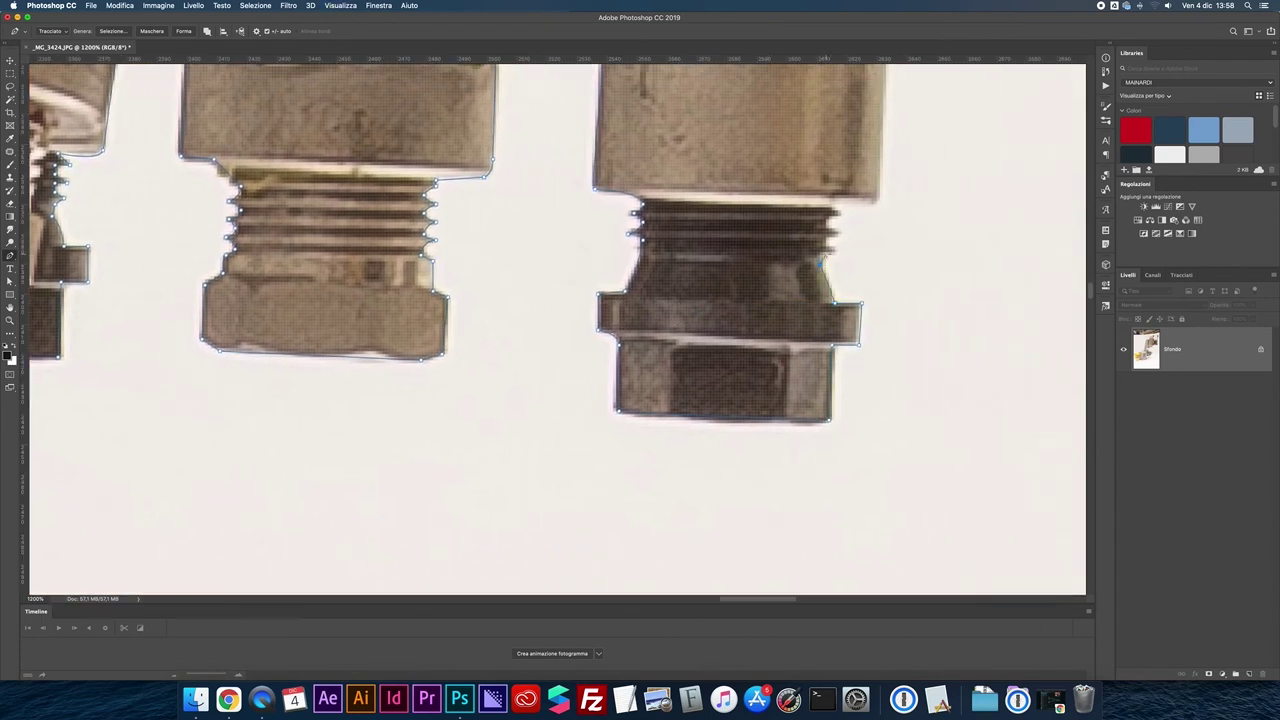
pyautogui.moveTo(821, 252); pyautogui.dragTo(843, 251)
pyautogui.click(835, 252)
pyautogui.click(828, 243)
pyautogui.click(836, 233)
pyautogui.click(838, 234)
pyautogui.click(828, 222)
pyautogui.click(840, 212)
pyautogui.moveTo(877, 201); pyautogui.dragTo(886, 201)
pyautogui.scroll(-3, 883, 203)
pyautogui.scroll(2, 871, 214)
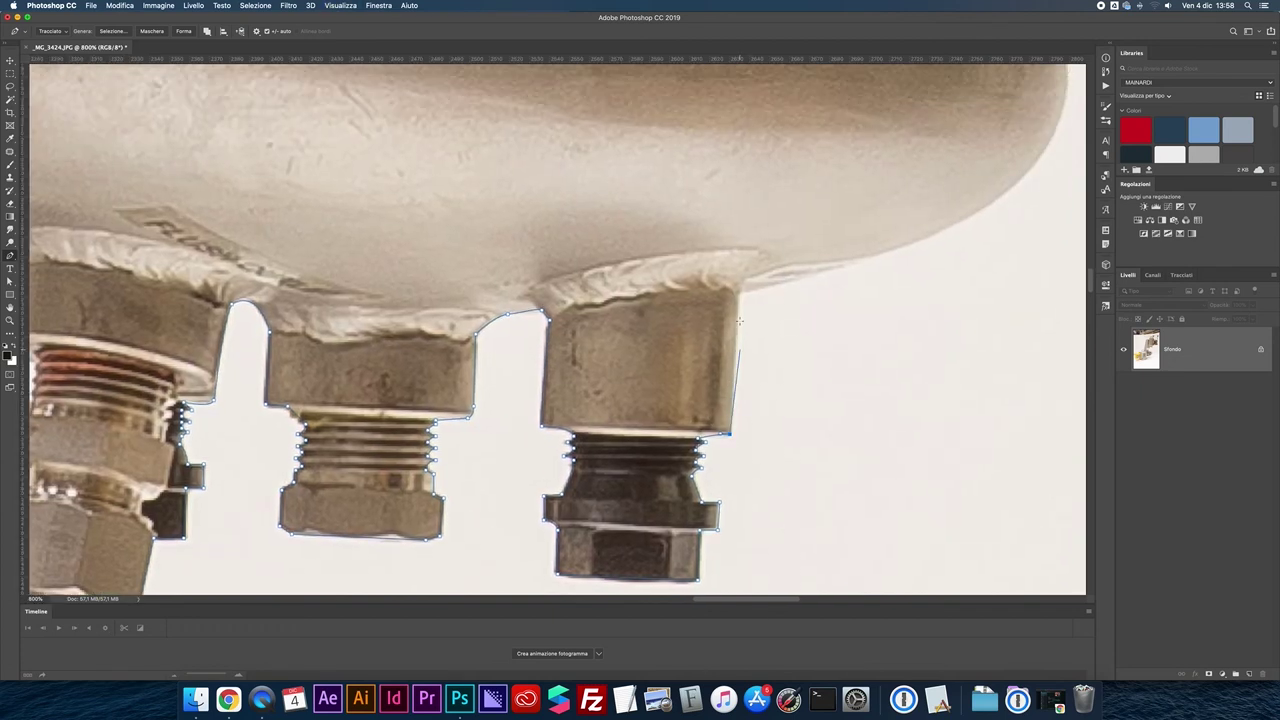
pyautogui.press('super+minus')
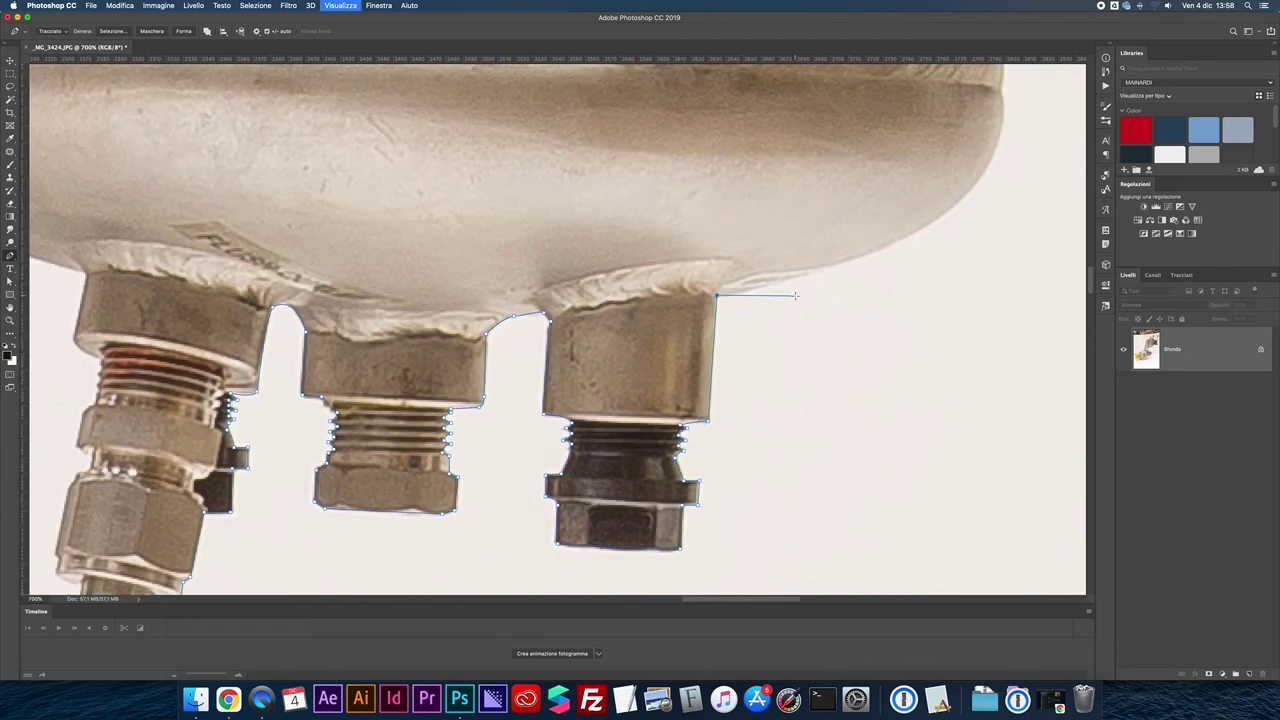
pyautogui.press('super+minus')
pyautogui.scroll(5, 790, 290)
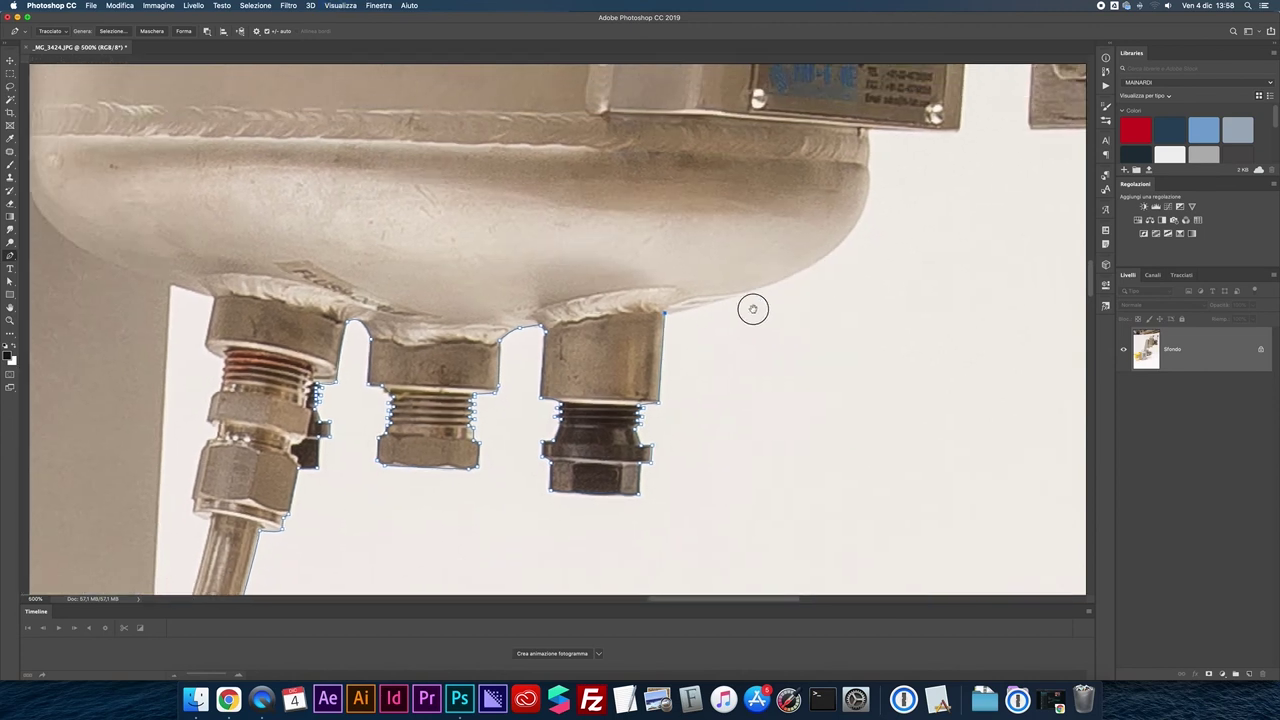
# - Curve the path up the tank's rounded side to the nameplate's bottom corner
pyautogui.press('super+minus')
pyautogui.moveTo(668, 278)
pyautogui.mouseDown()
pyautogui.moveTo(691, 240)
pyautogui.moveTo(700, 148)
pyautogui.mouseUp()
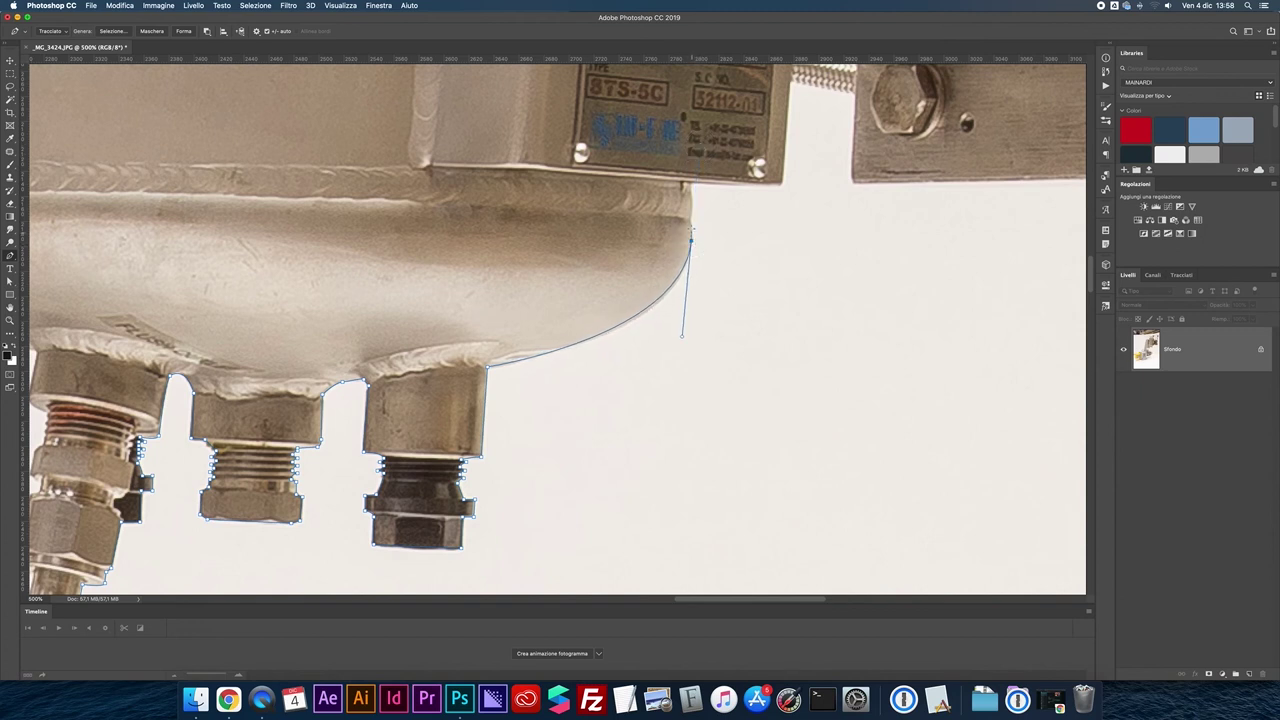
pyautogui.click(690, 221)
pyautogui.moveTo(735, 249); pyautogui.dragTo(654, 442)
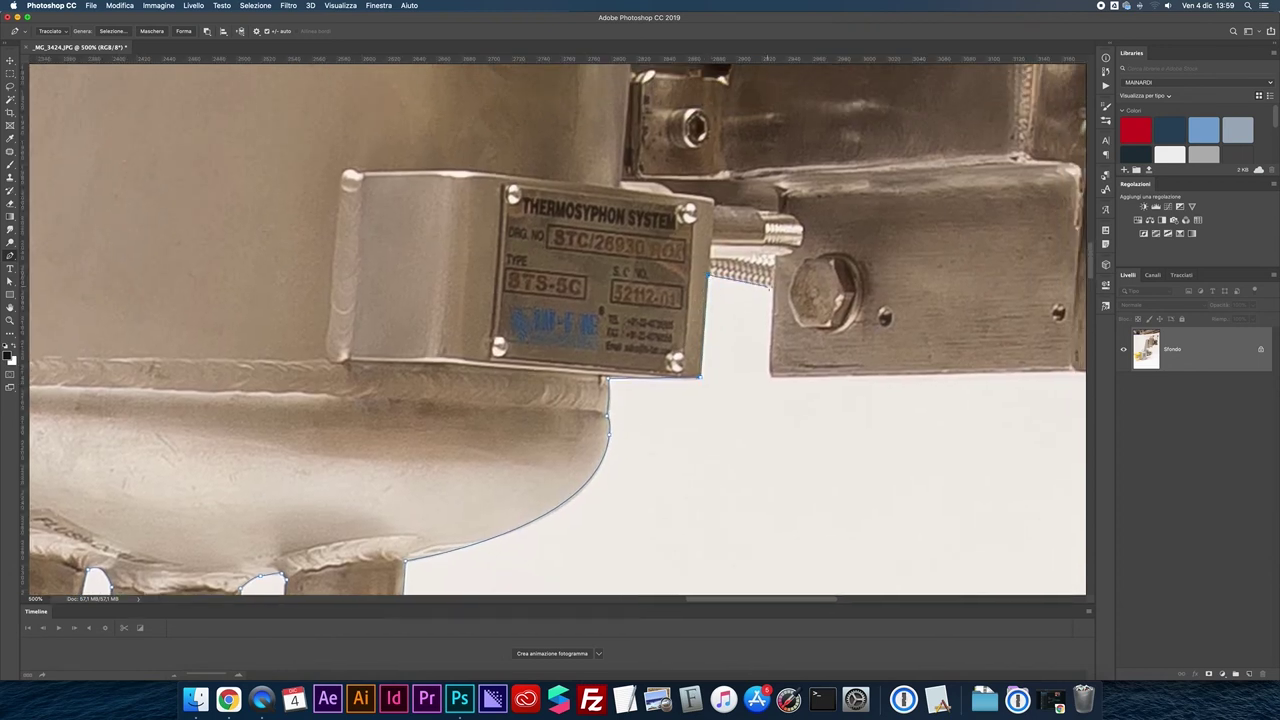
pyautogui.click(771, 289)
# - Run the path along the bracket box's bottom, undoing a misplaced anchor
pyautogui.hscroll(5, 770, 377)
pyautogui.click(910, 390)
pyautogui.moveTo(910, 390); pyautogui.dragTo(917, 385)
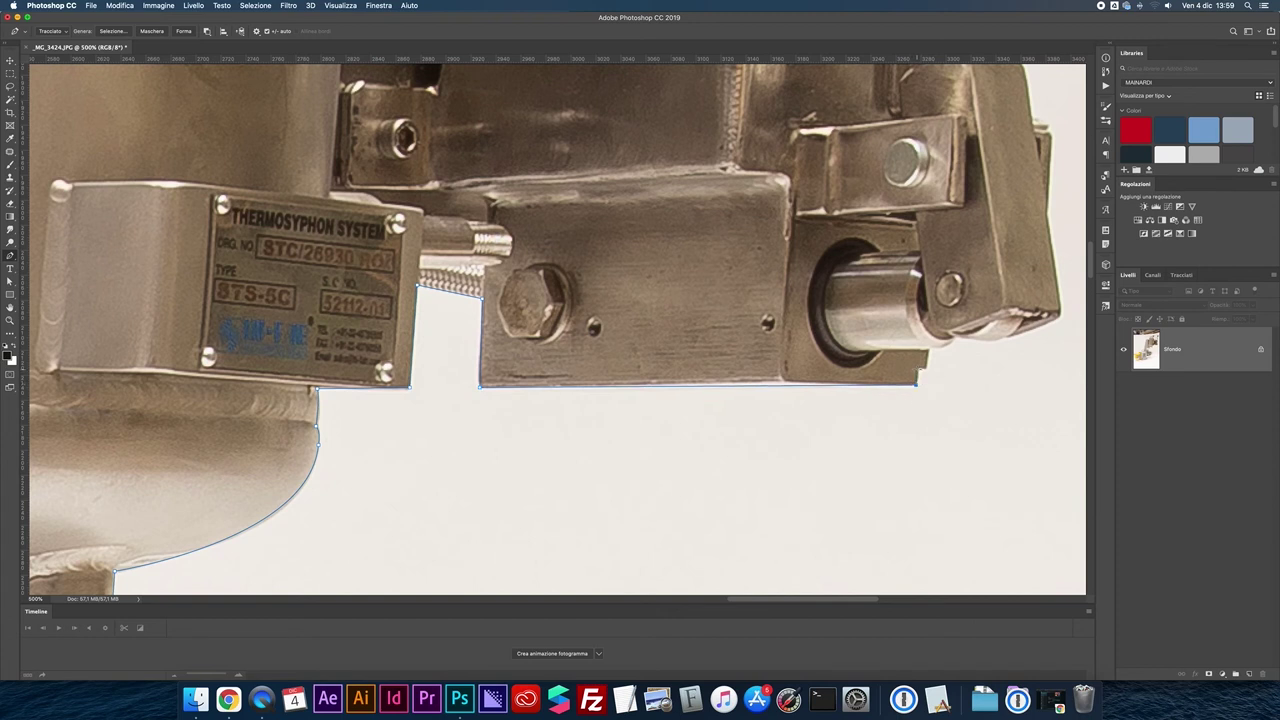
pyautogui.press('super+z')
pyautogui.press('super+plus')
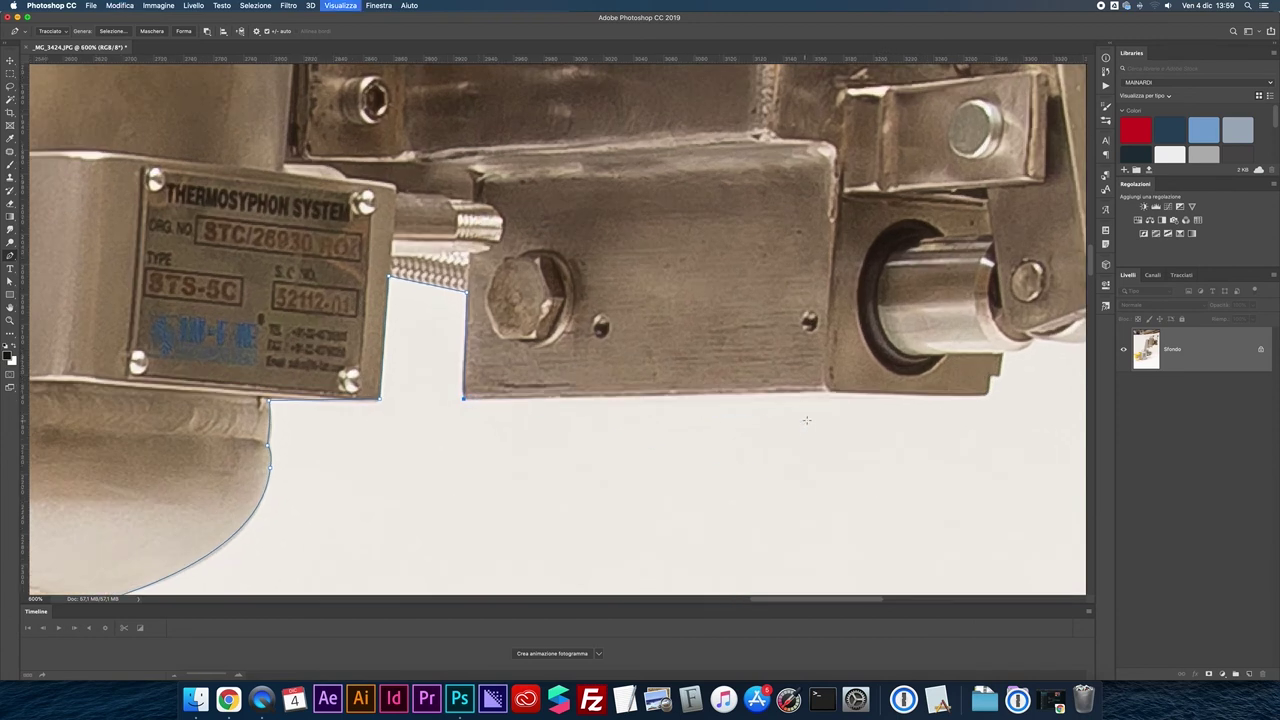
# - Trace the bracket's bottom corner and curve around the roller arm's foot to its outer corner
pyautogui.click(826, 392)
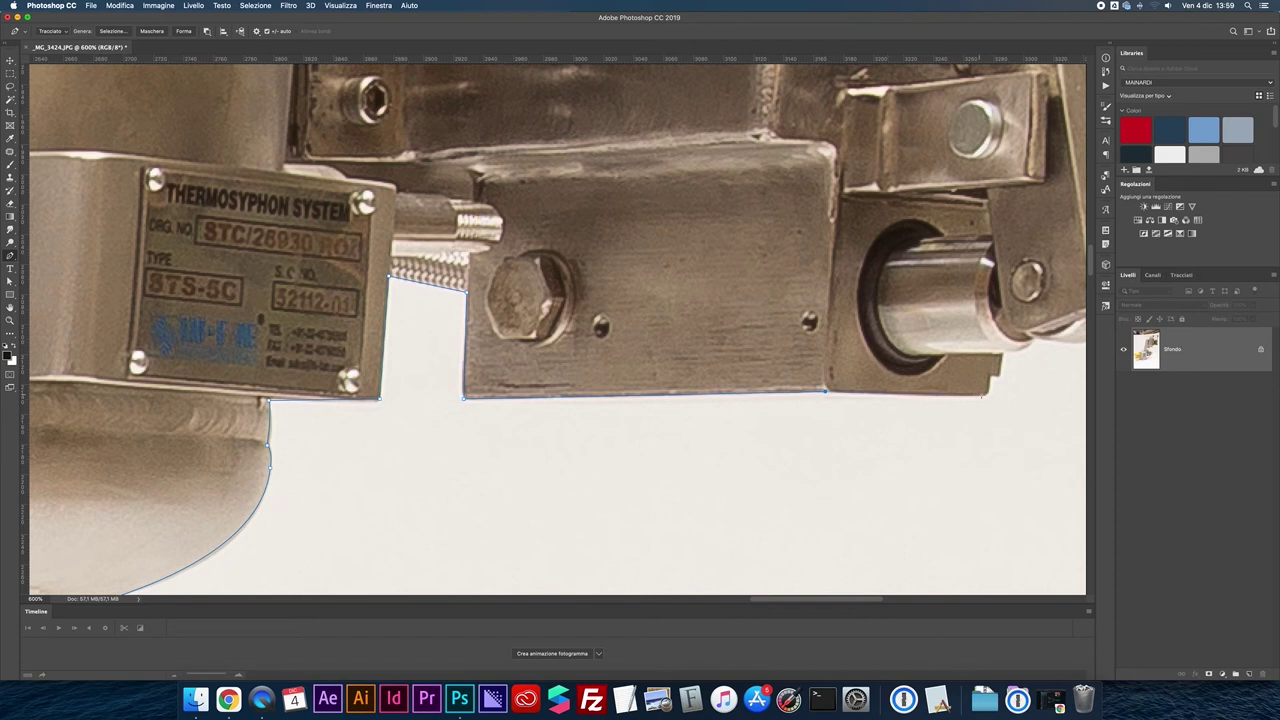
pyautogui.press('super+plus')
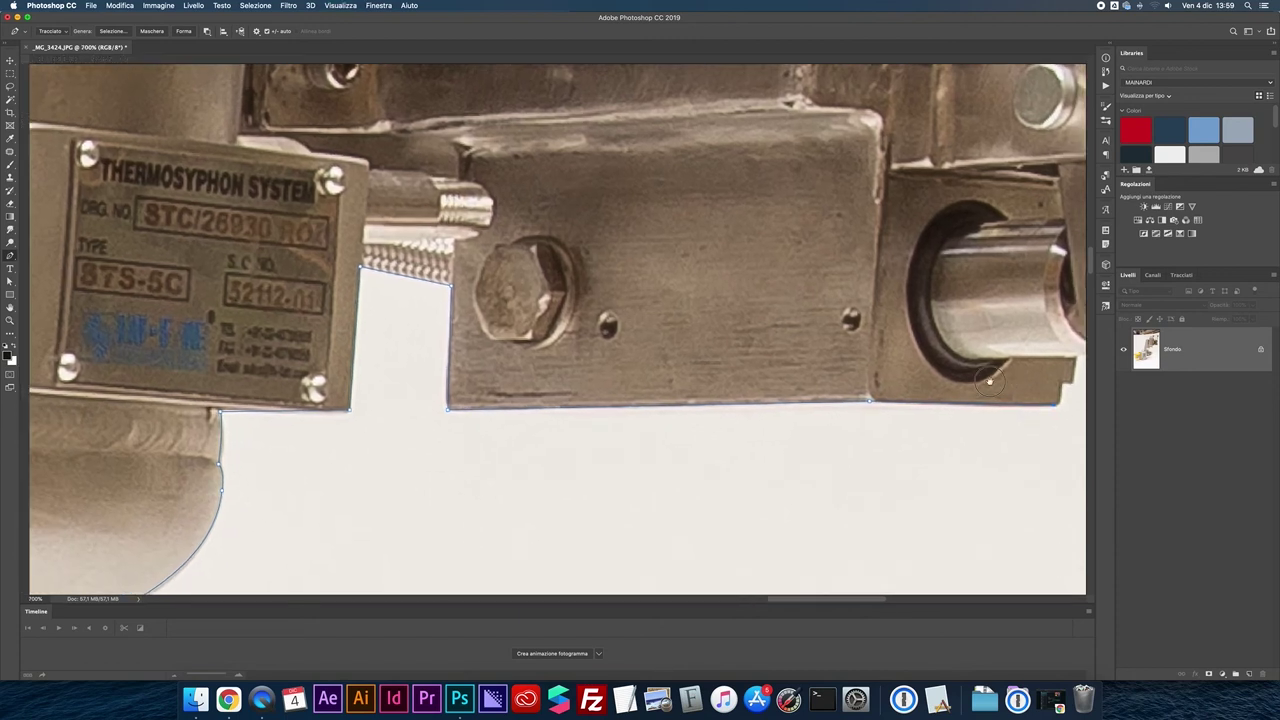
pyautogui.hscroll(5, 900, 410)
pyautogui.hscroll(2, 830, 420)
pyautogui.press('super+plus')
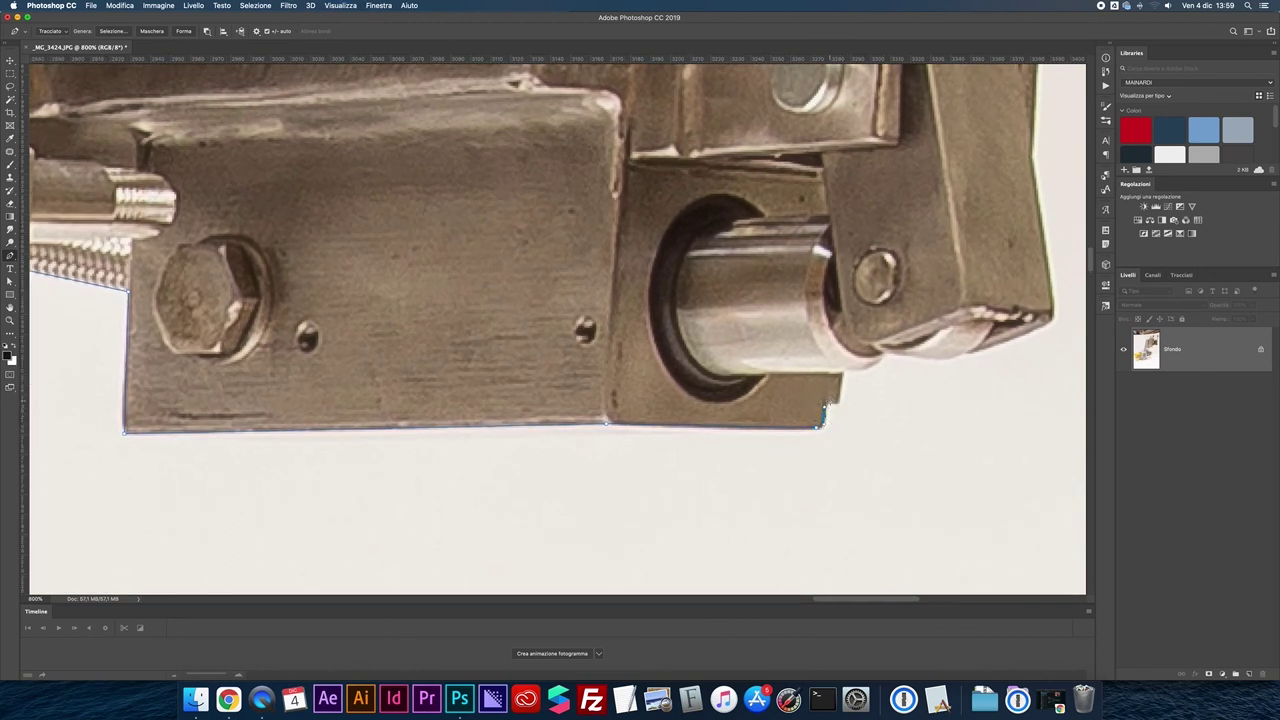
pyautogui.click(827, 403)
pyautogui.moveTo(881, 351); pyautogui.dragTo(884, 328)
pyautogui.click(964, 352)
pyautogui.moveTo(996, 344); pyautogui.dragTo(1019, 334)
pyautogui.keyDown('alt'); pyautogui.click(997, 344); pyautogui.keyUp('alt')
pyautogui.click(1050, 320)
# - Climb the arm's right edge to its top corner with a slightly curved top segment
pyautogui.moveTo(1050, 320); pyautogui.dragTo(775, 443)
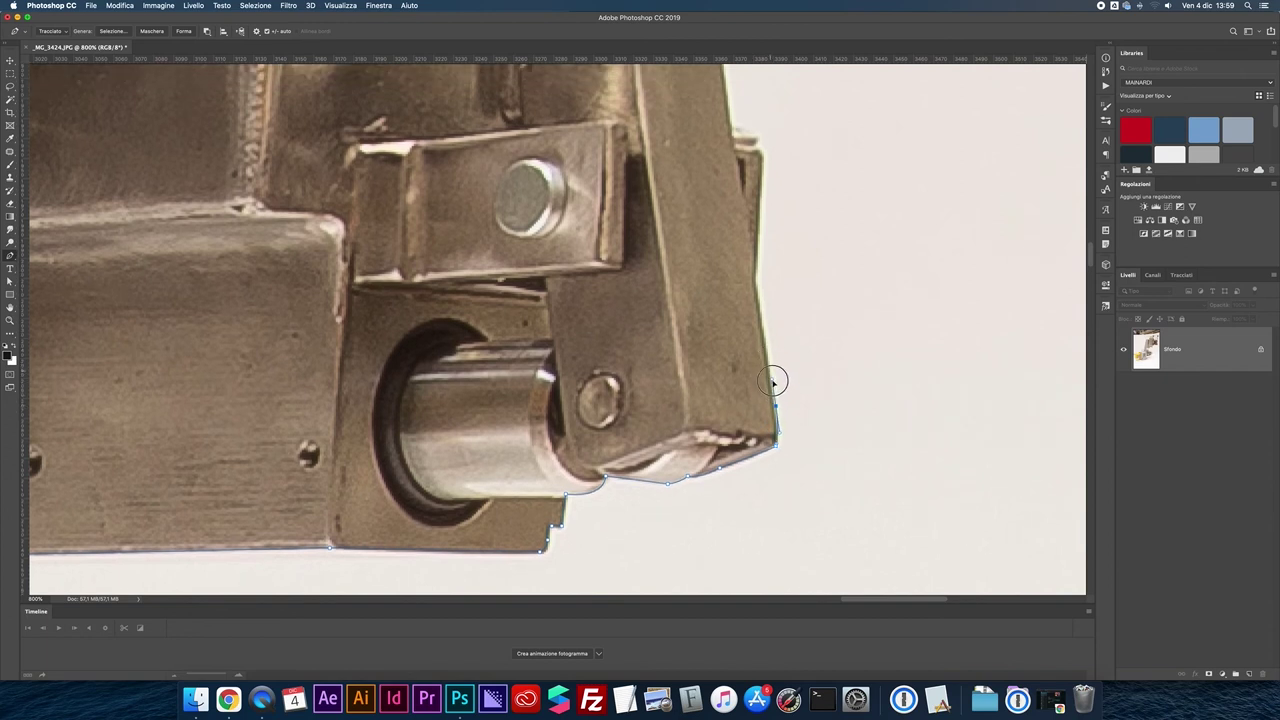
pyautogui.click(773, 391)
pyautogui.click(756, 274)
pyautogui.click(761, 157)
pyautogui.click(747, 144)
pyautogui.click(757, 138)
pyautogui.click(757, 135)
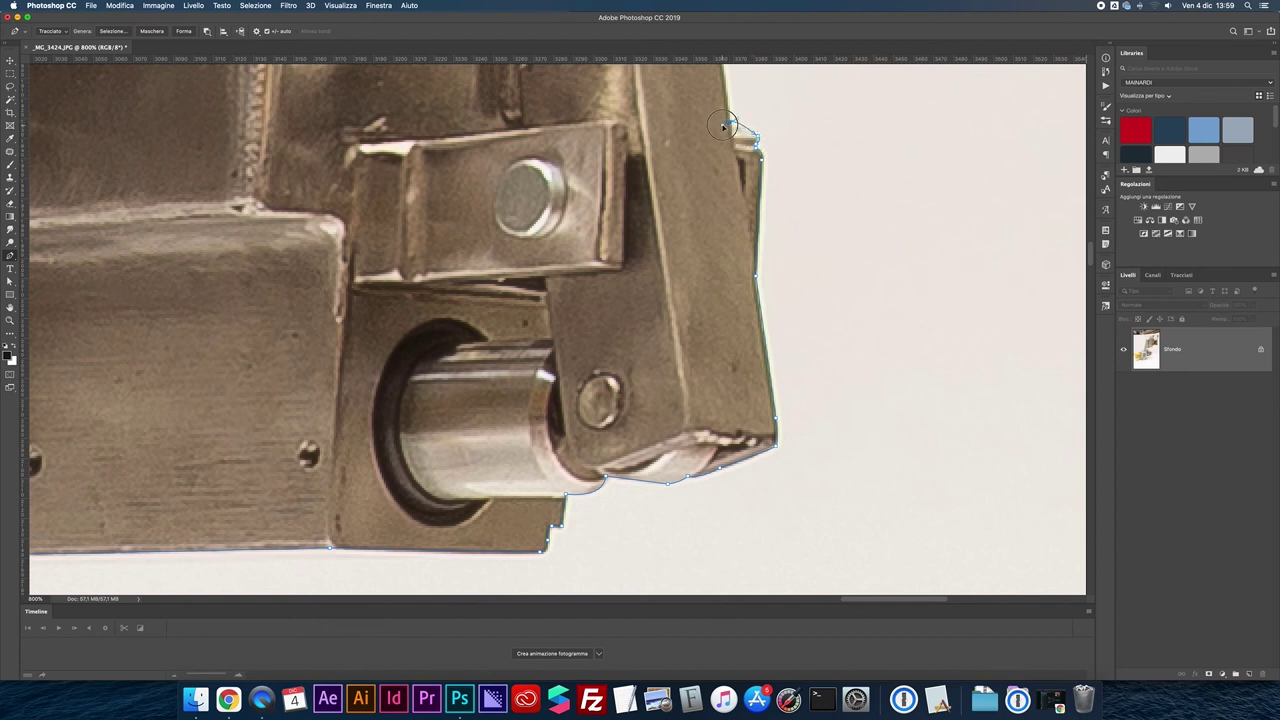
pyautogui.moveTo(708, 117); pyautogui.dragTo(748, 125)
pyautogui.click(732, 124)
# - Undo the misplaced anchor and redo the path up the arm's angled top
pyautogui.scroll(5, 716, 124)
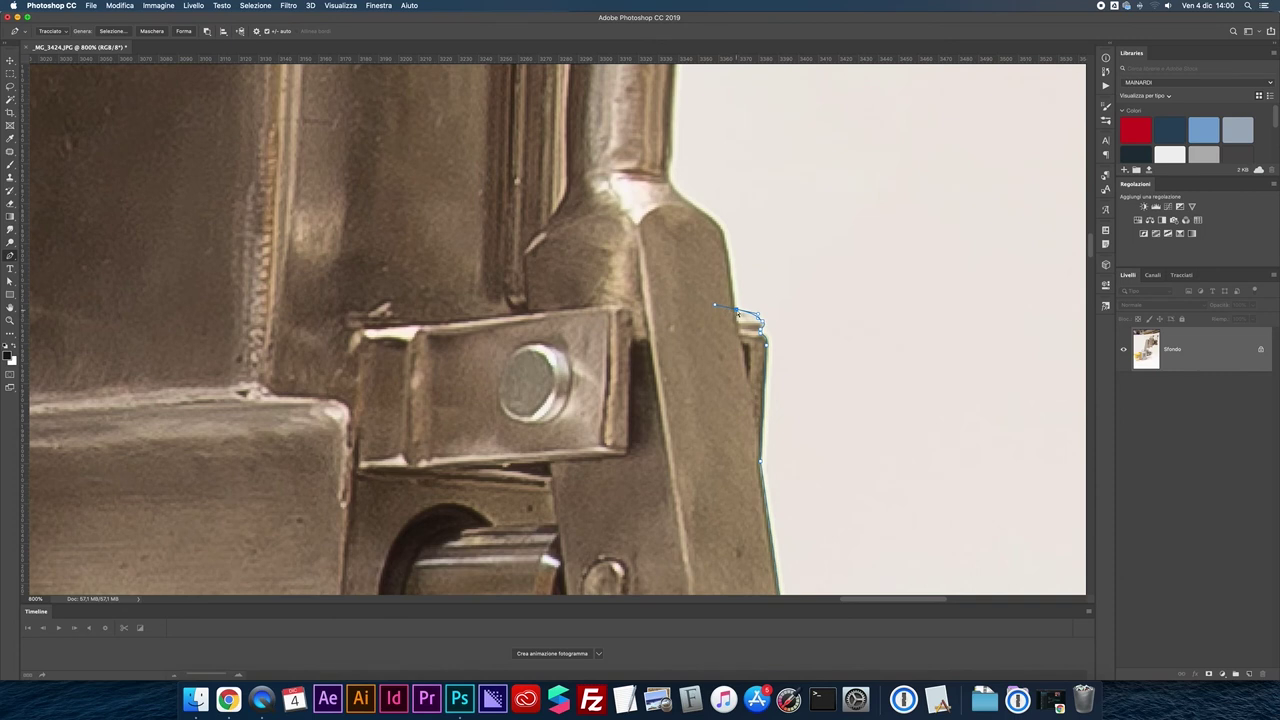
pyautogui.press('super+z')
pyautogui.click(724, 242)
pyautogui.click(696, 207)
pyautogui.click(671, 190)
# - Extend the path above the bend up the tall pipe's right edge
pyautogui.hscroll(-1, 671, 192)
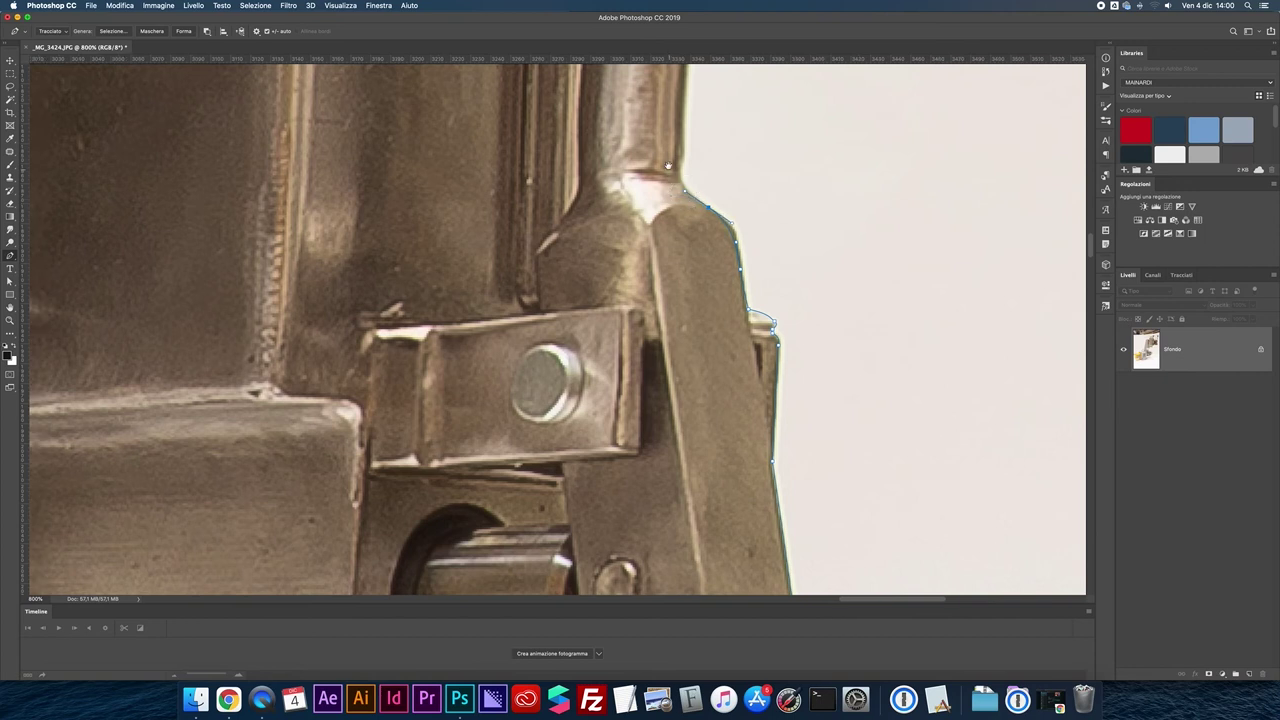
pyautogui.scroll(5, 668, 165)
pyautogui.hscroll(-1, 680, 300)
pyautogui.scroll(1, 692, 397)
pyautogui.click(693, 395)
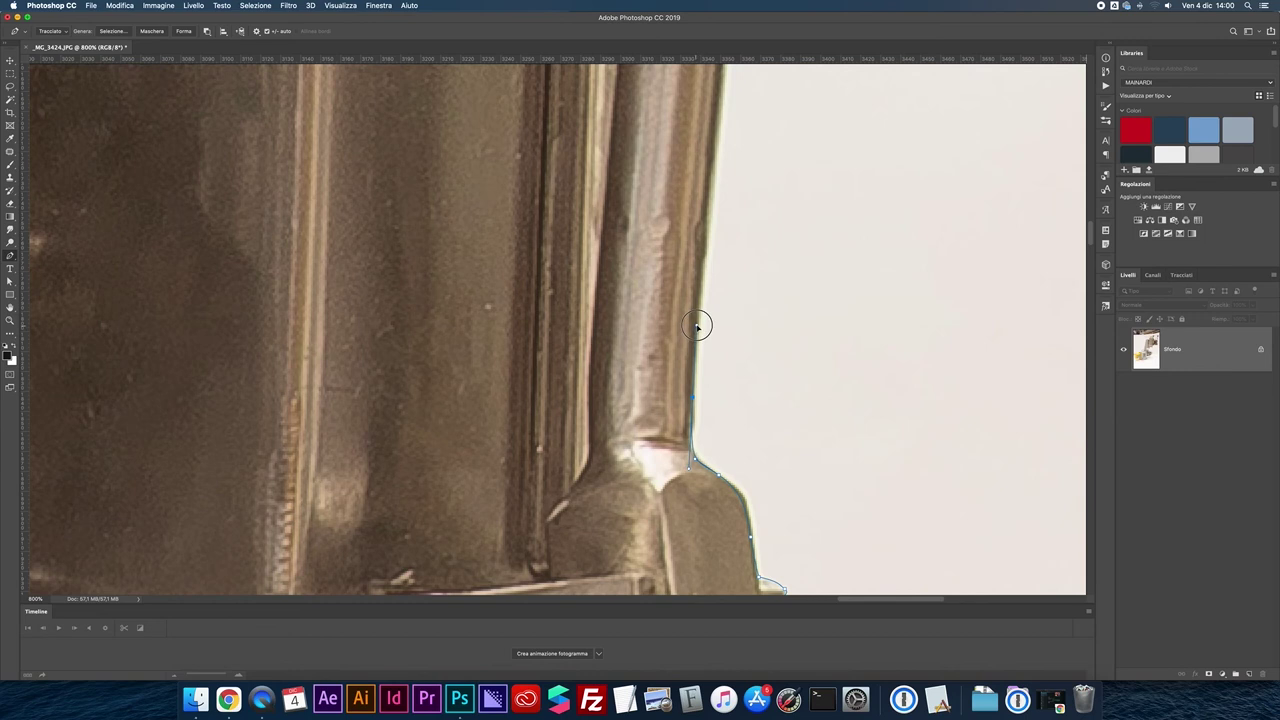
pyautogui.moveTo(697, 326); pyautogui.dragTo(690, 407)
pyautogui.press('super+minus')
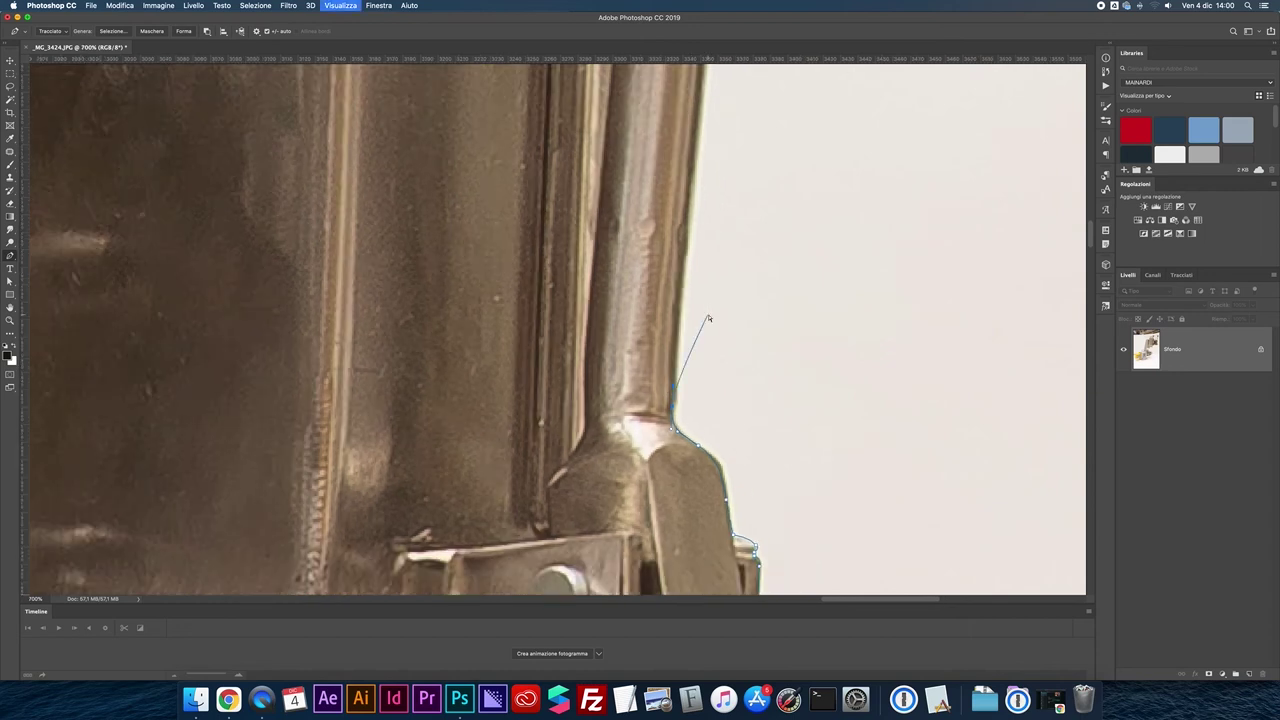
pyautogui.press('super+minus')
pyautogui.press('super+minus')
pyautogui.press('super+minus')
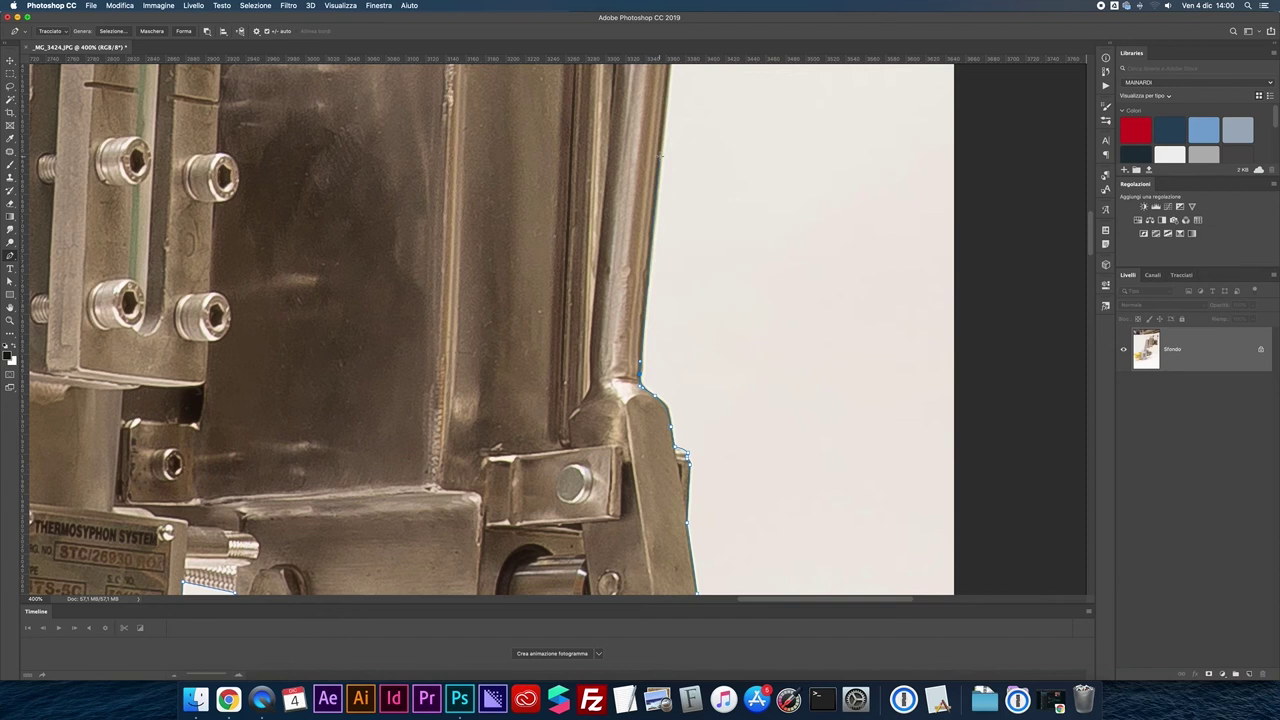
pyautogui.press('super+minus')
pyautogui.scroll(10, 646, 286)
# - Curve the path up the pipe, over the knob, and down the rod's left edge
pyautogui.click(620, 284)
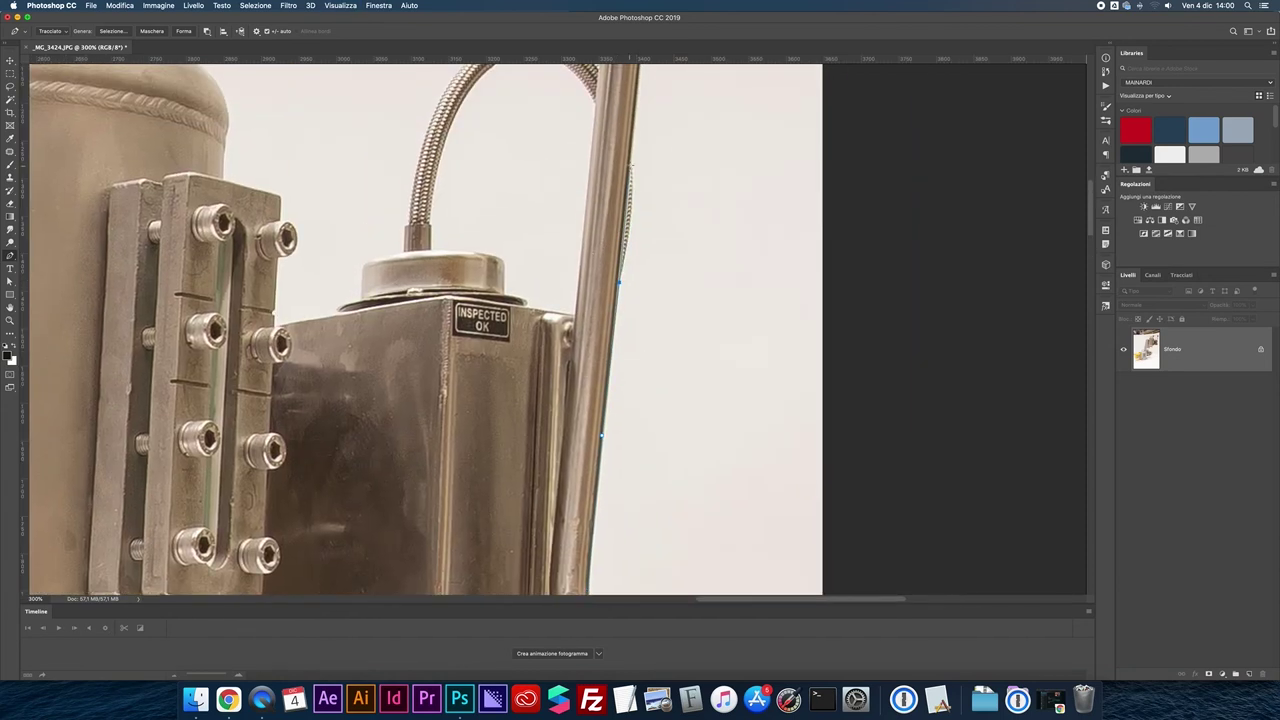
pyautogui.moveTo(631, 160)
pyautogui.mouseDown()
pyautogui.moveTo(622, 130)
pyautogui.moveTo(632, 451)
pyautogui.mouseUp()
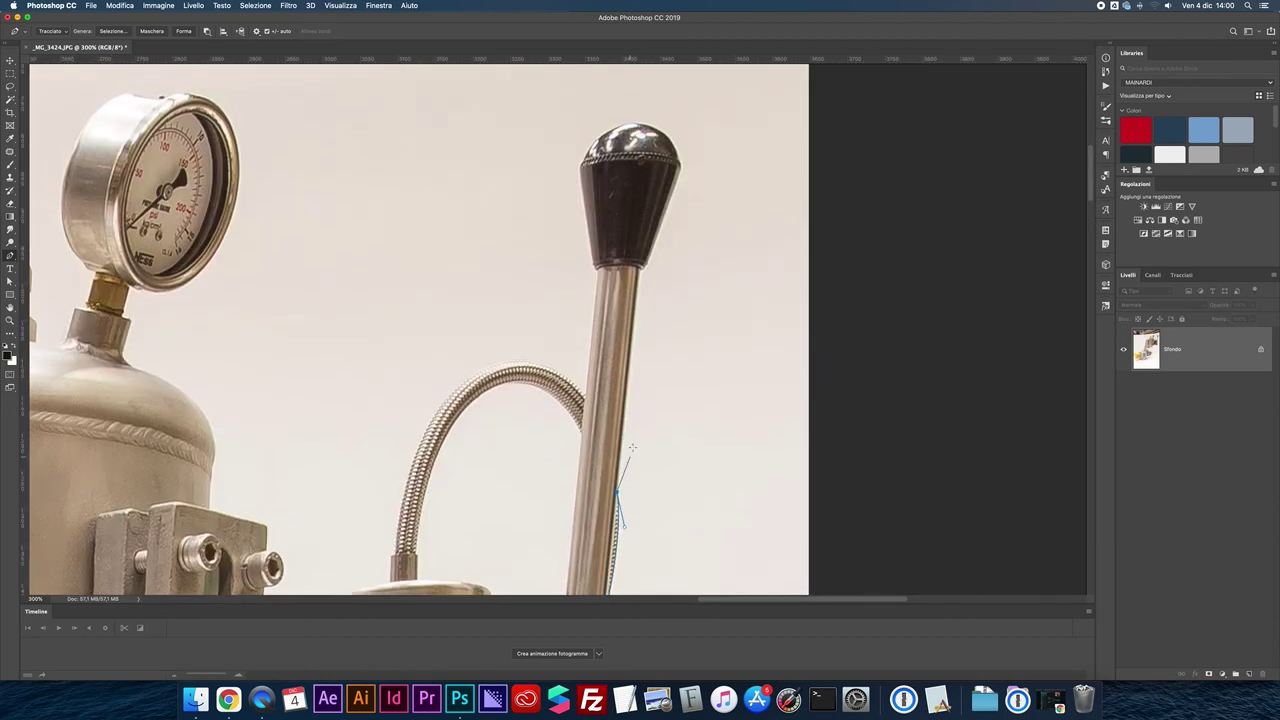
pyautogui.click(637, 268)
pyautogui.scroll(1, 645, 262)
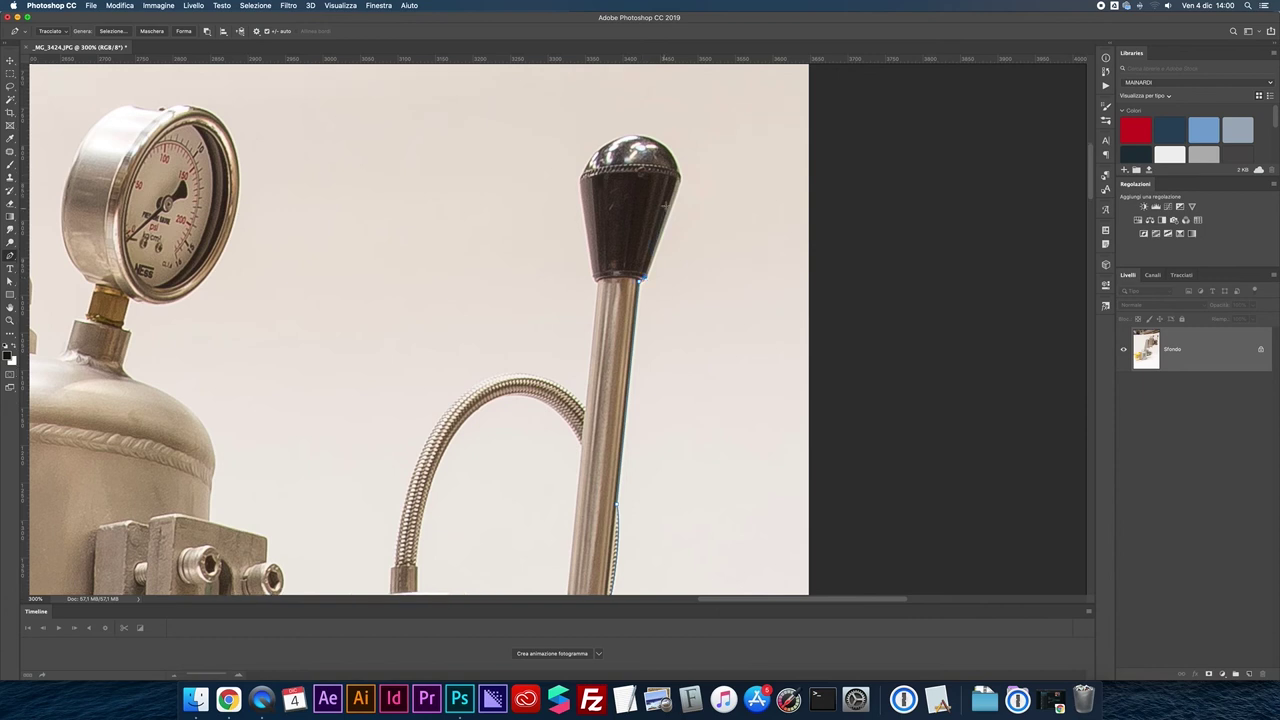
pyautogui.scroll(1, 666, 154)
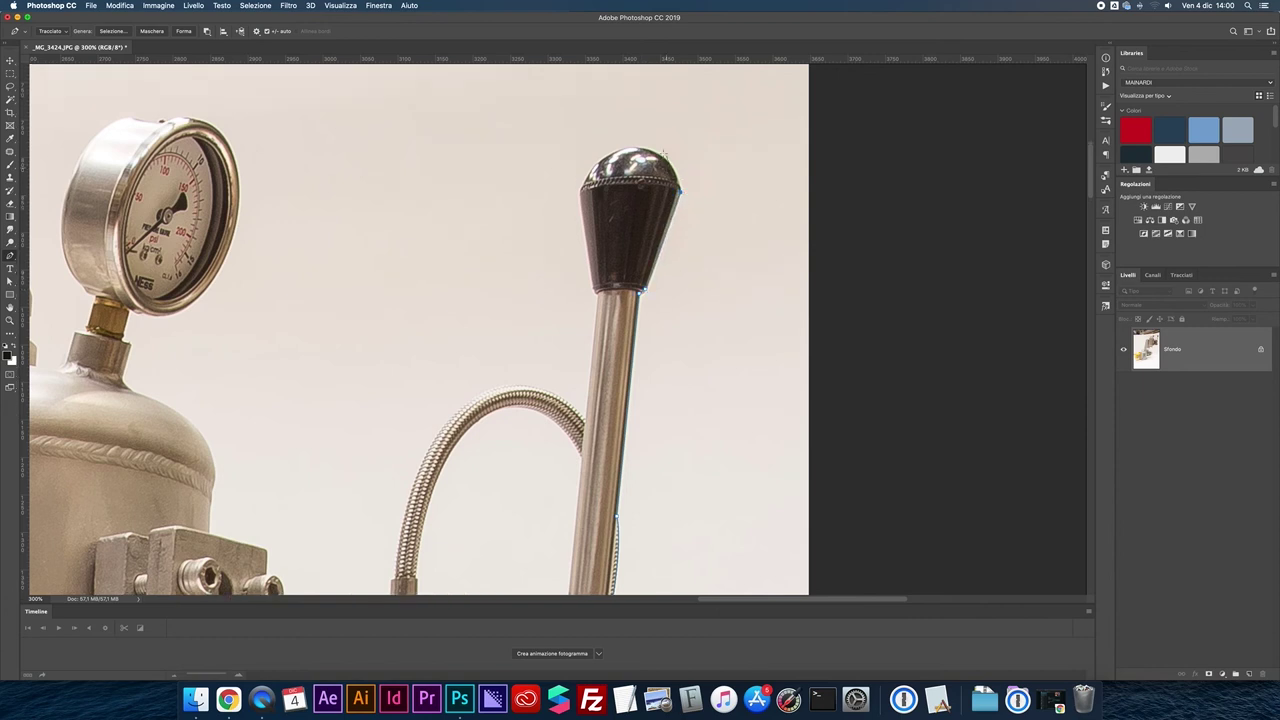
pyautogui.moveTo(636, 148); pyautogui.dragTo(594, 148)
pyautogui.click(594, 291)
pyautogui.click(585, 420)
# - Place curved anchors down the braided hose, making its bottom point a corner
pyautogui.press('super+plus')
pyautogui.press('super+plus')
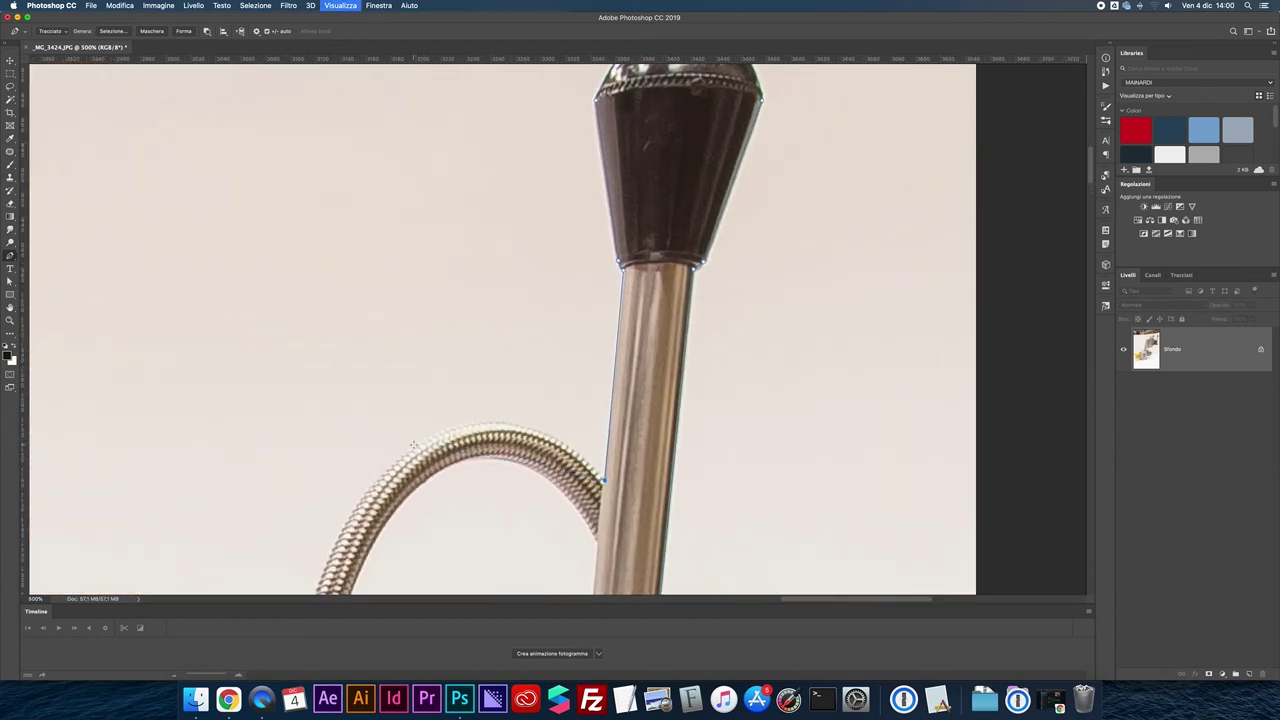
pyautogui.moveTo(413, 444); pyautogui.dragTo(286, 512)
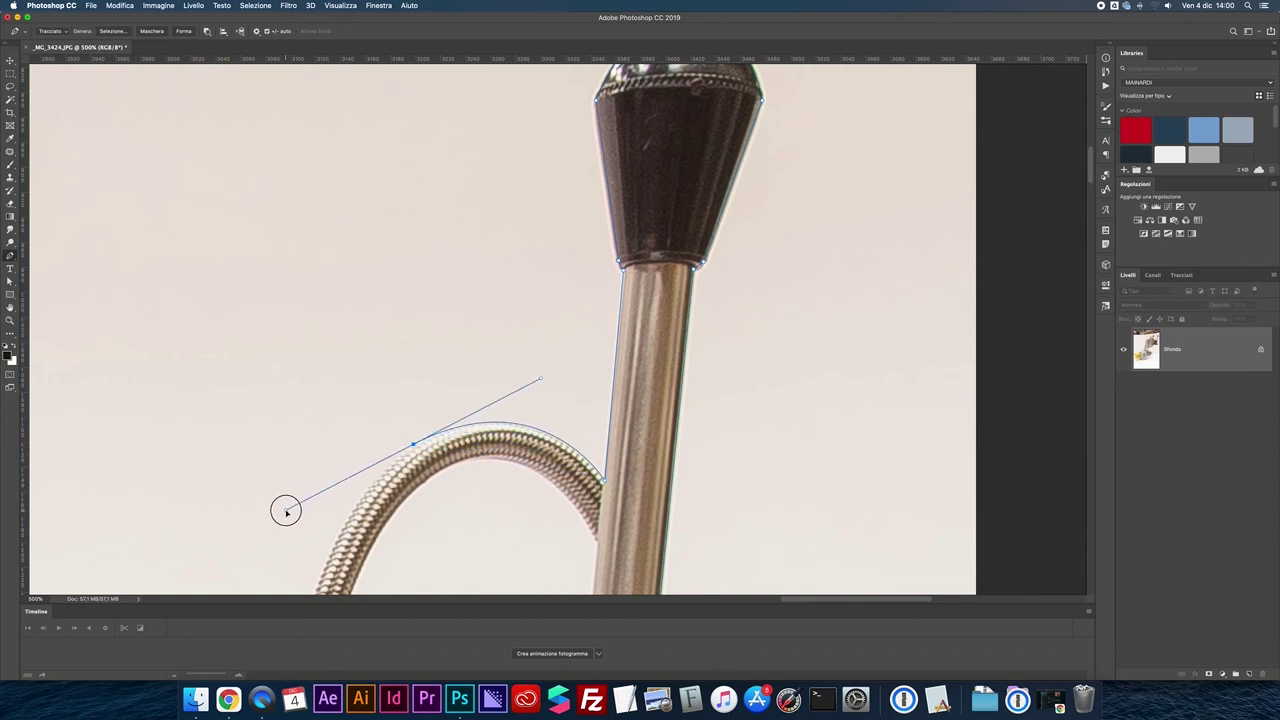
pyautogui.moveTo(420, 425); pyautogui.dragTo(474, 163)
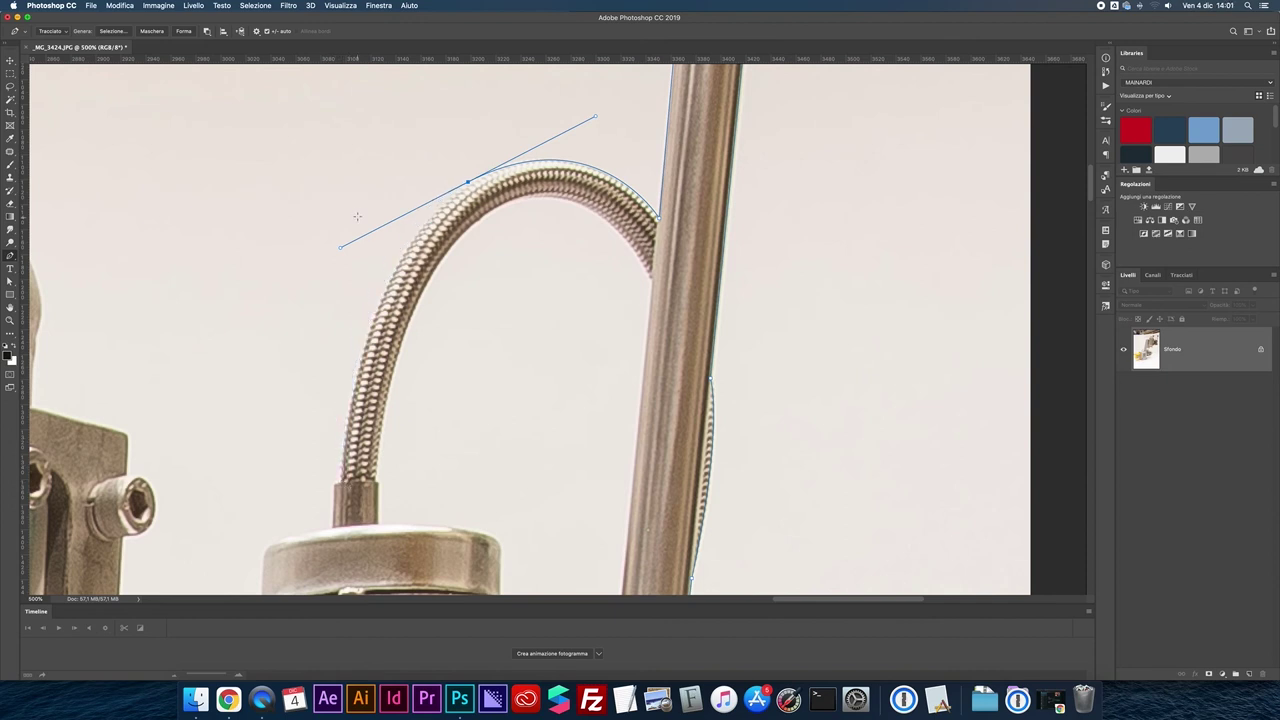
pyautogui.moveTo(340, 248); pyautogui.dragTo(371, 241)
pyautogui.moveTo(340, 484); pyautogui.dragTo(340, 540)
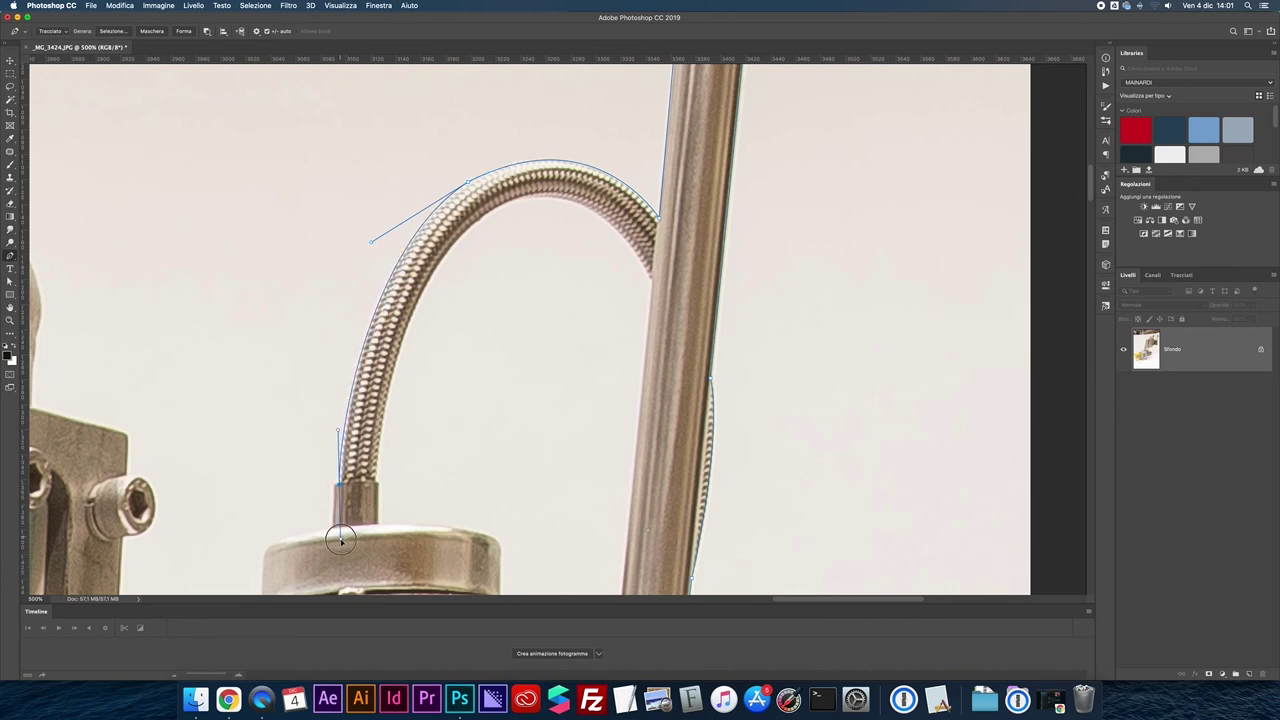
pyautogui.keyDown('alt'); pyautogui.click(338, 484); pyautogui.keyUp('alt')
# - Trace the pen path around the round cap's rim and along the housing's top edge
pyautogui.scroll(-5, 414, 466)
pyautogui.hscroll(-5, 414, 466)
pyautogui.click(418, 422)
pyautogui.moveTo(418, 422); pyautogui.dragTo(416, 466)
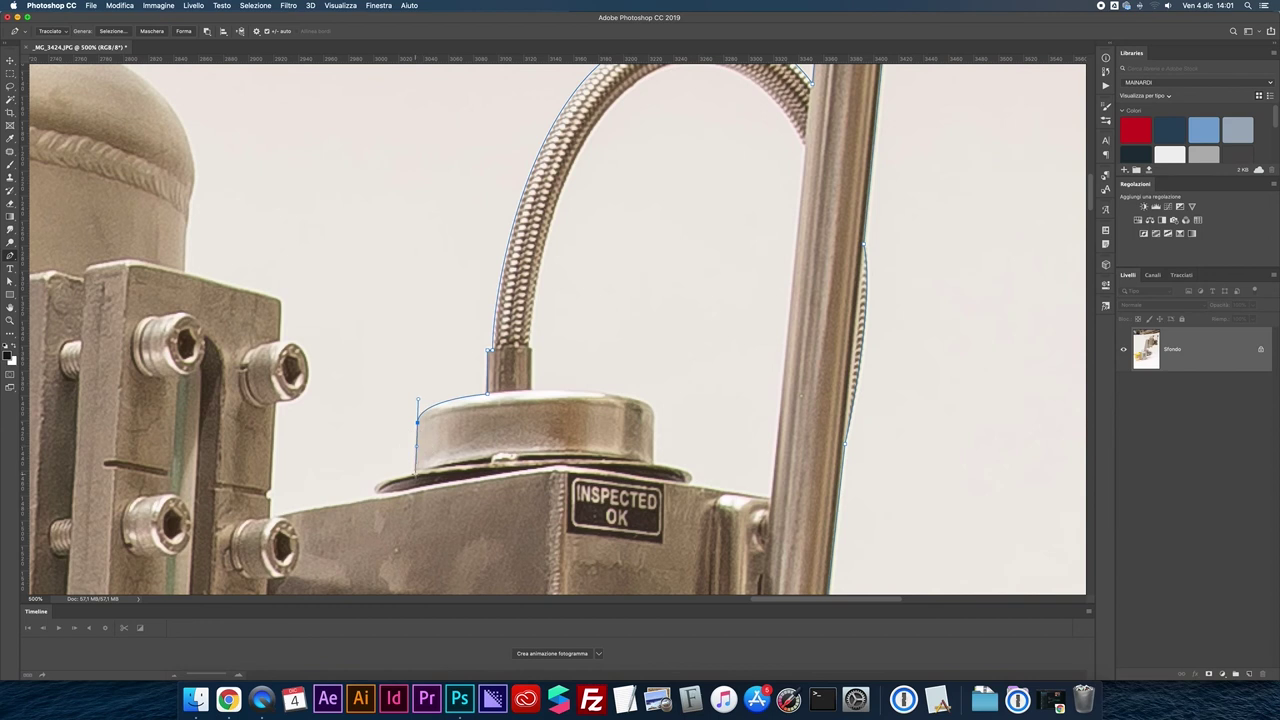
pyautogui.moveTo(377, 487); pyautogui.dragTo(392, 512)
pyautogui.click(274, 514)
# - Zoom in and curve the path around the plate's bolt head, then along the plate's top edge
pyautogui.hscroll(-5, 297, 480)
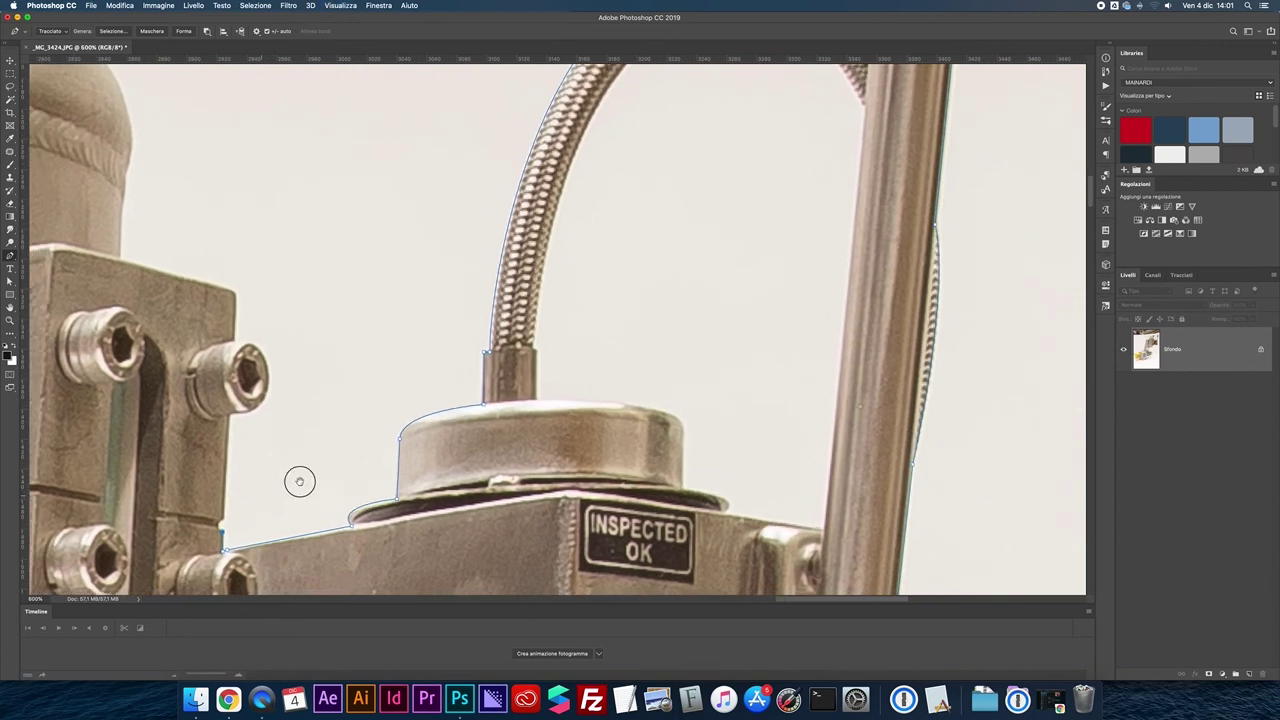
pyautogui.scroll(2, 423, 437)
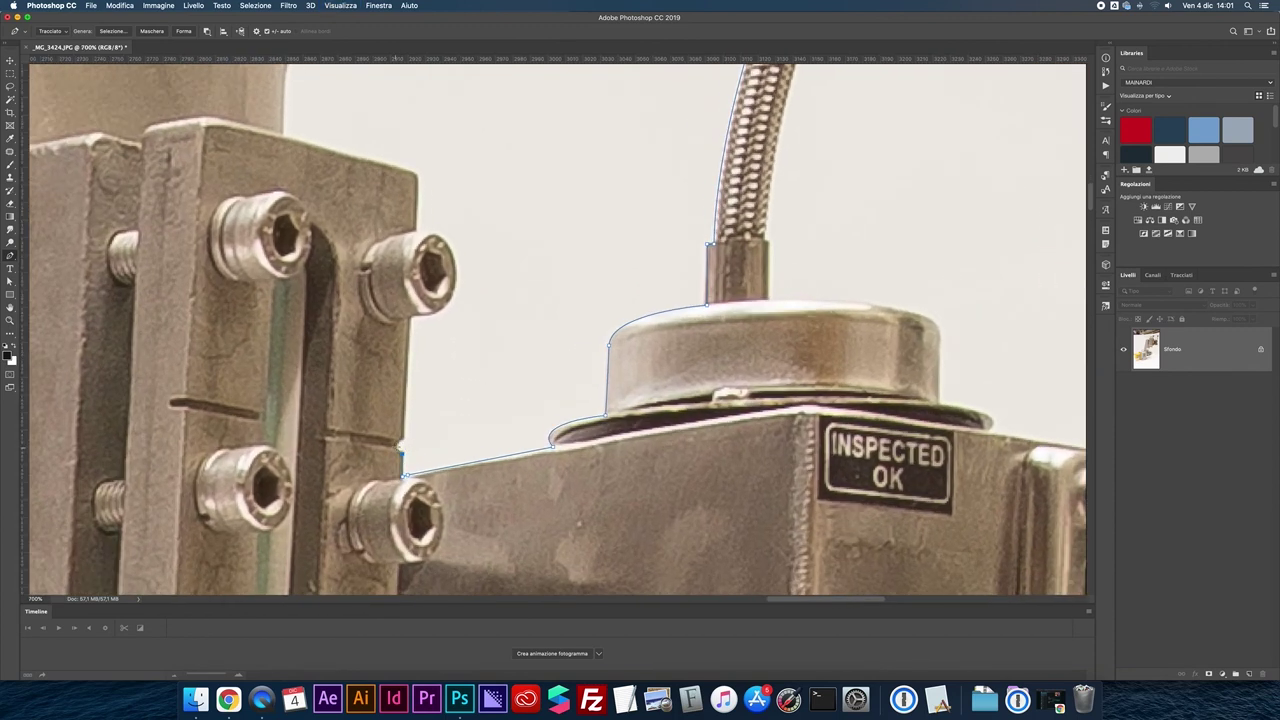
pyautogui.click(400, 444)
pyautogui.moveTo(456, 271); pyautogui.dragTo(460, 233)
pyautogui.click(418, 232)
pyautogui.click(412, 232)
pyautogui.click(416, 178)
pyautogui.click(306, 146)
# - Extend the pen path up from the plate corner and over the dome's shoulder
pyautogui.moveTo(288, 132); pyautogui.dragTo(433, 420)
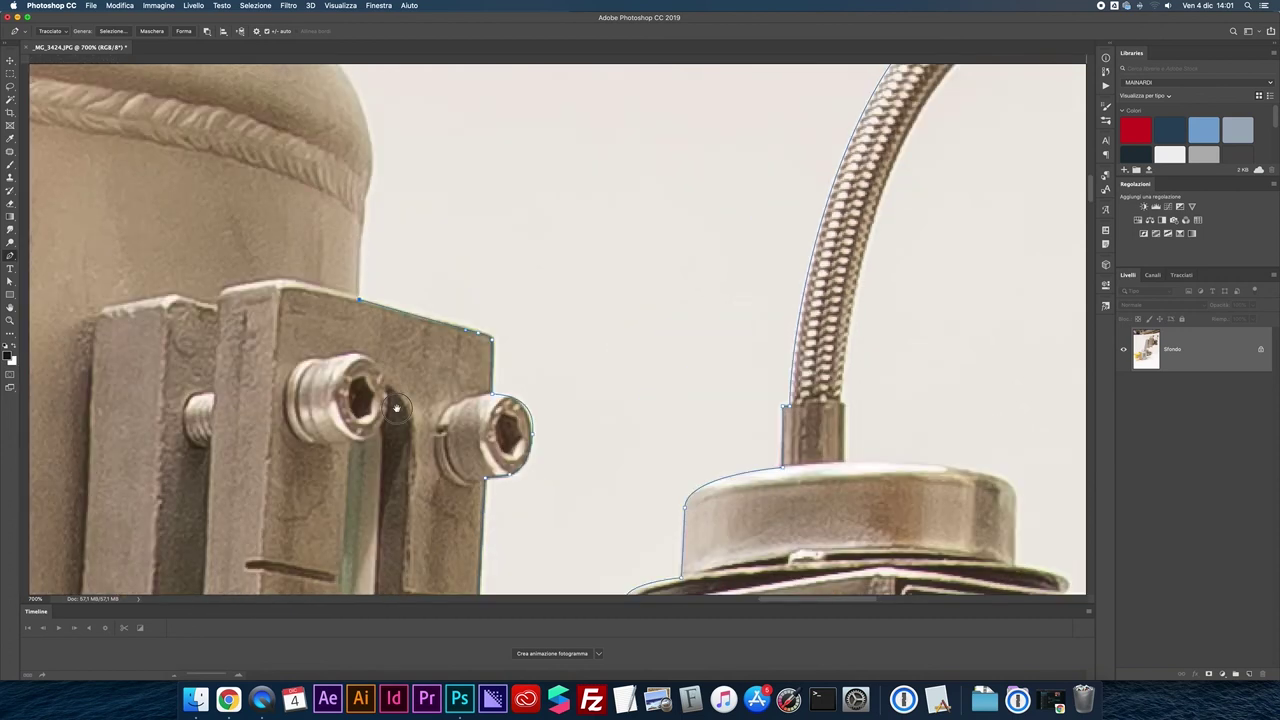
pyautogui.click(433, 416)
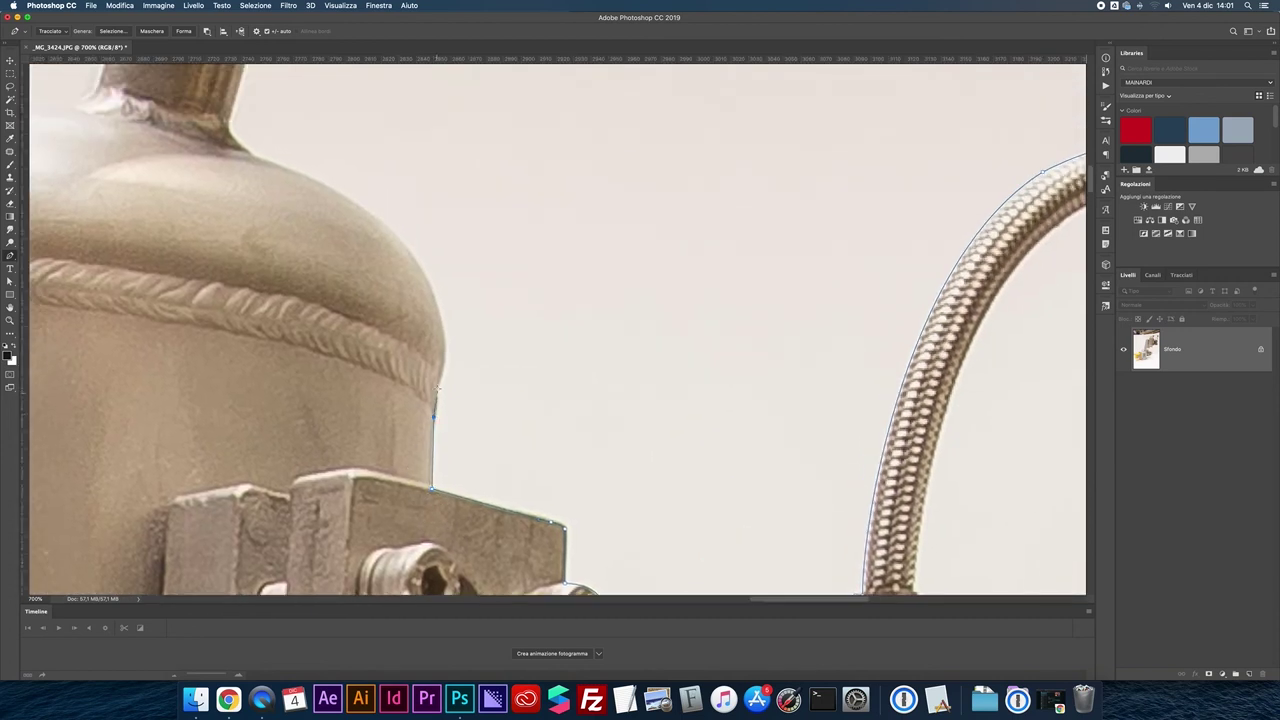
pyautogui.click(440, 369)
pyautogui.scroll(1, 440, 369)
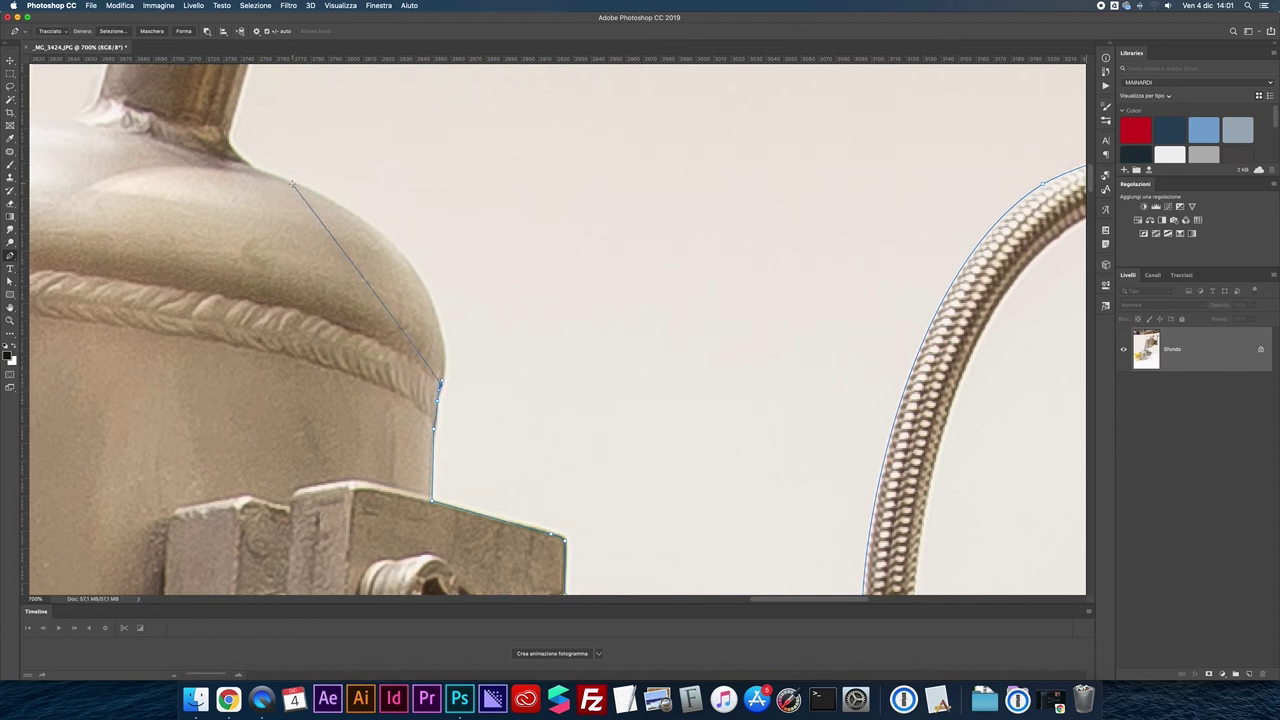
pyautogui.moveTo(295, 183); pyautogui.dragTo(123, 117)
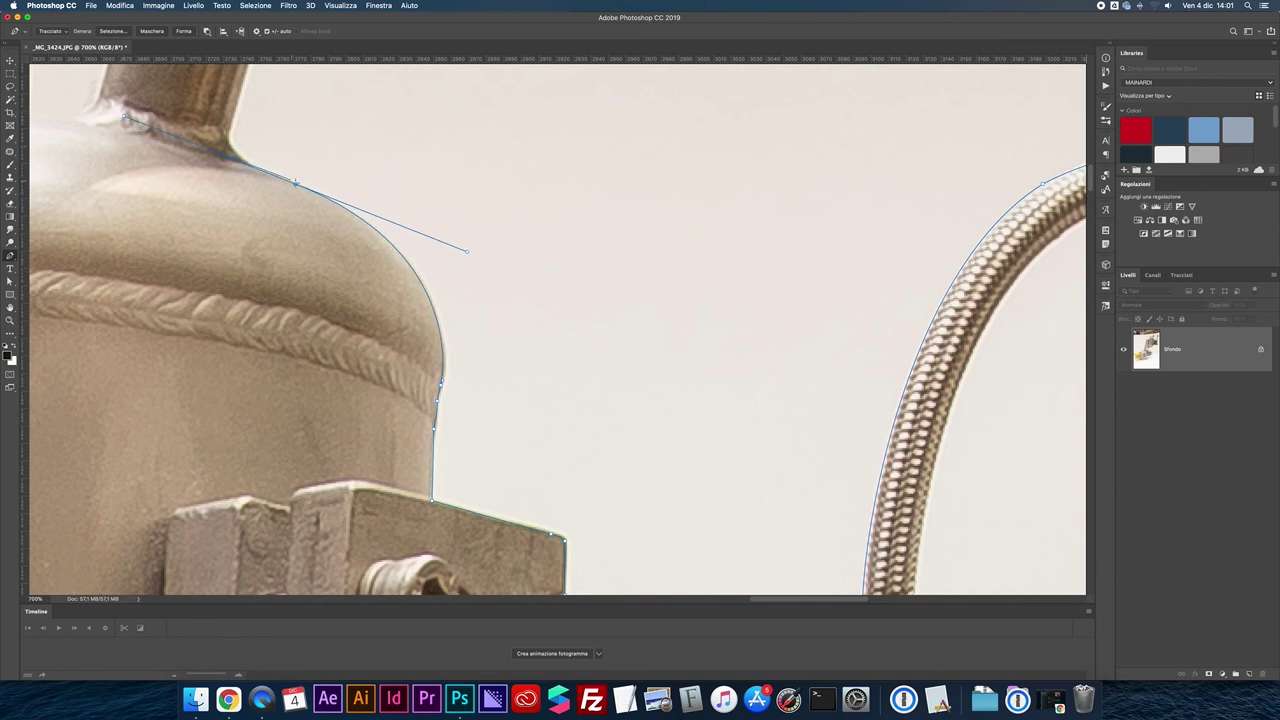
# - Curve the path into the brass fitting and up to the top of its stem
pyautogui.scroll(5, 284, 157)
pyautogui.hscroll(-4, 284, 157)
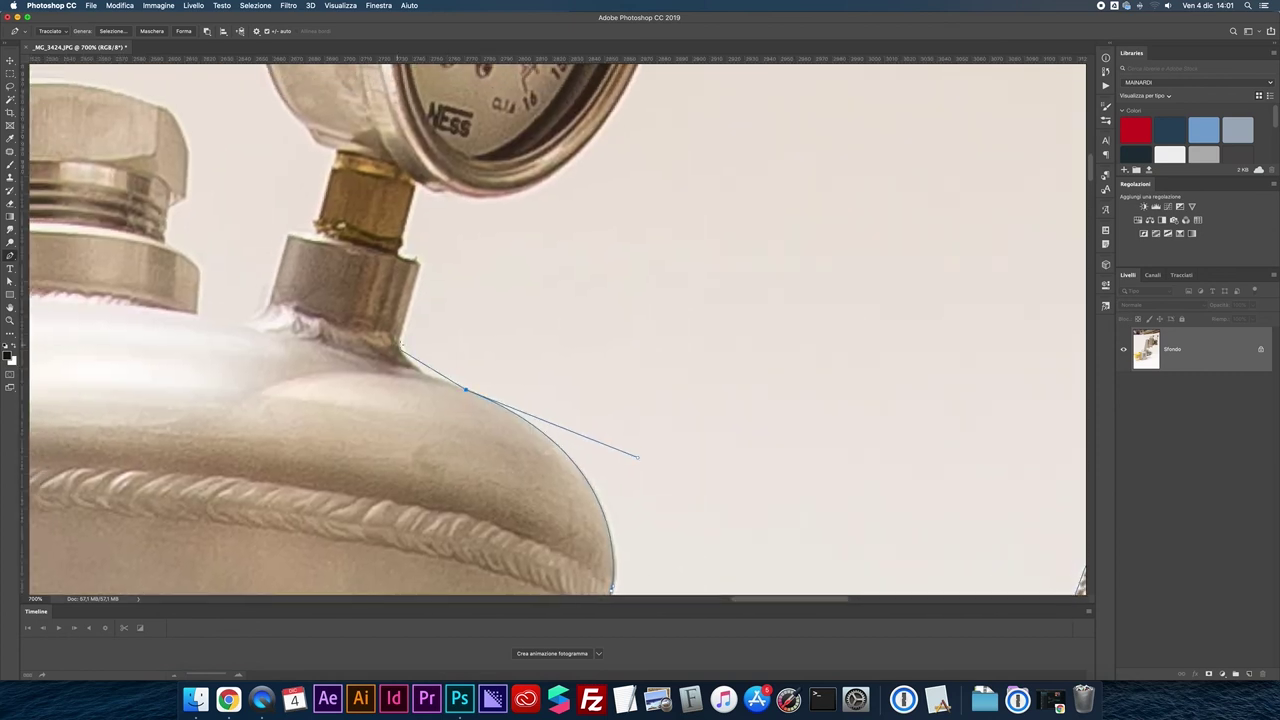
pyautogui.moveTo(396, 367); pyautogui.dragTo(421, 265)
pyautogui.click(400, 254)
pyautogui.scroll(5, 400, 240)
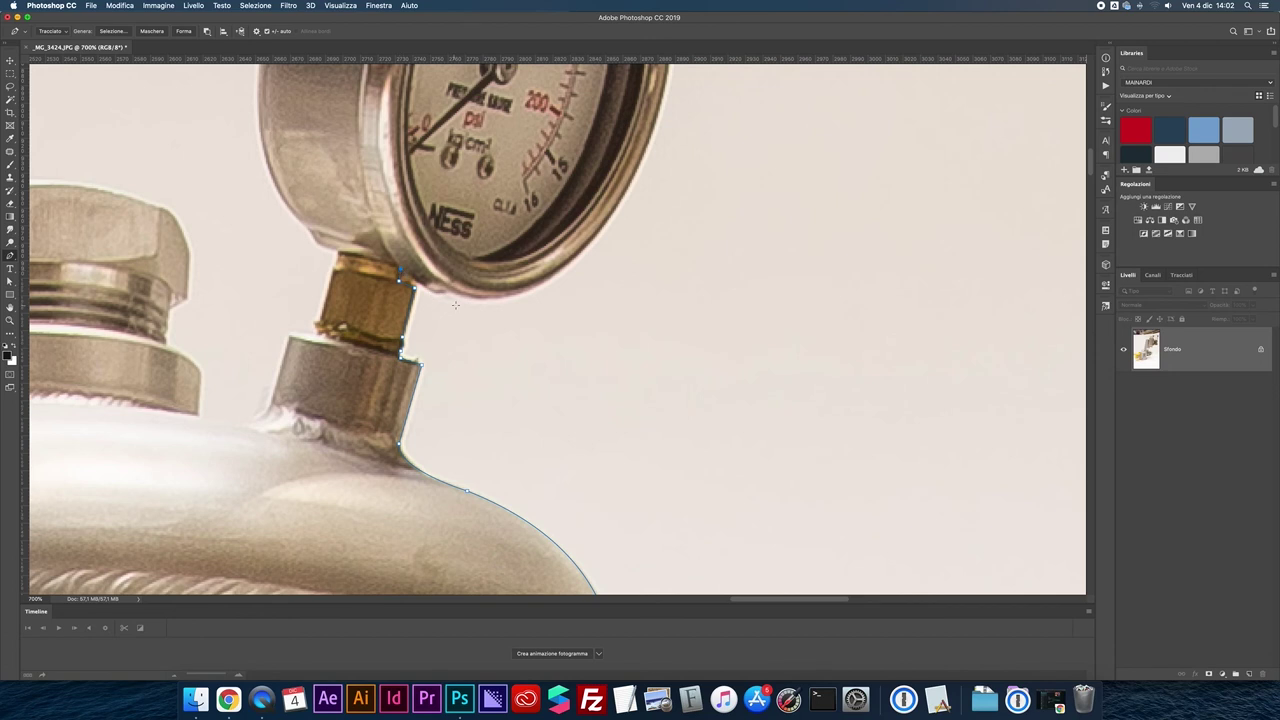
# - Curve the pen path all the way around the pressure gauge's round case
pyautogui.moveTo(457, 302); pyautogui.dragTo(491, 306)
pyautogui.moveTo(618, 202); pyautogui.dragTo(672, 119)
pyautogui.moveTo(685, 260); pyautogui.dragTo(654, 574)
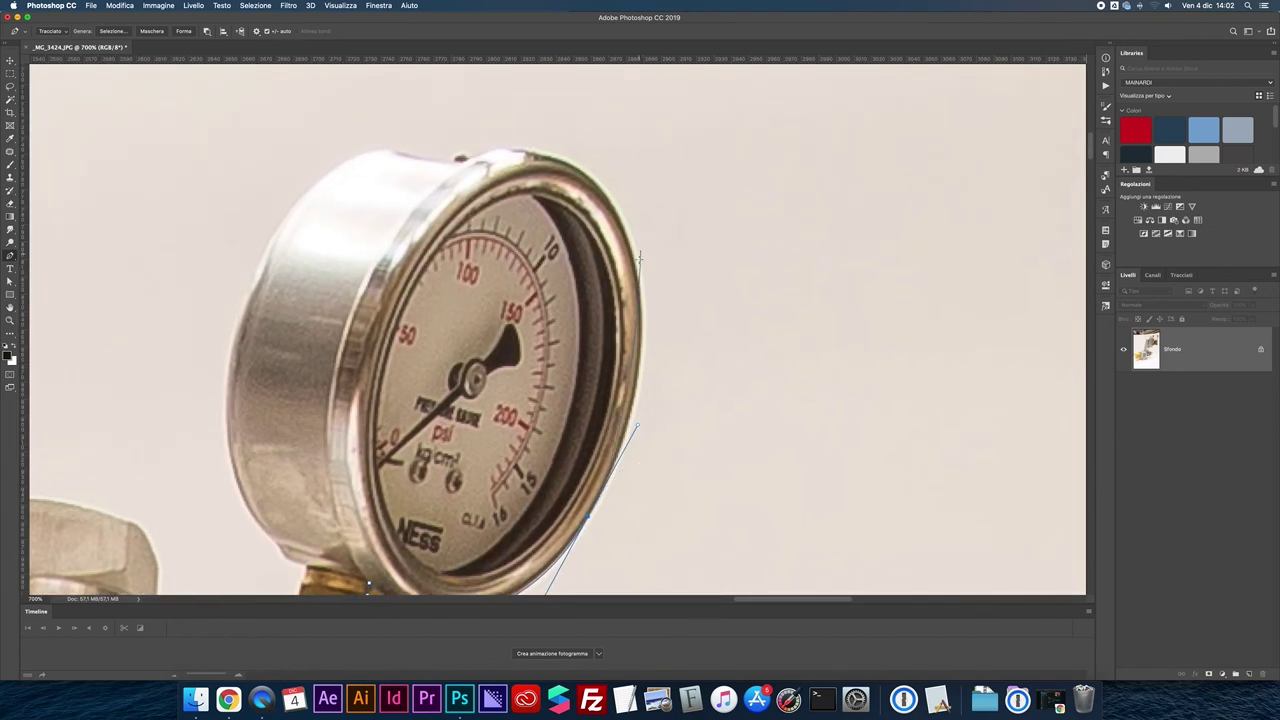
pyautogui.moveTo(605, 192); pyautogui.dragTo(539, 107)
pyautogui.moveTo(539, 107); pyautogui.dragTo(544, 117)
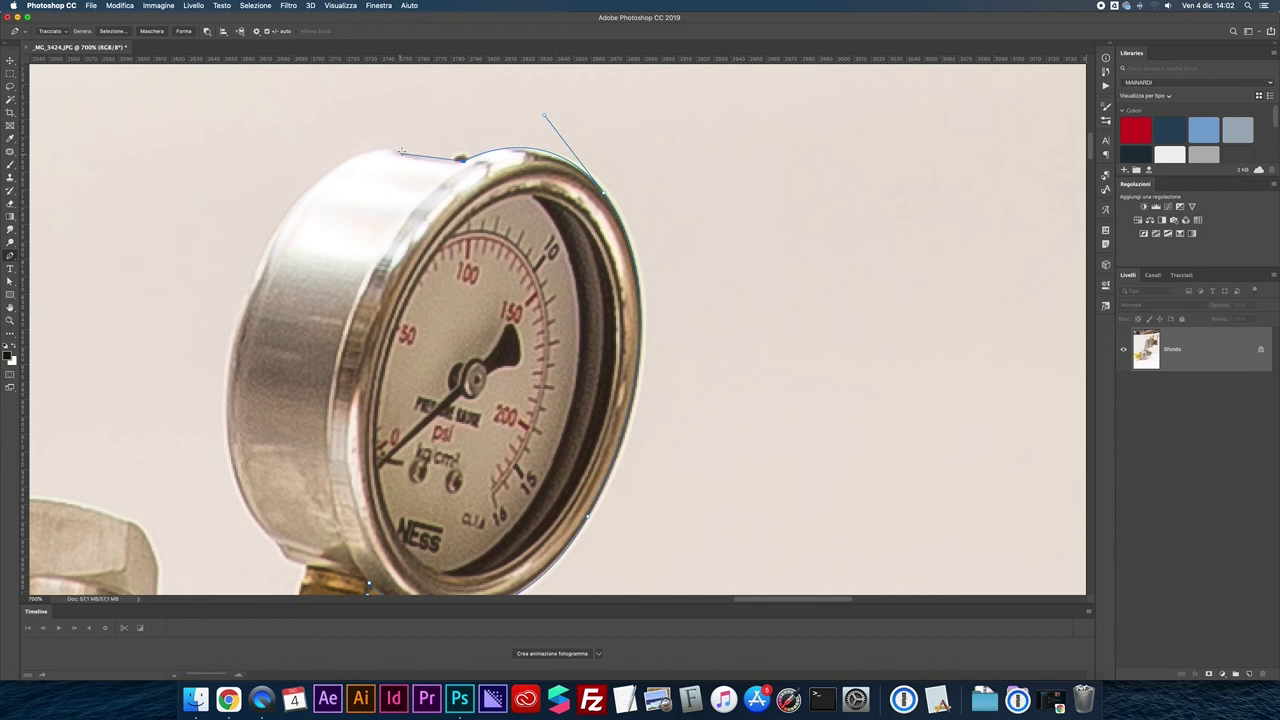
pyautogui.moveTo(394, 151); pyautogui.dragTo(369, 141)
pyautogui.moveTo(267, 241)
pyautogui.mouseDown()
pyautogui.moveTo(233, 342)
pyautogui.moveTo(189, 358)
pyautogui.mouseUp()
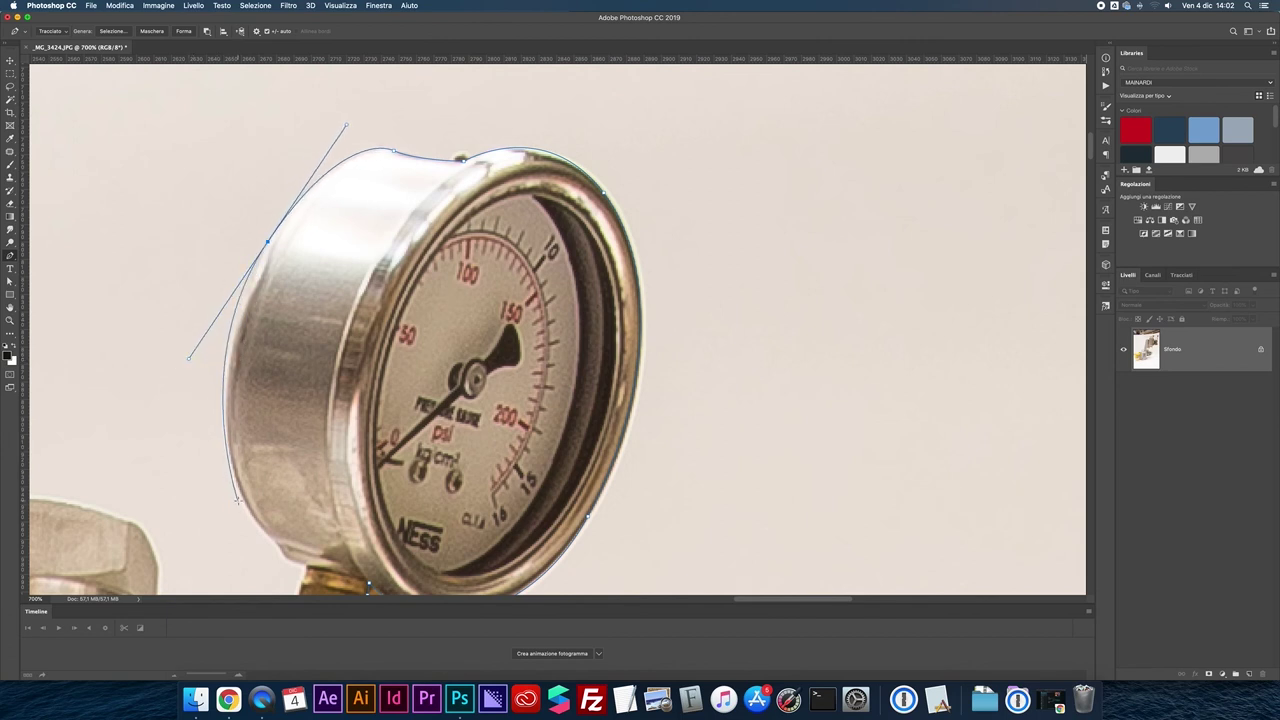
pyautogui.moveTo(238, 500); pyautogui.dragTo(248, 502)
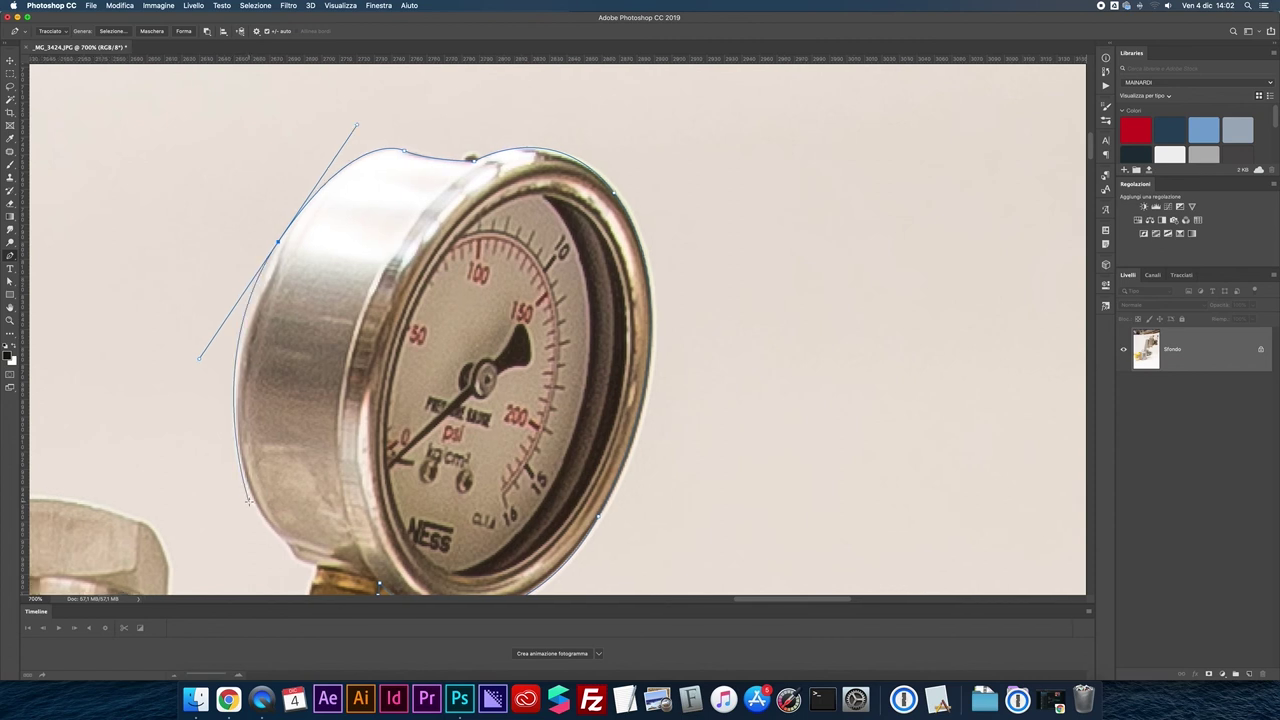
pyautogui.scroll(-5, 248, 502)
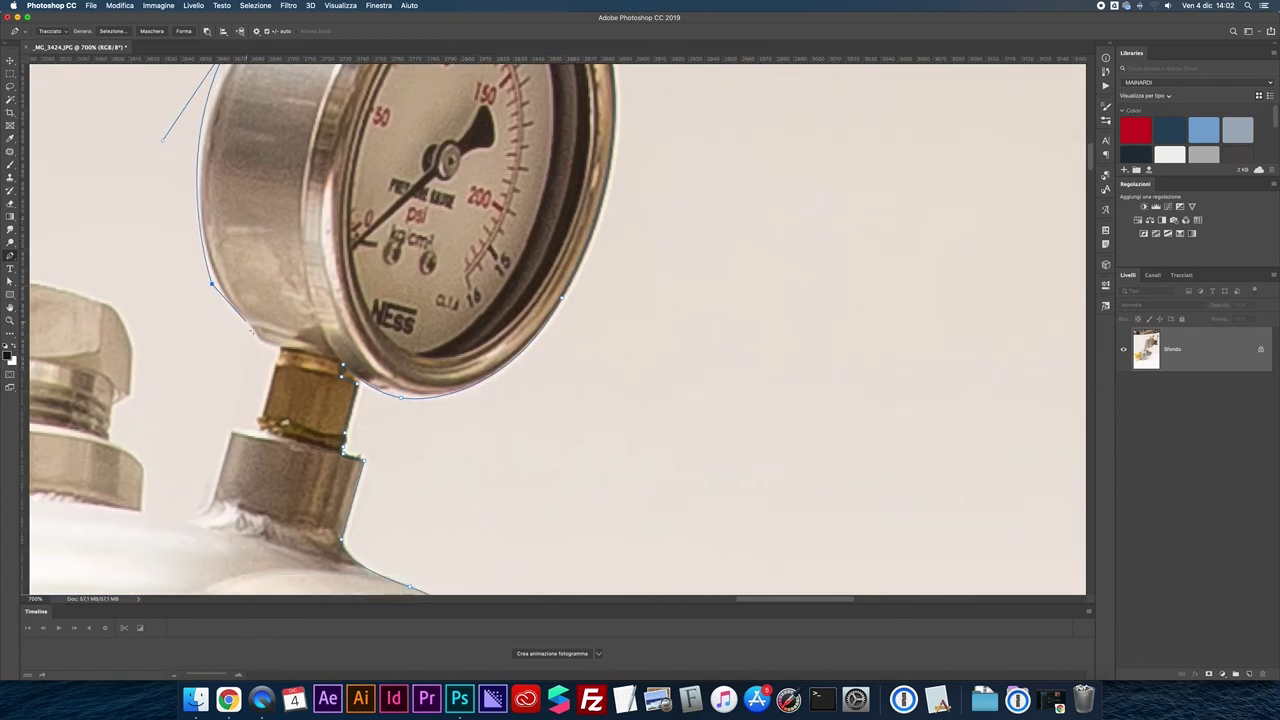
pyautogui.moveTo(211, 283); pyautogui.dragTo(227, 306)
# - Trace down the brass fitting, through the dip, and up toward the large nut's collar
pyautogui.moveTo(278, 347); pyautogui.dragTo(302, 352)
pyautogui.click(256, 415)
pyautogui.click(213, 494)
pyautogui.moveTo(177, 519); pyautogui.dragTo(150, 519)
pyautogui.moveTo(109, 442); pyautogui.dragTo(86, 441)
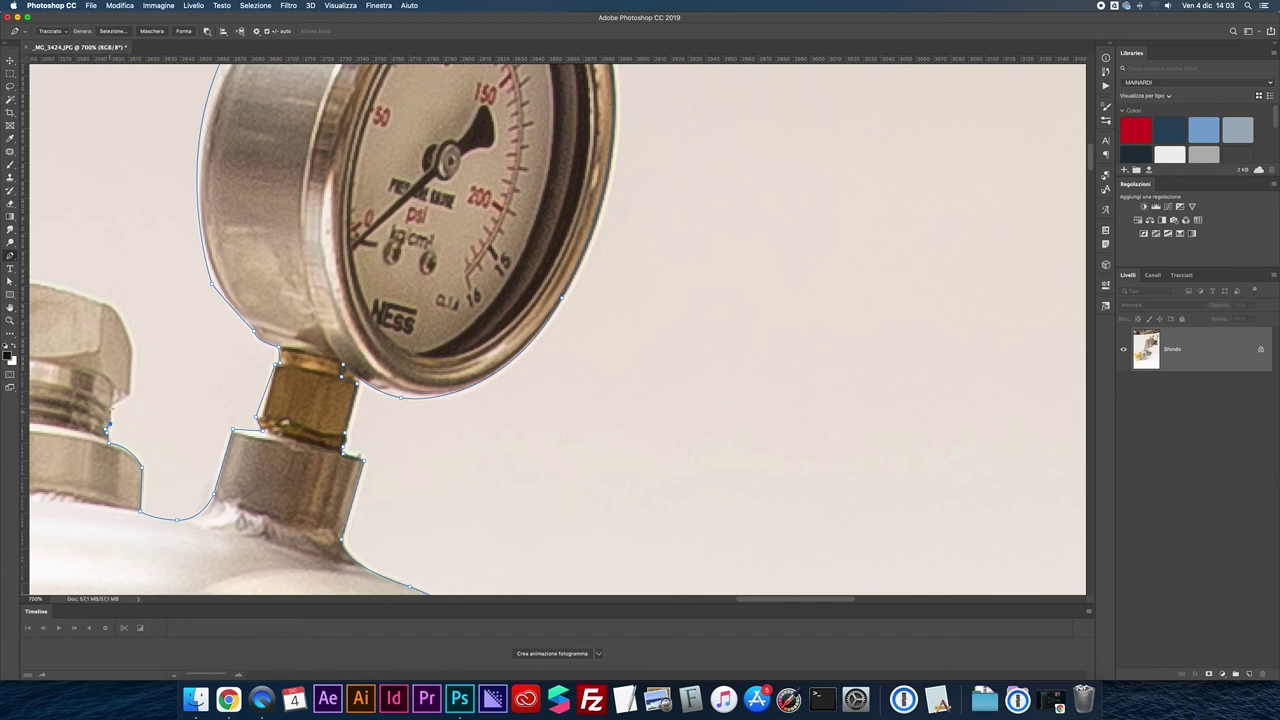
pyautogui.moveTo(110, 396); pyautogui.dragTo(128, 393)
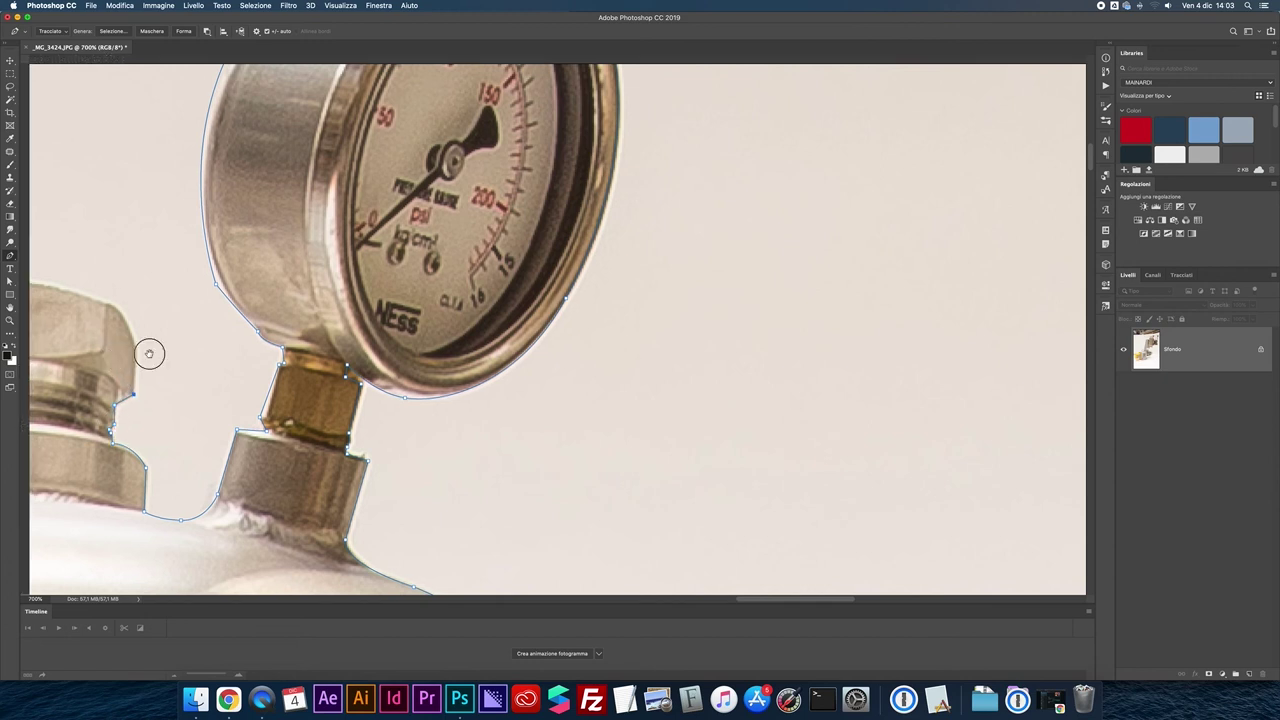
# - Arch the pen path over the large hex nut's top, undoing one misplaced point
pyautogui.hscroll(-10, 149, 351)
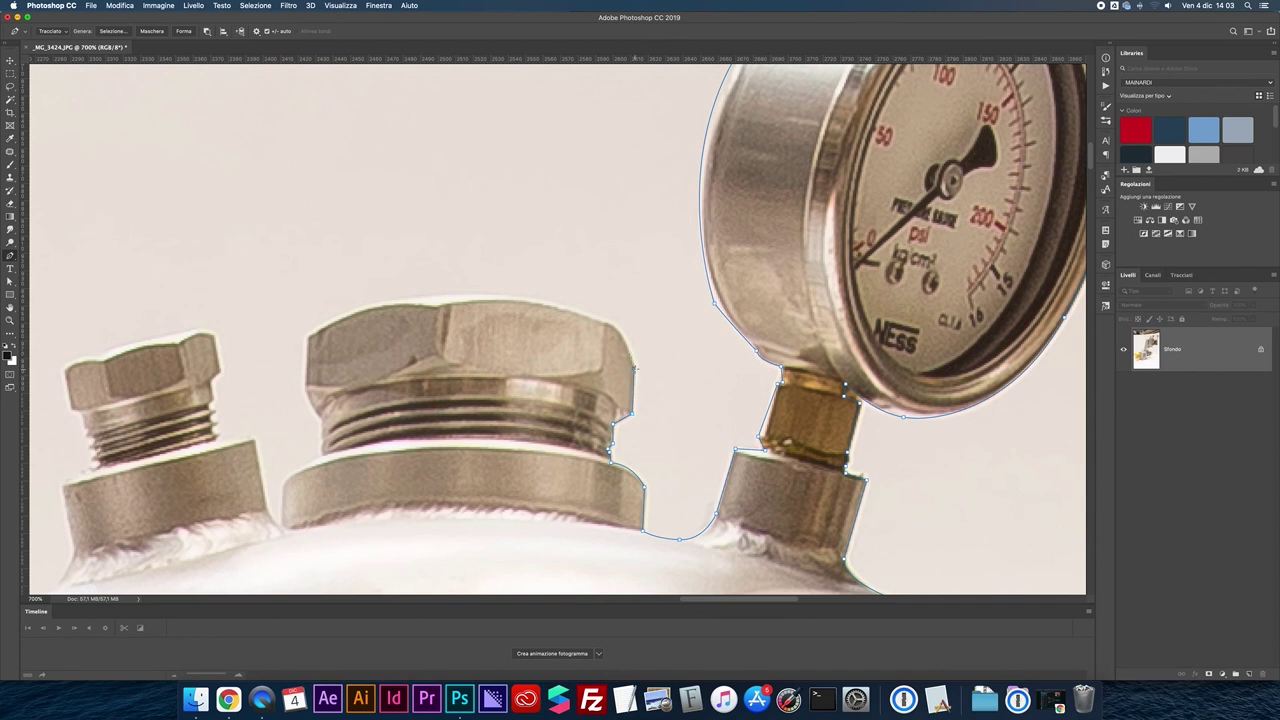
pyautogui.moveTo(603, 322); pyautogui.dragTo(587, 320)
pyautogui.moveTo(580, 320)
pyautogui.mouseDown()
pyautogui.moveTo(403, 298)
pyautogui.moveTo(227, 316)
pyautogui.mouseUp()
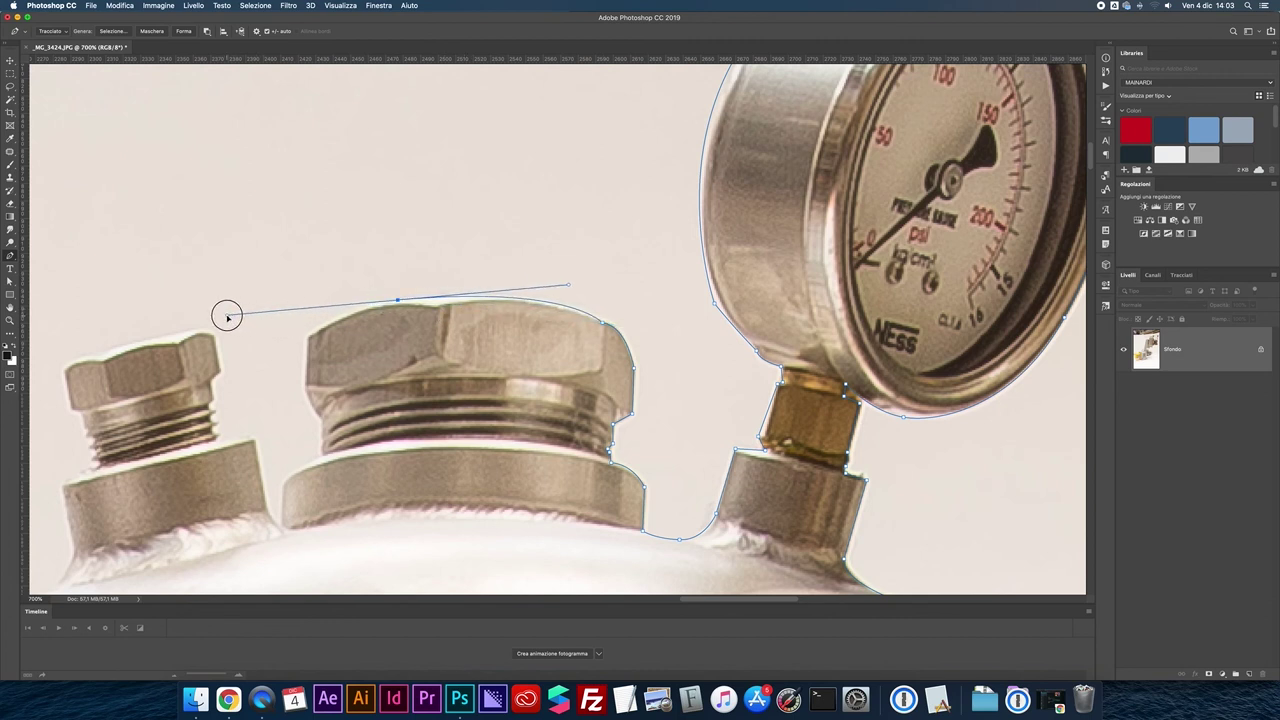
pyautogui.press('super+z')
pyautogui.press('super+z')
pyautogui.keyDown('alt'); pyautogui.click(602, 322); pyautogui.keyUp('alt')
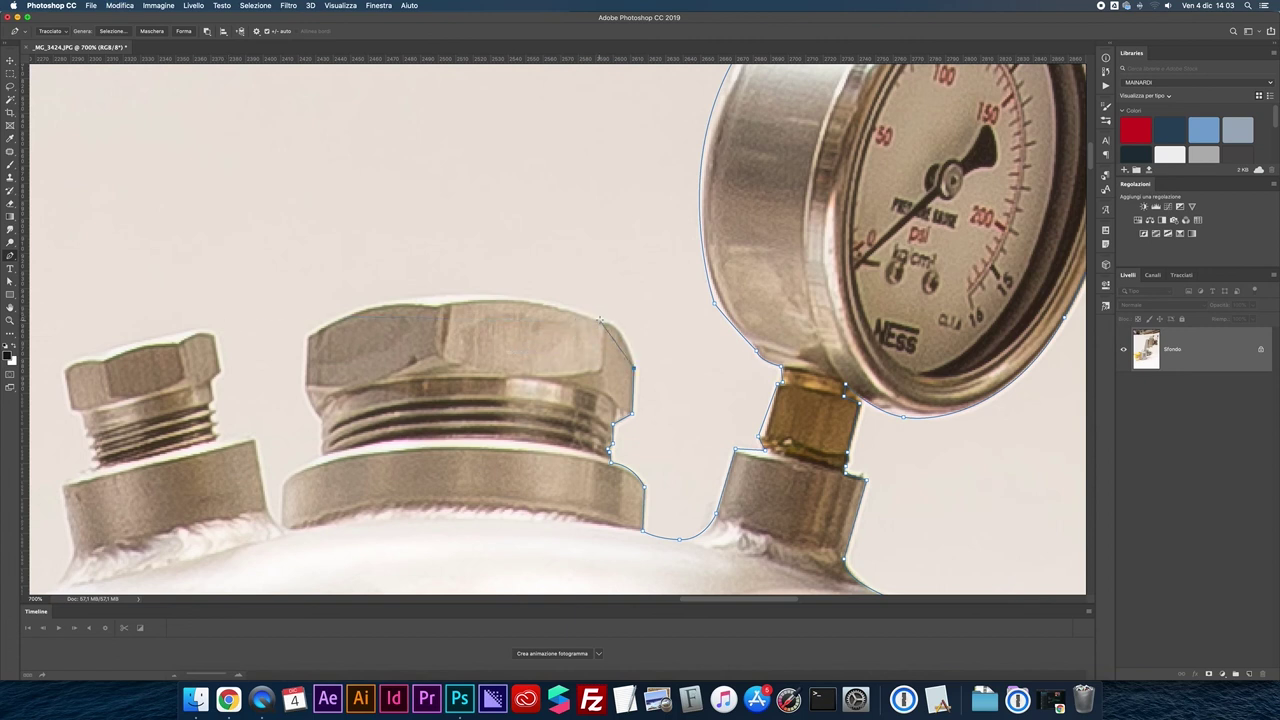
pyautogui.moveTo(600, 318); pyautogui.dragTo(569, 300)
pyautogui.moveTo(569, 300); pyautogui.dragTo(596, 314)
pyautogui.moveTo(308, 330); pyautogui.dragTo(197, 401)
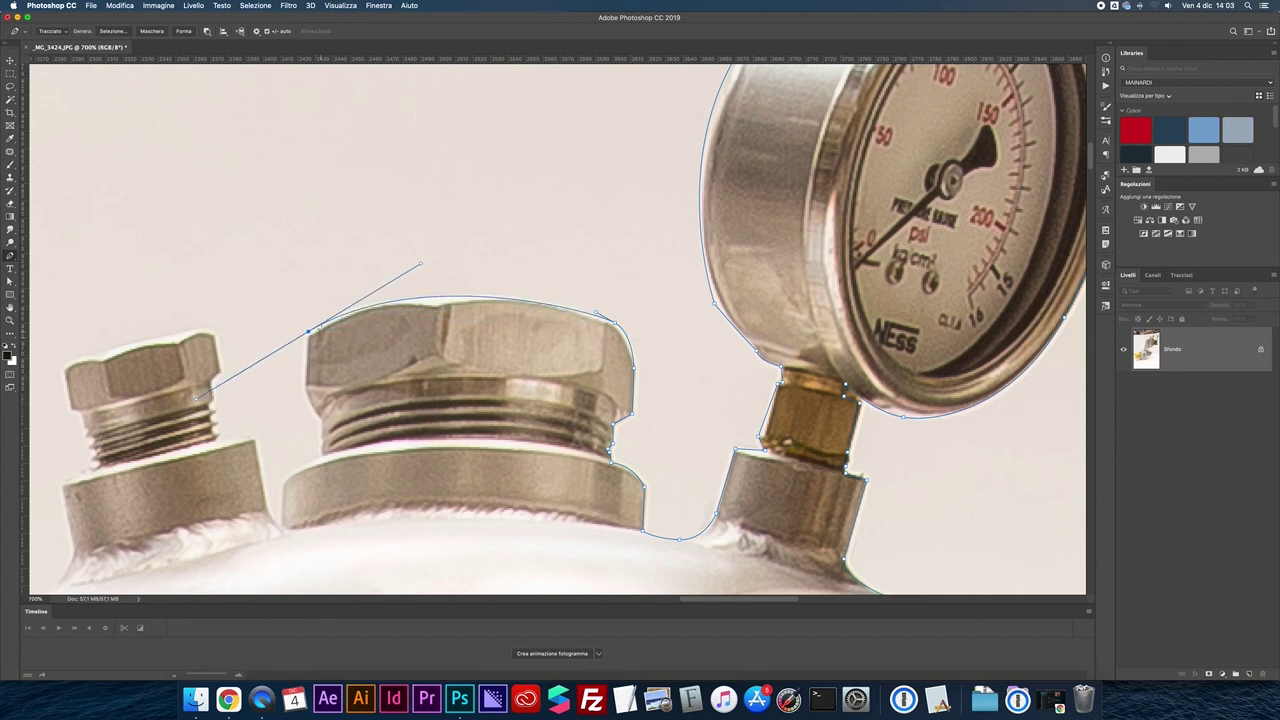
pyautogui.keyDown('alt'); pyautogui.click(308, 330); pyautogui.keyUp('alt')
# - Trace down the nut's far side and around its collar to the bottom corner
pyautogui.click(305, 386)
pyautogui.click(322, 421)
pyautogui.moveTo(282, 486); pyautogui.dragTo(283, 528)
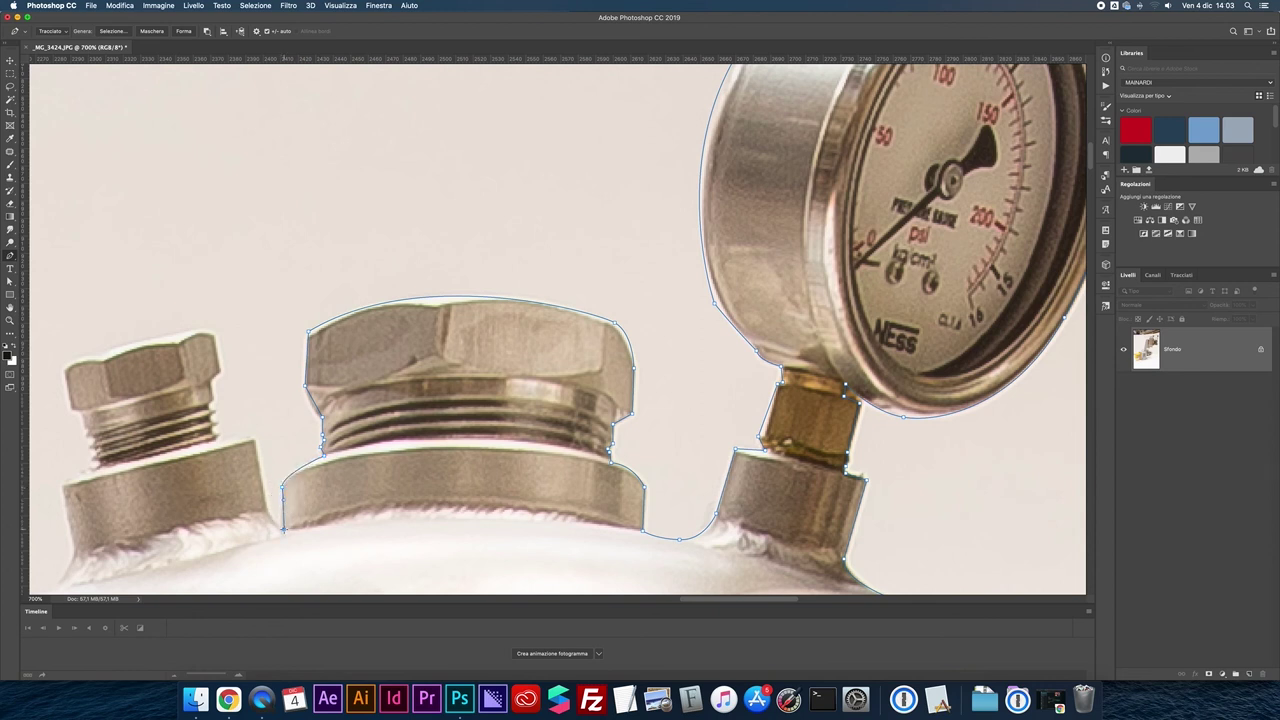
pyautogui.click(254, 437)
# - Zoom in and zigzag small anchors up the small left fitting's threads
pyautogui.scroll(2, 340, 368)
pyautogui.scroll(-3, 340, 368)
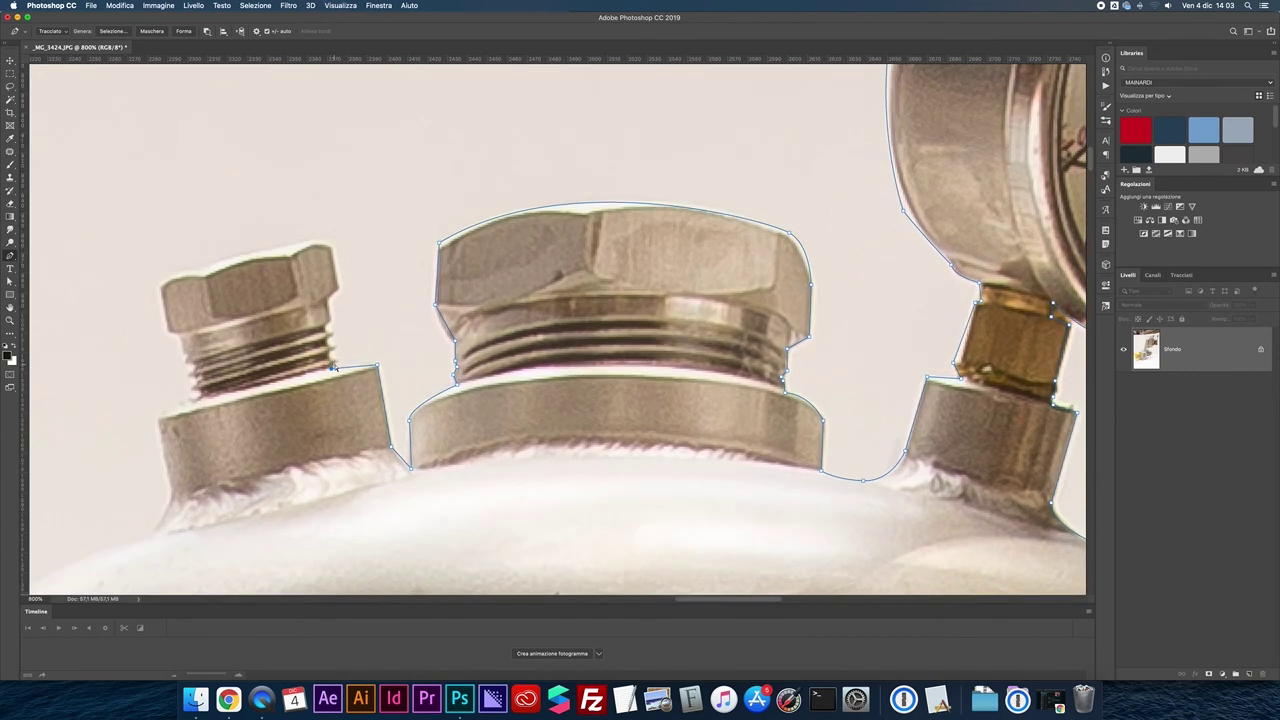
pyautogui.scroll(1, 335, 368)
pyautogui.scroll(1, 340, 365)
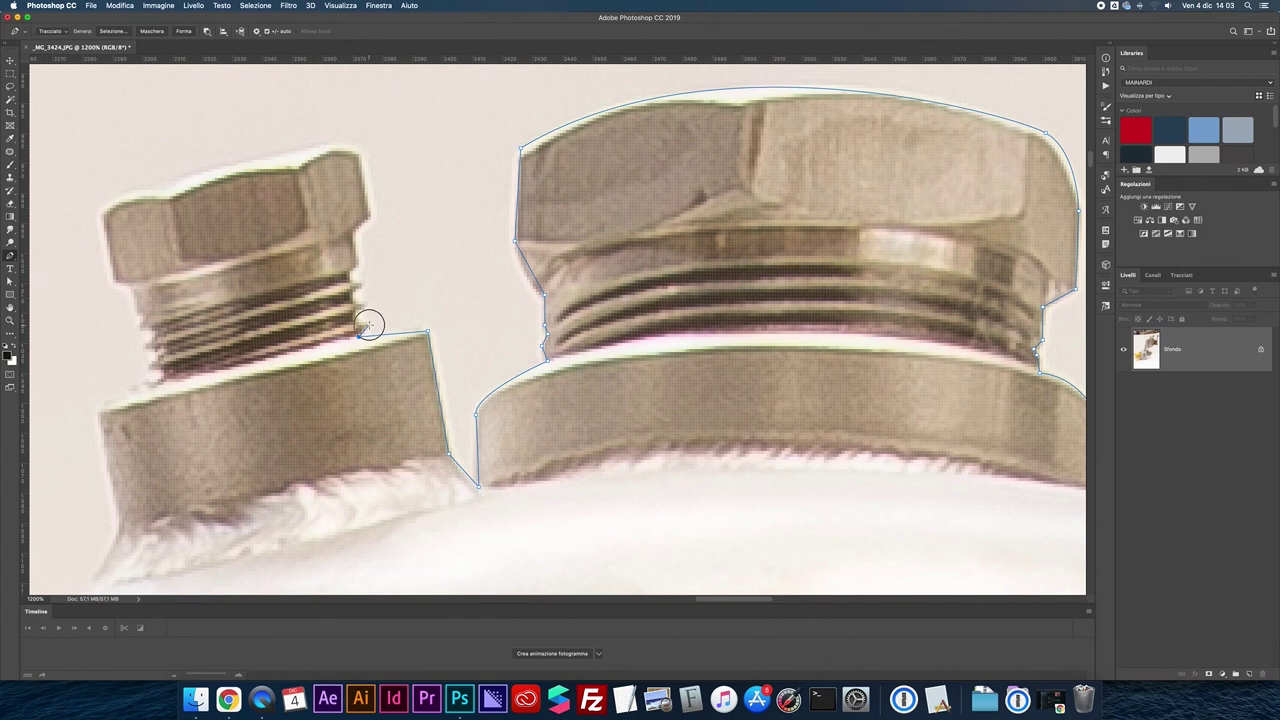
pyautogui.click(362, 325)
pyautogui.press('super+z')
pyautogui.click(357, 316)
pyautogui.click(364, 304)
pyautogui.click(363, 286)
pyautogui.moveTo(366, 286); pyautogui.dragTo(378, 284)
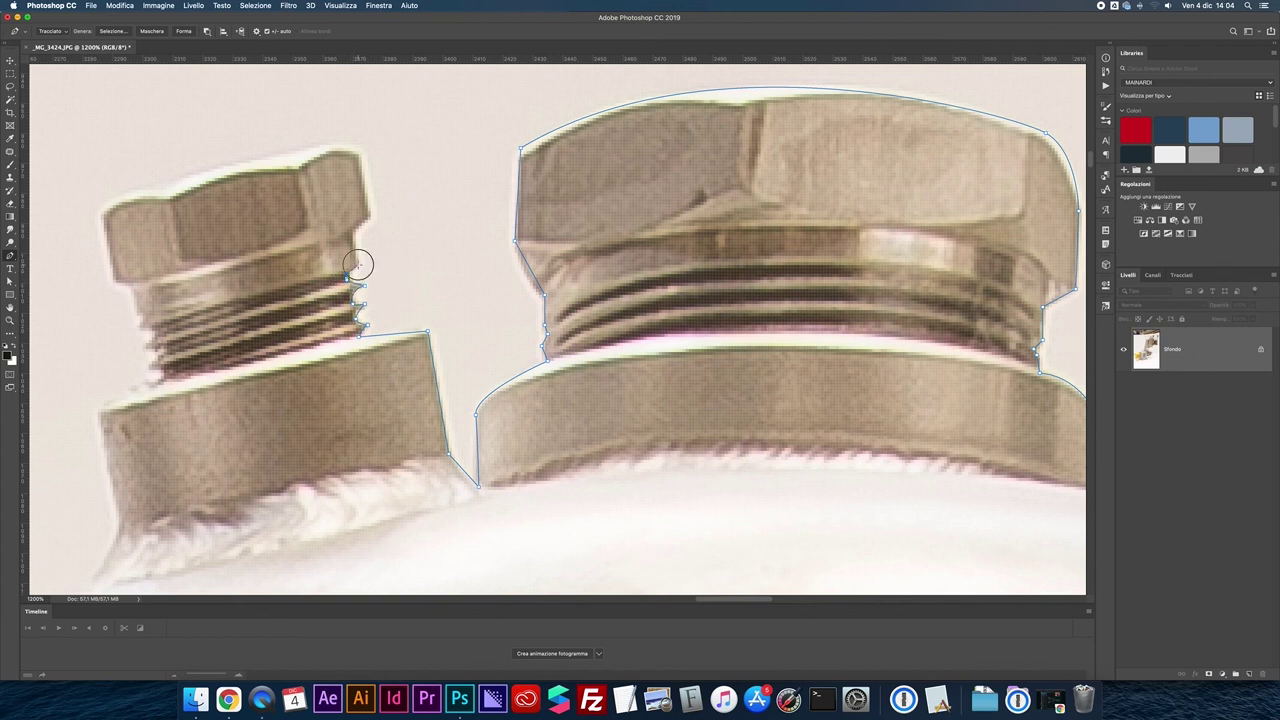
# - Trace the pen path over the left nozzle nut's top corner, left edge and thread teeth
pyautogui.click(353, 231)
pyautogui.moveTo(358, 148); pyautogui.dragTo(269, 155)
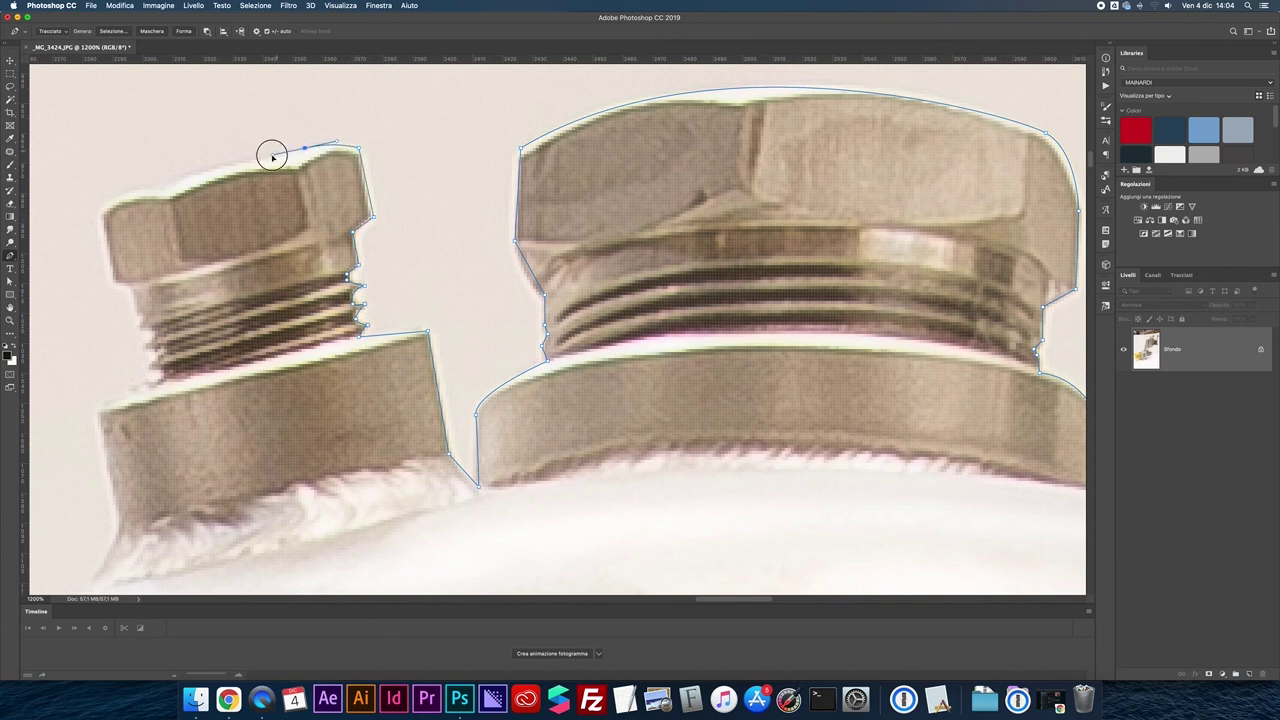
pyautogui.click(121, 196)
pyautogui.moveTo(103, 223); pyautogui.dragTo(108, 240)
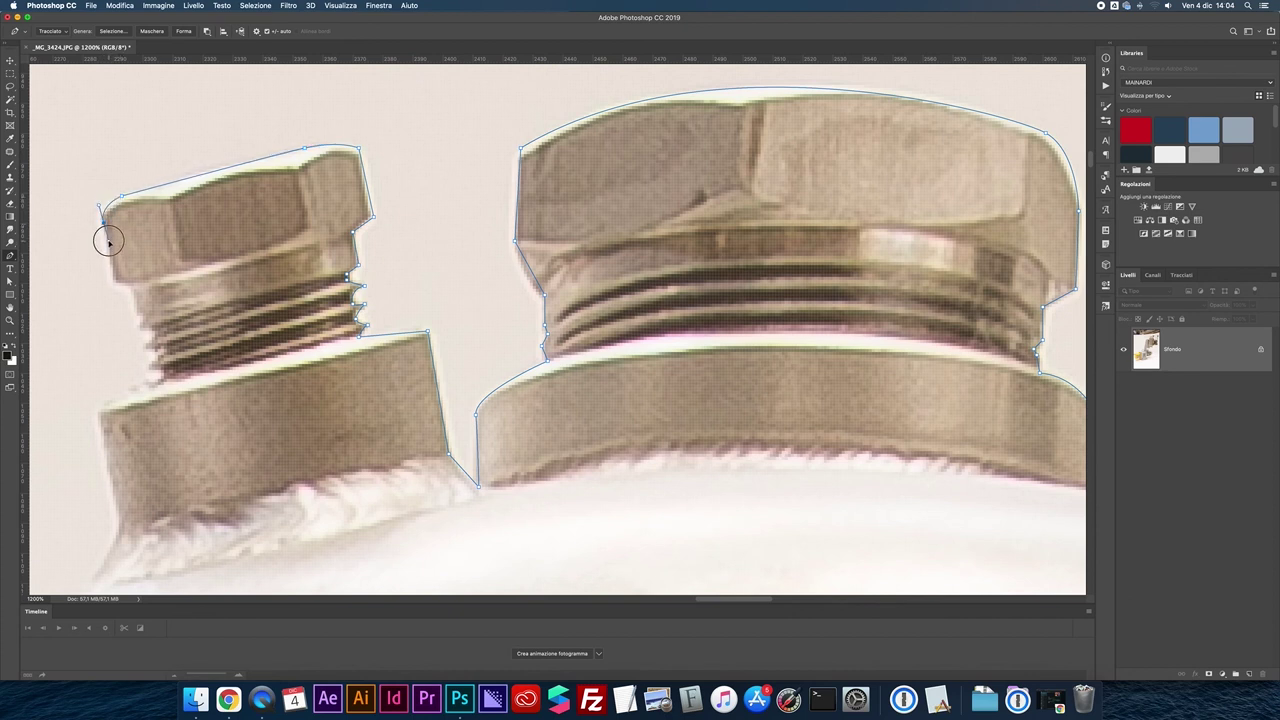
pyautogui.click(133, 285)
pyautogui.click(140, 322)
pyautogui.click(156, 333)
pyautogui.click(144, 343)
pyautogui.click(157, 352)
pyautogui.click(148, 367)
pyautogui.click(157, 380)
# - Continue the path down the collar's left edge and curve it around the tank's left shoulder
pyautogui.click(98, 408)
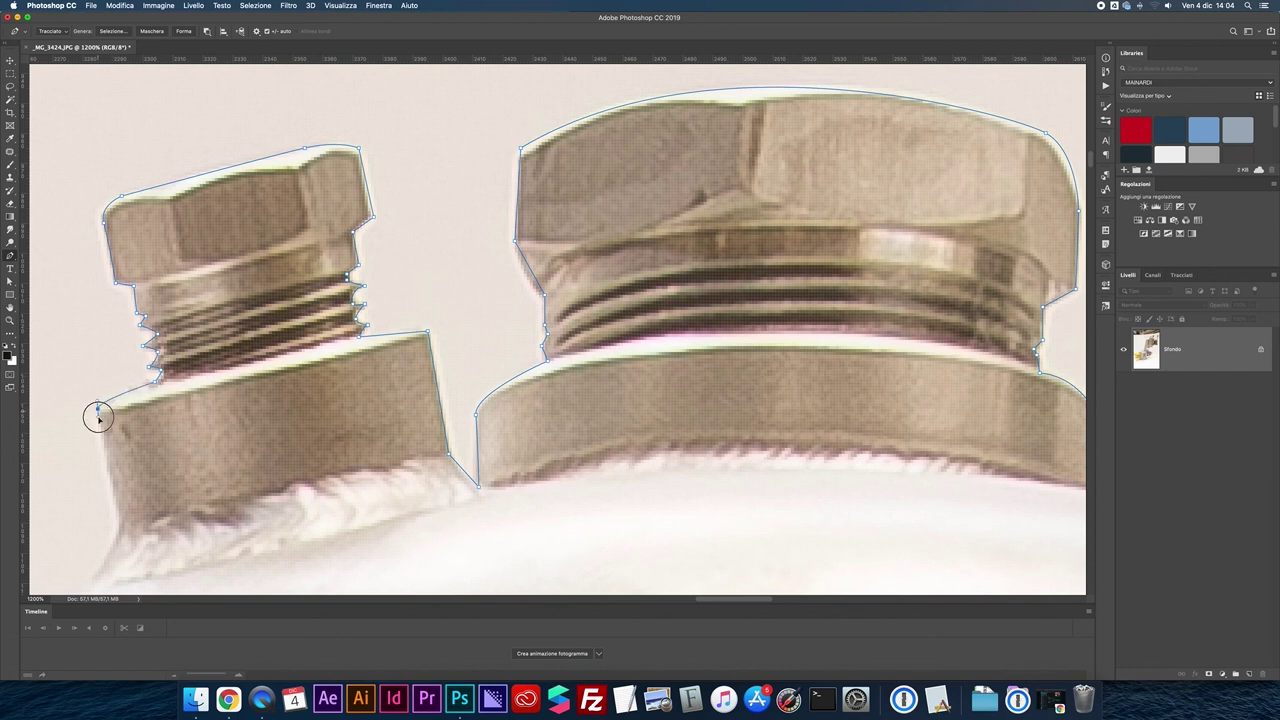
pyautogui.click(121, 533)
pyautogui.scroll(-8, 200, 400)
pyautogui.scroll(-3, 250, 300)
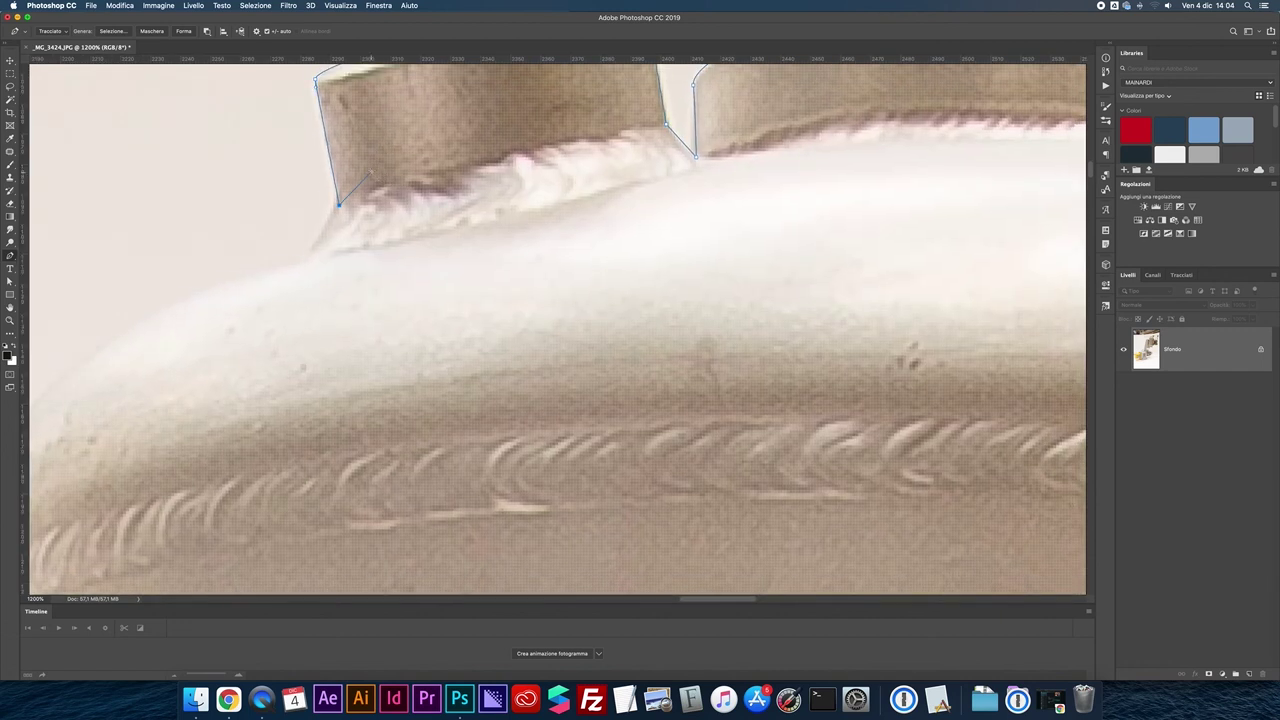
pyautogui.moveTo(266, 271); pyautogui.dragTo(221, 286)
pyautogui.press('super+minus')
pyautogui.press('super+minus')
pyautogui.press('super+minus')
pyautogui.scroll(3, 260, 400)
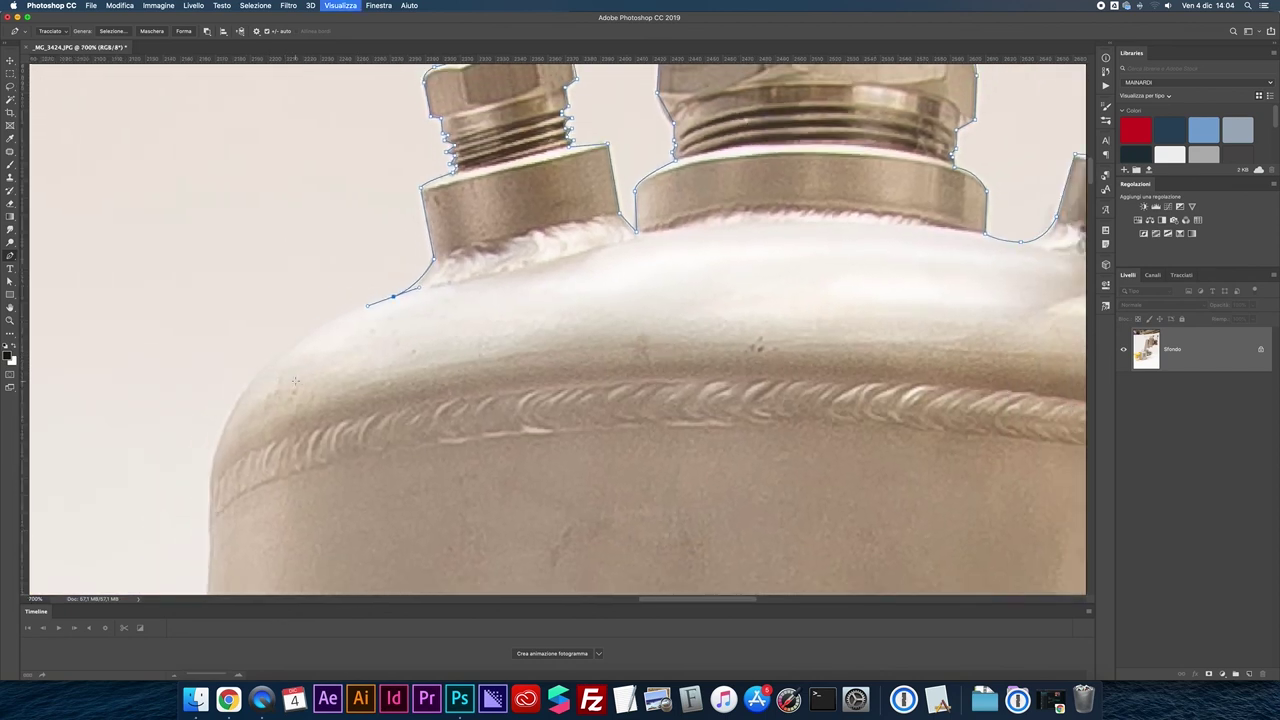
pyautogui.moveTo(251, 468); pyautogui.dragTo(248, 590)
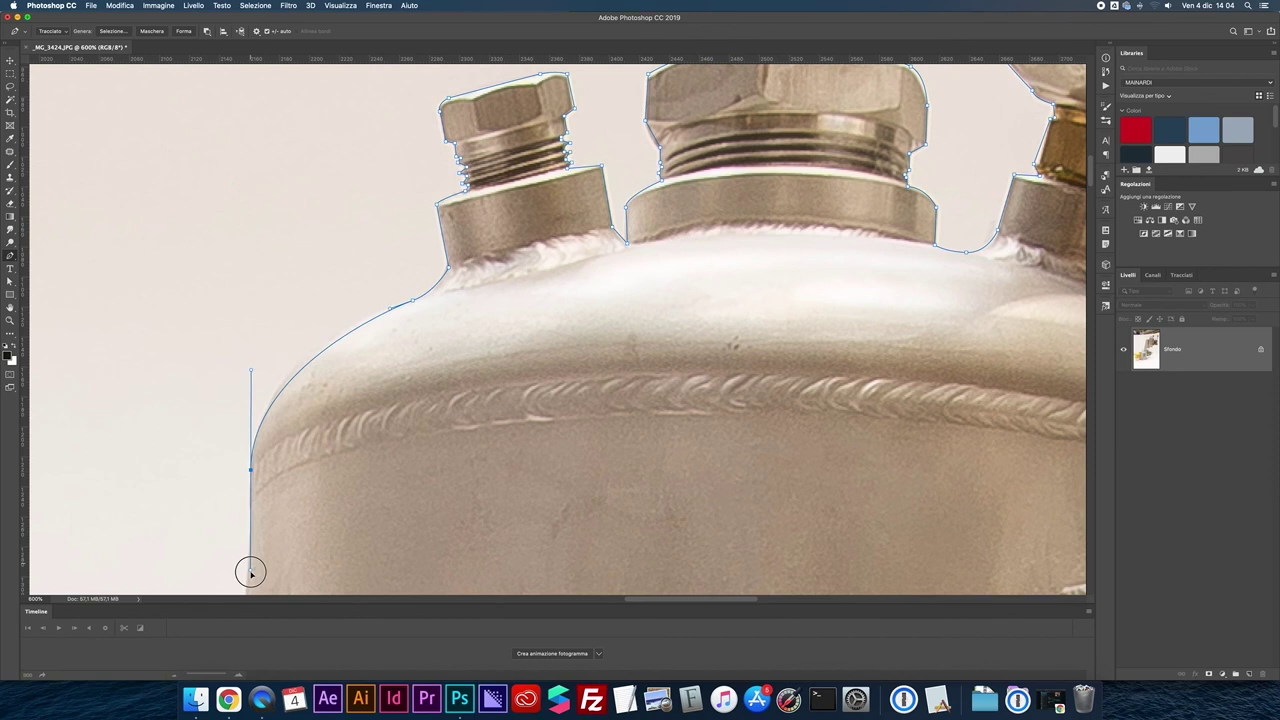
pyautogui.keyDown('alt'); pyautogui.click(251, 468); pyautogui.keyUp('alt')
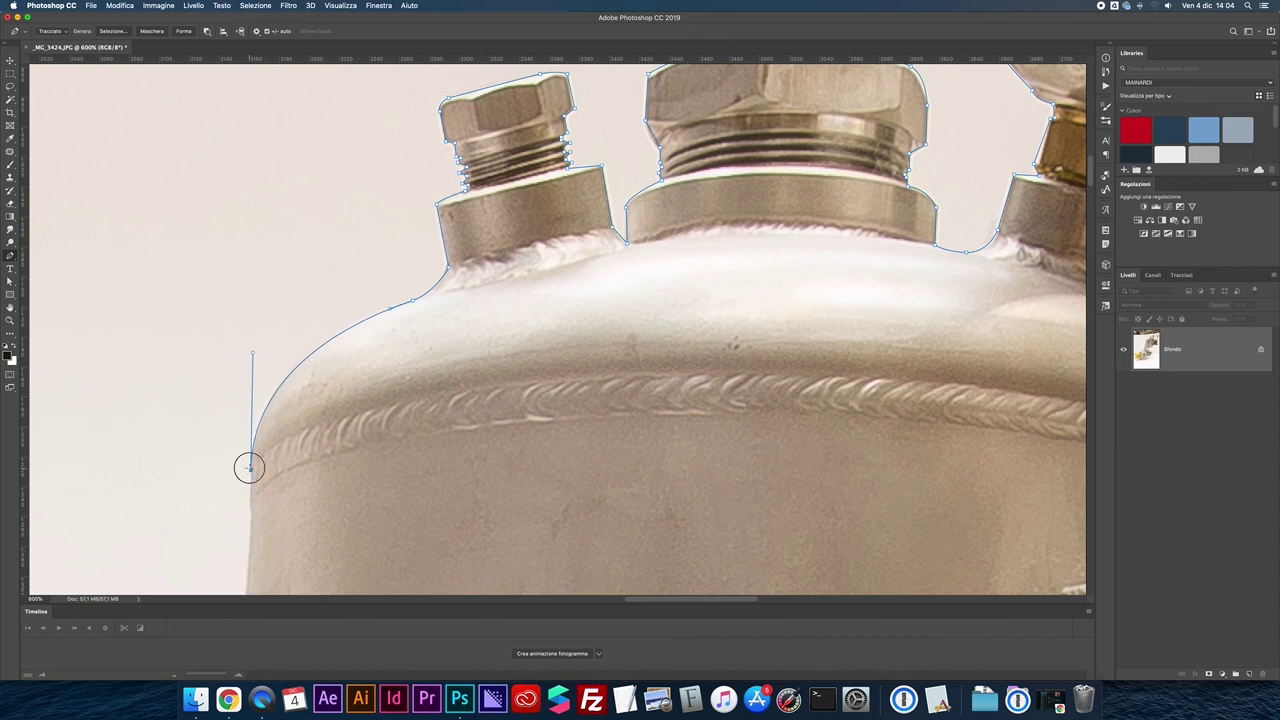
pyautogui.scroll(-1, 301, 444)
pyautogui.moveTo(251, 457); pyautogui.dragTo(248, 576)
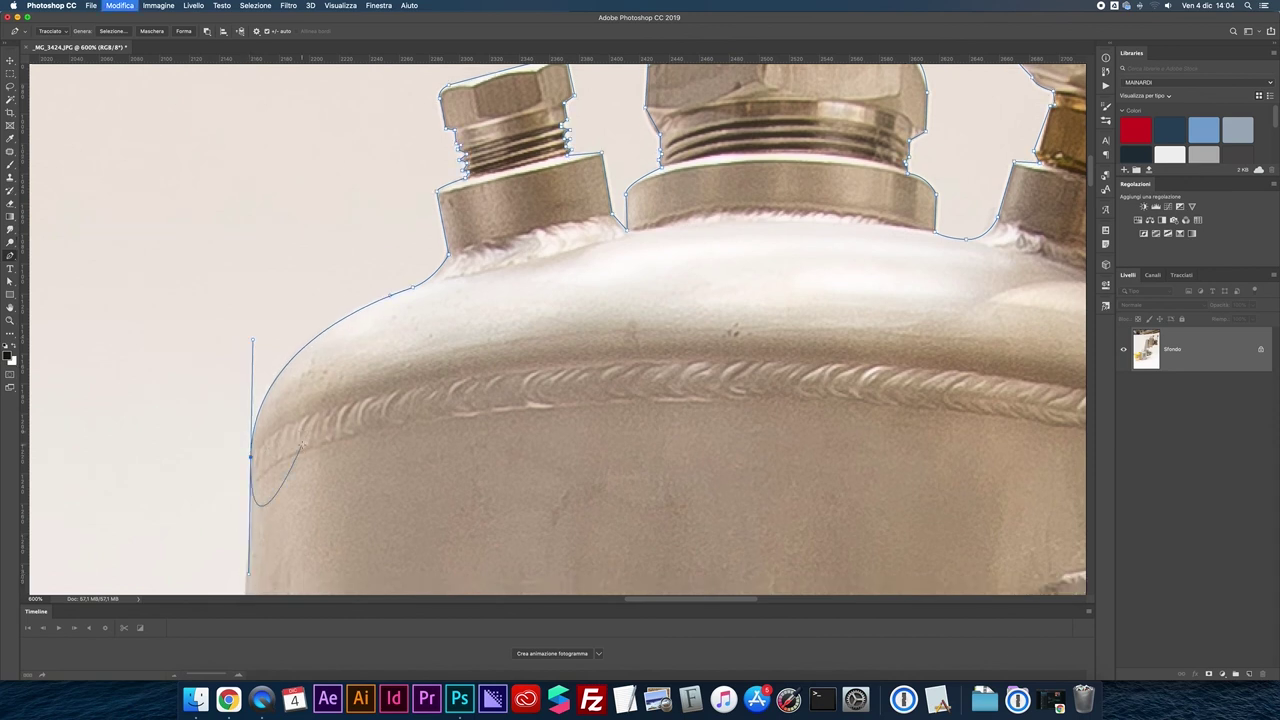
# - Curve the path along the grey bracket's top edge and over its top-left corner
pyautogui.scroll(-1, 237, 360)
pyautogui.scroll(-4, 237, 360)
pyautogui.scroll(-1, 231, 275)
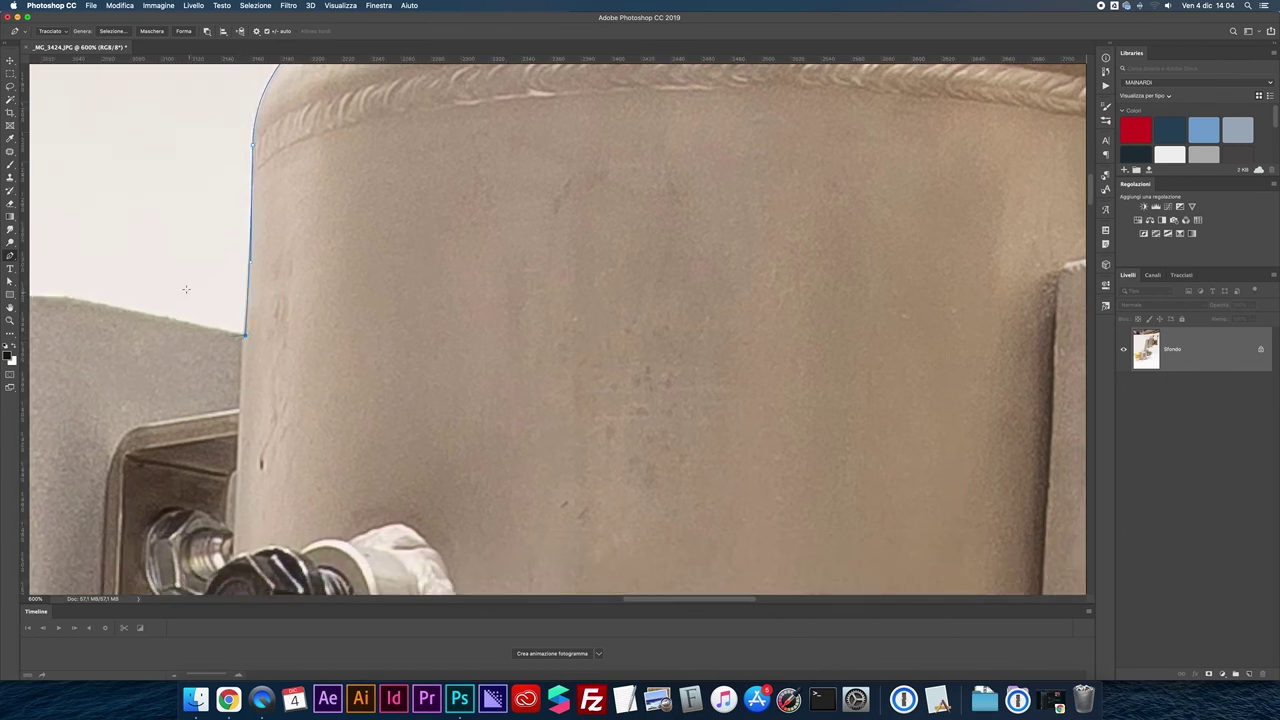
pyautogui.hscroll(-10, 474, 240)
pyautogui.click(487, 238)
pyautogui.moveTo(376, 240); pyautogui.dragTo(326, 250)
pyautogui.hscroll(-10, 337, 251)
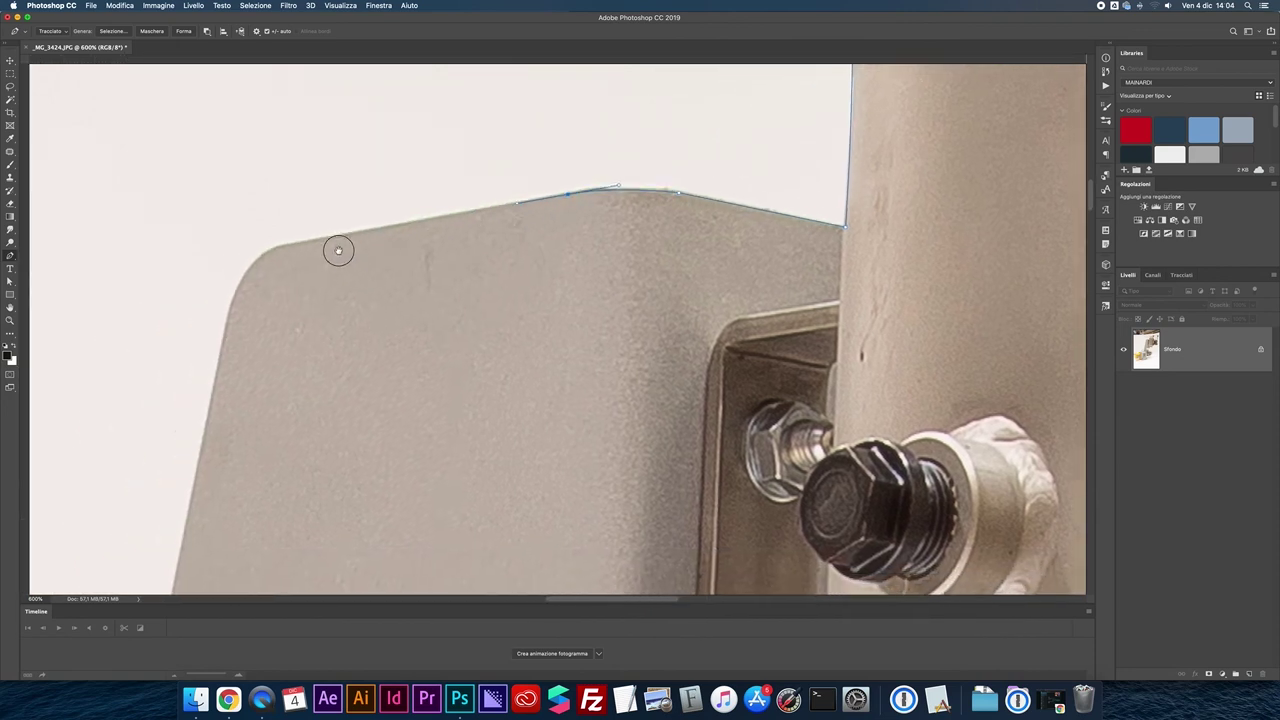
pyautogui.moveTo(272, 297); pyautogui.dragTo(260, 360)
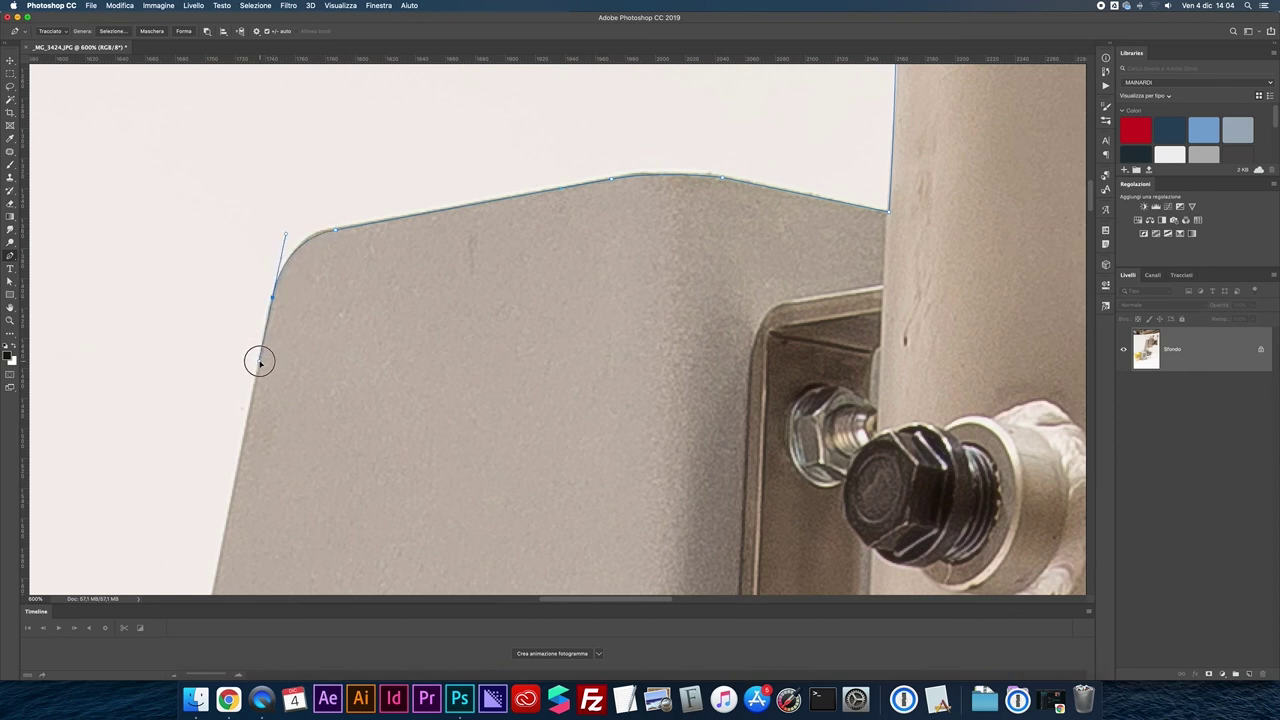
pyautogui.scroll(-10, 274, 443)
pyautogui.scroll(-3, 202, 590)
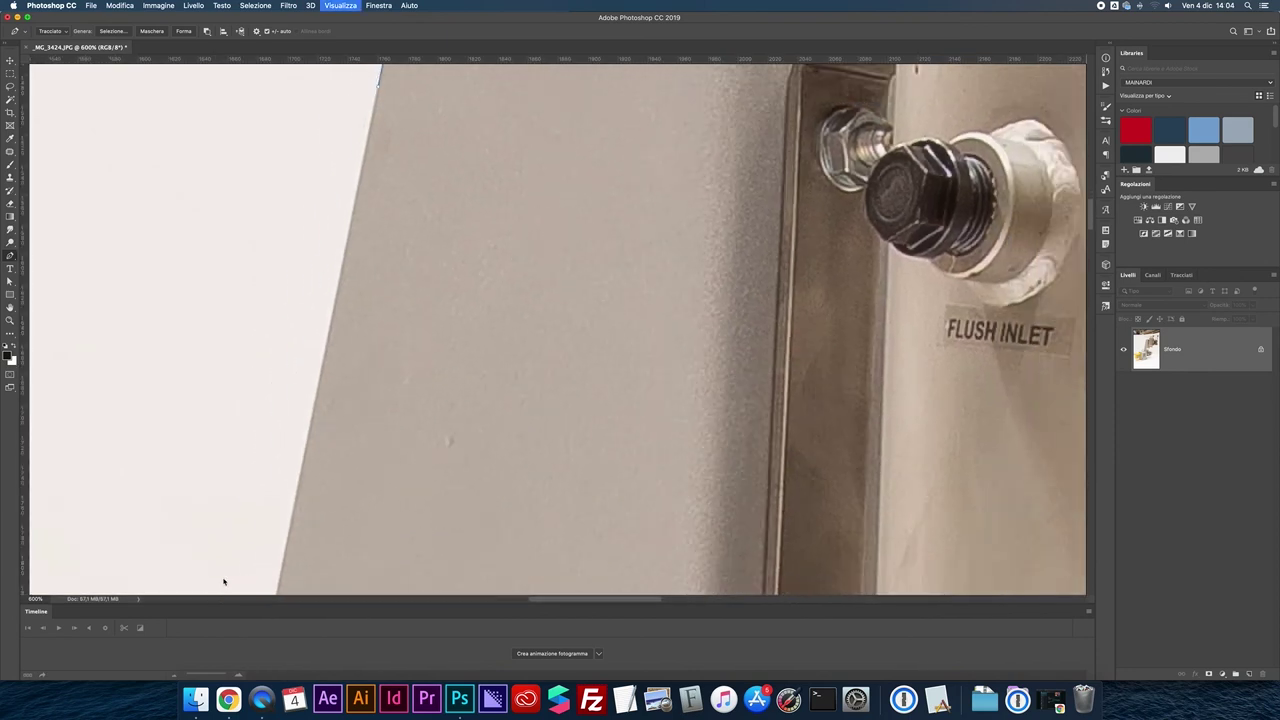
pyautogui.hscroll(3, 300, 400)
pyautogui.scroll(-5, 449, 226)
pyautogui.scroll(-3, 395, 341)
pyautogui.press('super+minus')
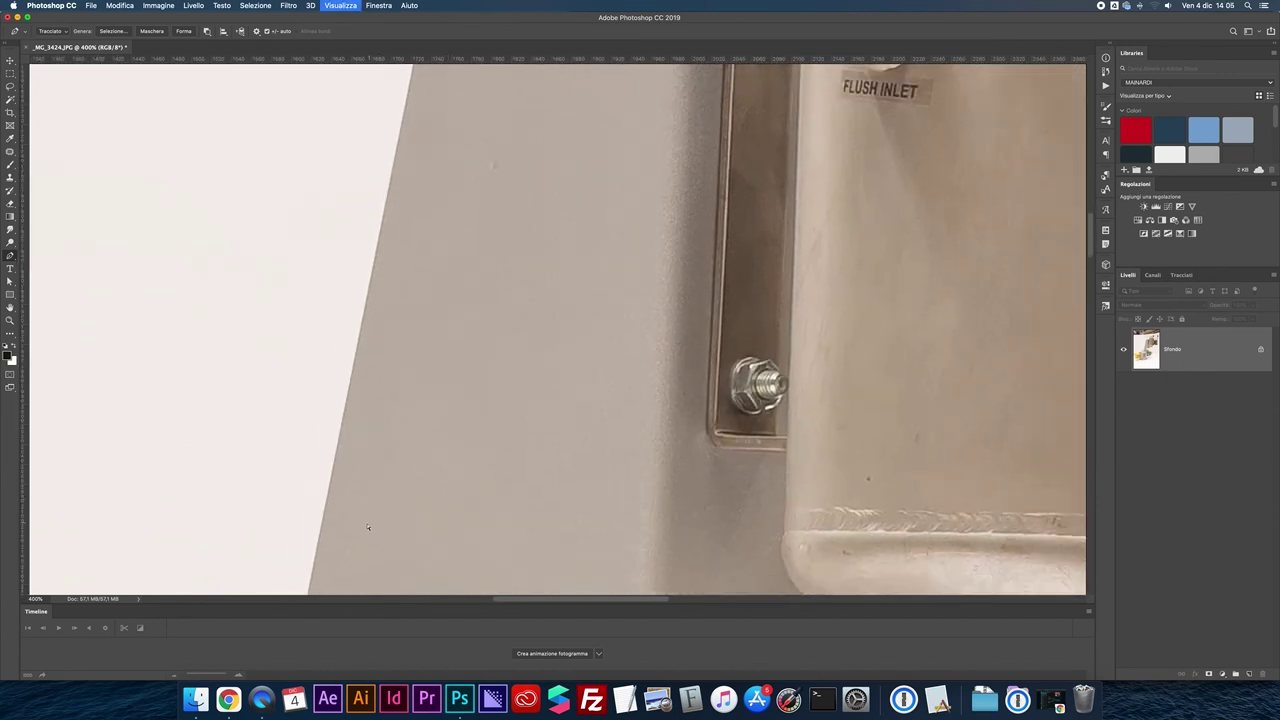
pyautogui.press('super+minus')
pyautogui.press('super+minus')
pyautogui.press('super+minus')
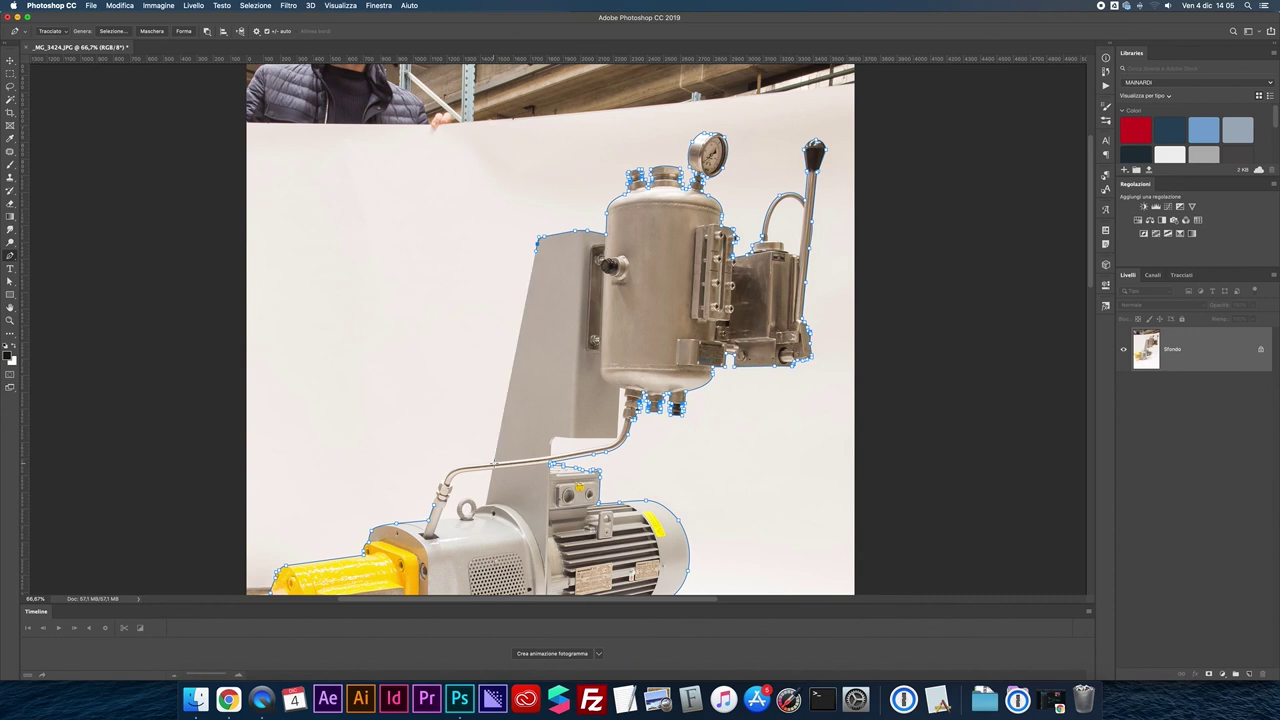
# - Zoom in on the pipe, resume the path from its last anchor and curve it along the pipe's bend
pyautogui.press('super+plus')
pyautogui.press('super+plus')
pyautogui.scroll(-8, 516, 289)
pyautogui.hscroll(-2, 516, 289)
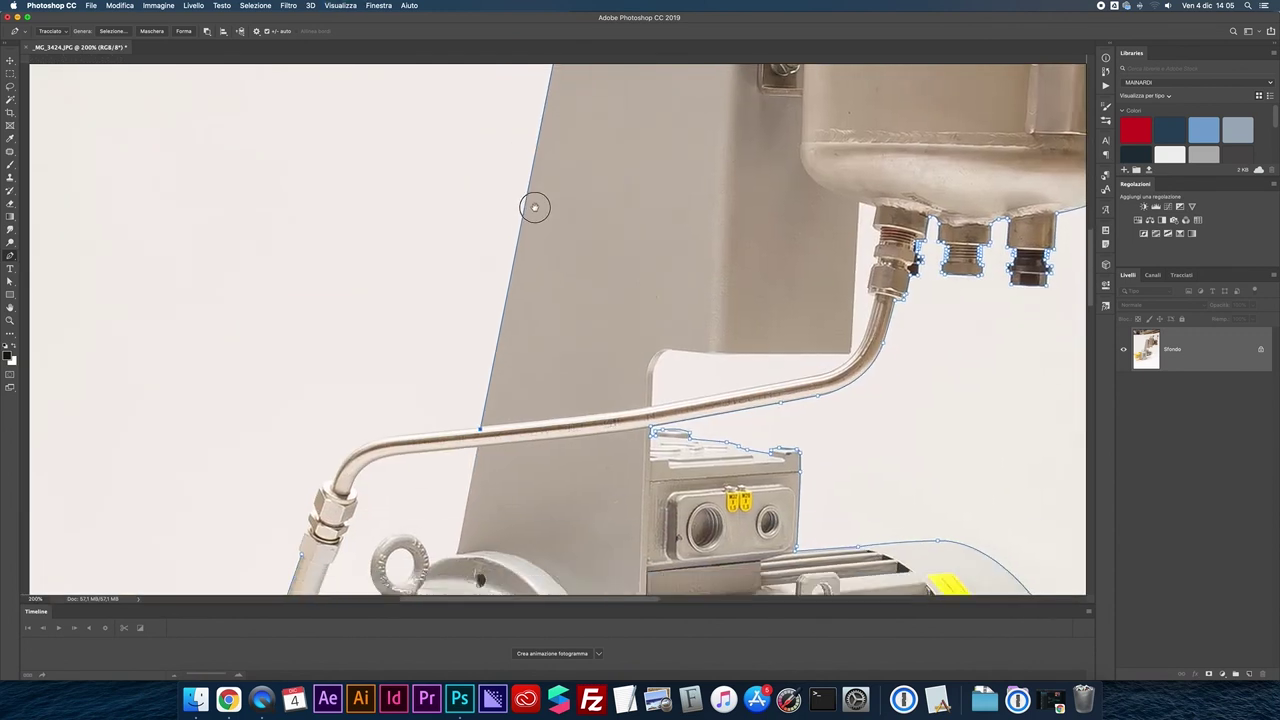
pyautogui.scroll(-3, 531, 206)
pyautogui.press('super+plus')
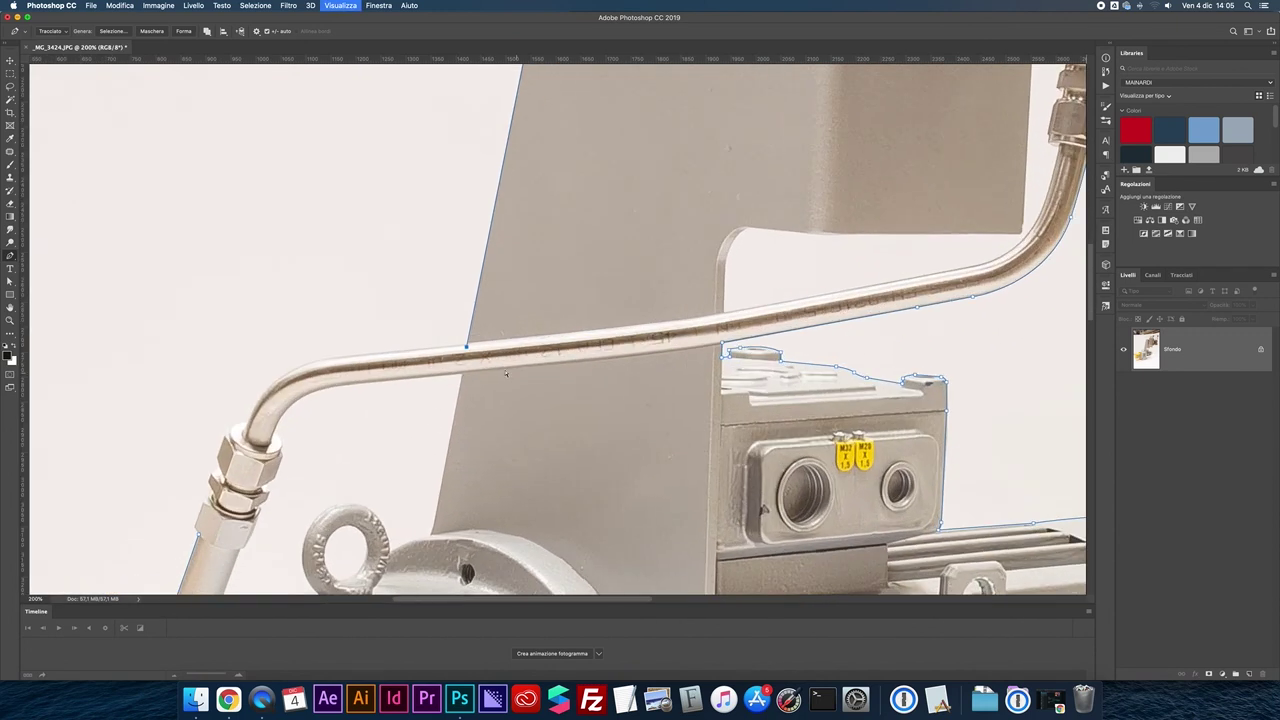
pyautogui.press('super+plus')
pyautogui.press('super+plus')
pyautogui.click(405, 357)
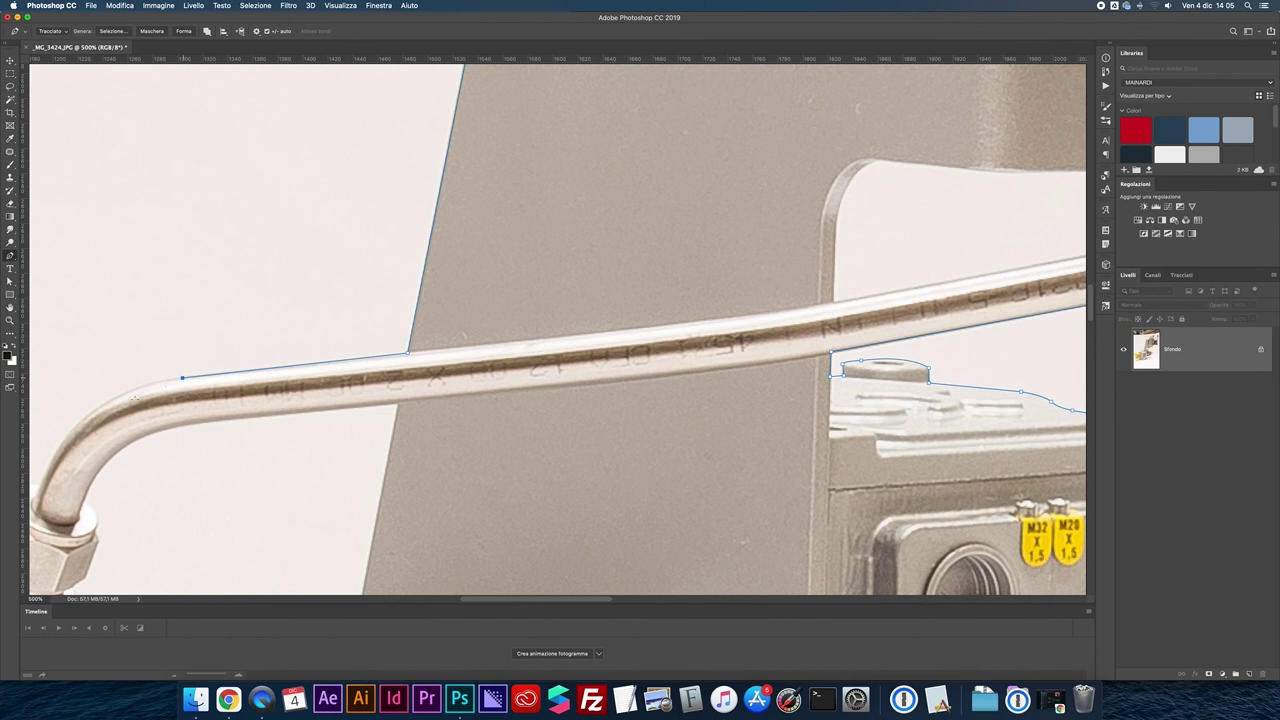
pyautogui.moveTo(133, 397); pyautogui.dragTo(312, 290)
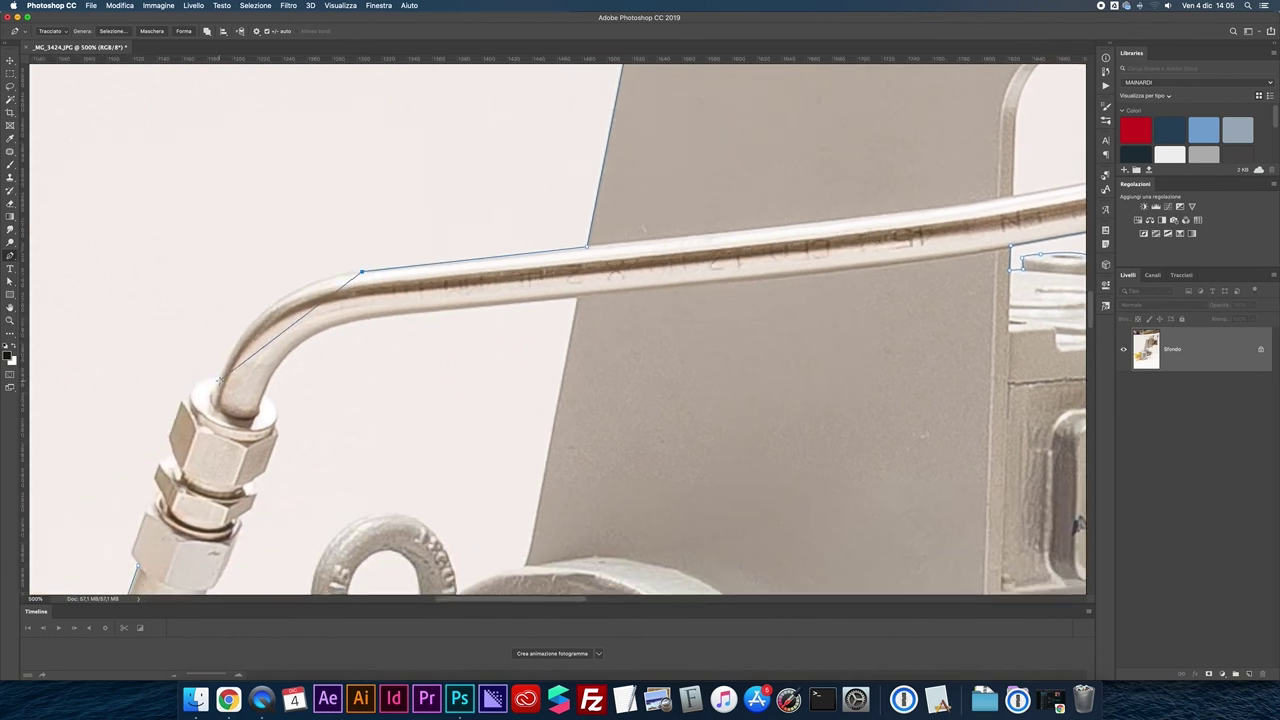
pyautogui.moveTo(218, 378); pyautogui.dragTo(187, 477)
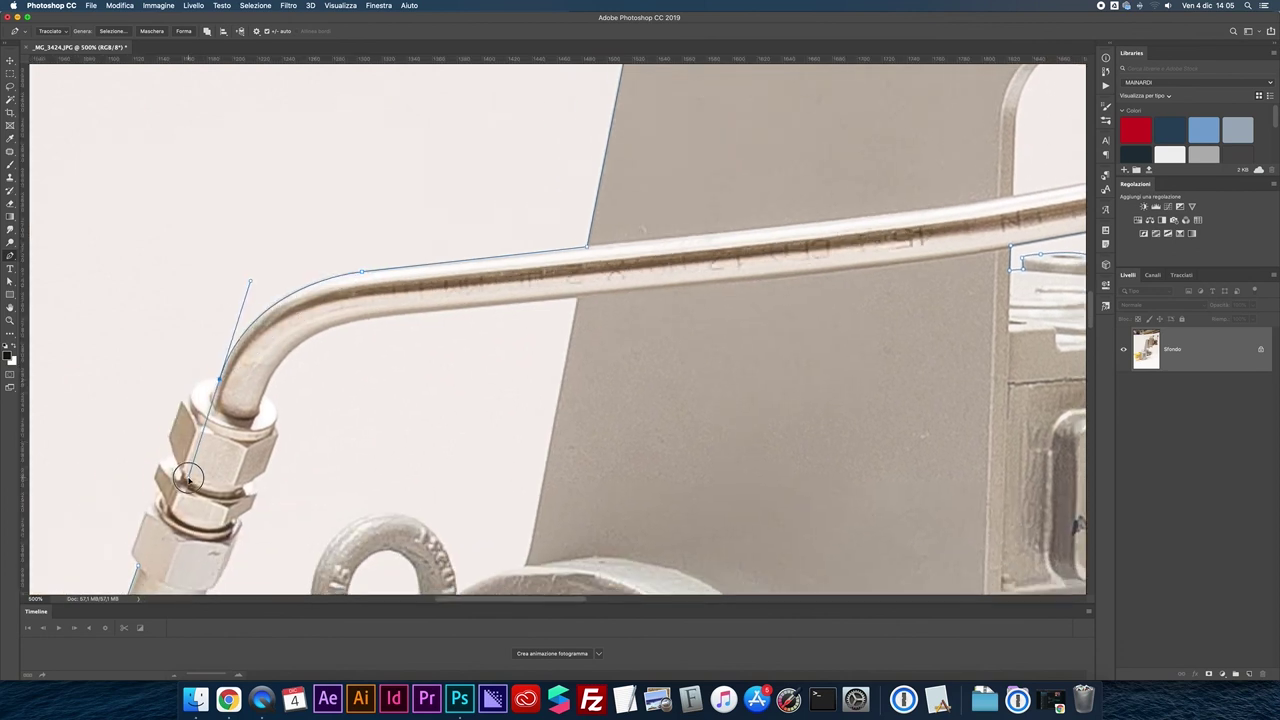
pyautogui.click(190, 401)
# - Bring the path down onto the hex fitting, along its edge and lower nut
pyautogui.moveTo(190, 398); pyautogui.dragTo(188, 419)
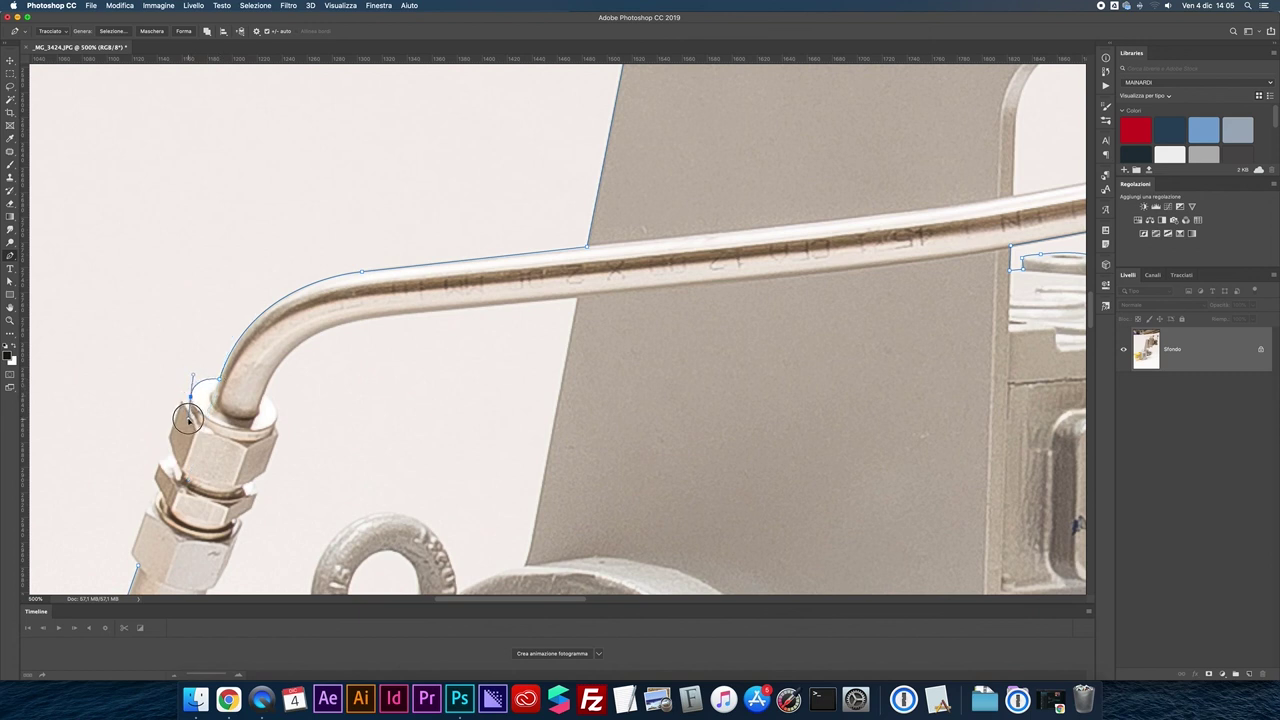
pyautogui.click(190, 398)
pyautogui.click(168, 436)
pyautogui.scroll(1, 156, 472)
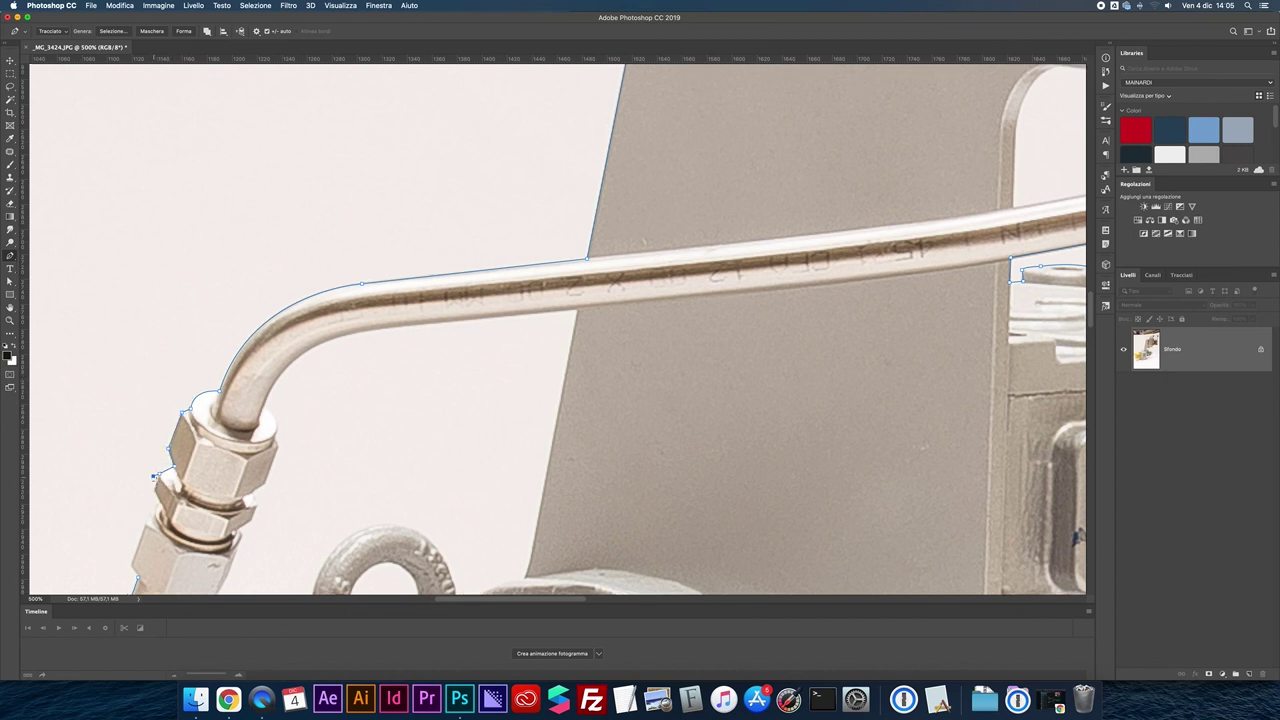
pyautogui.scroll(2, 156, 476)
pyautogui.hscroll(3, 269, 409)
pyautogui.scroll(2, 269, 409)
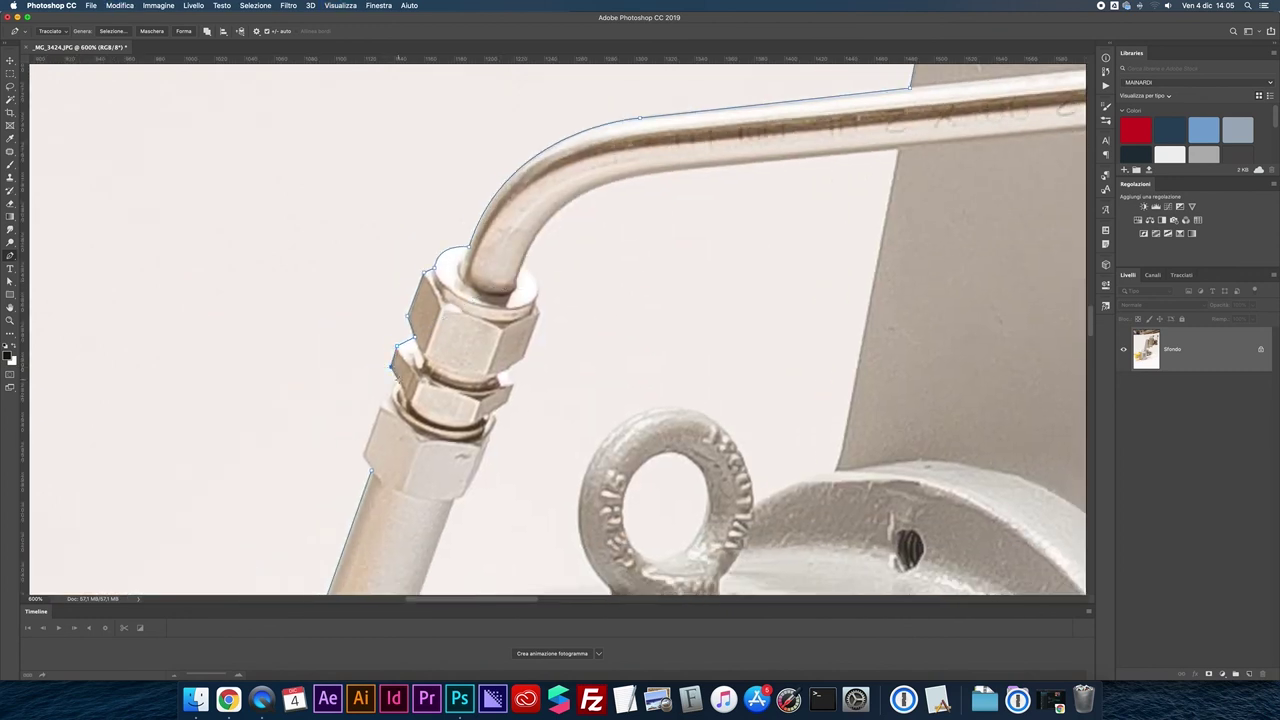
pyautogui.scroll(-1, 393, 390)
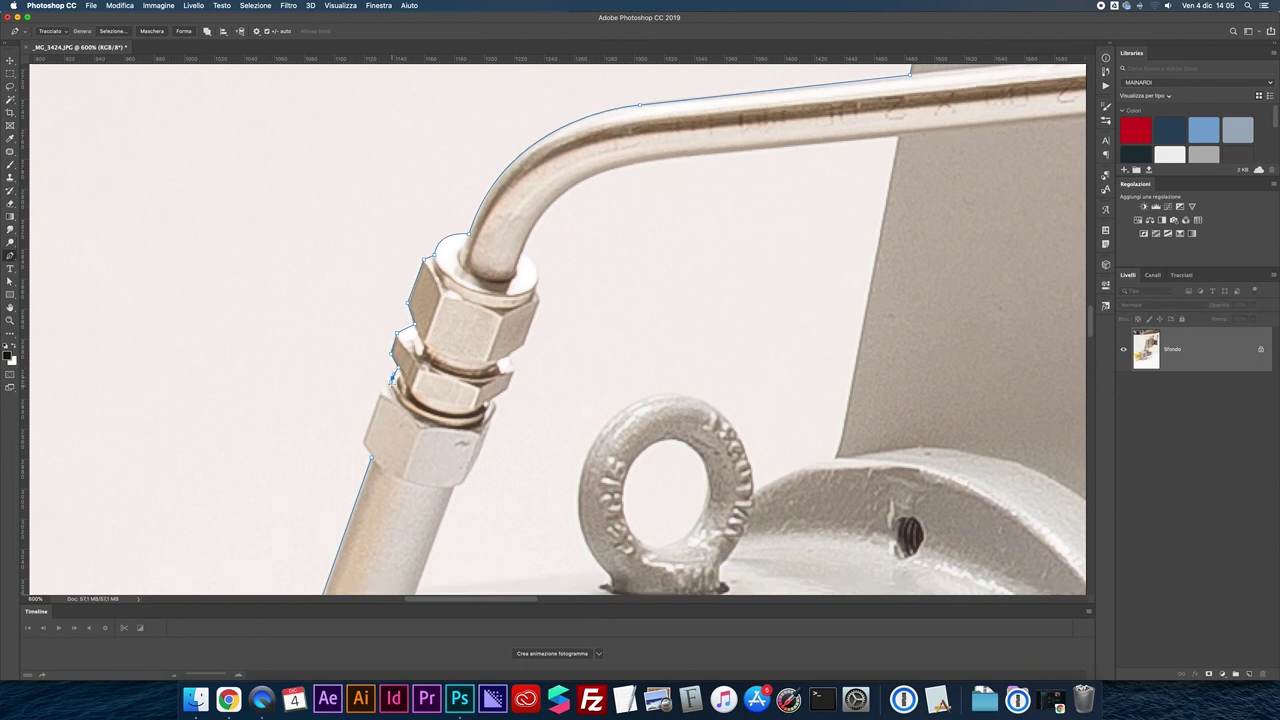
pyautogui.click(385, 382)
# - Extend the path down the pipe's edge and save the work path as Tracciato1
pyautogui.click(363, 441)
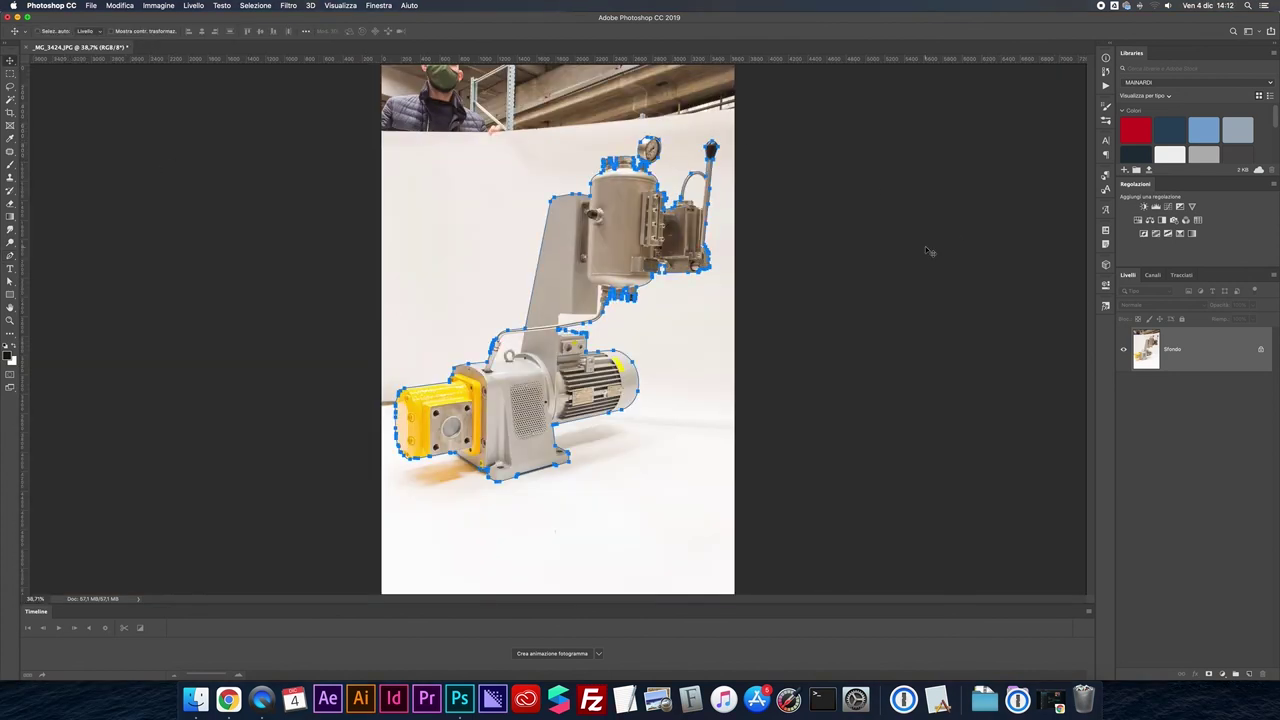
pyautogui.click(1186, 276)
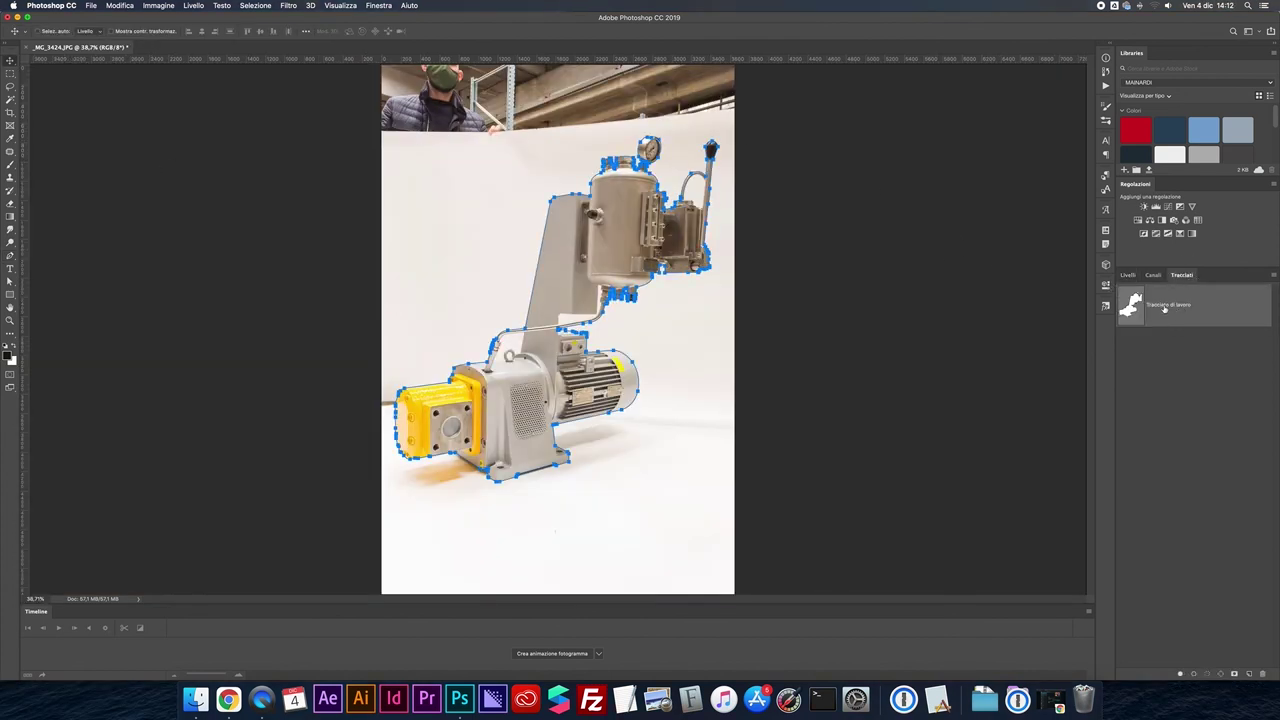
pyautogui.click(1277, 284)
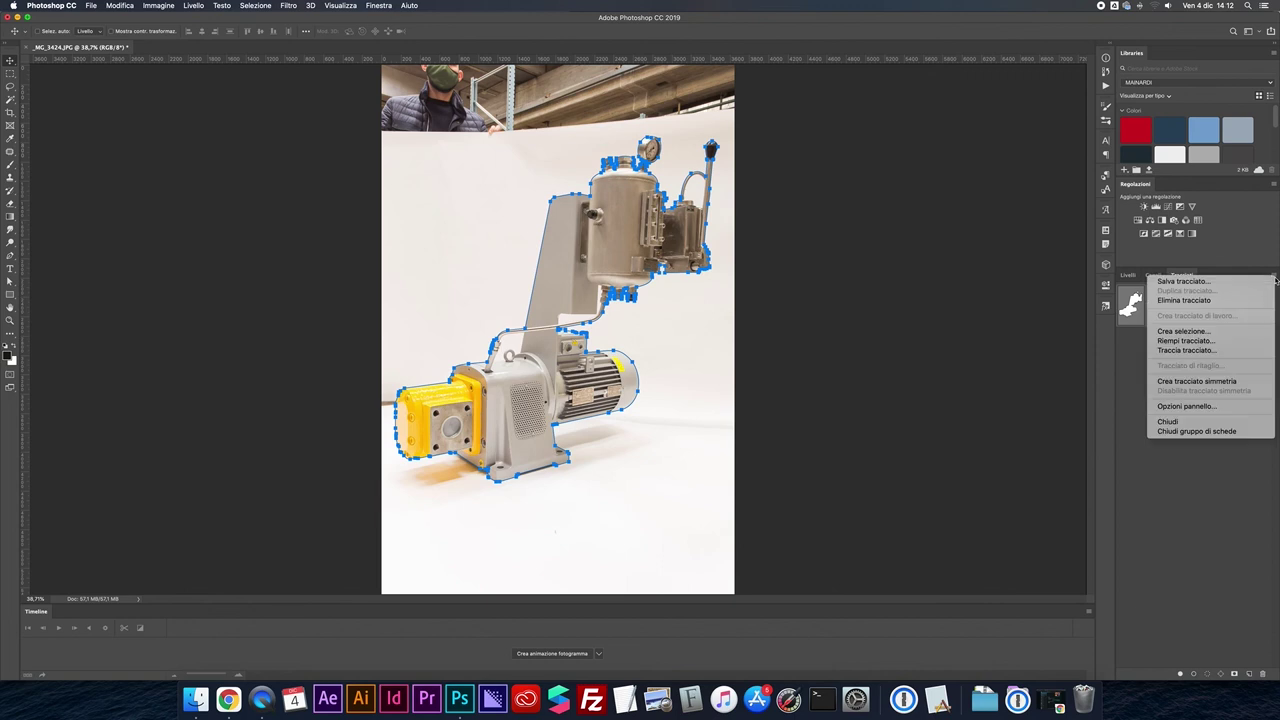
pyautogui.click(1200, 280)
pyautogui.click(1273, 275)
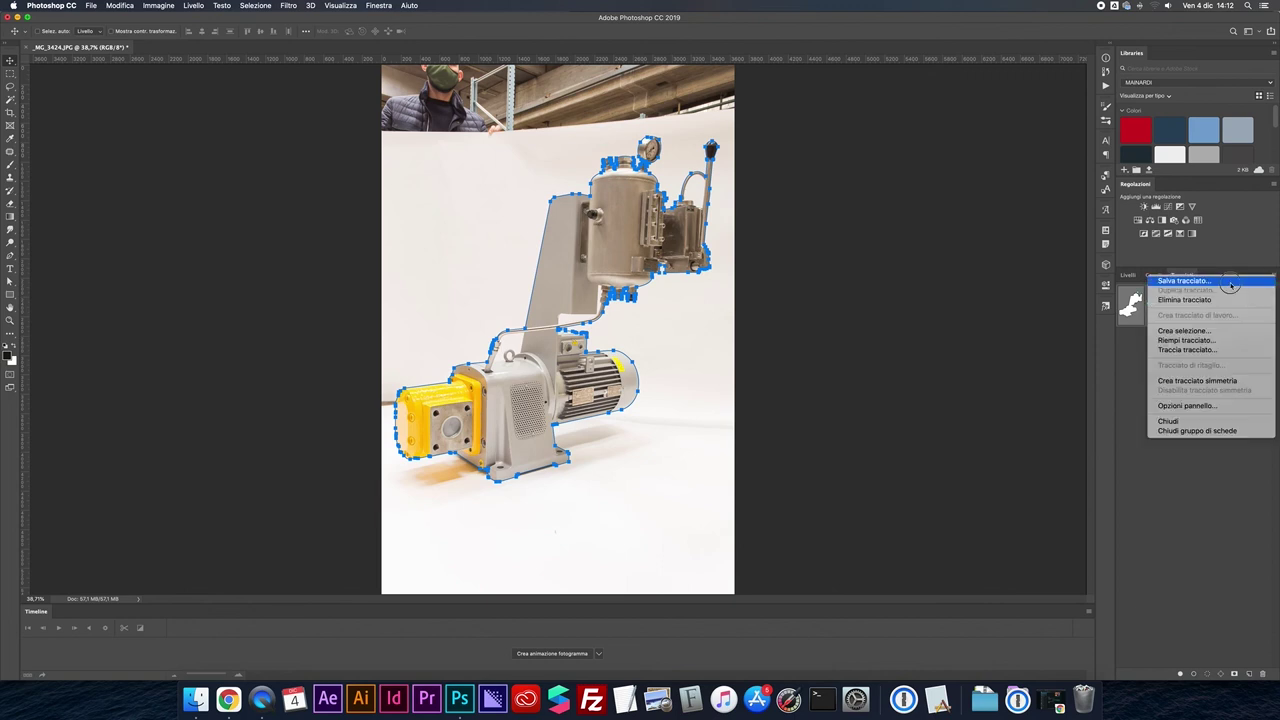
pyautogui.click(1232, 285)
pyautogui.press('Return')
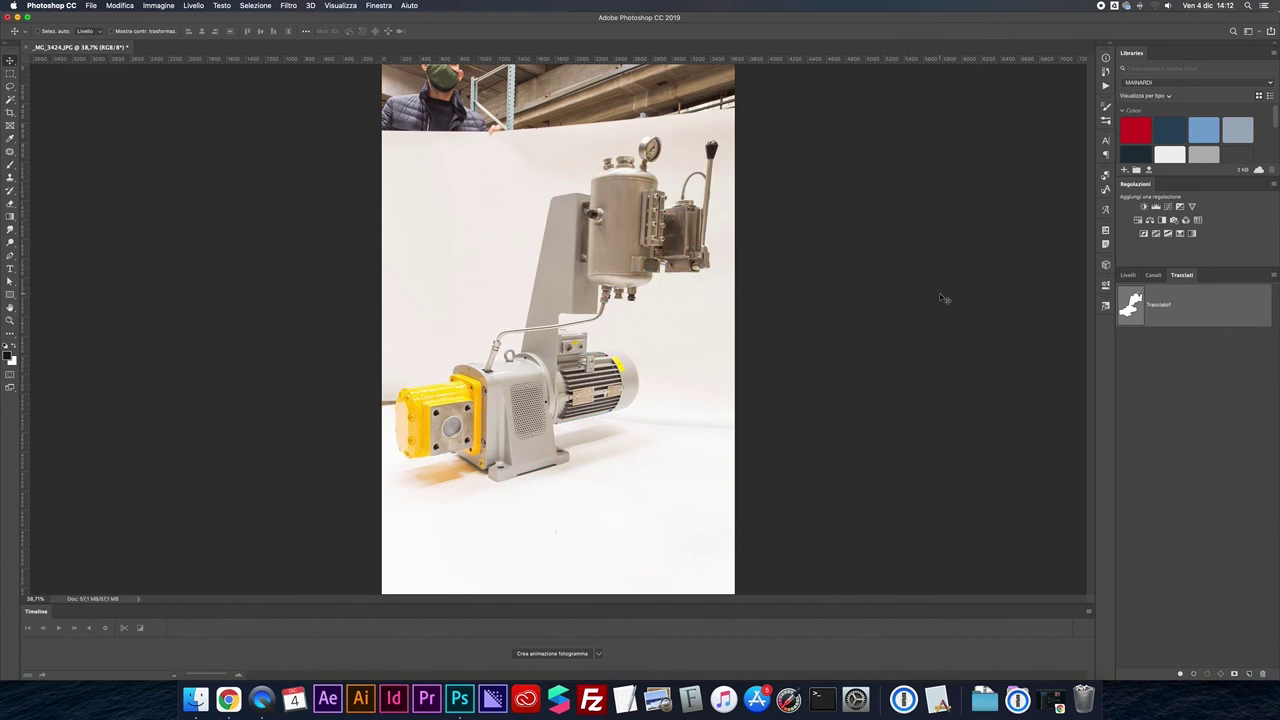
# - Set the Pen tool's path operation to Subtract Front Shape and zoom in to 200% on the pump
pyautogui.press('p')
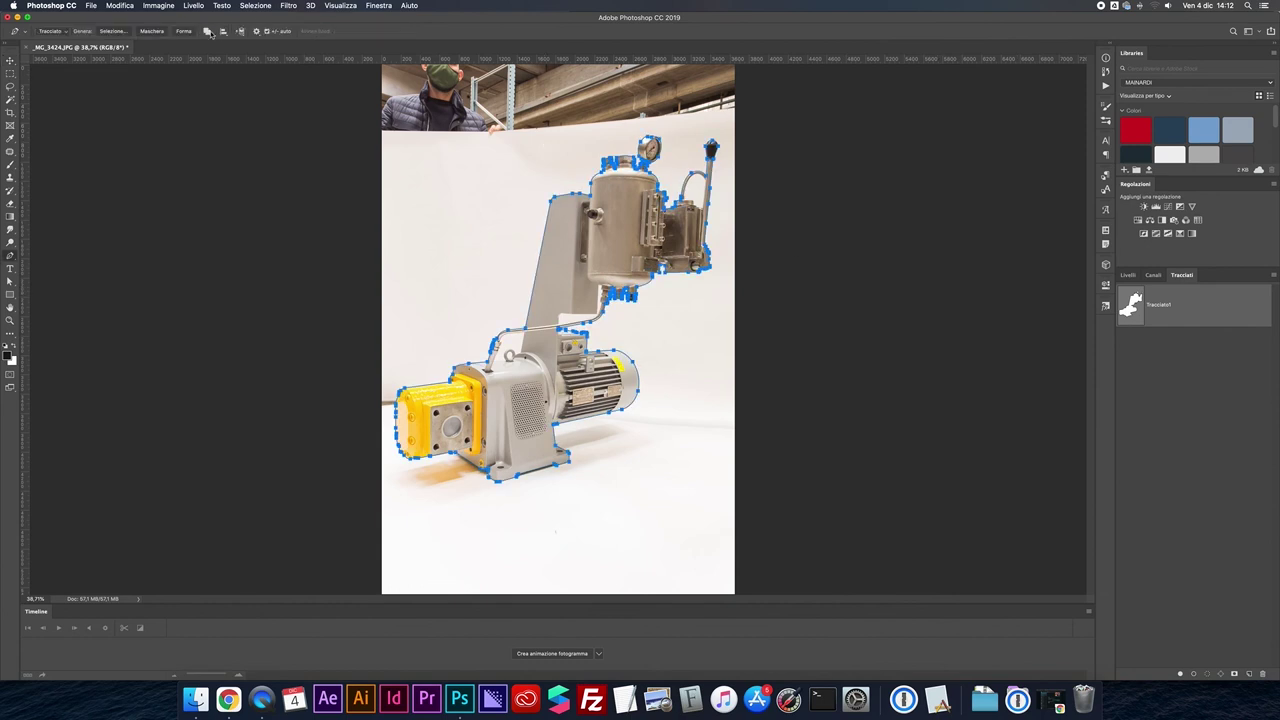
pyautogui.click(207, 31)
pyautogui.click(227, 56)
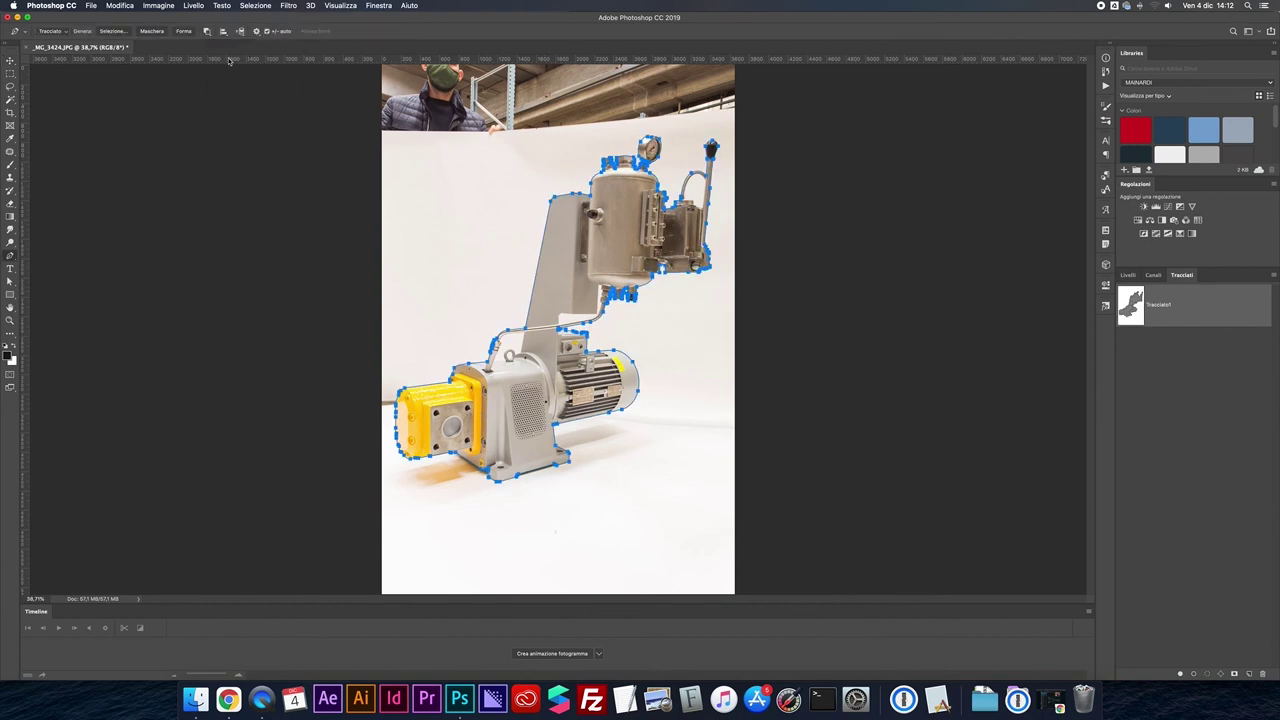
pyautogui.click(1197, 388)
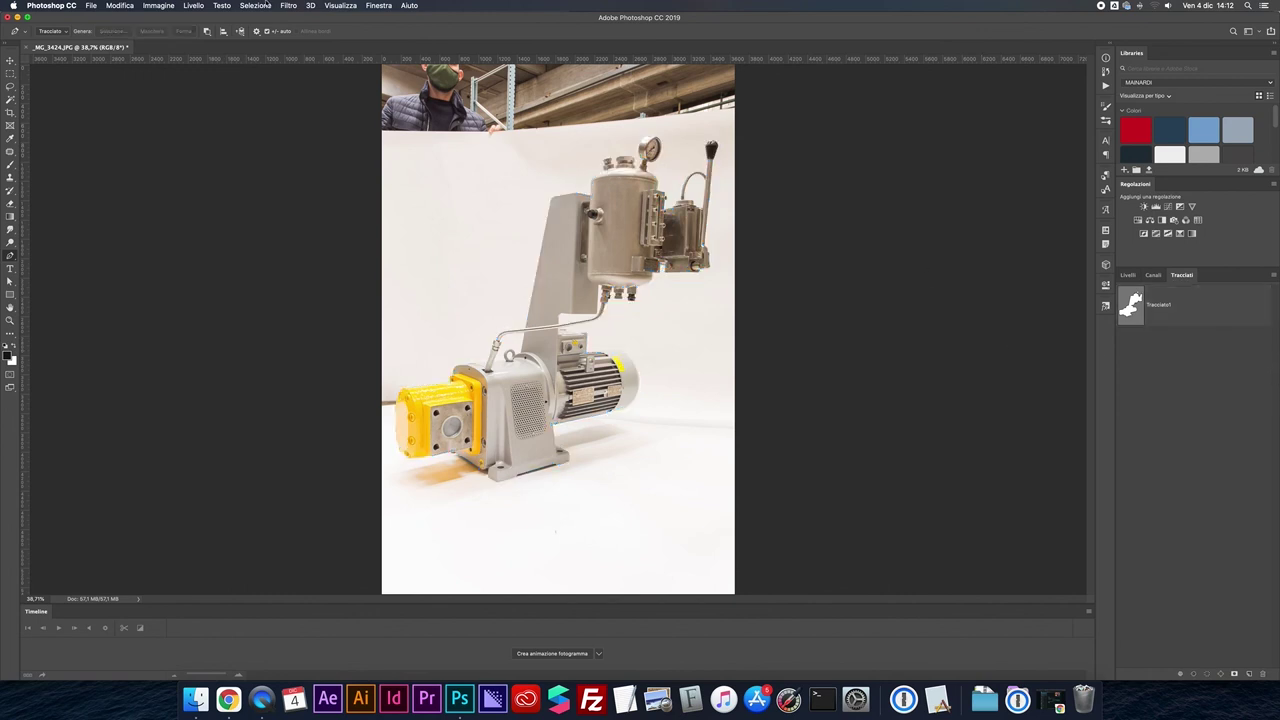
pyautogui.click(207, 32)
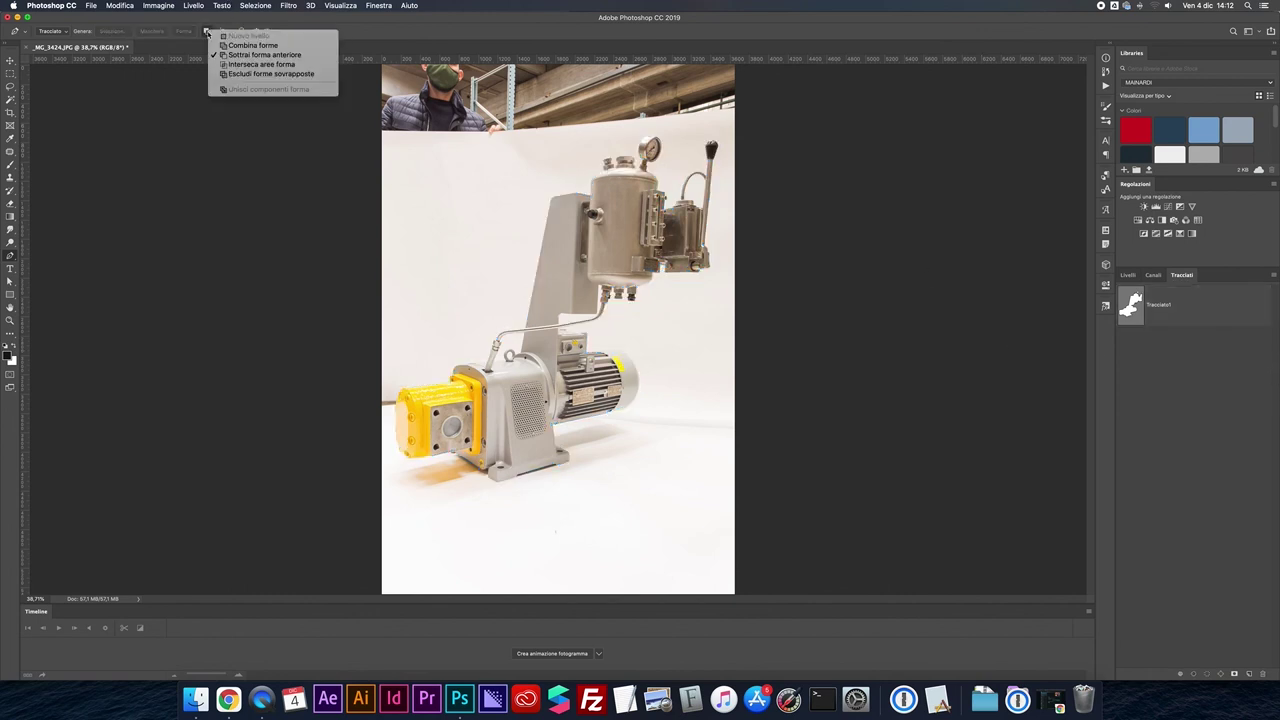
pyautogui.click(240, 54)
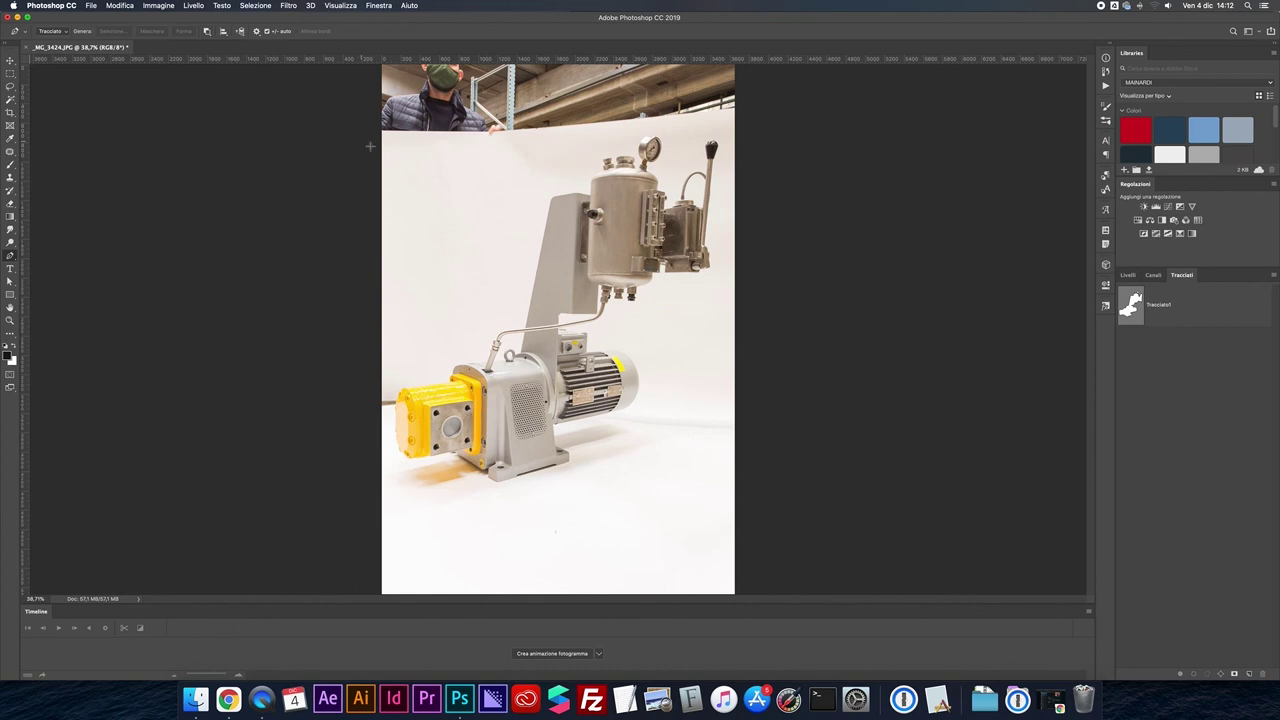
pyautogui.press('super+plus')
pyautogui.press('super+plus')
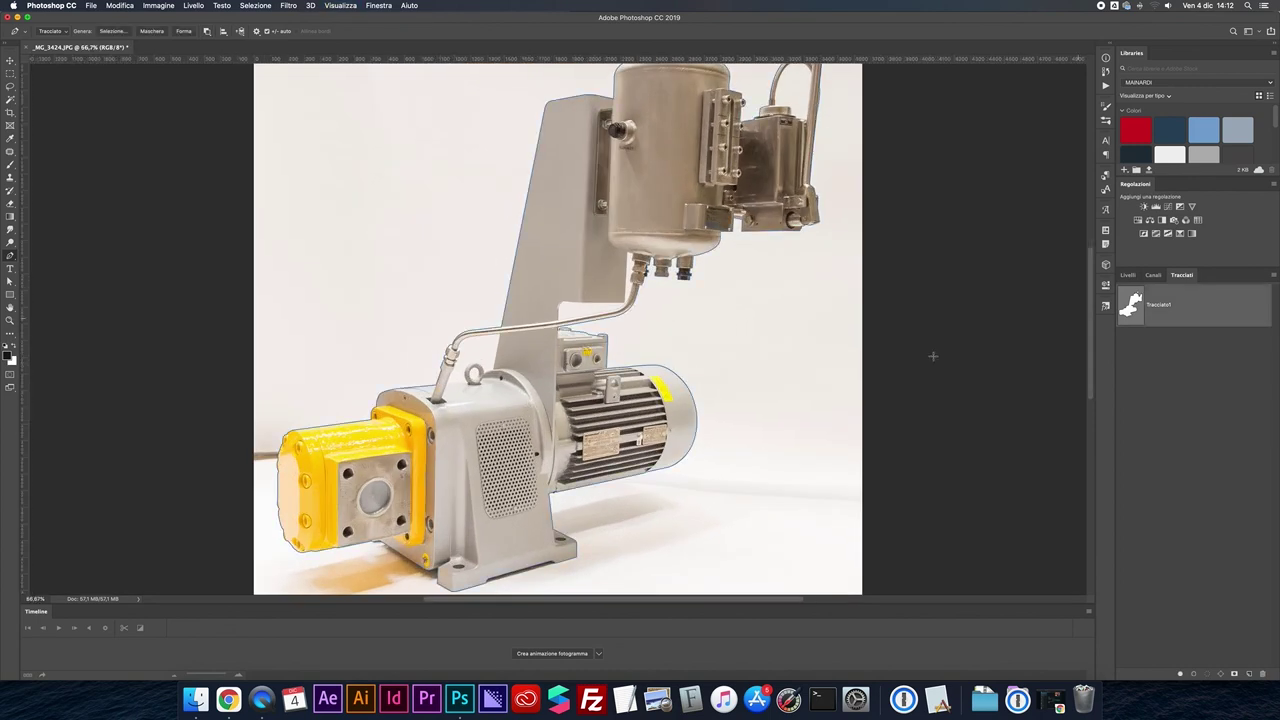
pyautogui.press('super+plus')
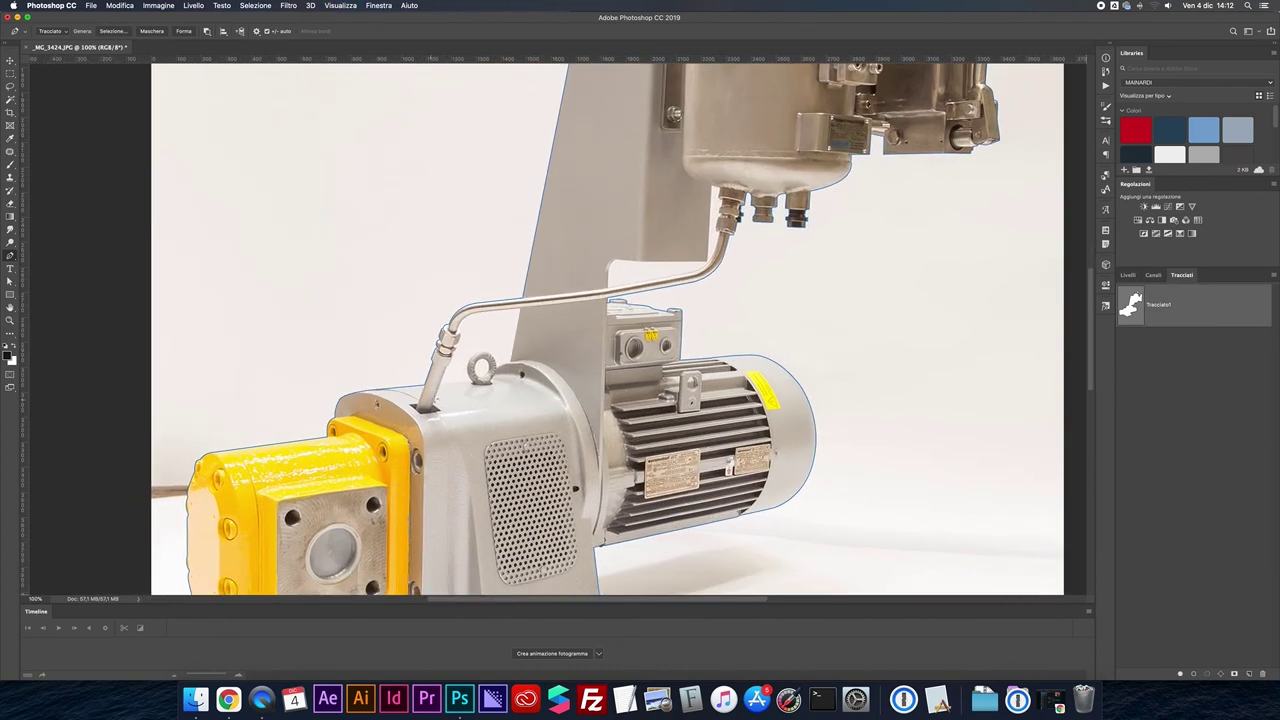
pyautogui.press('super+plus')
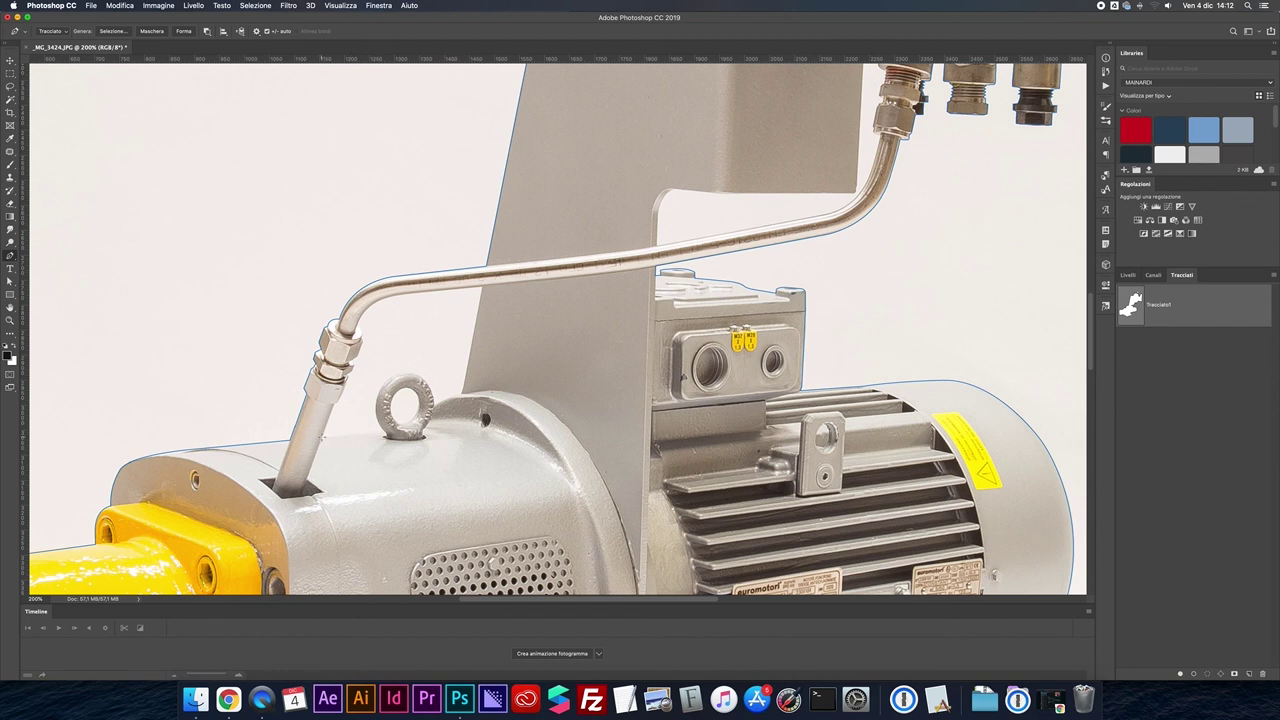
# - Start a subtracting outline along the pipe, around the hex fitting and up to the pipe bend
pyautogui.press('super+plus')
pyautogui.scroll(-3, 355, 373)
pyautogui.hscroll(-2, 355, 373)
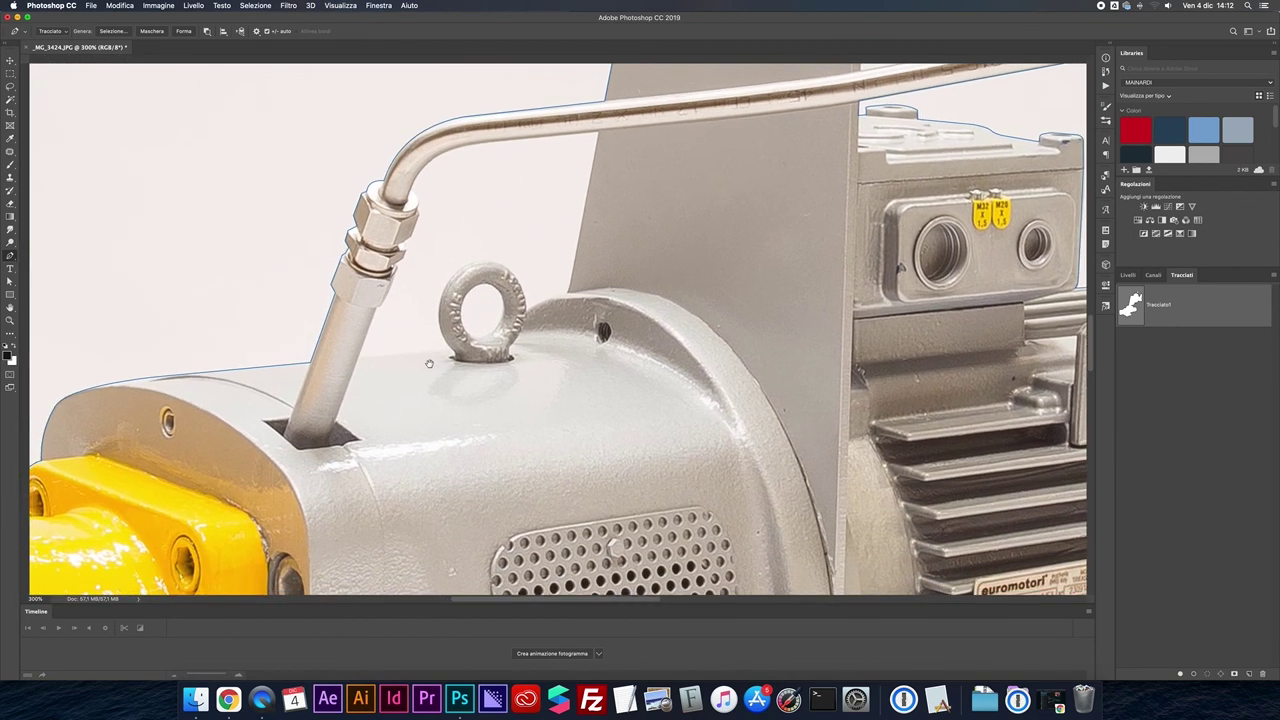
pyautogui.press('super+plus')
pyautogui.click(291, 367)
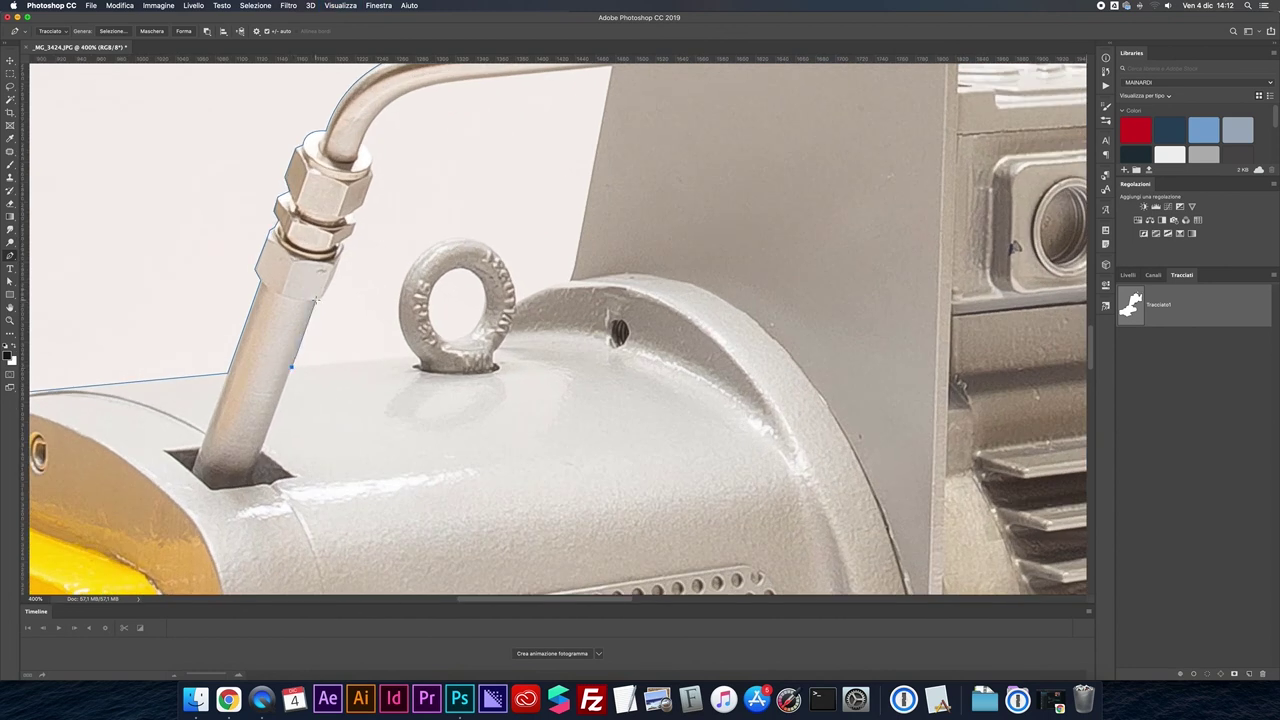
pyautogui.moveTo(316, 298); pyautogui.dragTo(334, 277)
pyautogui.click(342, 244)
pyautogui.click(362, 205)
pyautogui.click(363, 148)
pyautogui.moveTo(361, 145); pyautogui.dragTo(340, 129)
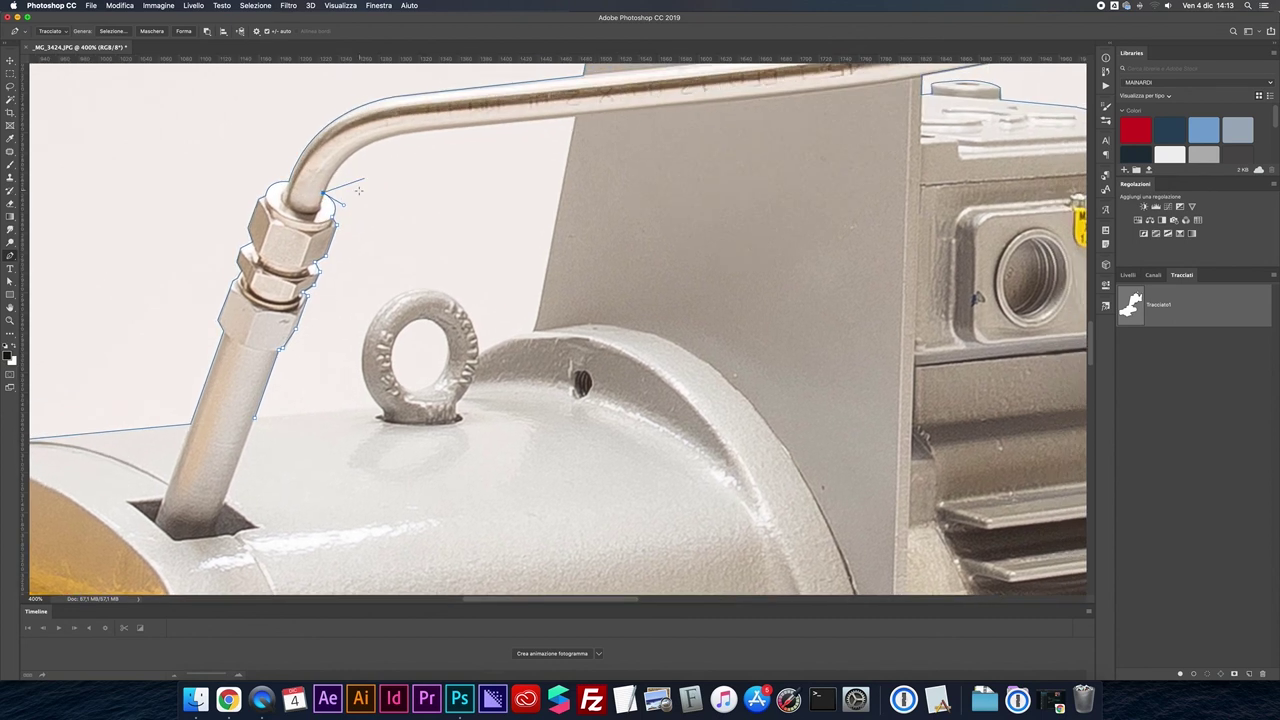
# - Carry the gap outline along the tube, down the panel edge, around the eye bolt, and close it
pyautogui.scroll(2, 375, 145)
pyautogui.hscroll(1, 375, 145)
pyautogui.moveTo(384, 140); pyautogui.dragTo(422, 135)
pyautogui.moveTo(385, 142); pyautogui.dragTo(397, 138)
pyautogui.moveTo(397, 133); pyautogui.dragTo(449, 131)
pyautogui.click(575, 116)
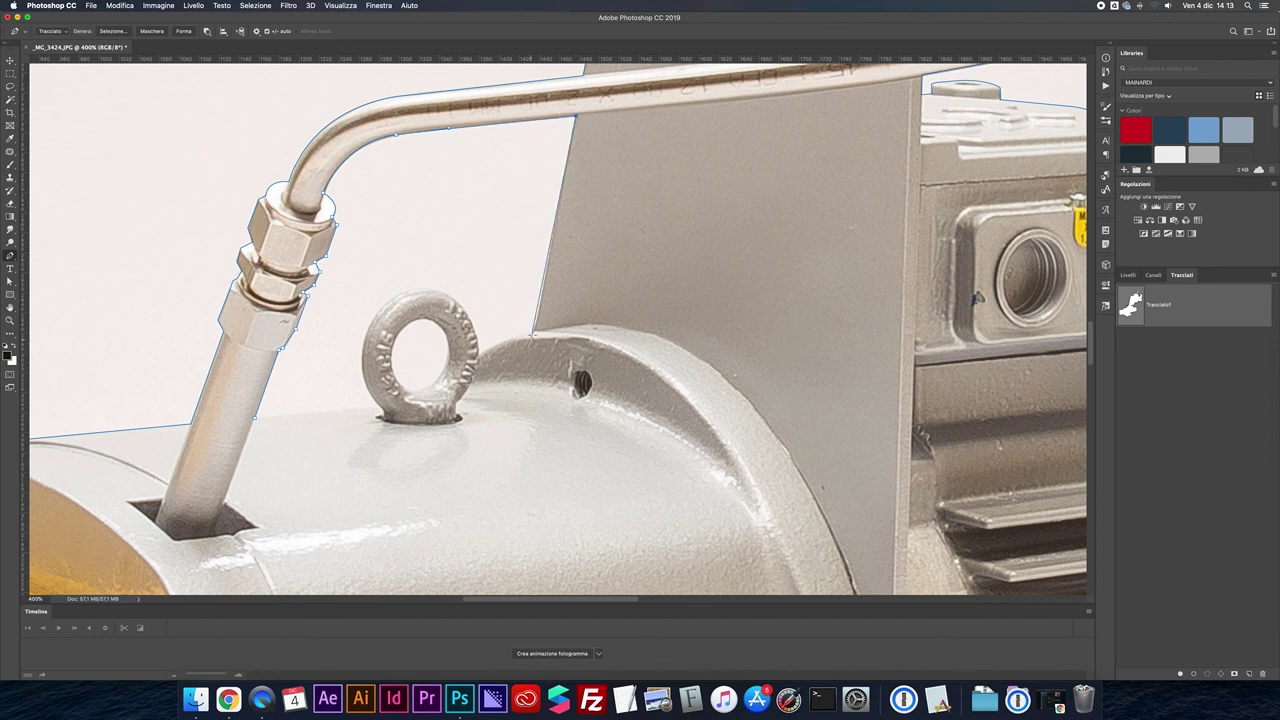
pyautogui.click(535, 330)
pyautogui.moveTo(478, 354)
pyautogui.mouseDown()
pyautogui.moveTo(426, 290)
pyautogui.moveTo(371, 287)
pyautogui.mouseUp()
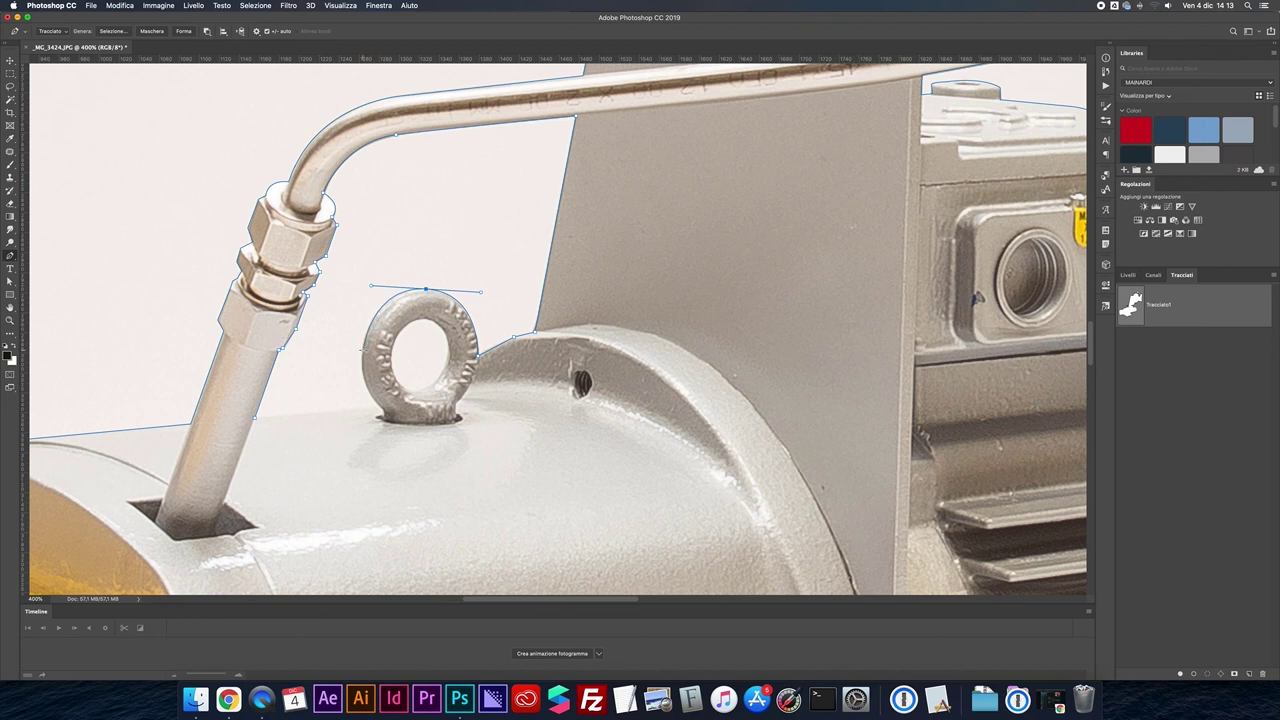
pyautogui.click(393, 414)
pyautogui.moveTo(393, 414); pyautogui.dragTo(409, 432)
pyautogui.click(256, 418)
# - Draw a closed subtracting outline around the eye-bolt ring's inner hole and reselect Tracciato1
pyautogui.click(396, 337)
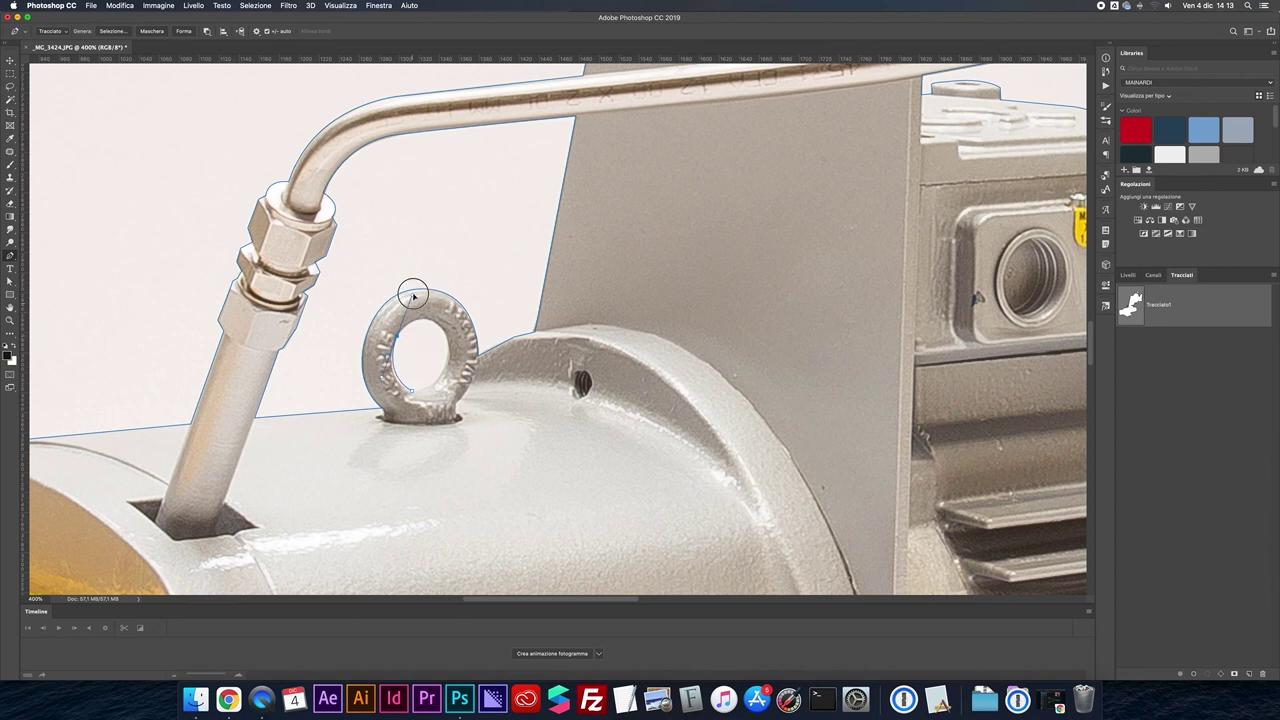
pyautogui.moveTo(413, 291); pyautogui.dragTo(416, 331)
pyautogui.moveTo(436, 324); pyautogui.dragTo(457, 342)
pyautogui.moveTo(444, 370); pyautogui.dragTo(424, 392)
pyautogui.click(411, 390)
pyautogui.keyDown('super'); pyautogui.click(1130, 305); pyautogui.keyUp('super')
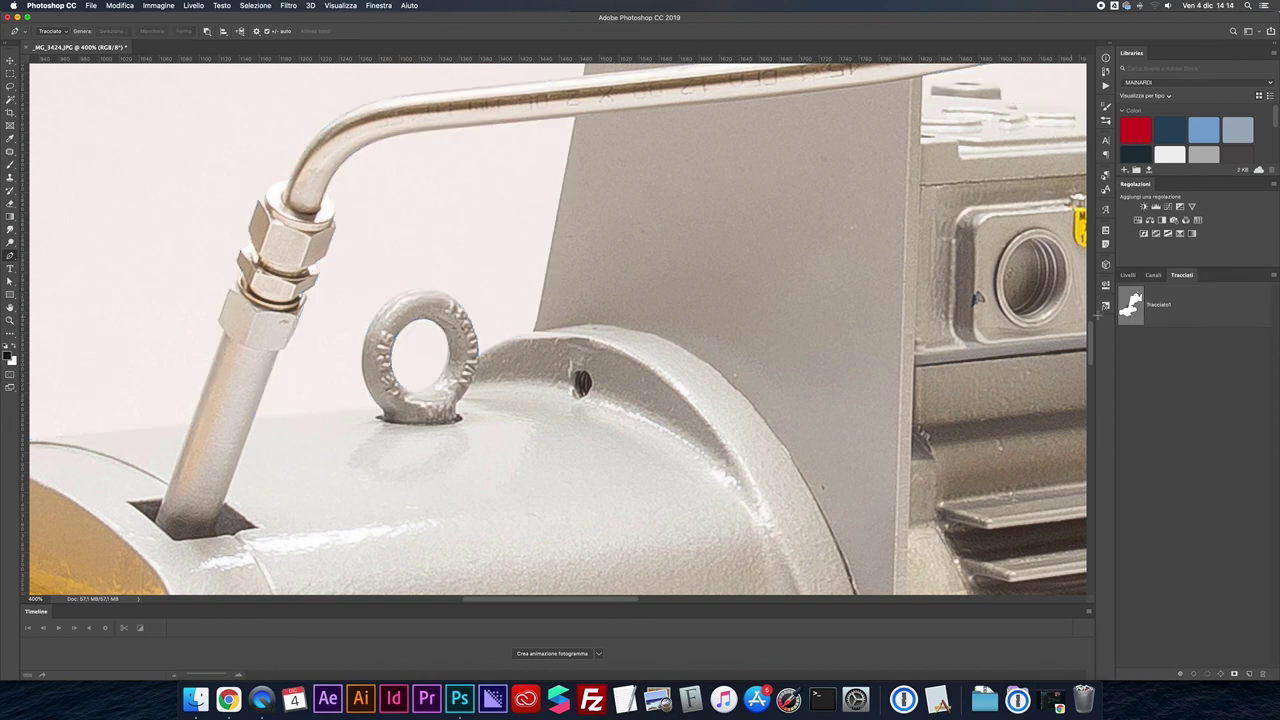
pyautogui.click(1127, 313)
pyautogui.press('super+minus')
pyautogui.press('super+minus')
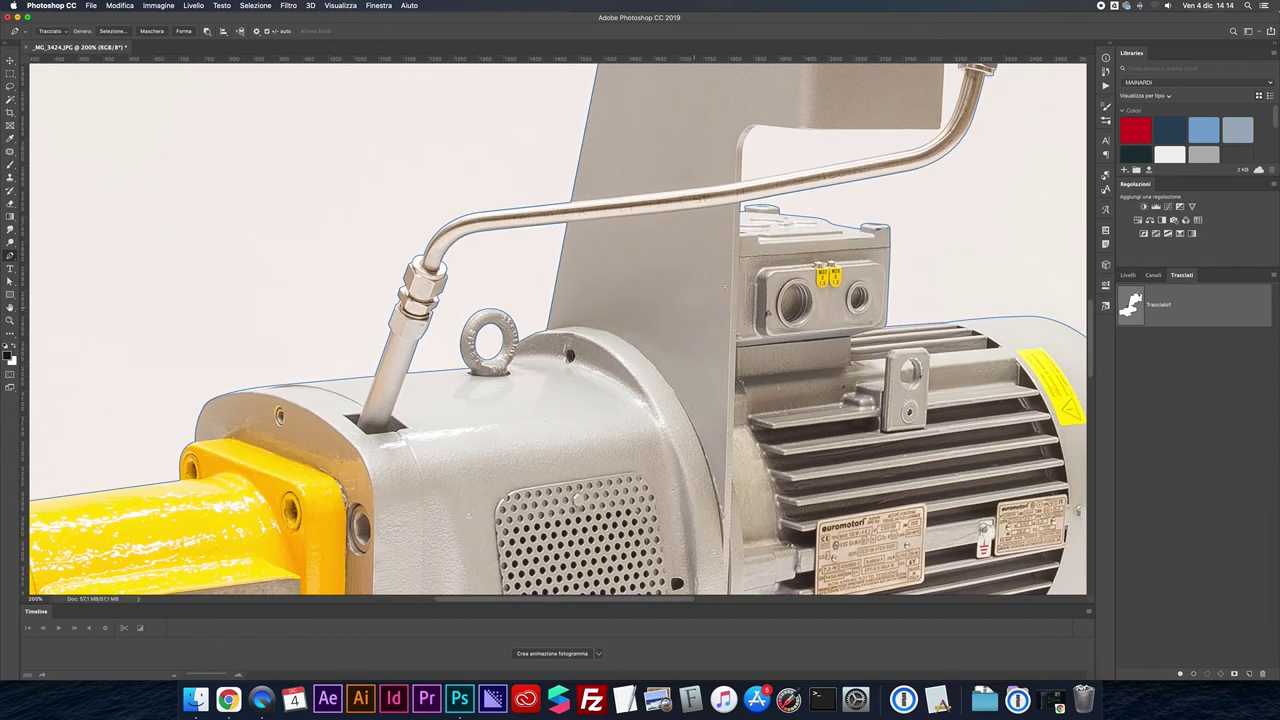
# - Zoom in on the long pipe and curve the outline along and up its bend toward the fitting
pyautogui.scroll(5, 724, 287)
pyautogui.hscroll(3, 724, 287)
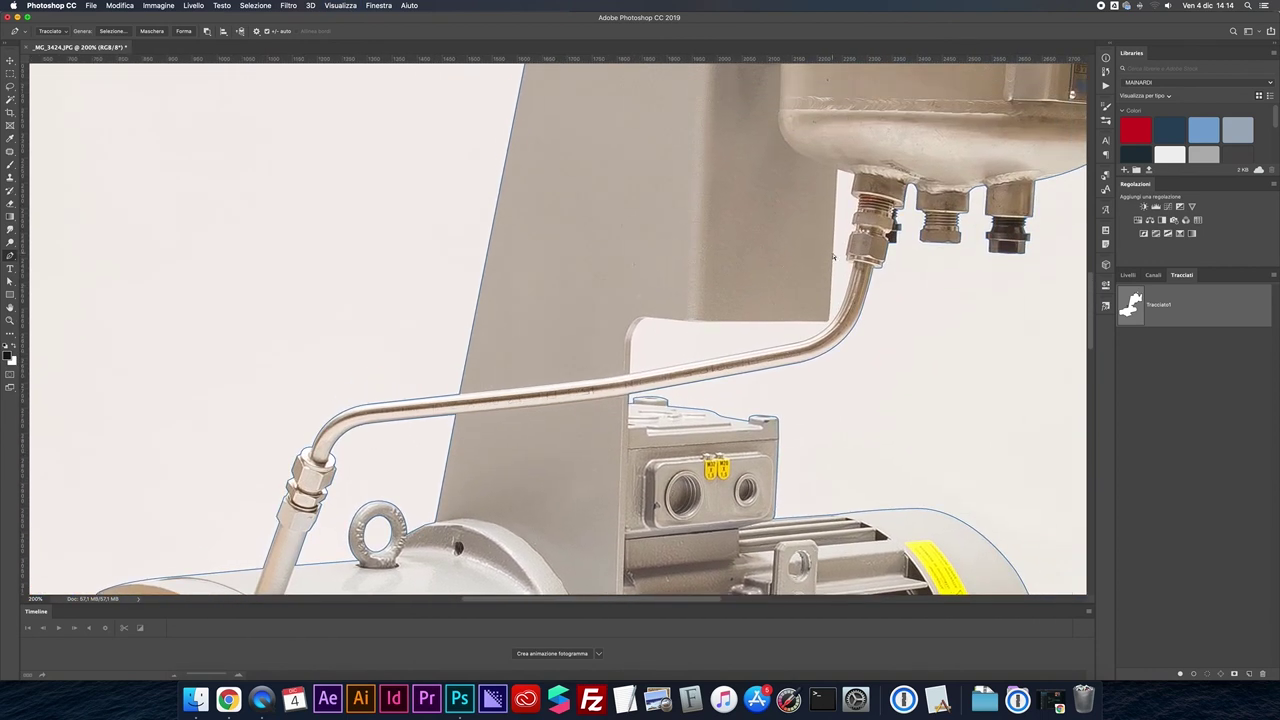
pyautogui.press('super+plus')
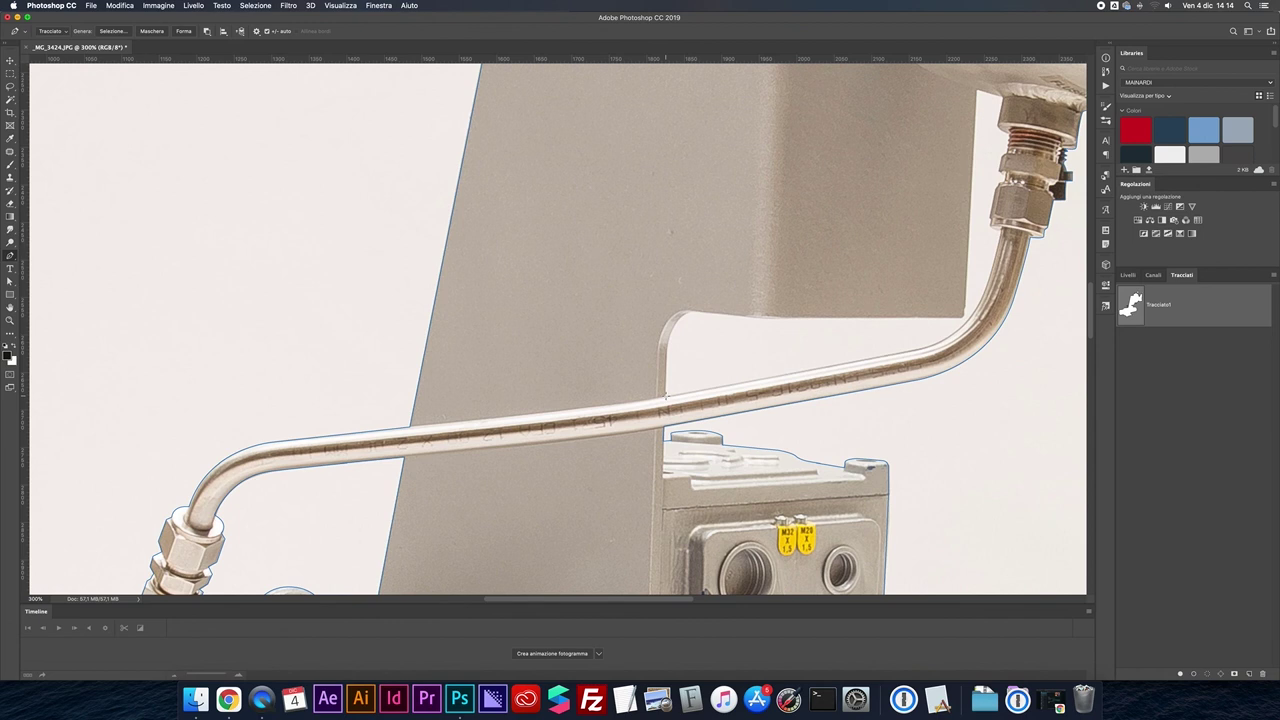
pyautogui.press('super+plus')
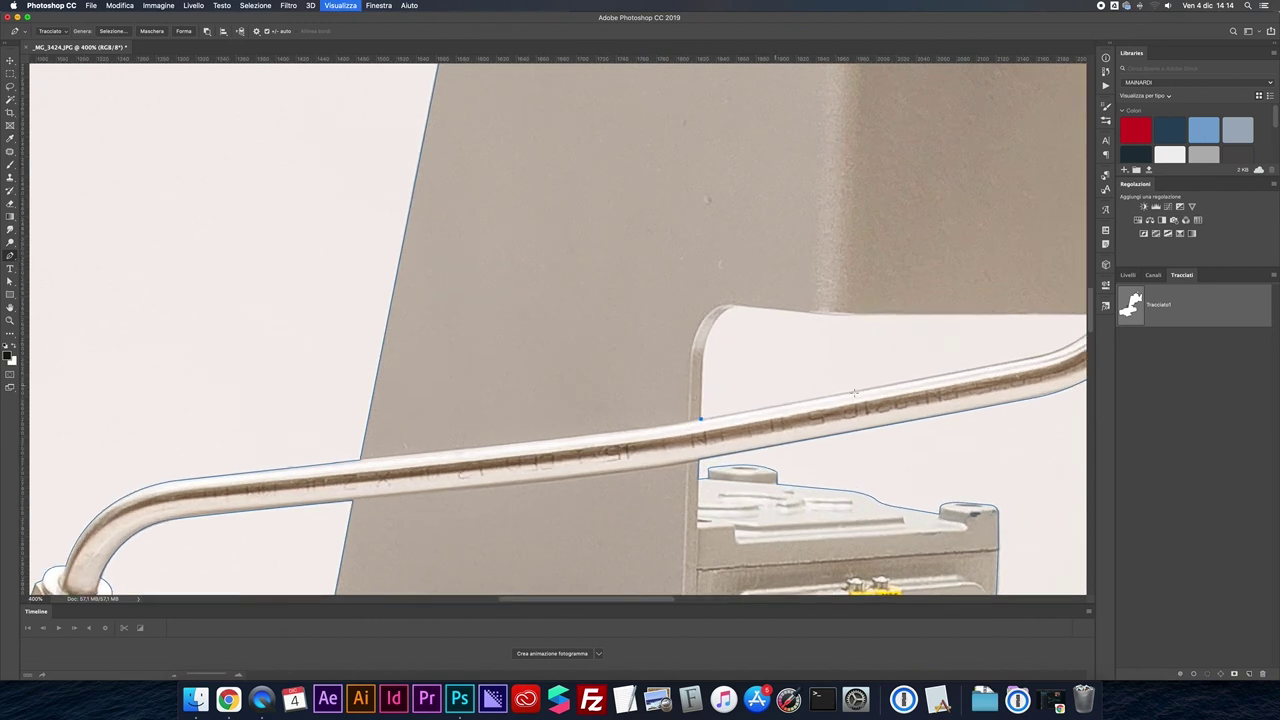
pyautogui.moveTo(897, 391); pyautogui.dragTo(675, 409)
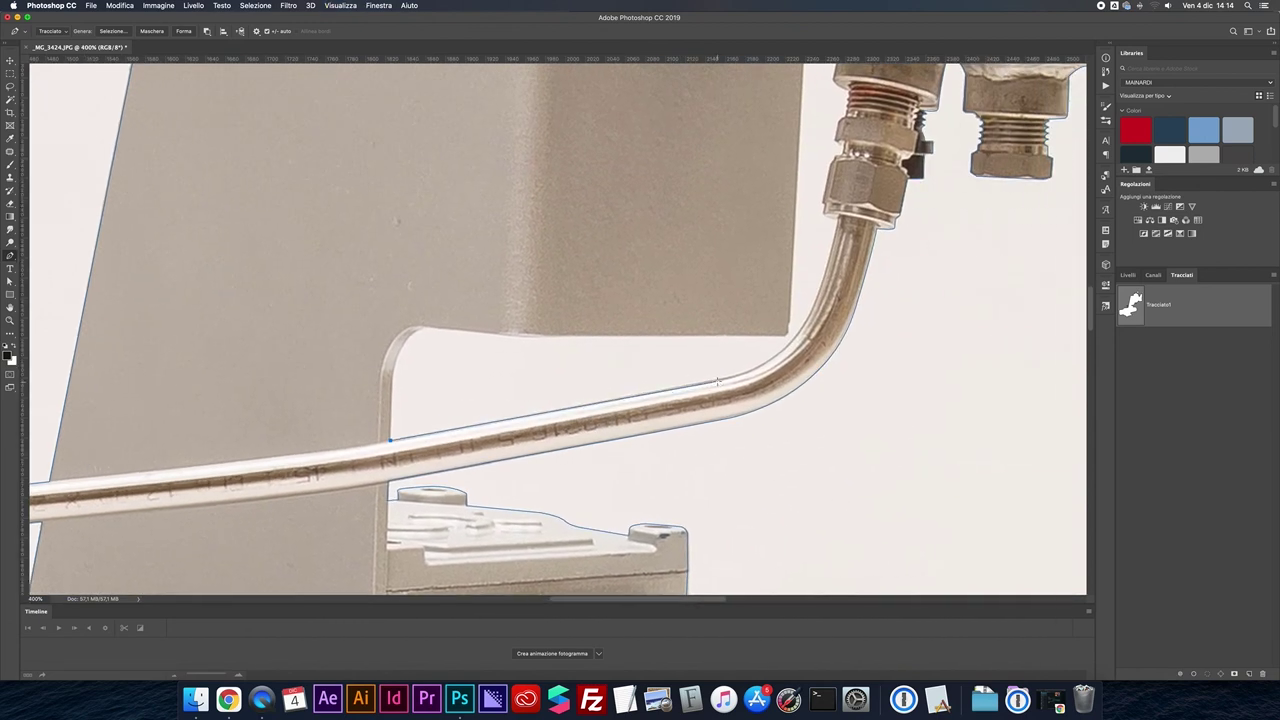
pyautogui.moveTo(716, 380)
pyautogui.mouseDown()
pyautogui.moveTo(816, 295)
pyautogui.moveTo(846, 224)
pyautogui.moveTo(837, 230)
pyautogui.mouseUp()
pyautogui.moveTo(816, 296); pyautogui.dragTo(836, 228)
pyautogui.click(837, 220)
# - Trace the upper pipe fitting's left edge and top, then down the bracket's edge
pyautogui.press('super+plus')
pyautogui.press('super+plus')
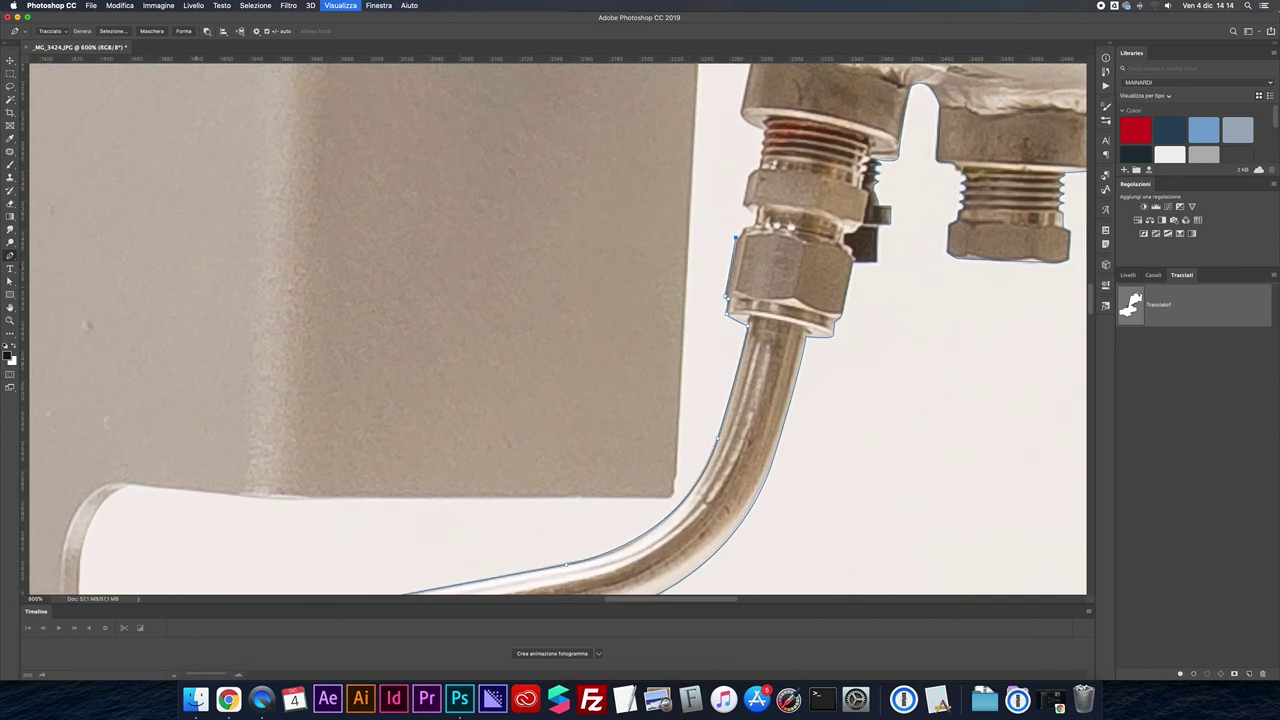
pyautogui.hscroll(3, 722, 260)
pyautogui.scroll(2, 722, 260)
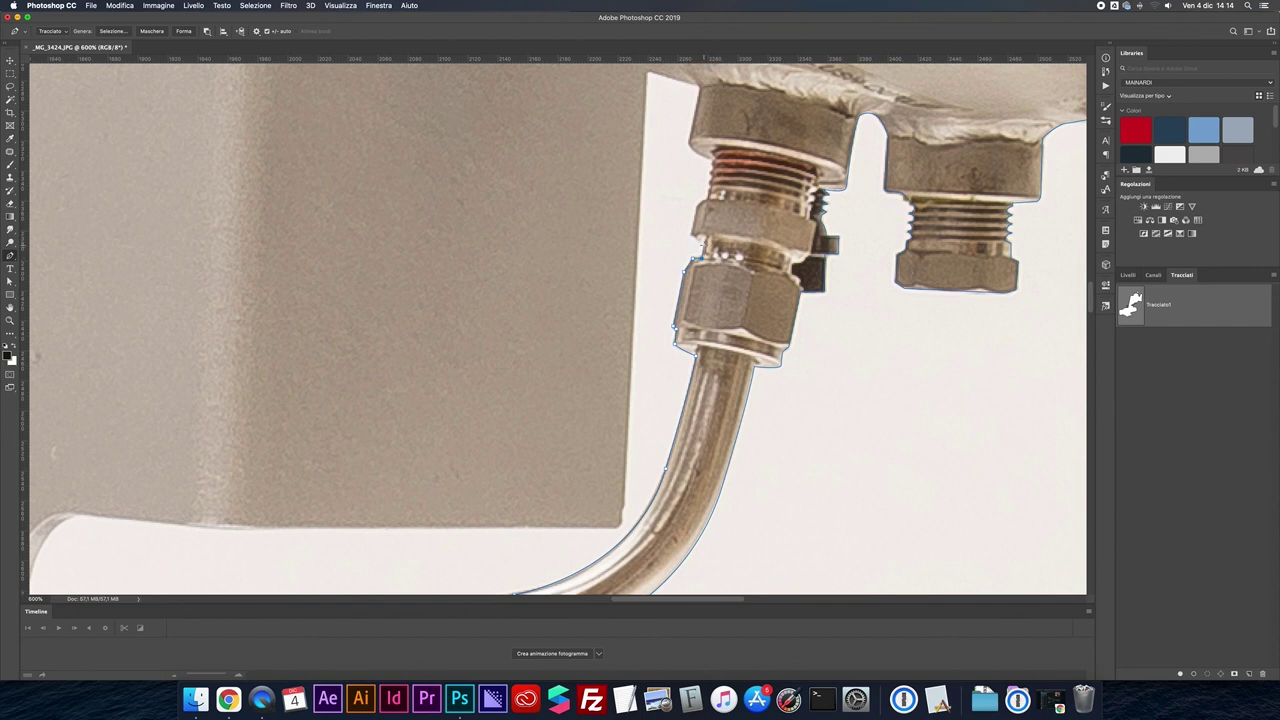
pyautogui.click(691, 234)
pyautogui.scroll(1, 700, 160)
pyautogui.click(689, 151)
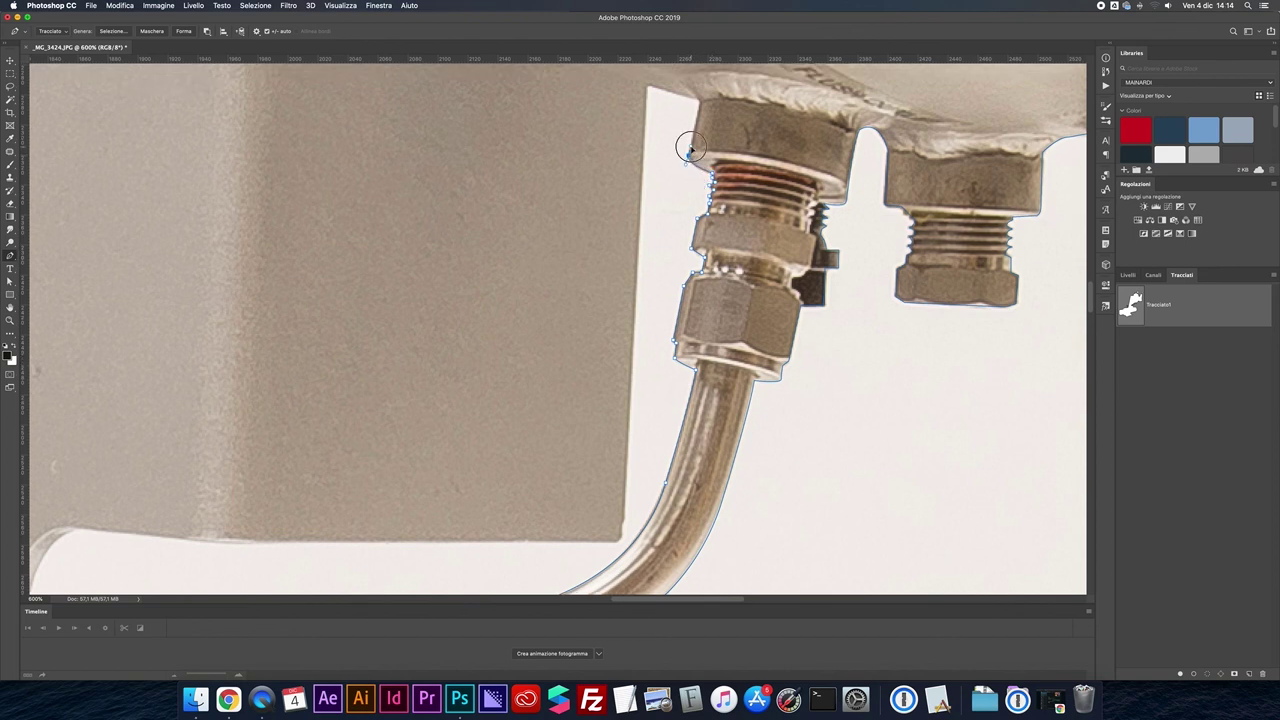
pyautogui.click(700, 102)
pyautogui.click(643, 158)
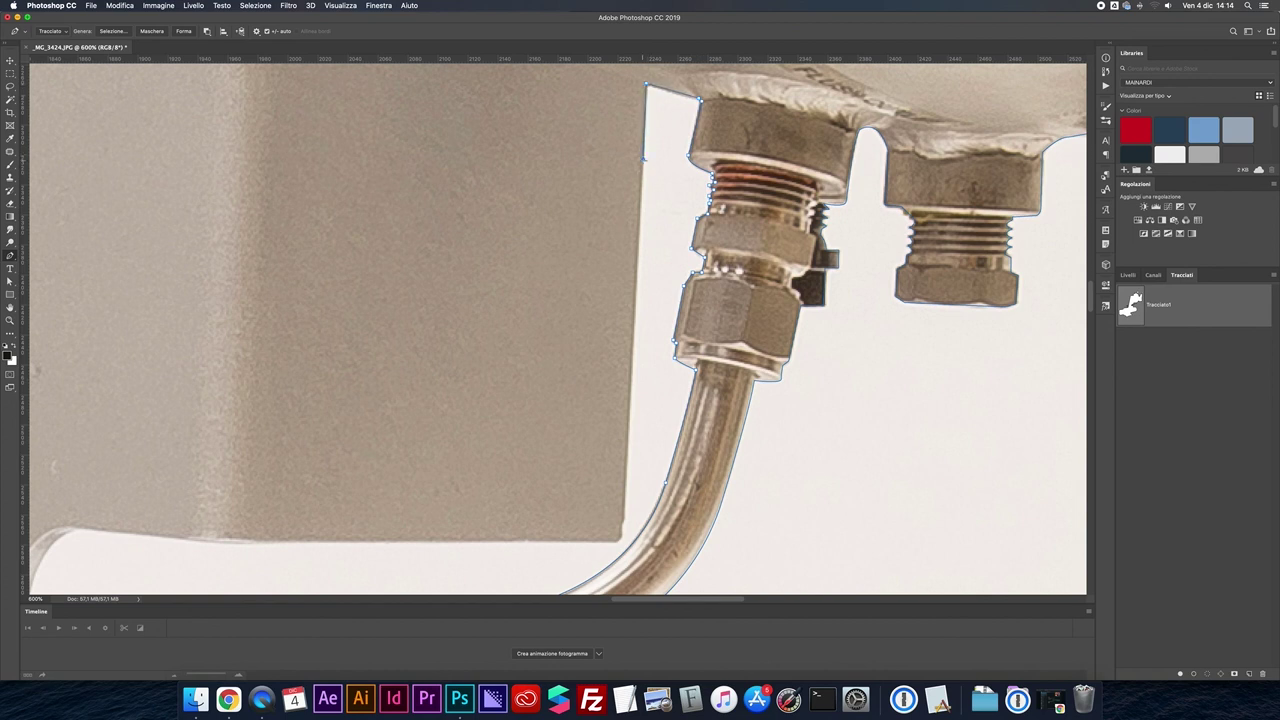
# - Anchor the bracket's bottom corner and run the outline along its bottom edge
pyautogui.scroll(1, 622, 515)
pyautogui.click(622, 520)
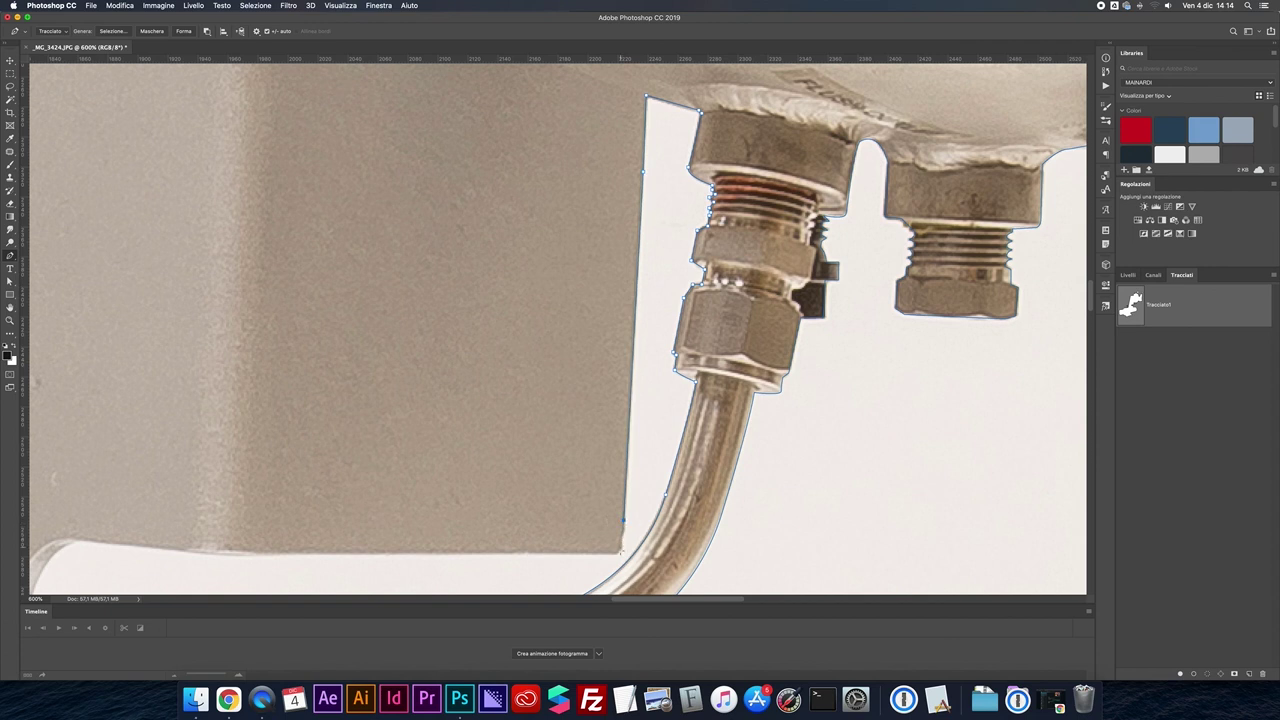
pyautogui.click(615, 553)
pyautogui.hscroll(-3, 327, 539)
pyautogui.click(378, 533)
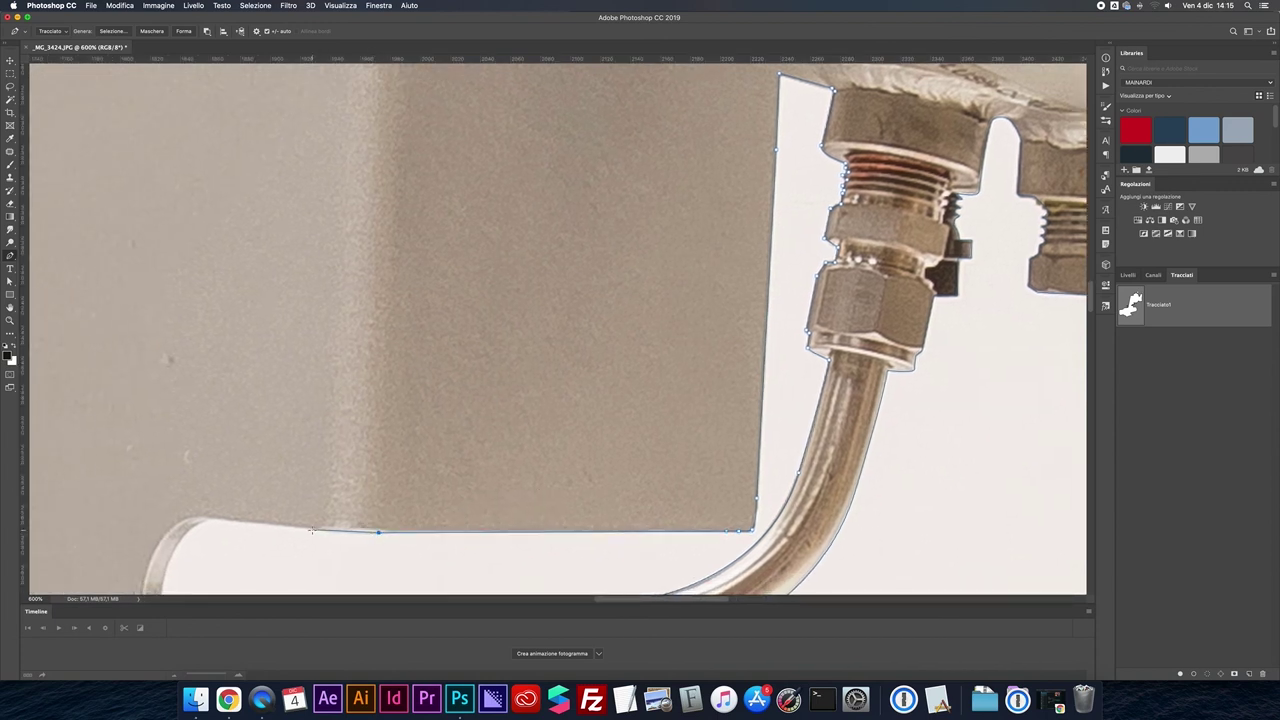
pyautogui.moveTo(309, 530); pyautogui.dragTo(275, 526)
# - Curve the path around the bracket's rounded corner and connect it down to the pipe's edge
pyautogui.scroll(-1, 232, 519)
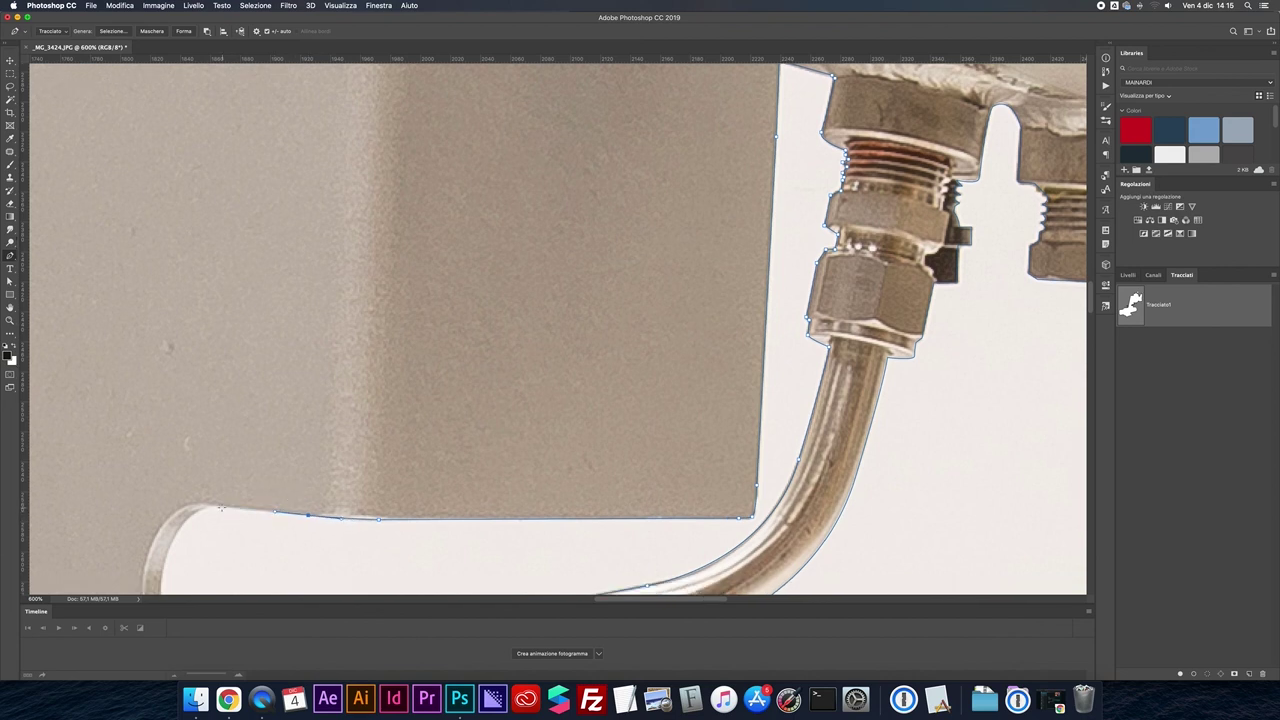
pyautogui.scroll(-5, 285, 455)
pyautogui.hscroll(-5, 285, 455)
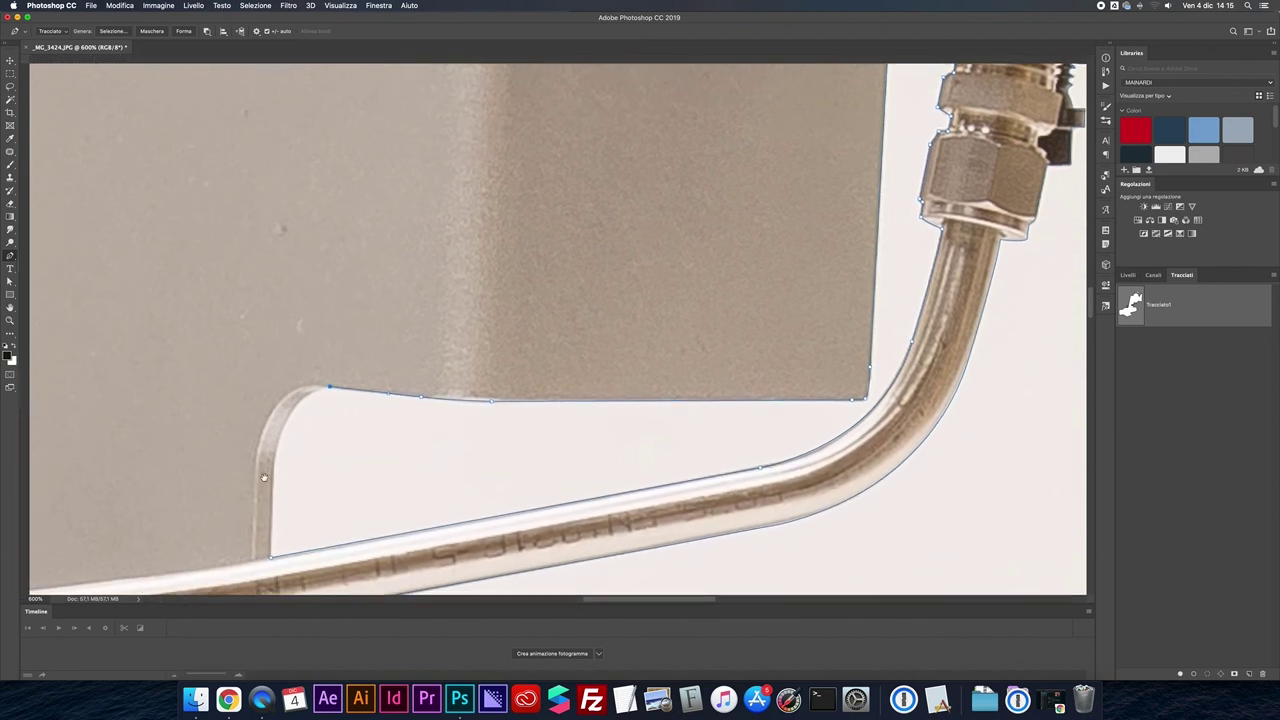
pyautogui.moveTo(285, 450); pyautogui.dragTo(286, 543)
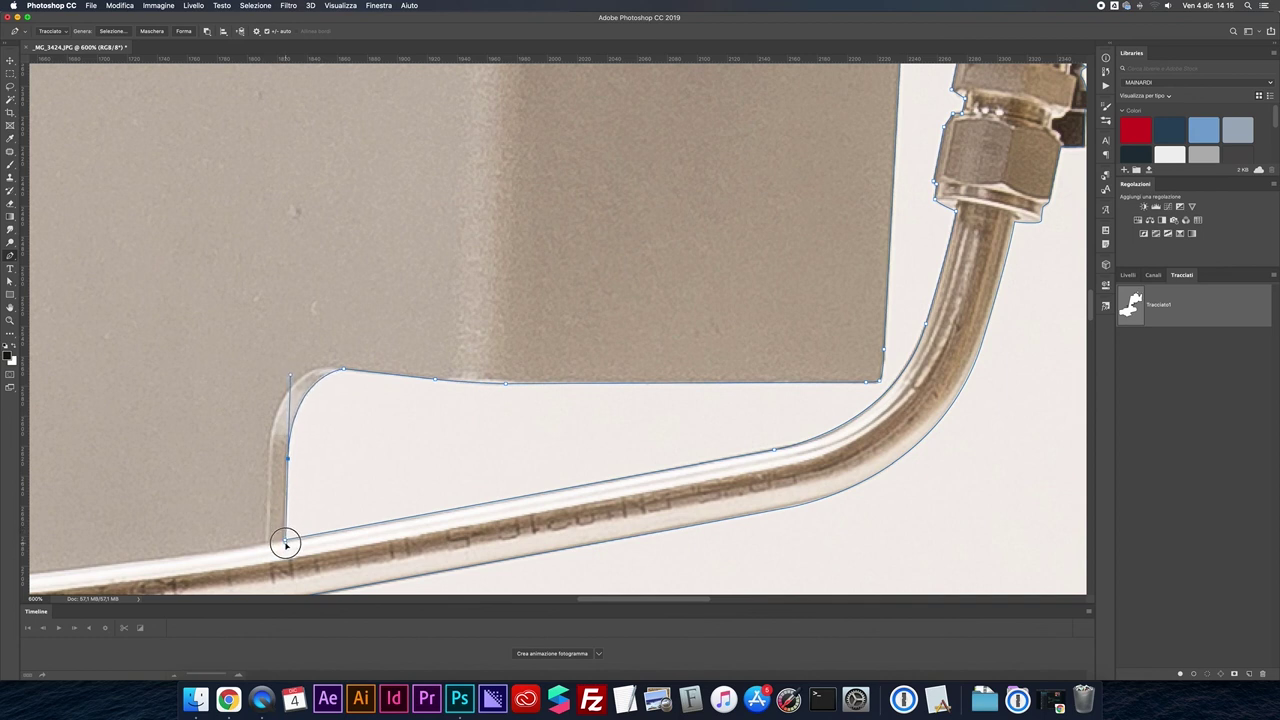
pyautogui.click(287, 457)
pyautogui.click(286, 543)
pyautogui.press('super+minus')
pyautogui.press('super+minus')
pyautogui.press('super+minus')
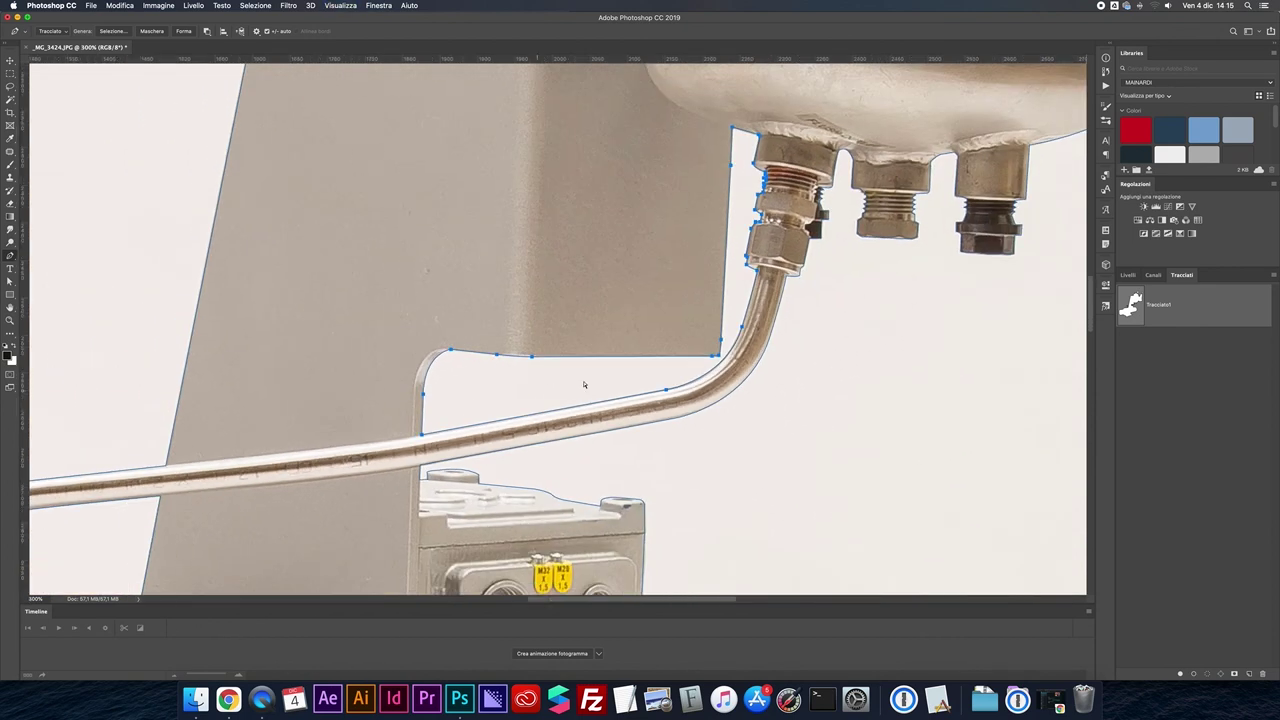
pyautogui.press('super+minus')
pyautogui.press('super+minus')
# - Zoom in on the tank and extend the path around the cap's right edge and the box's top edge
pyautogui.scroll(-5, 778, 289)
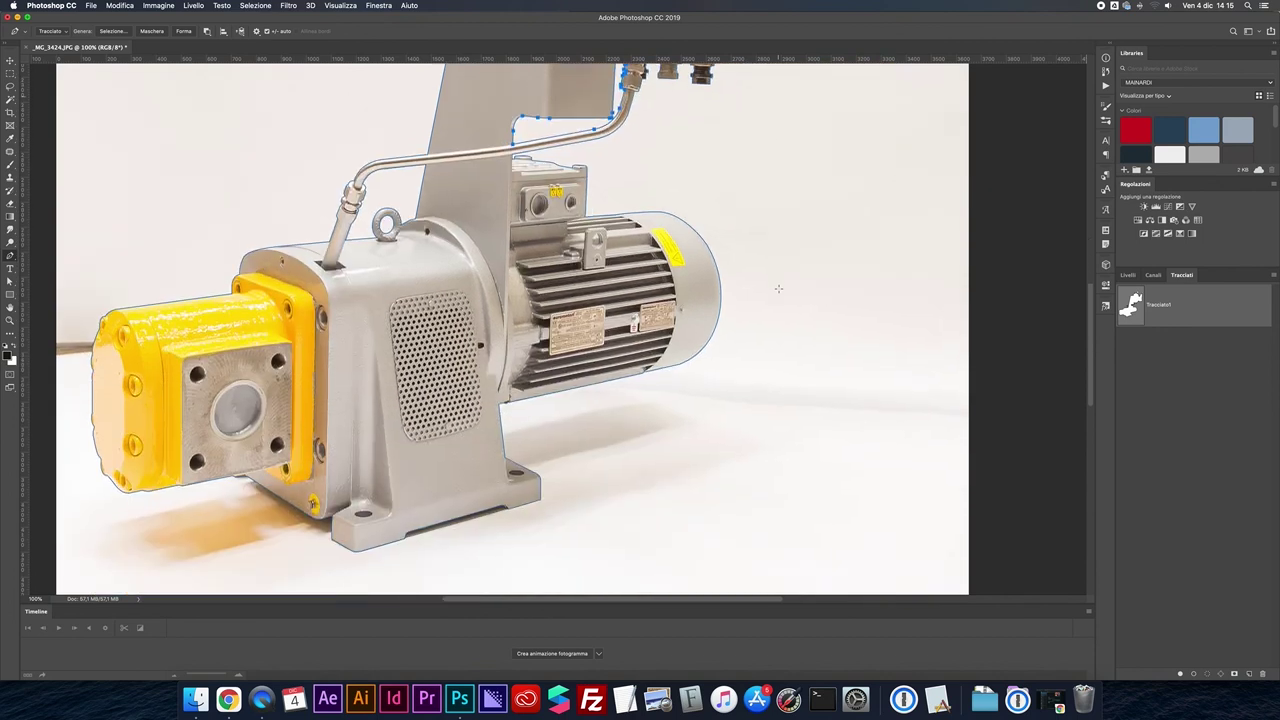
pyautogui.hscroll(-3, 778, 289)
pyautogui.hscroll(5, 778, 289)
pyautogui.scroll(10, 778, 289)
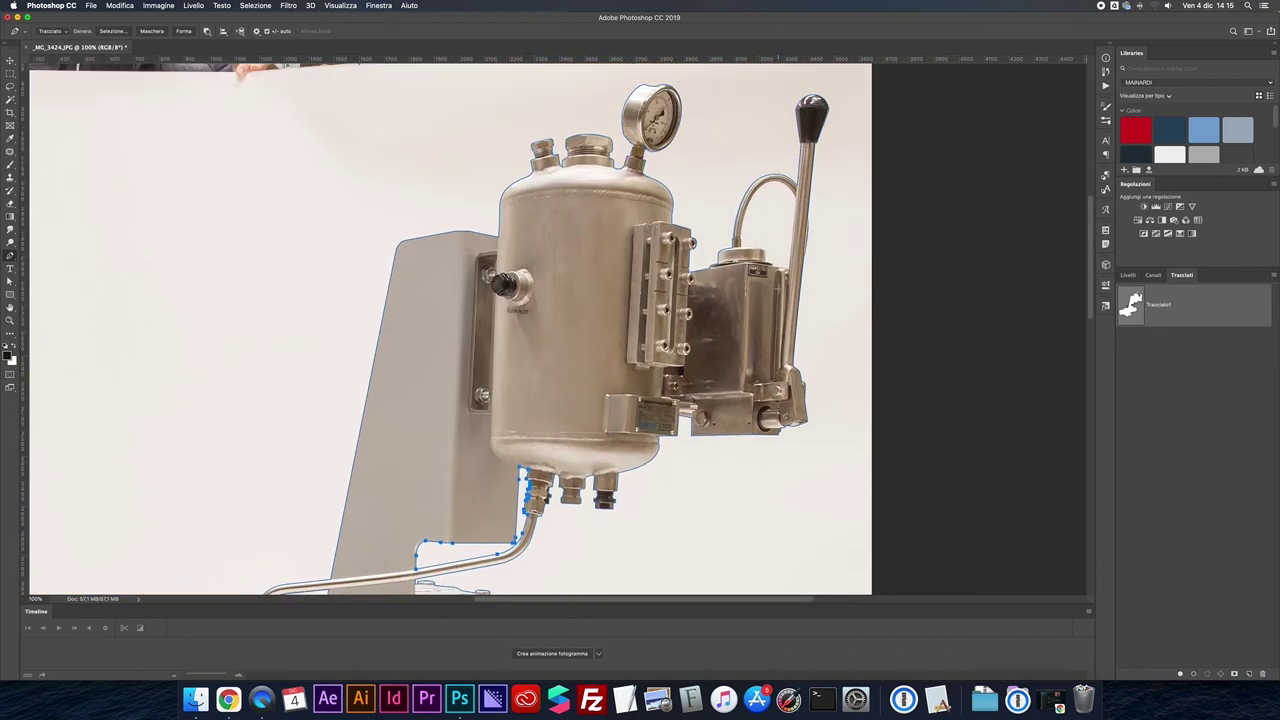
pyautogui.scroll(2, 778, 289)
pyautogui.scroll(2, 778, 289)
pyautogui.hscroll(1, 778, 289)
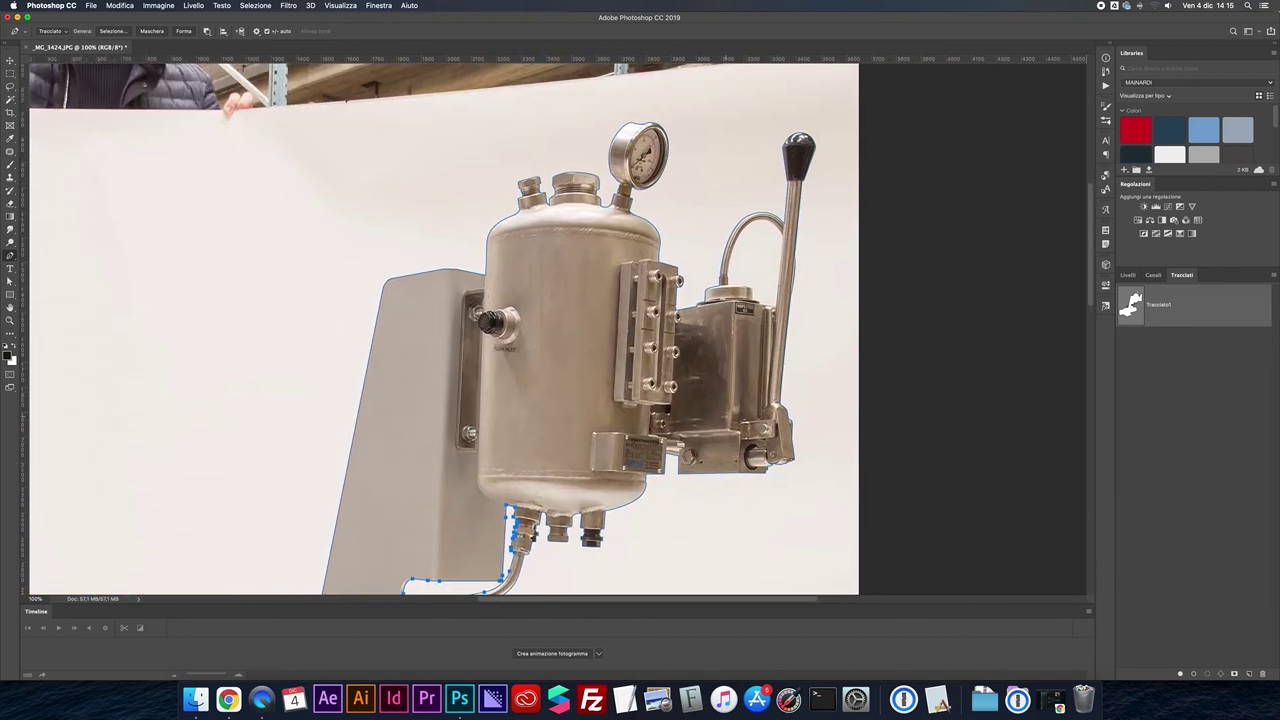
pyautogui.press('super+plus')
pyautogui.press('super+plus')
pyautogui.scroll(1, 815, 318)
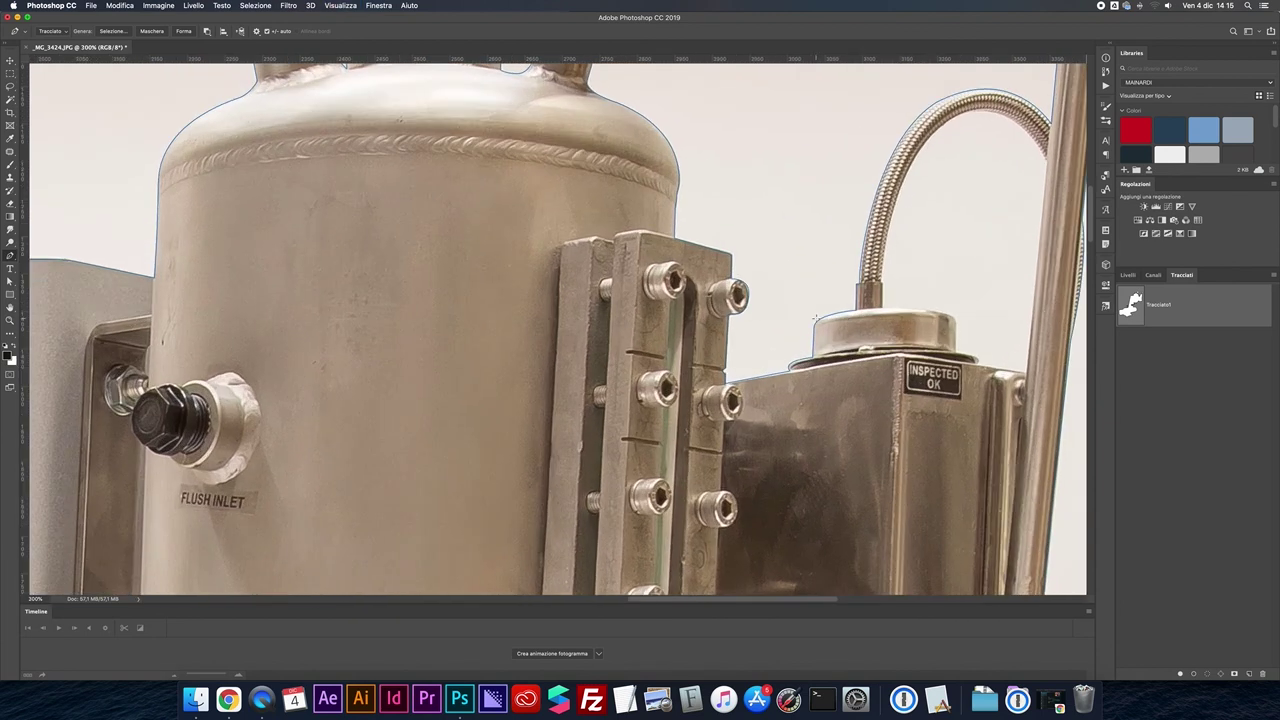
pyautogui.hscroll(5, 815, 318)
pyautogui.scroll(1, 815, 318)
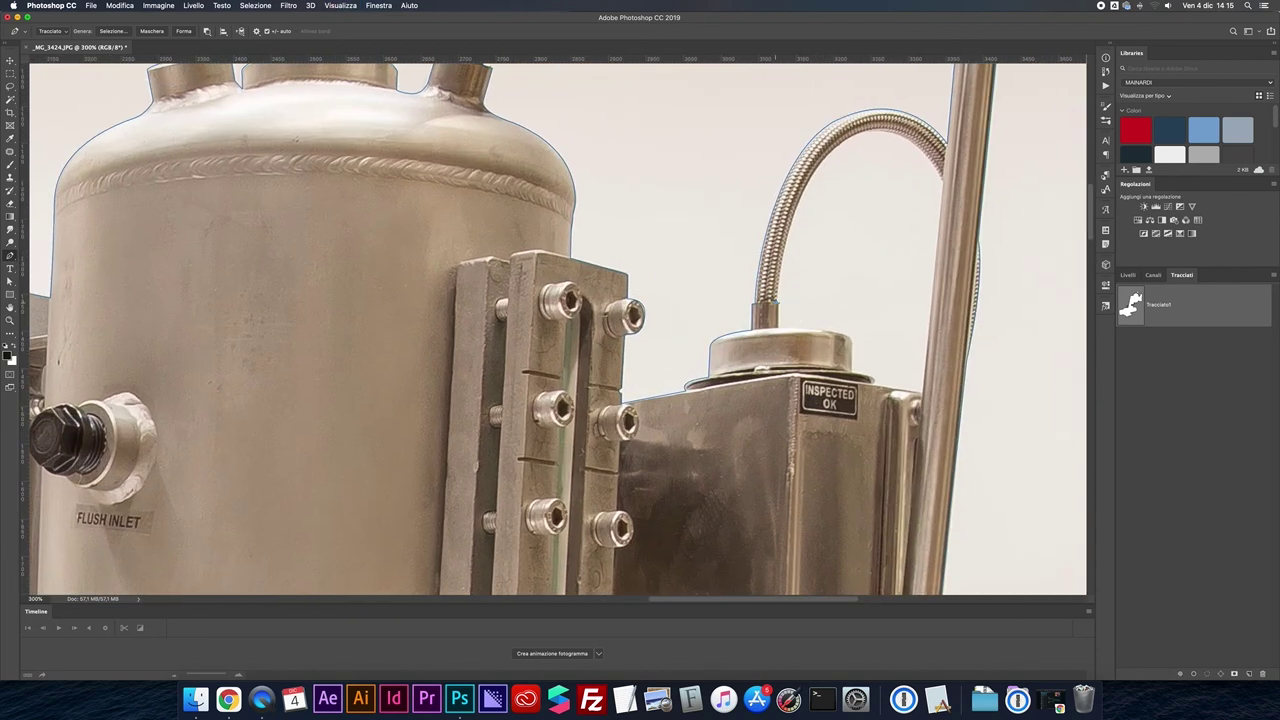
pyautogui.scroll(1, 799, 306)
pyautogui.scroll(1, 799, 306)
pyautogui.scroll(1, 799, 306)
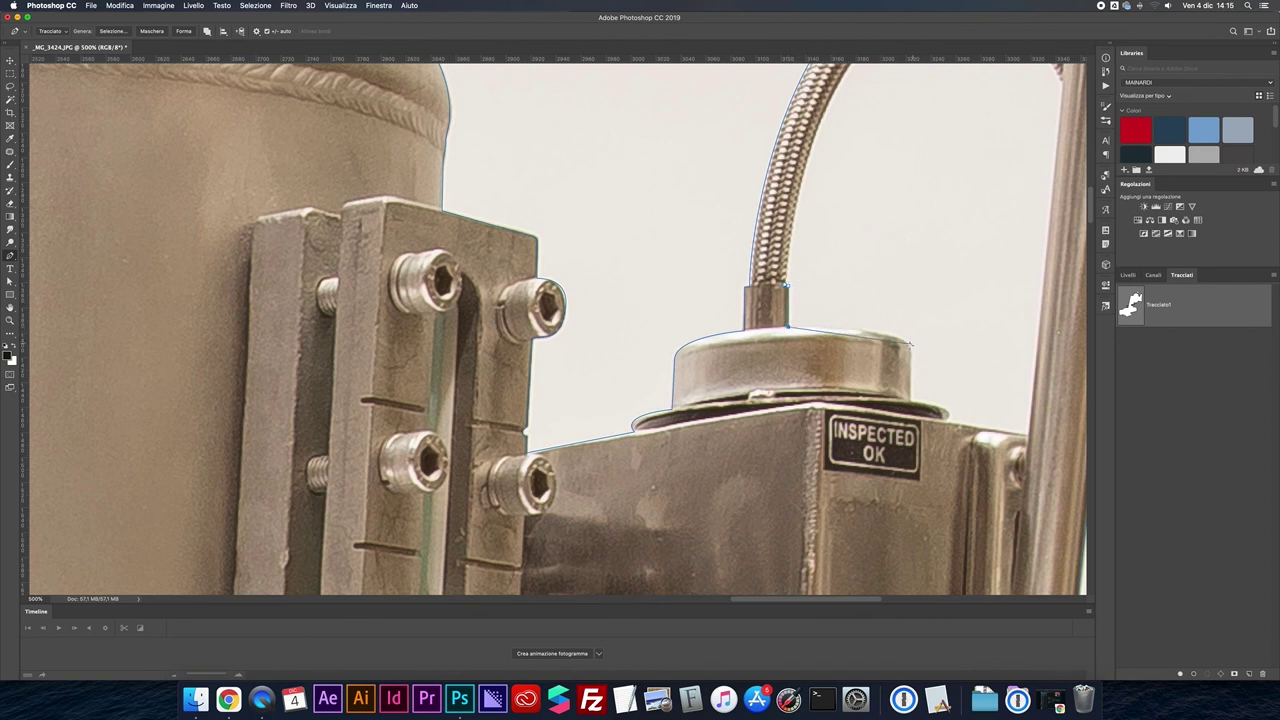
pyautogui.moveTo(910, 347); pyautogui.dragTo(919, 371)
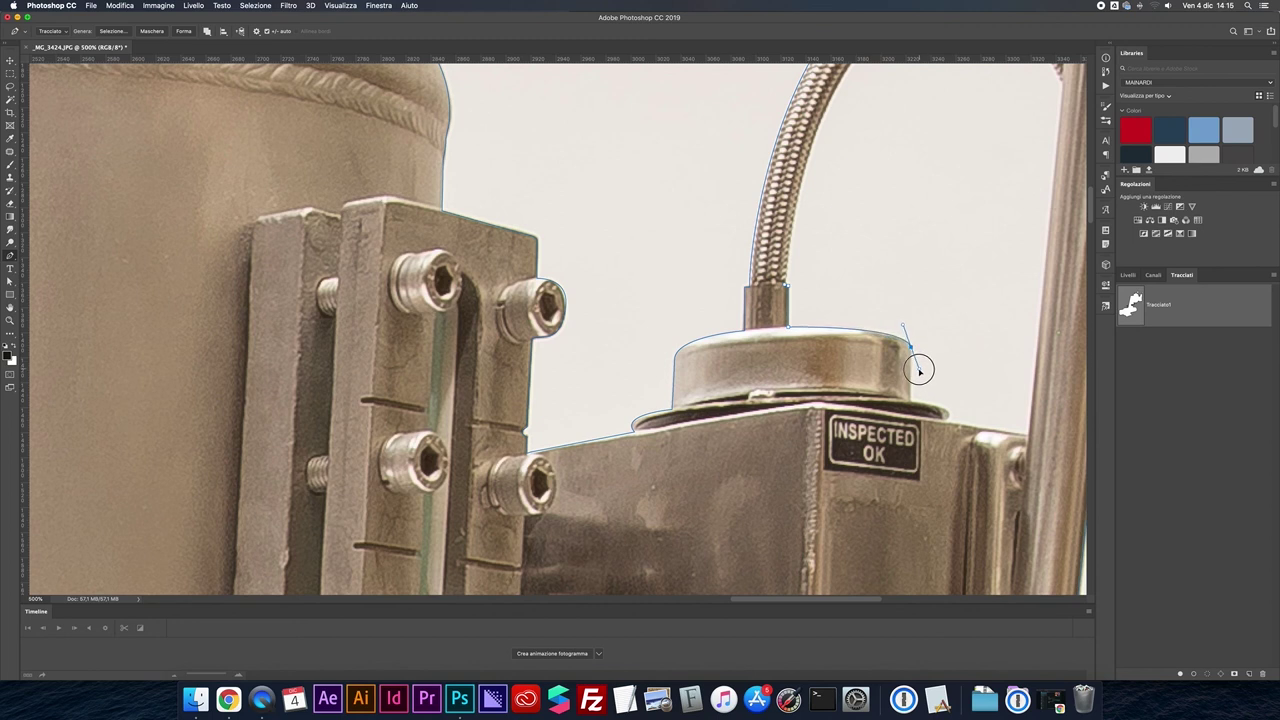
pyautogui.keyDown('alt'); pyautogui.click(910, 348); pyautogui.keyUp('alt')
pyautogui.click(910, 402)
pyautogui.moveTo(949, 413); pyautogui.dragTo(951, 423)
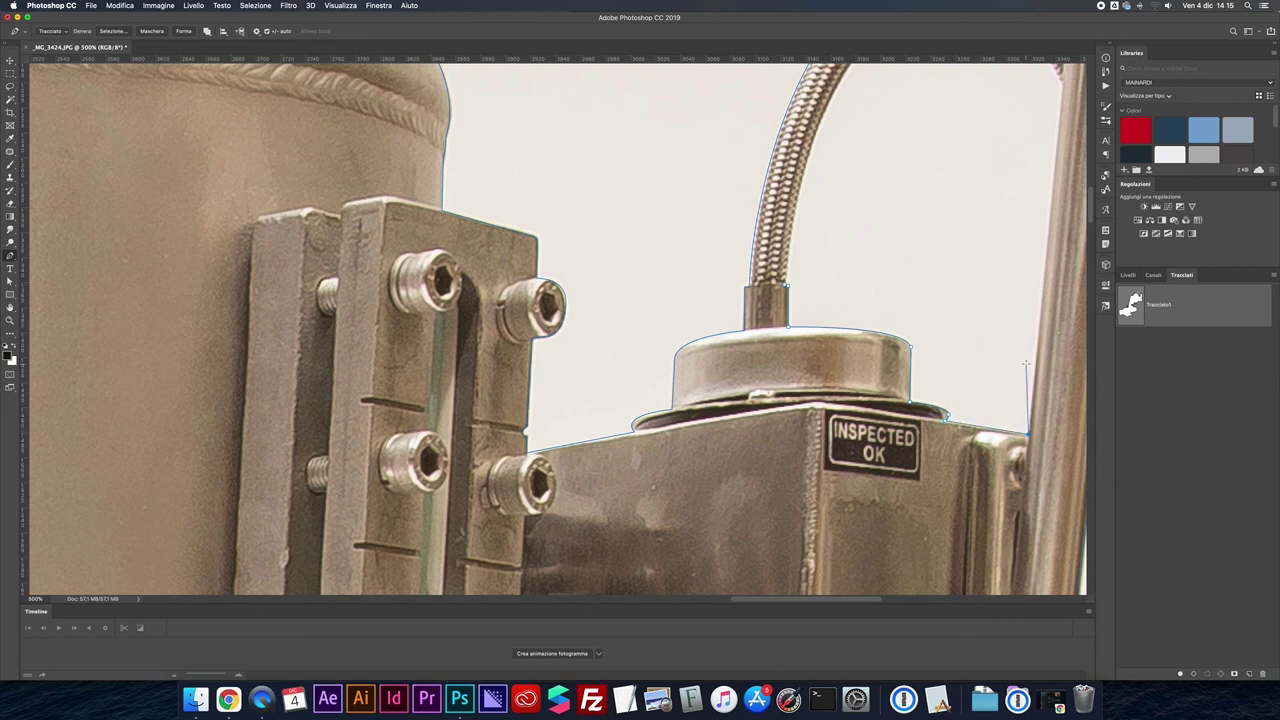
# - Continue the path up the upright pole and curve it along the braided hose
pyautogui.moveTo(1025, 363); pyautogui.dragTo(824, 393)
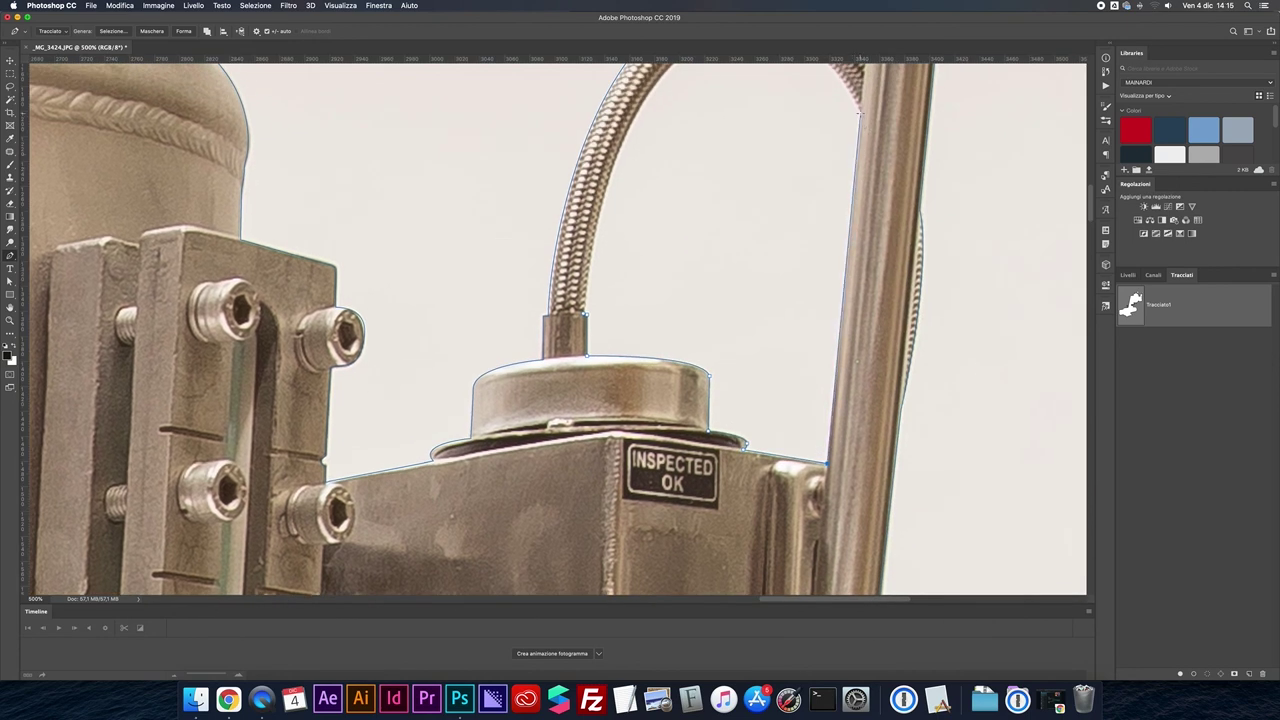
pyautogui.moveTo(829, 90); pyautogui.dragTo(815, 290)
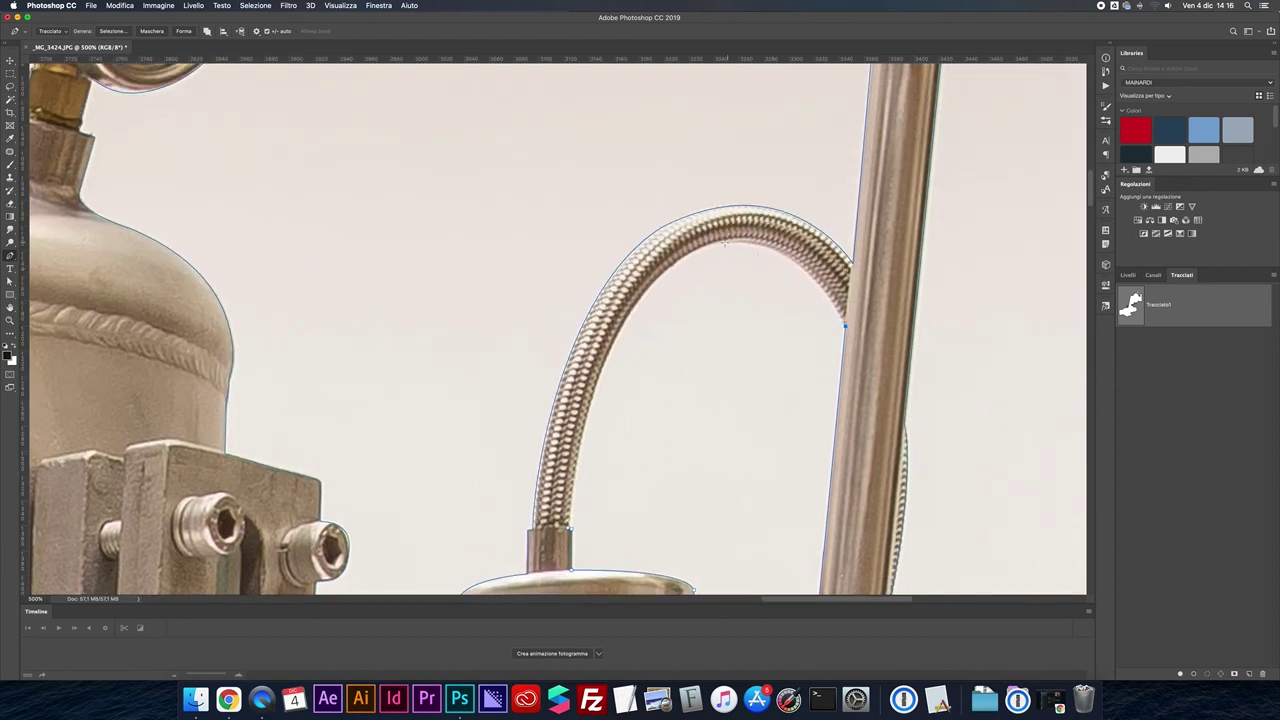
pyautogui.moveTo(684, 258); pyautogui.dragTo(577, 315)
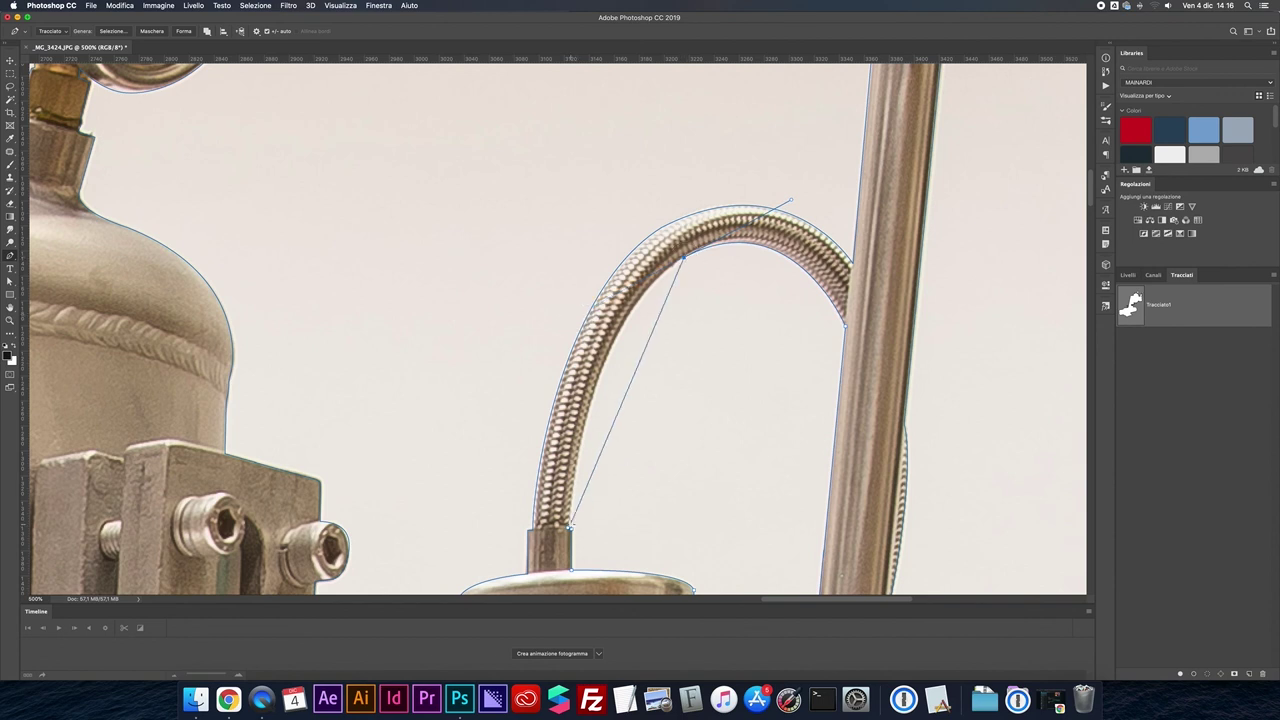
pyautogui.scroll(-5, 568, 590)
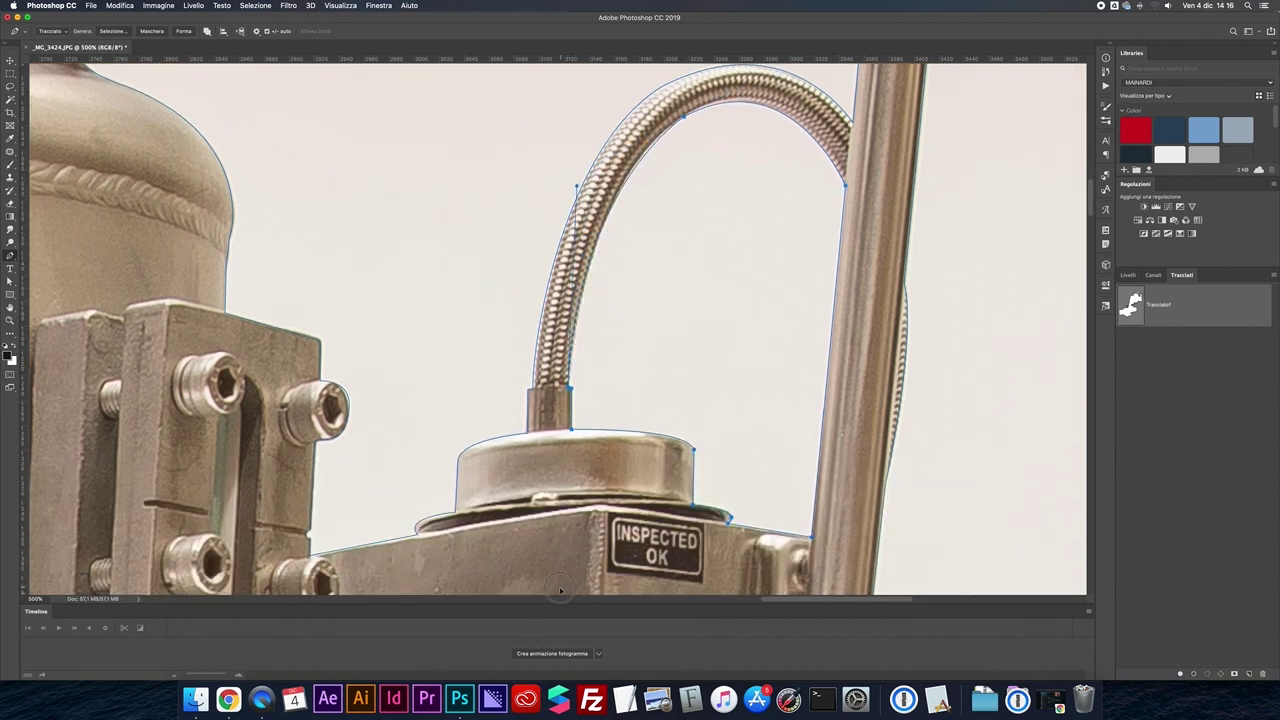
pyautogui.scroll(-2, 559, 593)
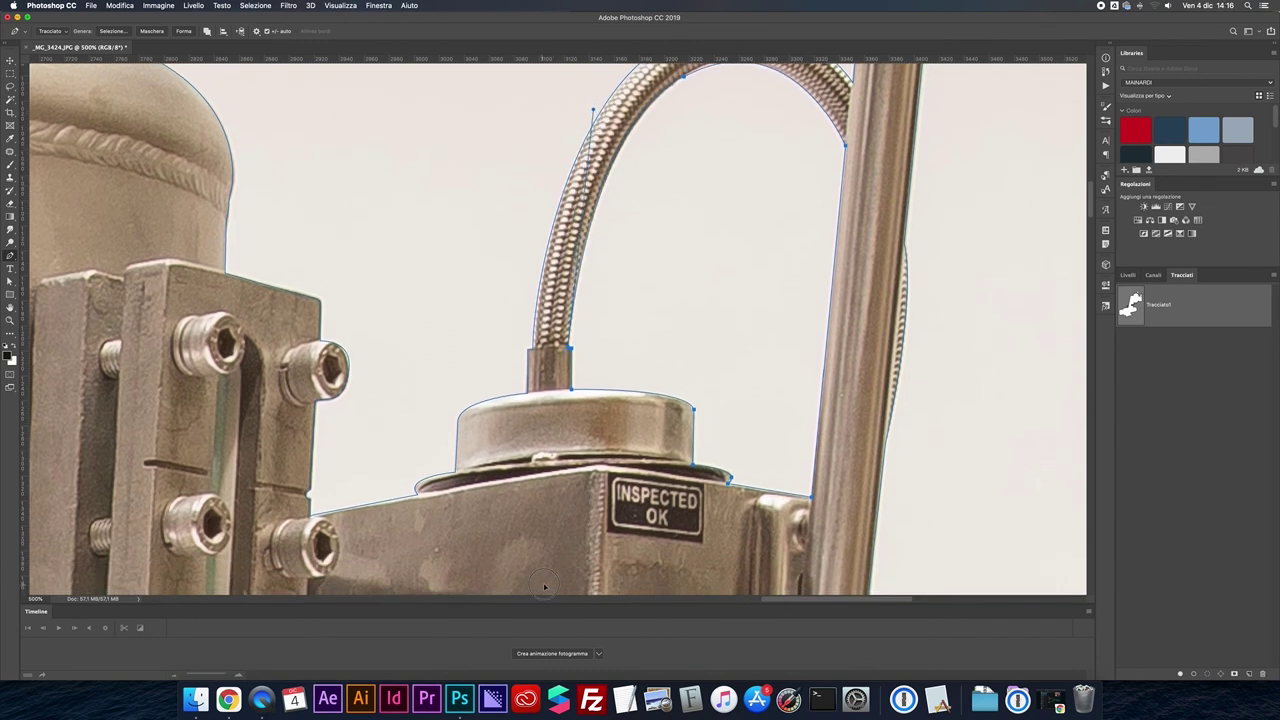
pyautogui.scroll(-1, 545, 588)
pyautogui.scroll(-2, 663, 300)
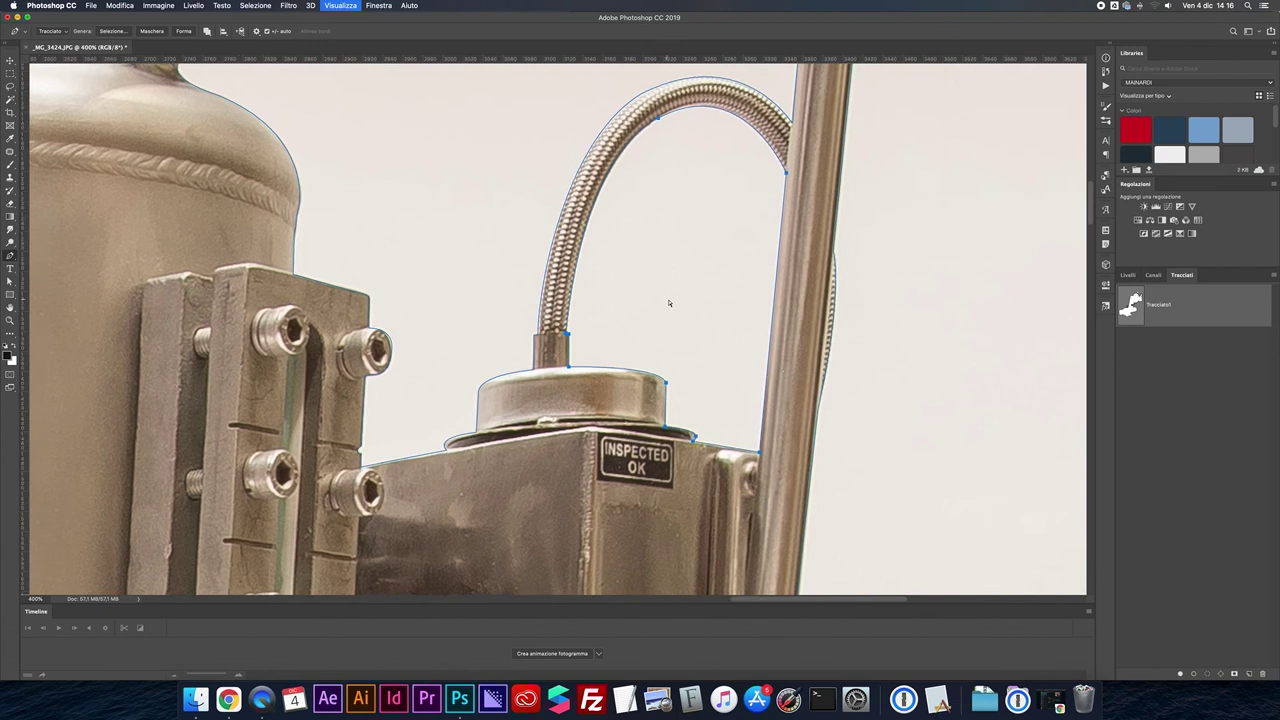
pyautogui.scroll(-2, 666, 297)
pyautogui.scroll(-2, 669, 294)
pyautogui.scroll(-1, 626, 310)
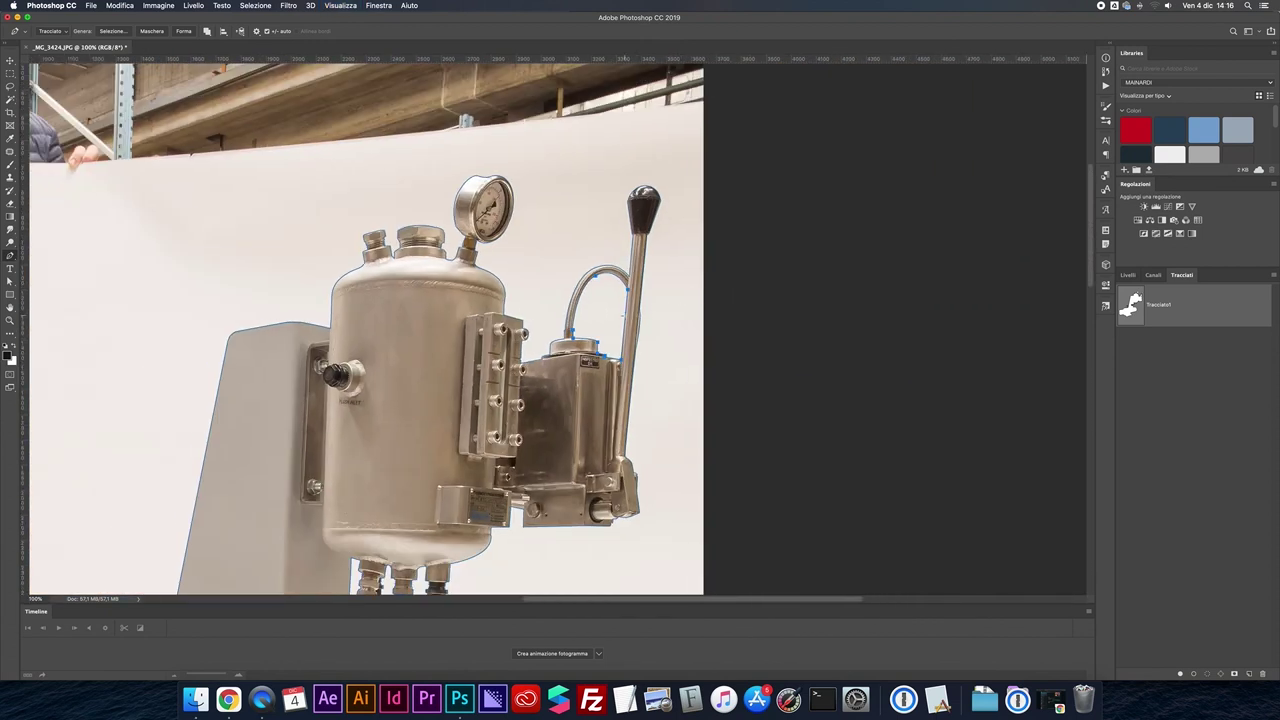
pyautogui.scroll(-2, 626, 310)
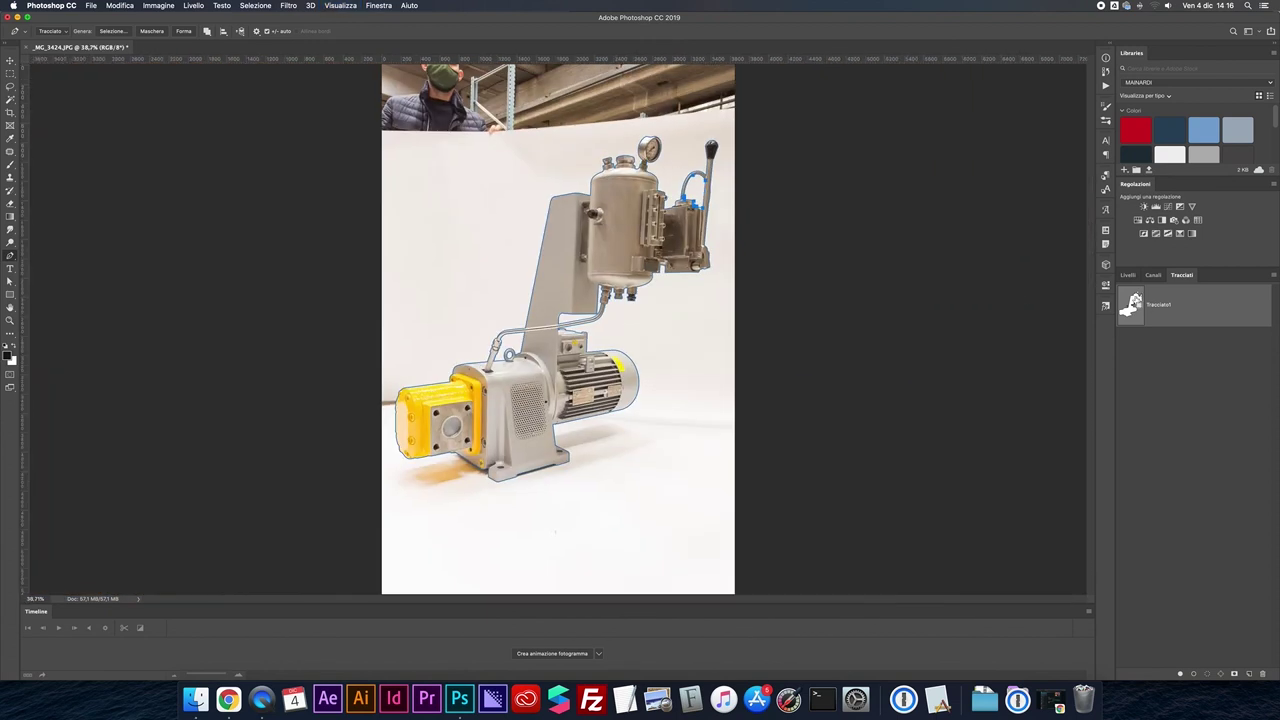
# - Load the traced path as a selection and set it as a clipping path
pyautogui.keyDown('super'); pyautogui.click(1133, 298); pyautogui.keyUp('super')
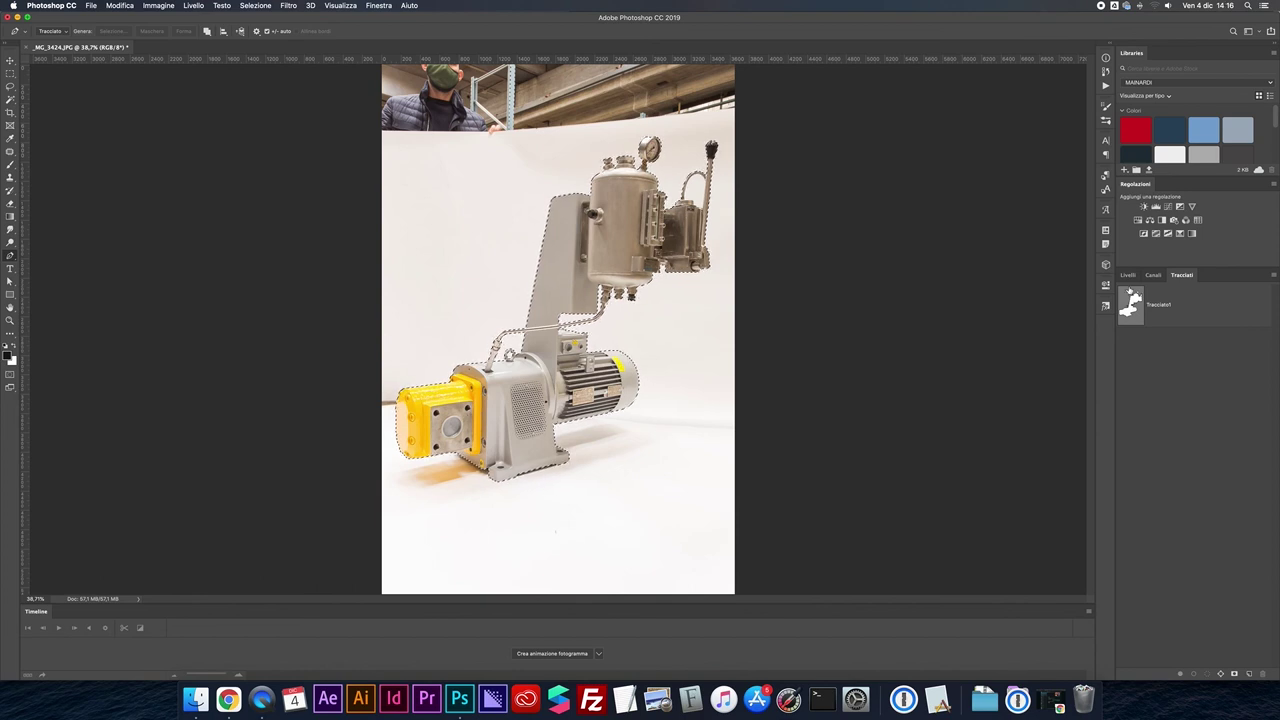
pyautogui.click(1273, 275)
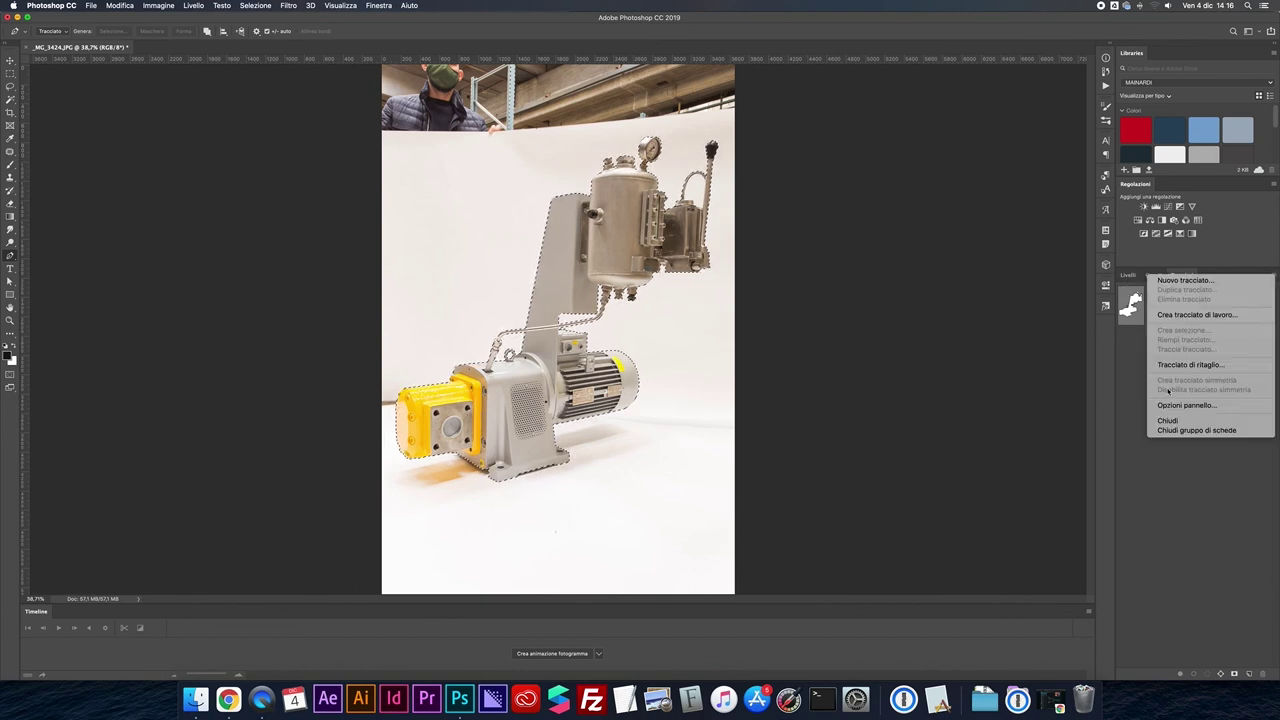
pyautogui.click(1165, 364)
pyautogui.press('Return')
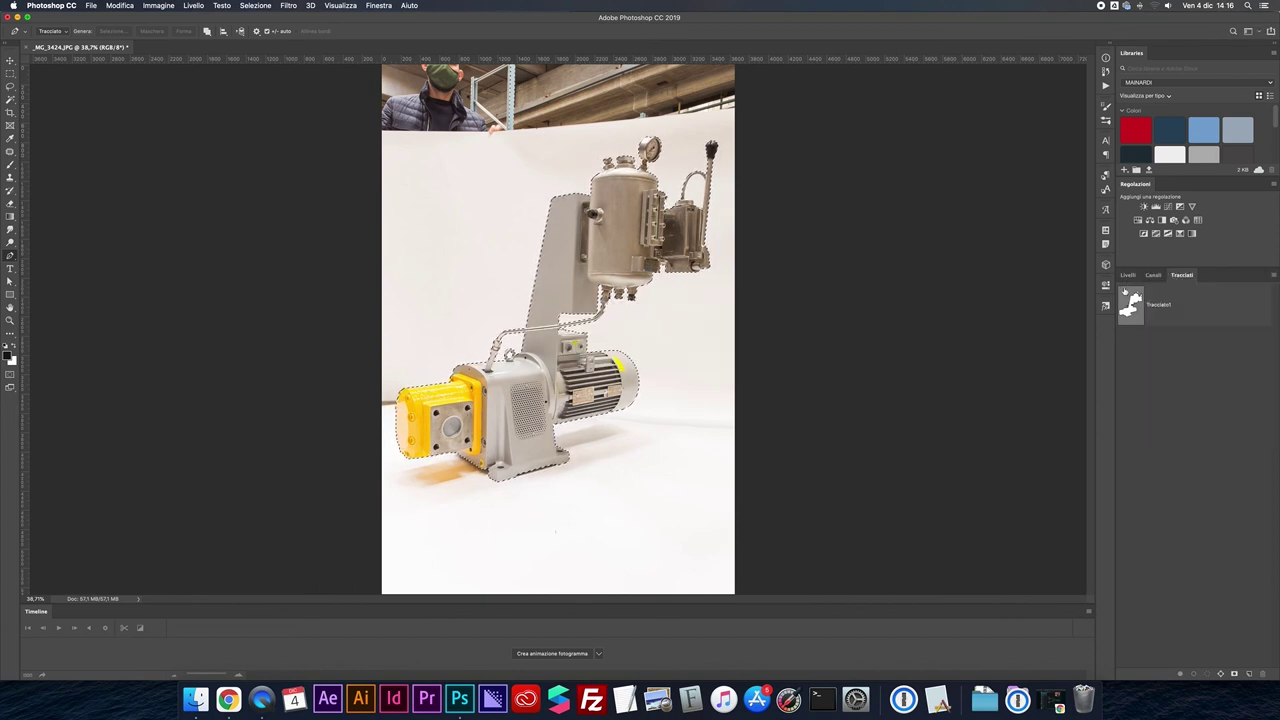
# - Add a layer mask to the photo layer, then undo it and clear the selection
pyautogui.click(1128, 275)
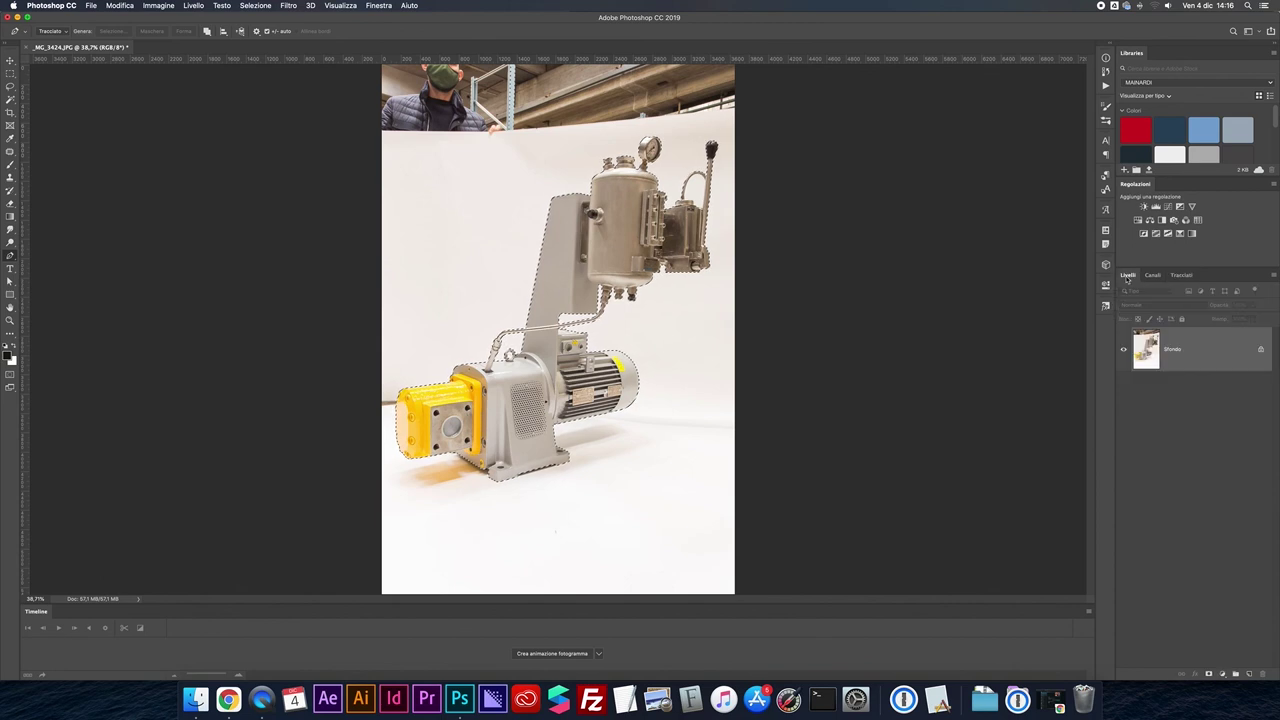
pyautogui.click(1208, 675)
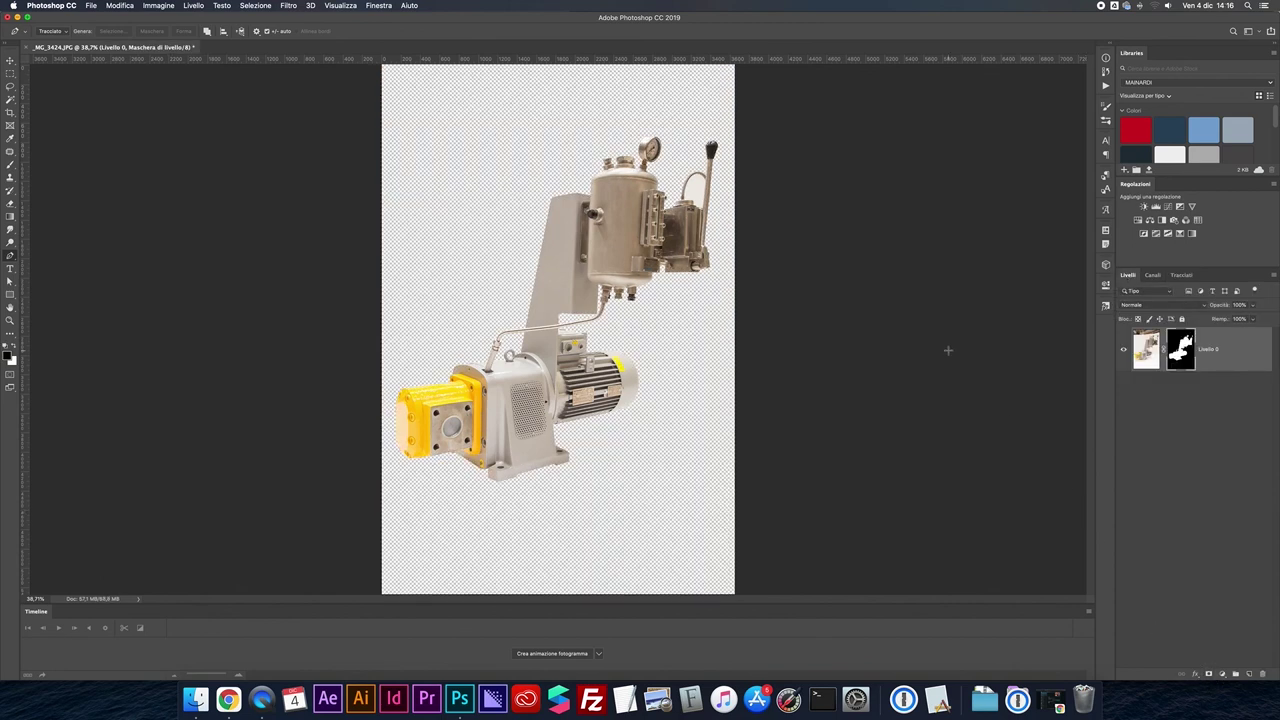
pyautogui.hotkey('ctrl', 'z')
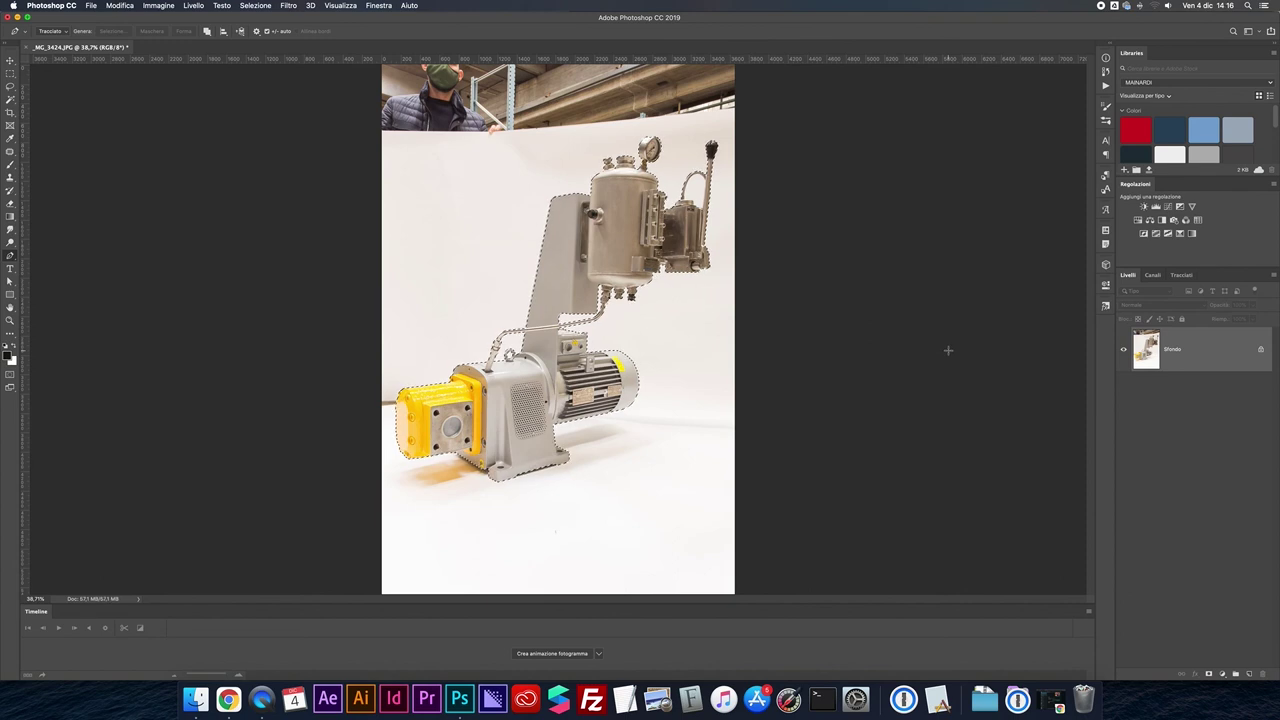
pyautogui.click(1181, 275)
pyautogui.hotkey('ctrl', 'd')
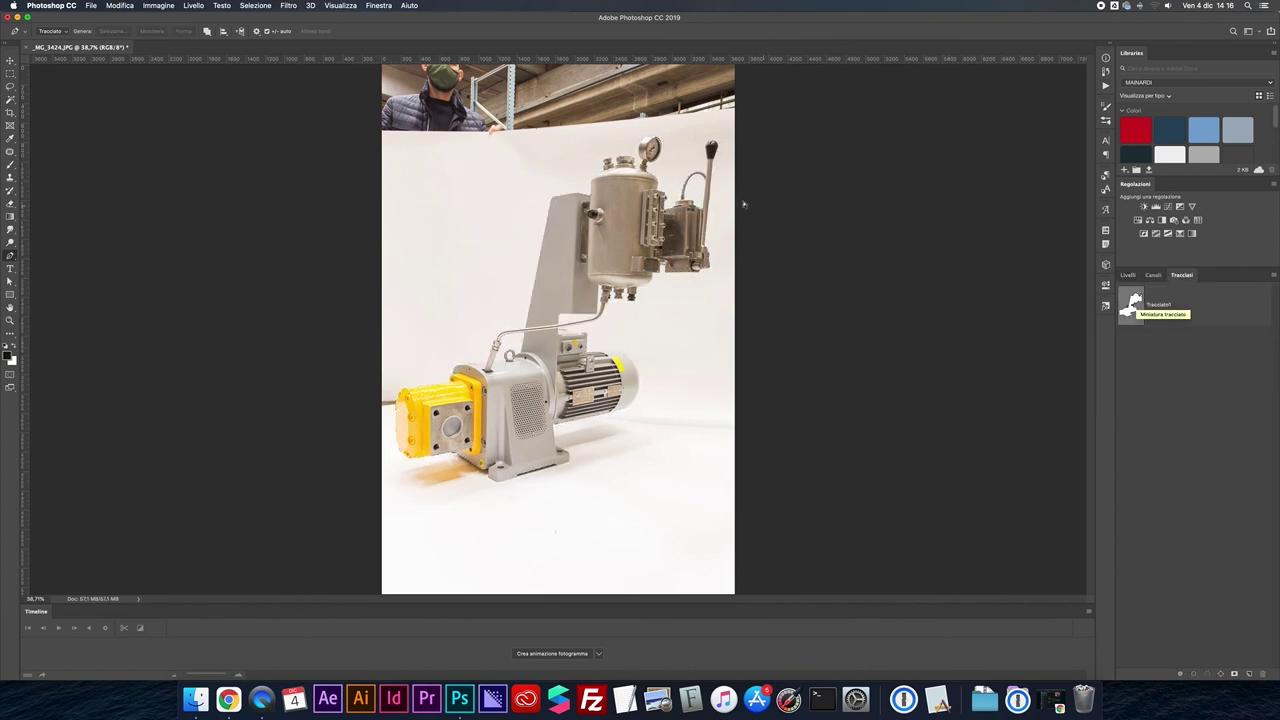
# - Load the pump outline path as a selection and mask Livello 0 with it
pyautogui.scroll(1, 743, 204)
pyautogui.scroll(1, 750, 215)
pyautogui.scroll(1, 751, 220)
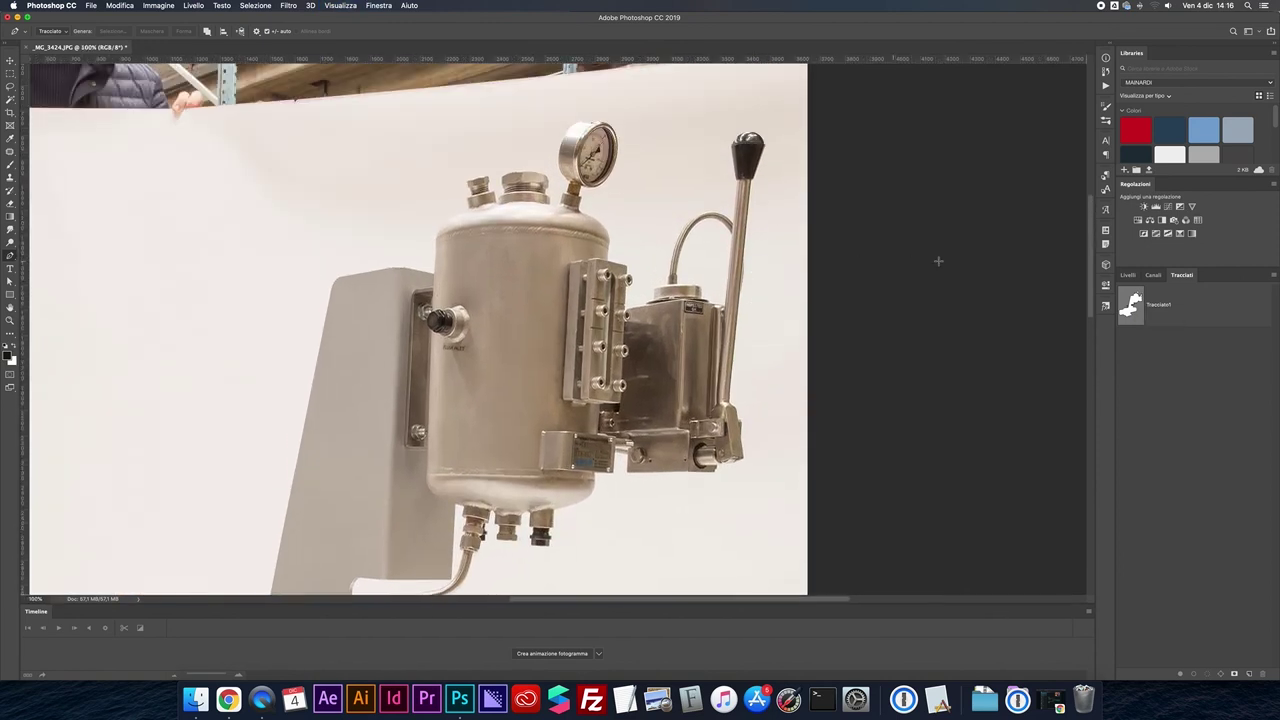
pyautogui.keyDown('ctrl'); pyautogui.click(1133, 304); pyautogui.keyUp('ctrl')
pyautogui.press('v')
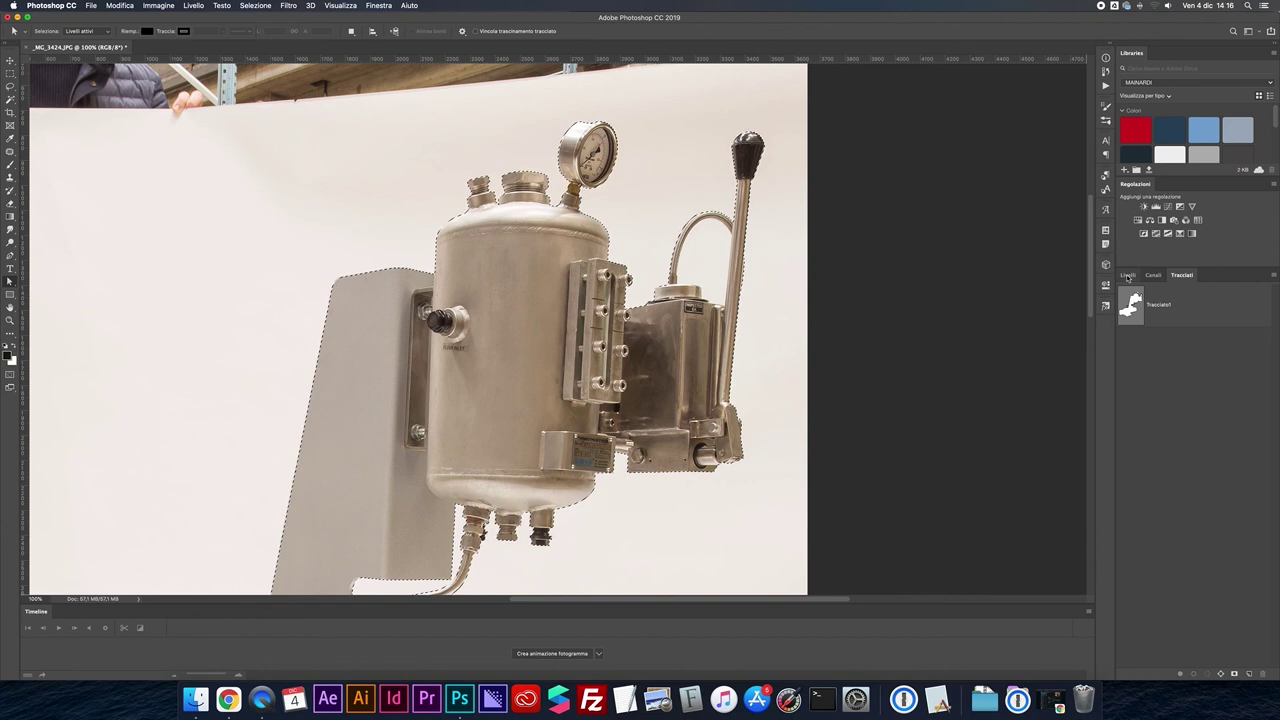
pyautogui.click(1128, 274)
pyautogui.click(1208, 674)
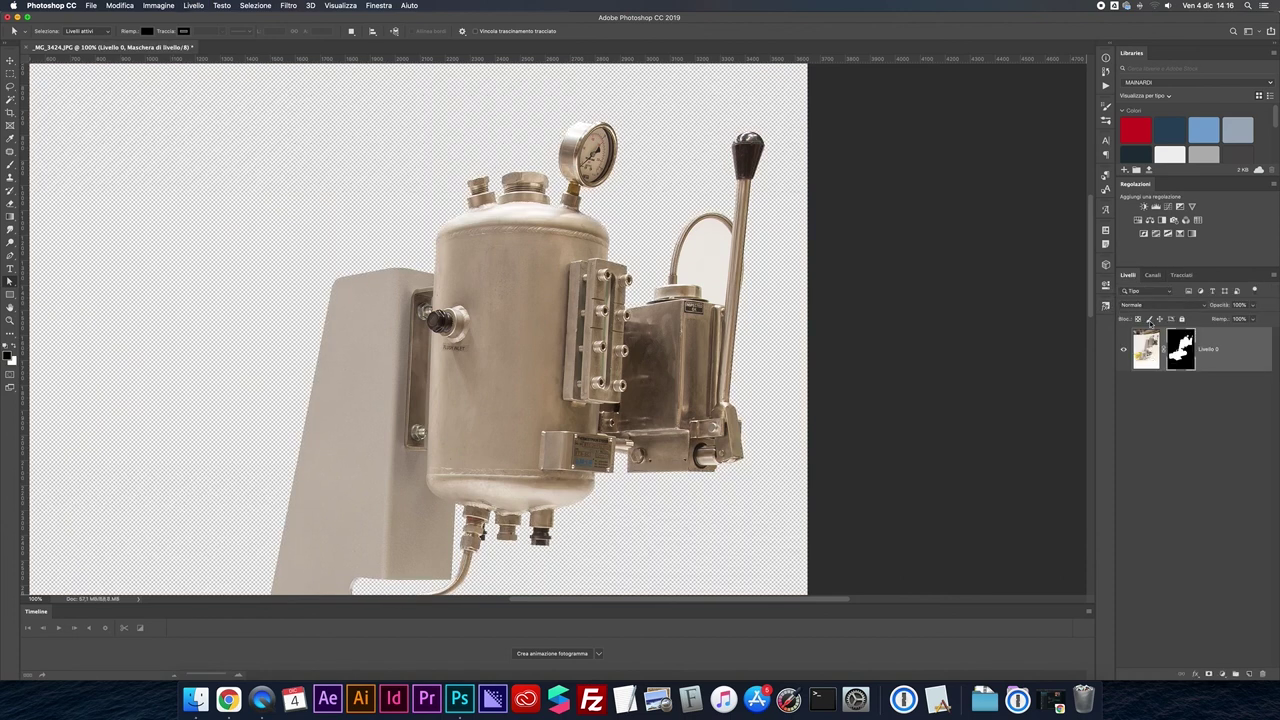
# - Remake a selection from the pump path, undo the last path change, and deselect the masked layer
pyautogui.click(1182, 275)
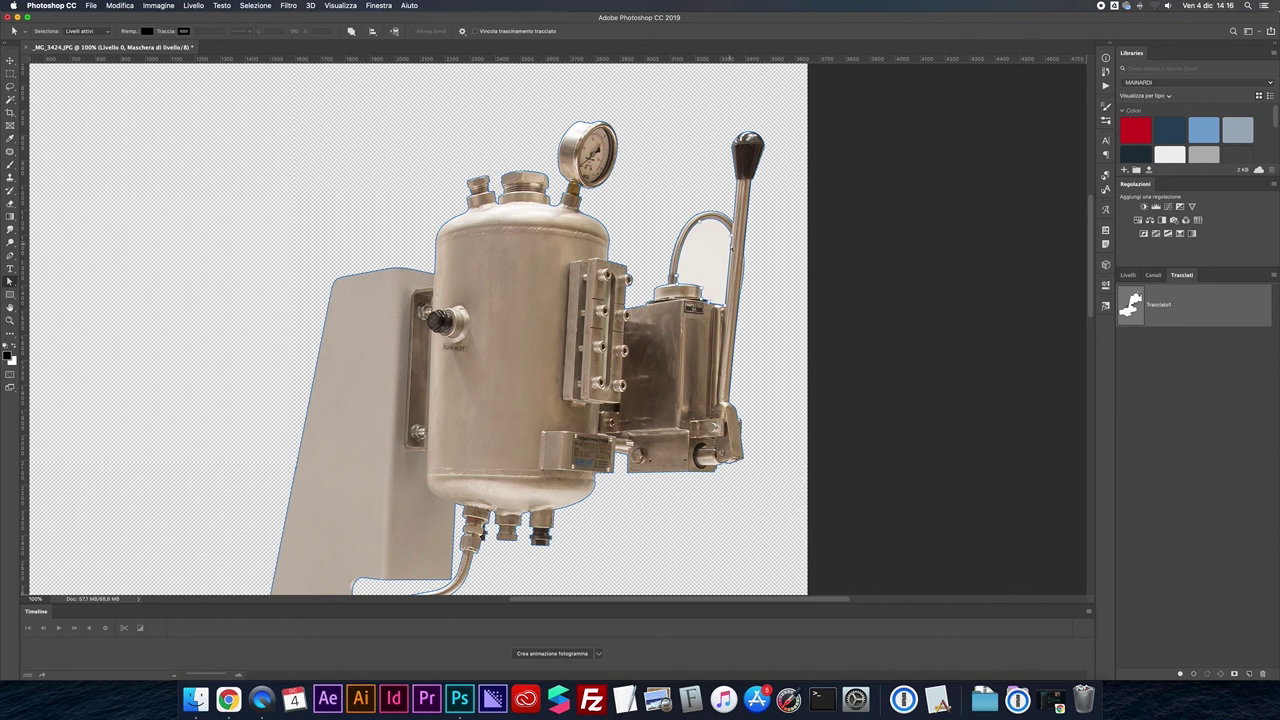
pyautogui.rightClick(716, 246)
pyautogui.click(731, 284)
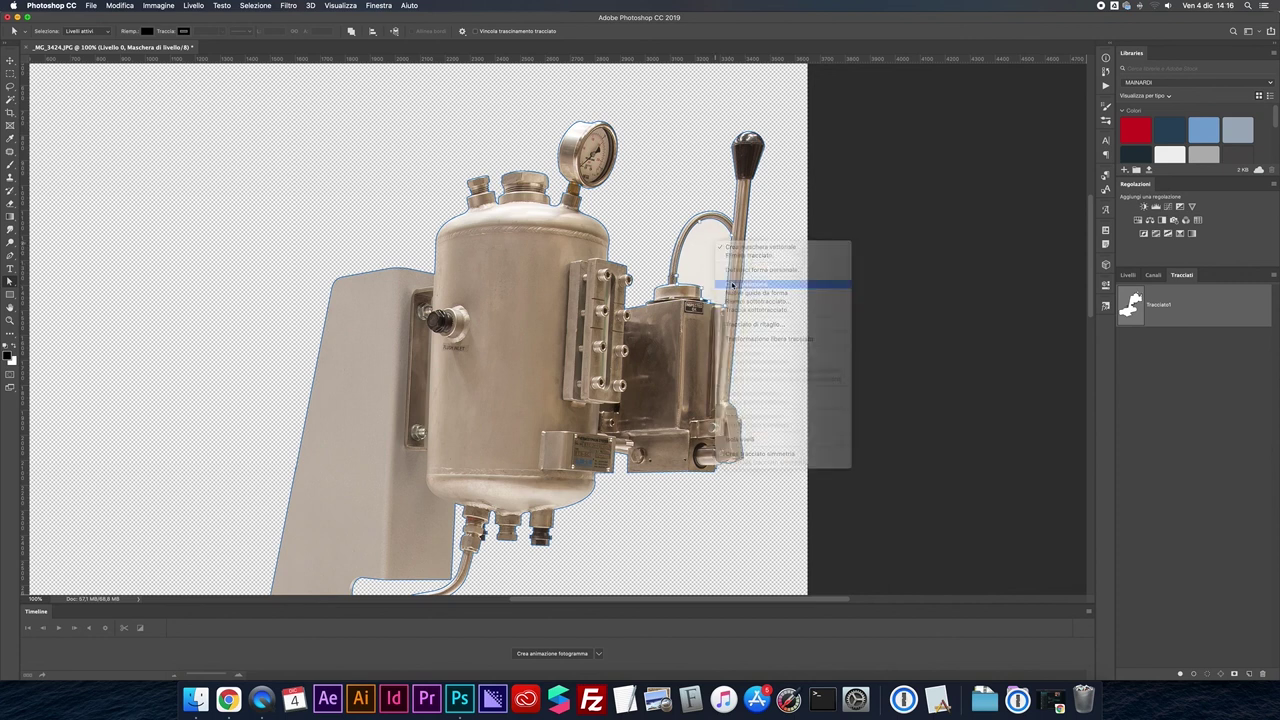
pyautogui.press('Return')
pyautogui.click(1126, 275)
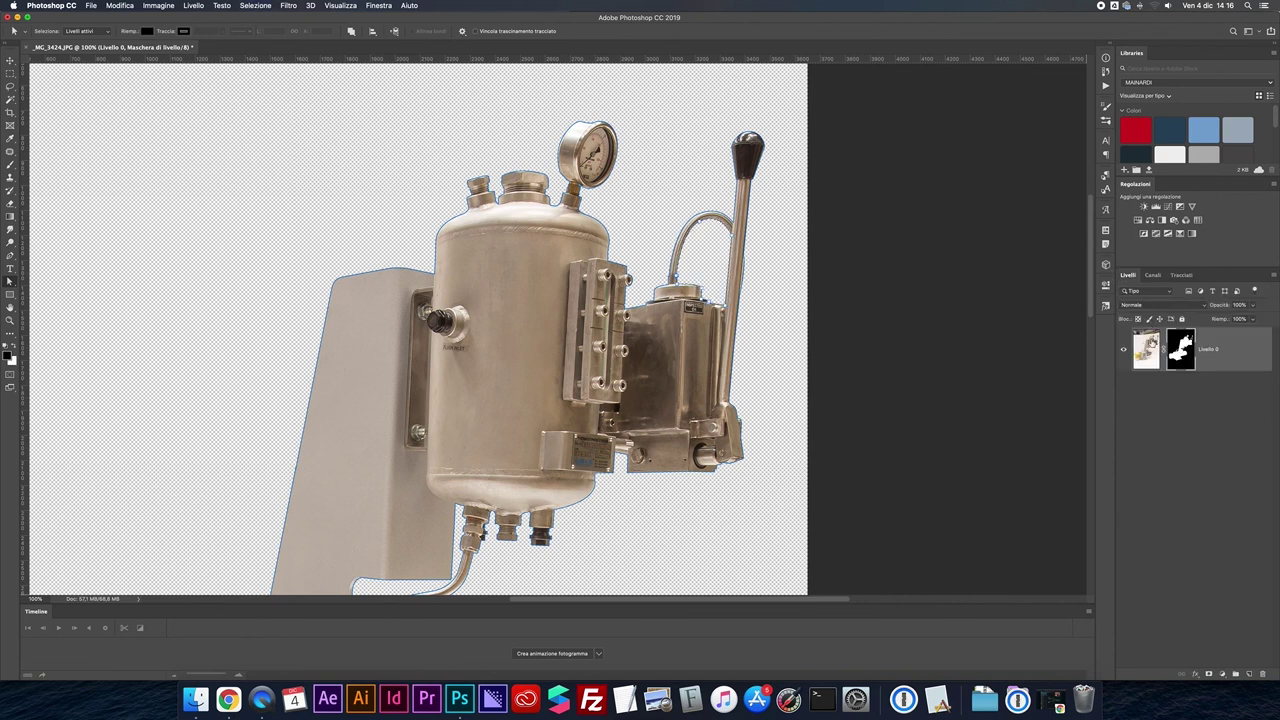
pyautogui.click(1181, 275)
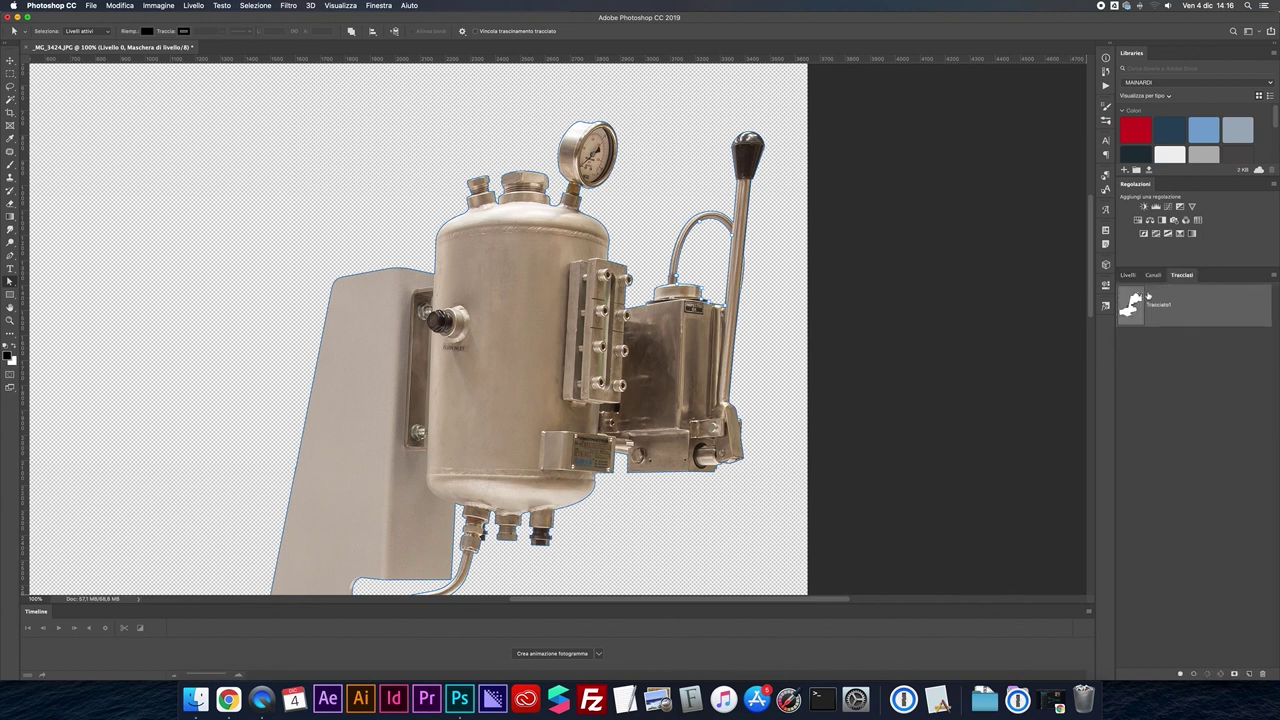
pyautogui.press('super+z')
pyautogui.press('super+z')
pyautogui.click(1127, 275)
pyautogui.click(1182, 428)
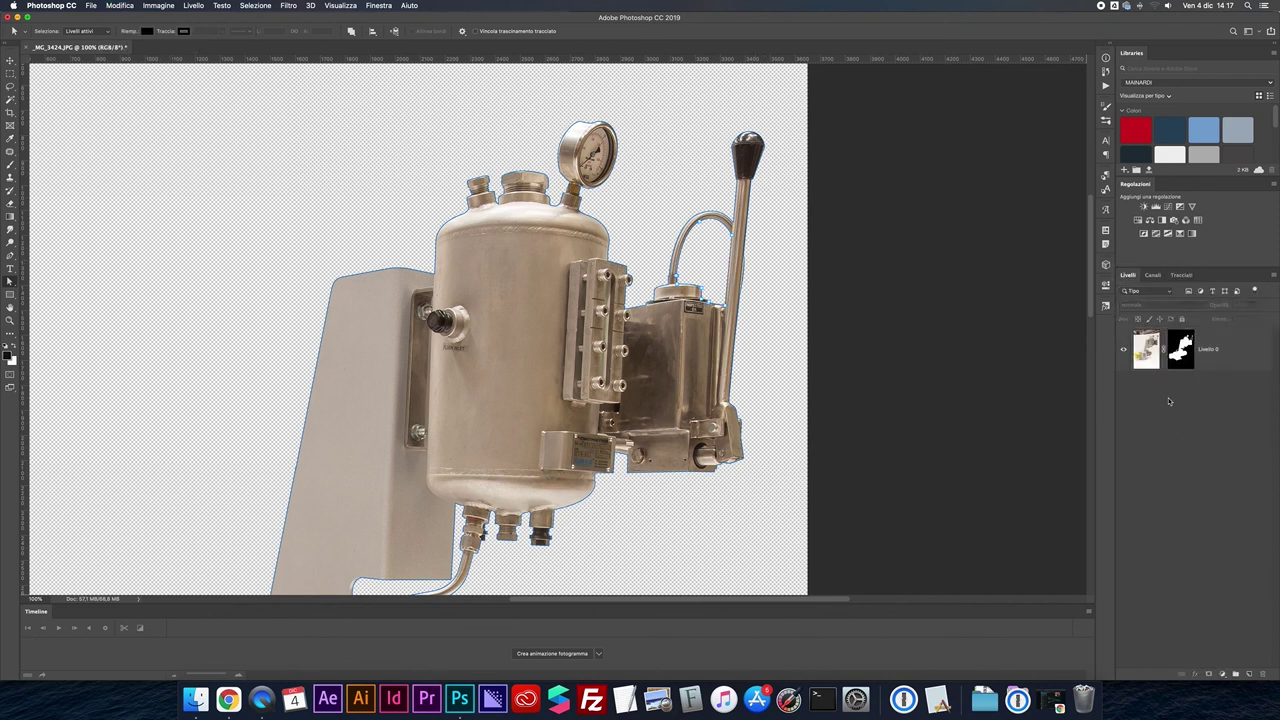
# - Start a solid colour fill layer on Livello 0, cancel it, and check the Paths and Layers panels
pyautogui.click(1148, 348)
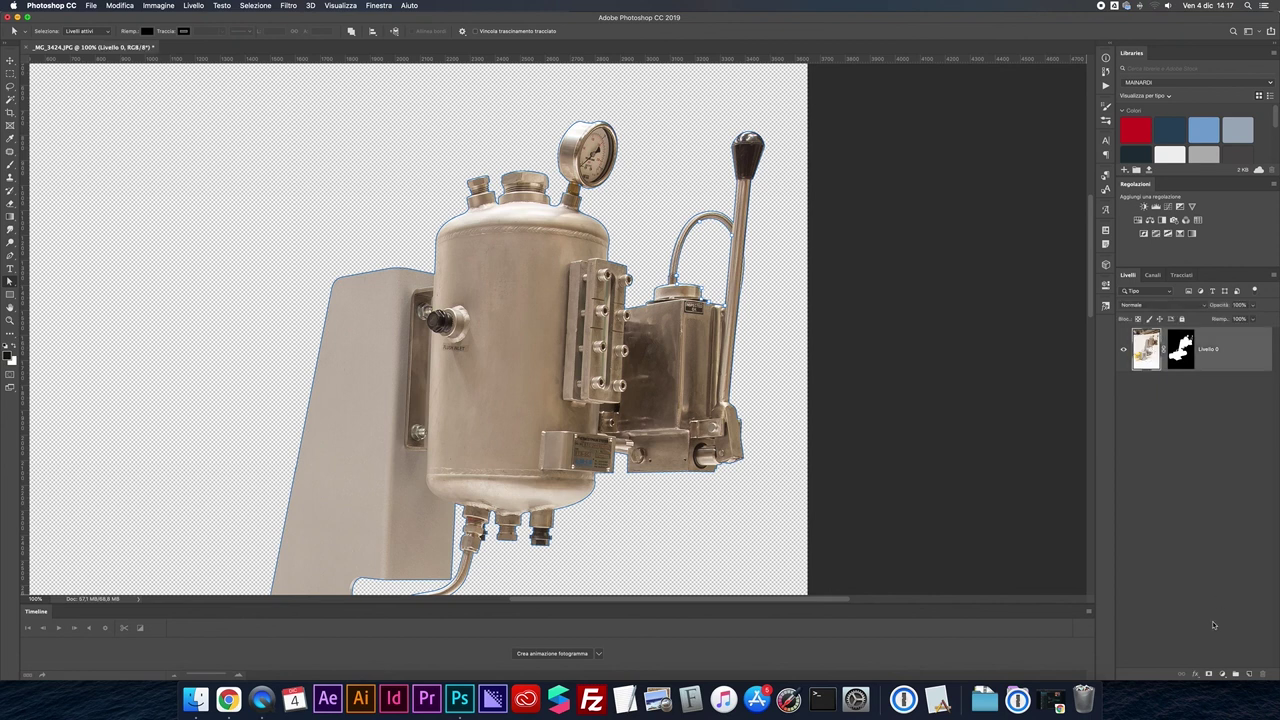
pyautogui.click(1225, 674)
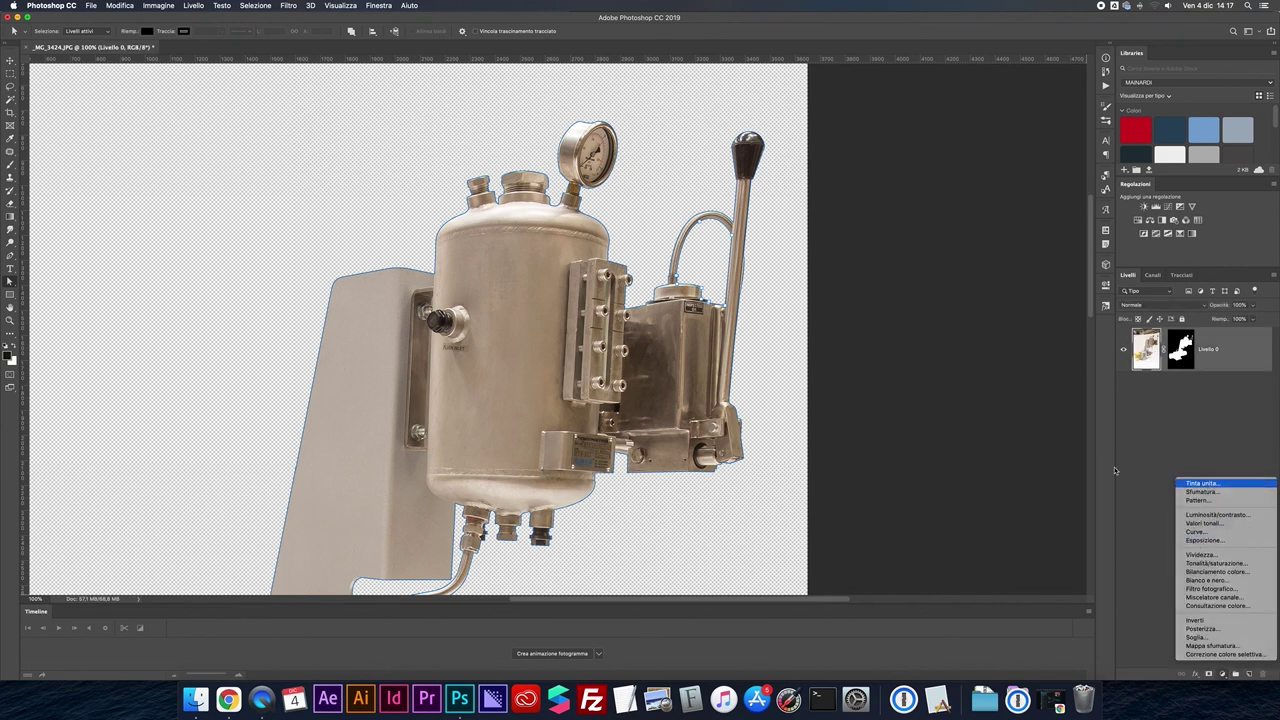
pyautogui.click(1205, 485)
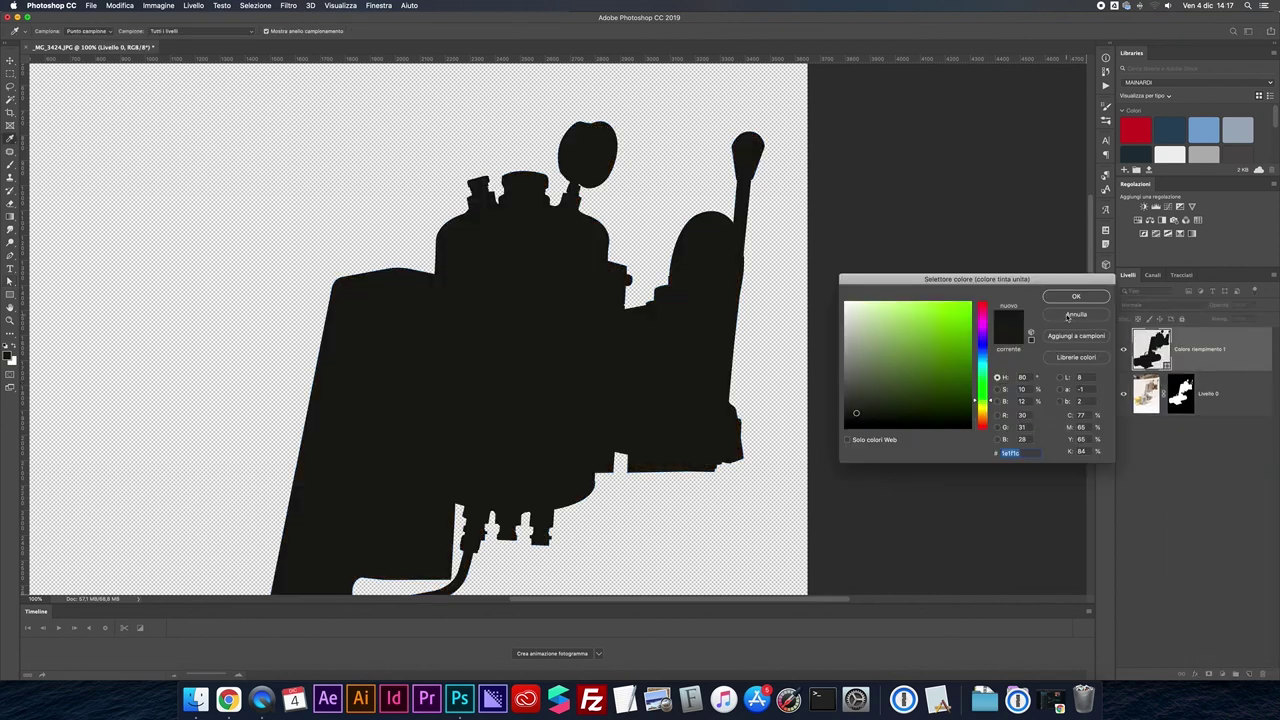
pyautogui.click(1072, 315)
pyautogui.click(1183, 461)
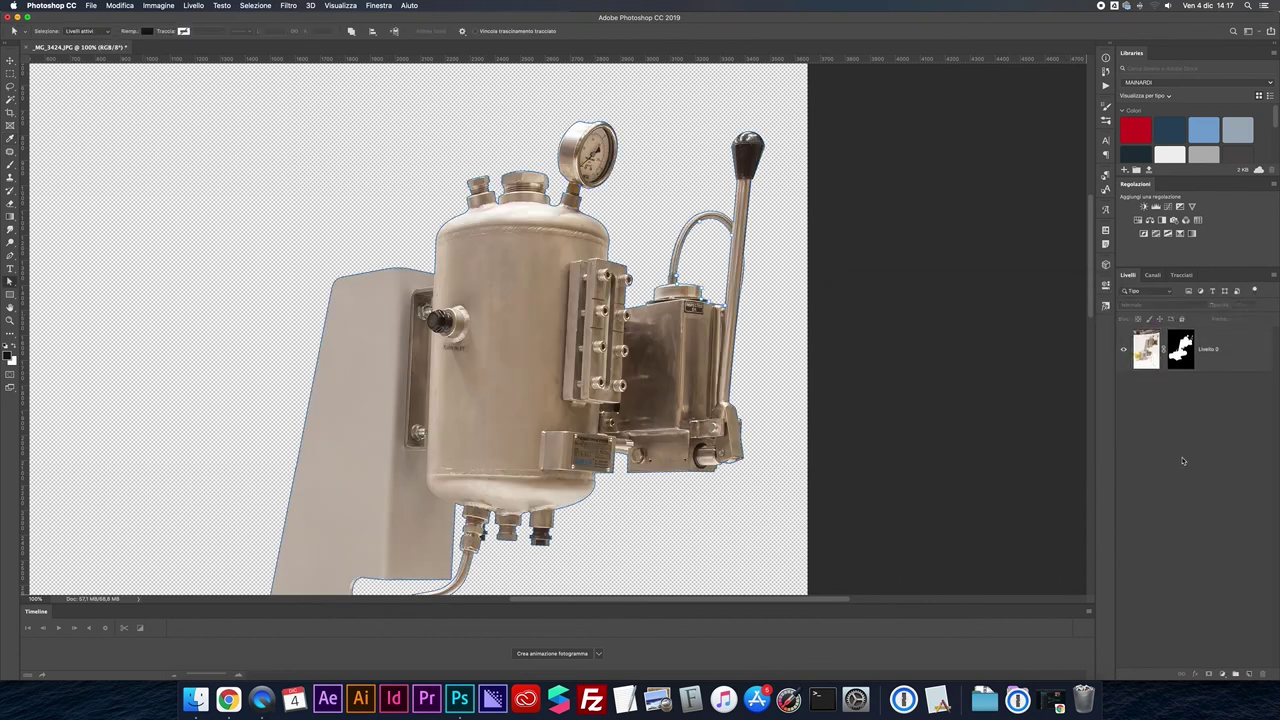
pyautogui.click(1182, 274)
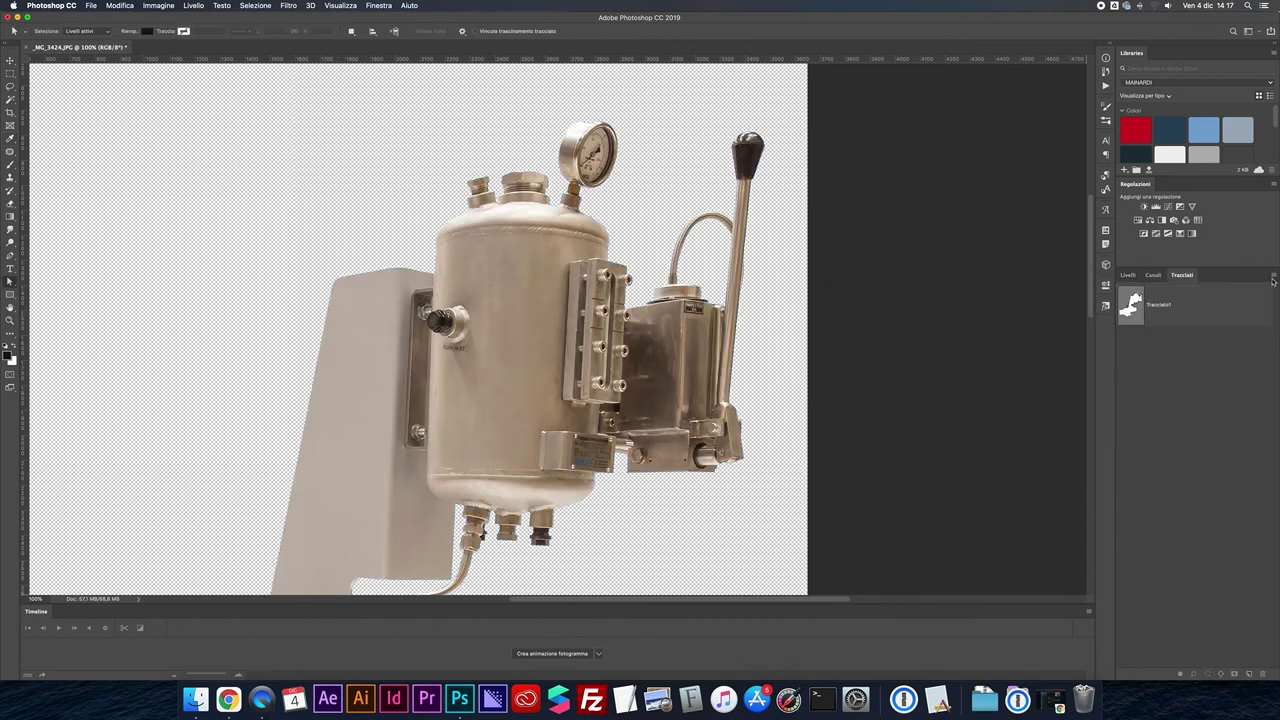
pyautogui.click(1128, 275)
pyautogui.click(1273, 275)
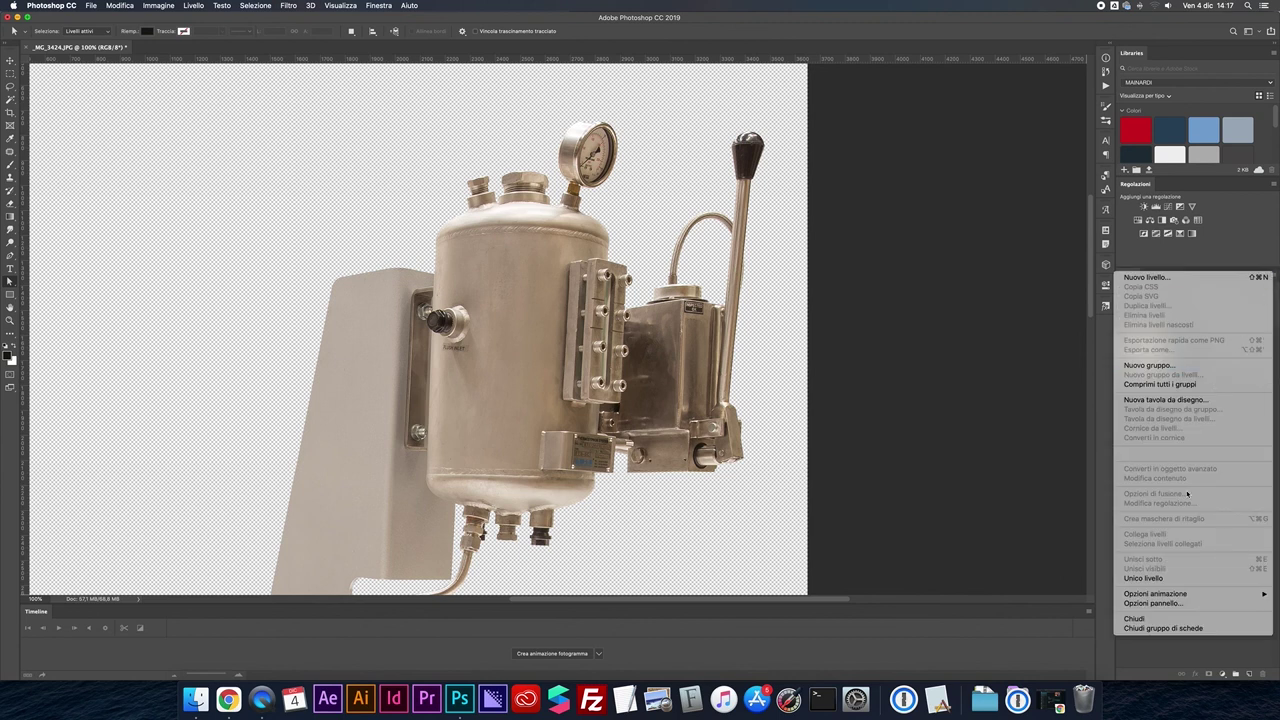
pyautogui.click(1097, 456)
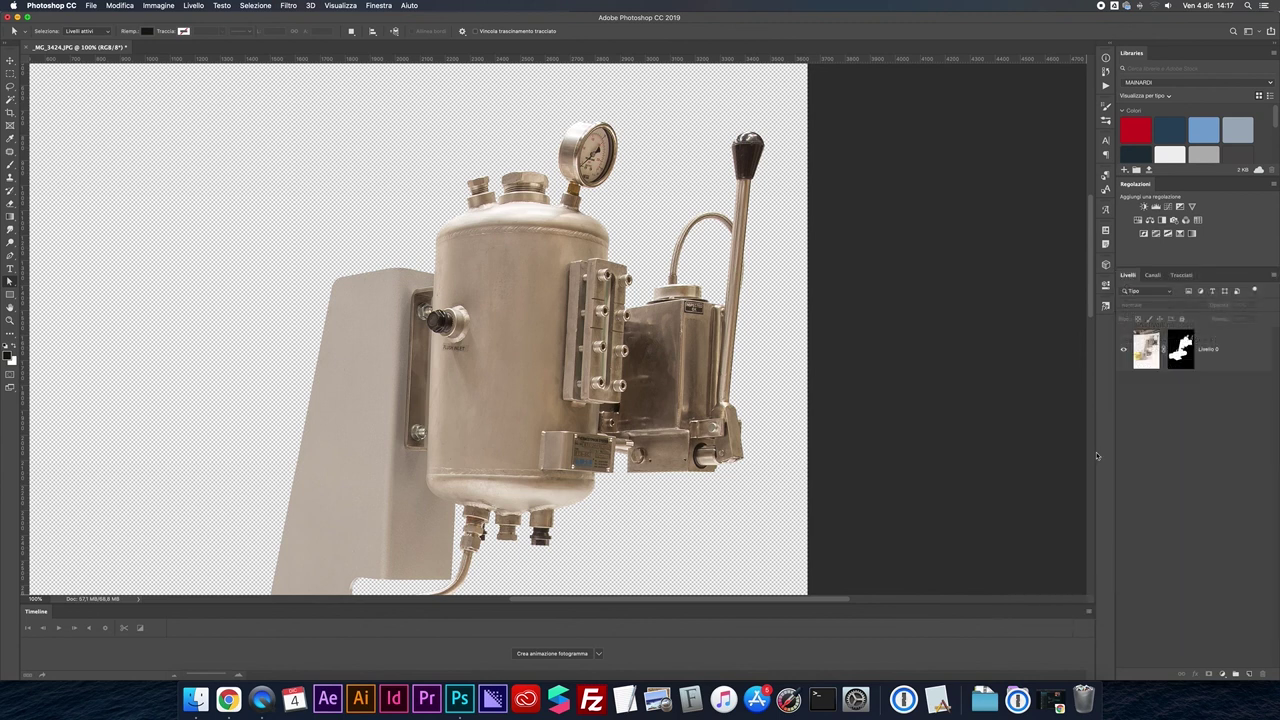
# - Add a white Tinta unita fill layer and move it below Livello 0, fitting the image on screen
pyautogui.click(1222, 675)
pyautogui.click(1208, 484)
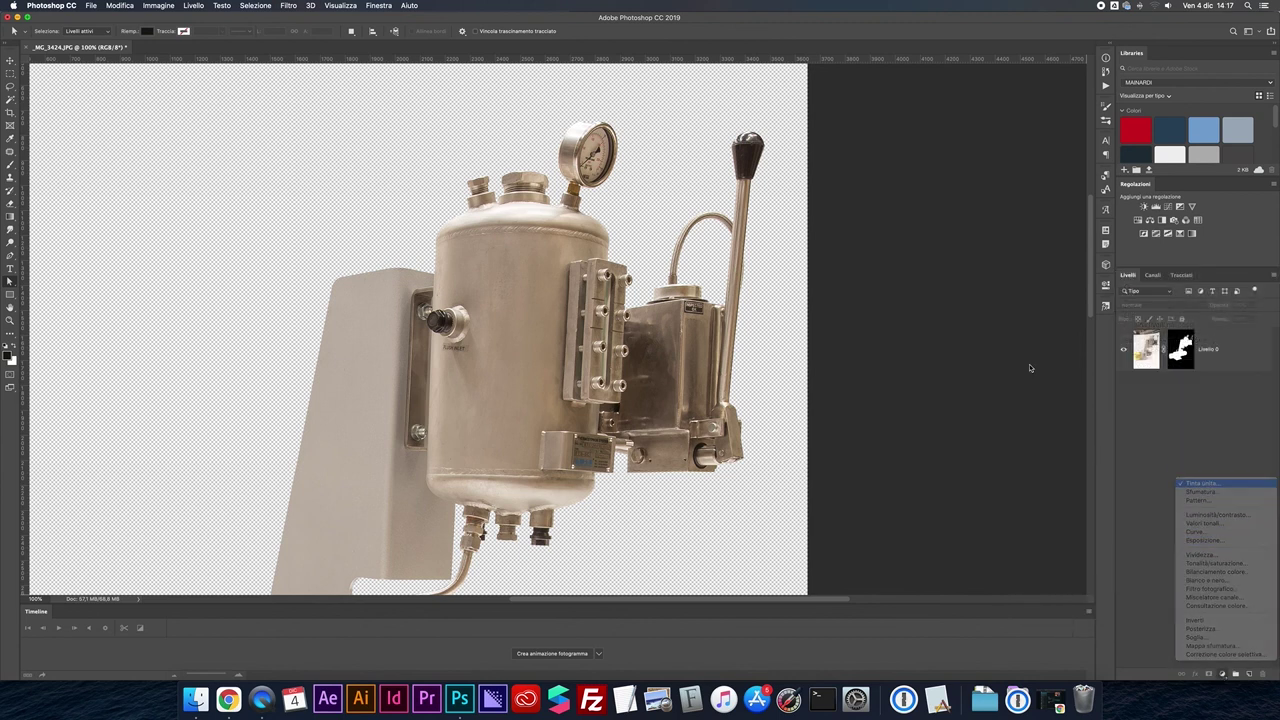
pyautogui.moveTo(936, 337); pyautogui.dragTo(814, 290)
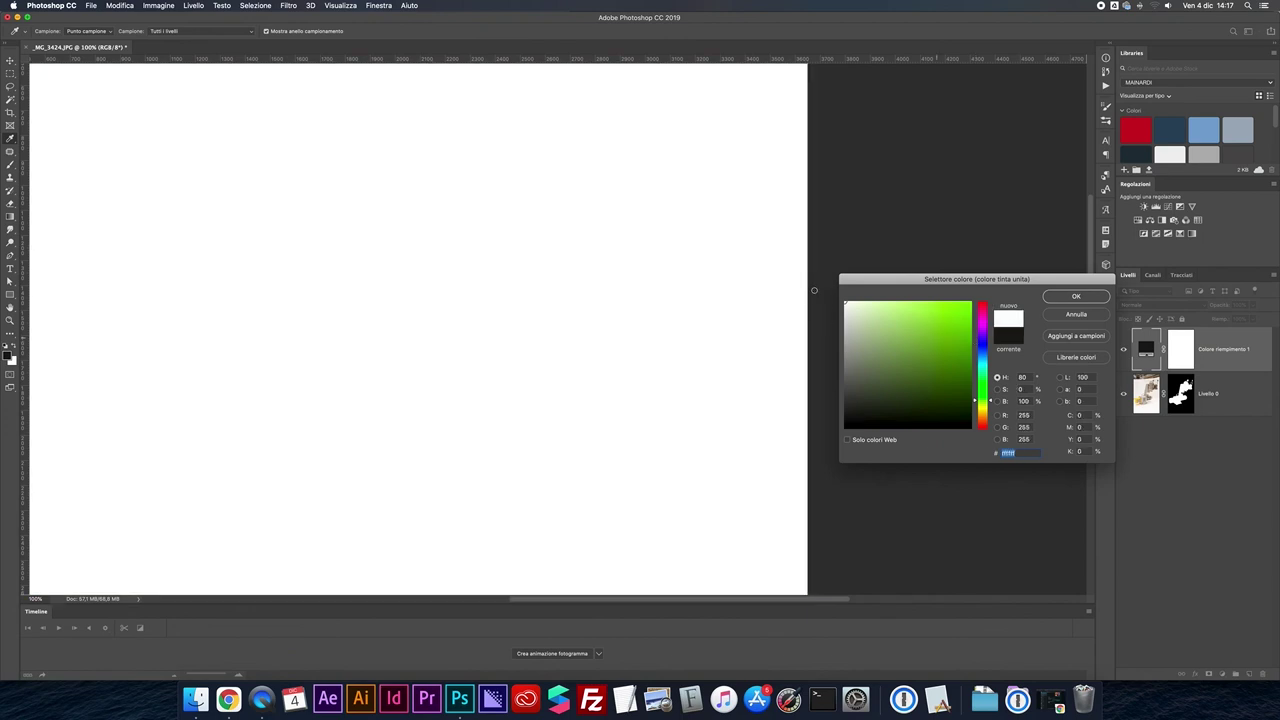
pyautogui.click(1058, 302)
pyautogui.moveTo(1148, 358); pyautogui.dragTo(1107, 399)
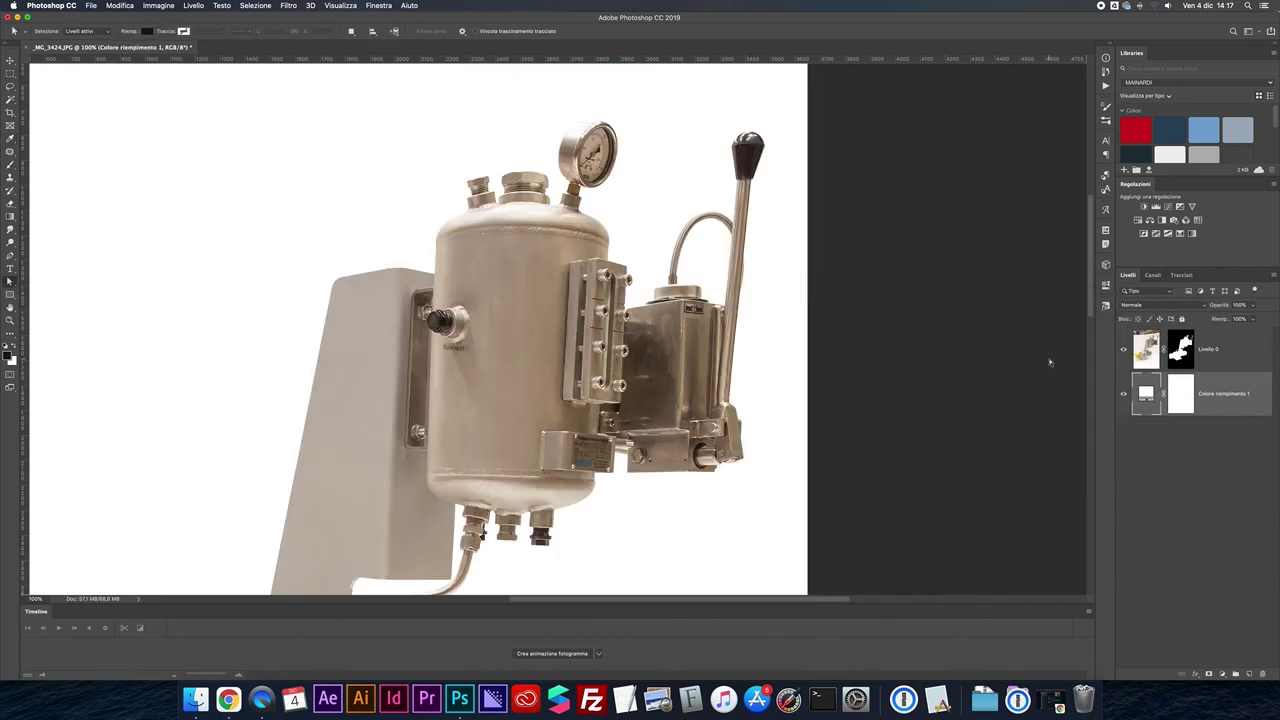
pyautogui.press('super+0')
# - Try a bright green for the fill layer's colour, then return it to white
pyautogui.doubleClick(1147, 396)
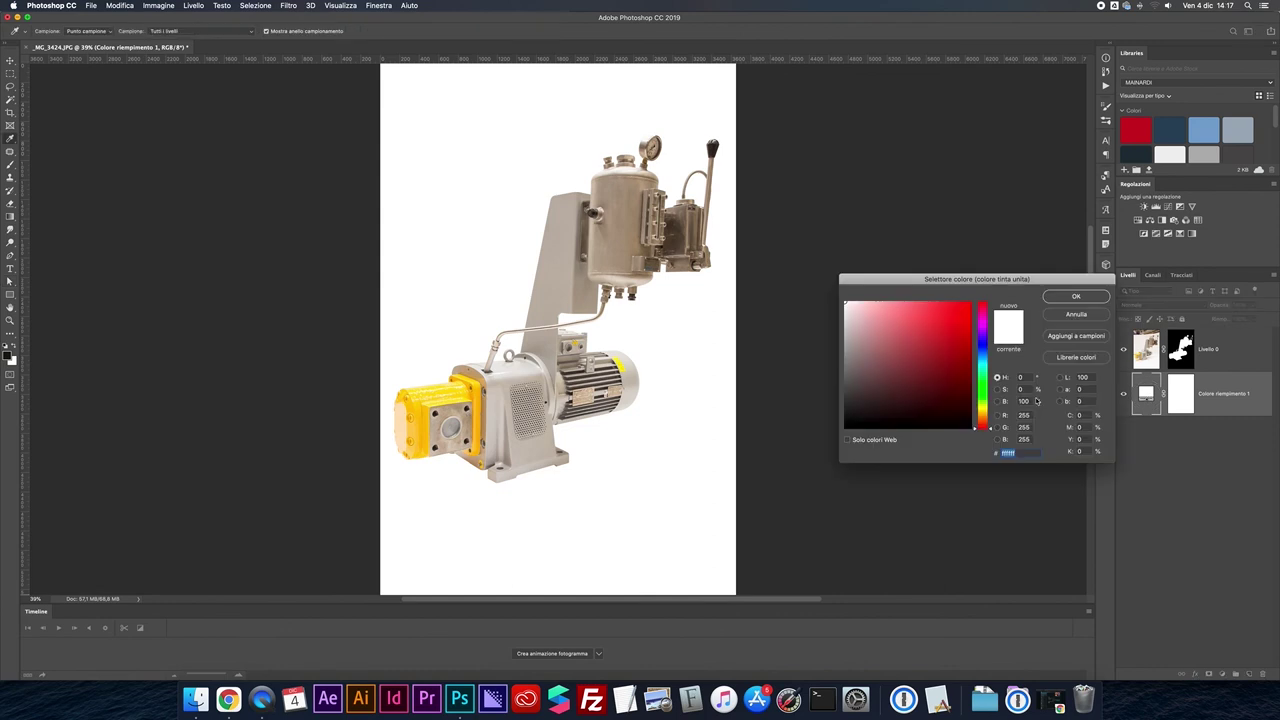
pyautogui.click(983, 393)
pyautogui.moveTo(960, 393)
pyautogui.mouseDown()
pyautogui.moveTo(972, 355)
pyautogui.moveTo(877, 312)
pyautogui.moveTo(850, 335)
pyautogui.moveTo(965, 390)
pyautogui.moveTo(965, 315)
pyautogui.moveTo(830, 286)
pyautogui.mouseUp()
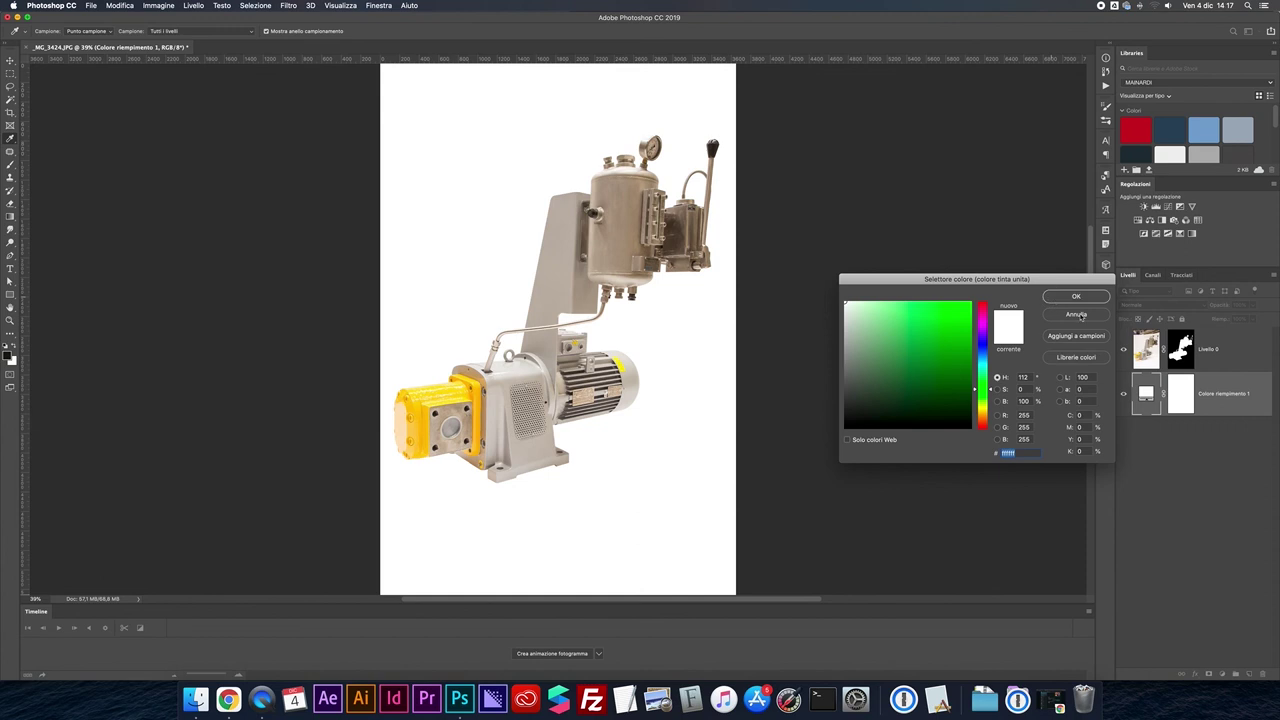
pyautogui.click(1076, 296)
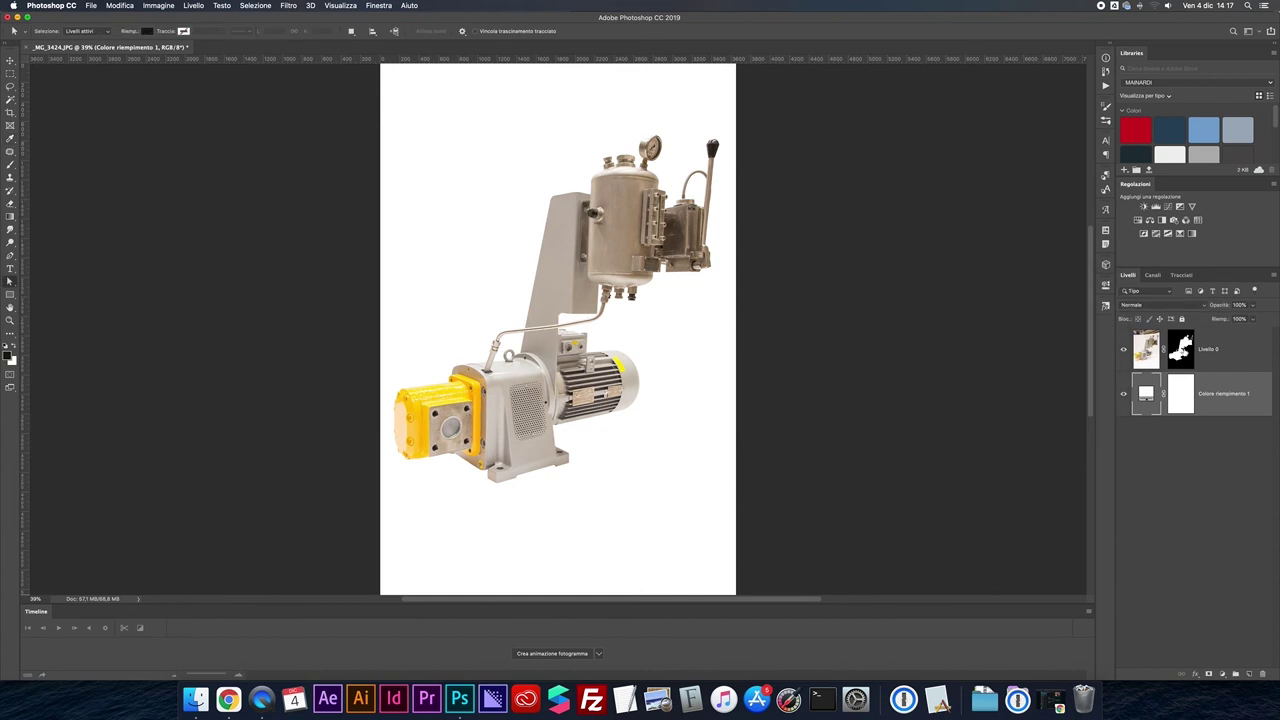